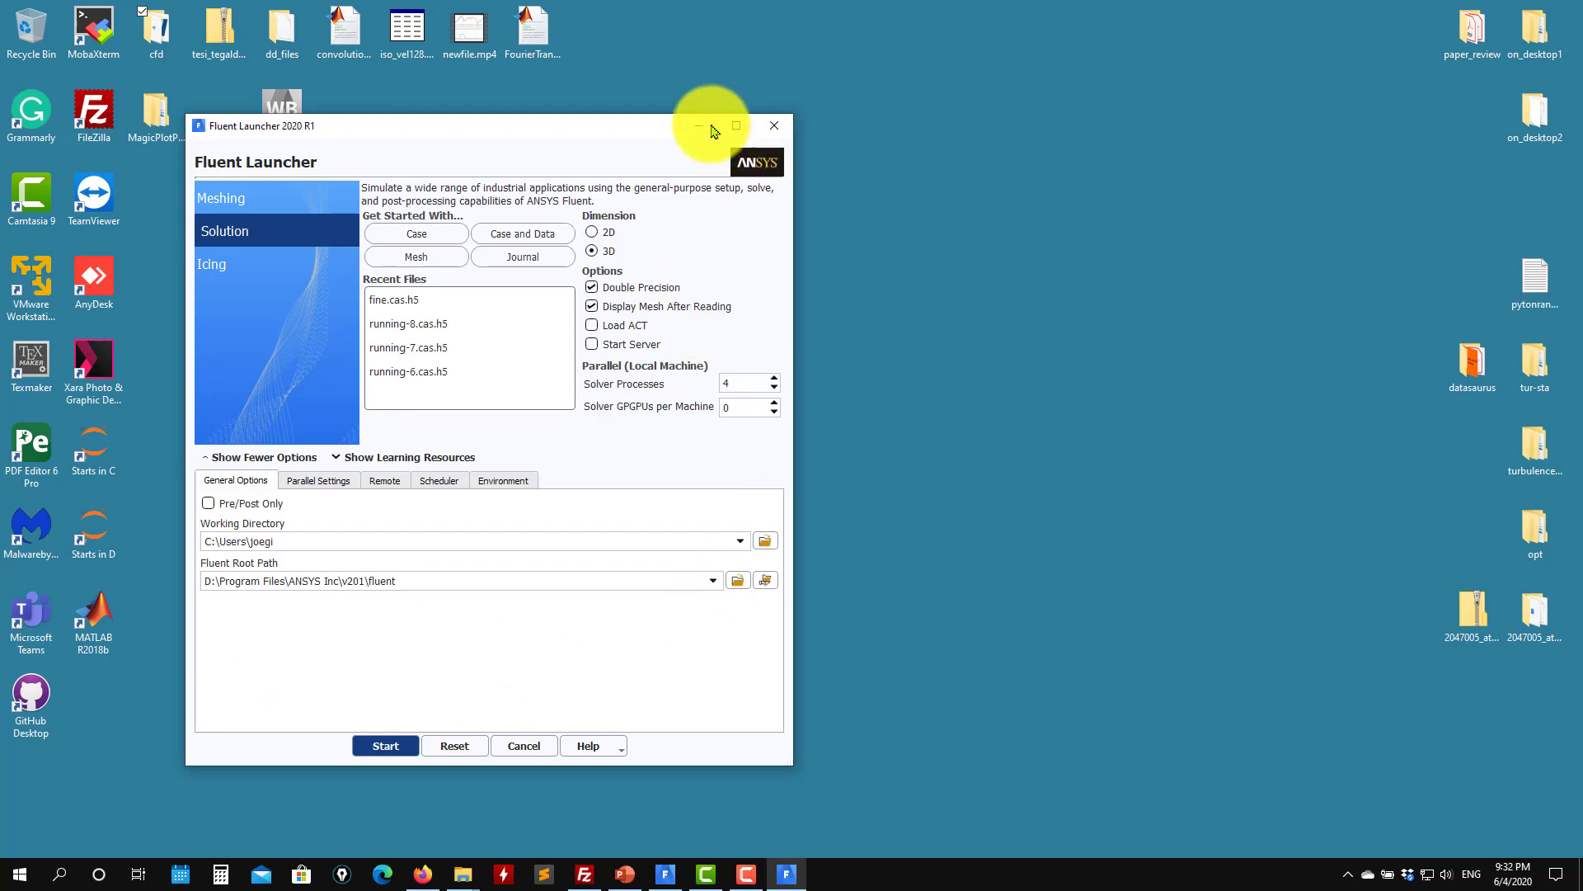
Close the Fluent Launcher and the ANSYS 2020 R1 C folder window, and check the RANS case folder in File Explorer.
left_click(775, 131)
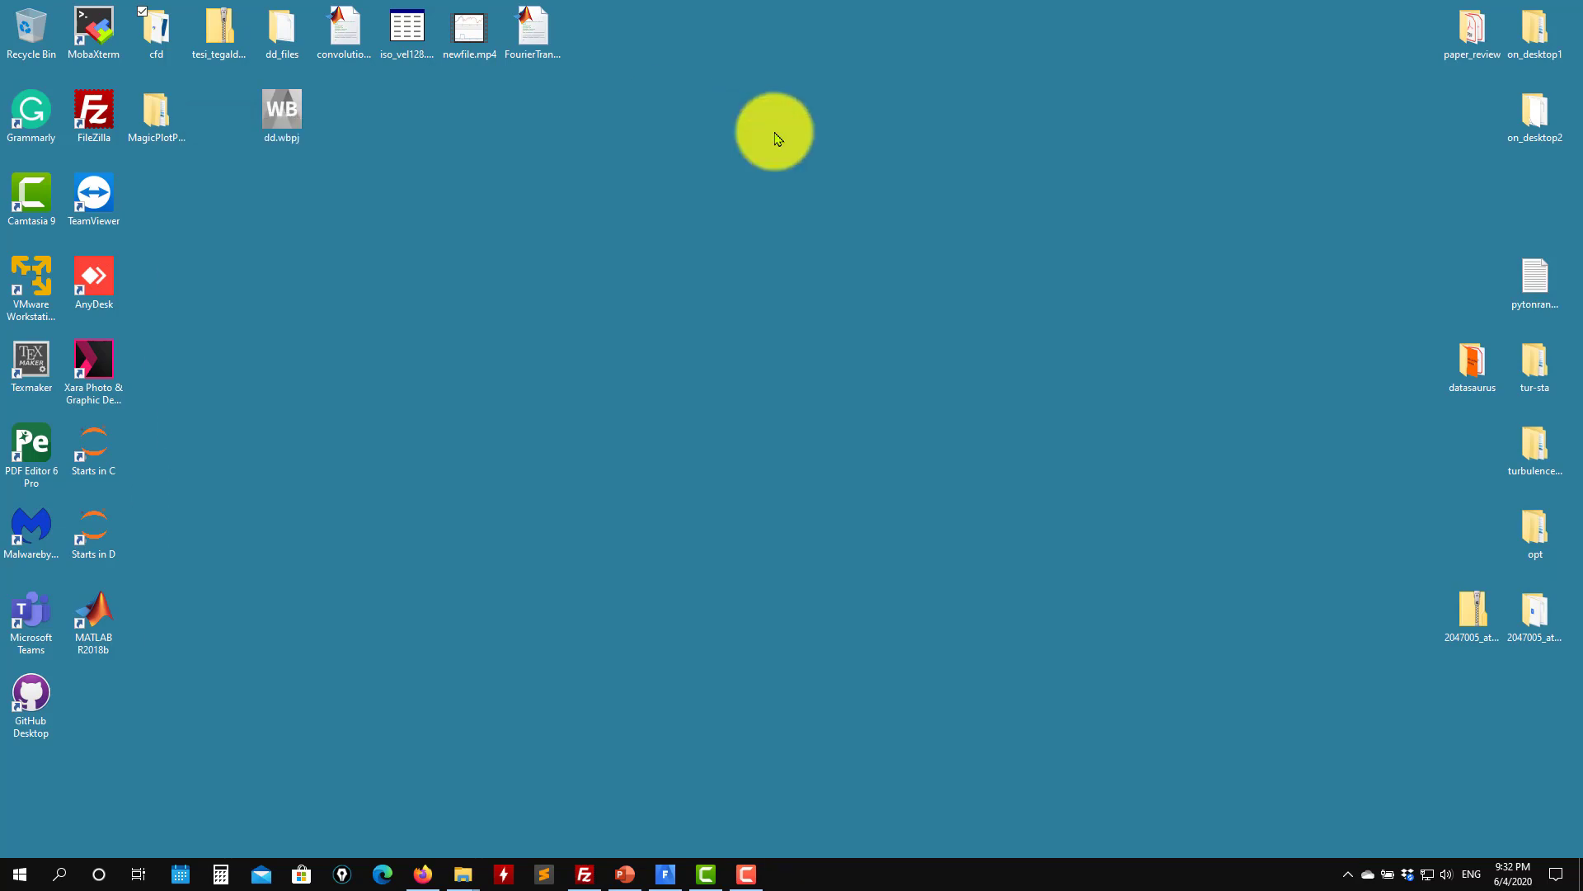
left_click(665, 874)
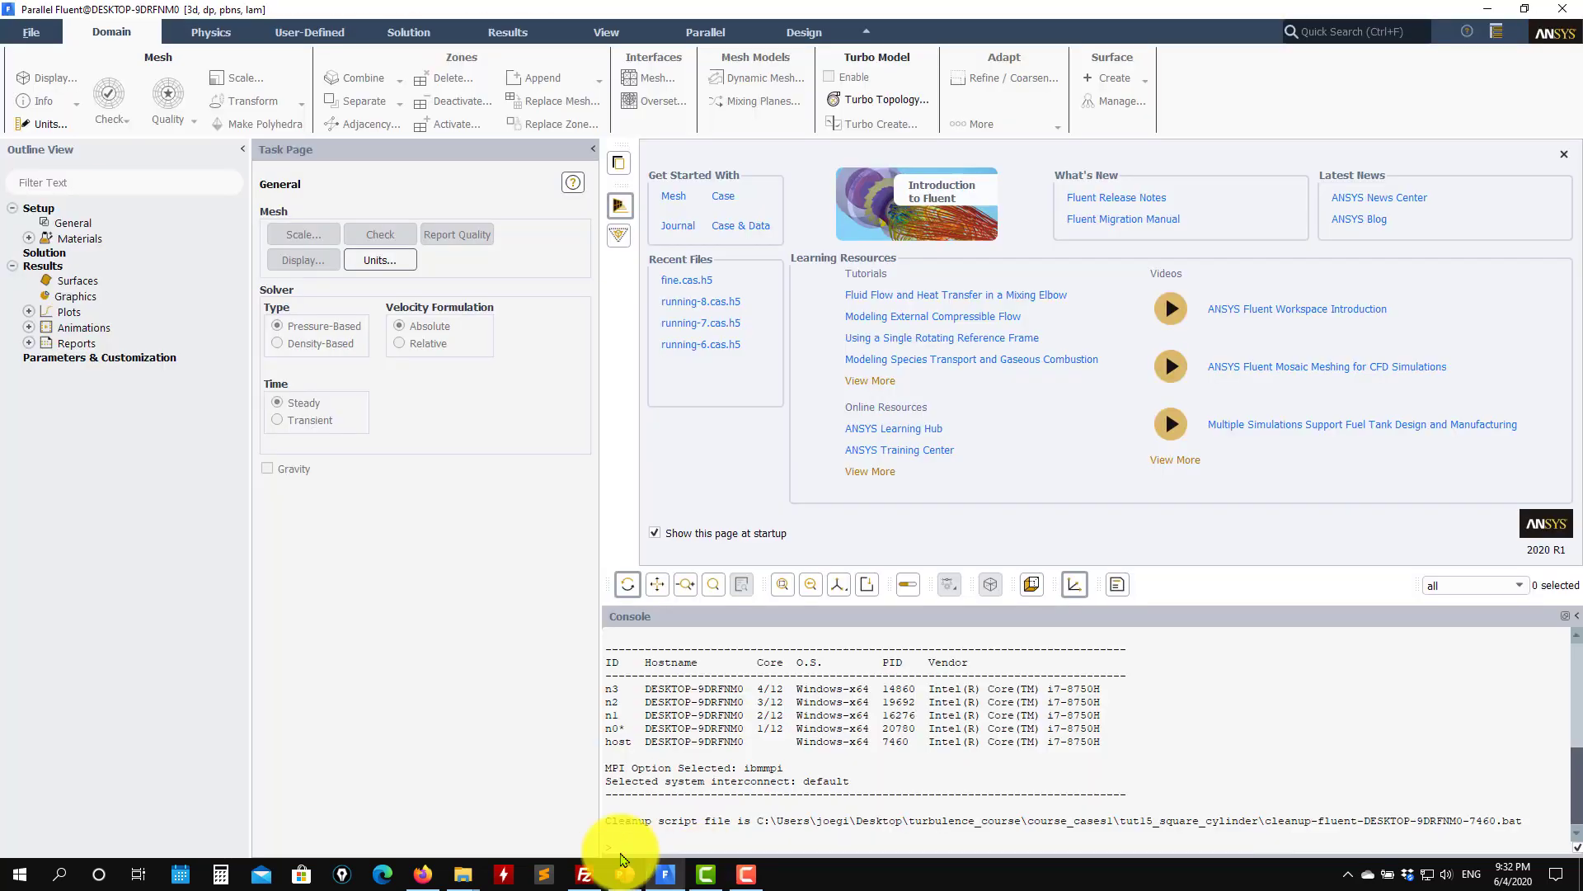
left_click(463, 874)
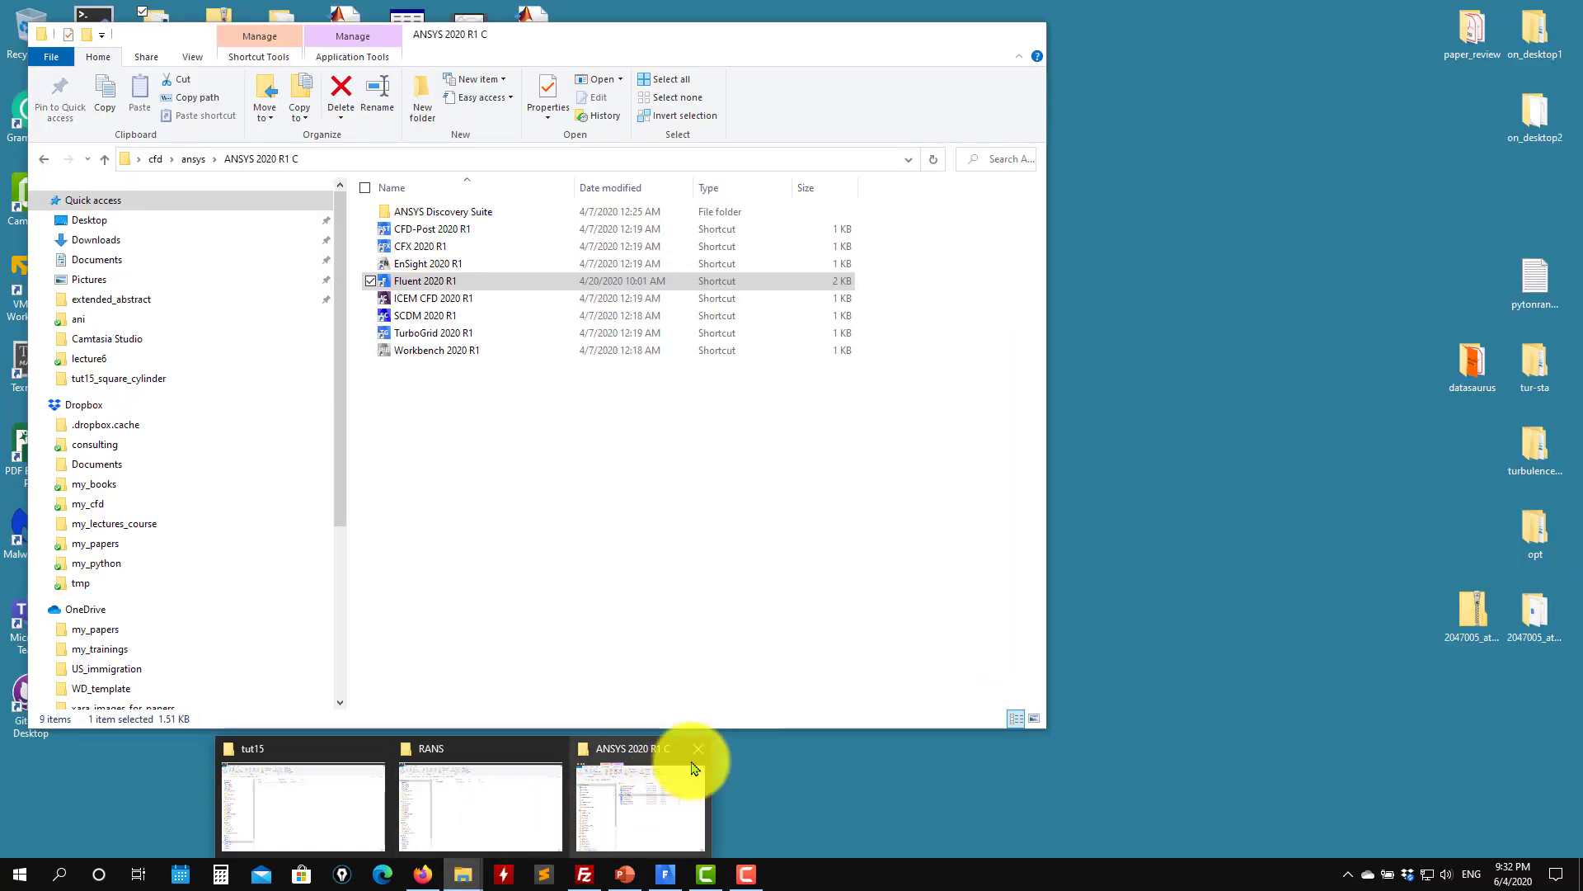
left_click(693, 755)
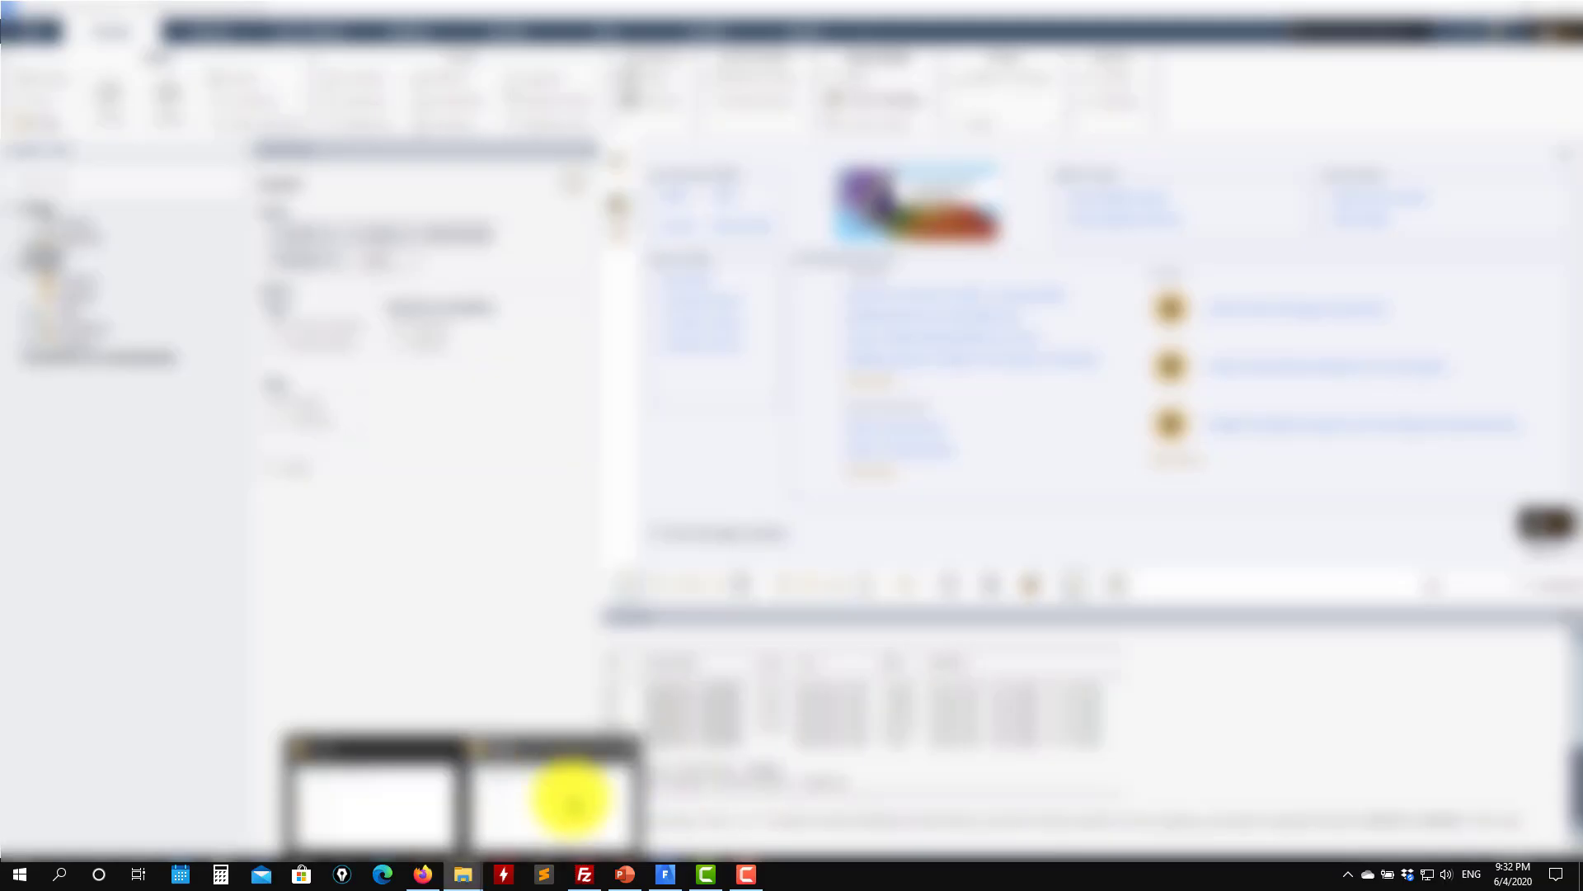
left_click(565, 796)
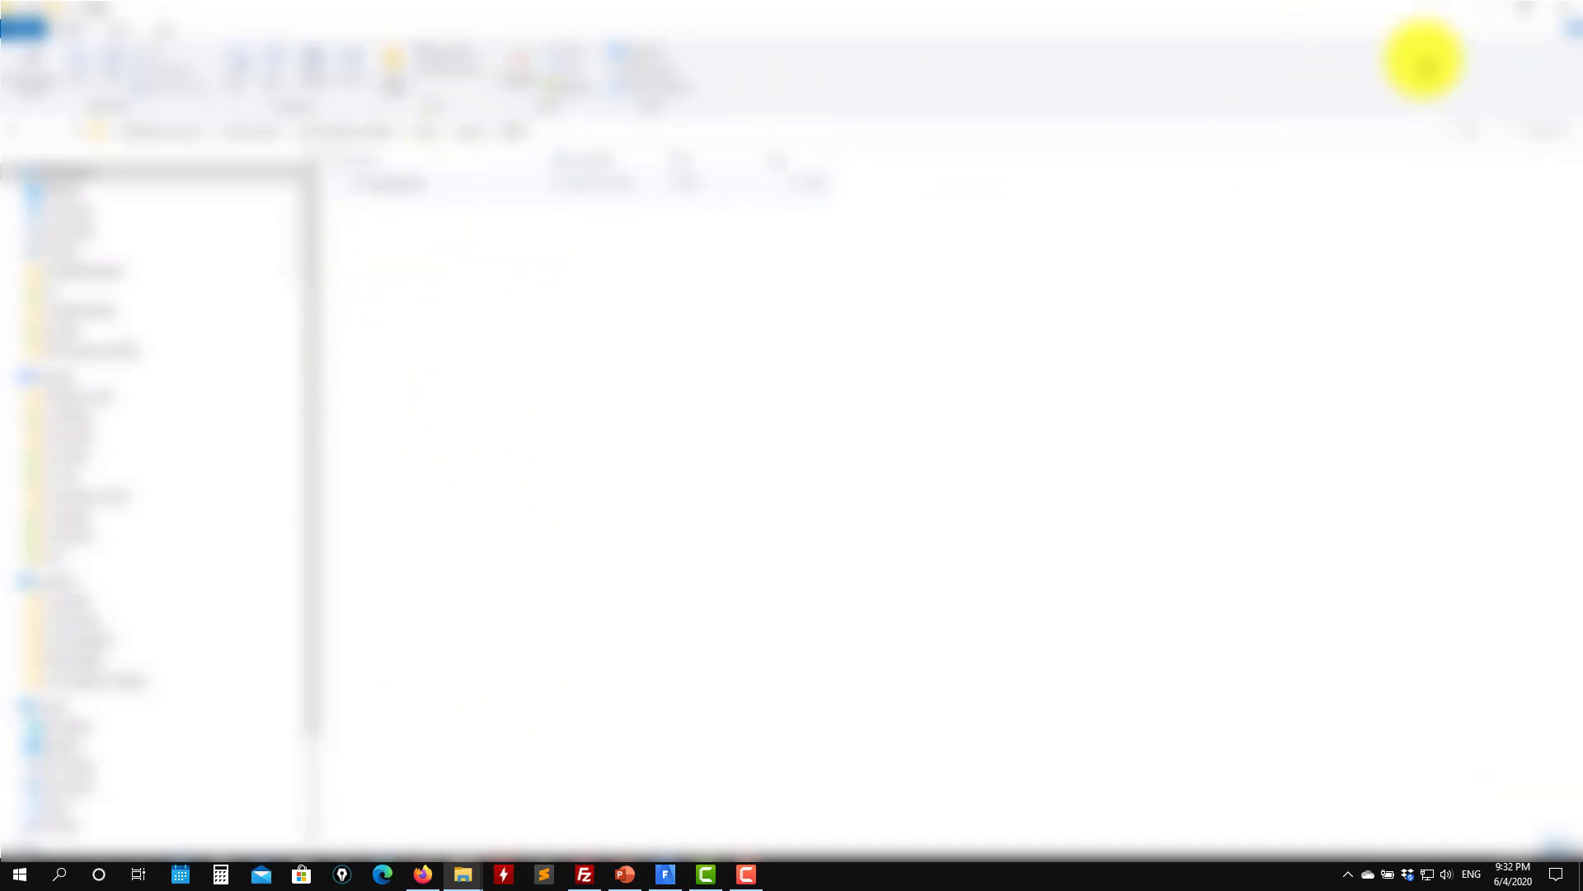
left_click(1480, 21)
Read the case file coarse.cas.h5 from the cases/coarse/RANS folder of tut15_square_cylinder into Fluent.
left_click(21, 31)
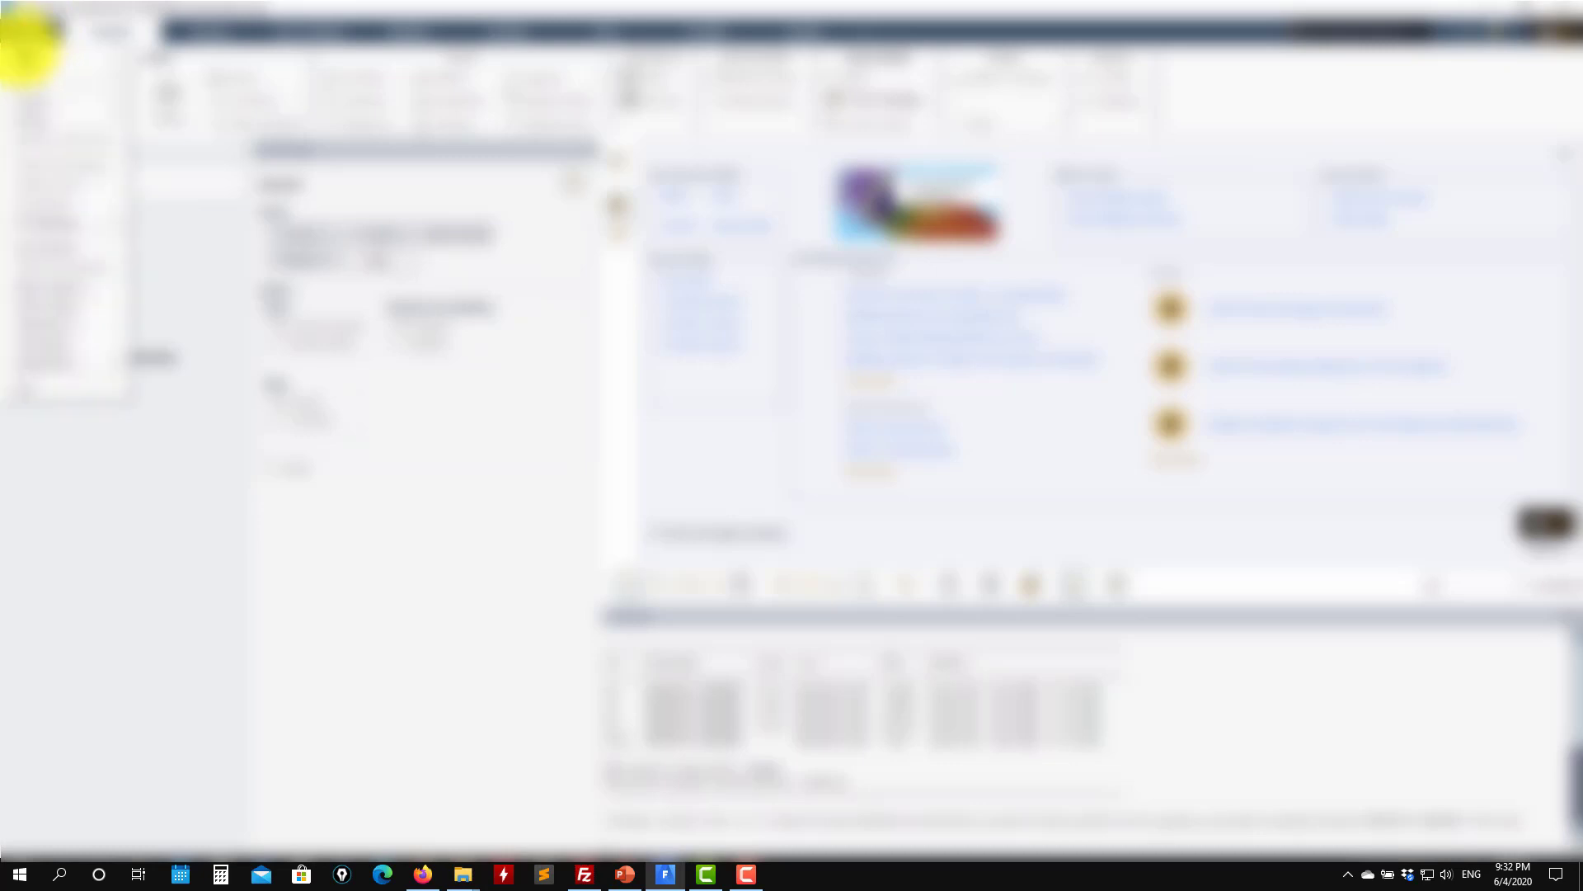
mouse_move(36, 57)
left_click(152, 78)
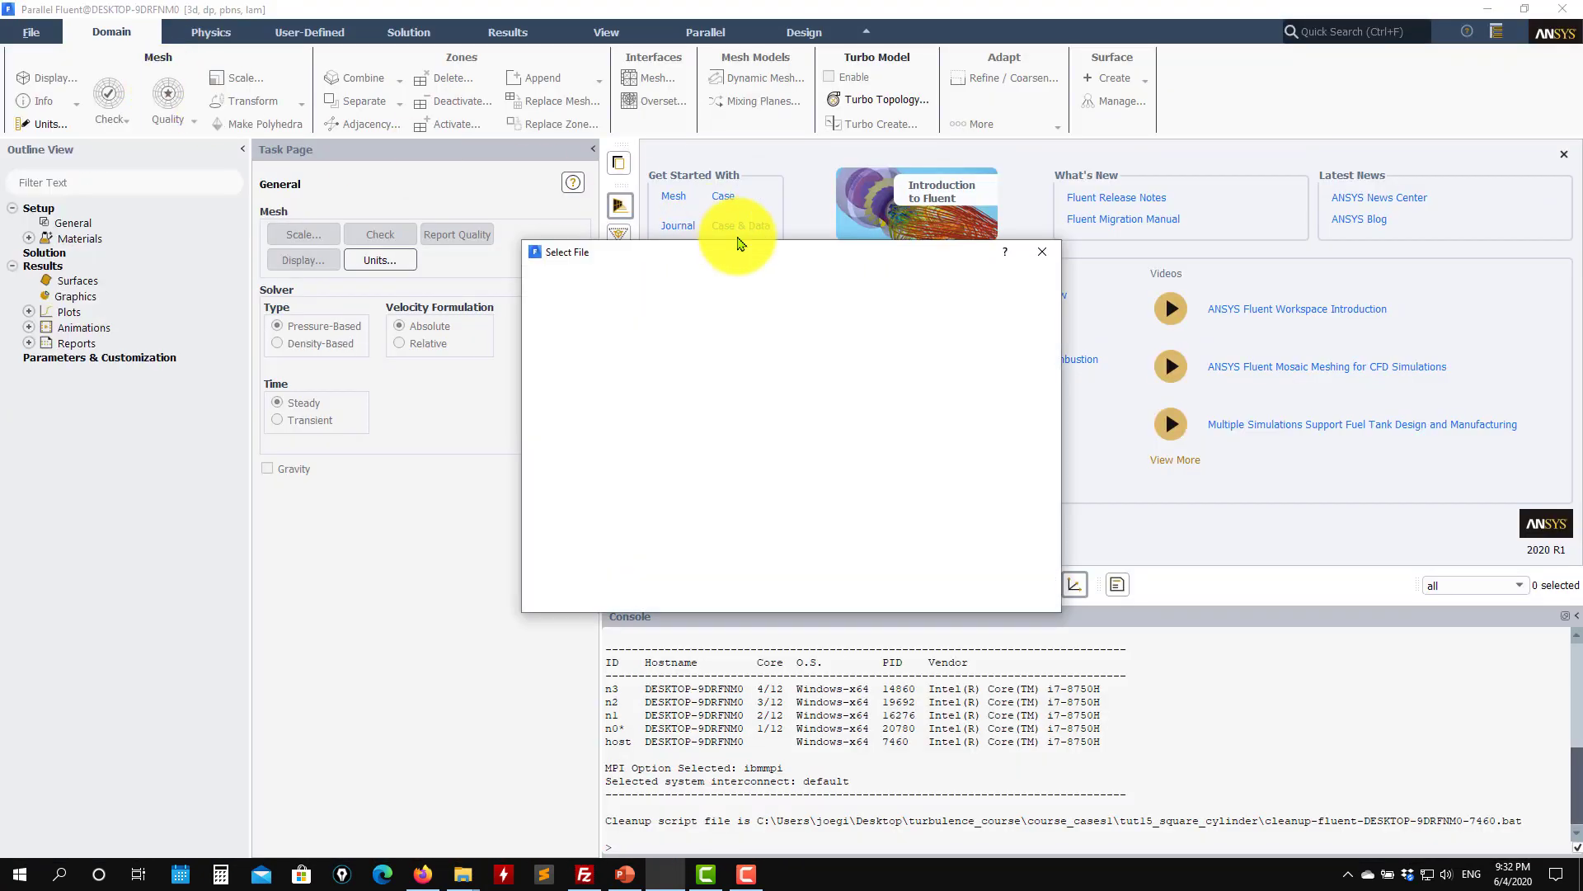
double_click(686, 327)
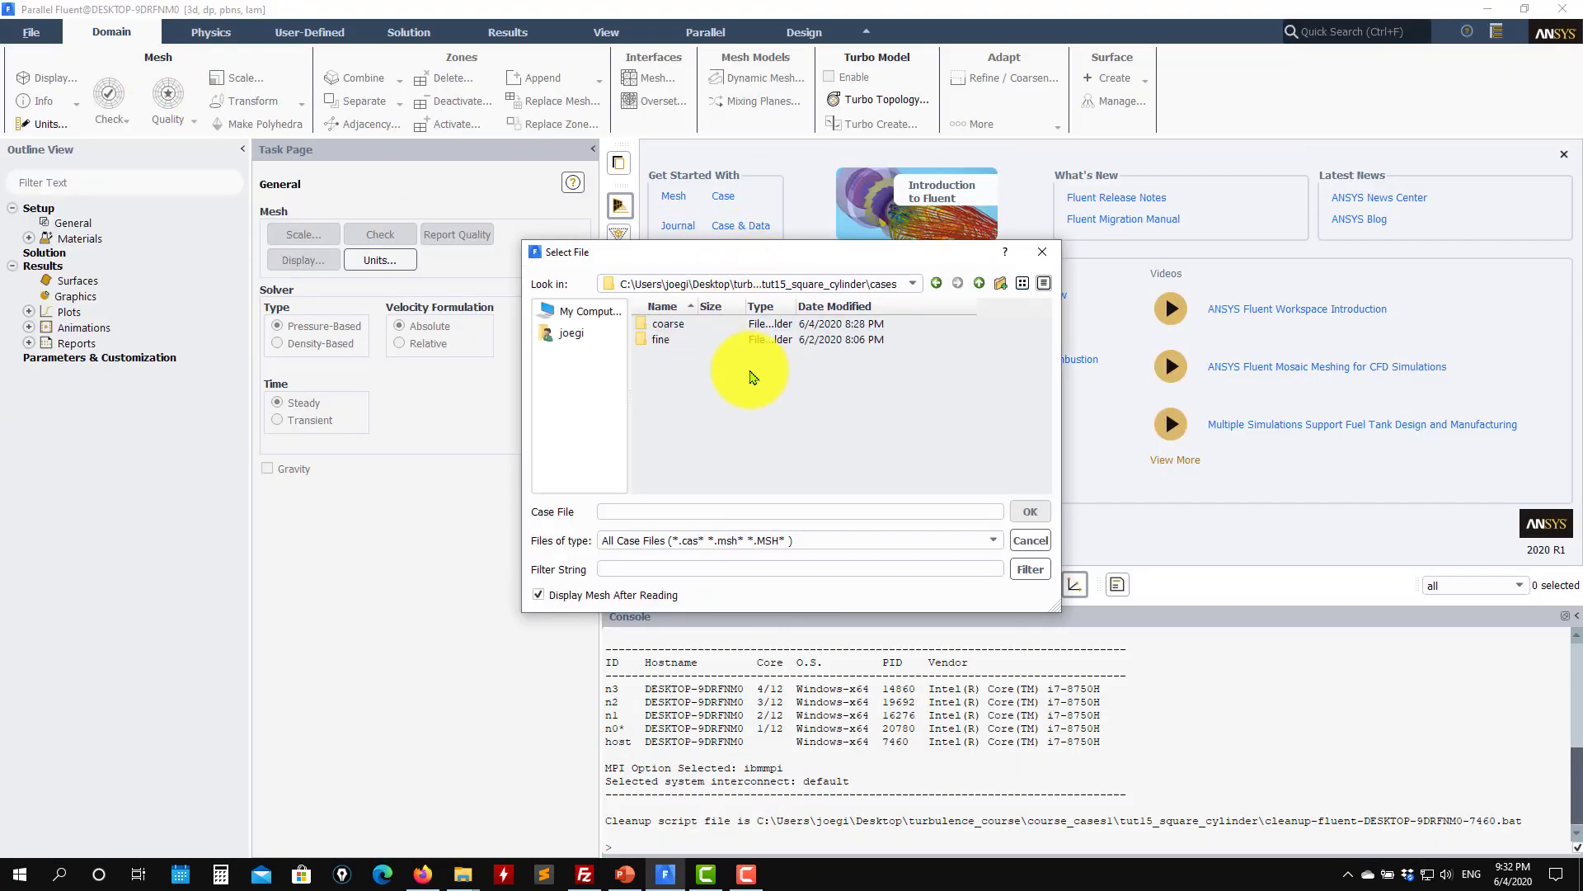
double_click(696, 325)
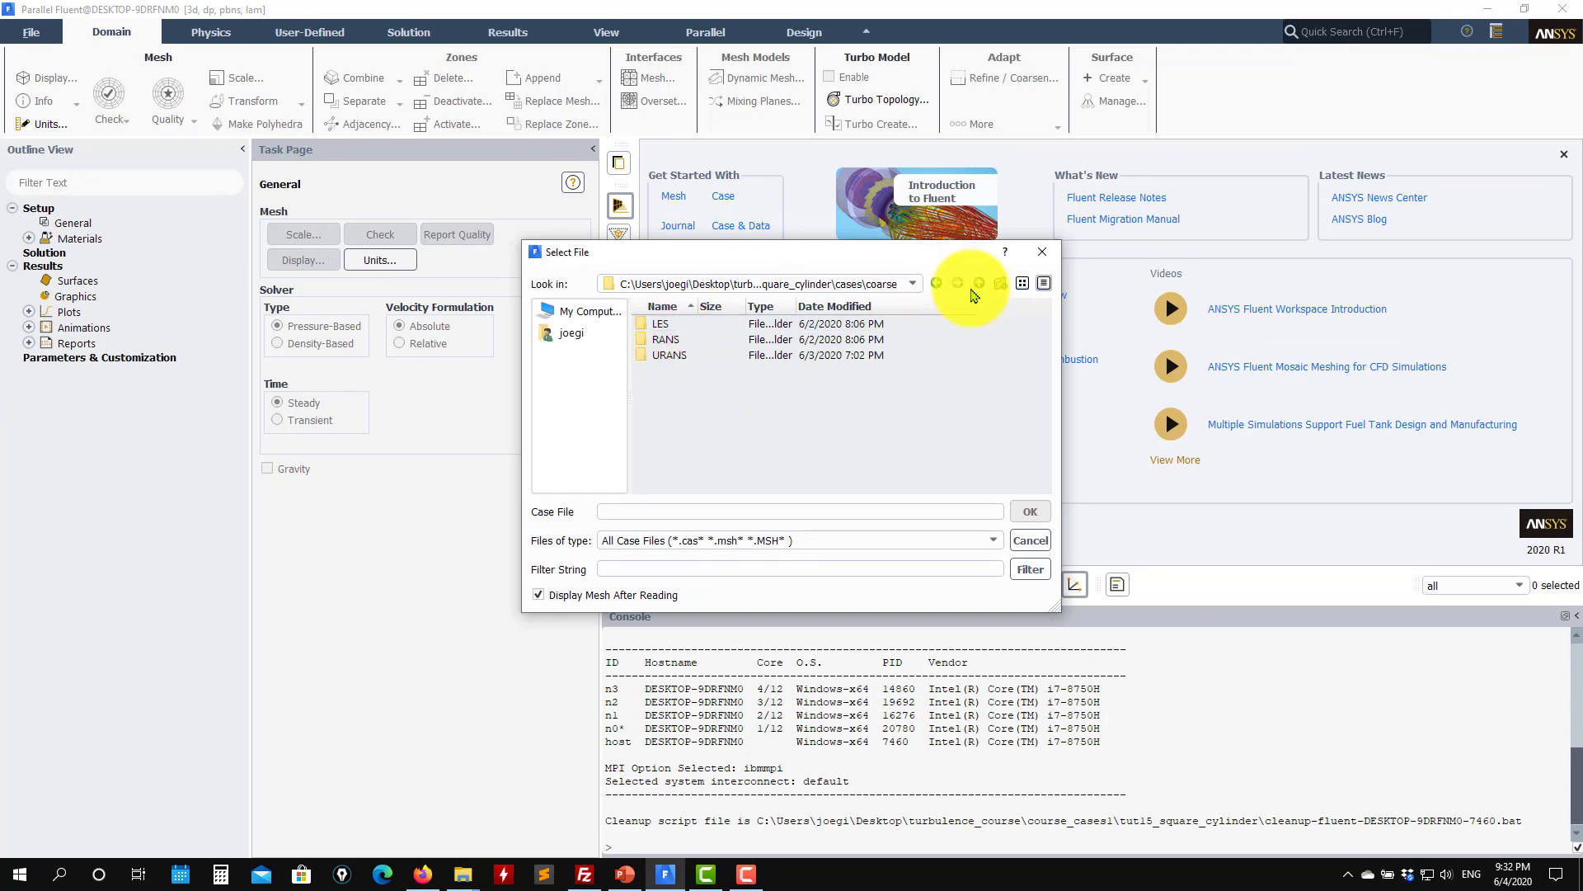
left_click(681, 341)
double_click(681, 352)
left_click(690, 323)
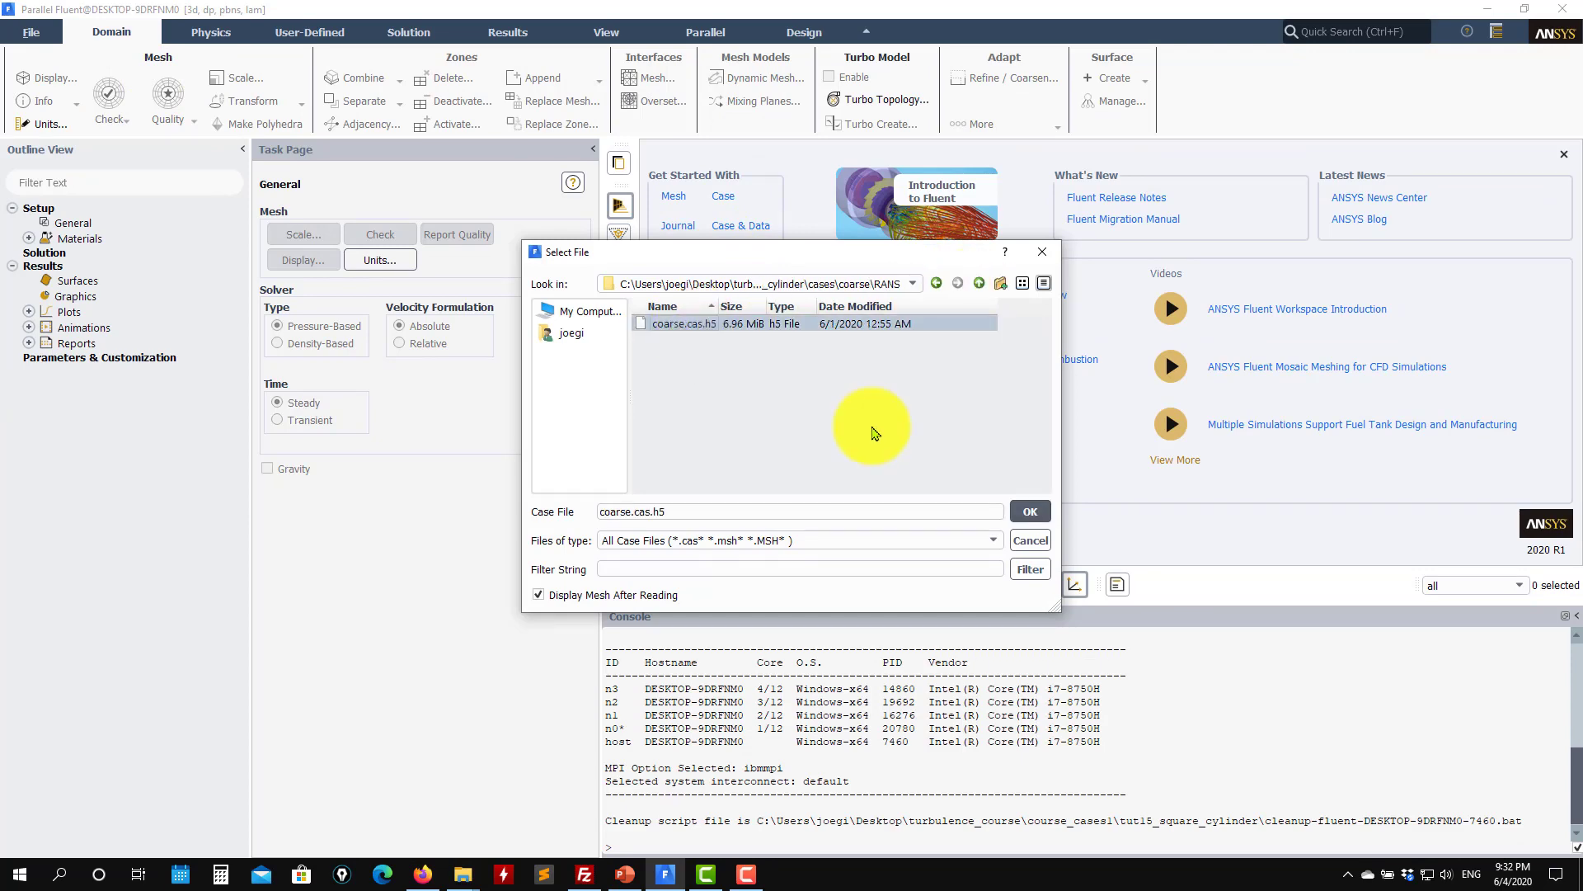
left_click(1030, 511)
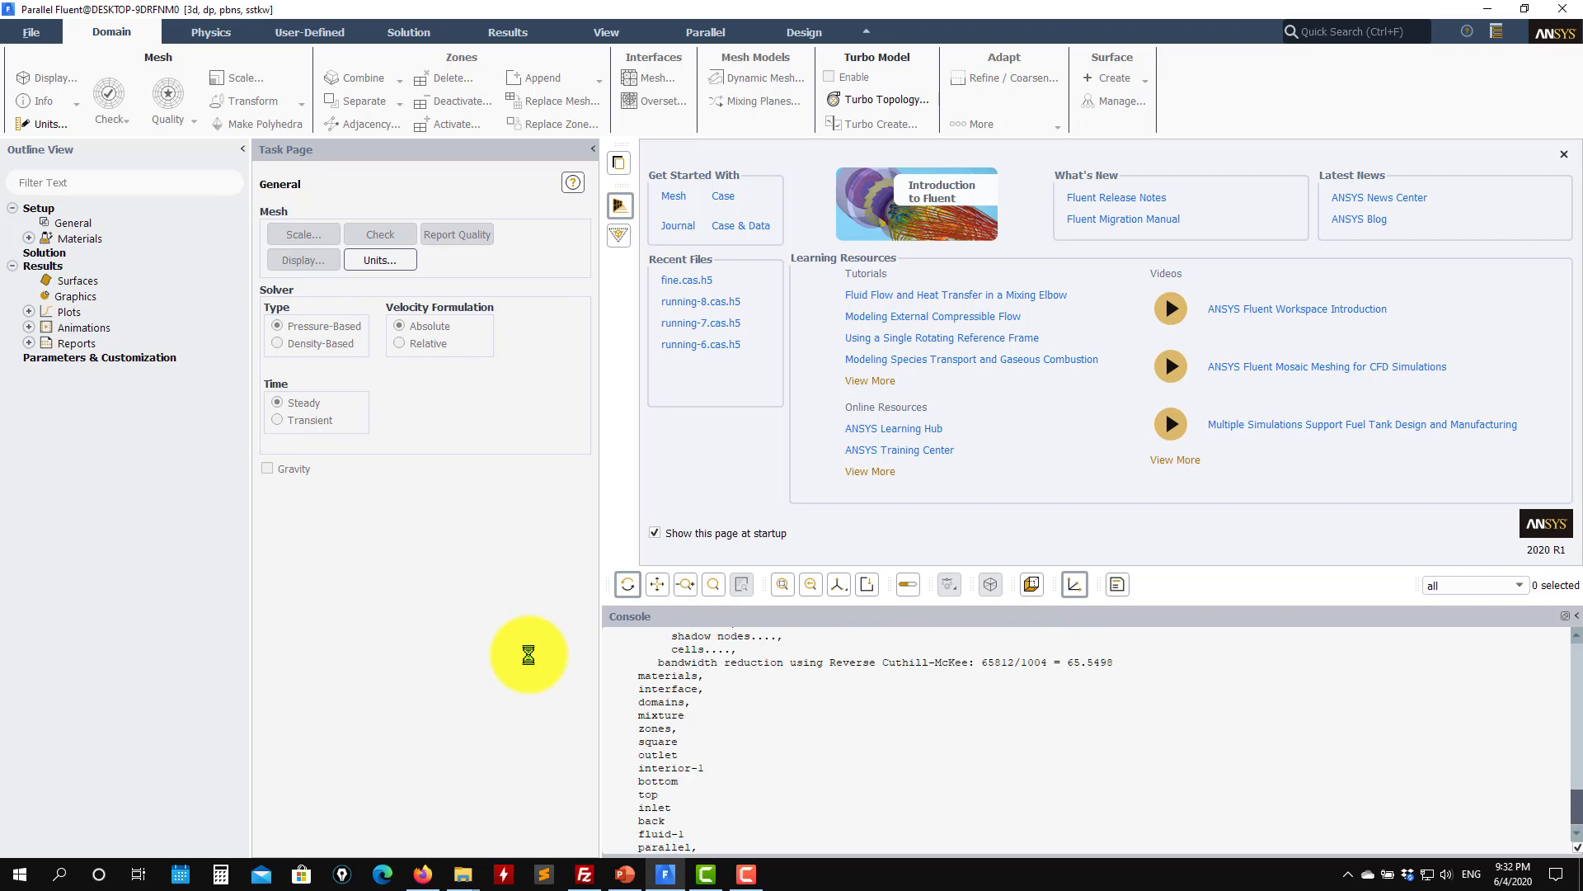
Examine the loaded mesh around the square cylinder and list the zones of the periodic boundary condition.
left_click_drag(1090, 221, 1122, 356)
scroll(1121, 357, "up", 5)
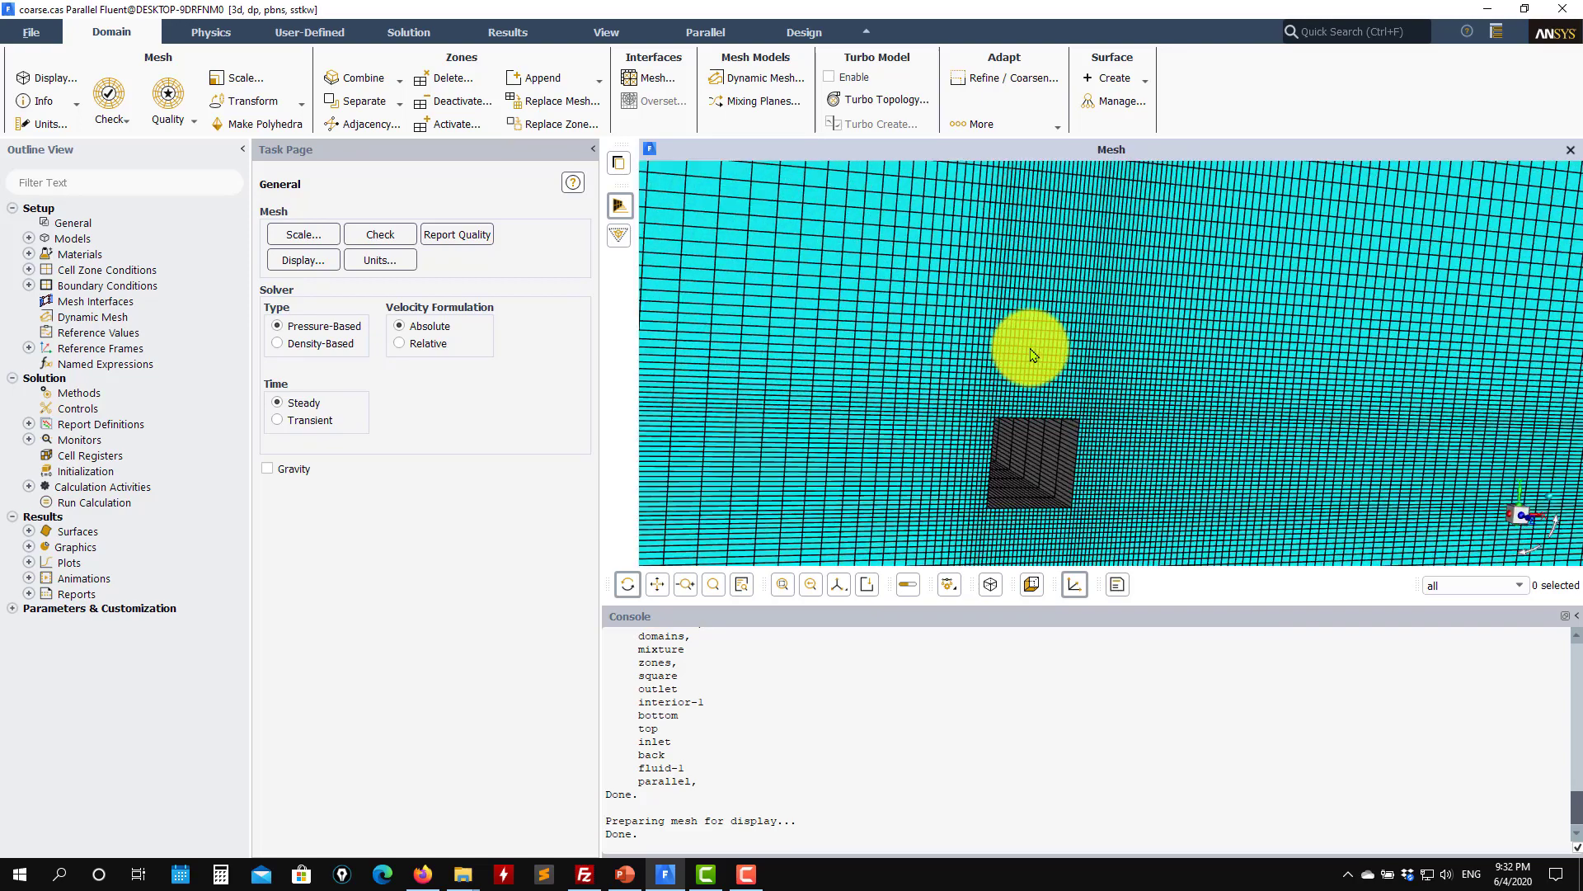
left_click_drag(951, 388, 1134, 482)
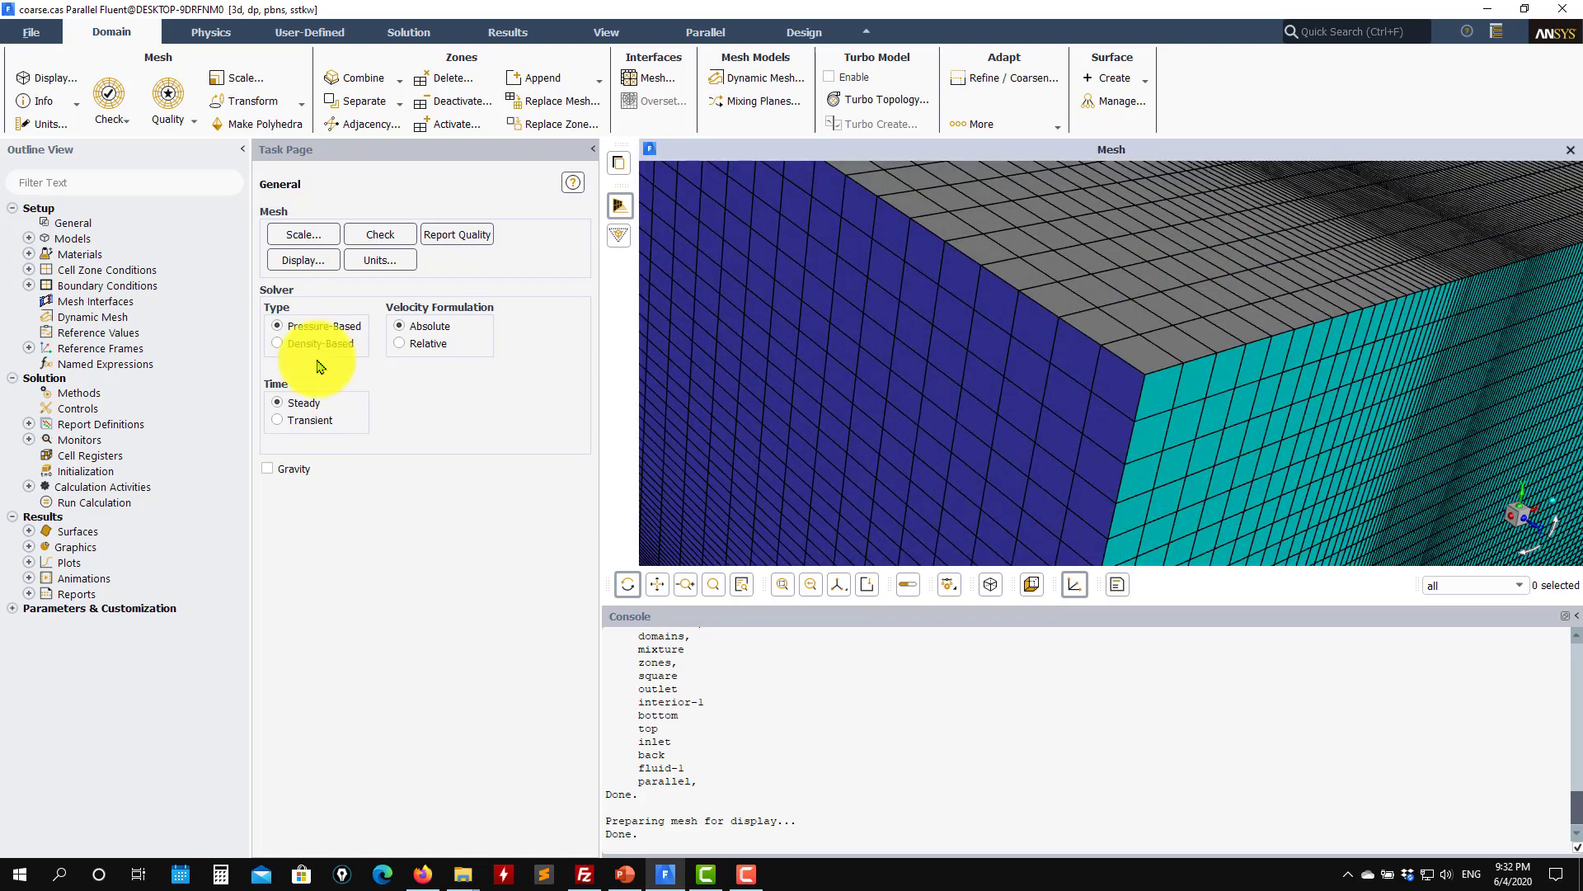
left_click(29, 285)
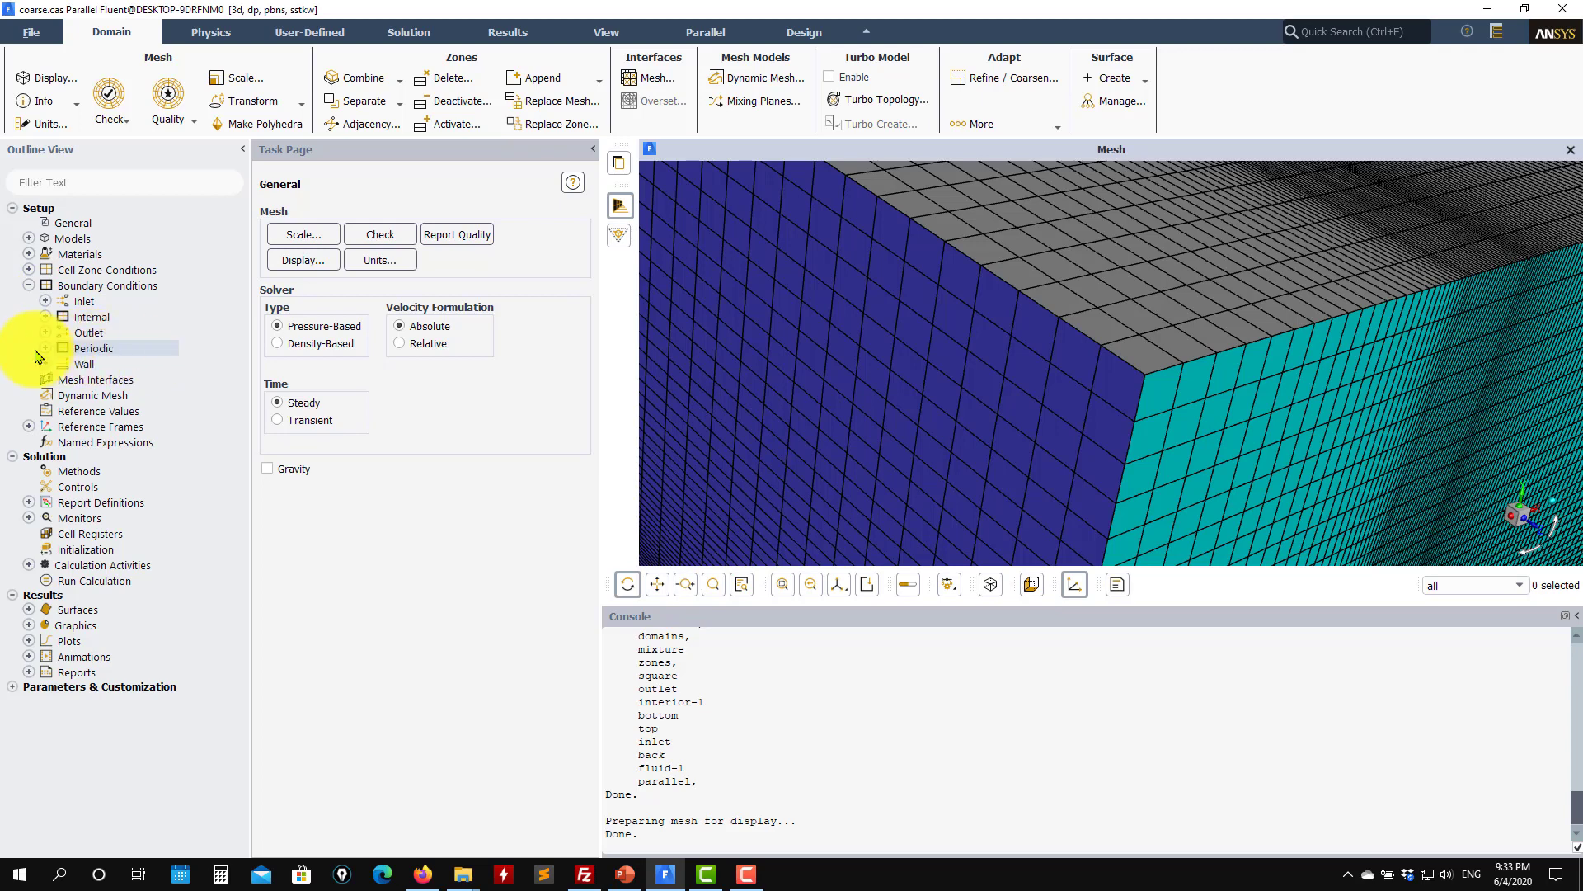
left_click(45, 349)
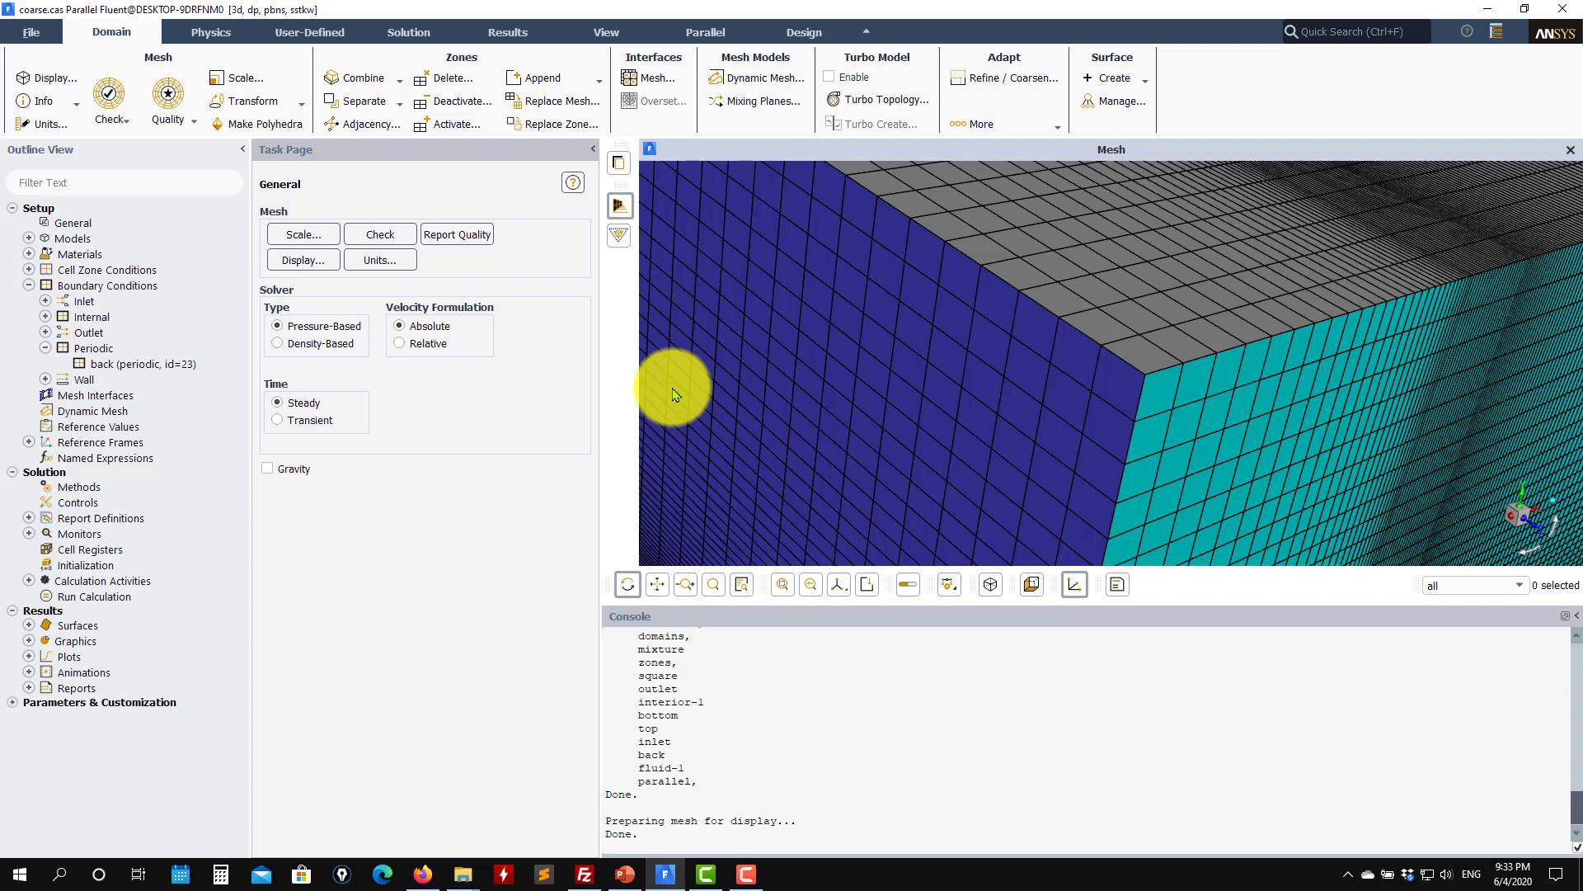
Inspect the mesh from several angles, checking the refinement at the cylinder and the cell distribution across the domain's span.
scroll(1018, 404, "down", 5)
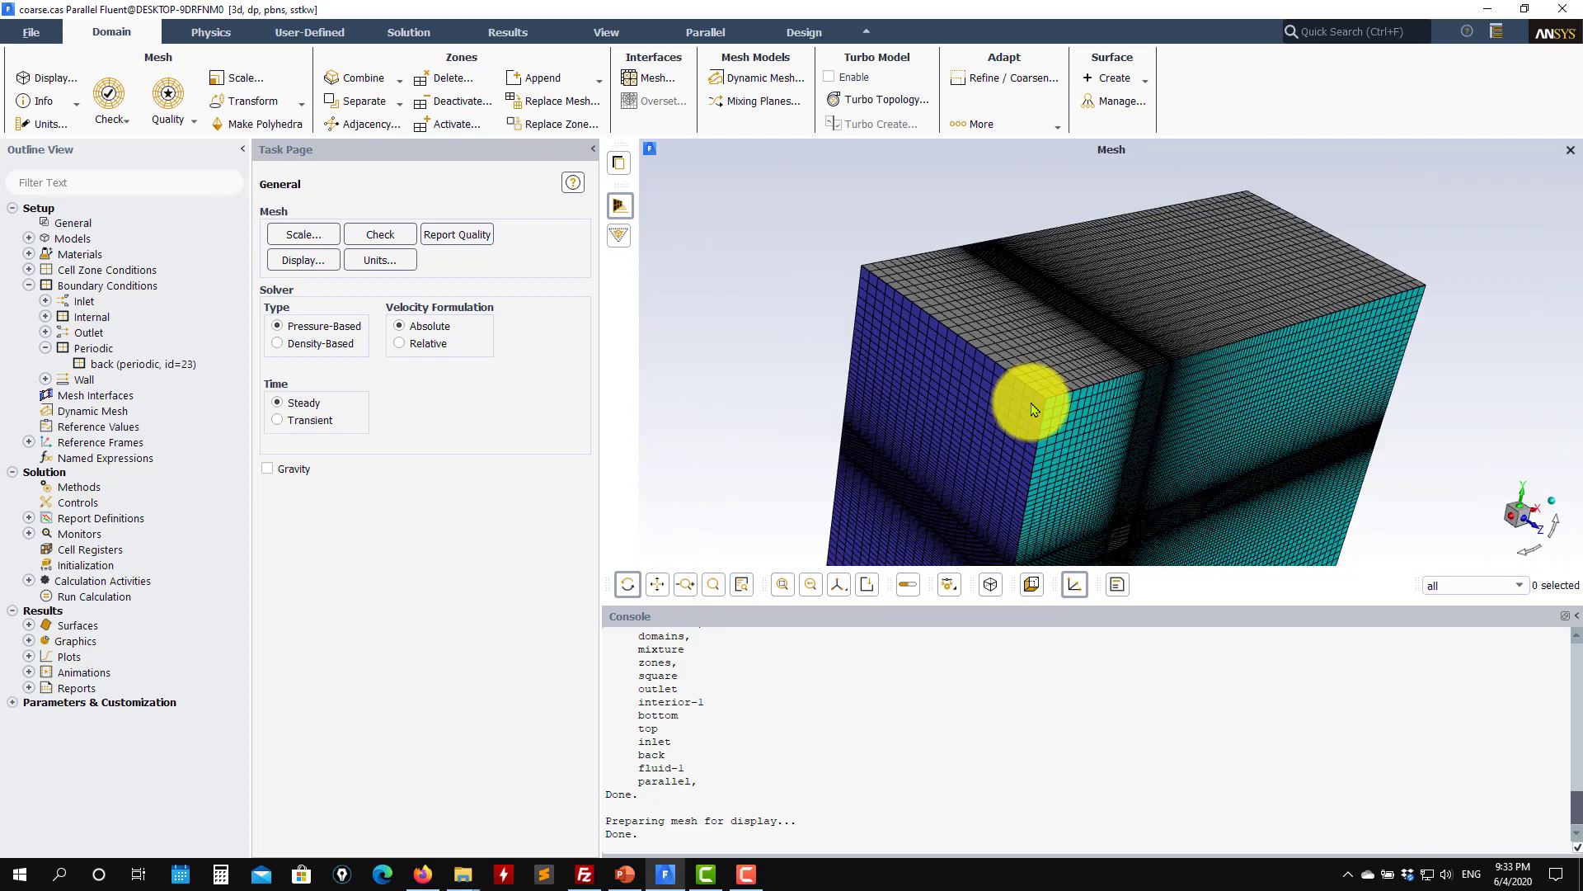
left_click_drag(1109, 441, 918, 290)
scroll(922, 294, "up", 8)
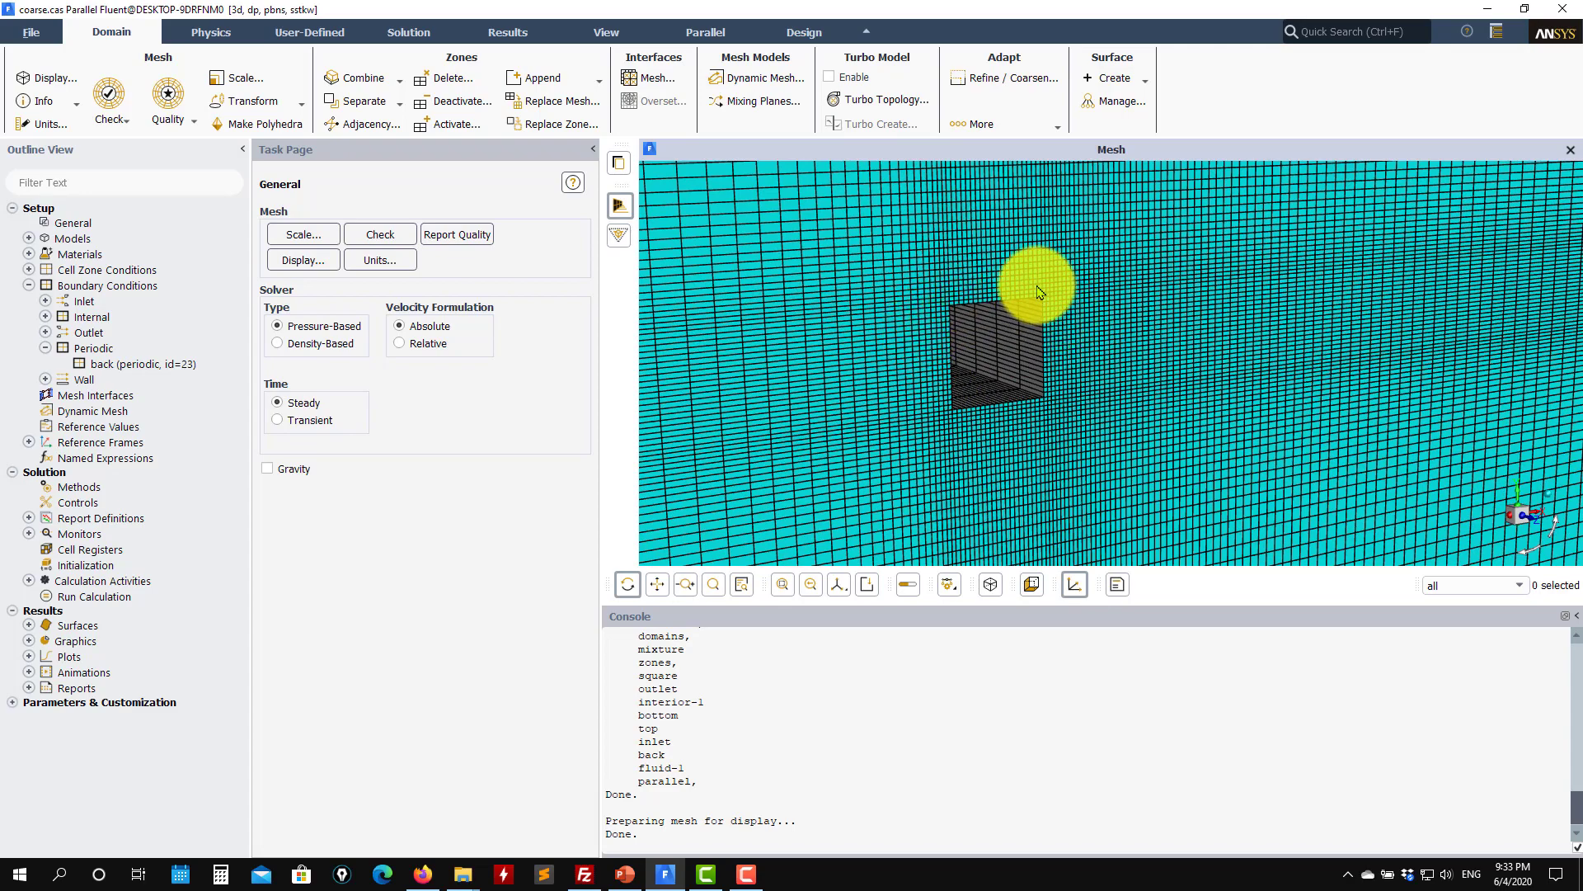
left_click_drag(1051, 299, 1018, 350)
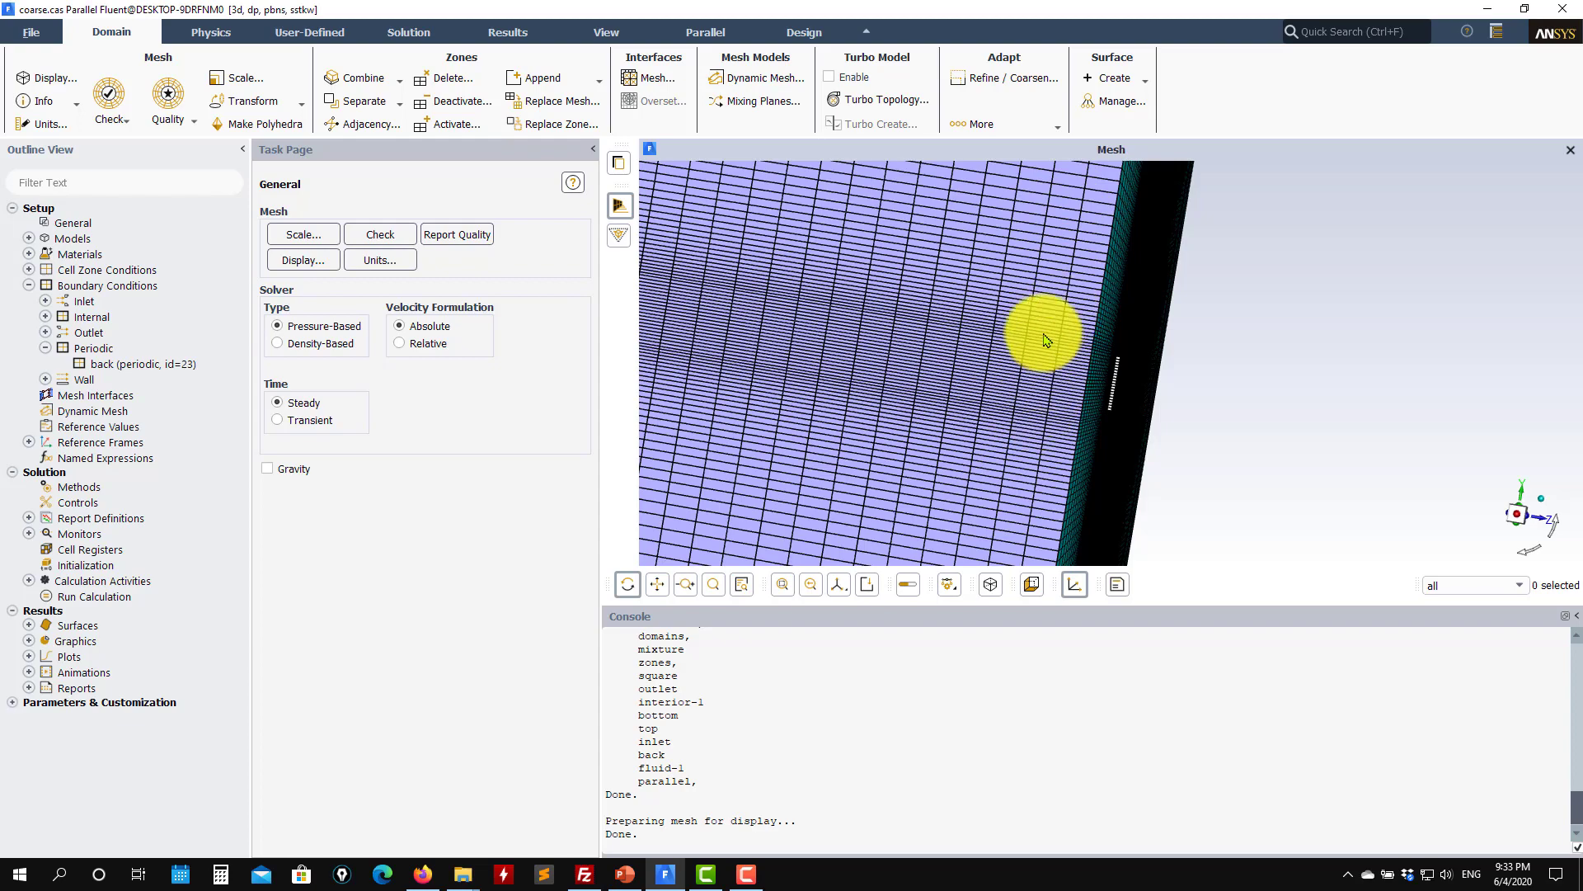
left_click_drag(890, 369, 1152, 431)
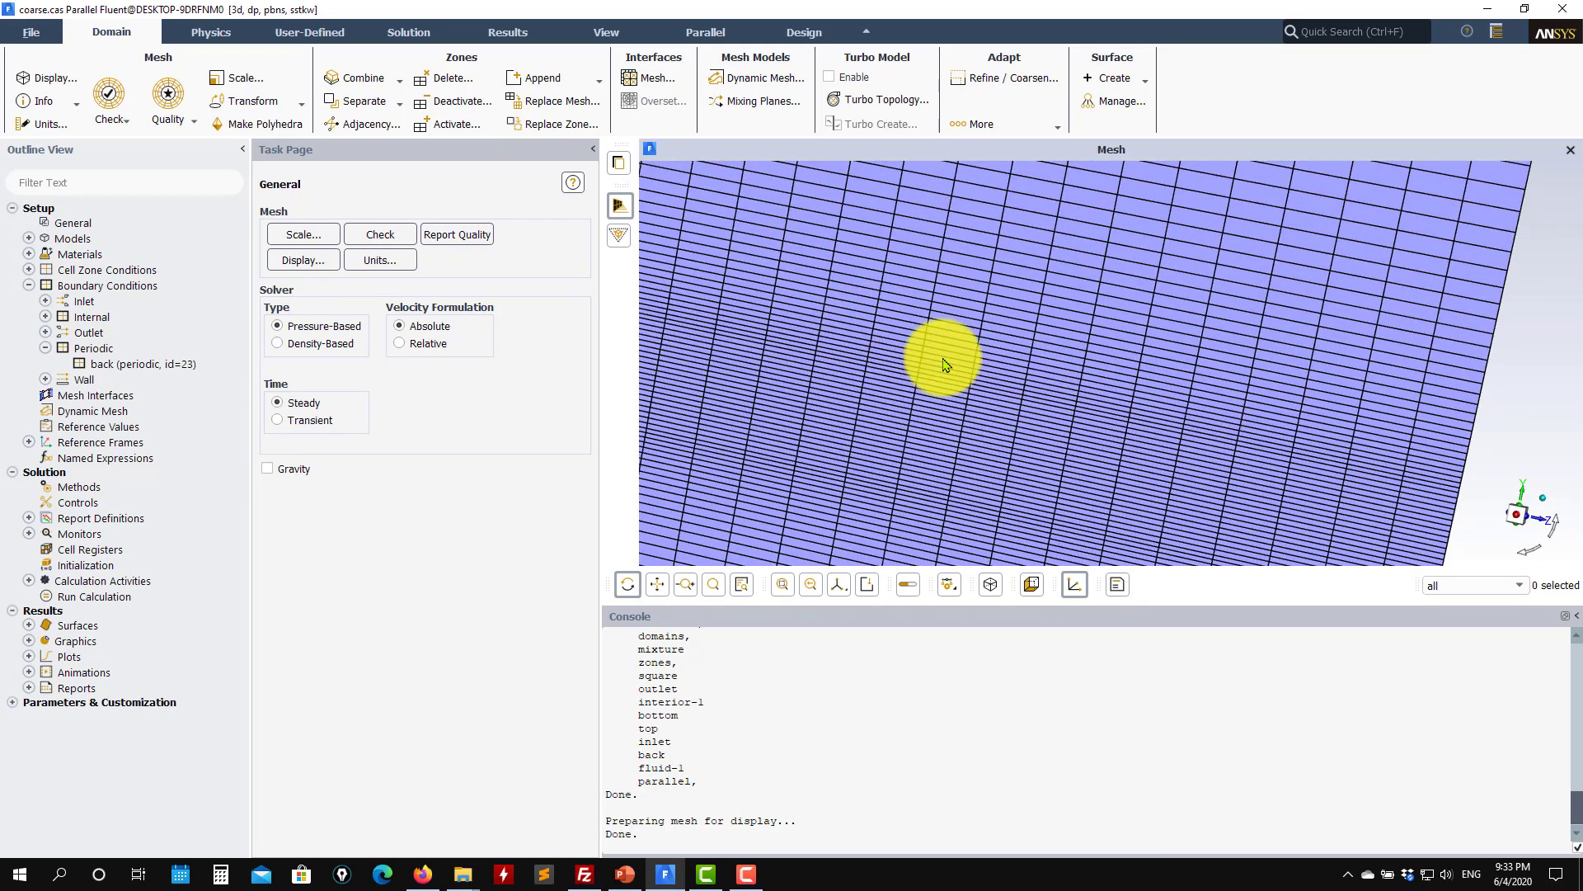
left_click_drag(954, 407, 1039, 412)
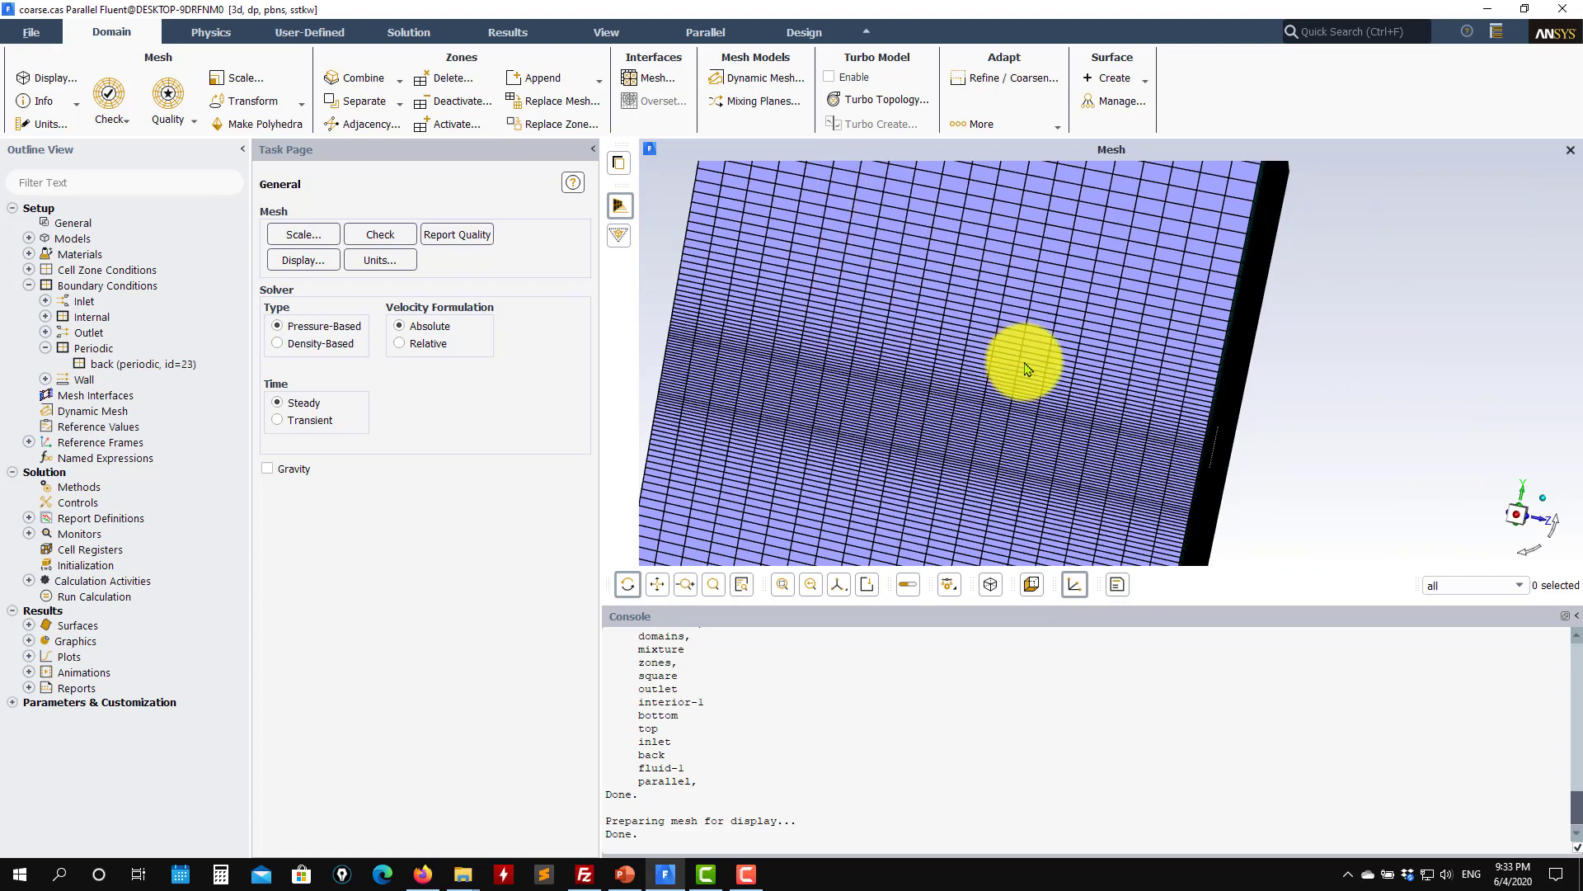
left_click_drag(1021, 361, 824, 363)
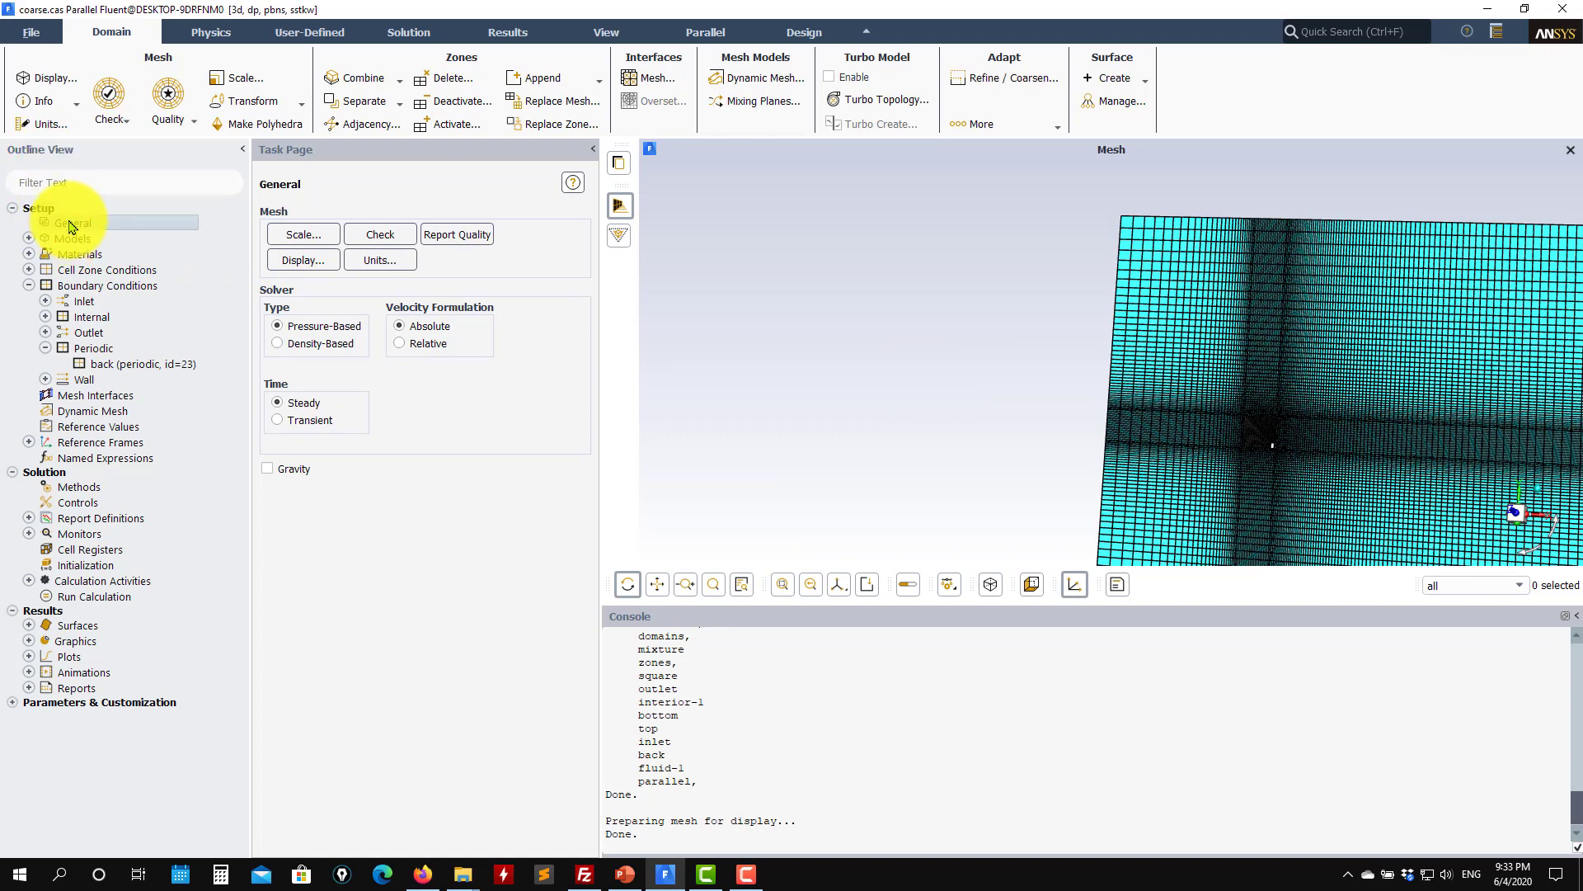
Review the viscous model settings without changing them and list the fluid materials defined in the case.
left_click(28, 238)
double_click(124, 285)
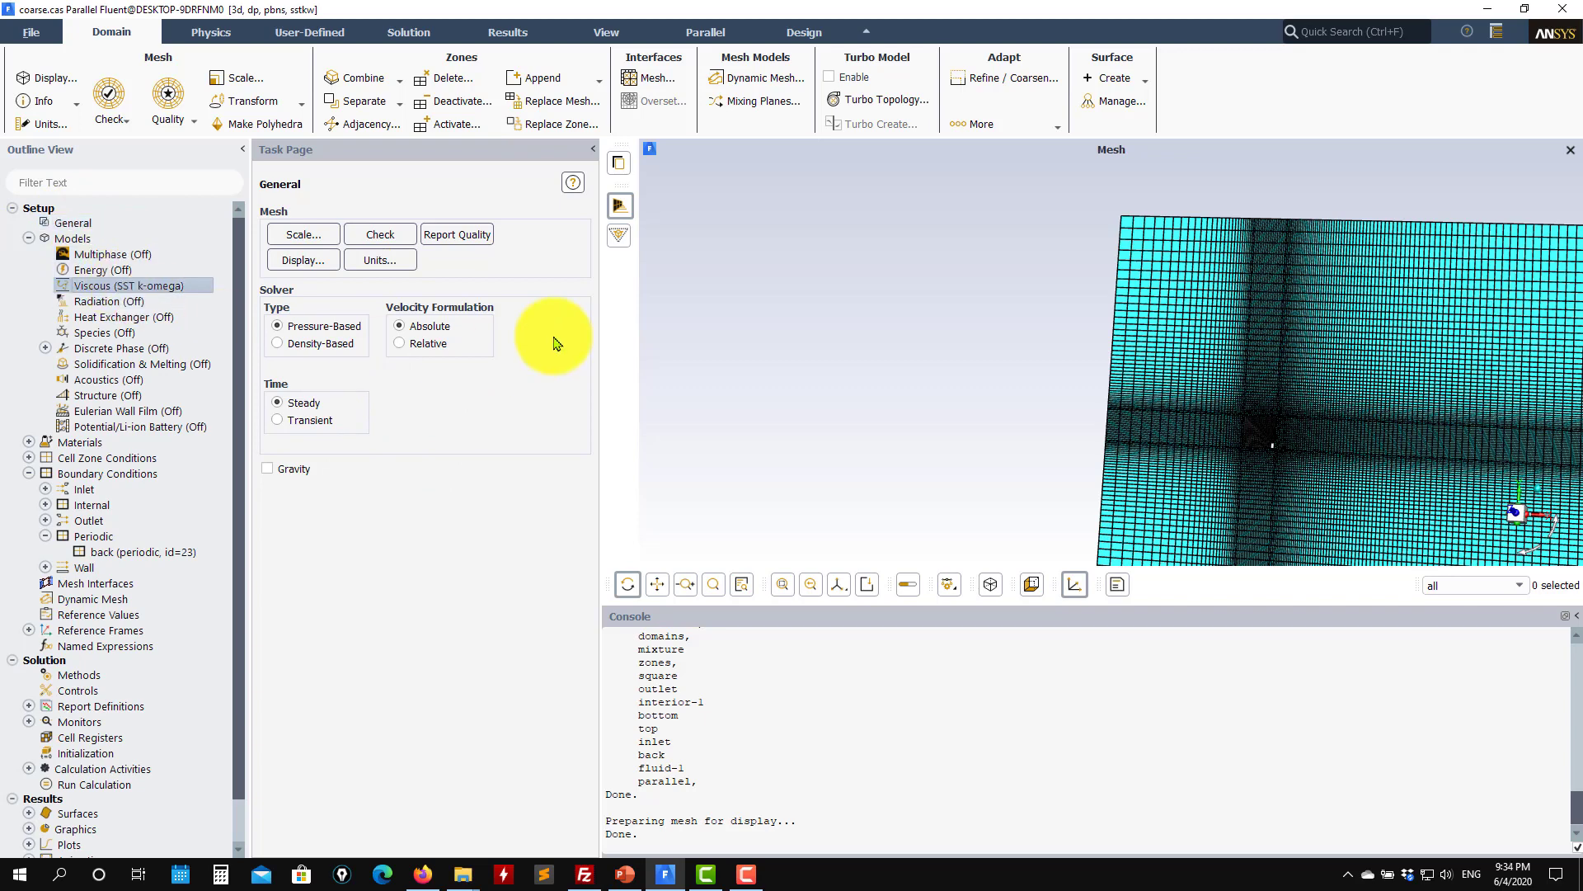
left_click_drag(381, 602, 552, 182)
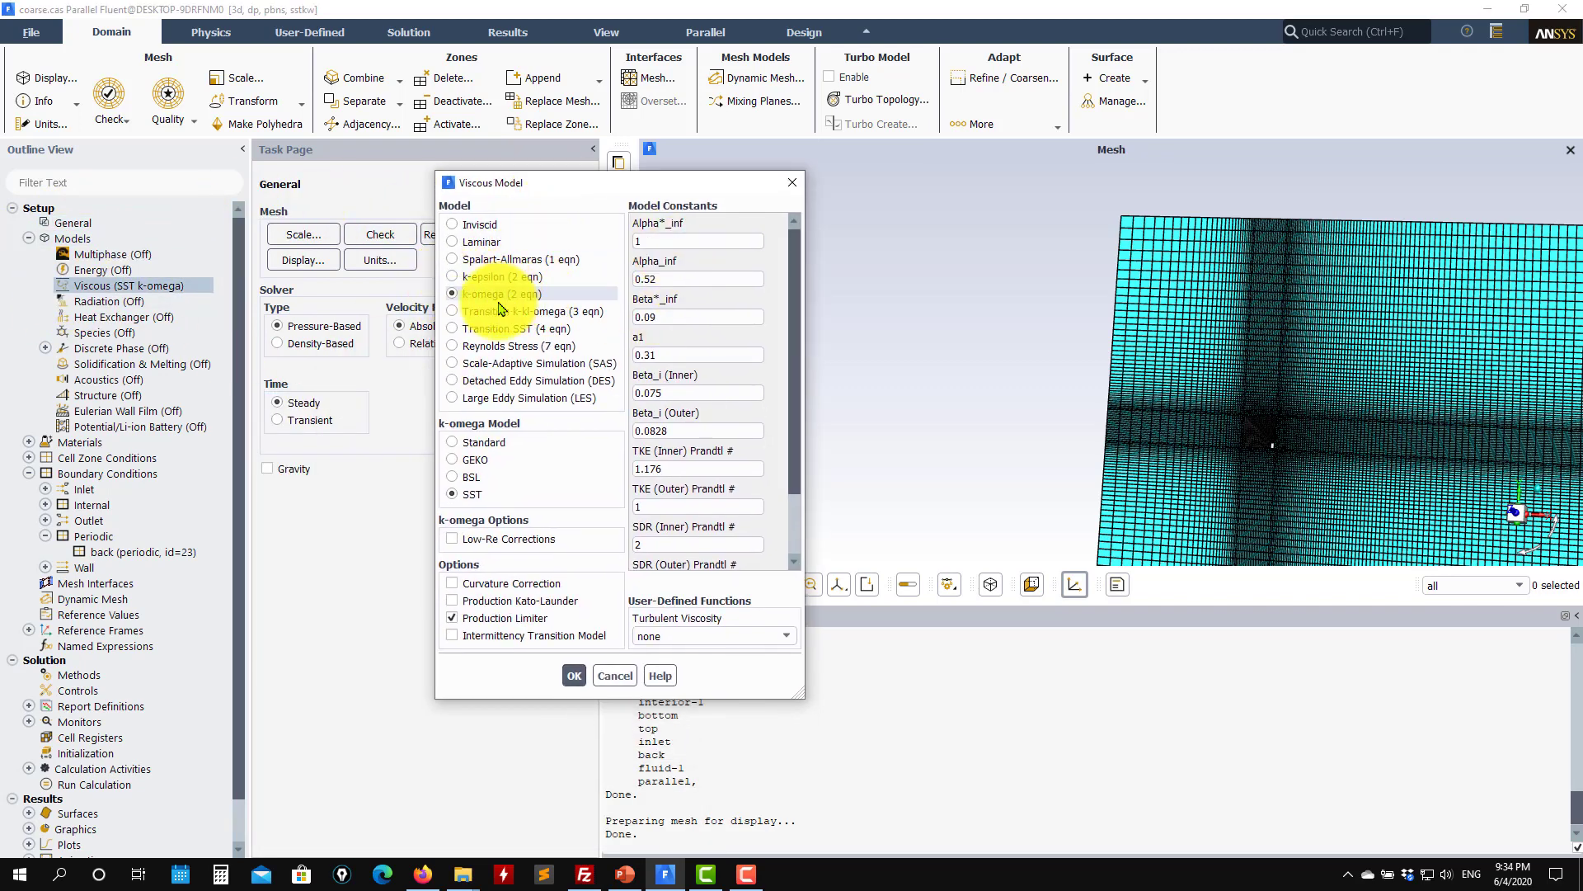
left_click(571, 677)
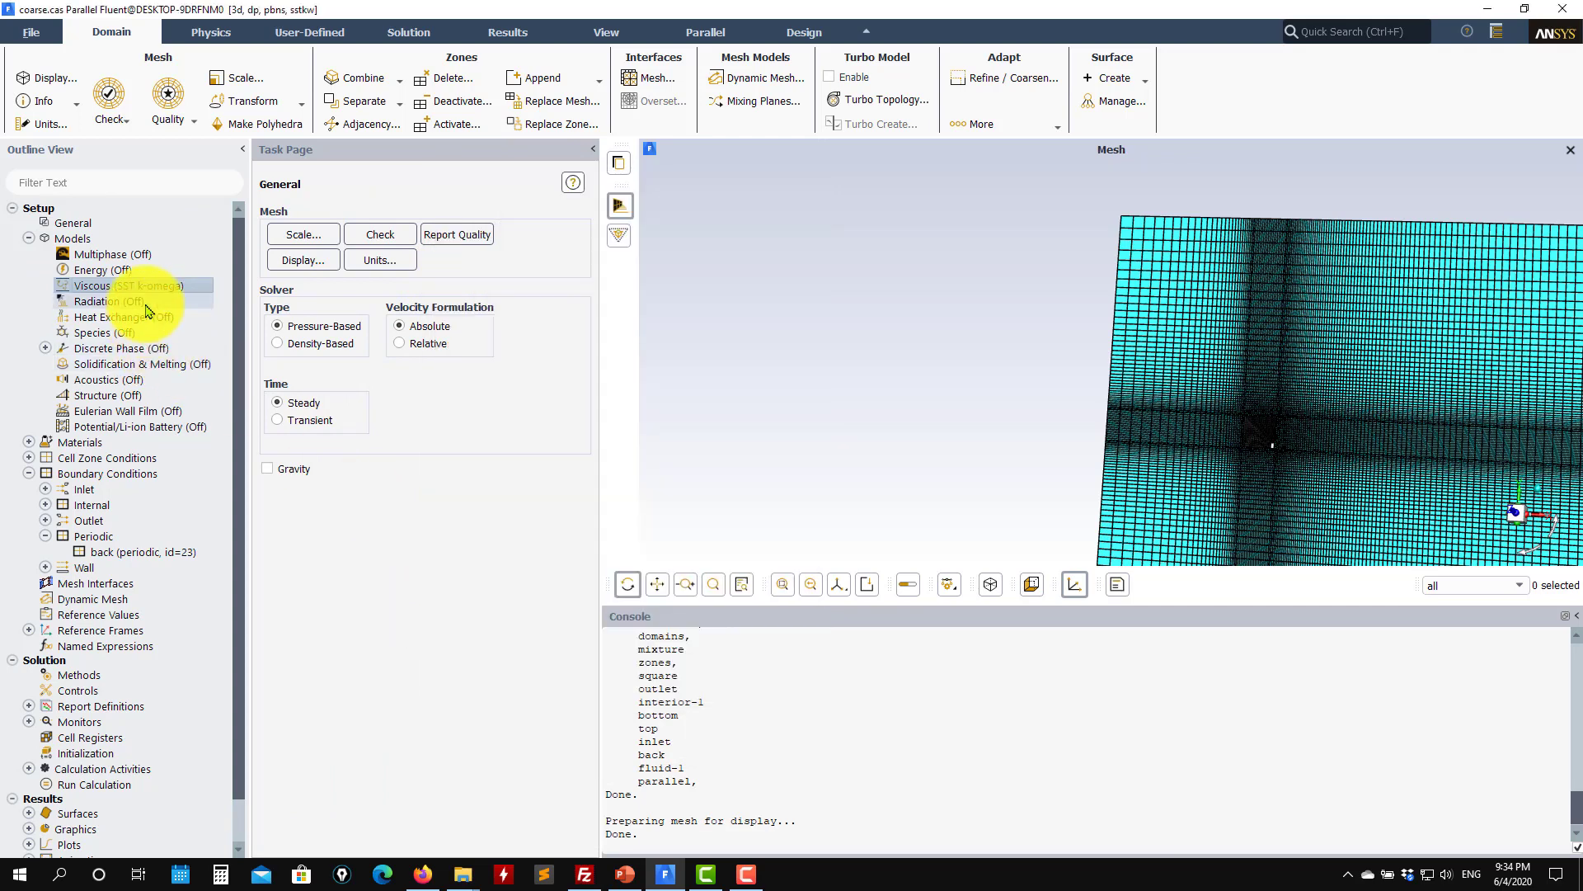
left_click(29, 442)
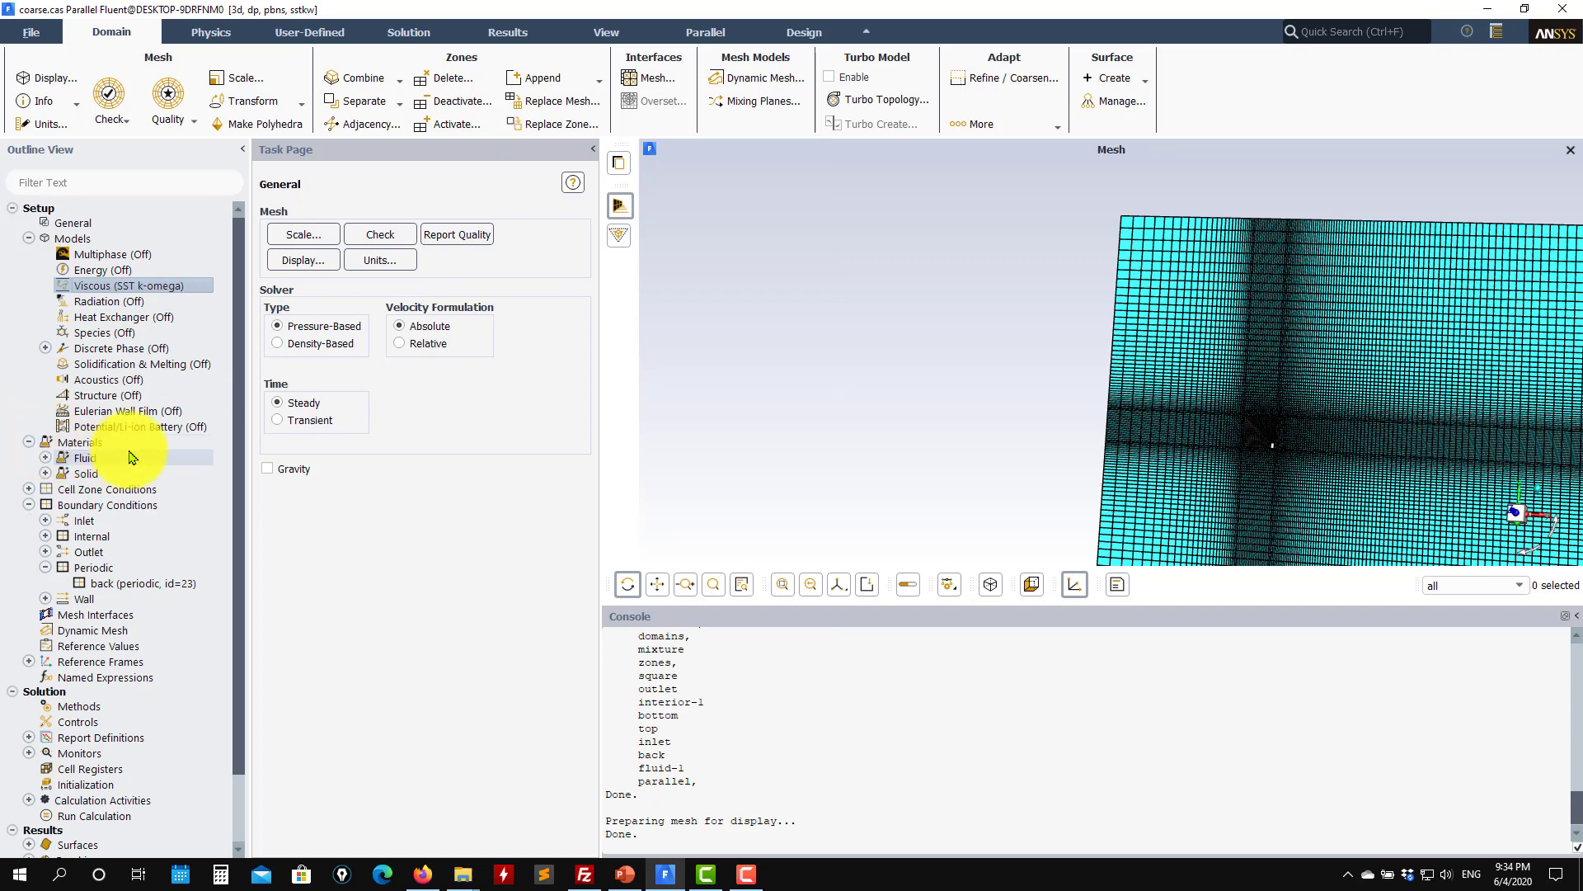
left_click(46, 457)
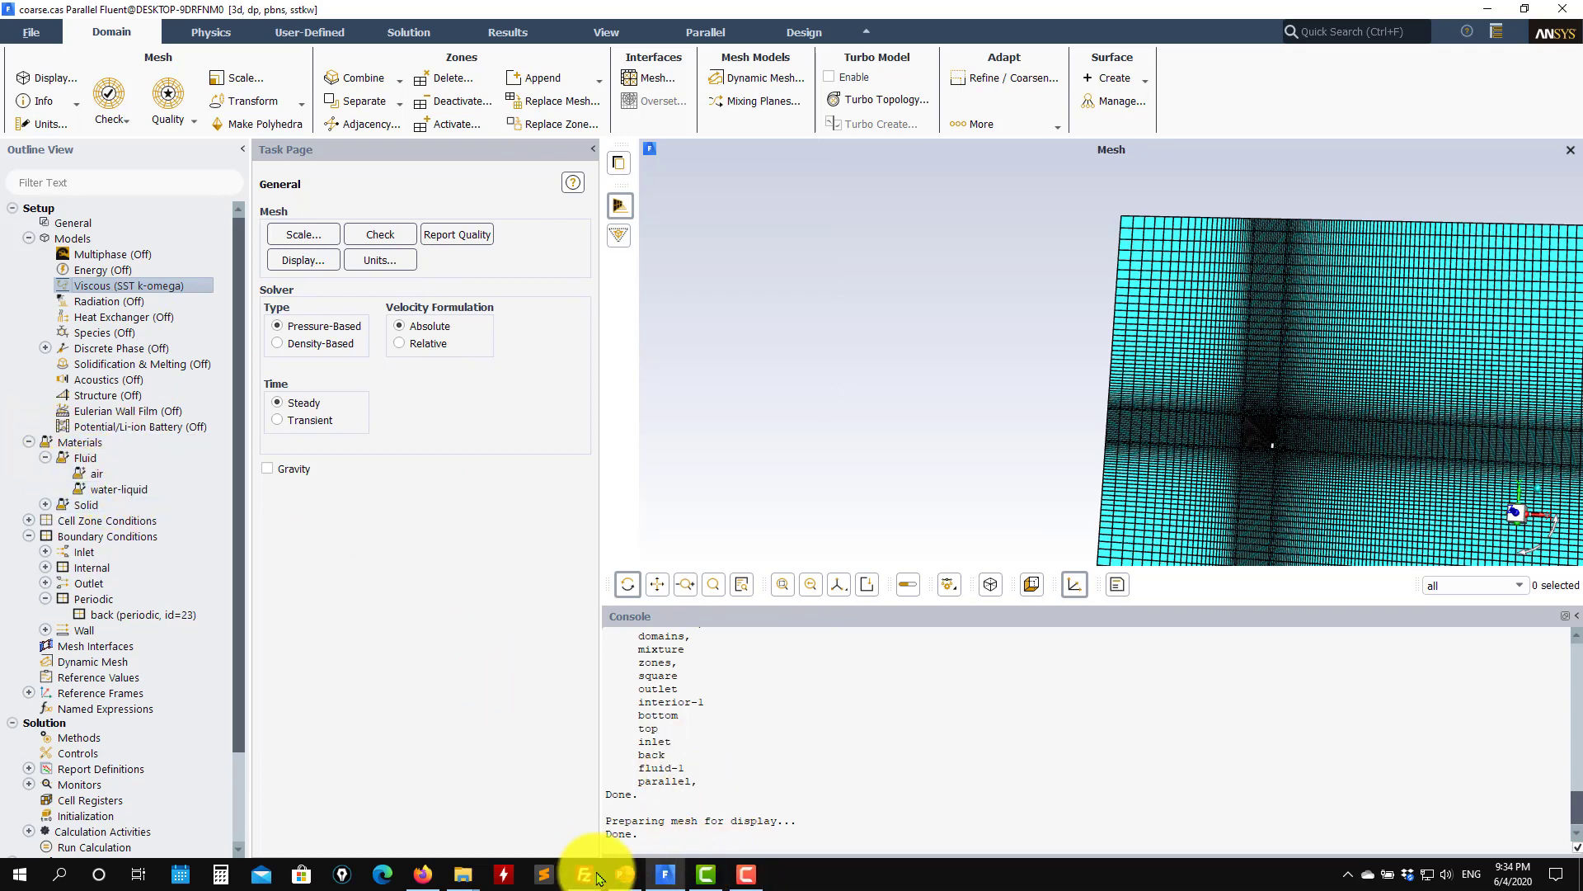
Check the prese_gif.pptx presentation in PowerPoint and browse the square cylinder tutorial folder in File Explorer.
left_click(624, 875)
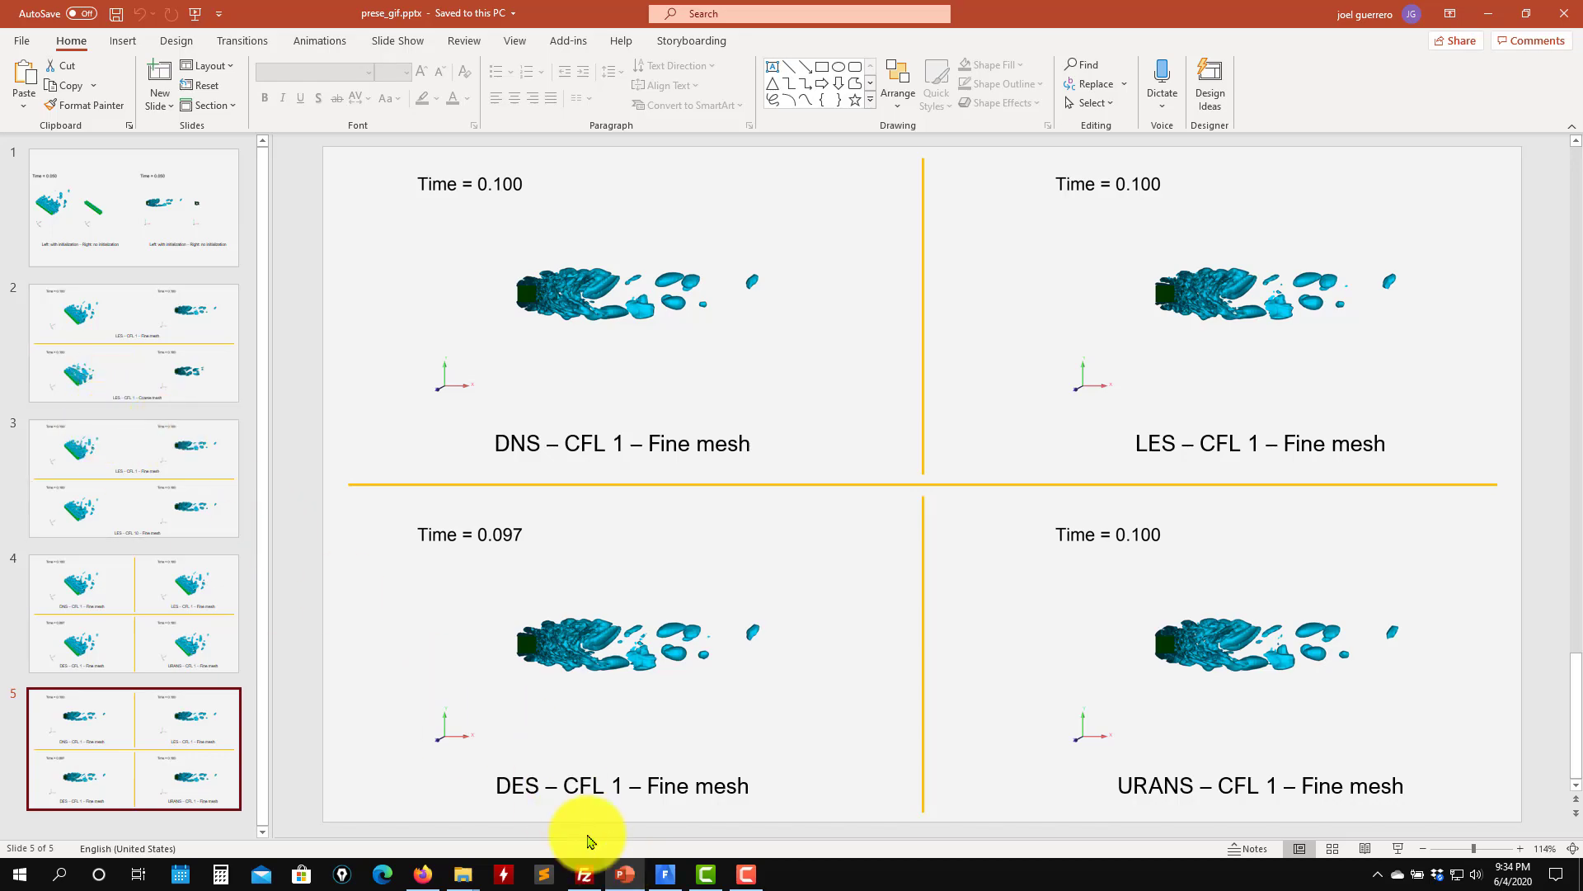
left_click(626, 873)
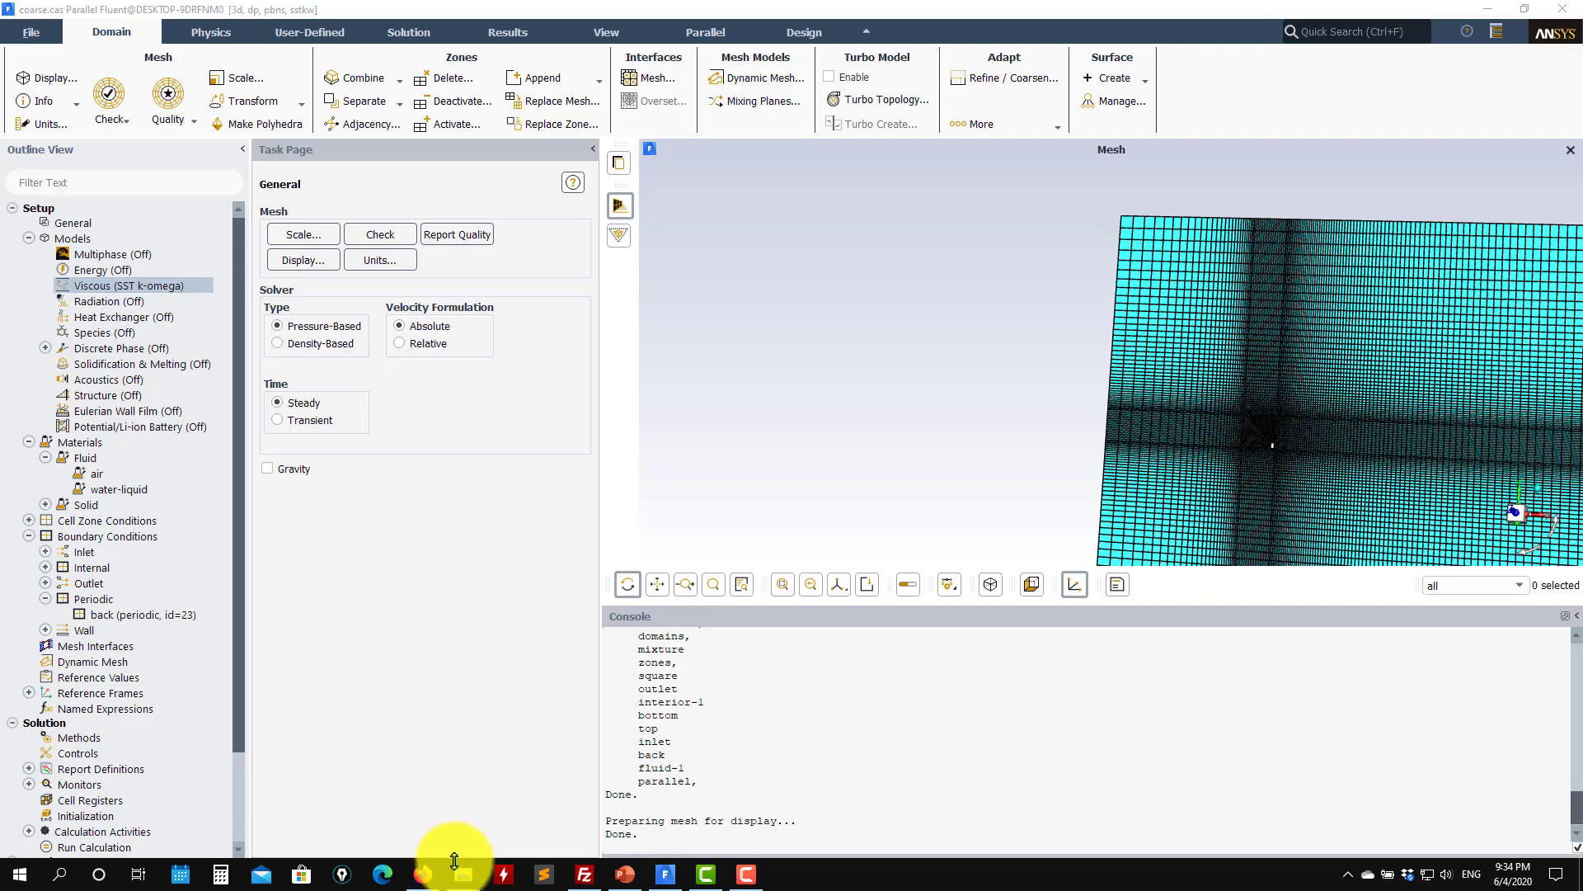
mouse_move(459, 866)
left_click(537, 792)
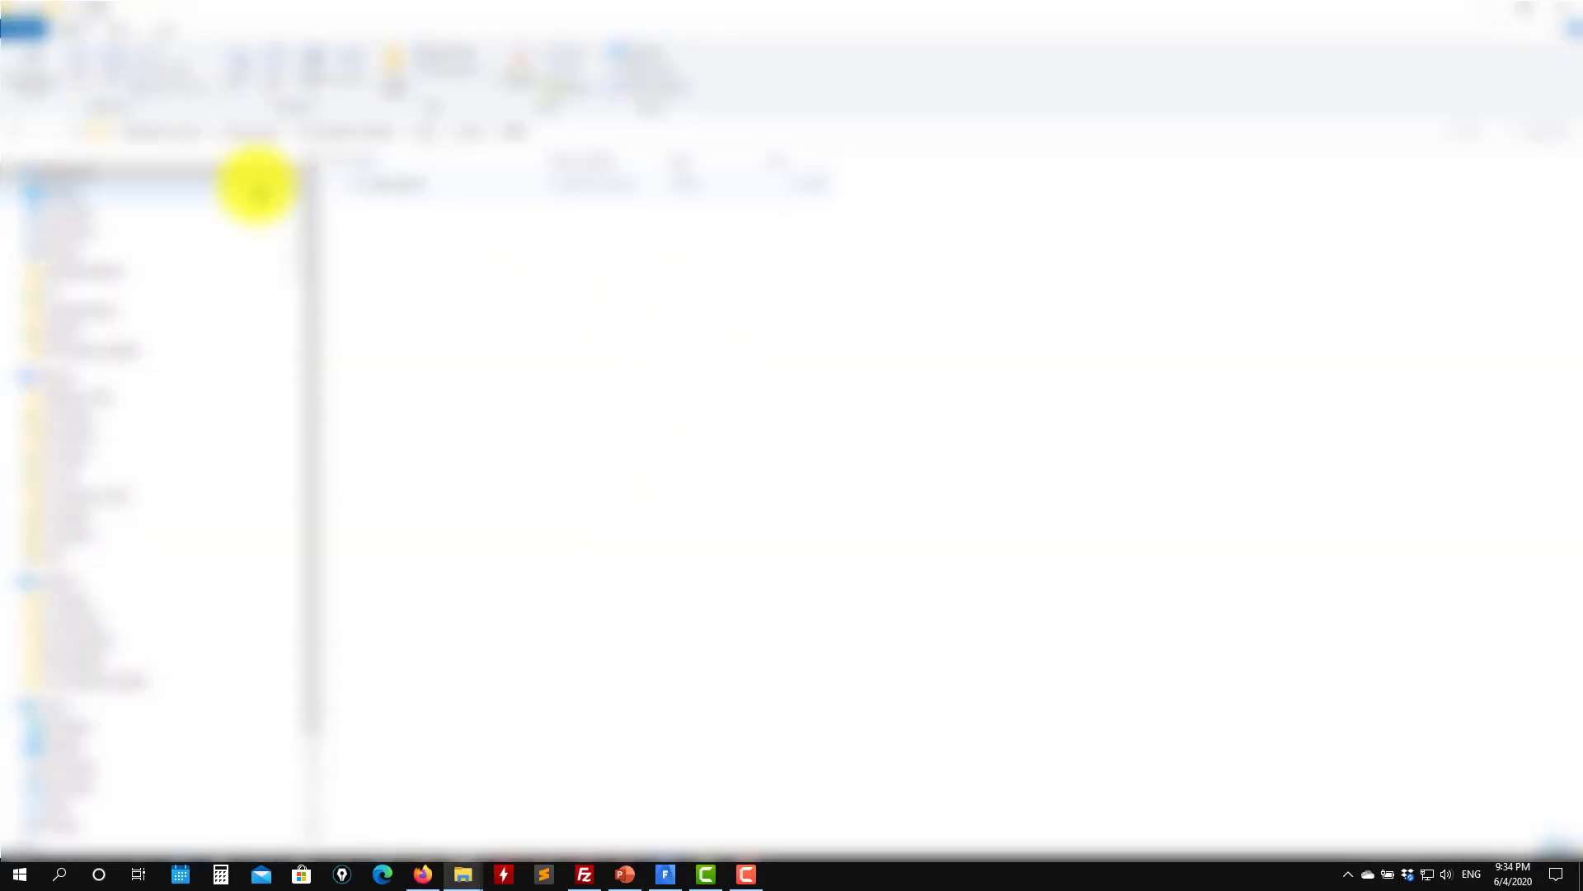
left_click(350, 133)
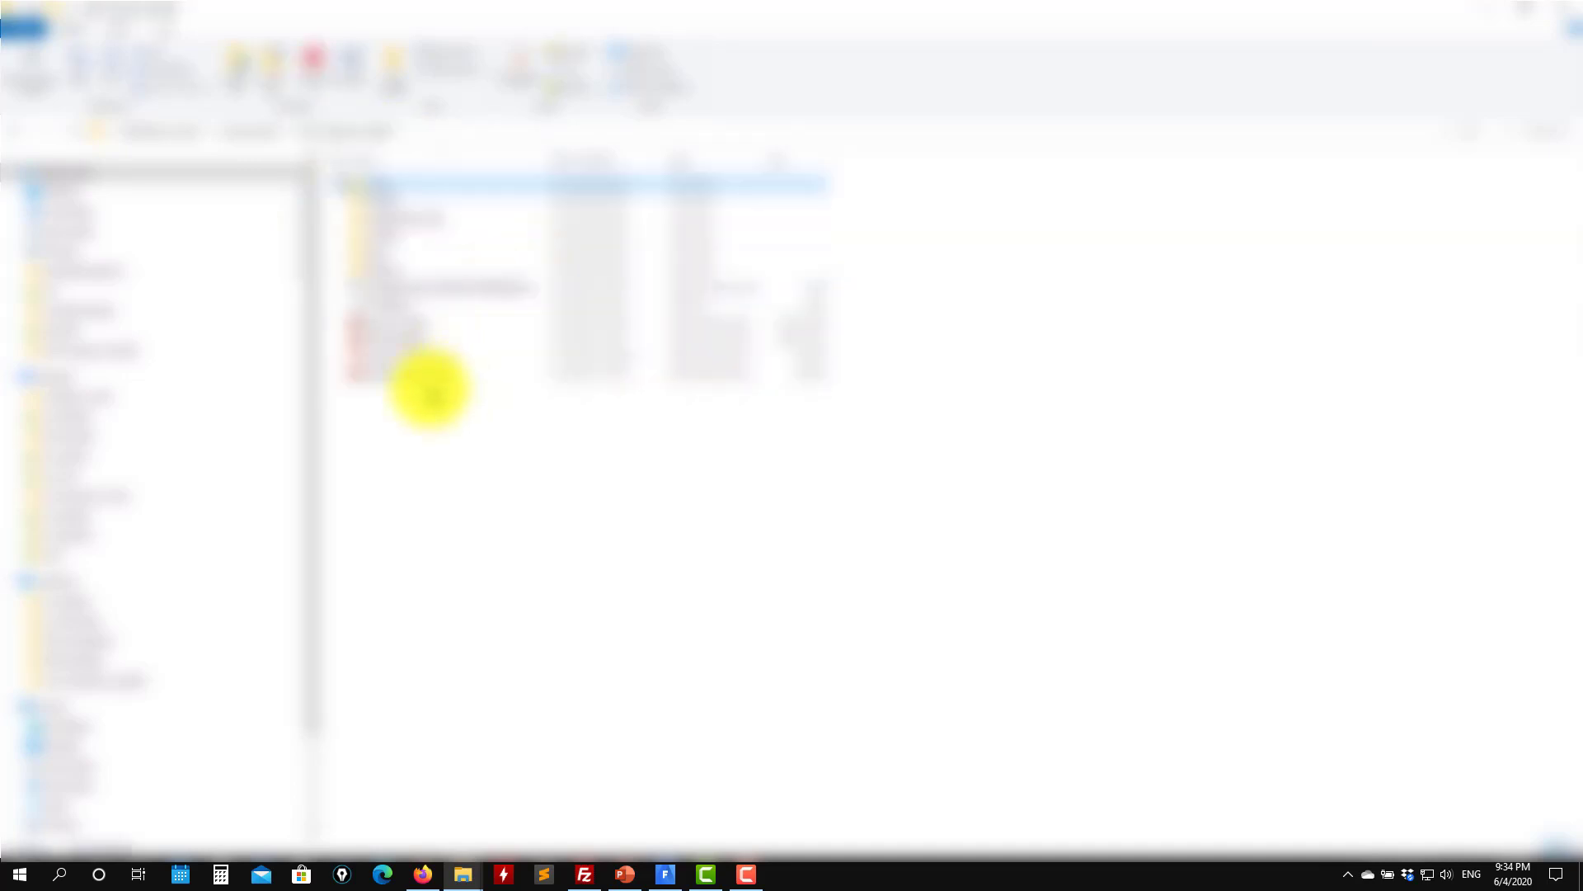
left_click(416, 373)
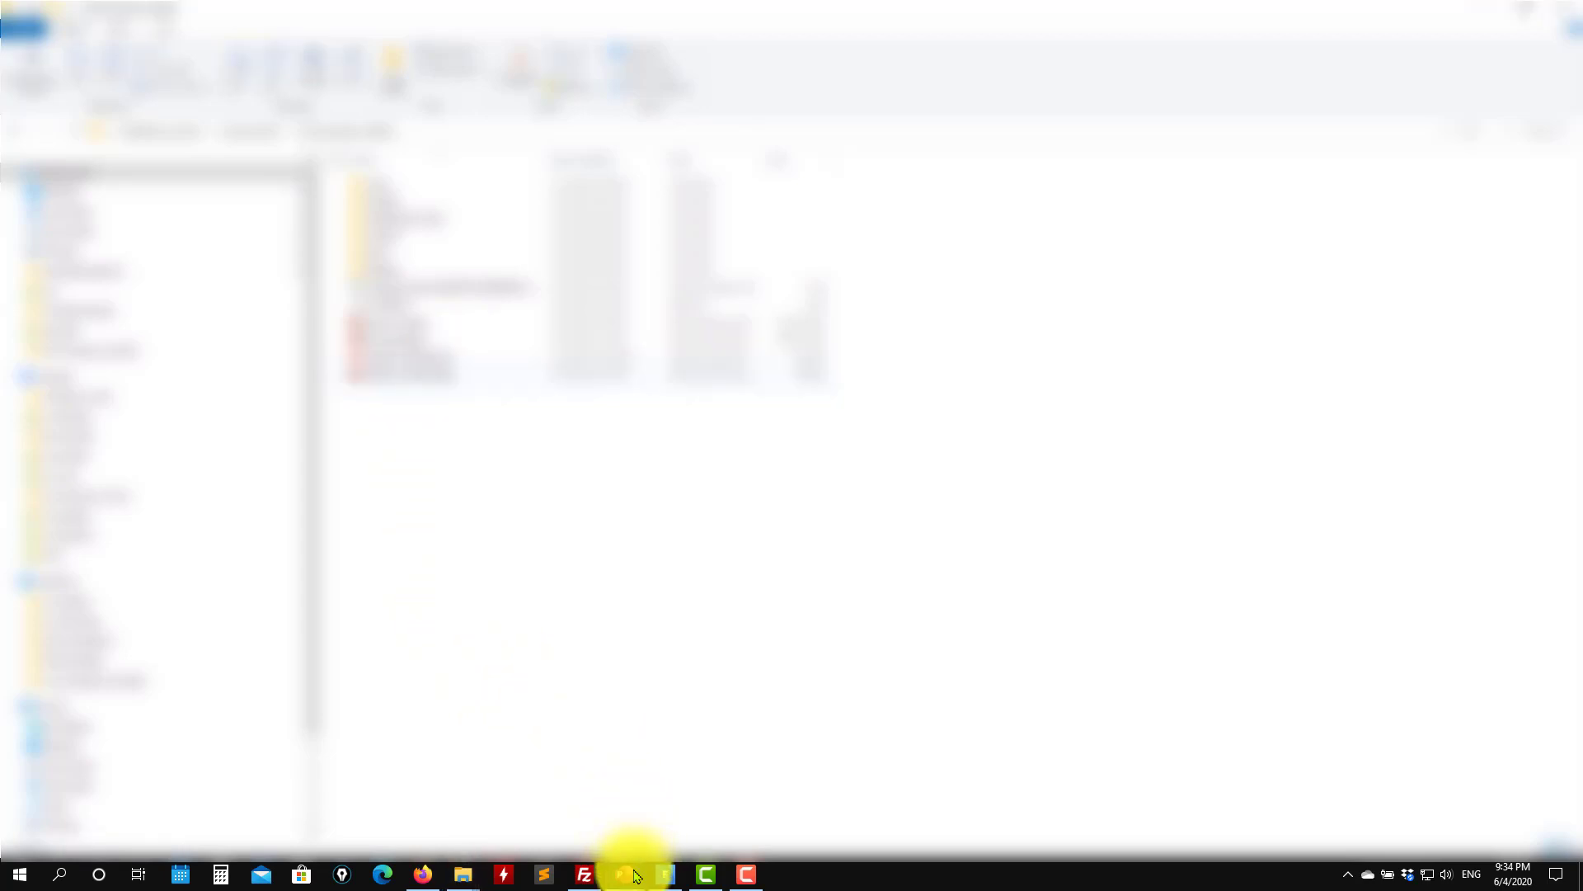
Switch to the Square cylinder presentation in PowerPoint and examine the slide describing the domain, flow conditions and tasks.
mouse_move(626, 866)
left_click(707, 821)
left_click(123, 412)
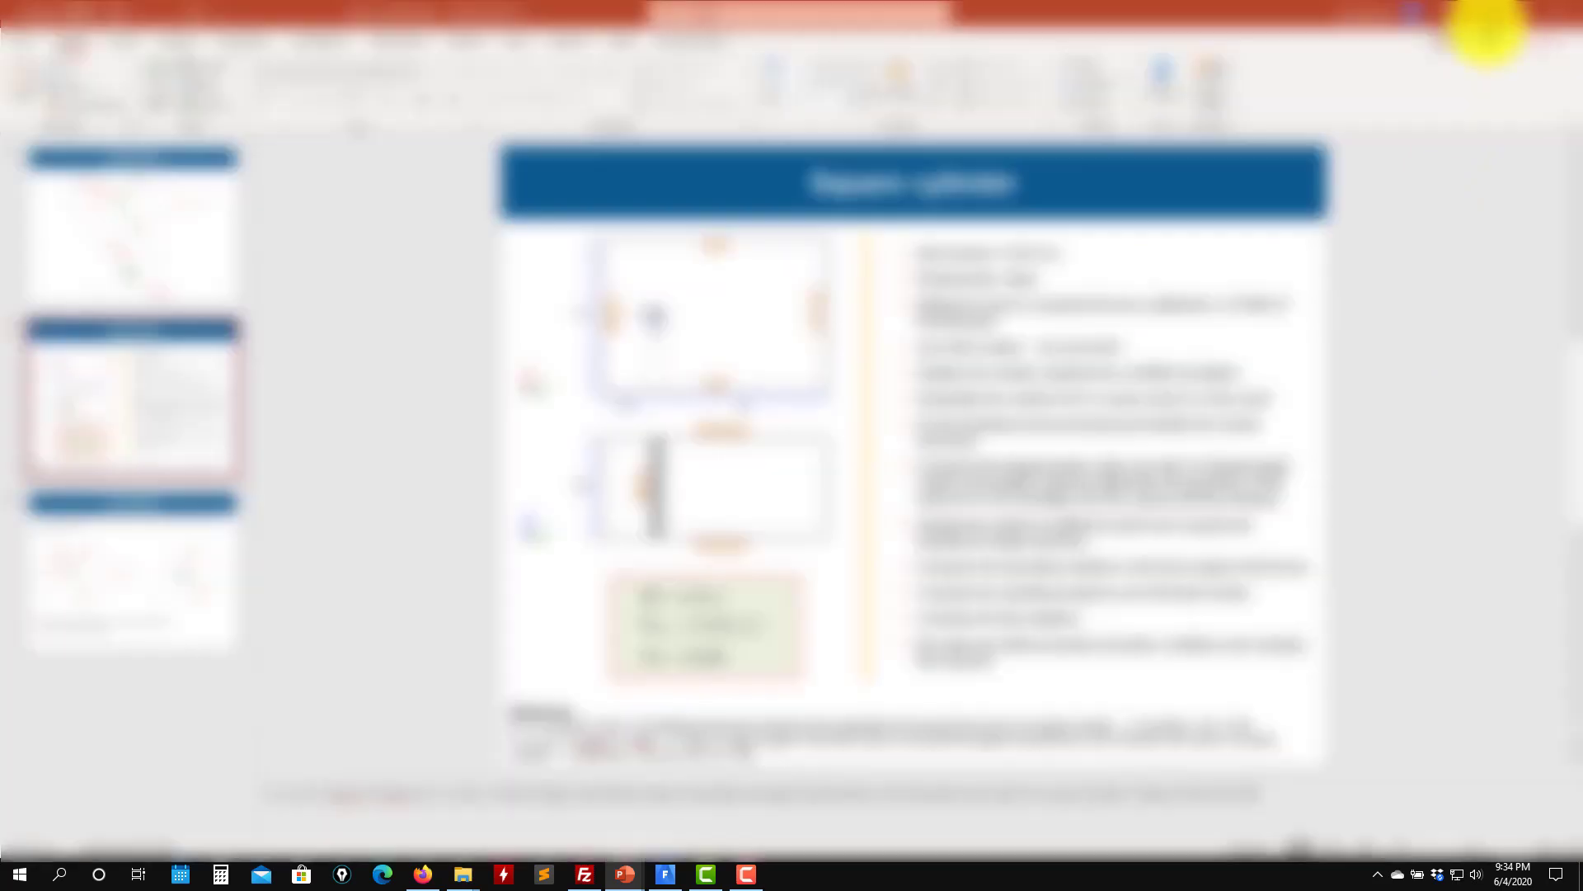
left_click(1483, 18)
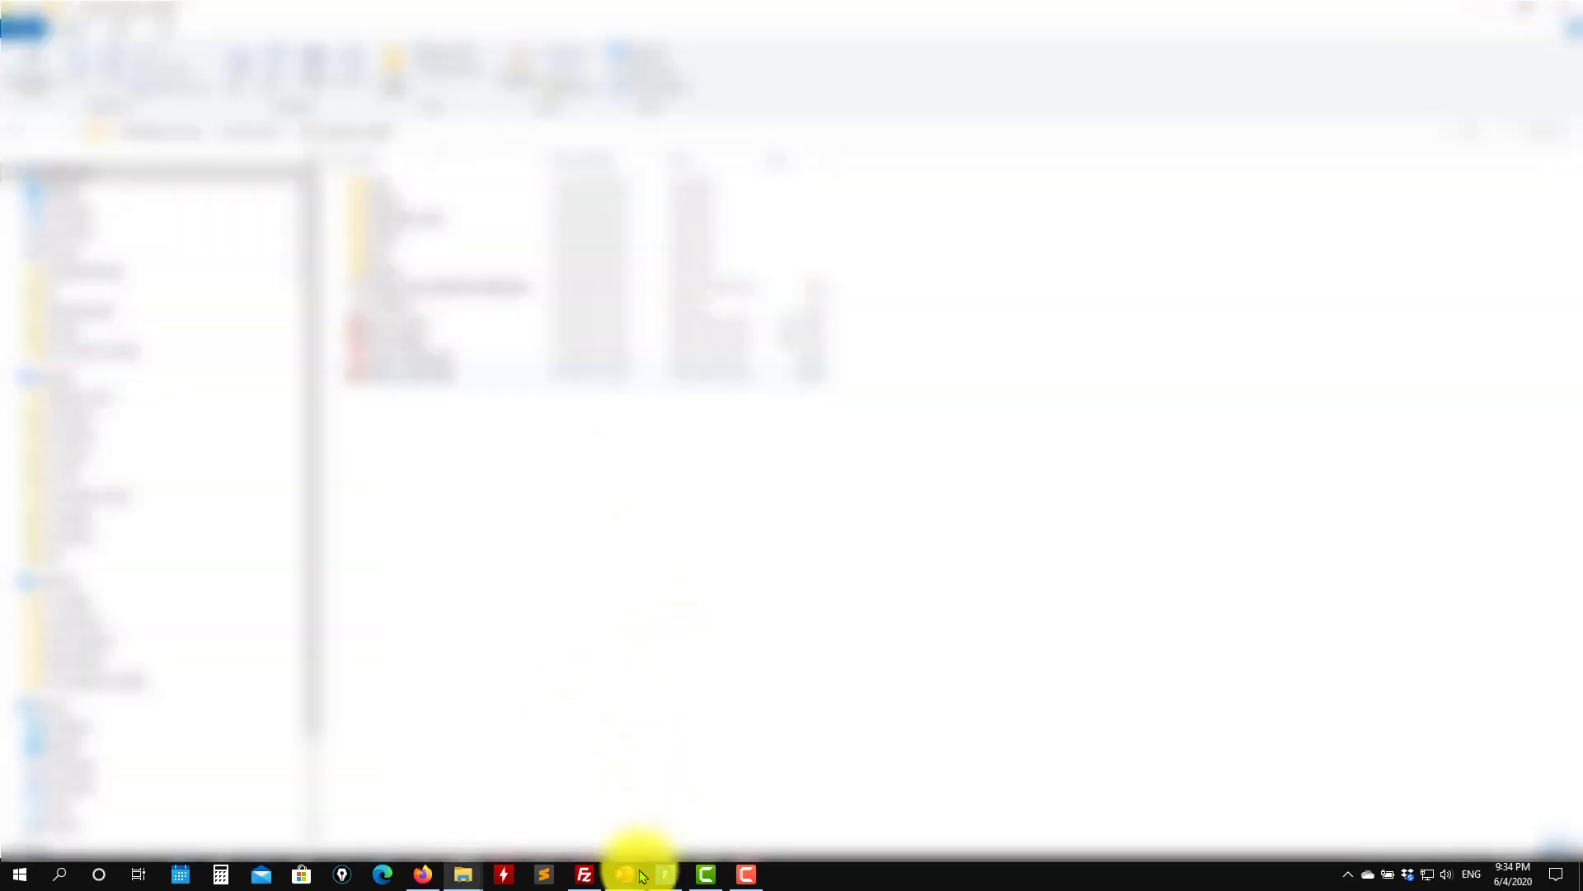
mouse_move(632, 880)
left_click(696, 806)
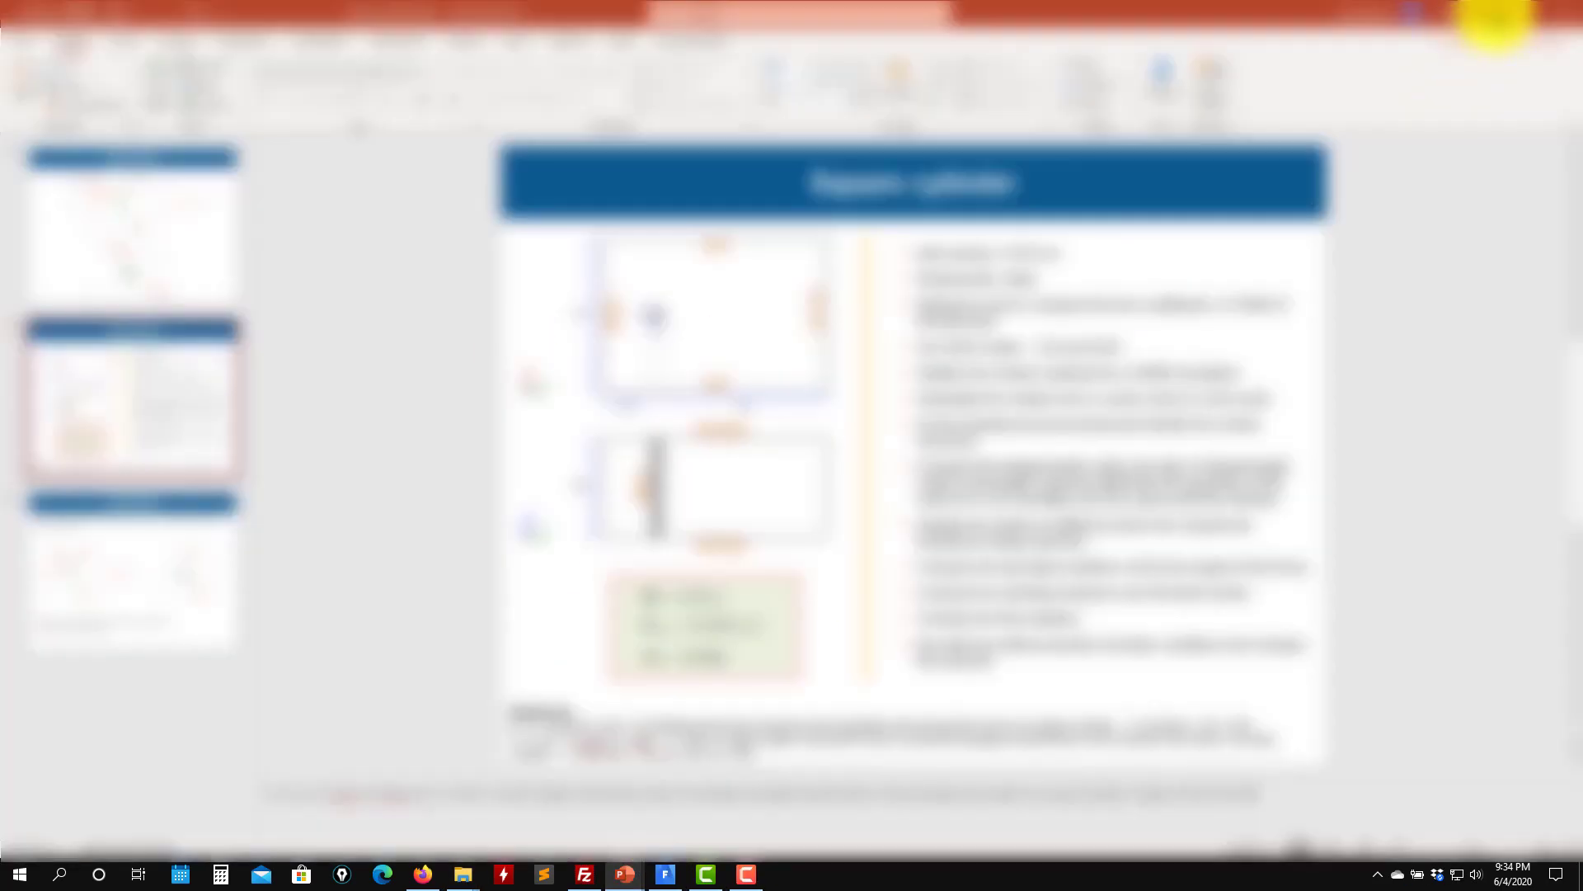
left_click(1494, 19)
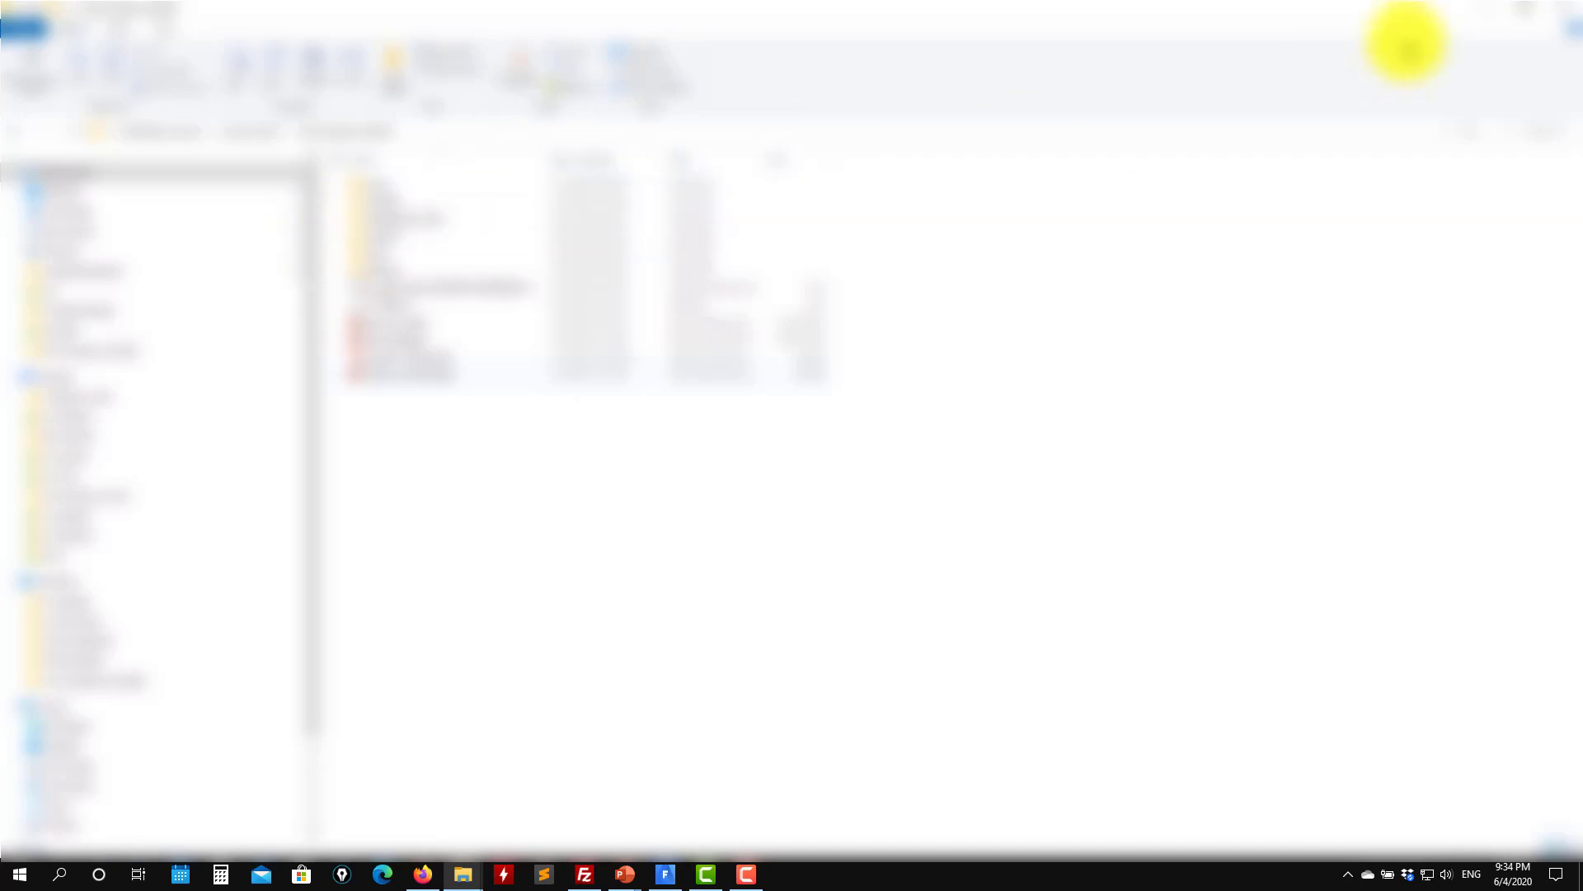
Return to Fluent and review the density and viscosity defined for the water-liquid material.
left_click(1473, 18)
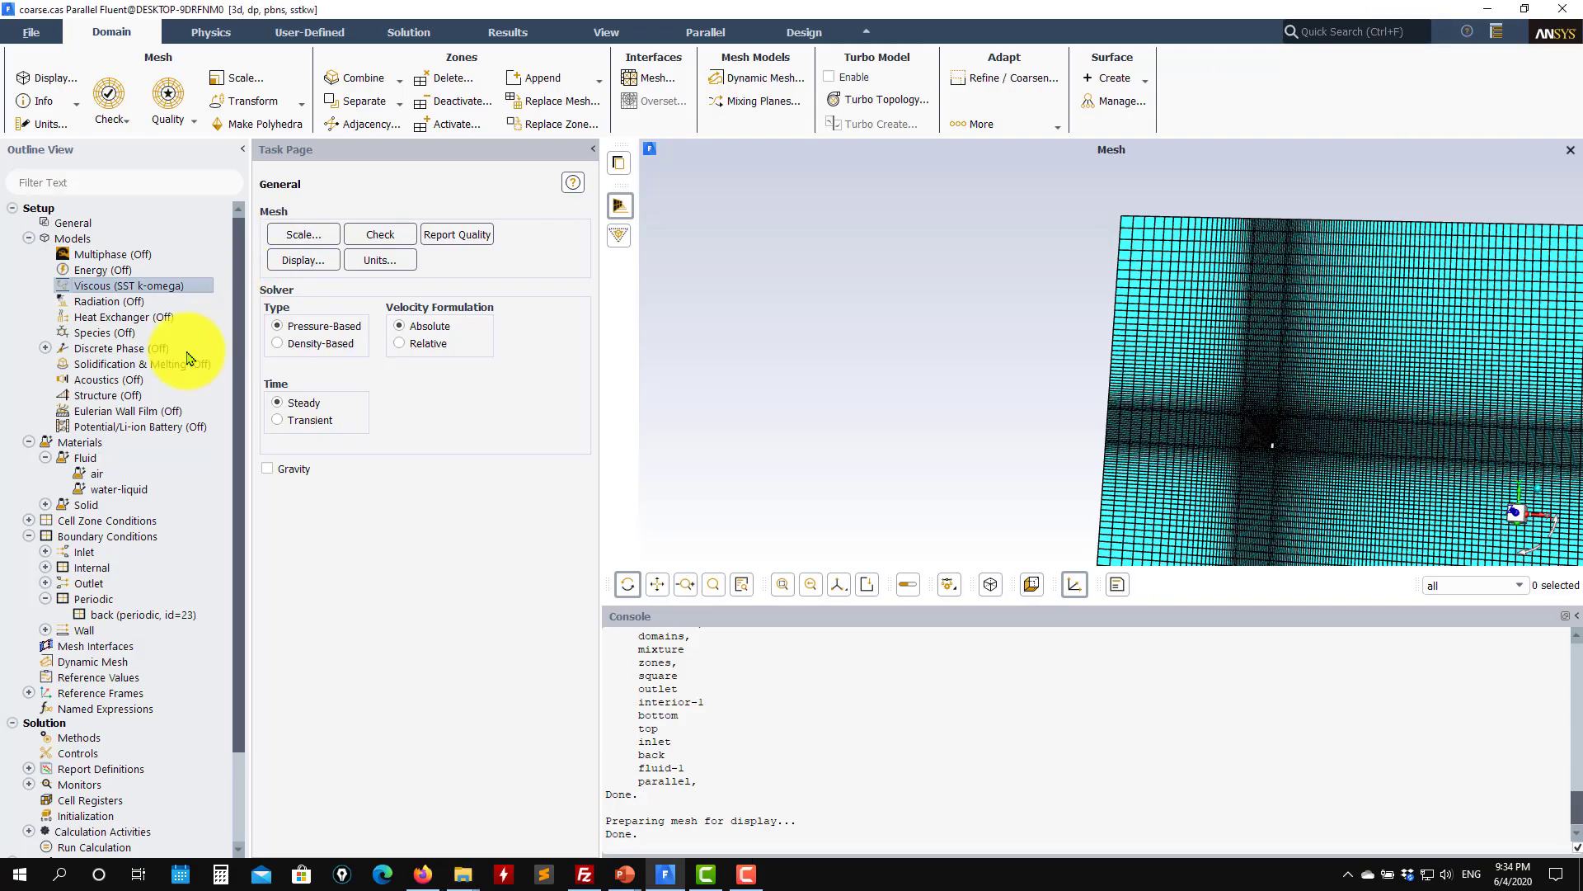
double_click(114, 492)
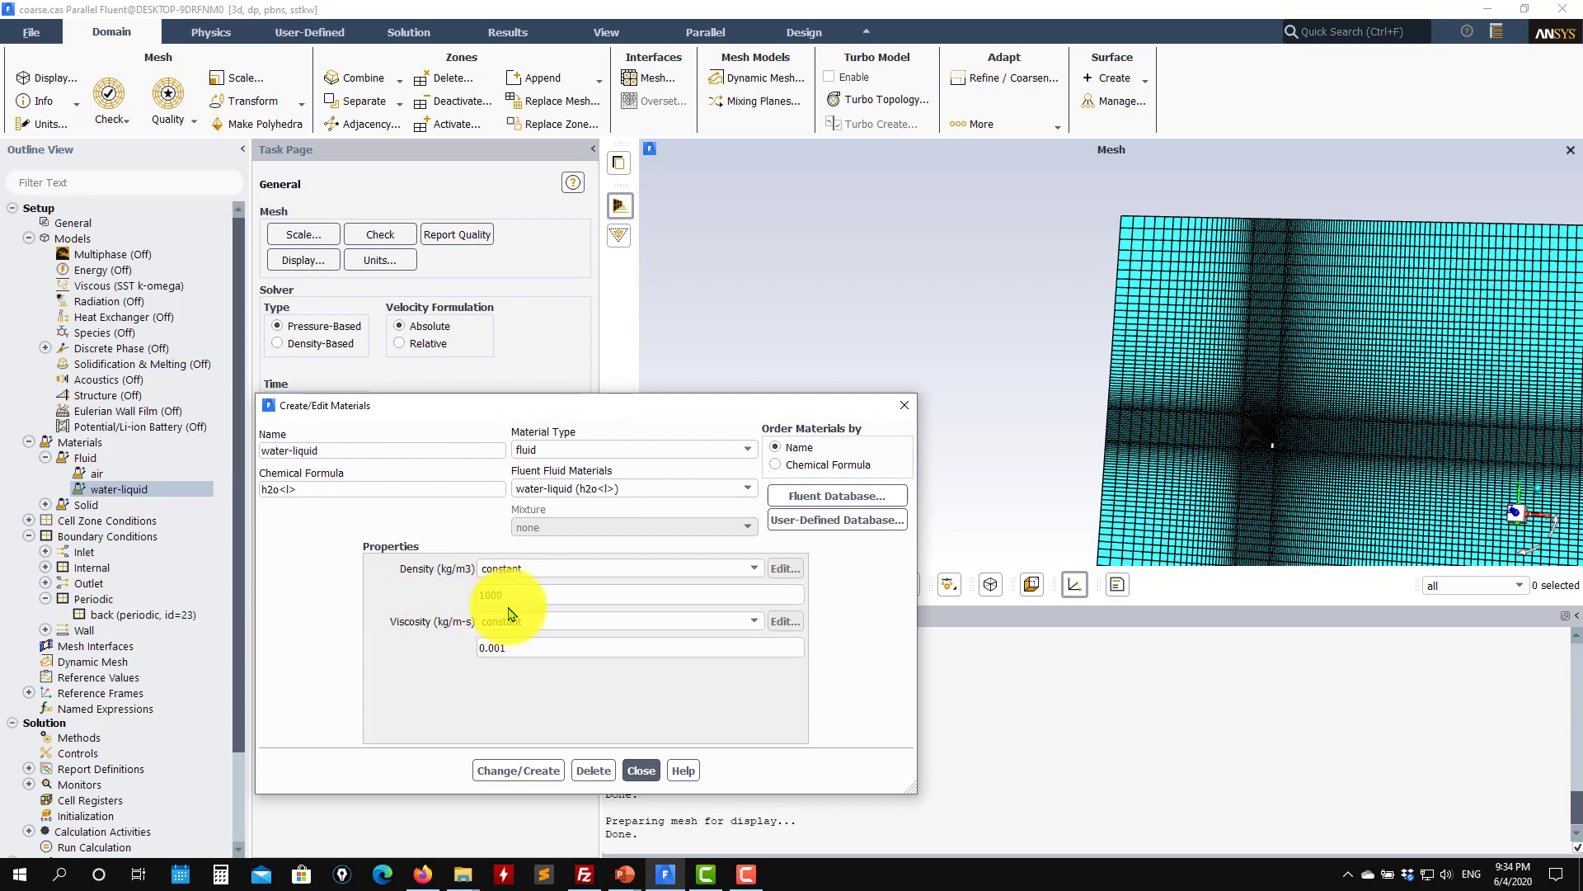
left_click(640, 770)
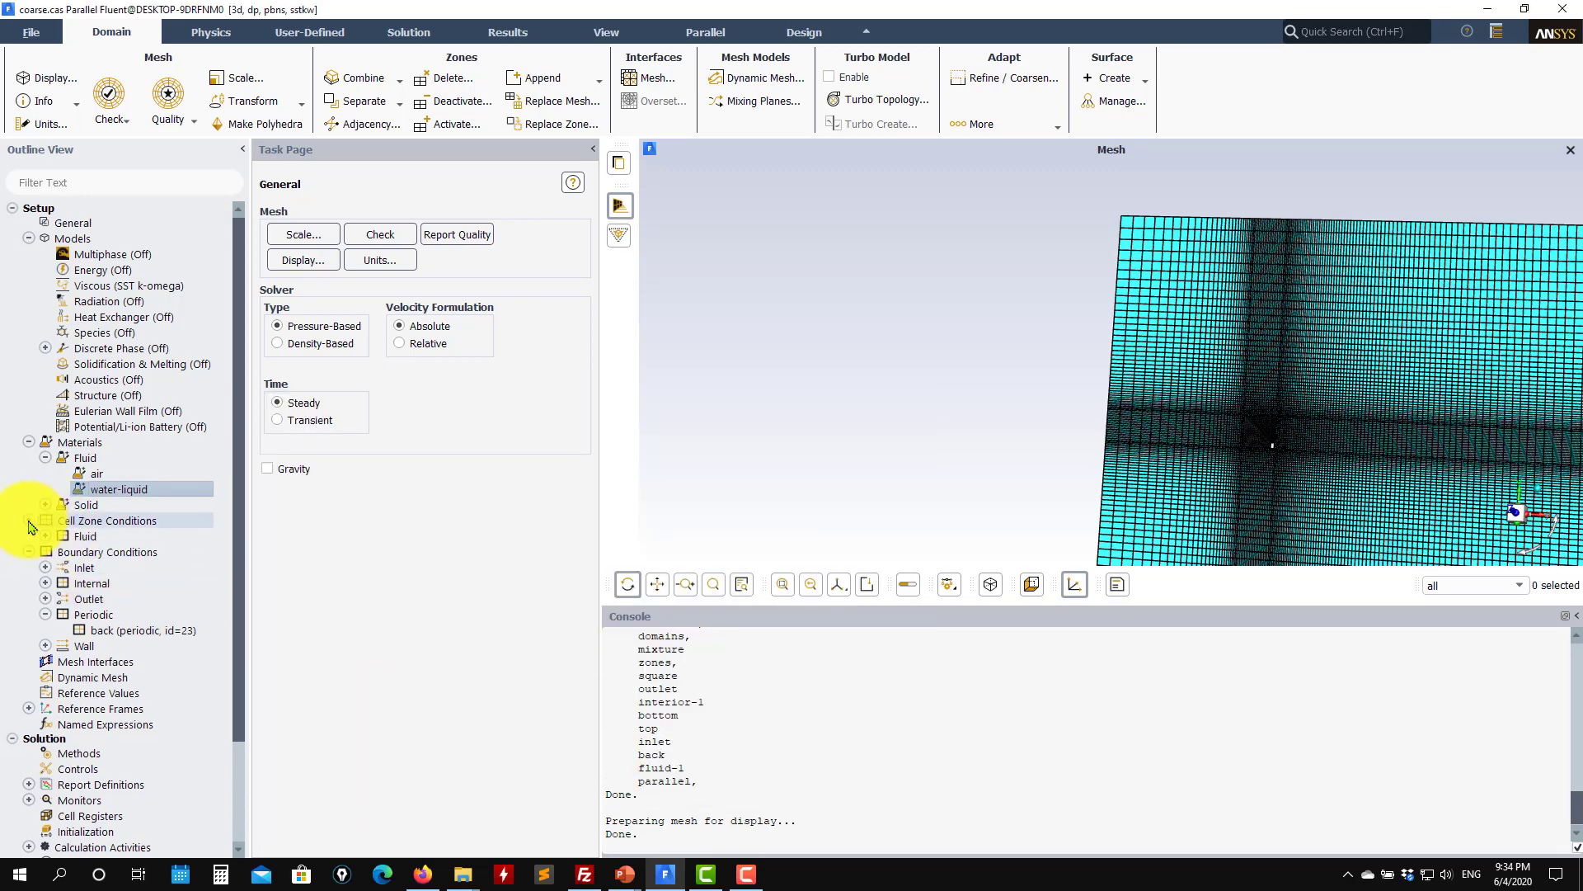
List the boundary conditions and open the inlet zone's settings to review its velocity and turbulence specification.
left_click(29, 520)
left_click(45, 567)
double_click(124, 551)
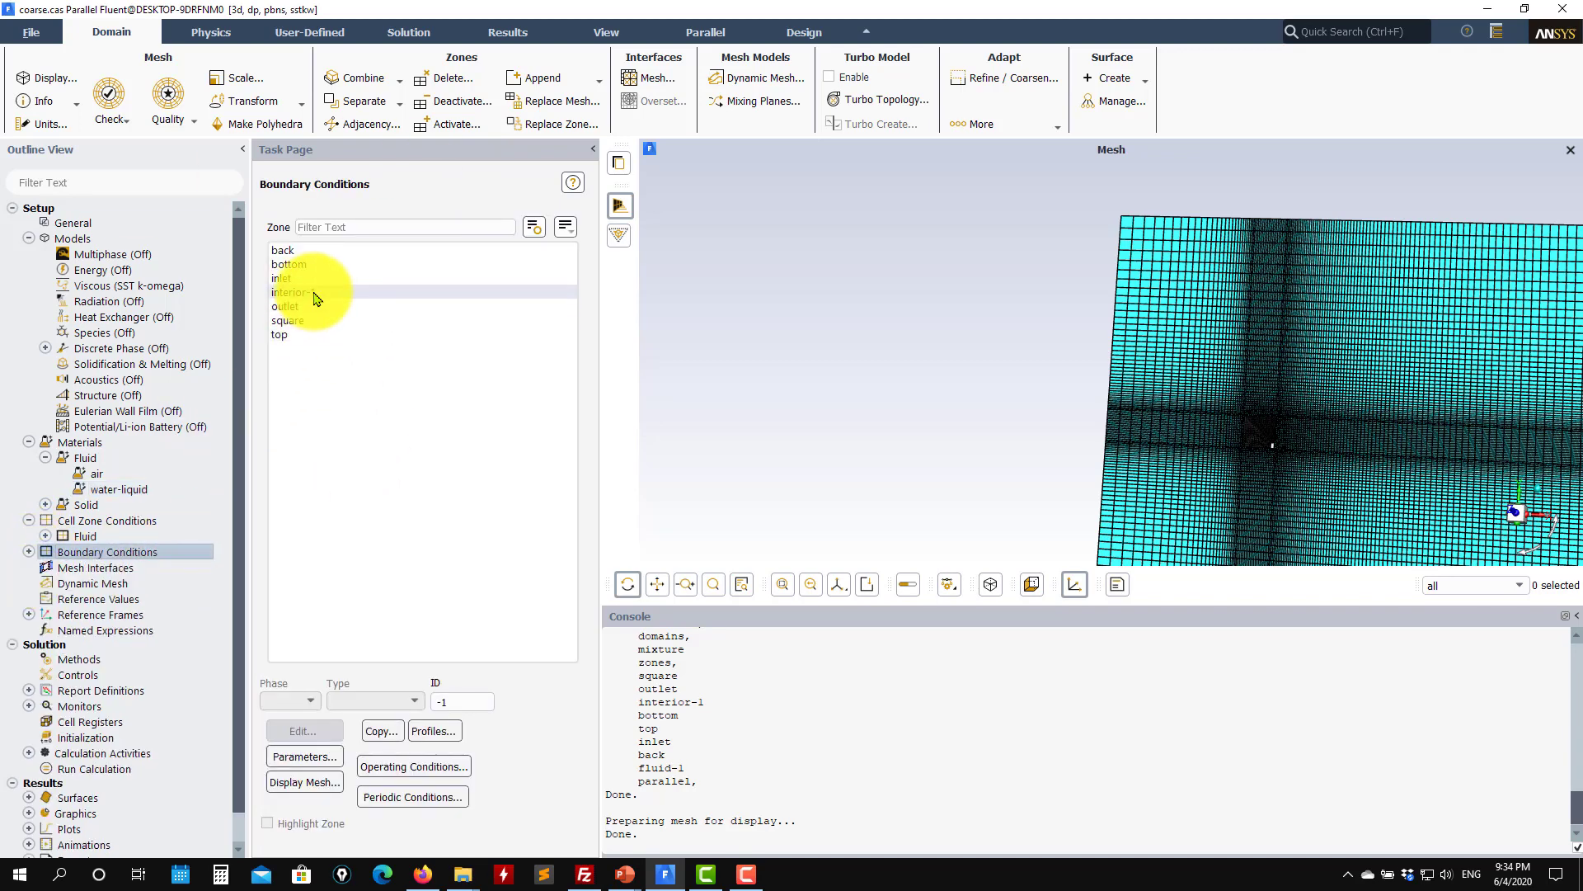
left_click(291, 279)
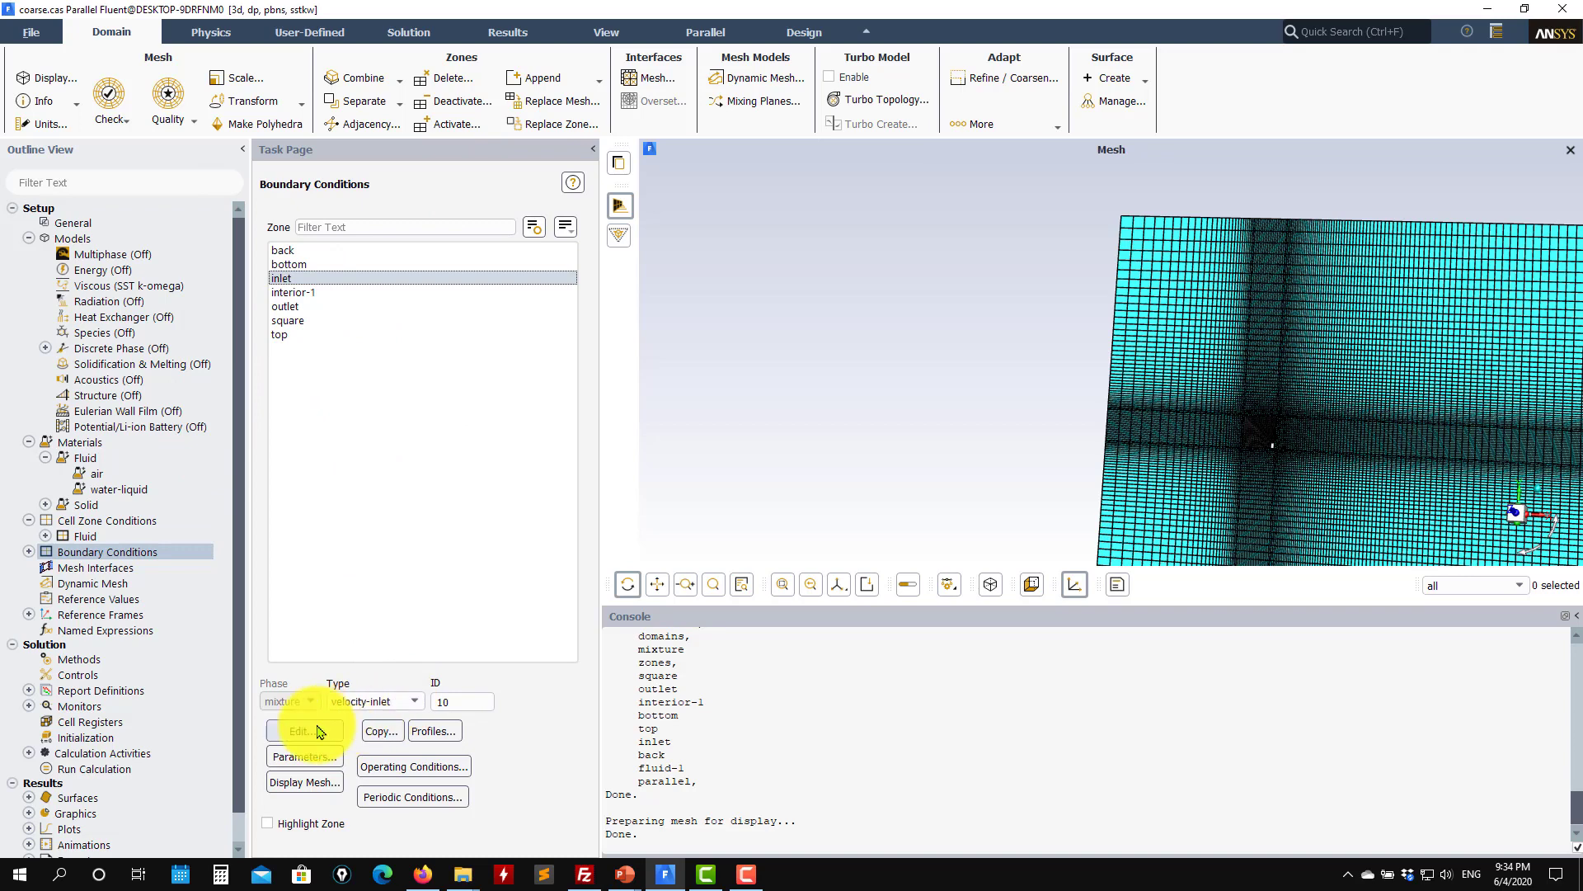
double_click(329, 282)
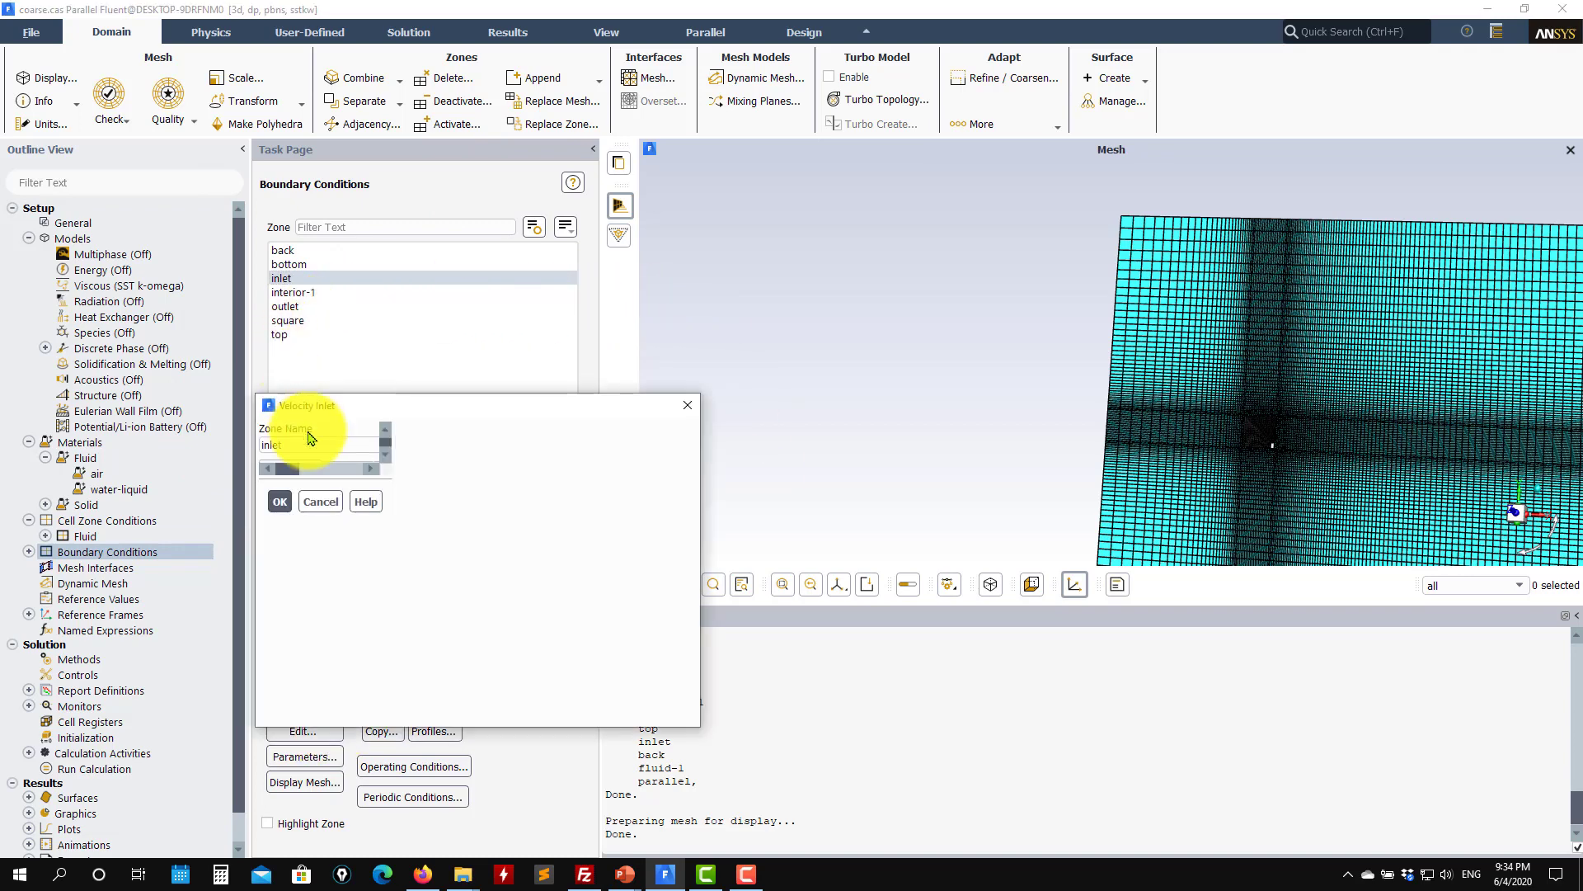
left_click_drag(462, 418, 618, 221)
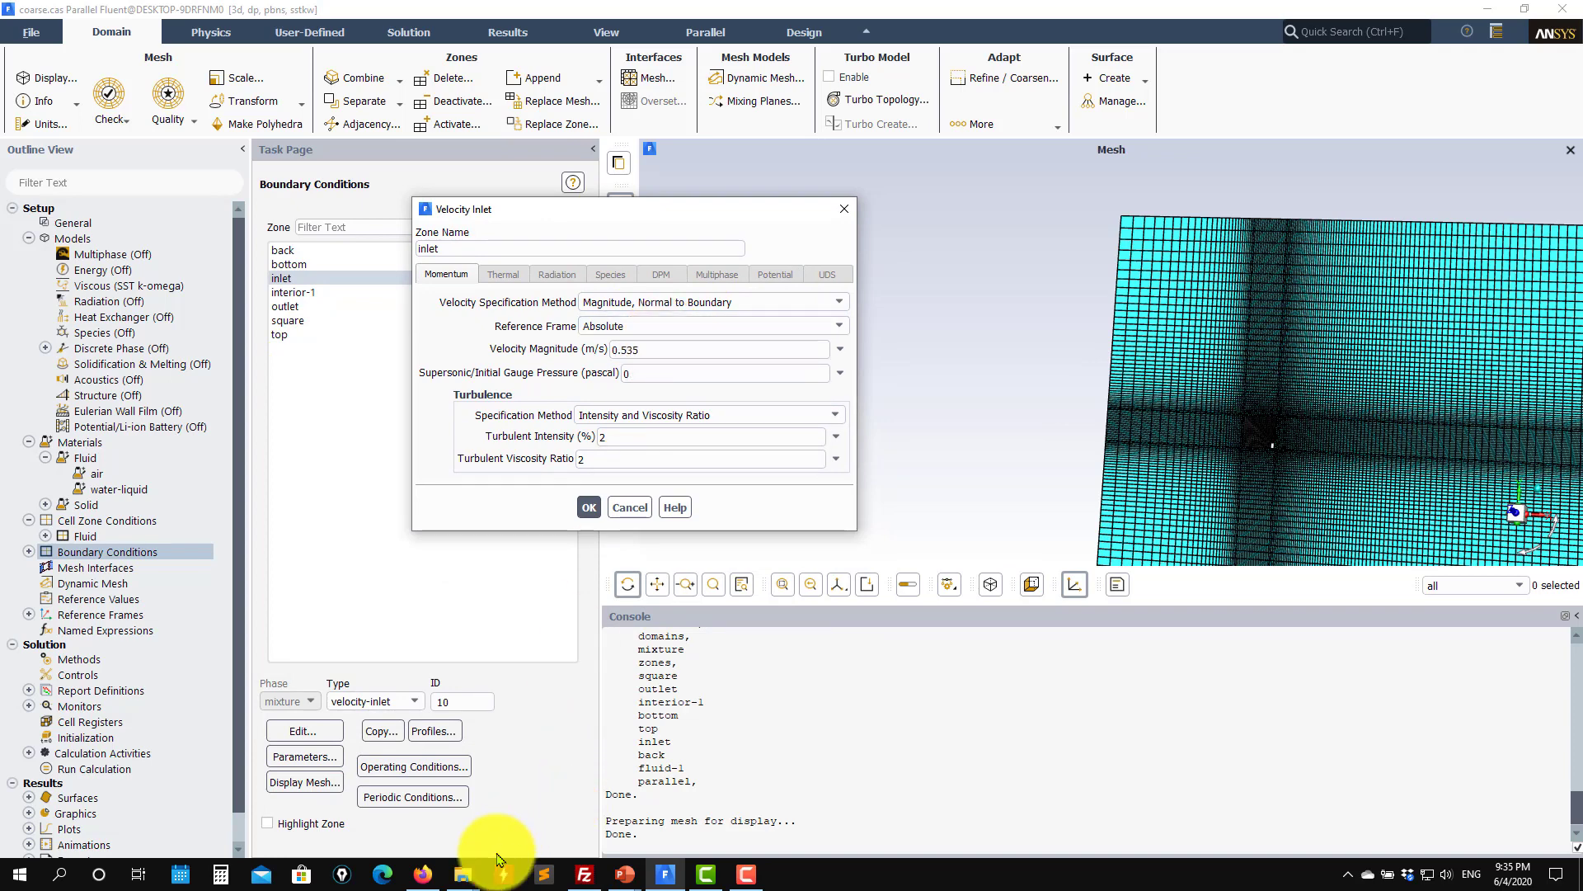
Look through the Tutorial 15 references on the course page in Firefox, and return to Fluent to dismiss the inlet settings unchanged.
left_click(422, 873)
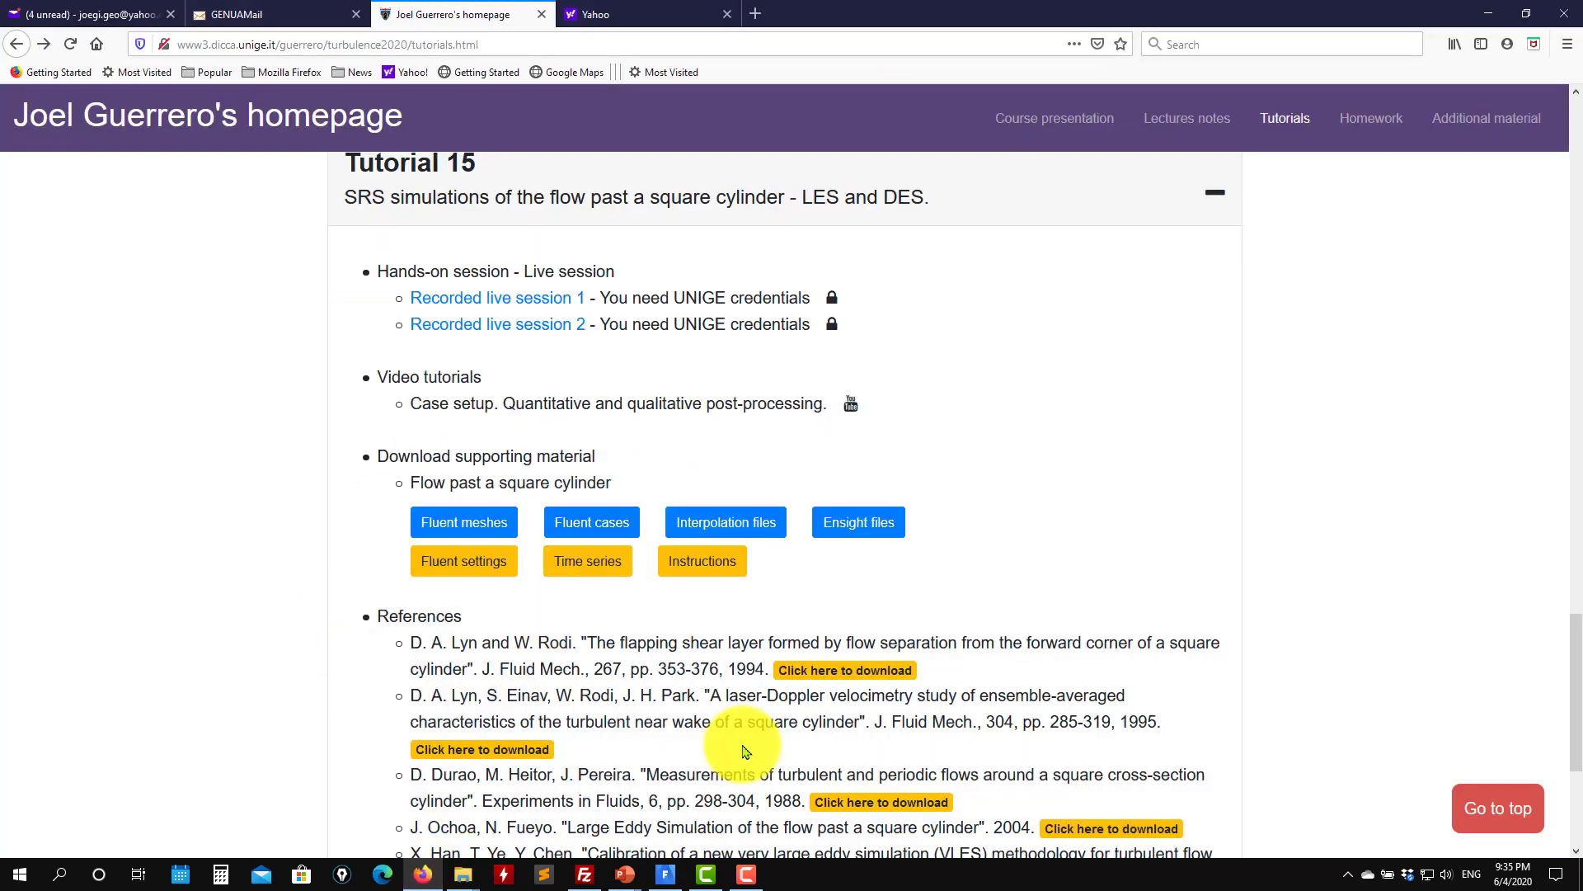
scroll(421, 594, "down", 4)
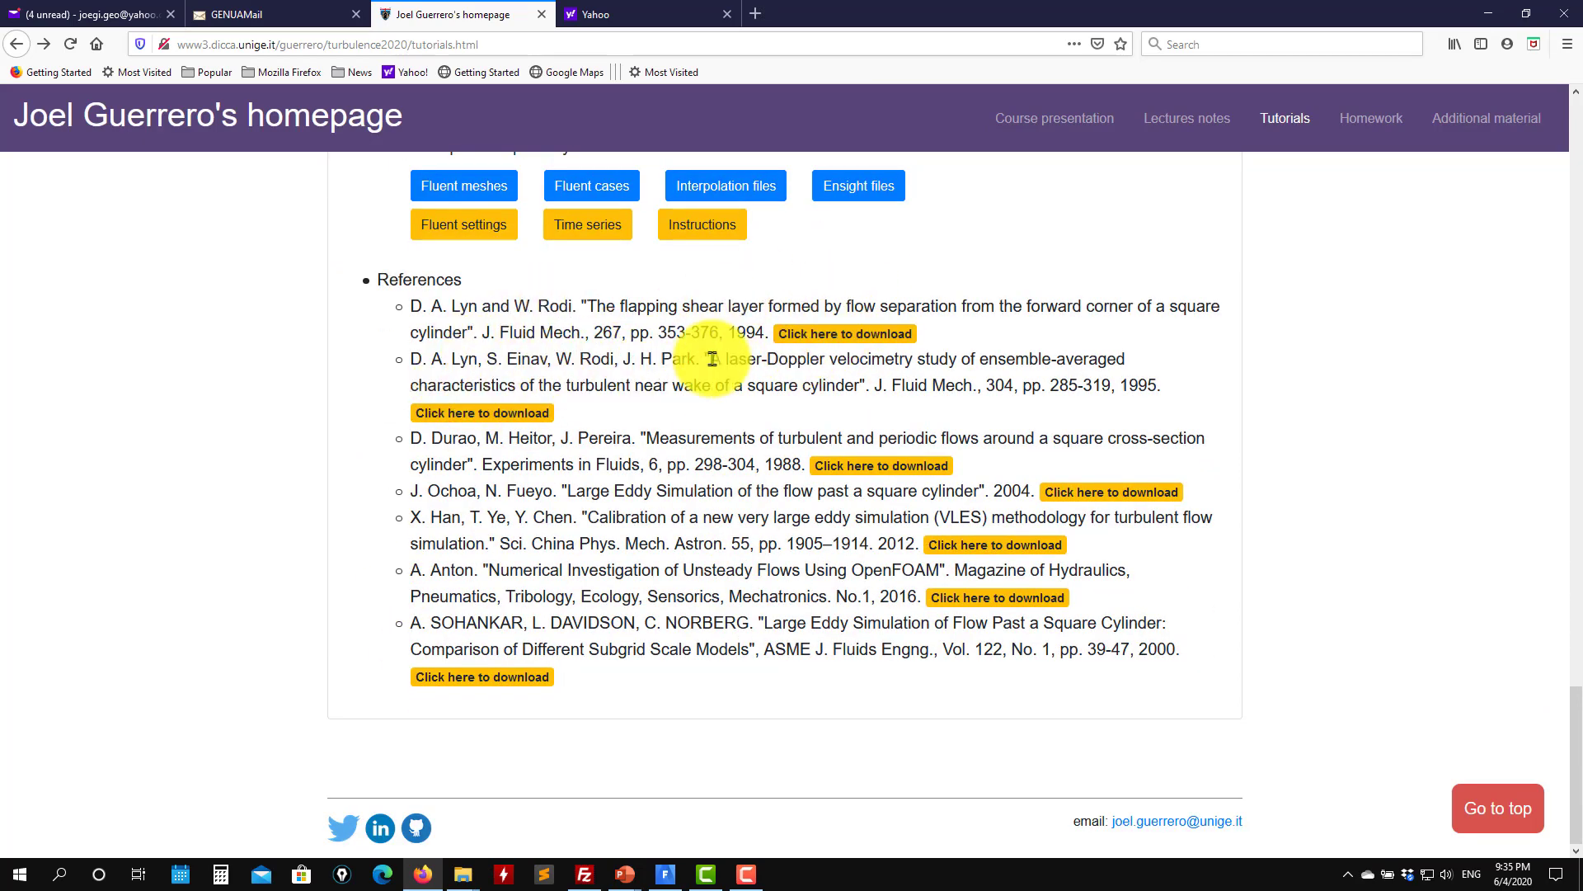
left_click(1497, 10)
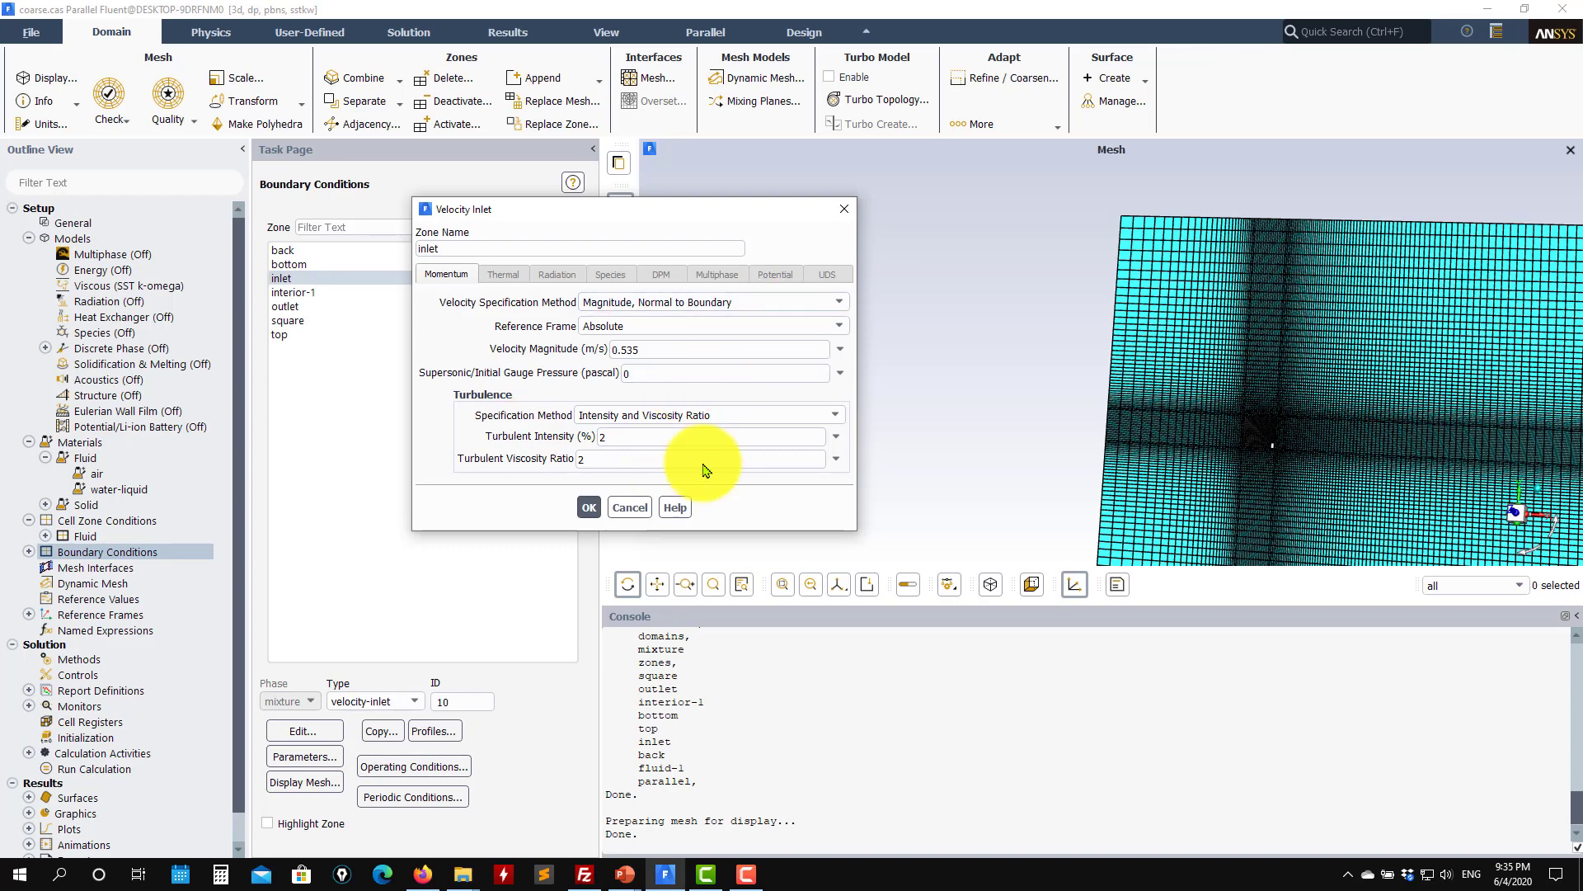
left_click(606, 460)
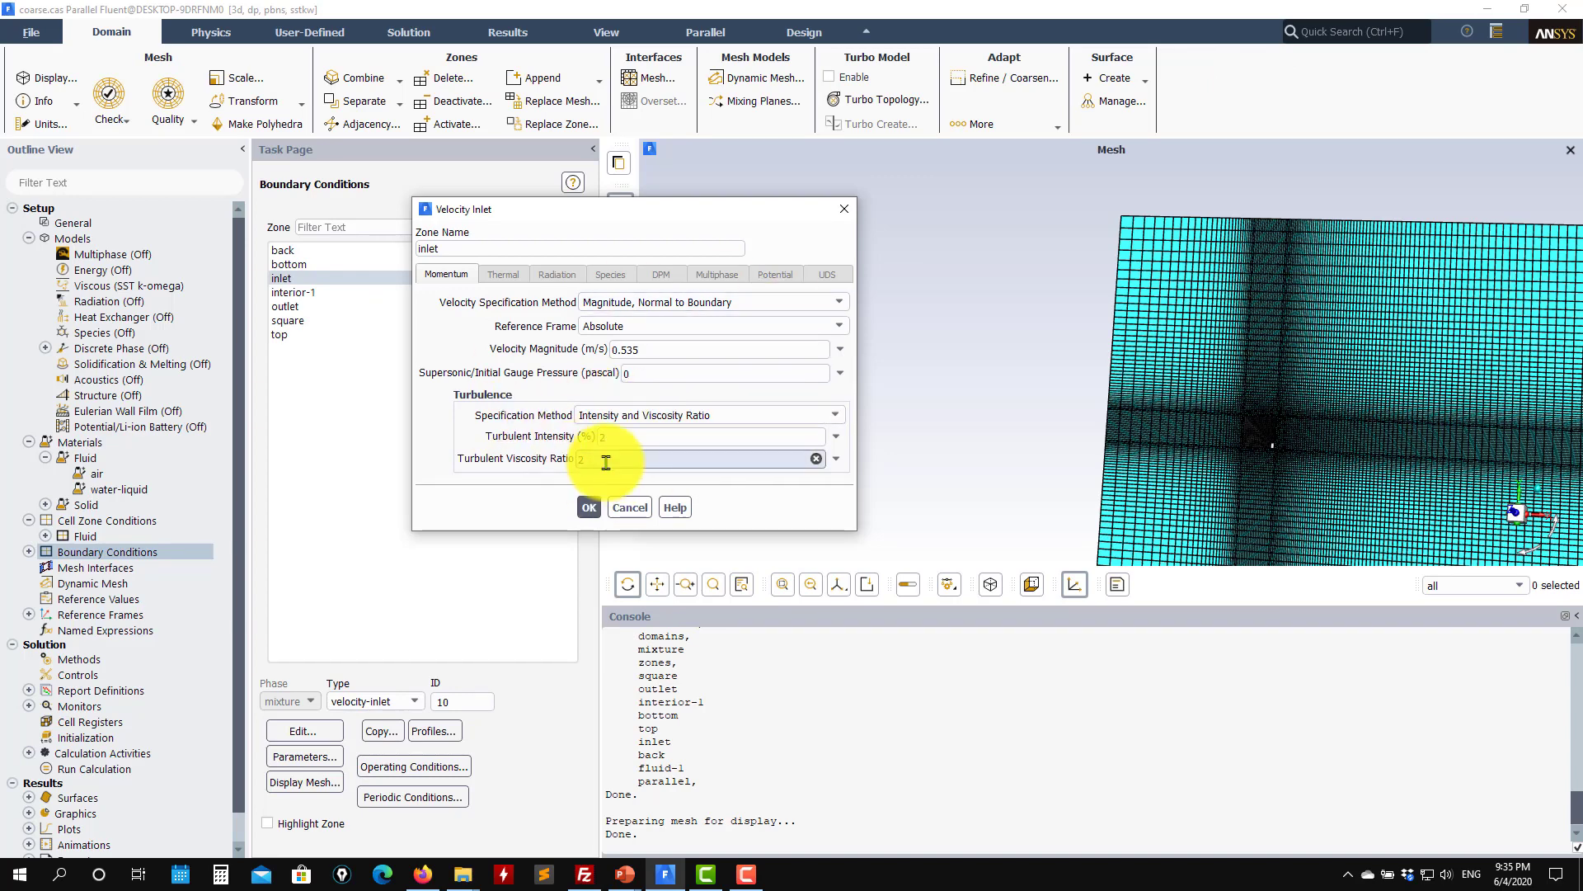
left_click(635, 513)
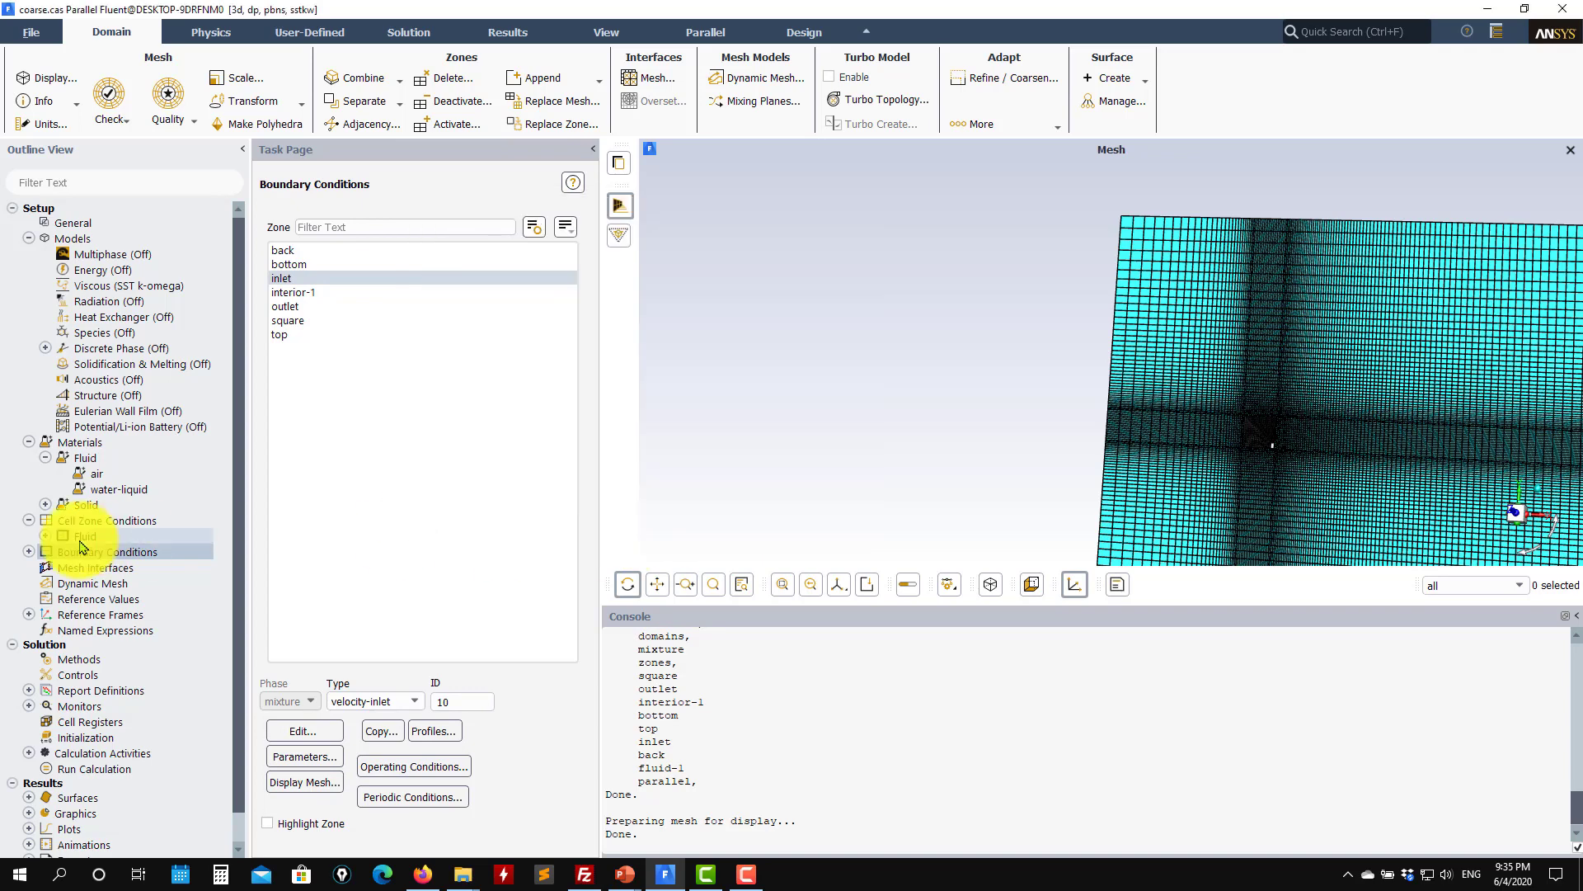
Check the boundary types assigned to the outlet, inlet and top zones.
left_click(314, 306)
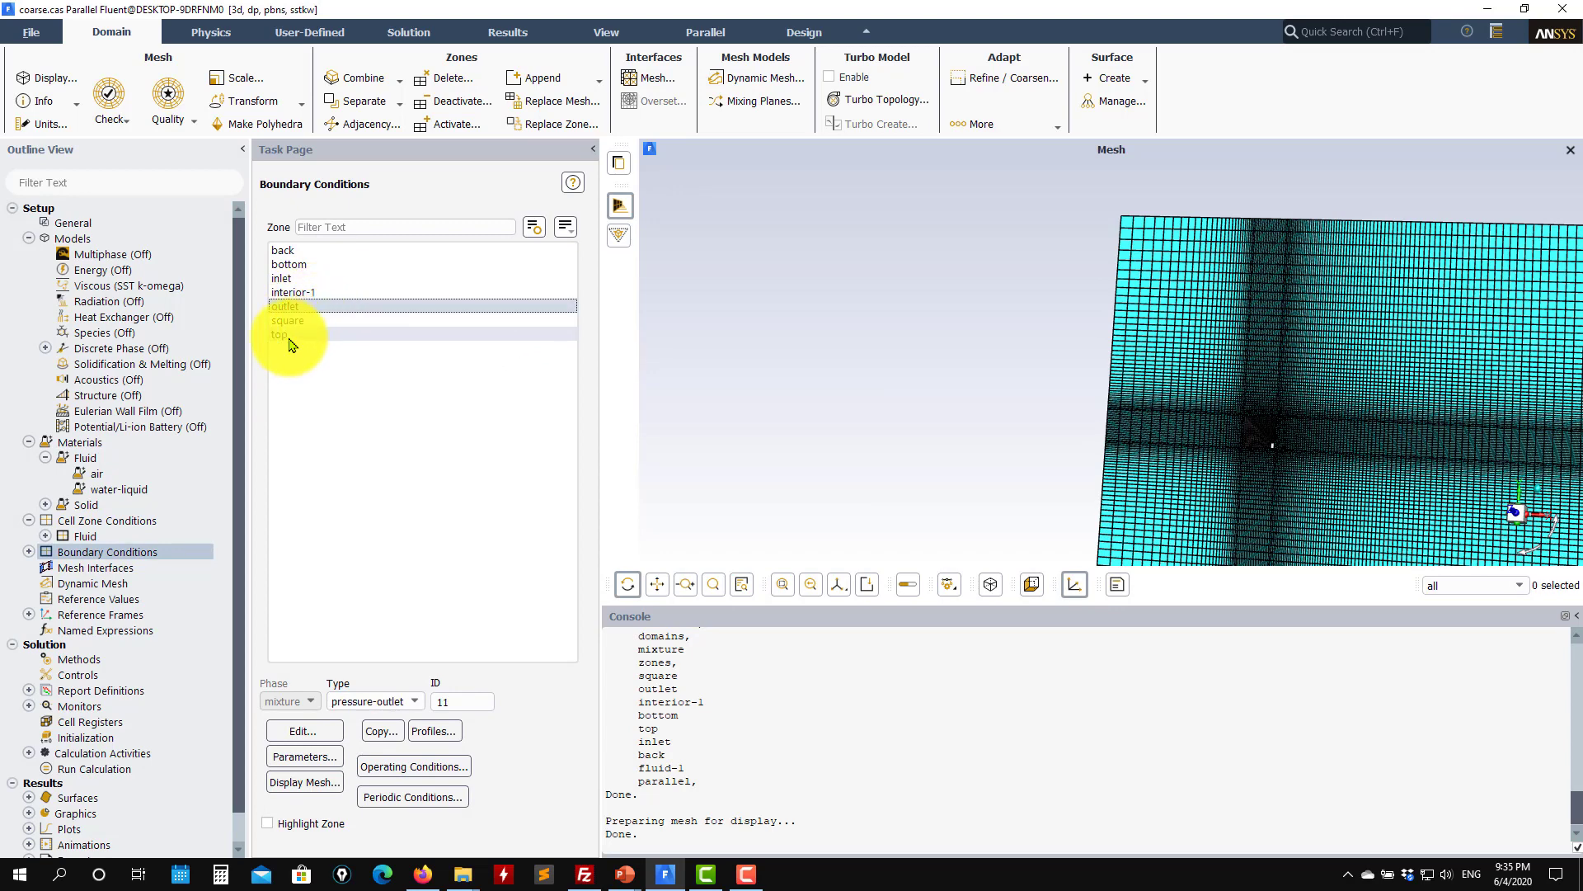
left_click(301, 265)
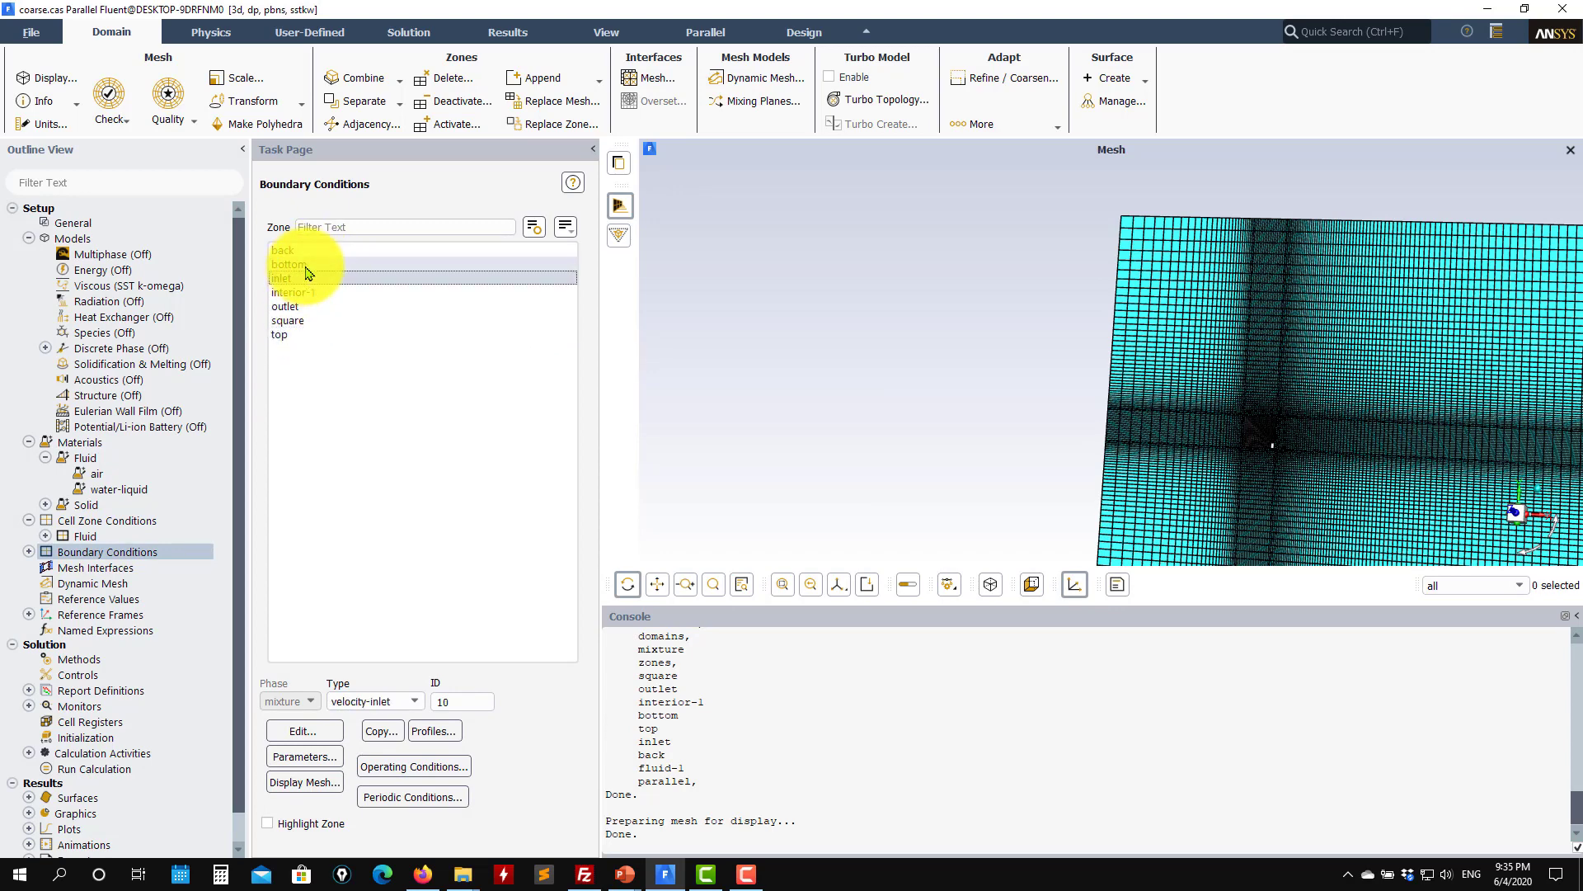
left_click(288, 335)
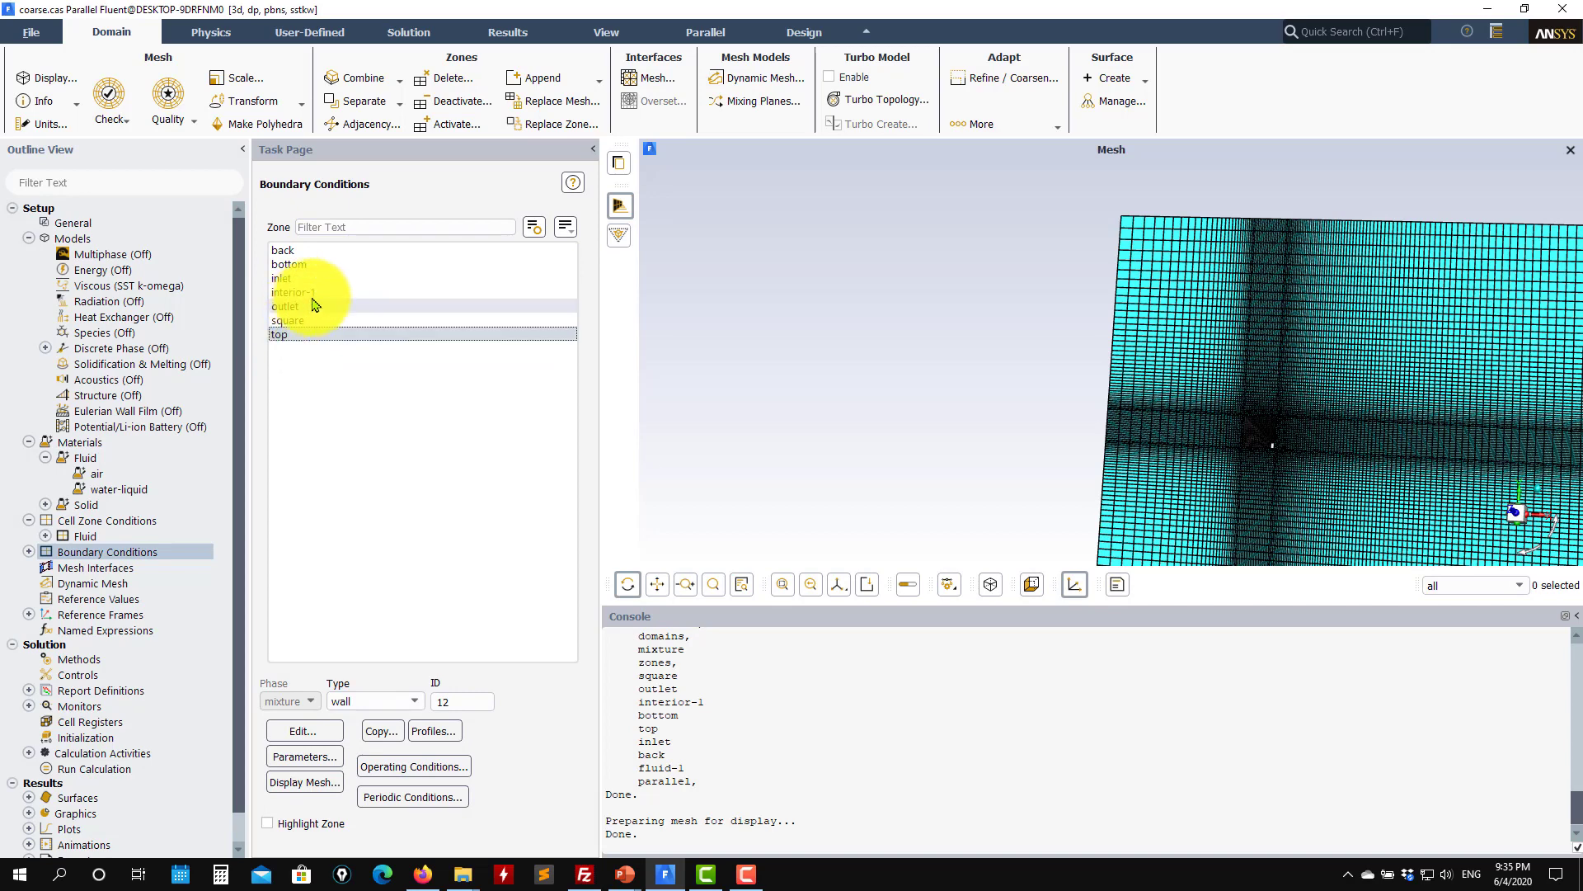
Review the bottom wall's shear condition and shear stress components, leaving its settings unchanged.
left_click(318, 265)
left_click(302, 729)
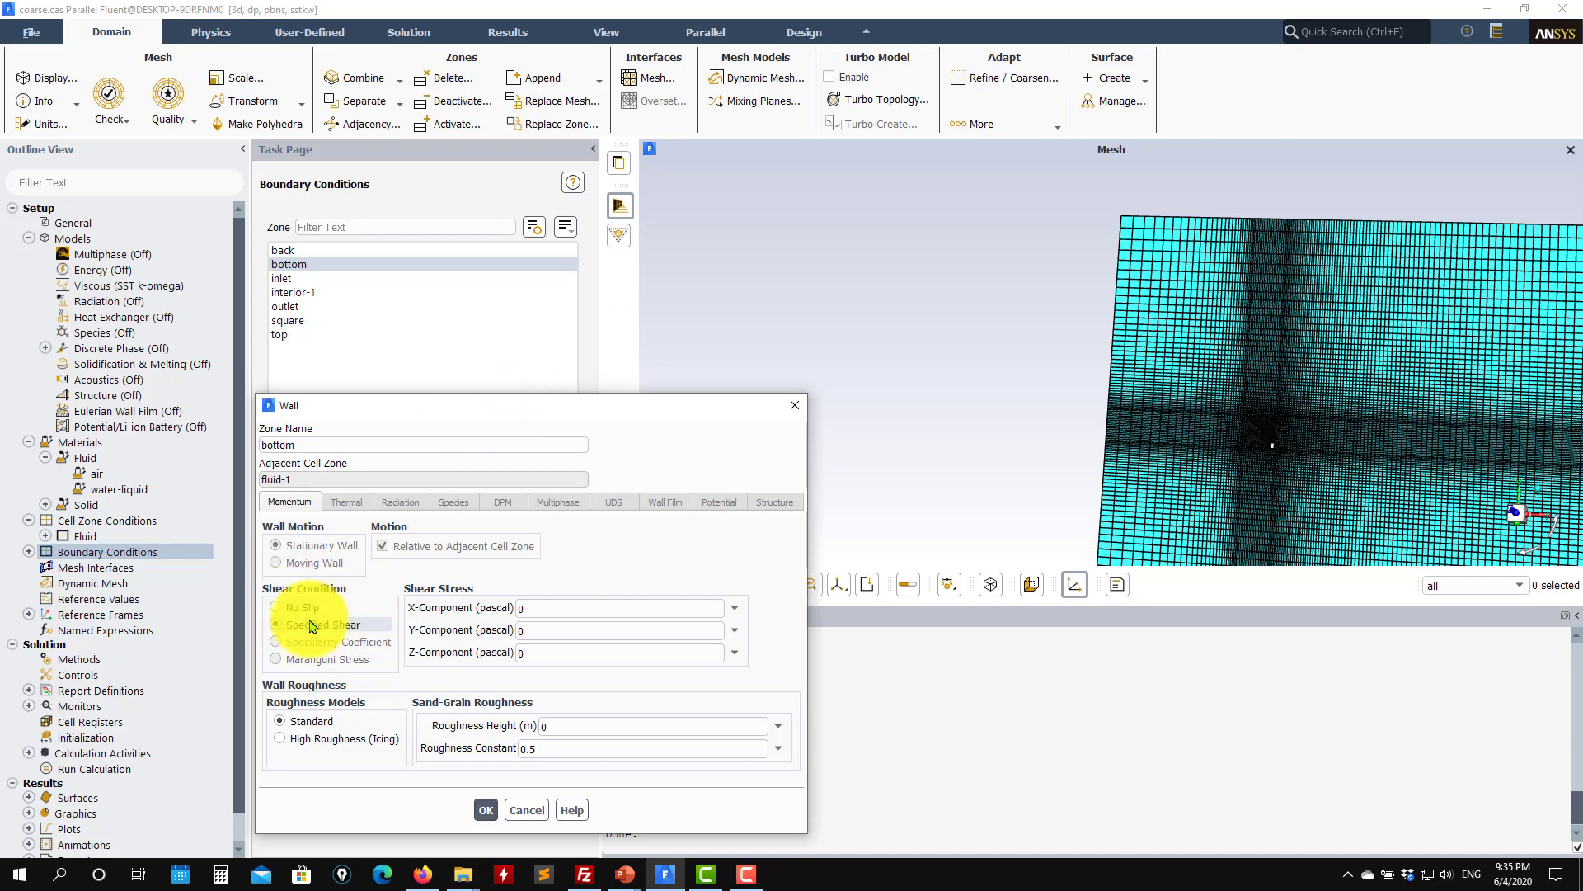
left_click(606, 630)
left_click(487, 810)
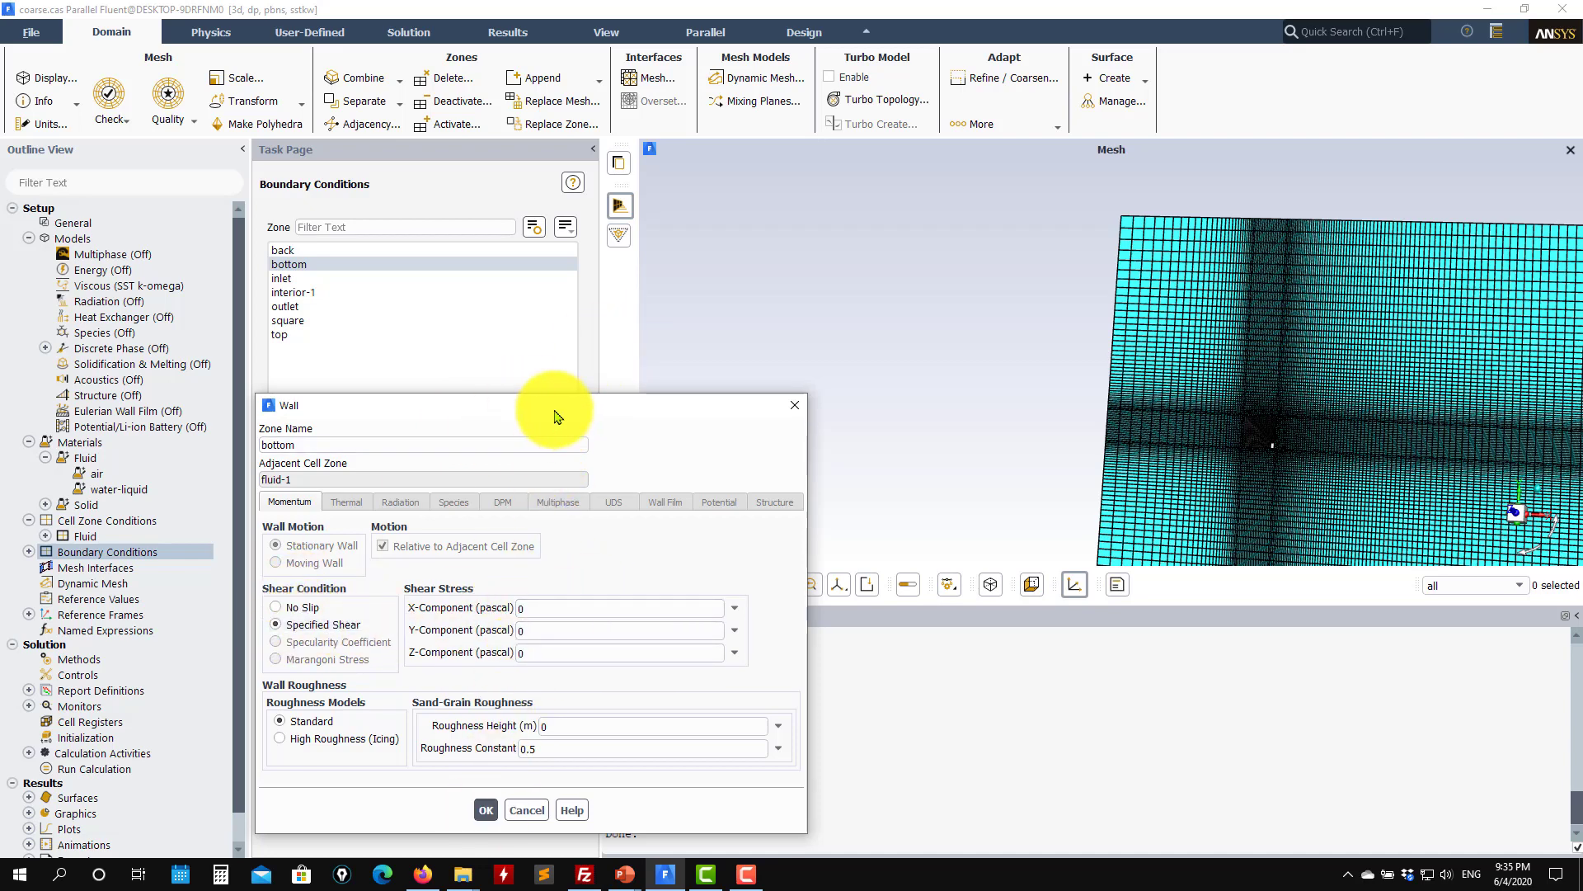
left_click_drag(551, 404, 846, 188)
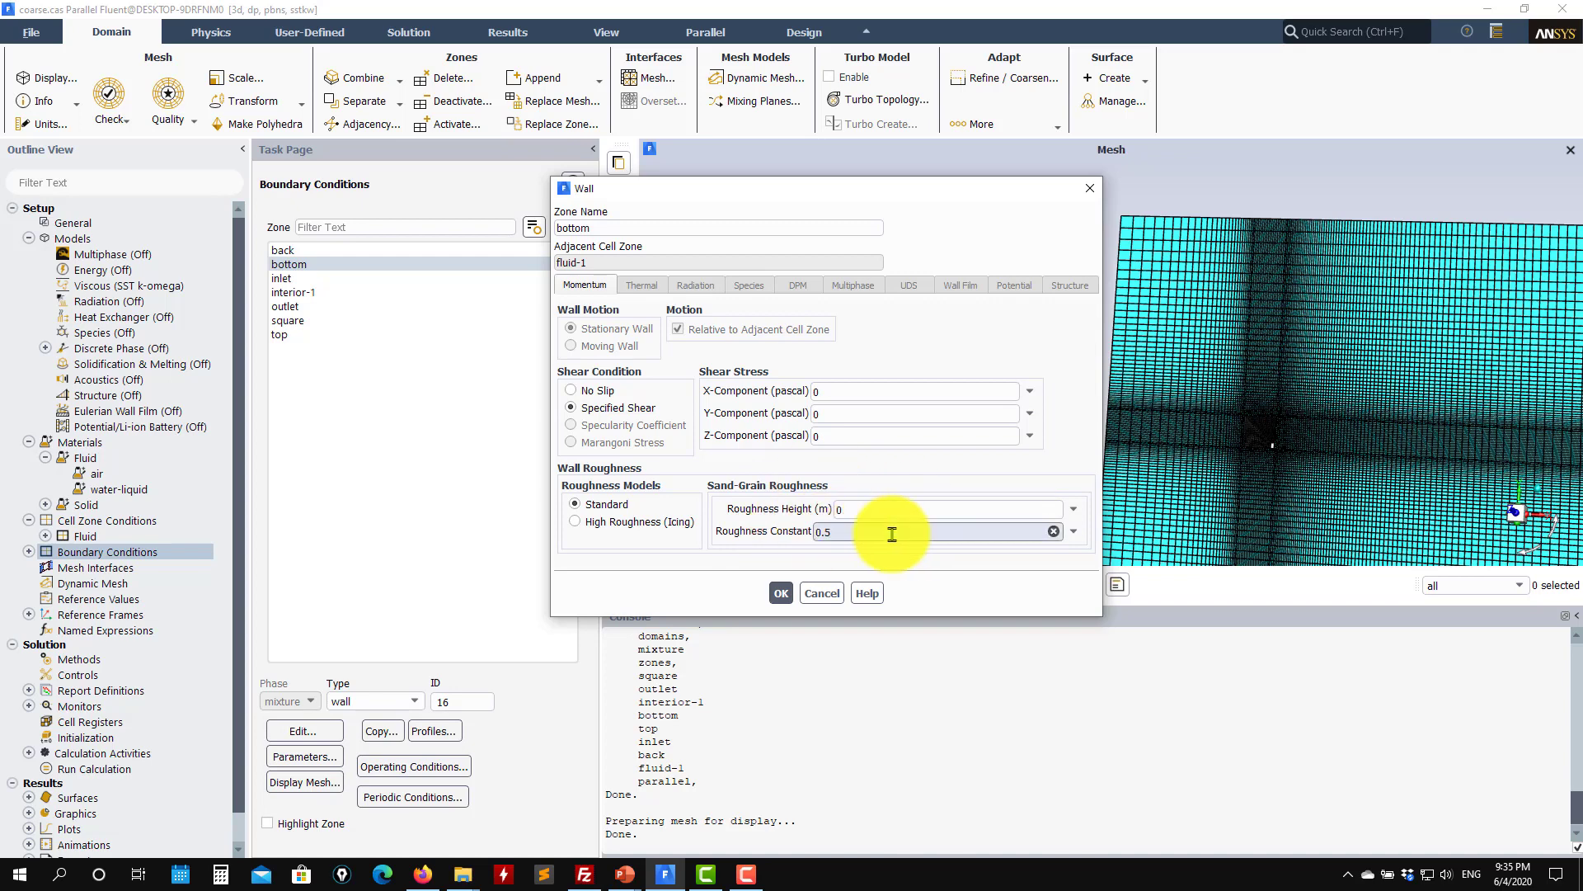
left_click(822, 596)
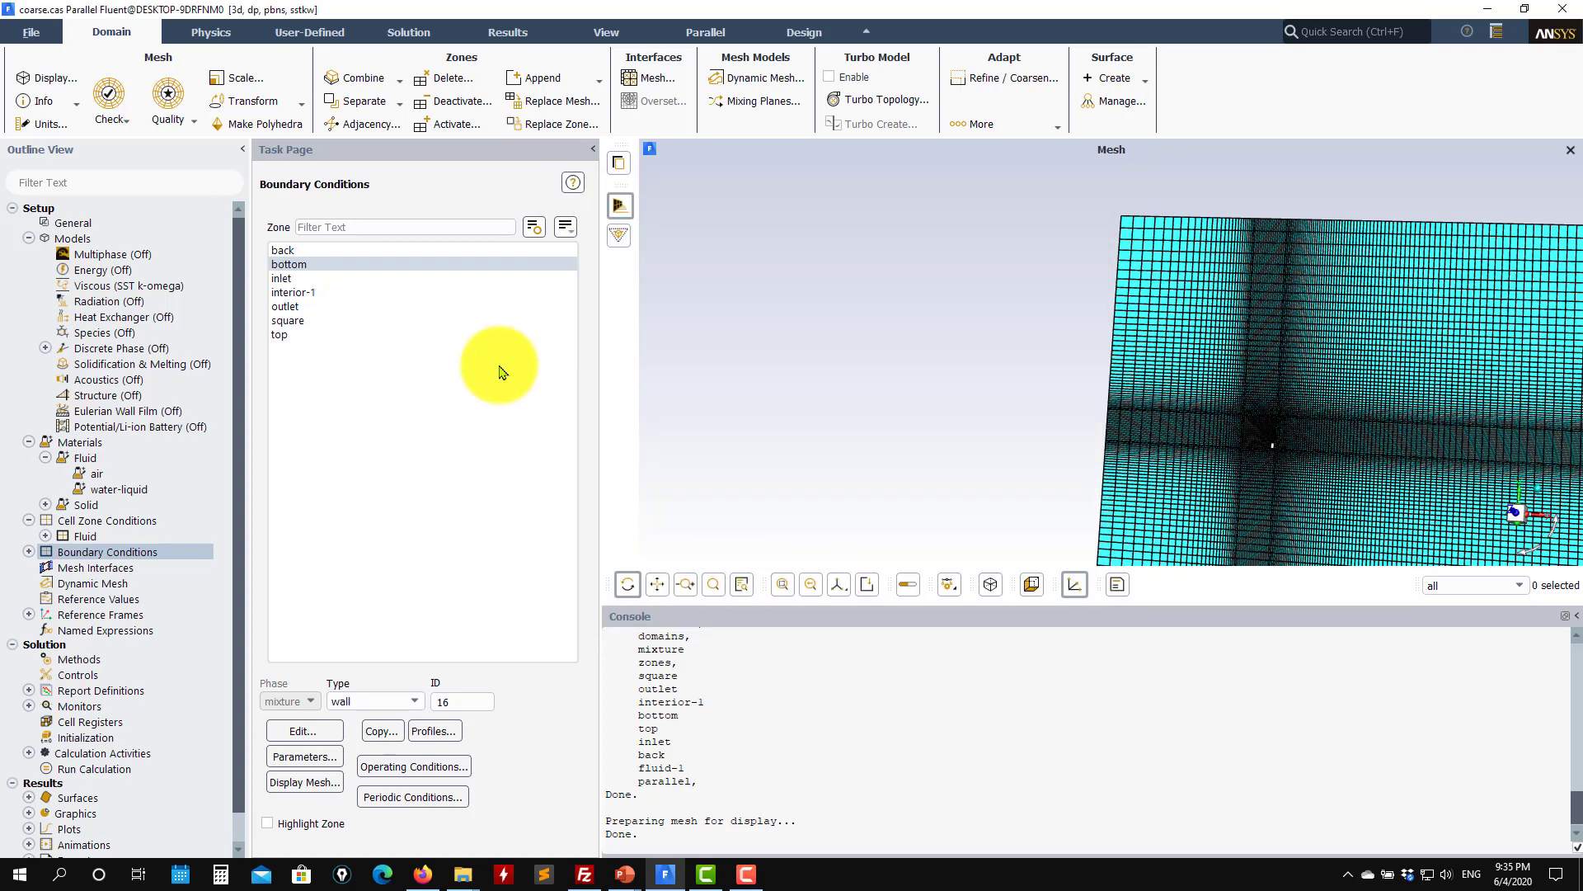
Review the wall motion and shear condition of the square cylinder zone.
left_click(296, 323)
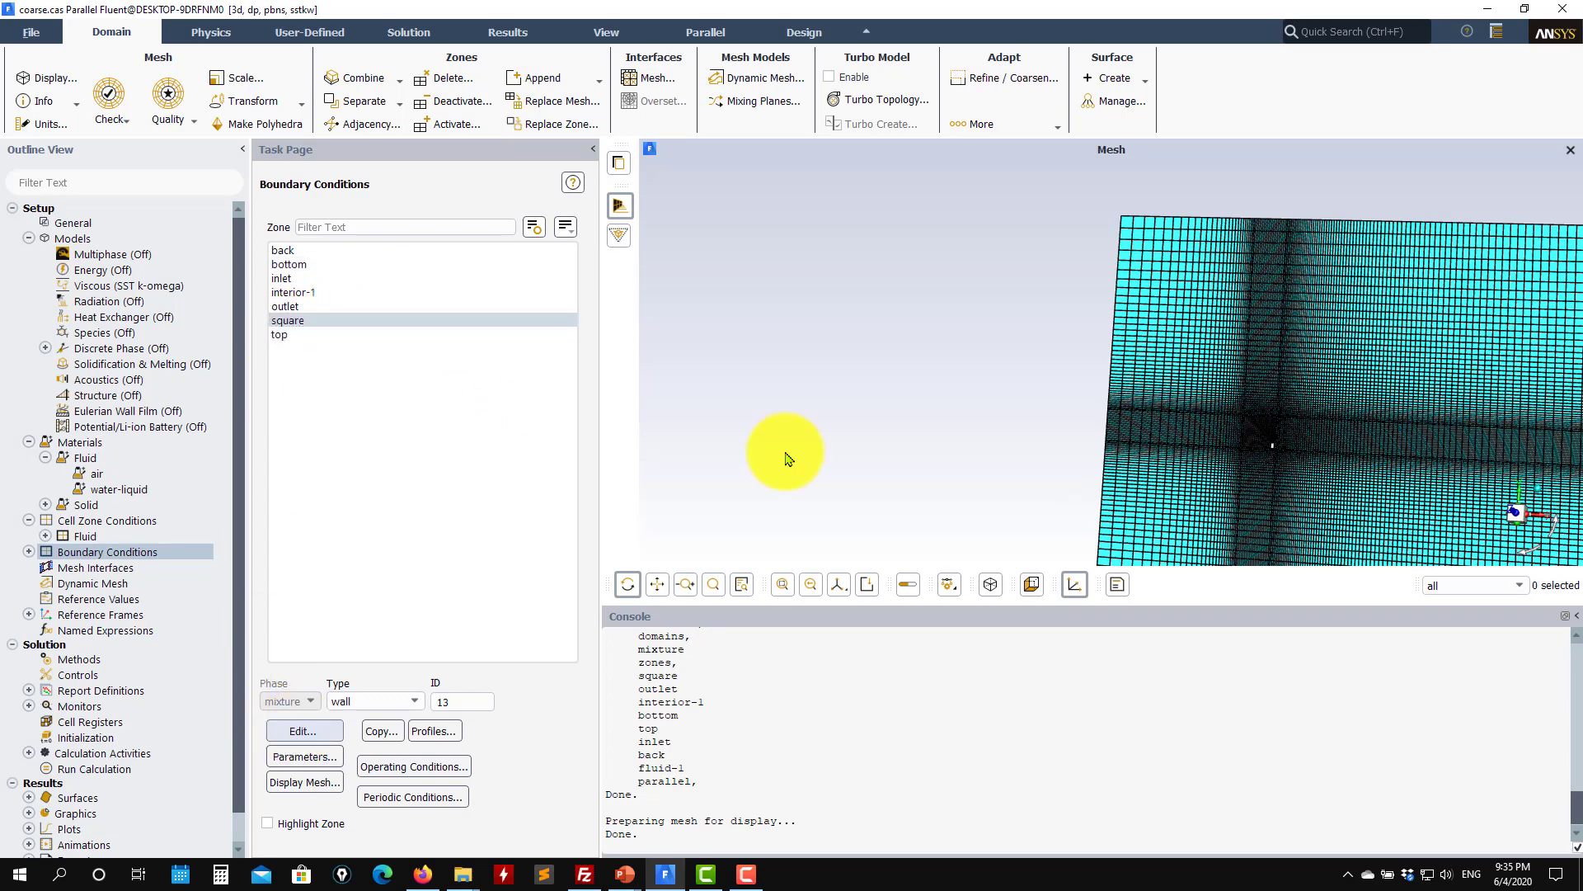
left_click(300, 730)
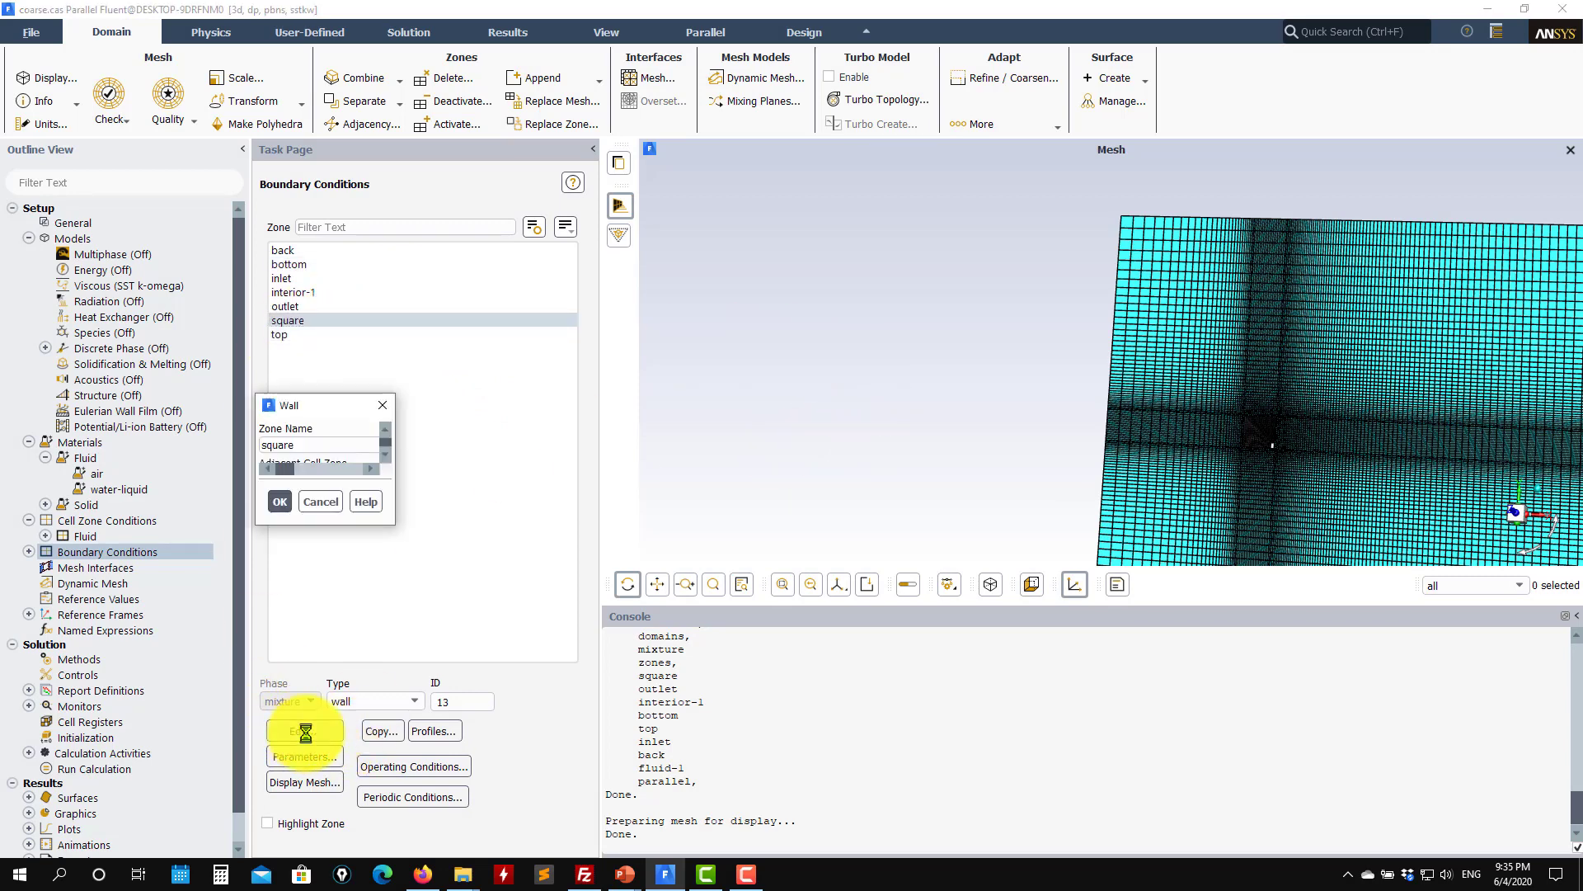
left_click_drag(563, 414, 851, 184)
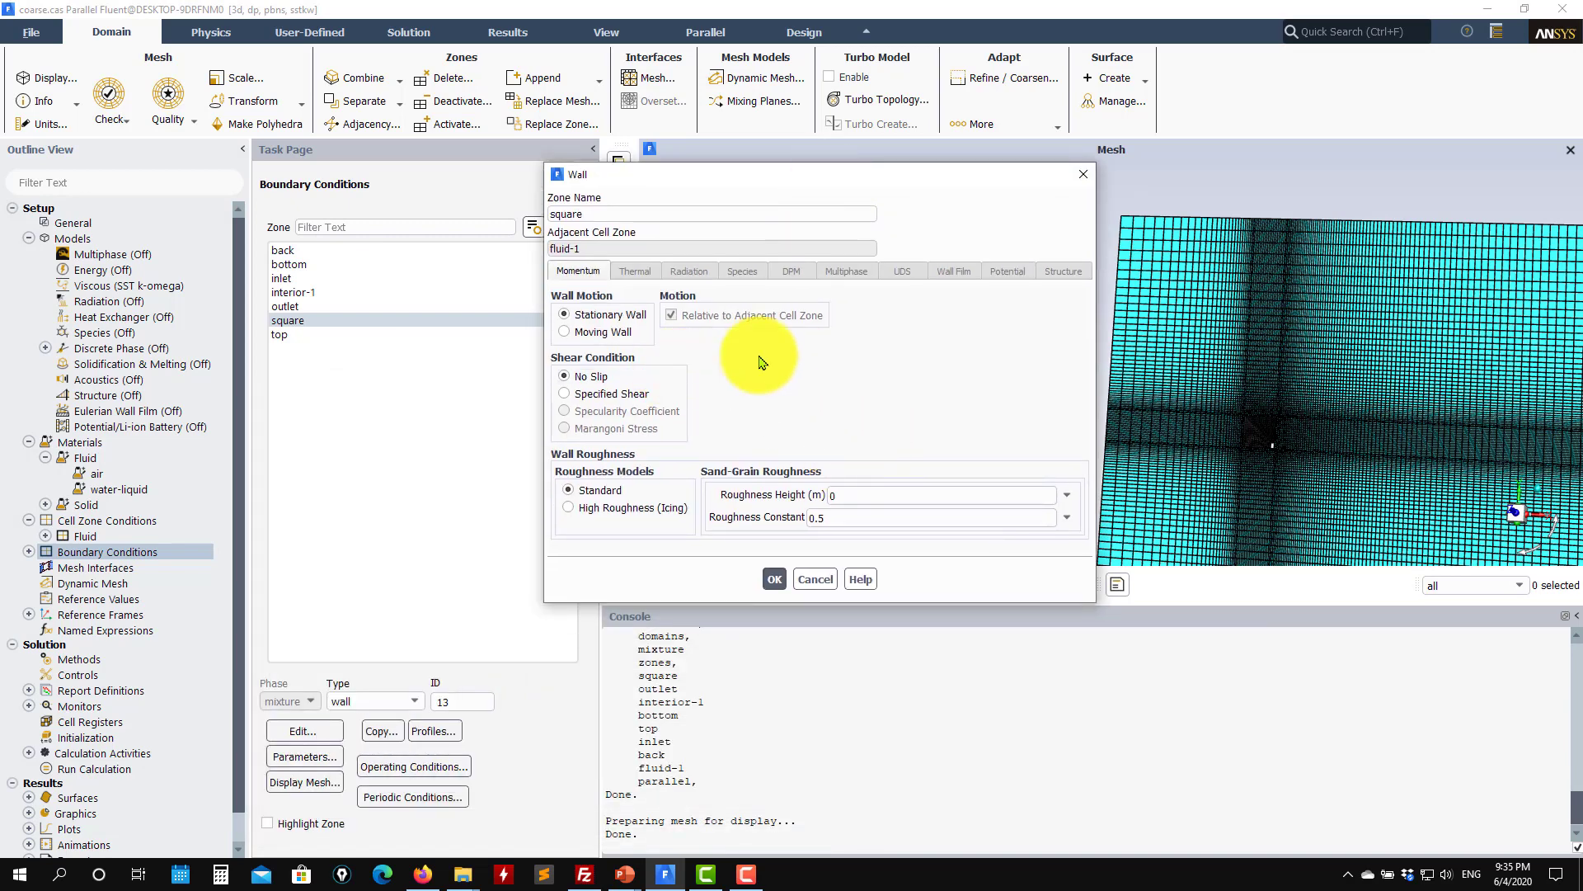
left_click(774, 577)
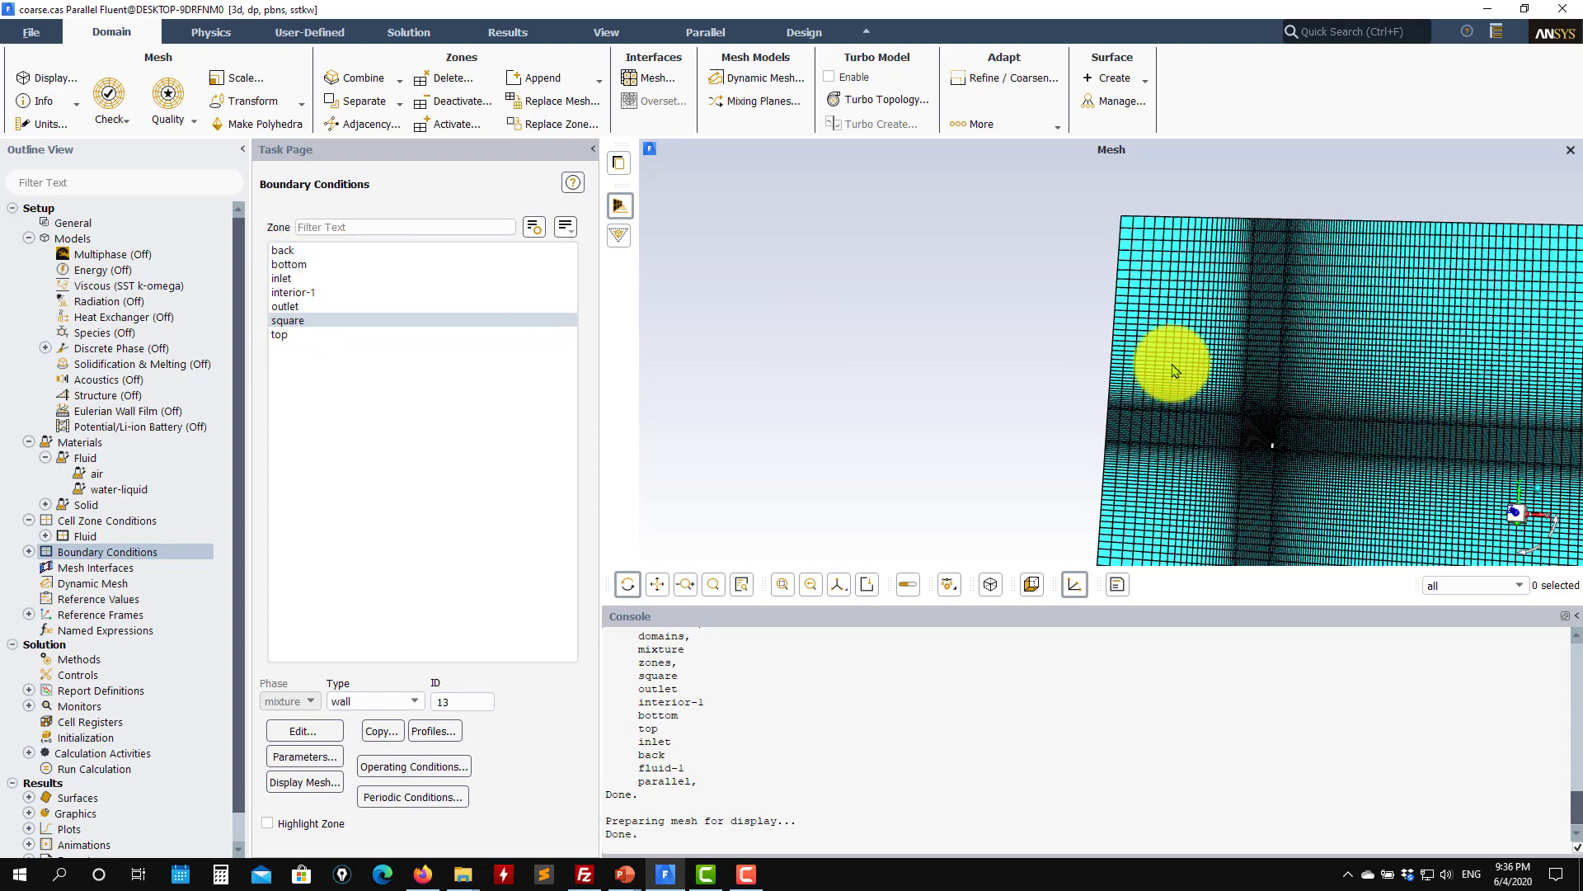
View the domain in 3D and check the periodic type of the back zone without changing it.
left_click_drag(1166, 361, 1209, 371)
scroll(1158, 424, "down", 2)
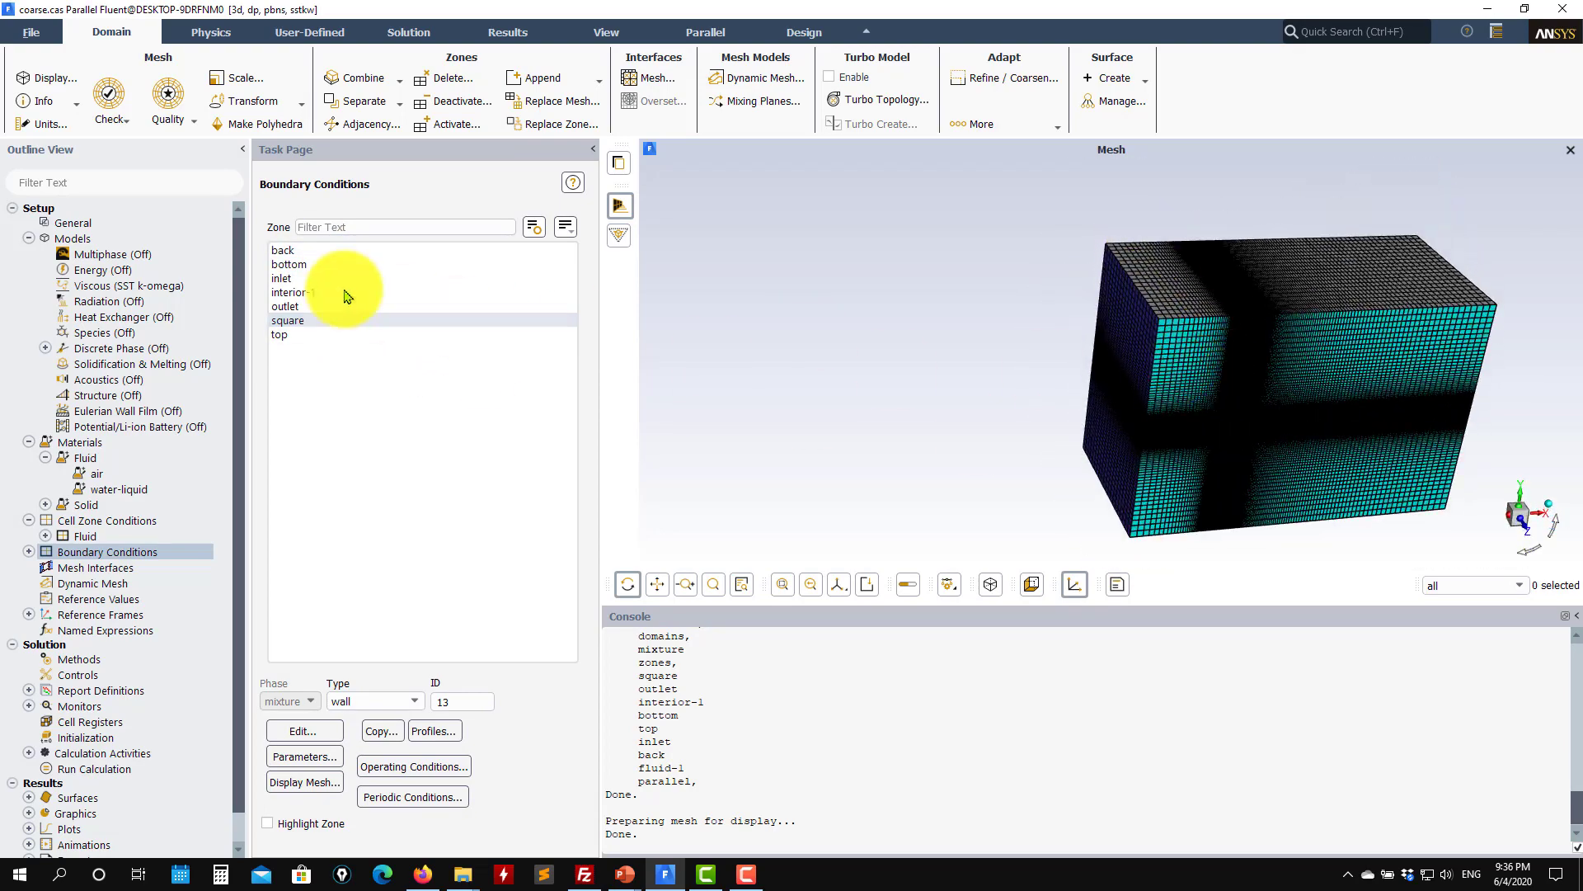
left_click(303, 254)
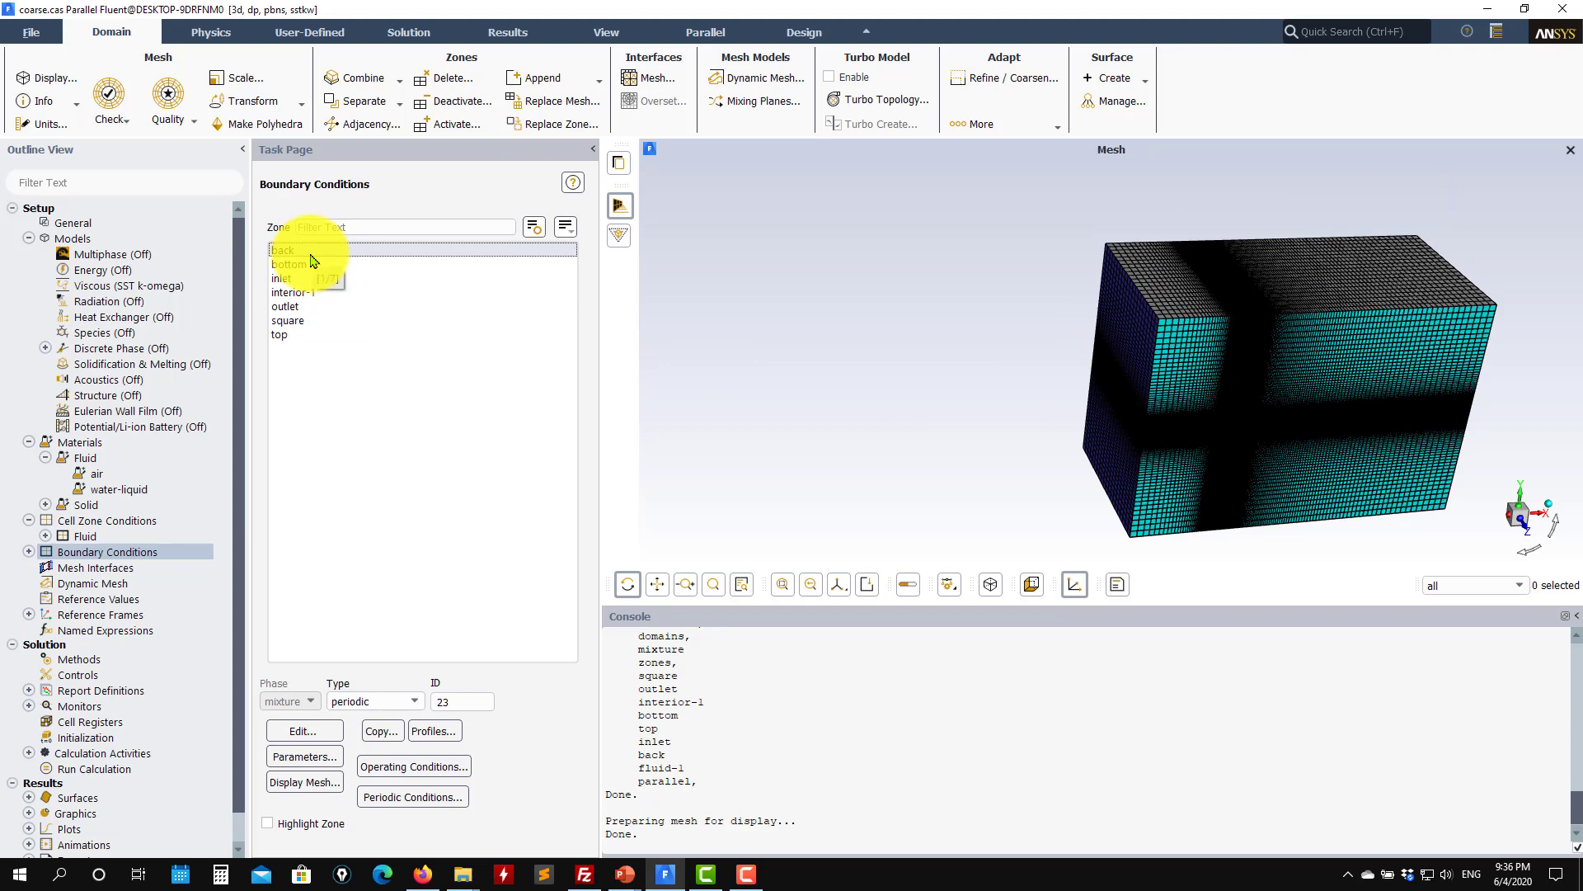
left_click(319, 735)
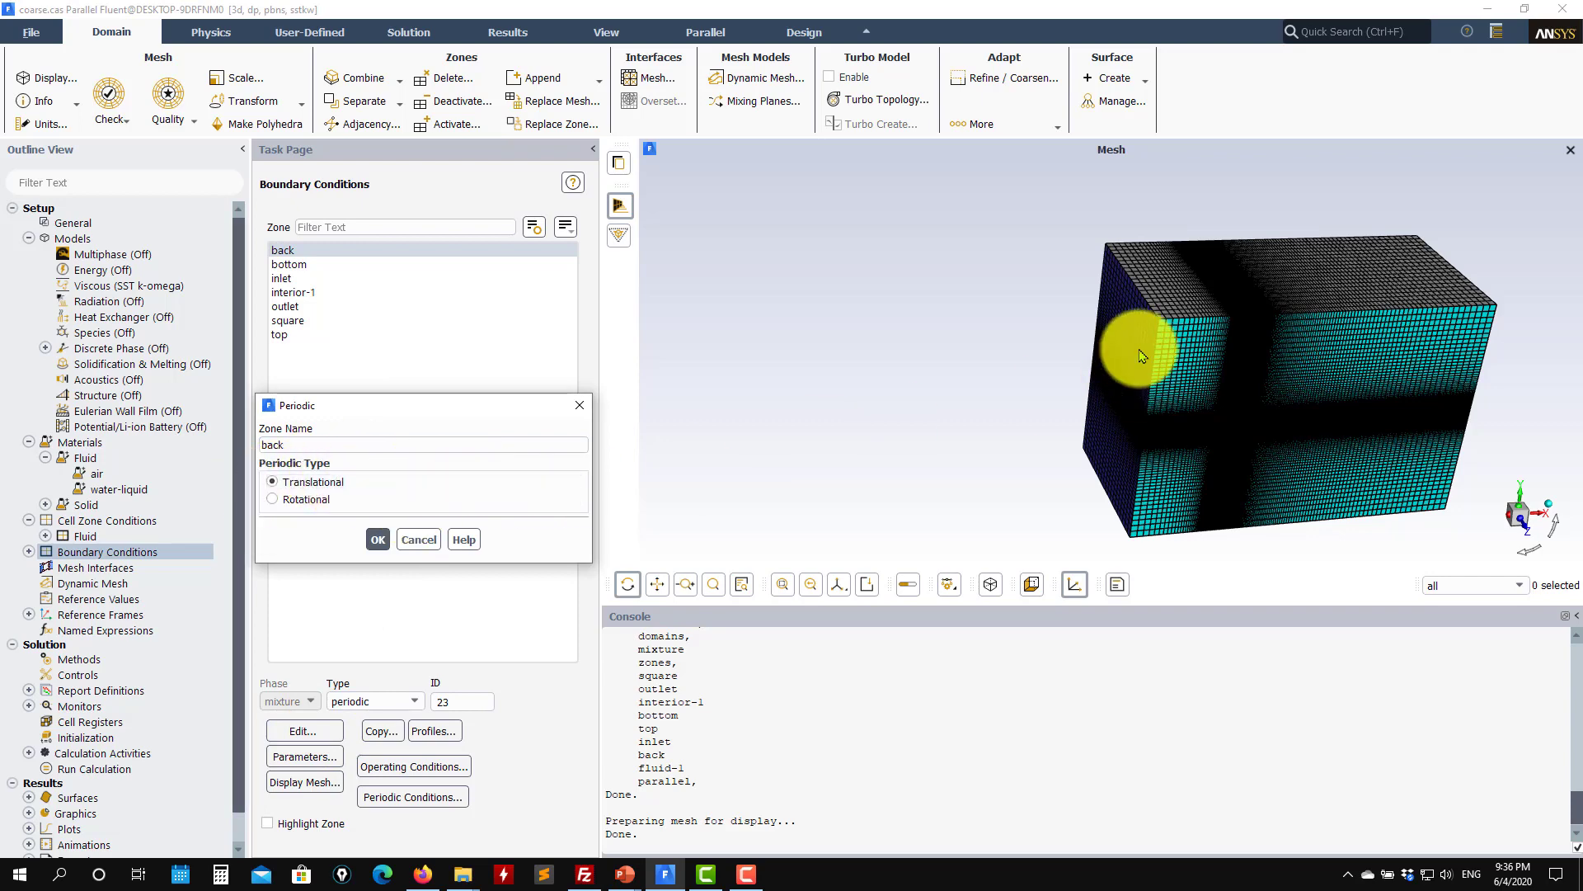
left_click(419, 543)
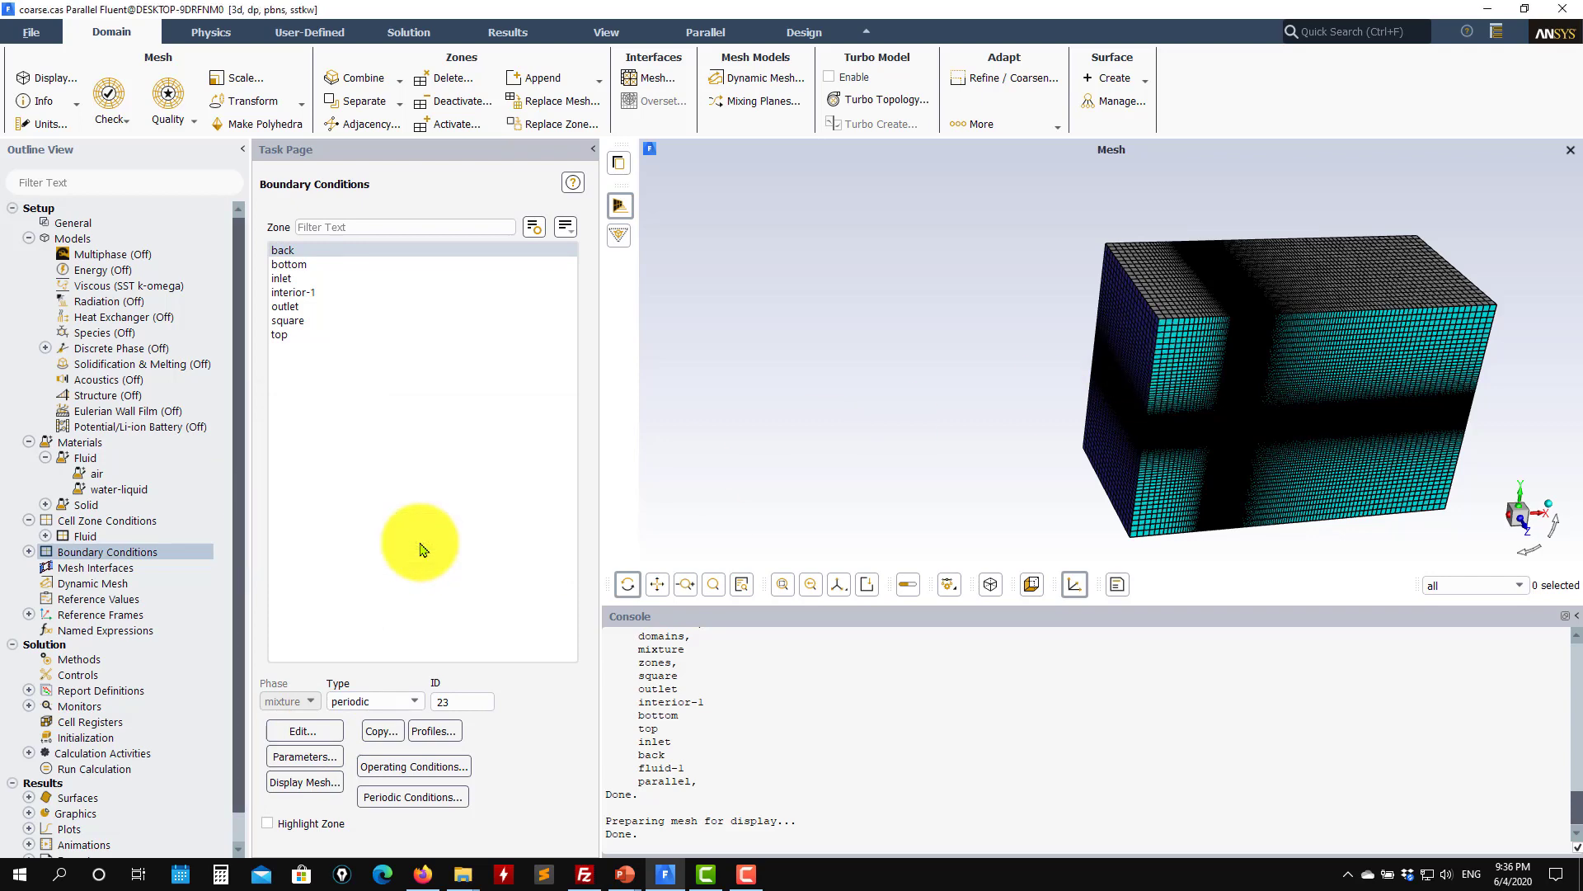
Review the periodic conditions' pressure gradient and flow direction against the mesh orientation, and dismiss them unchanged.
left_click(426, 797)
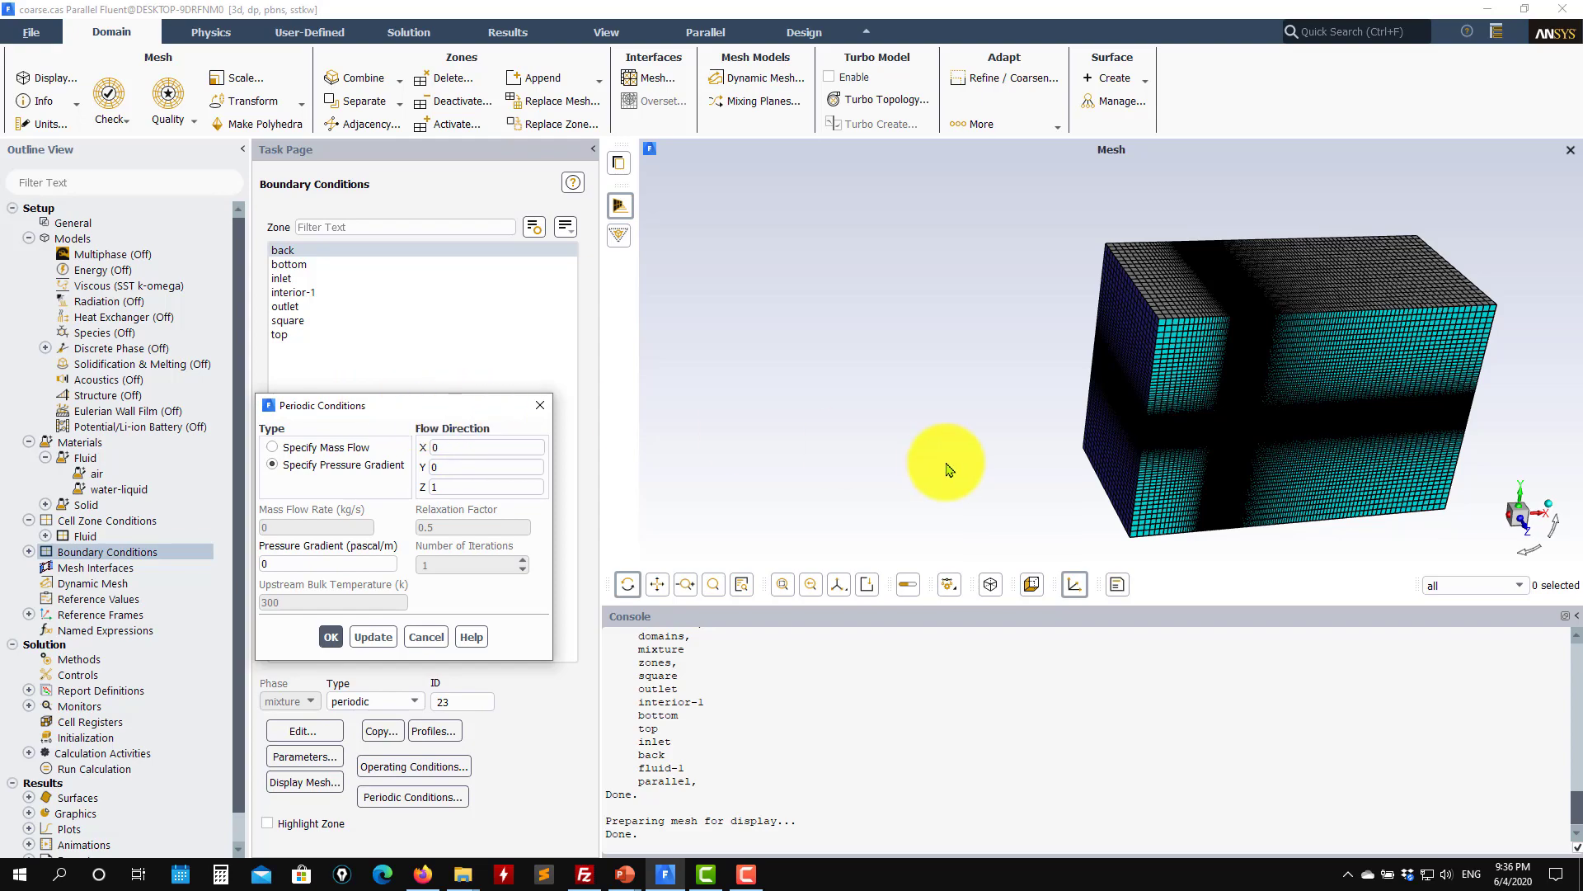
left_click_drag(946, 469, 696, 431)
left_click_drag(395, 409, 620, 359)
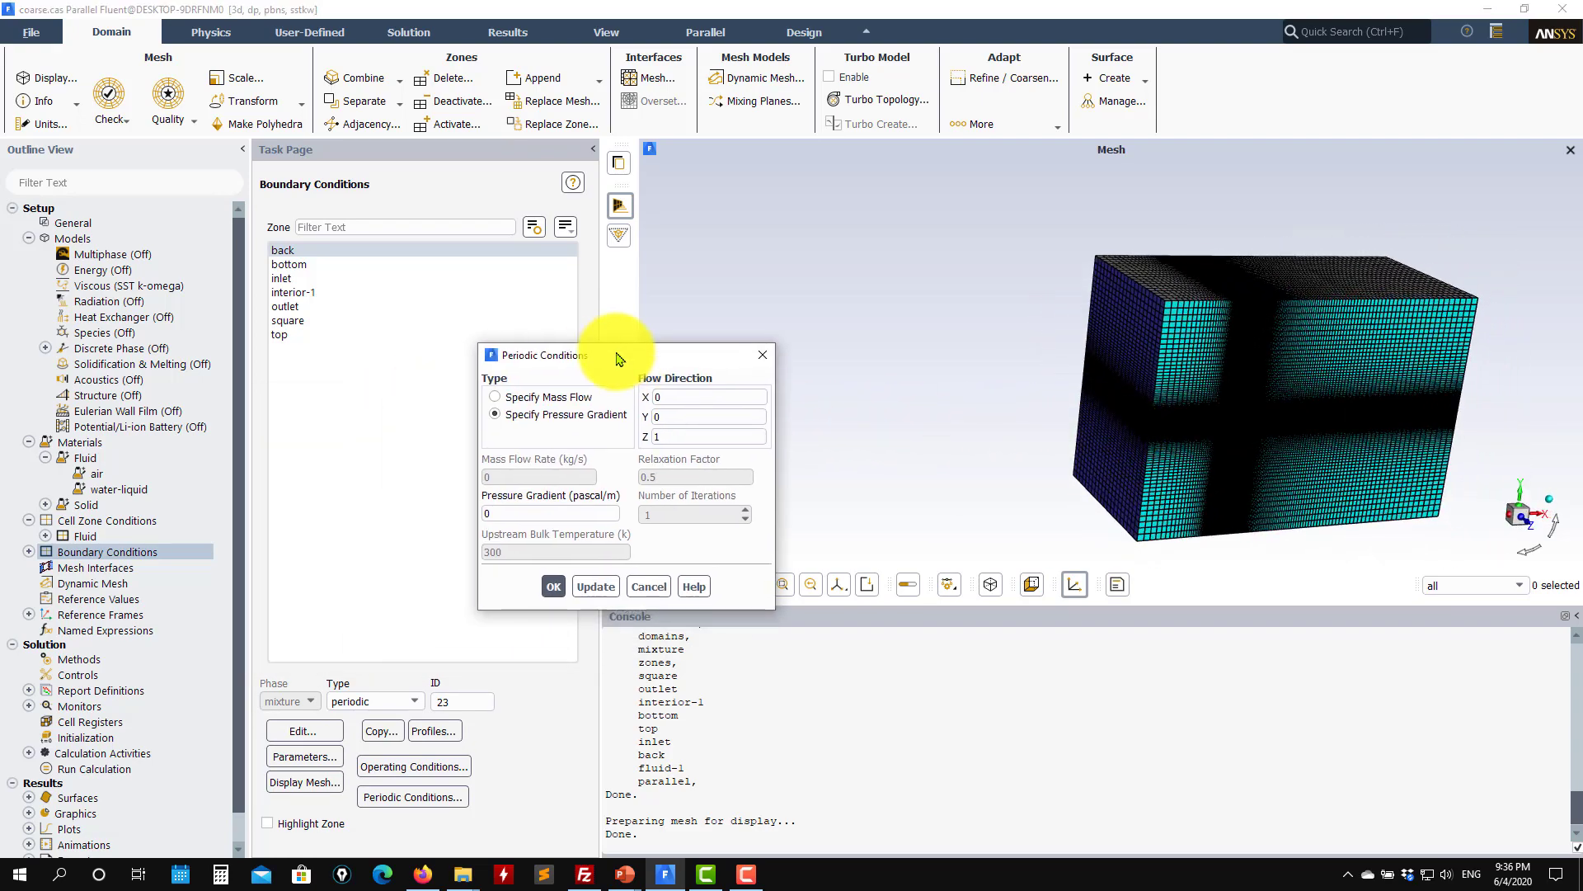
scroll(1191, 357, "up", 5)
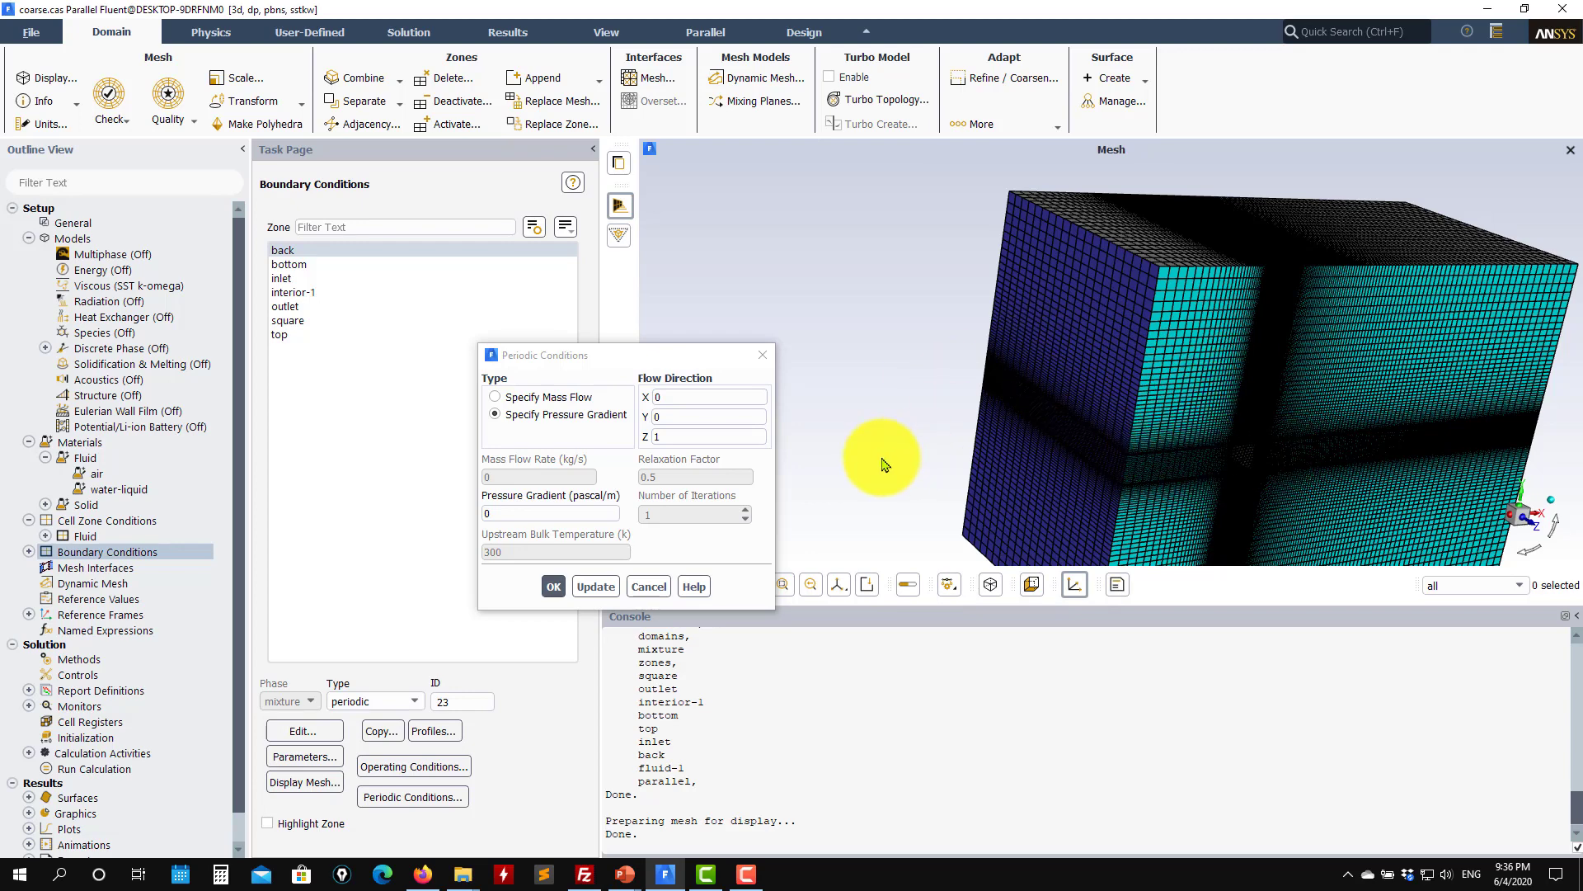
left_click(649, 589)
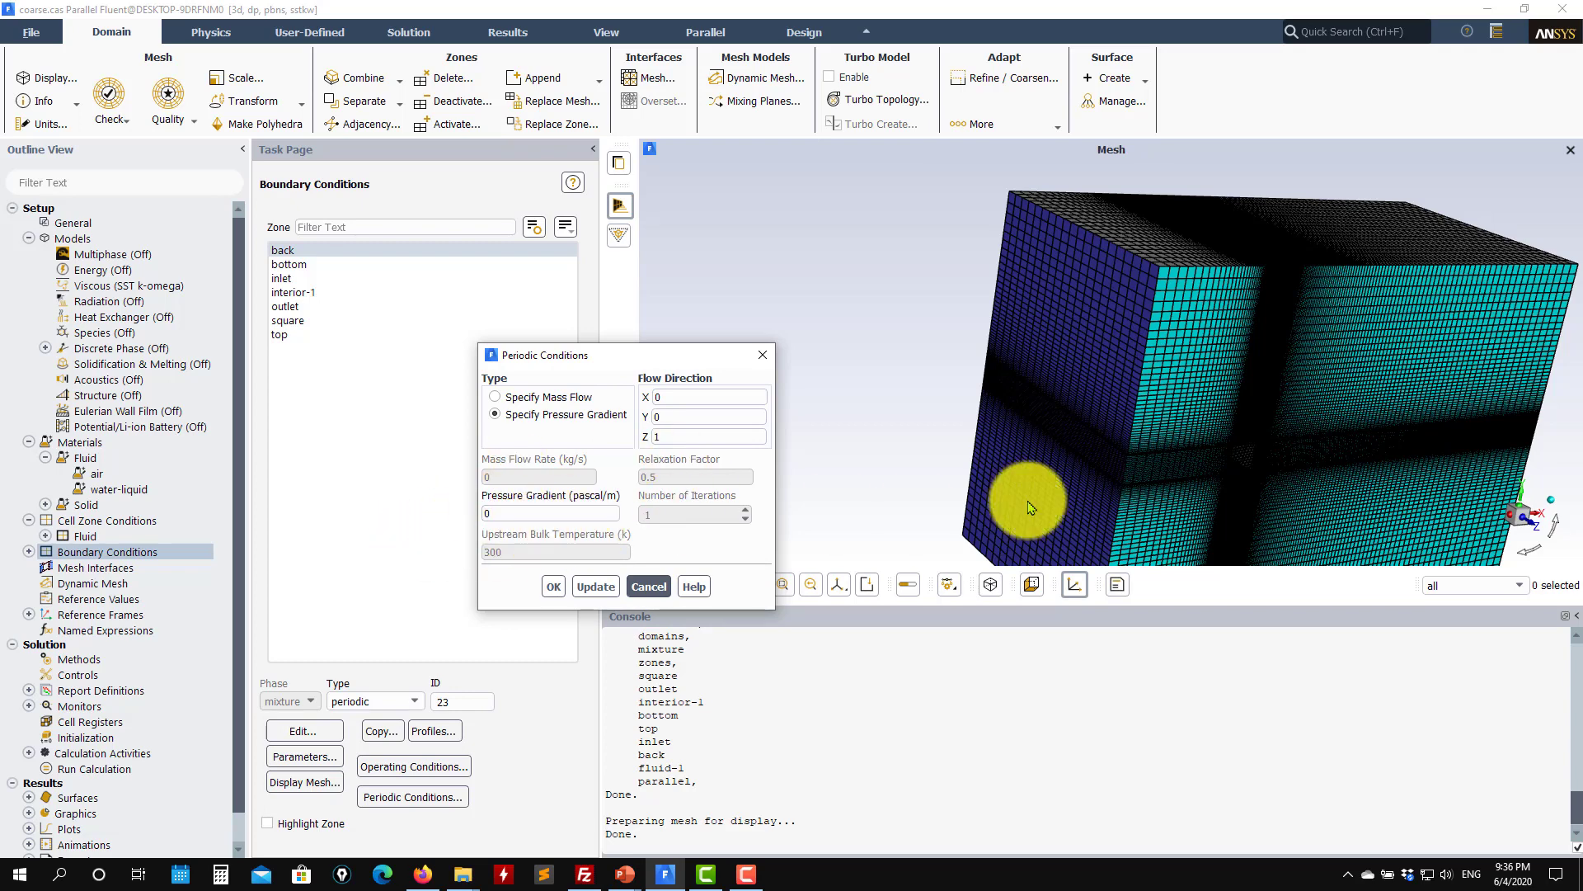
left_click(649, 586)
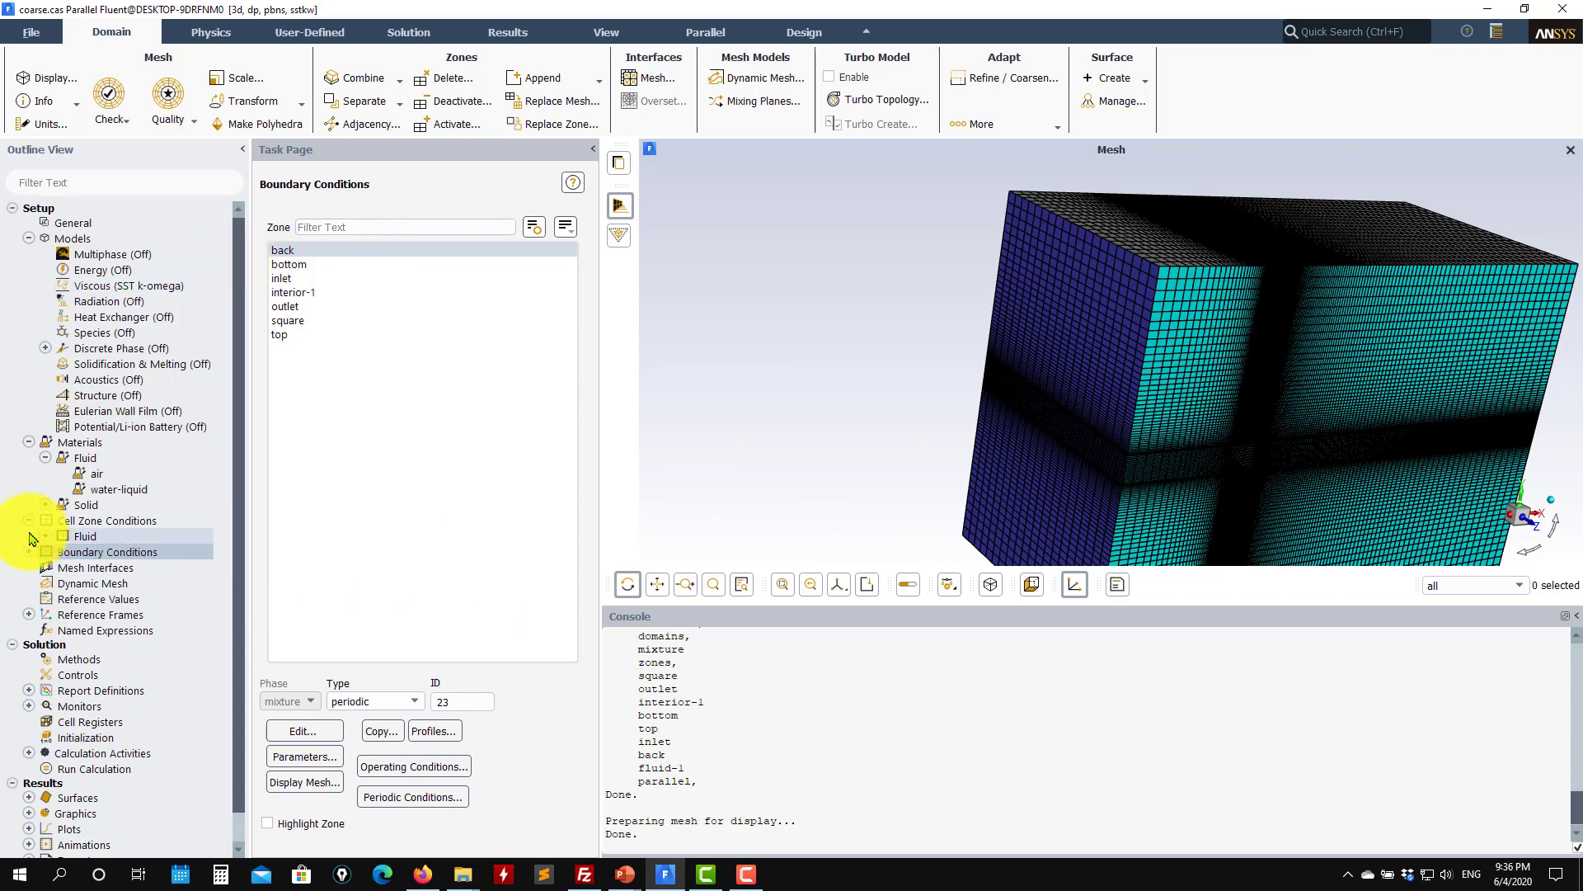
Review the case's reference values, including the area, density, velocity and viscosity.
left_click(116, 599)
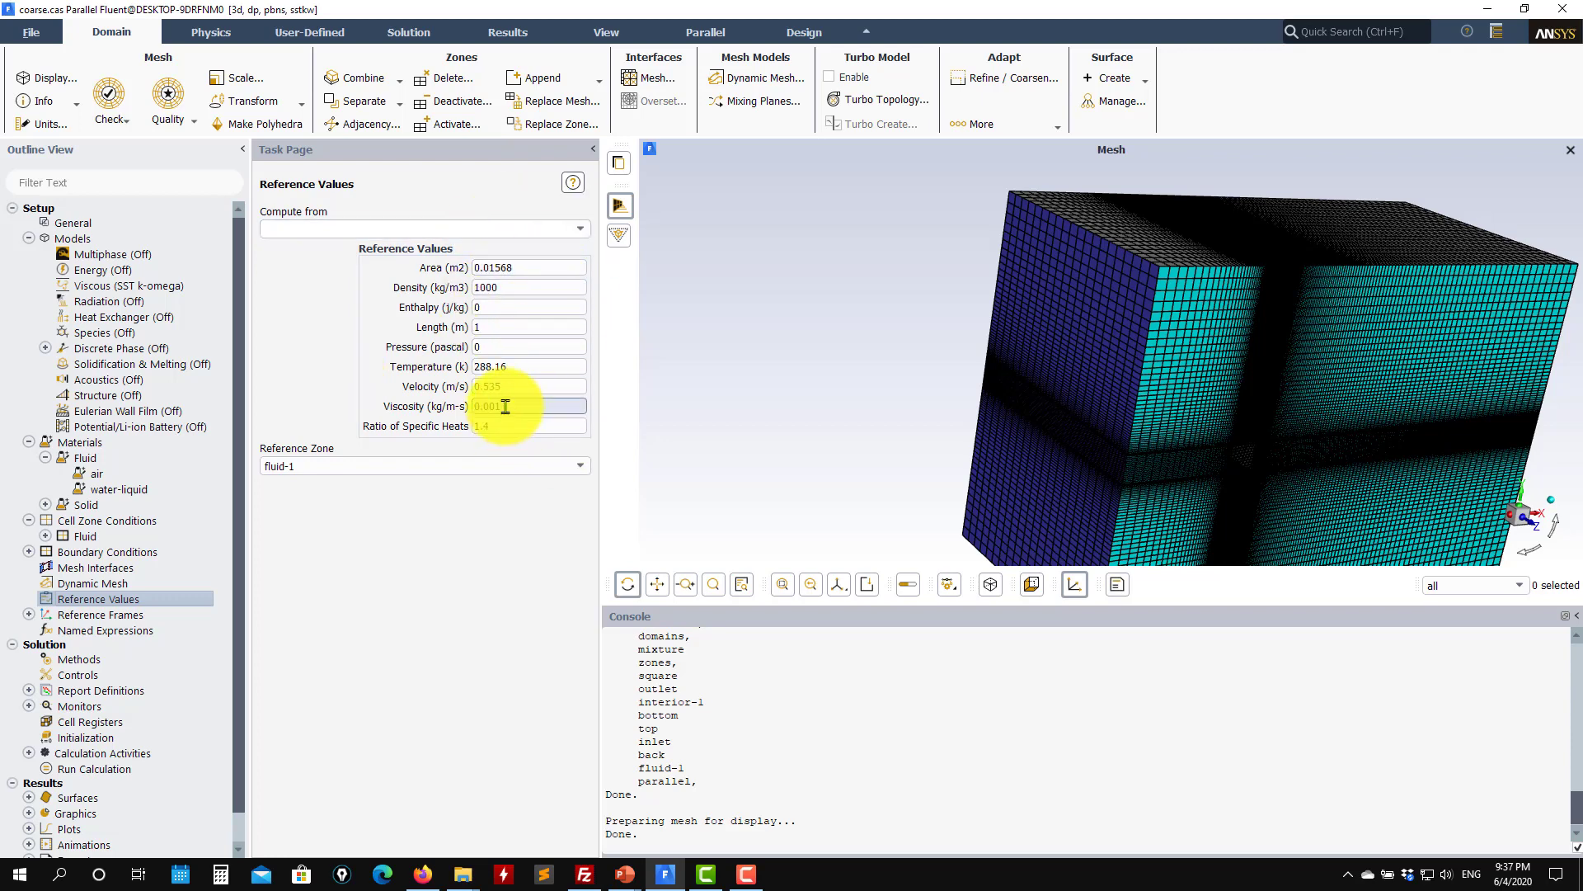
left_click_drag(521, 386, 393, 386)
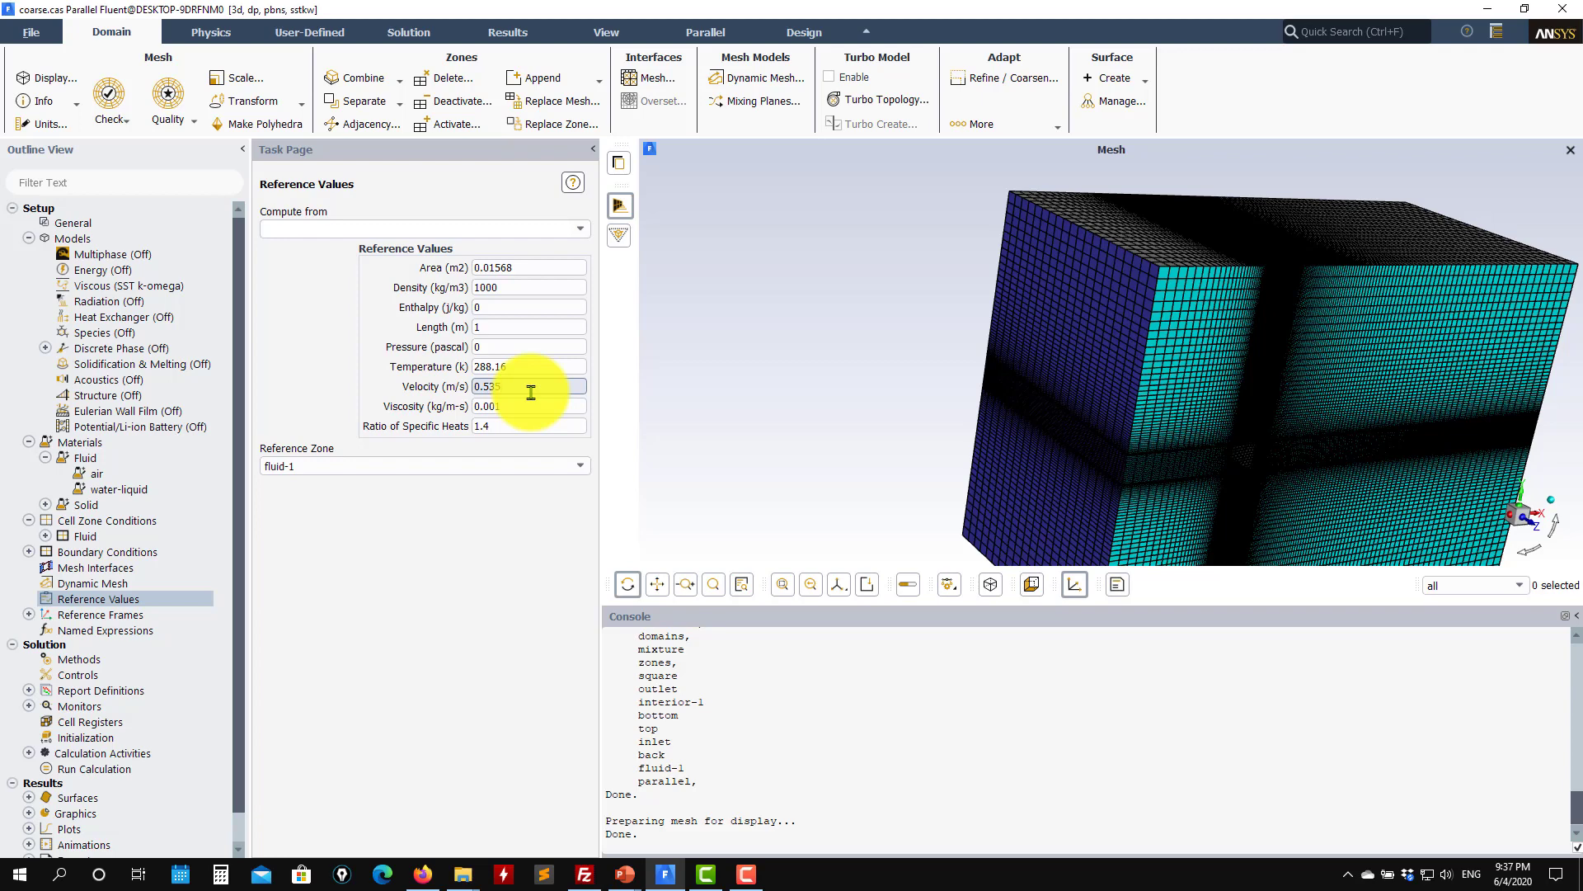
double_click(531, 393)
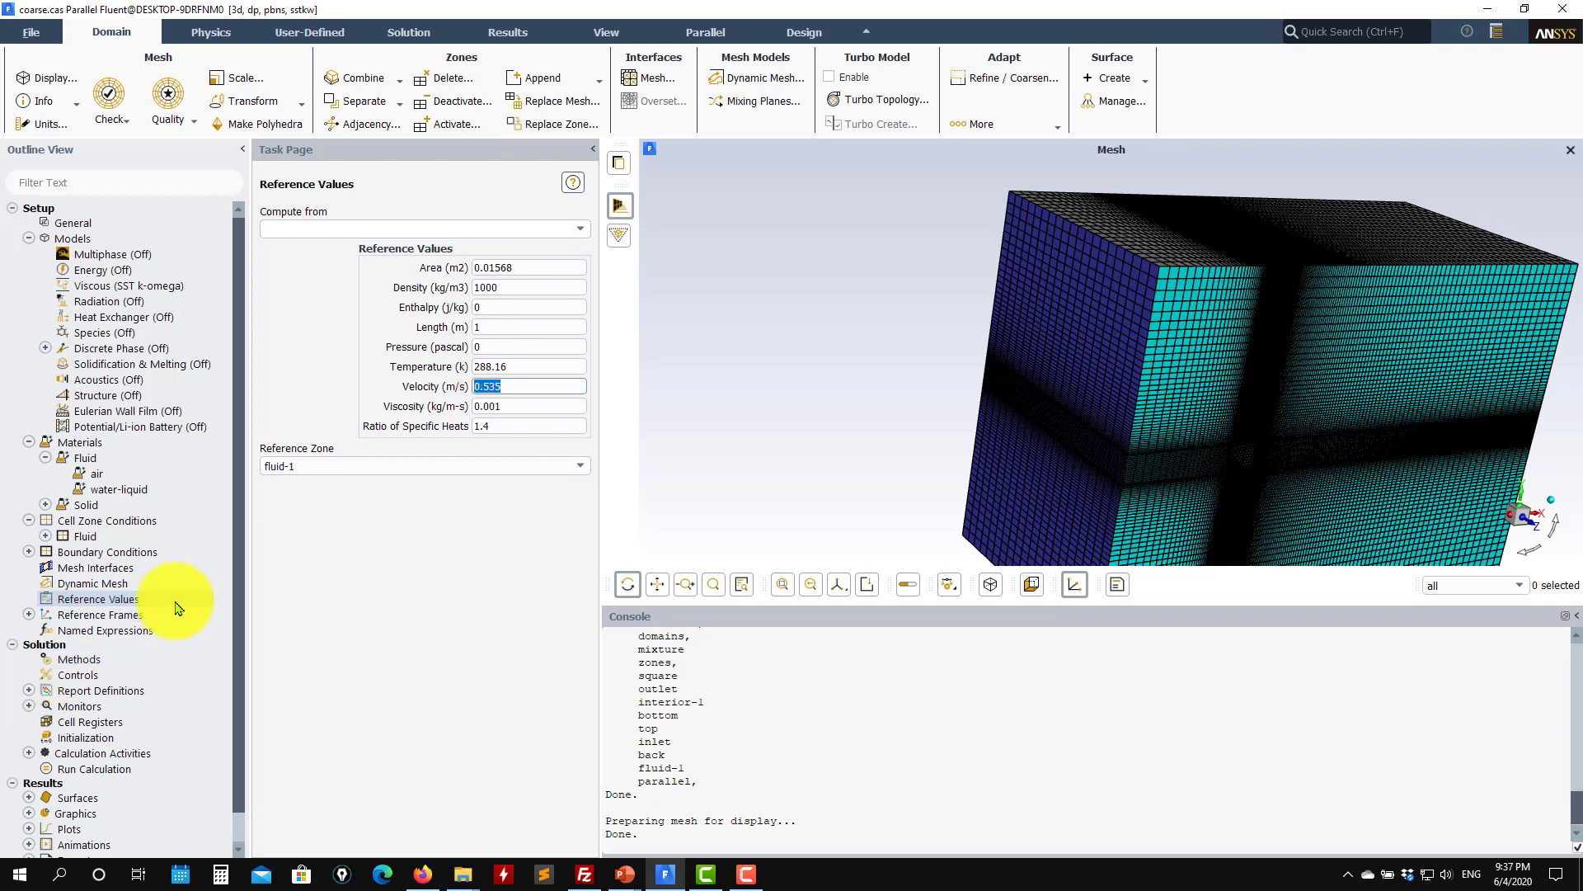
Review the solution methods, including the pressure-velocity coupling and spatial discretization schemes, and the pseudo transient relaxation factors.
scroll(91, 629, "down", 1)
left_click(93, 633)
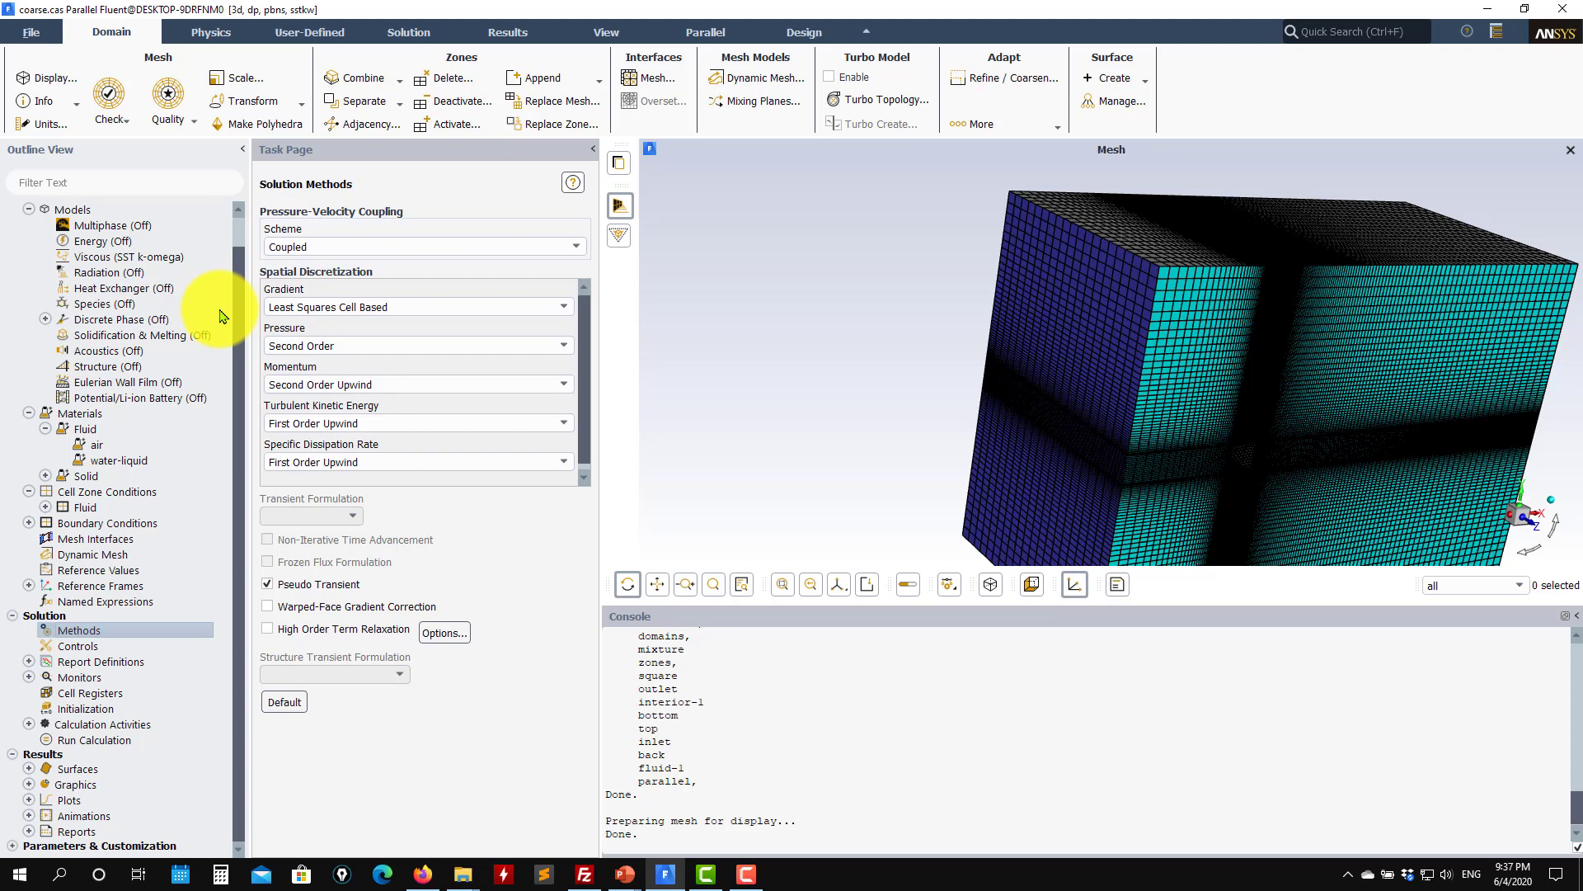
left_click(84, 648)
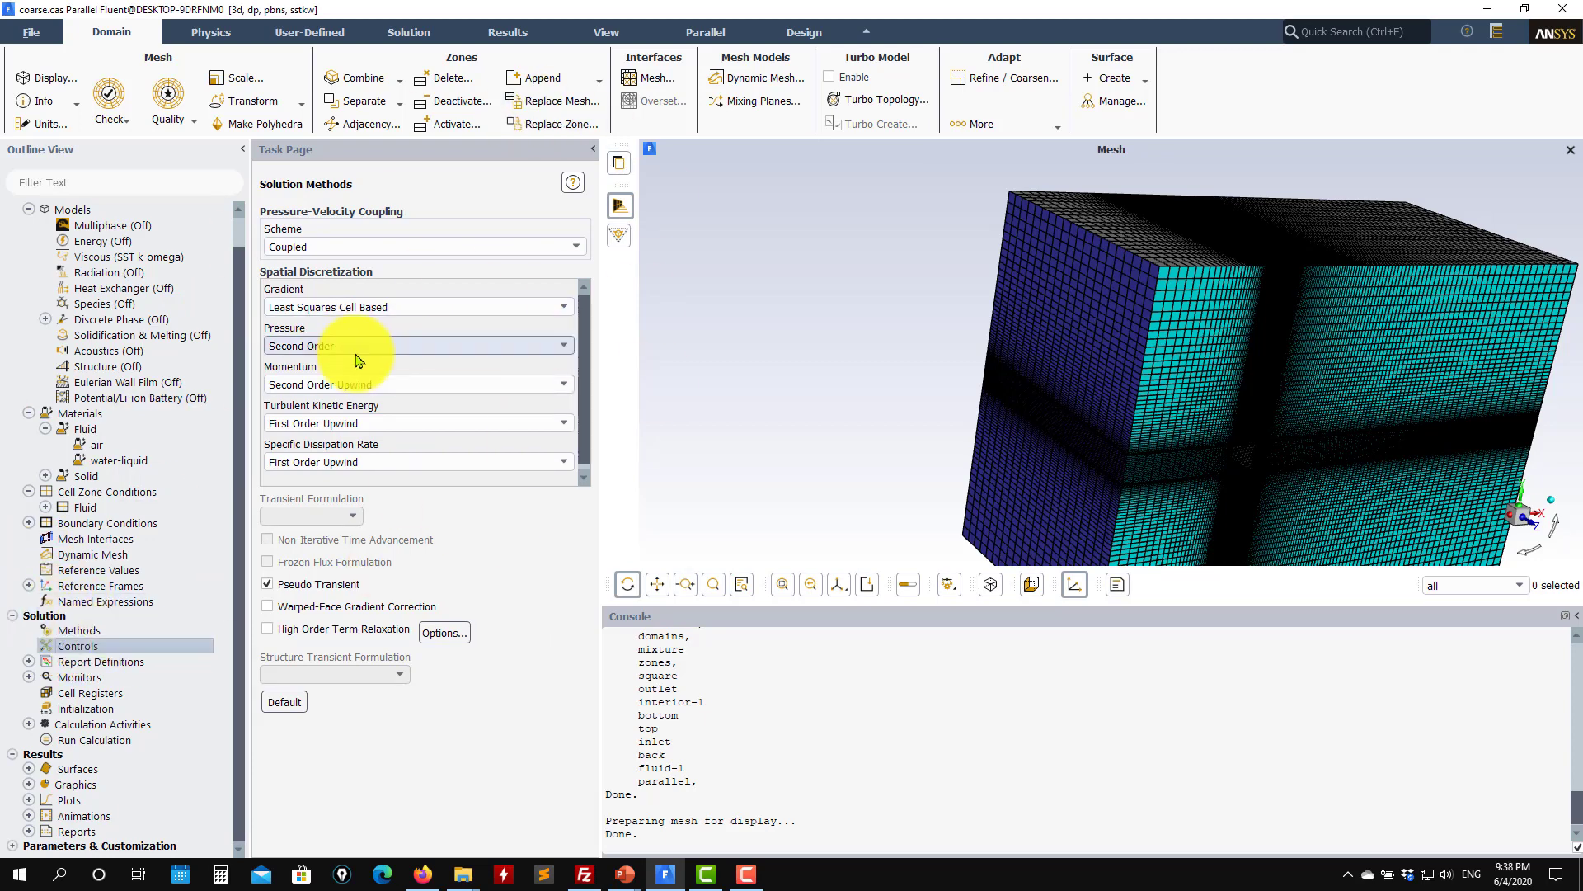
left_click(76, 646)
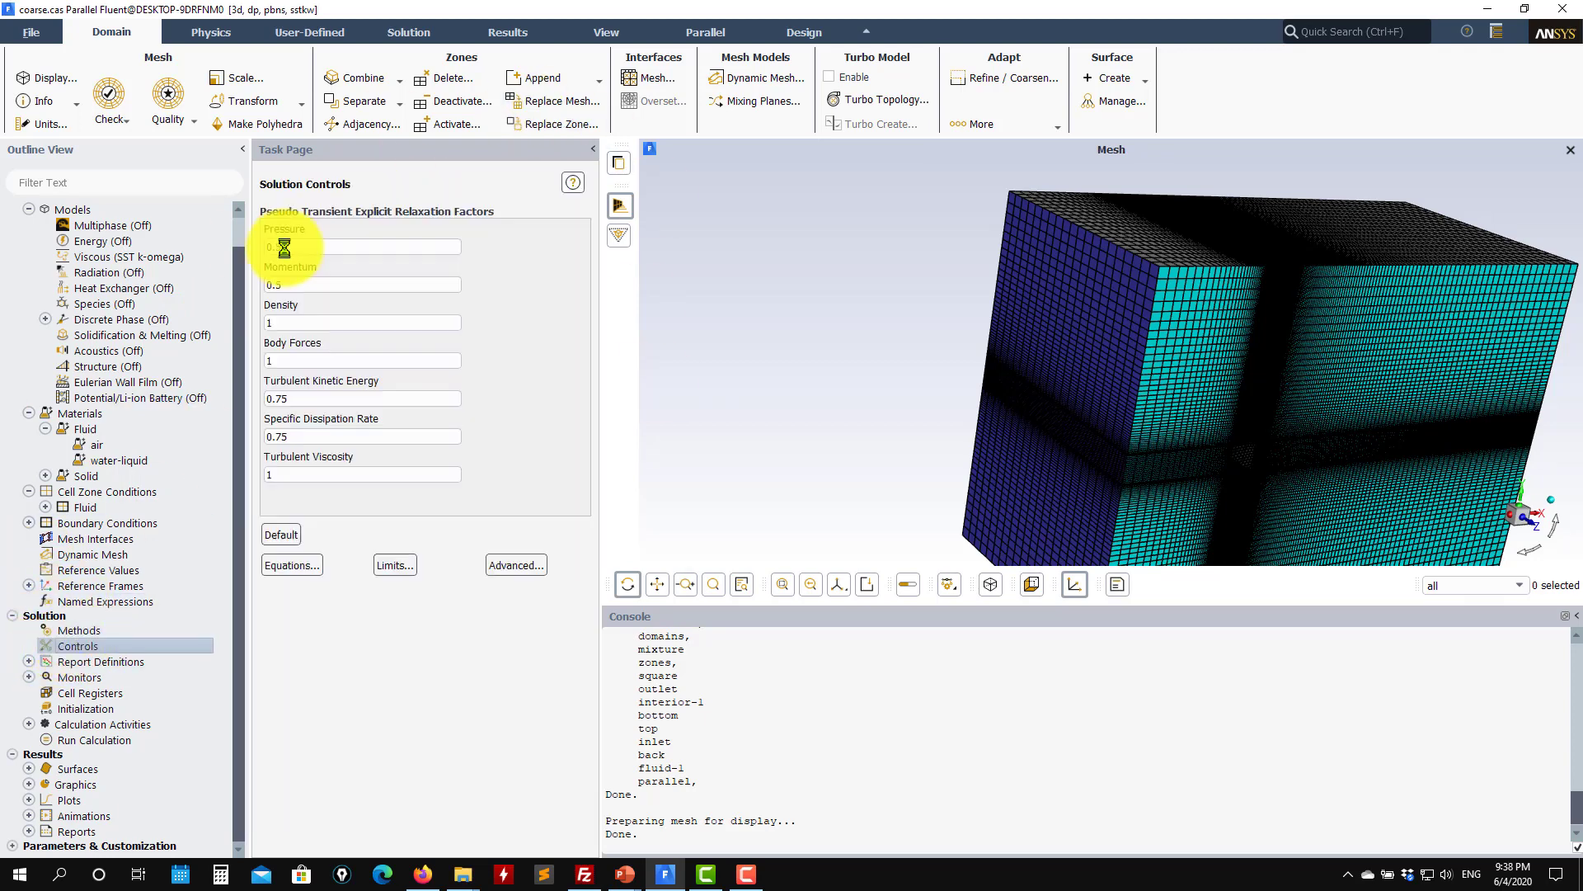
Create a facet-average surface report definition named ypluave on the square wall, with a report plot enabled.
left_click(28, 662)
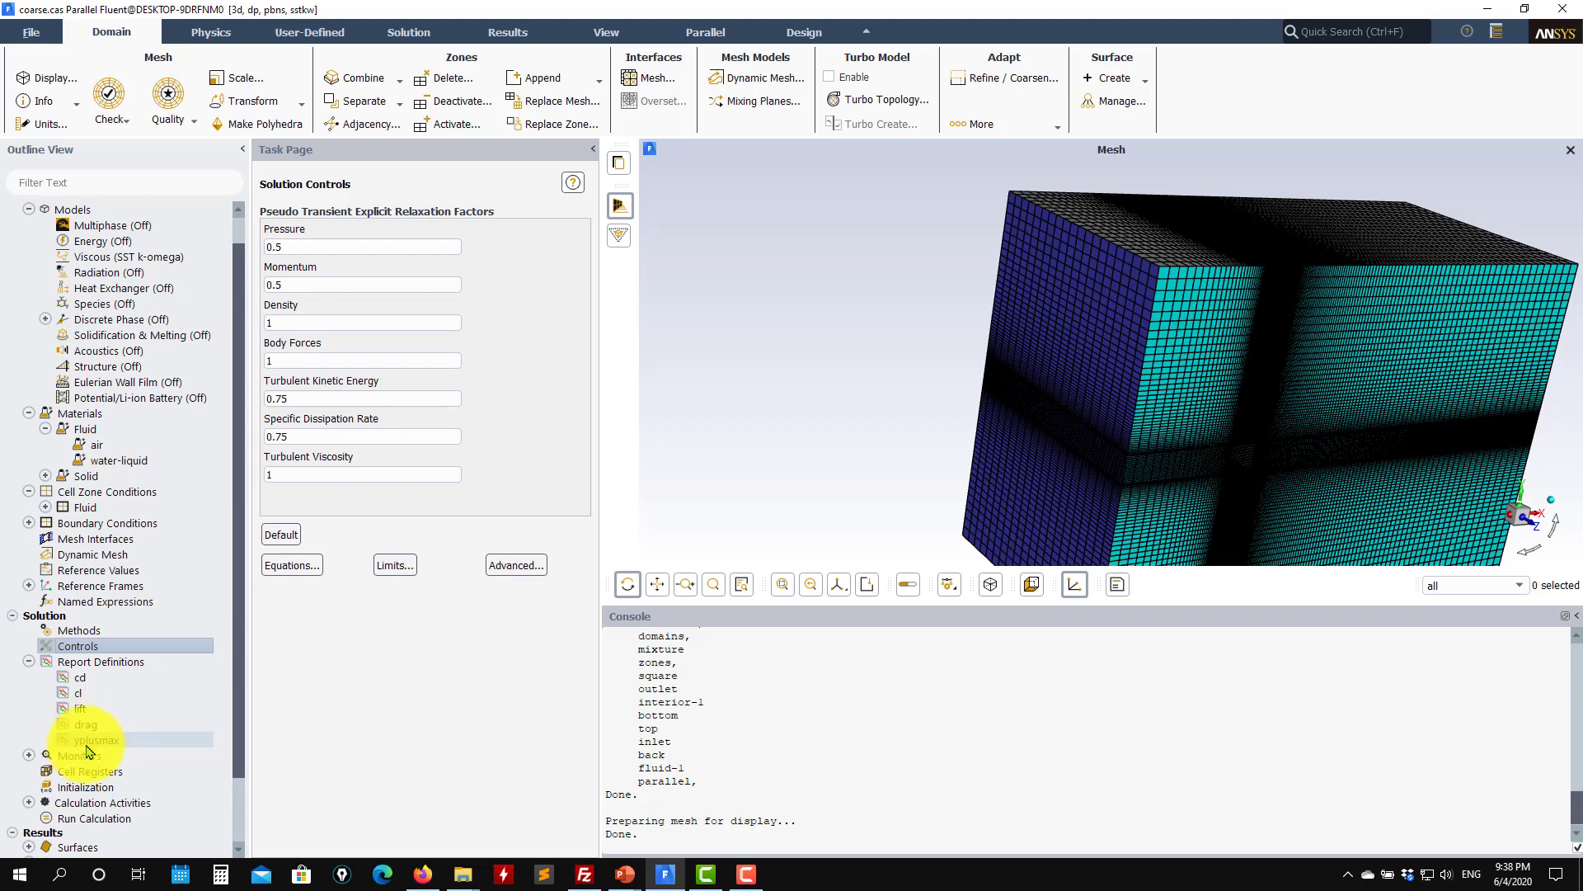
right_click(113, 668)
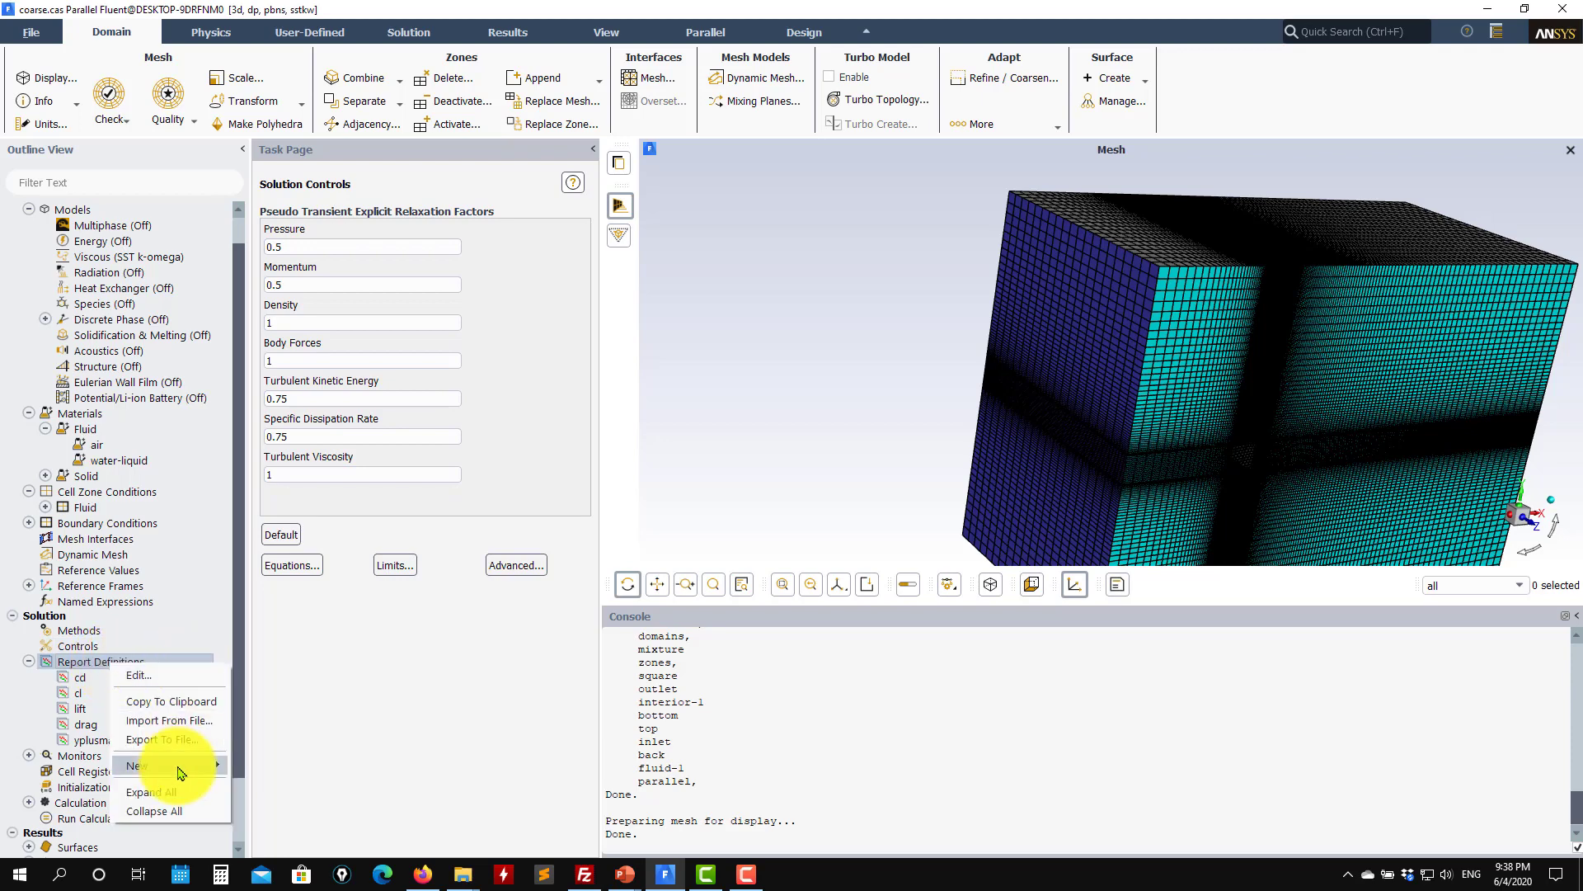
mouse_move(178, 765)
mouse_move(298, 785)
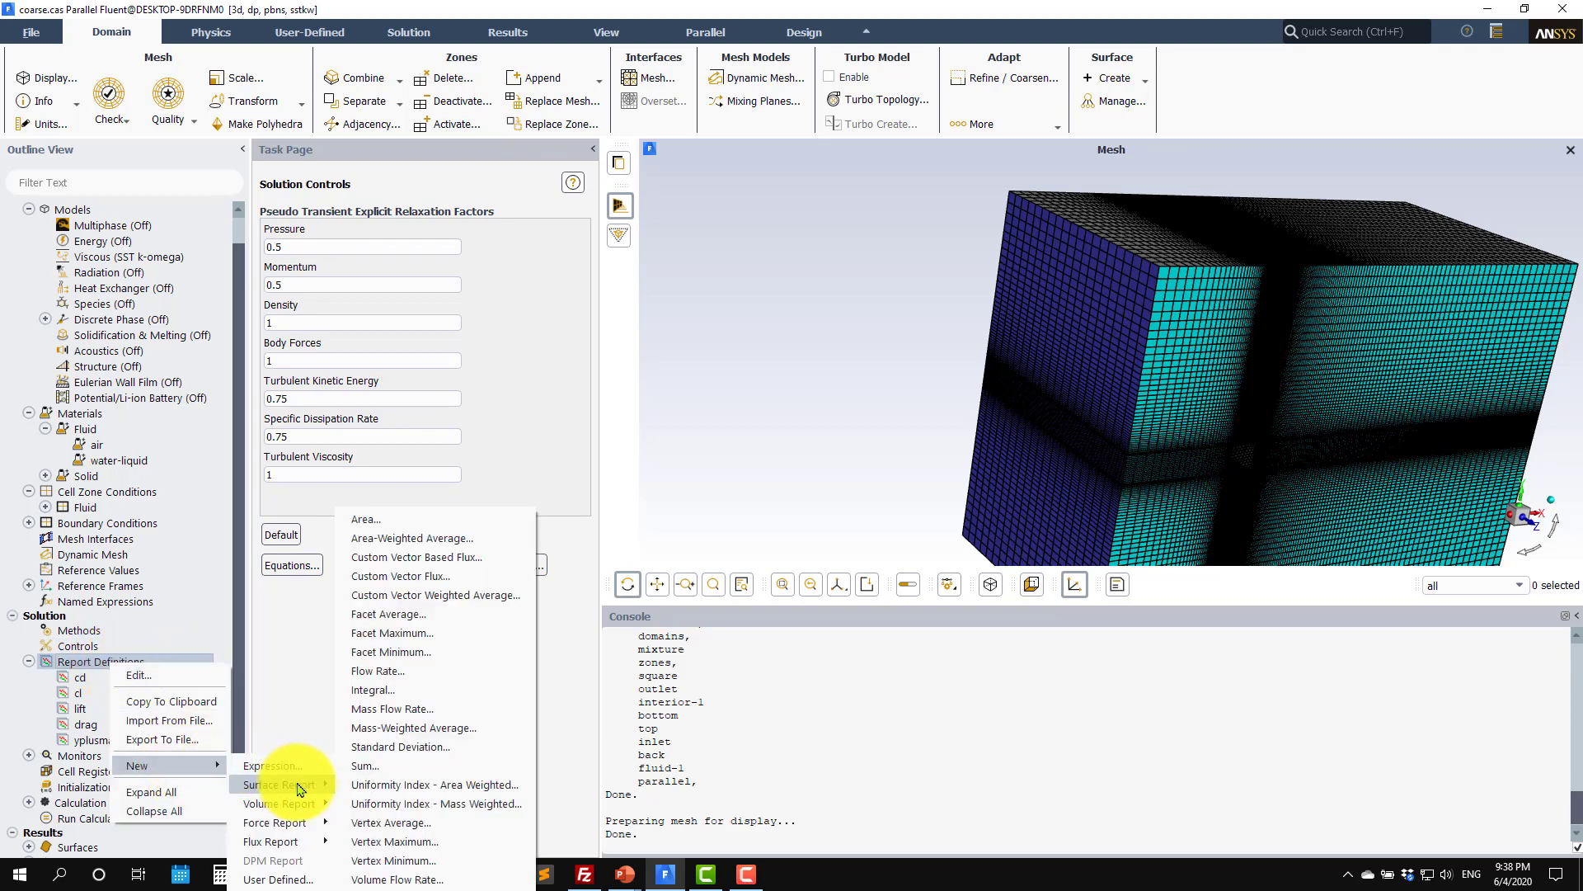
left_click(432, 619)
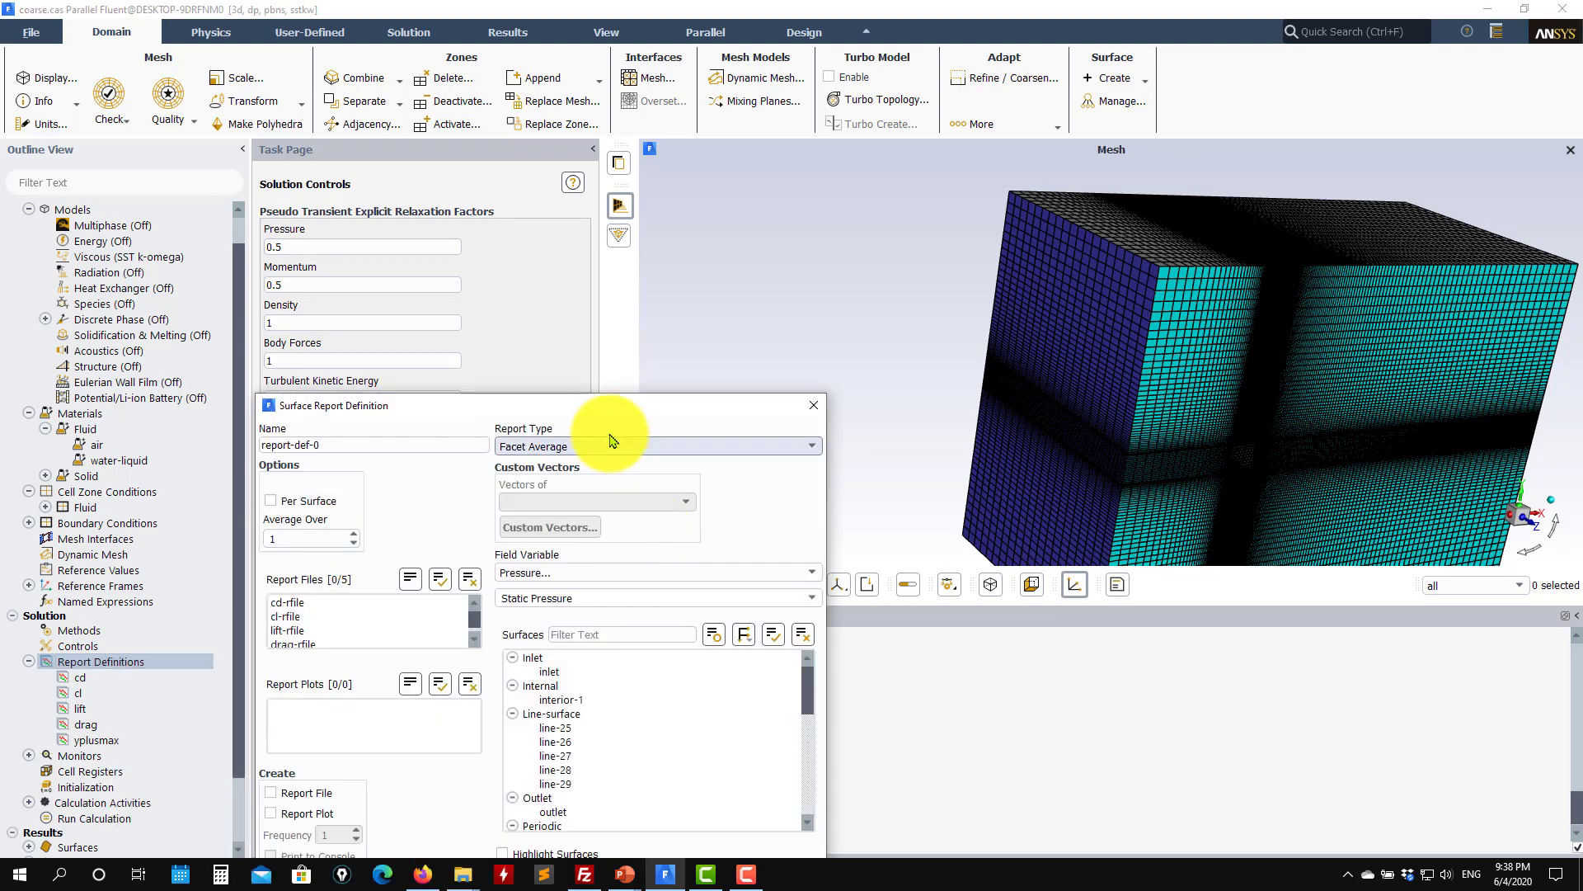
scroll(753, 513, "down", 6)
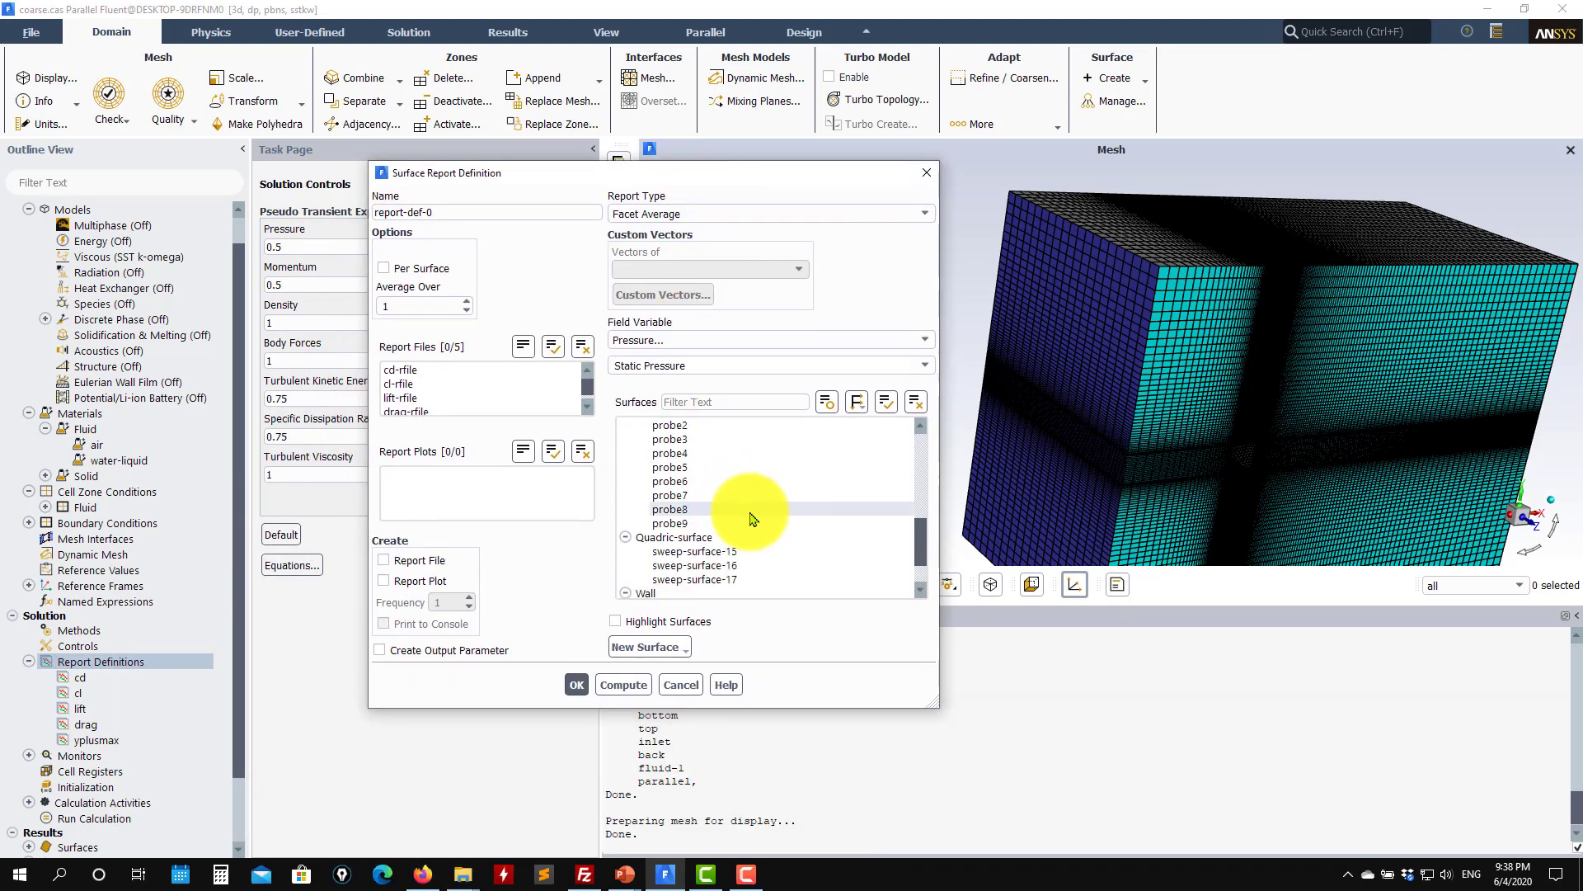
scroll(757, 513, "down", 2)
left_click(692, 562)
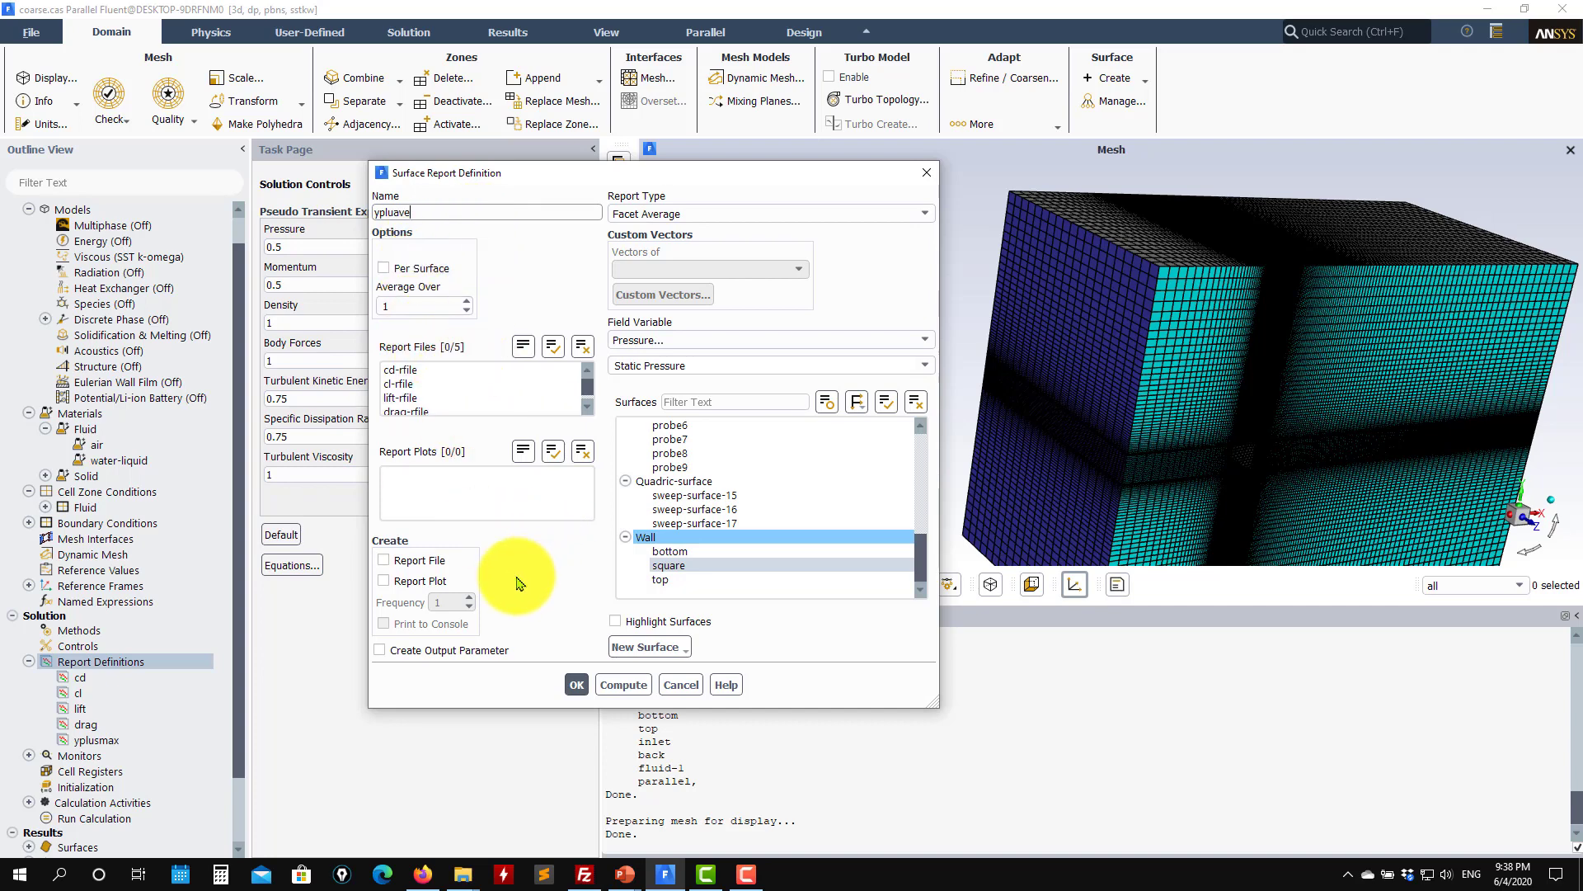
left_click(415, 582)
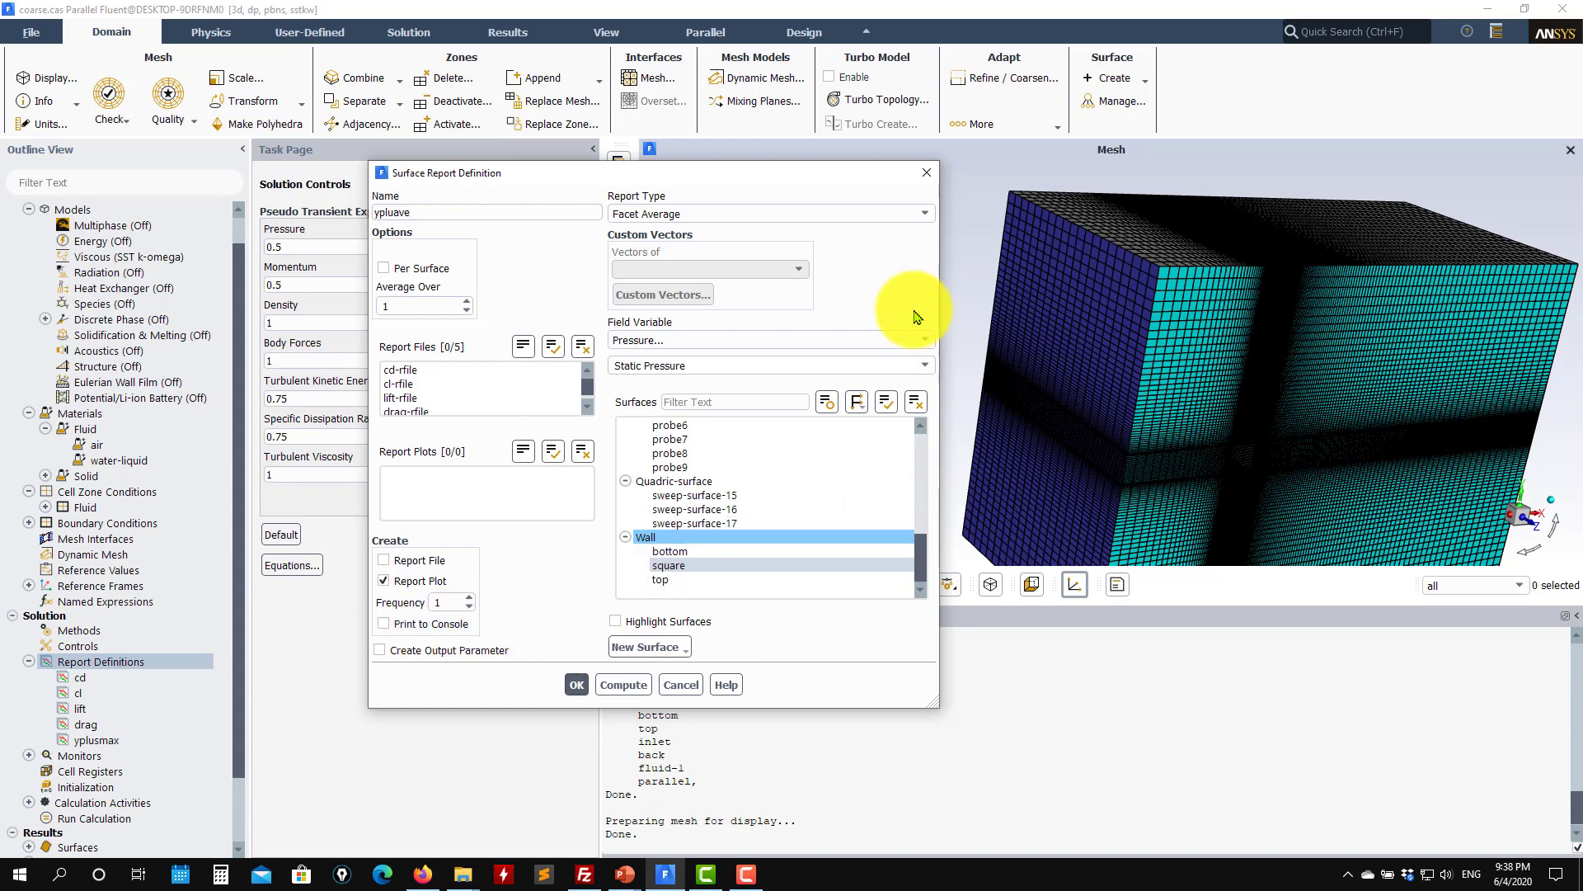
left_click(587, 685)
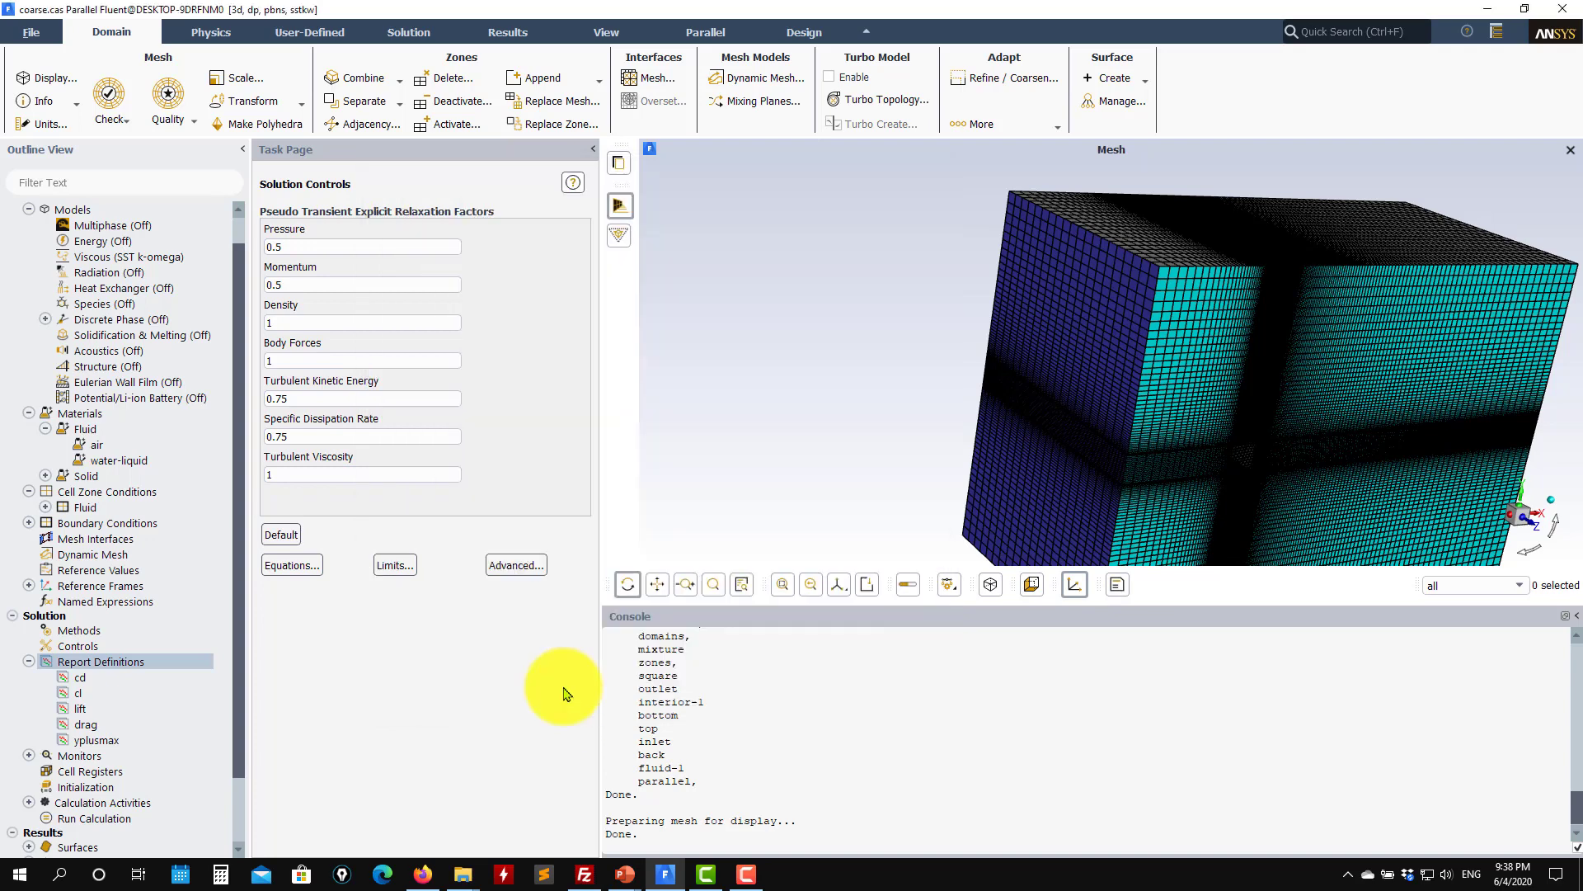
Review the monitored equations and absolute convergence criteria in the residual monitors, and accept them as they are.
scroll(99, 742, "down", 2)
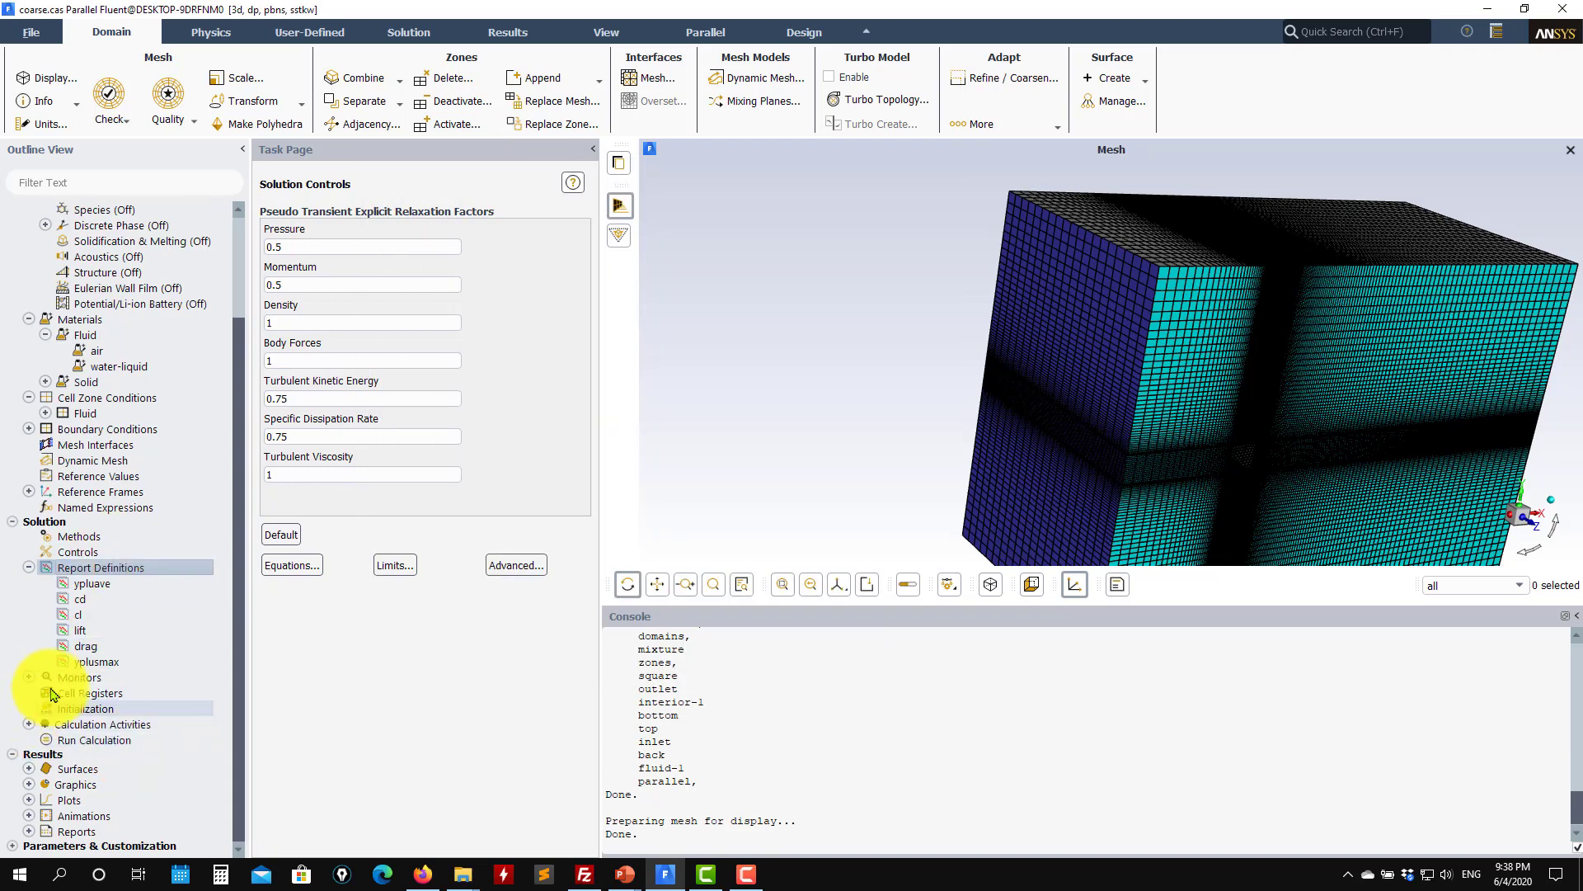
left_click(29, 678)
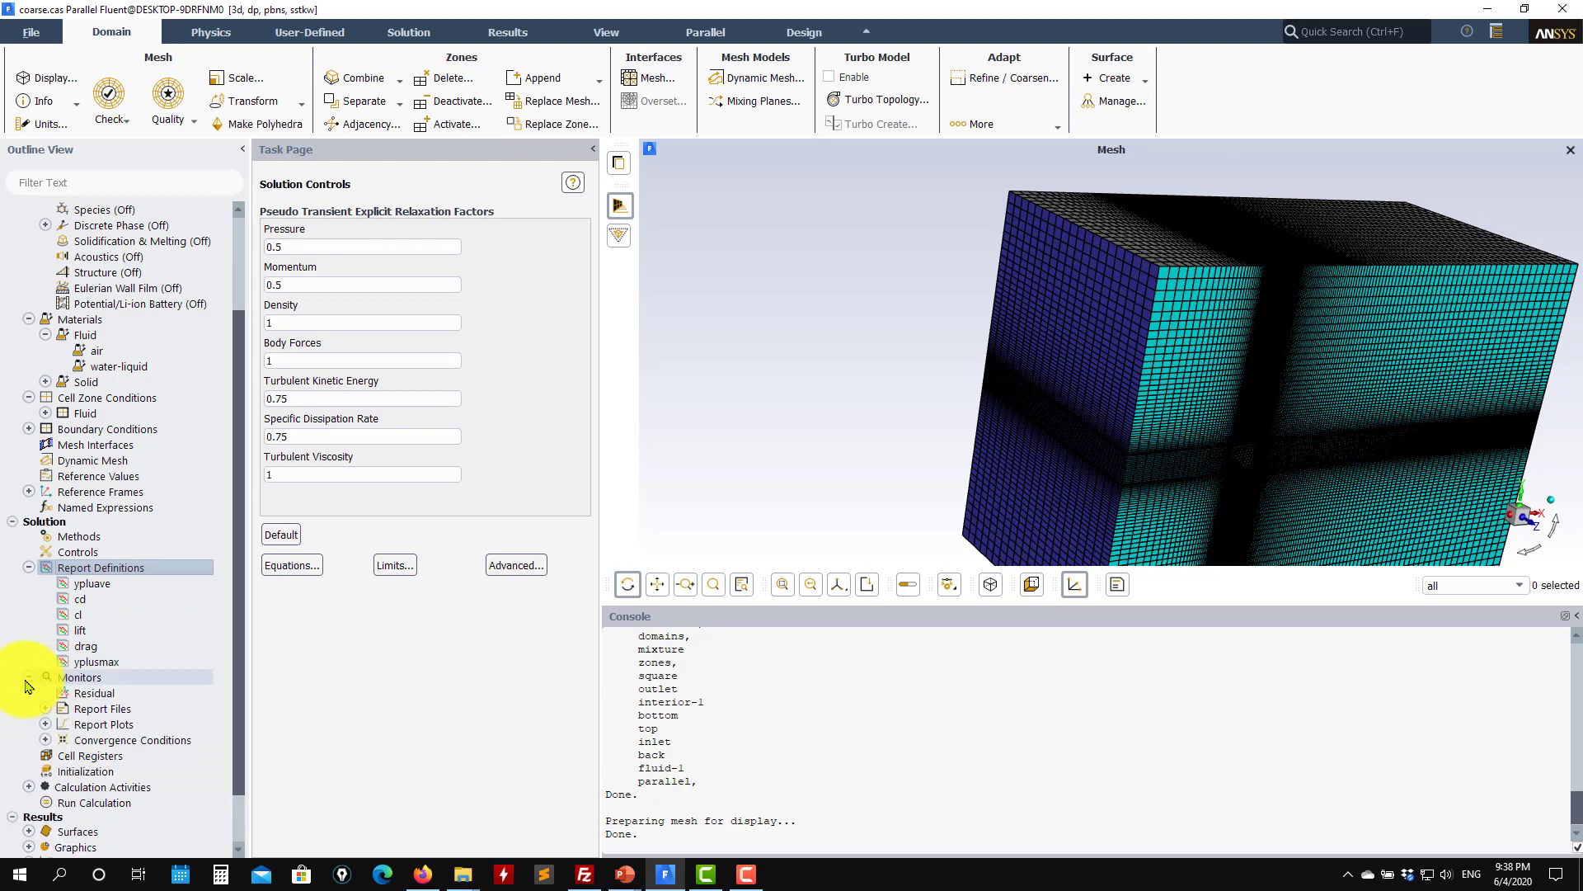
double_click(93, 695)
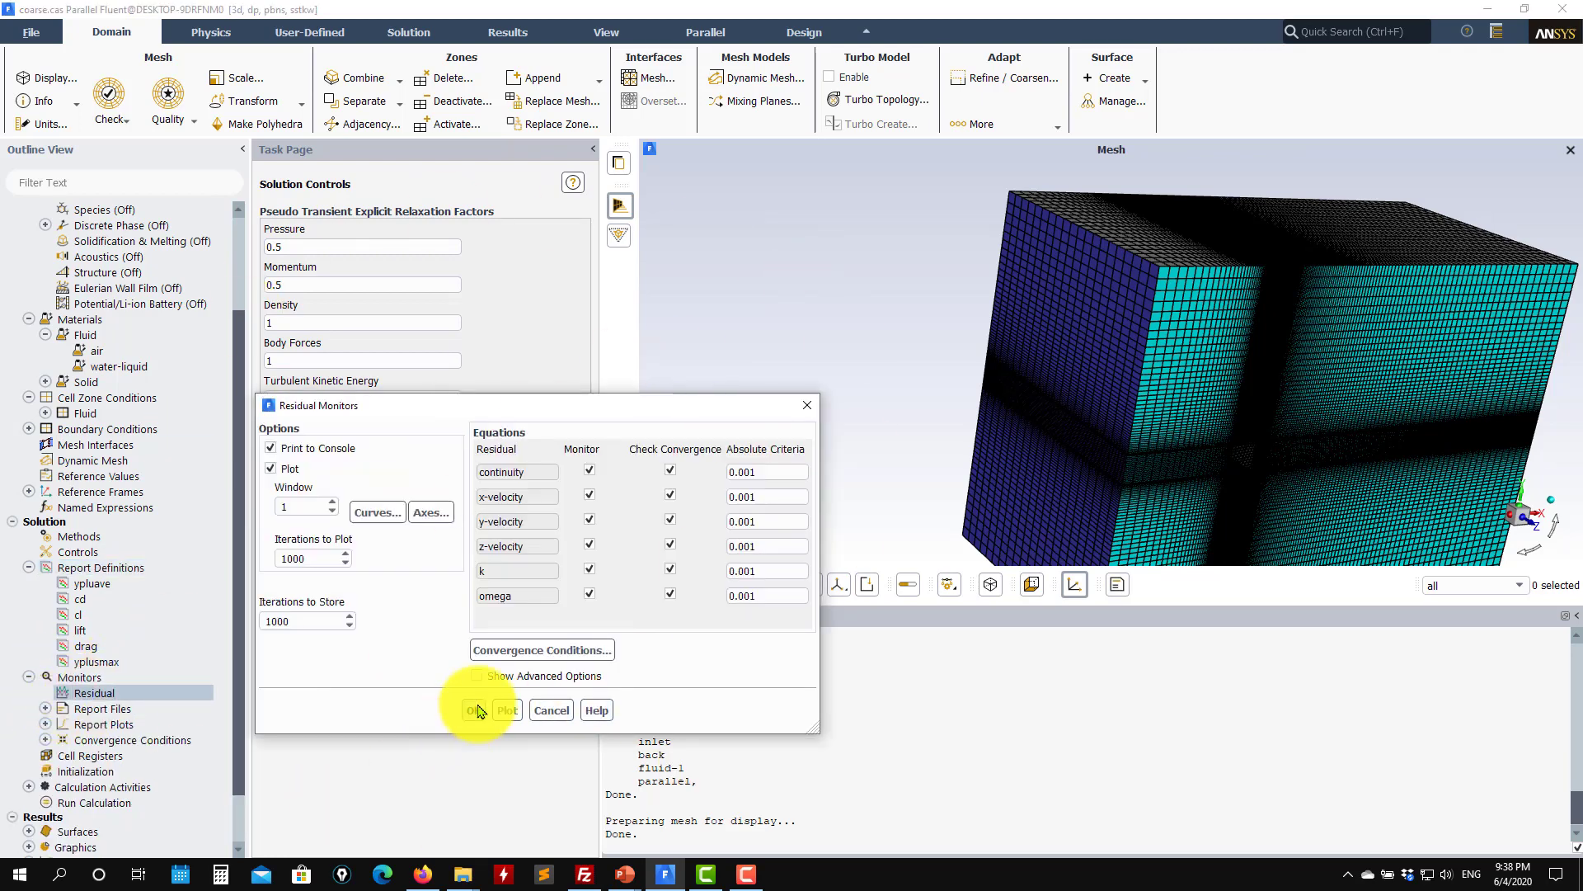
left_click(478, 711)
List the monitor report files, inspect the cases/coarse/RANS folder in File Explorer, and return to Fluent.
left_click(45, 708)
scroll(115, 709, "down", 1)
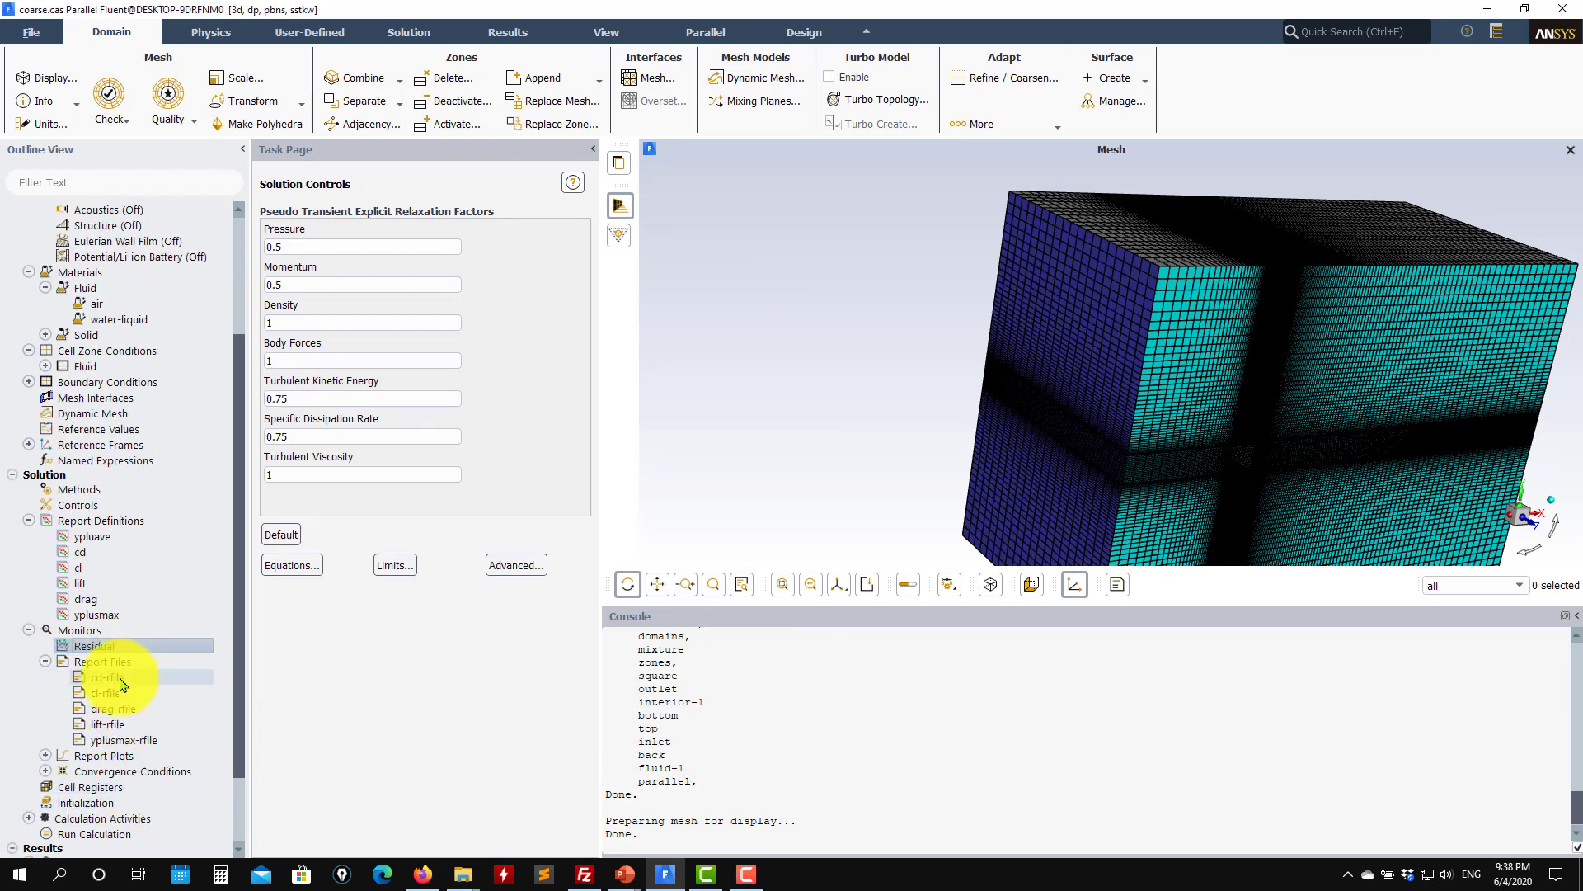
mouse_move(459, 872)
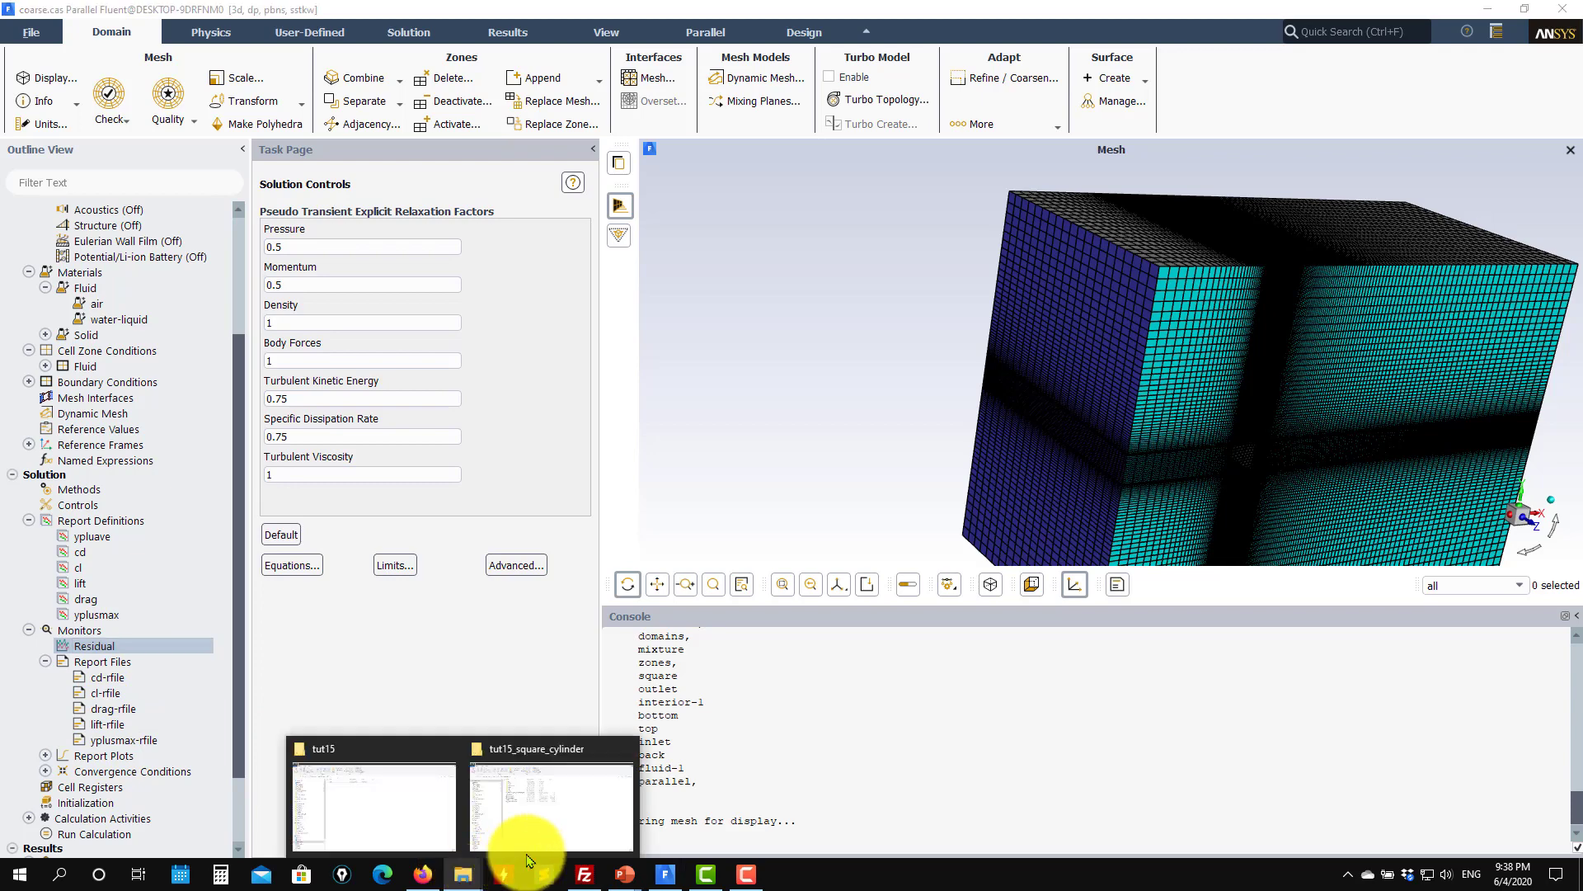
left_click(548, 829)
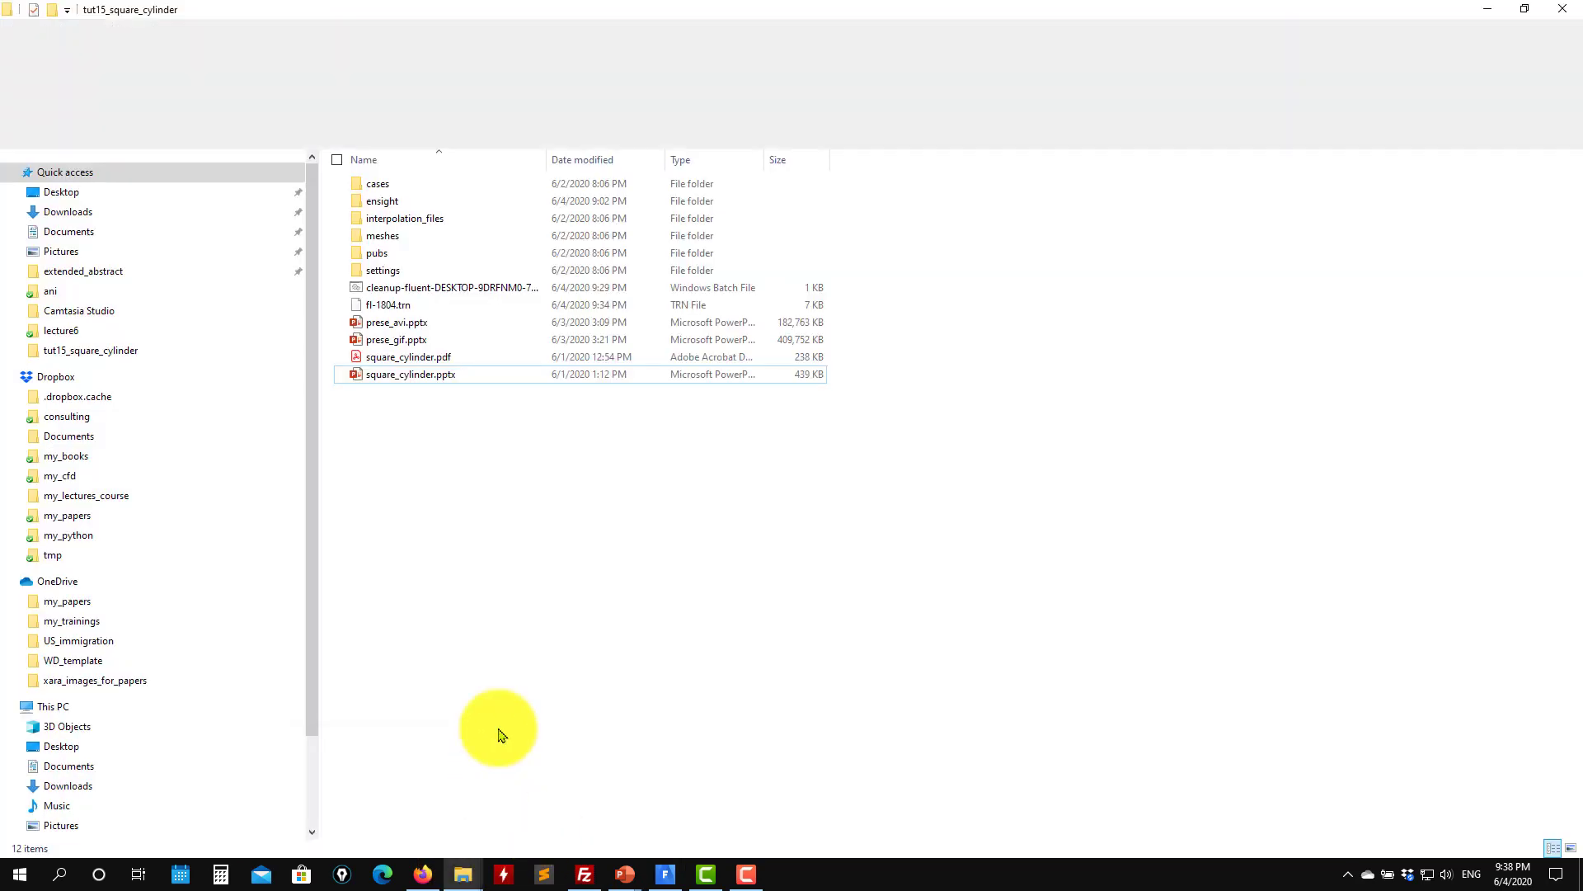
double_click(390, 191)
double_click(399, 184)
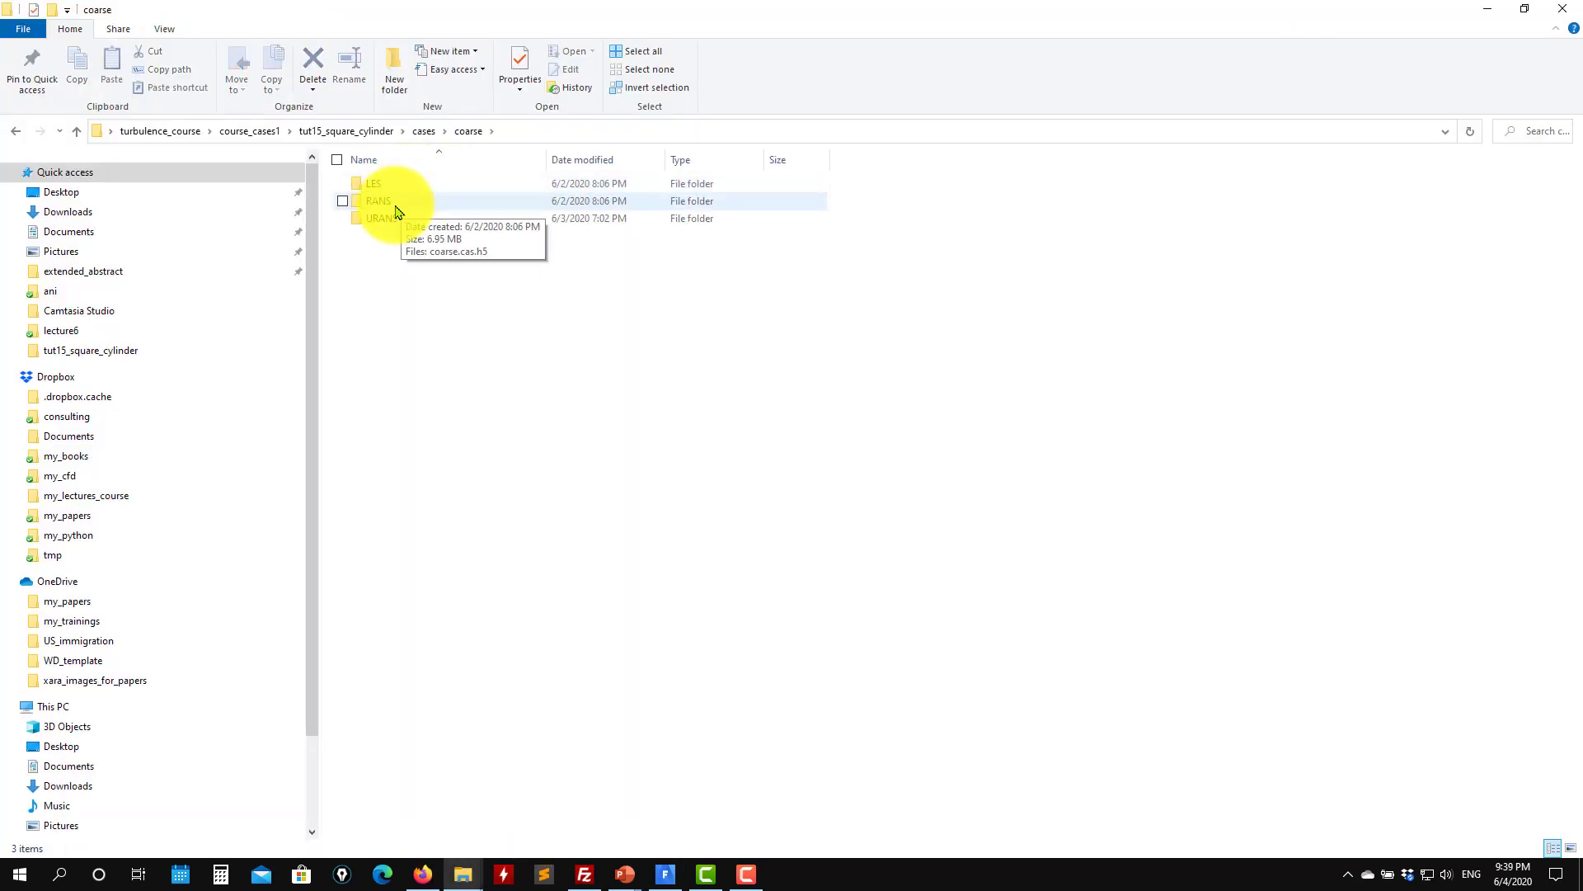
double_click(395, 205)
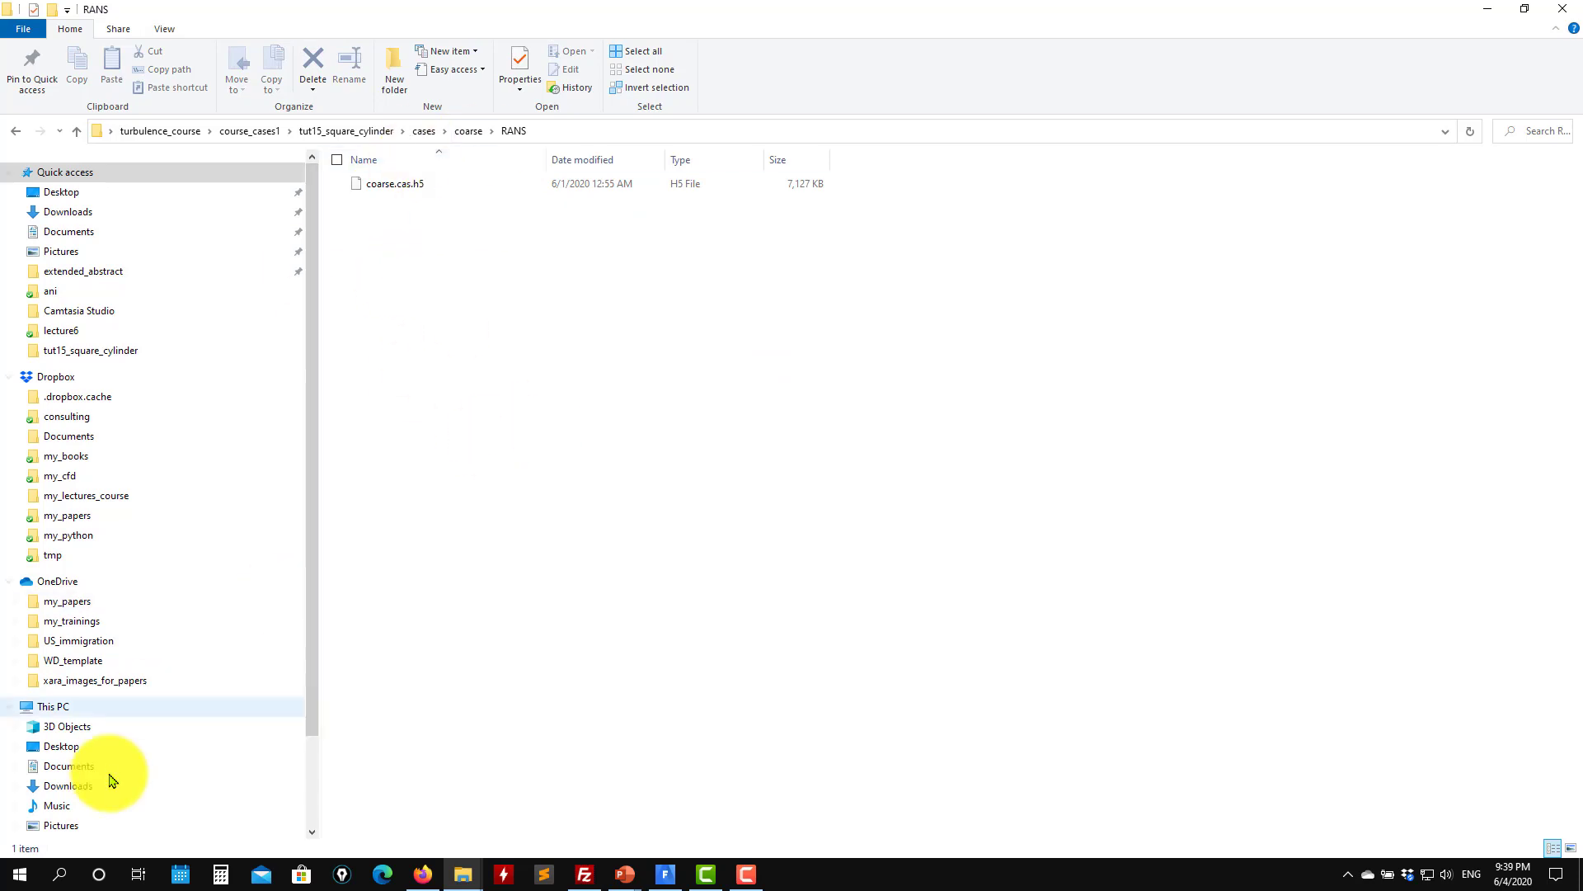
left_click(1487, 9)
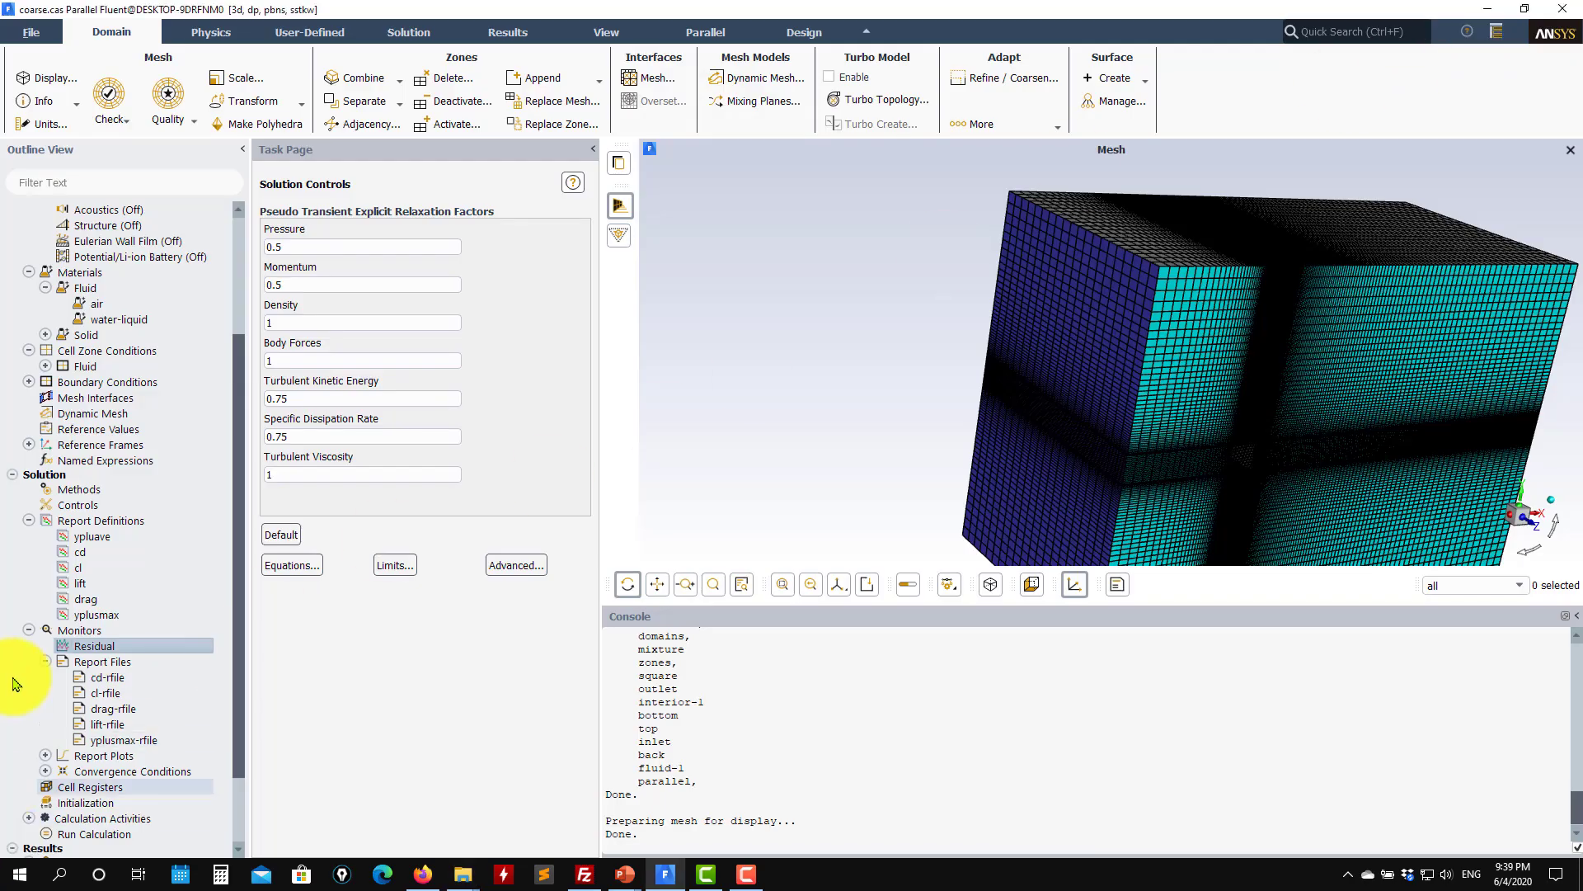
Review the report plots, the cd-conv convergence condition and the cell registers without changing them.
left_click(46, 755)
scroll(123, 701, "down", 4)
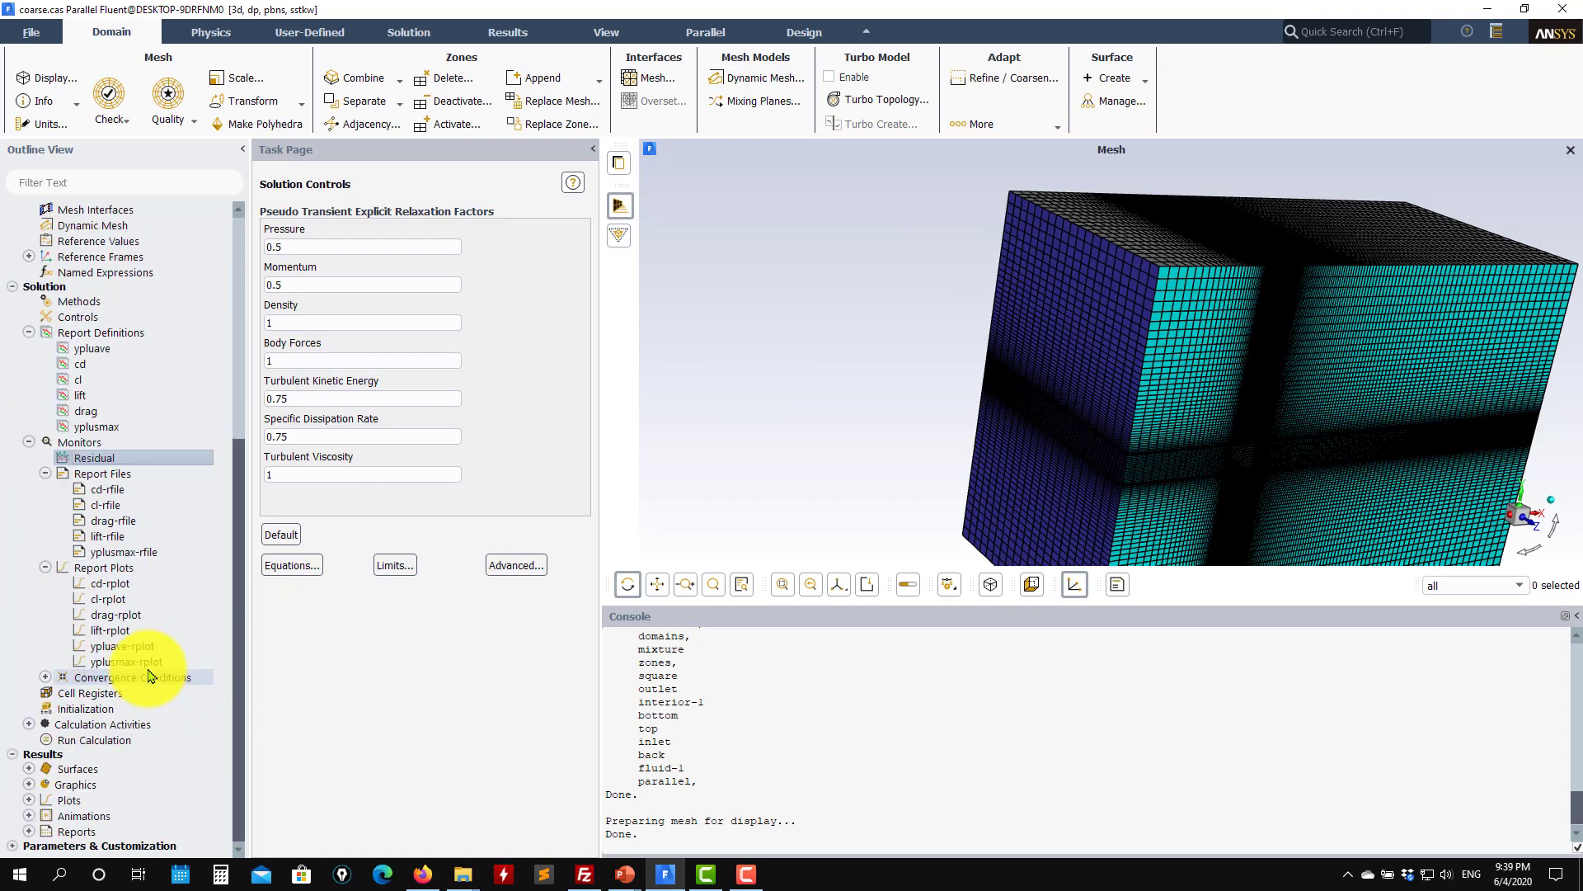
left_click(46, 677)
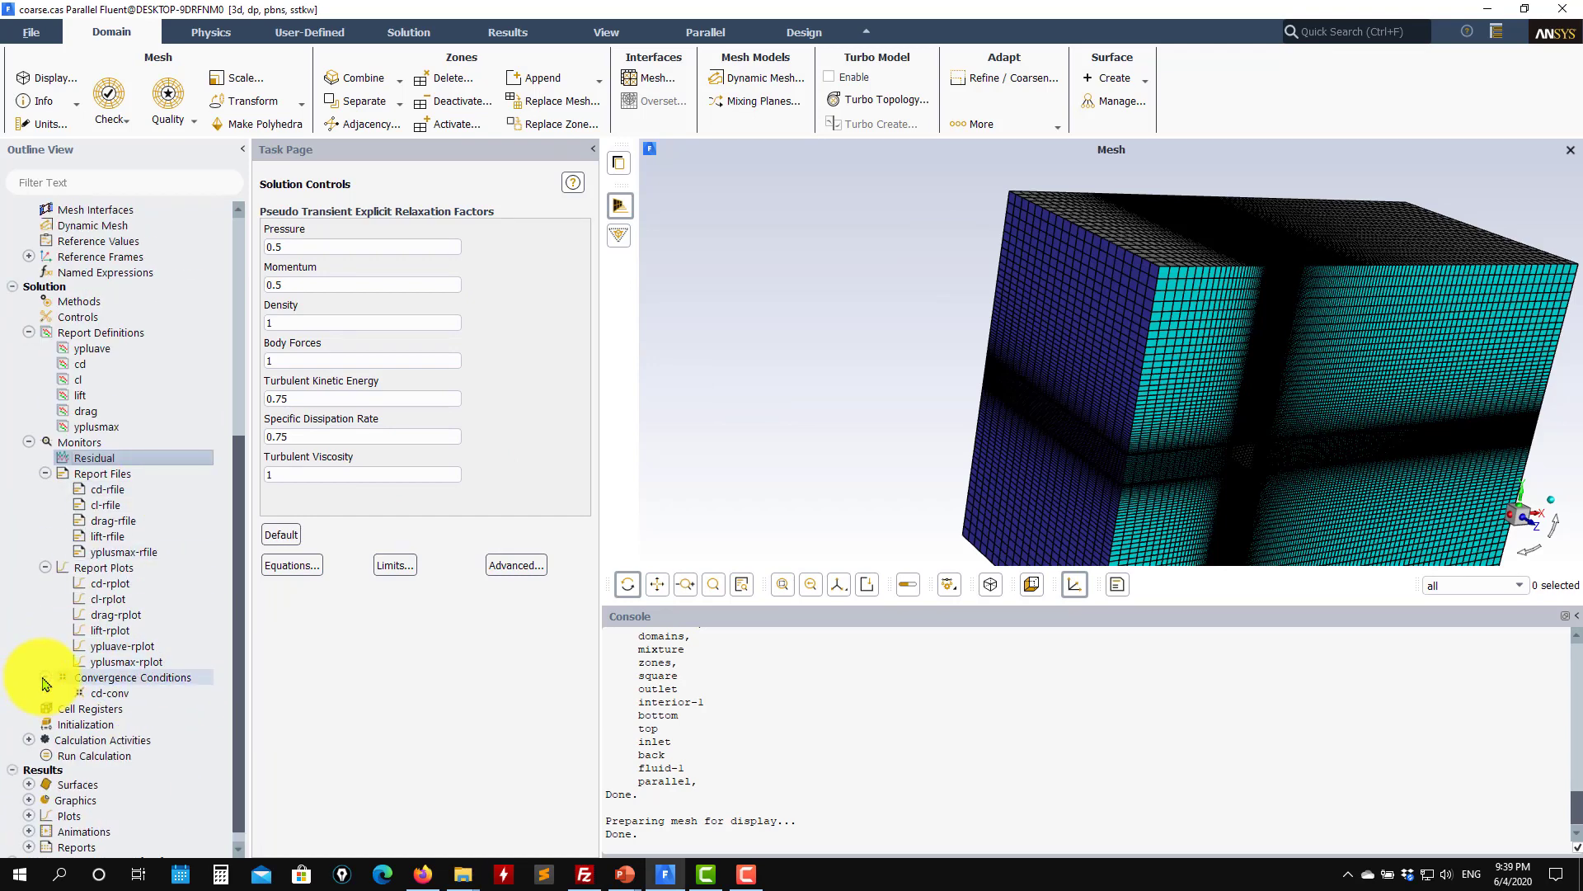
double_click(102, 694)
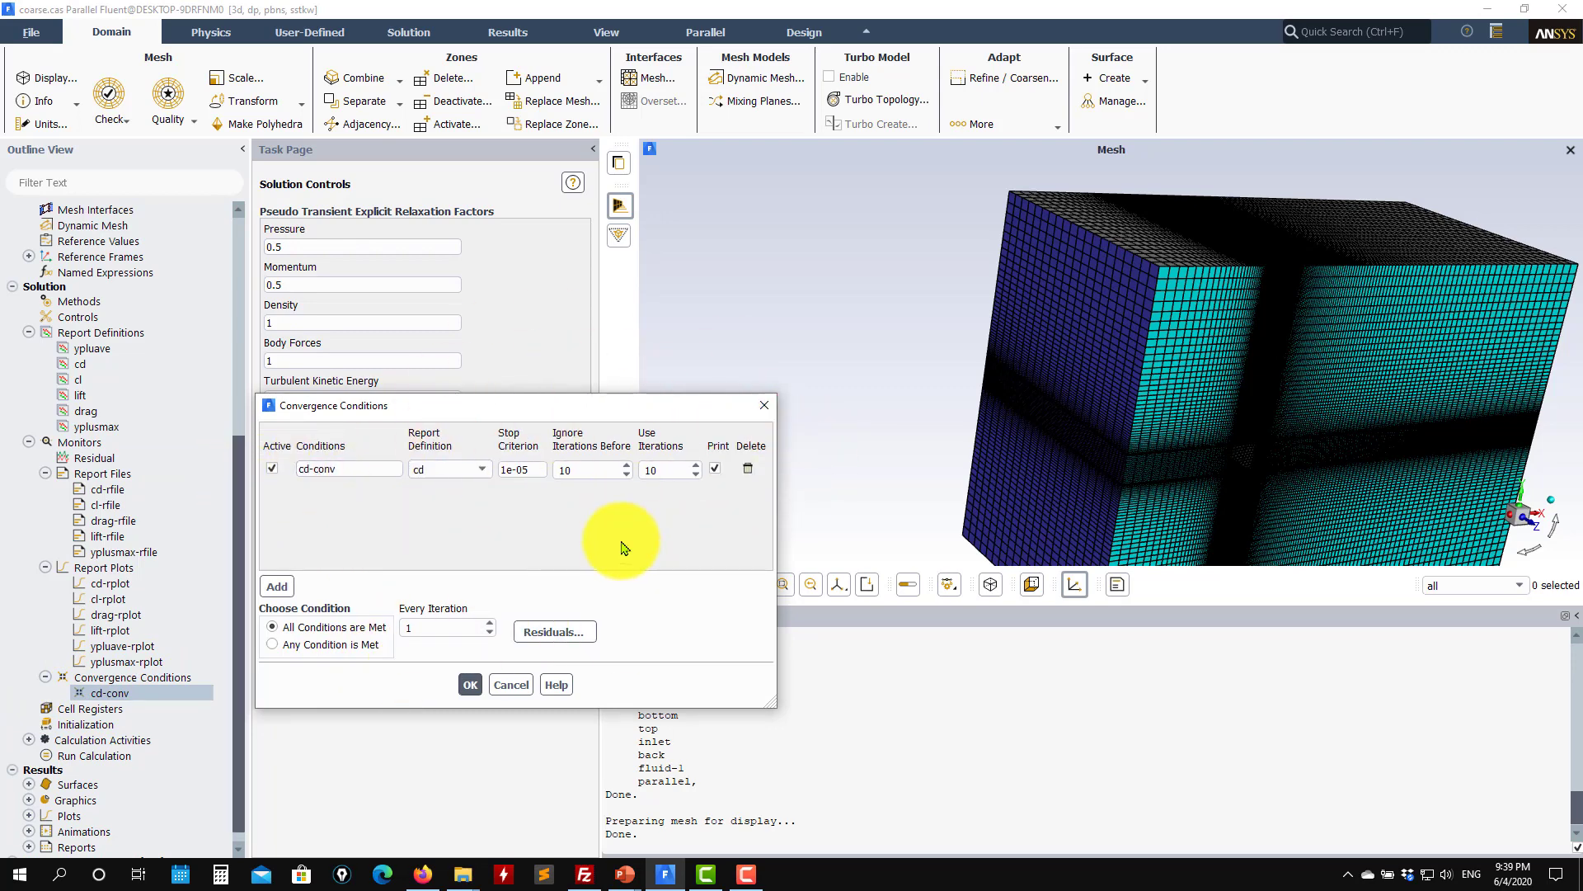
left_click(469, 687)
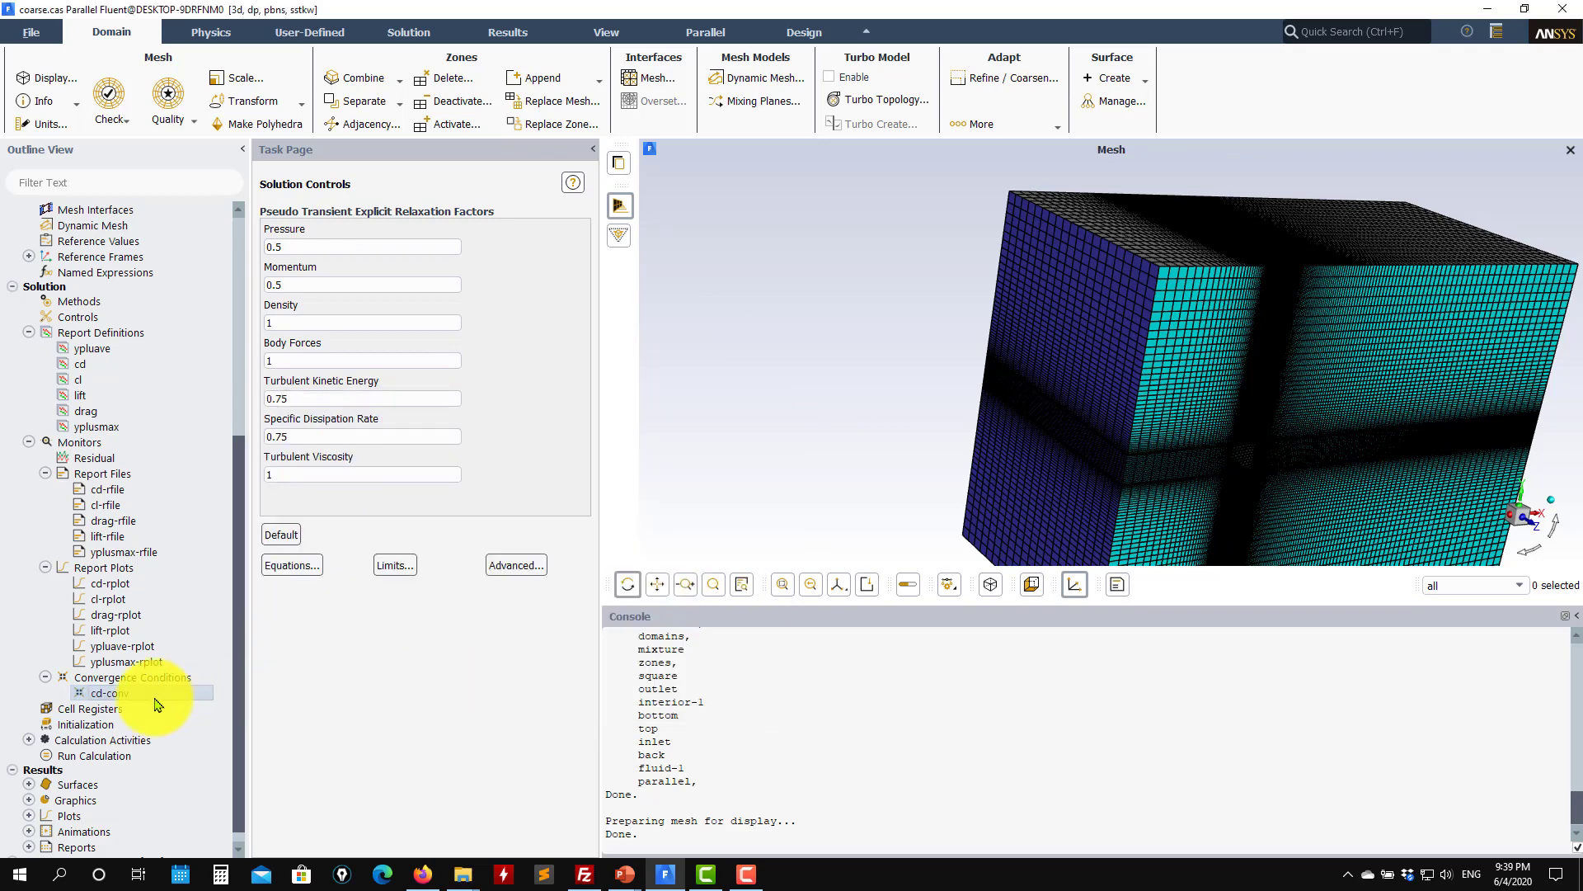
double_click(76, 711)
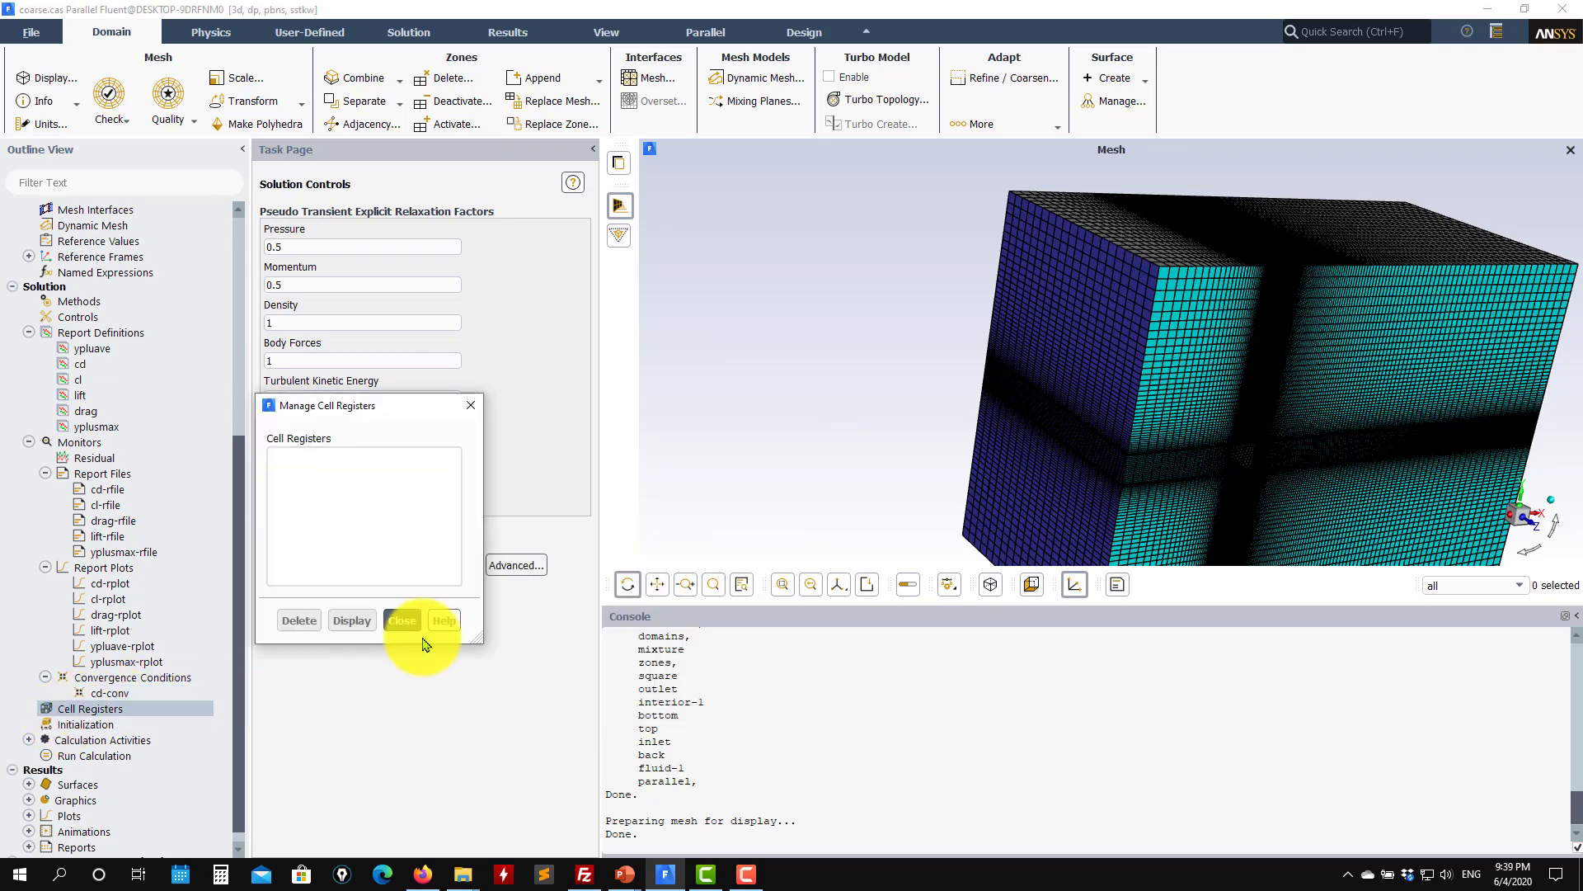
left_click(403, 625)
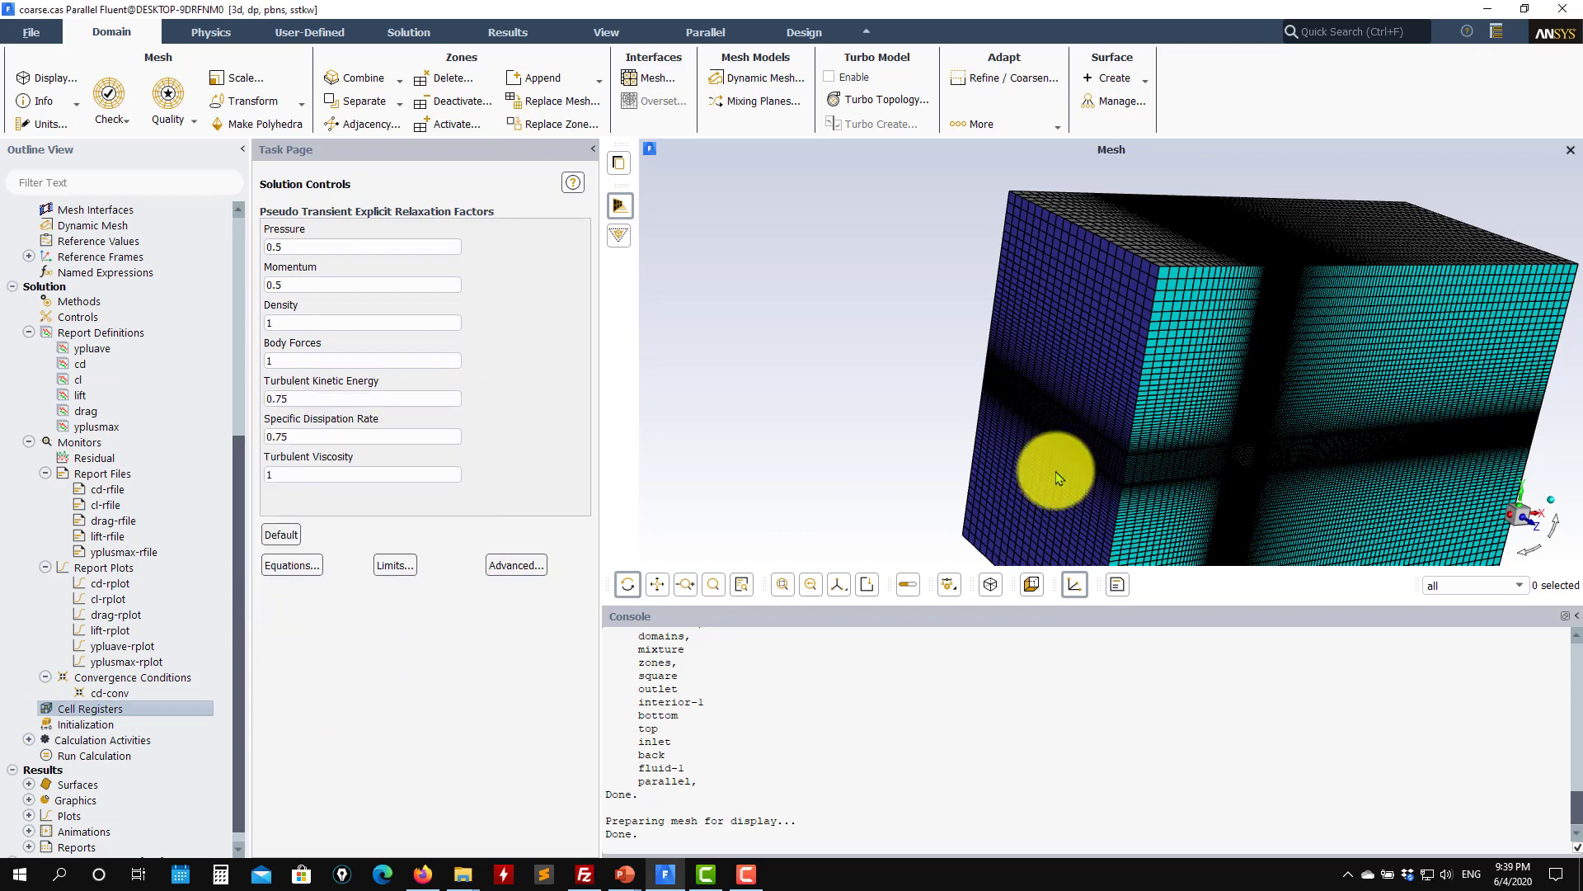
Initialize the solution with Standard Initialization, computing the initial values from the inlet.
left_click(87, 725)
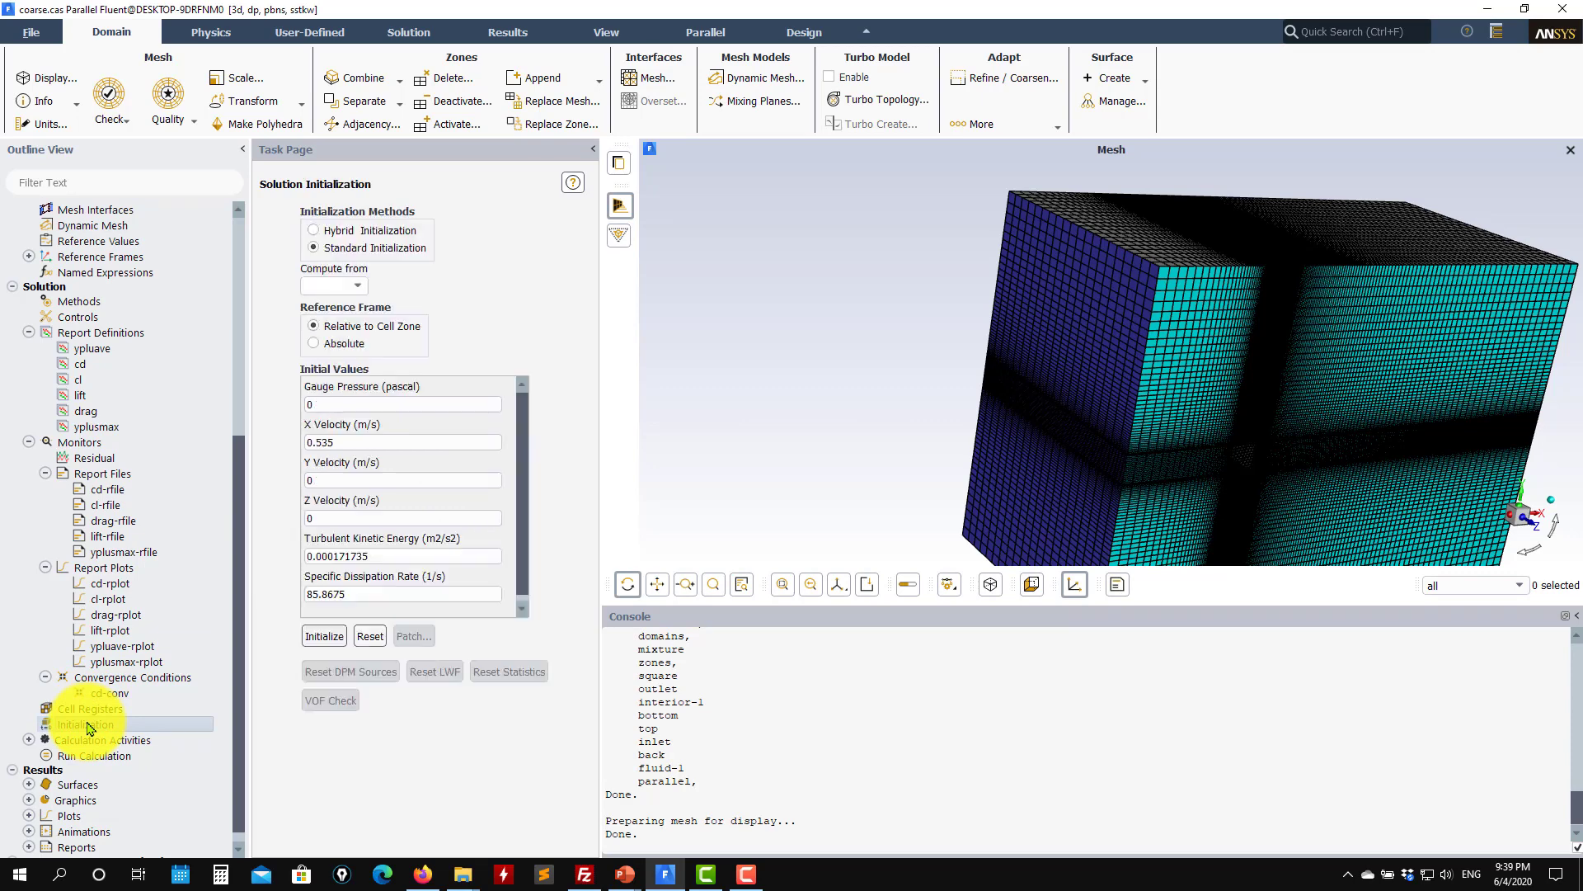
left_click(368, 287)
left_click(312, 300)
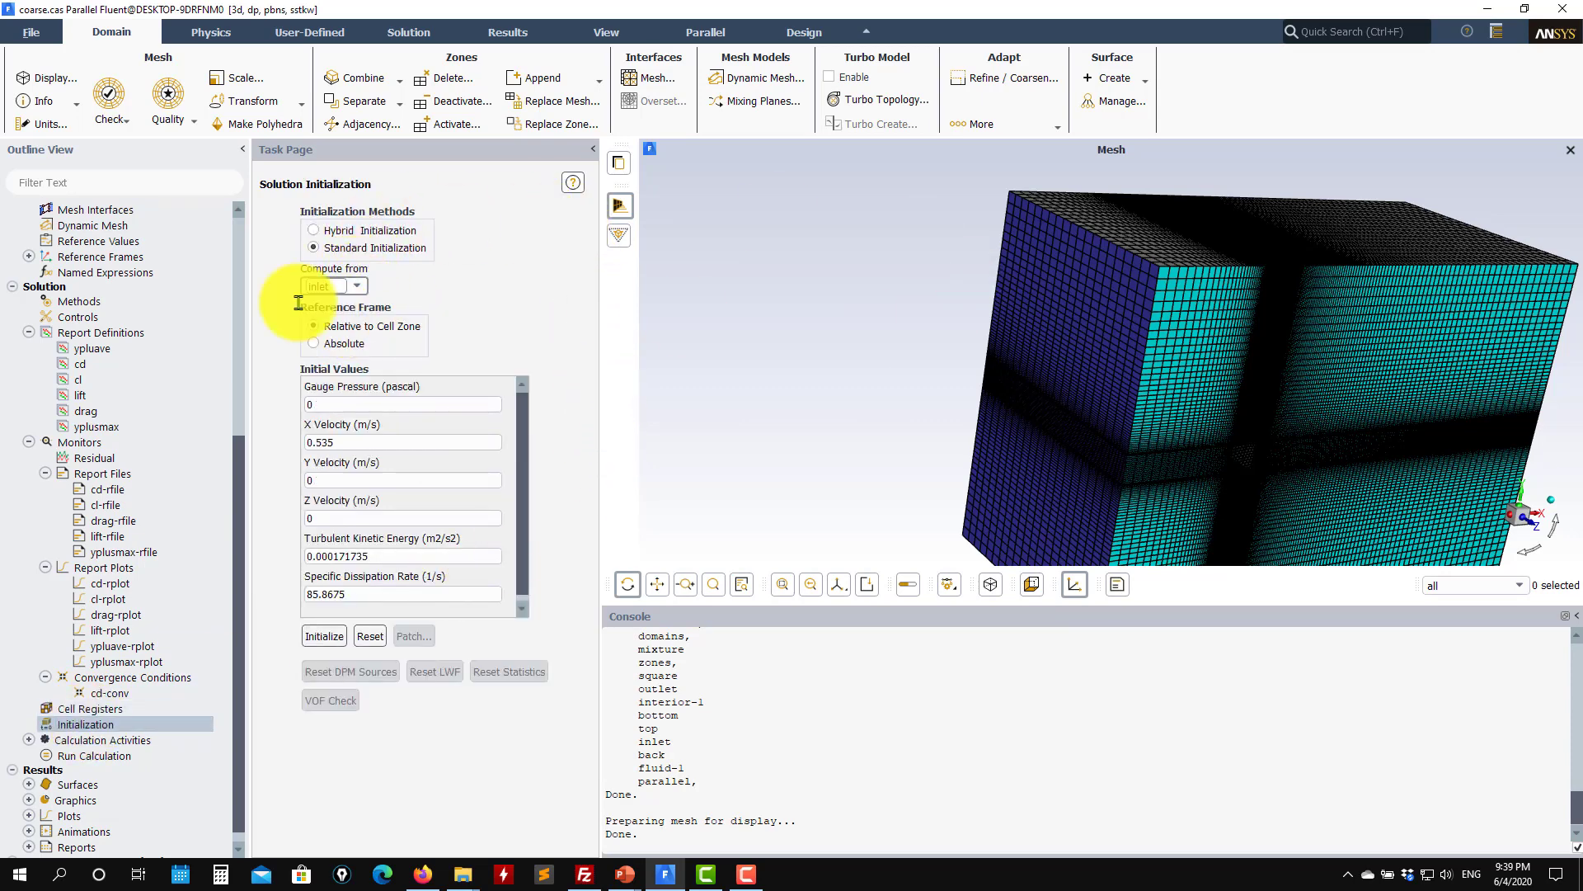
left_click_drag(911, 382, 696, 282)
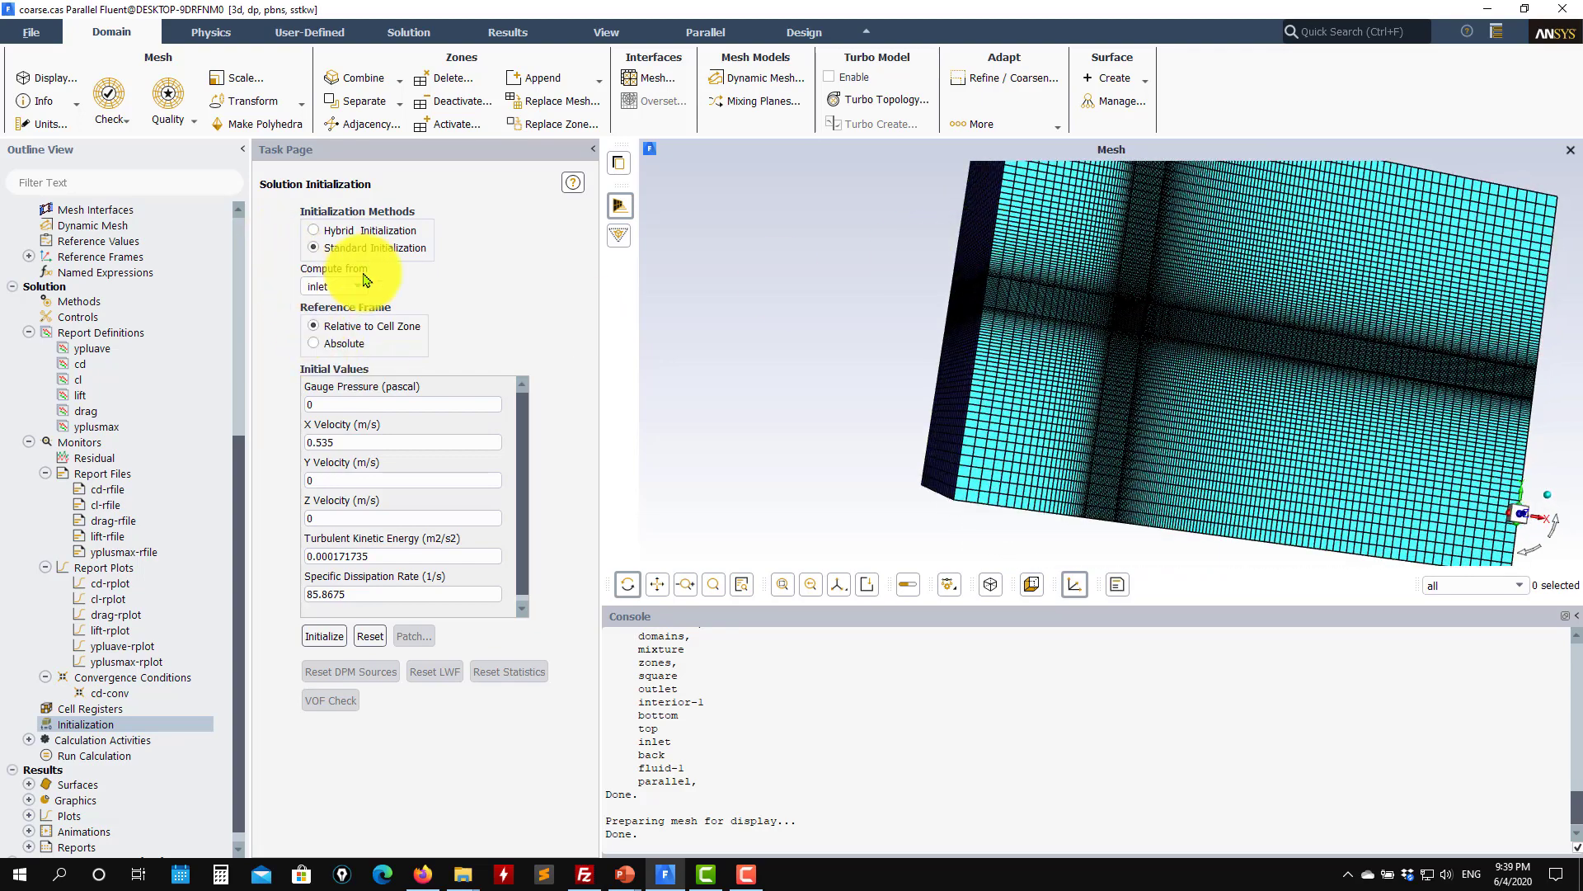
left_click_drag(982, 282, 1064, 325)
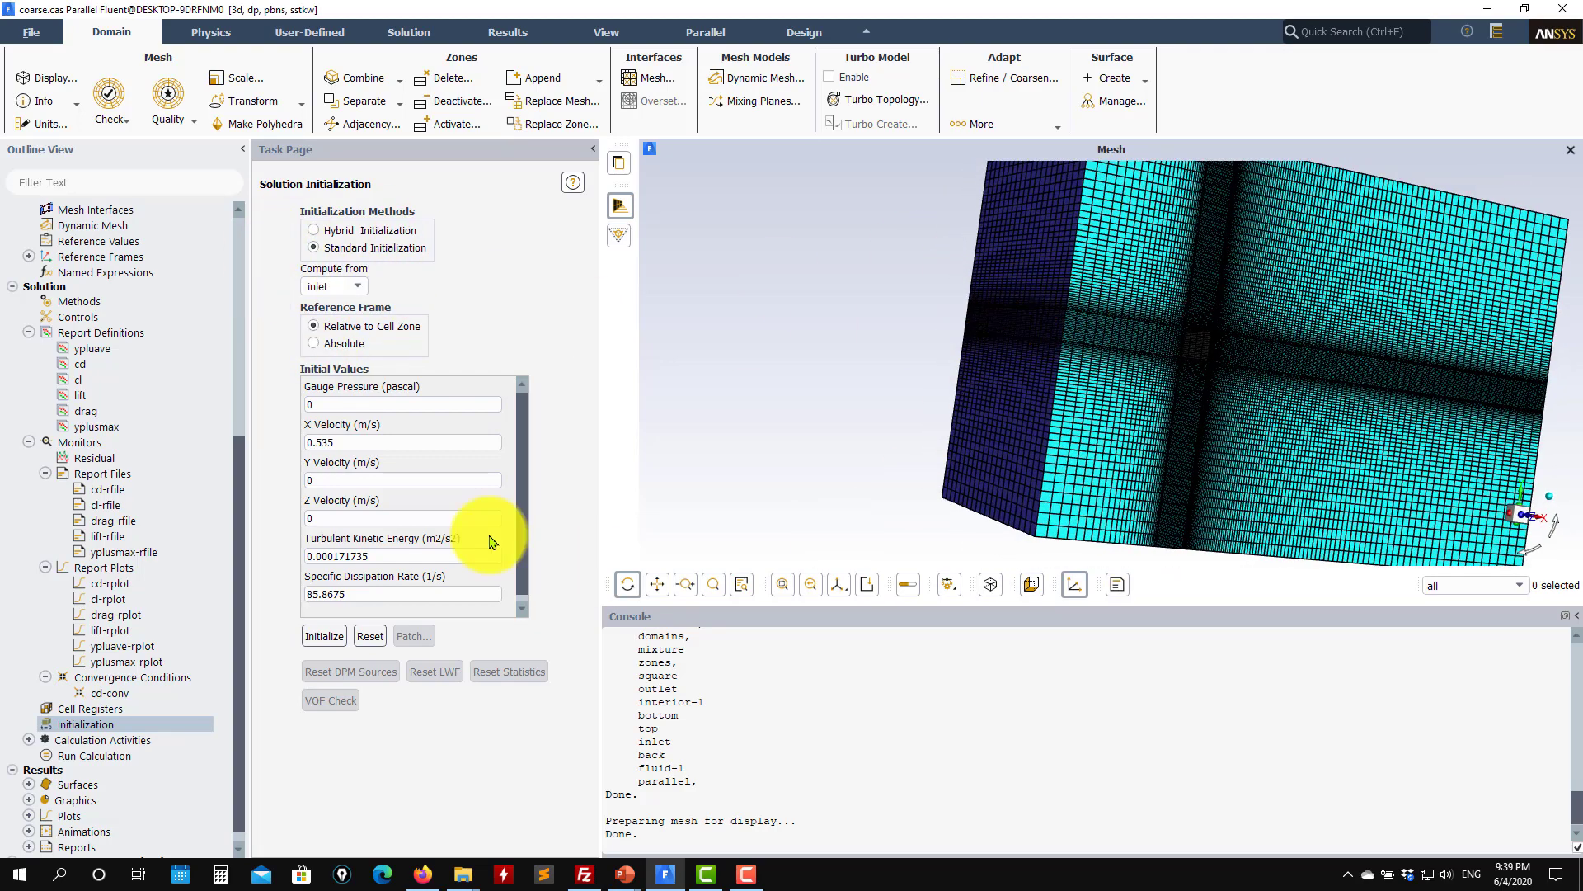
left_click(325, 637)
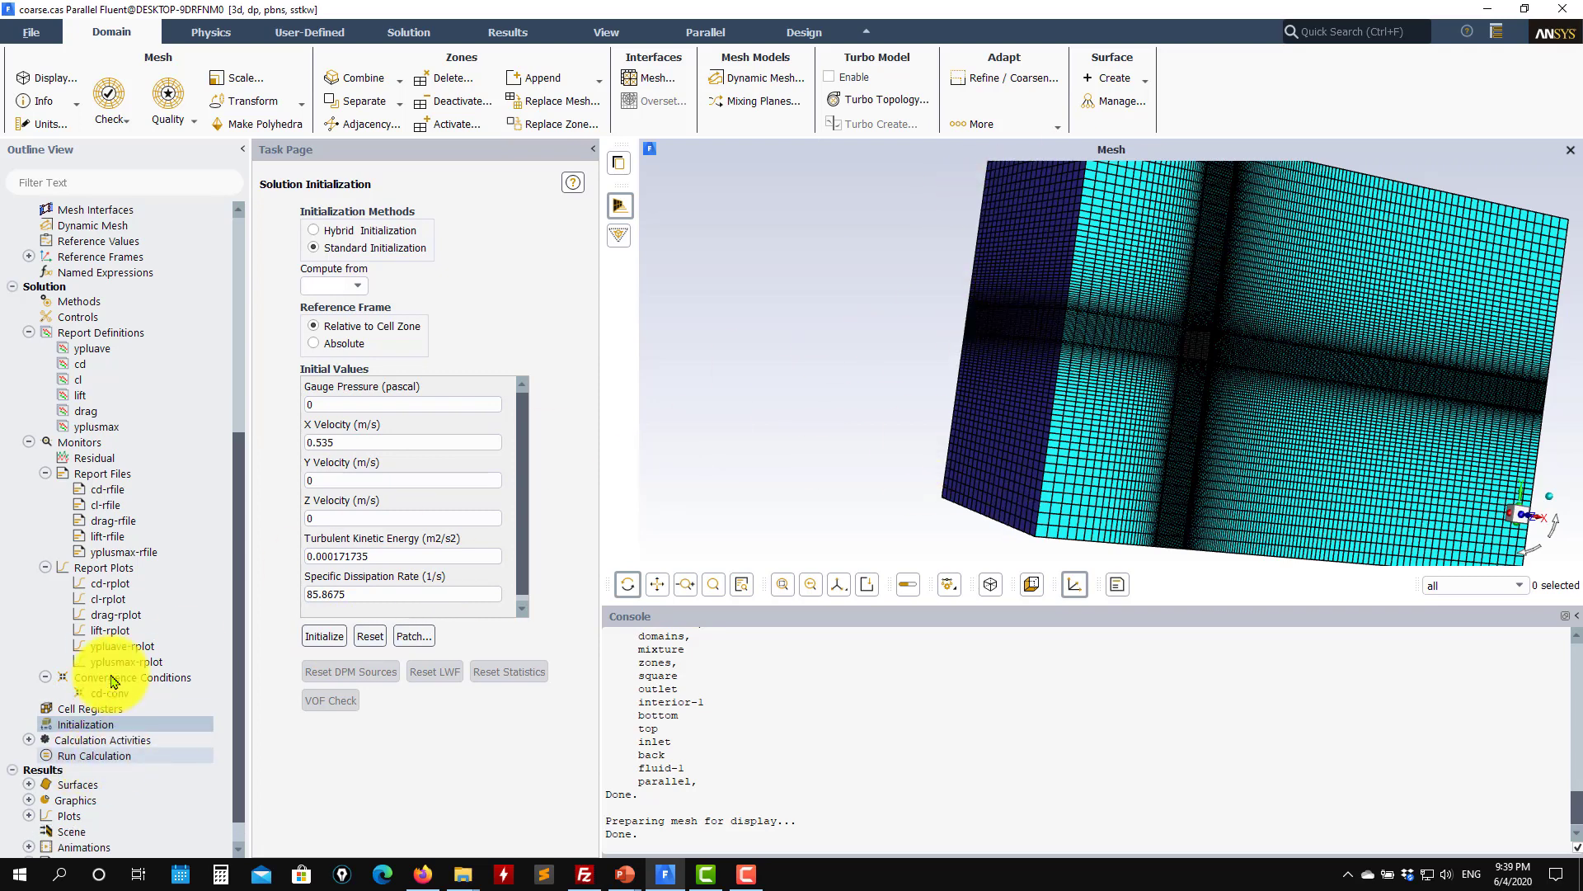
Write the case and data files to the RANS folder under the name coupled.
left_click(41, 41)
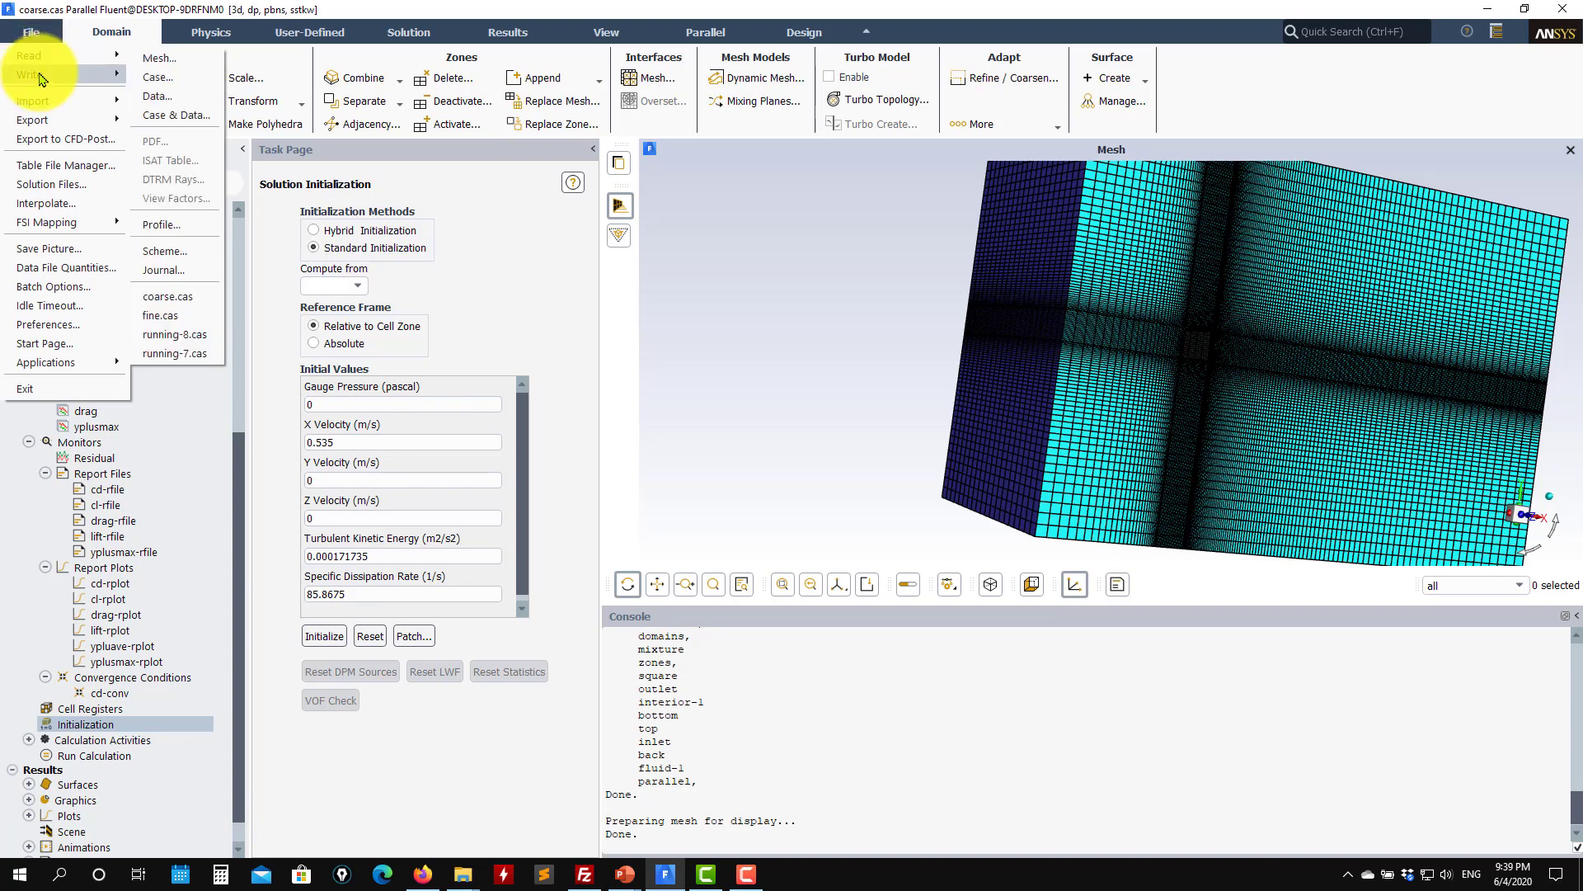
left_click(380, 235)
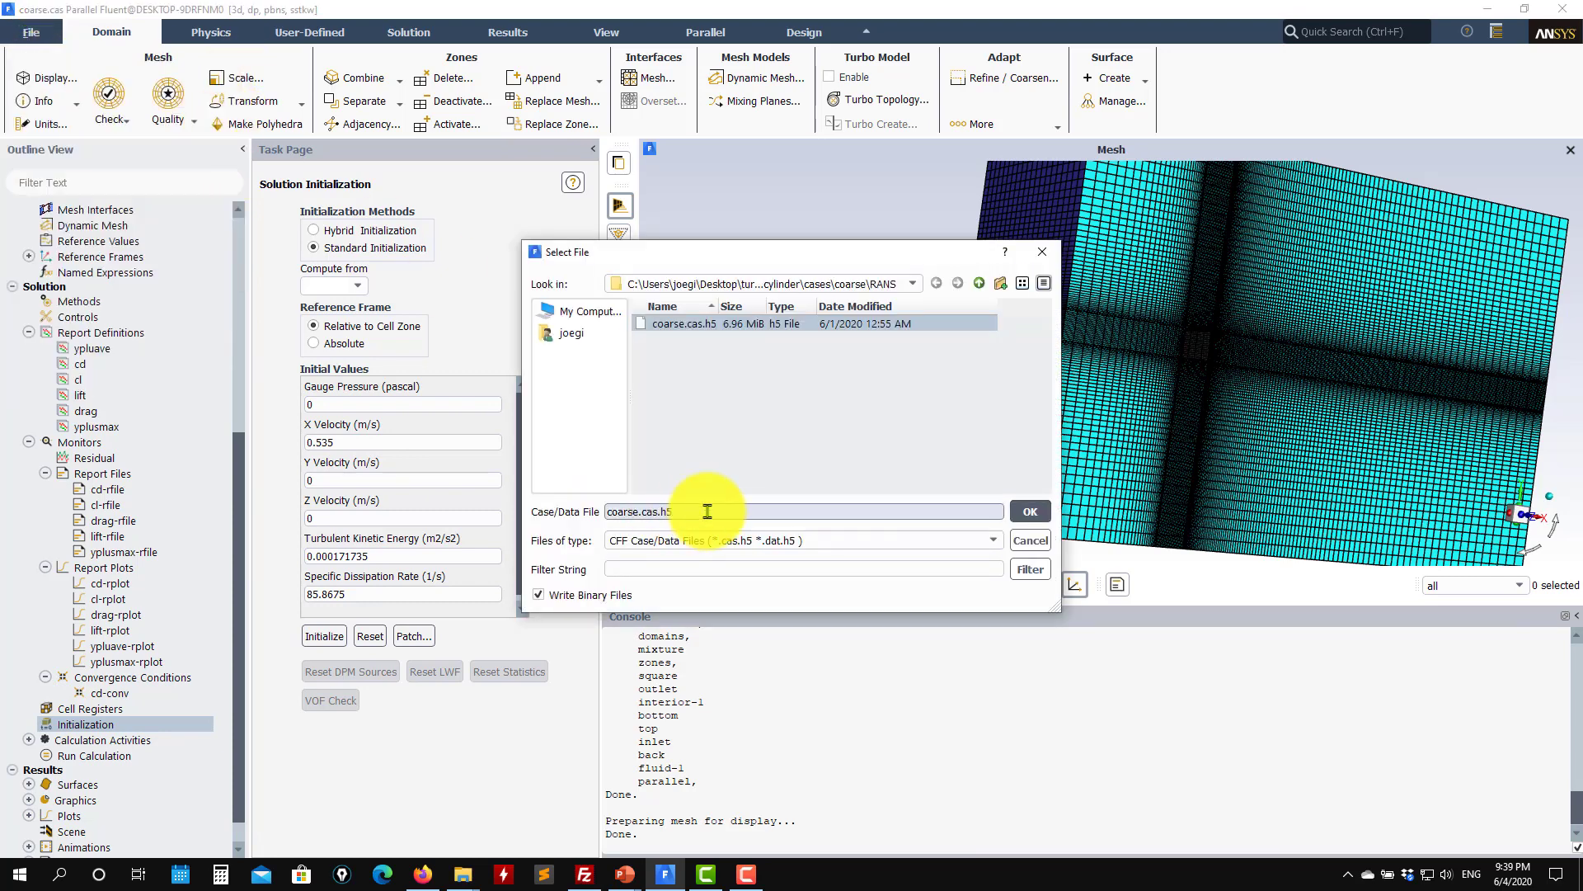
double_click(683, 511)
type("coupled")
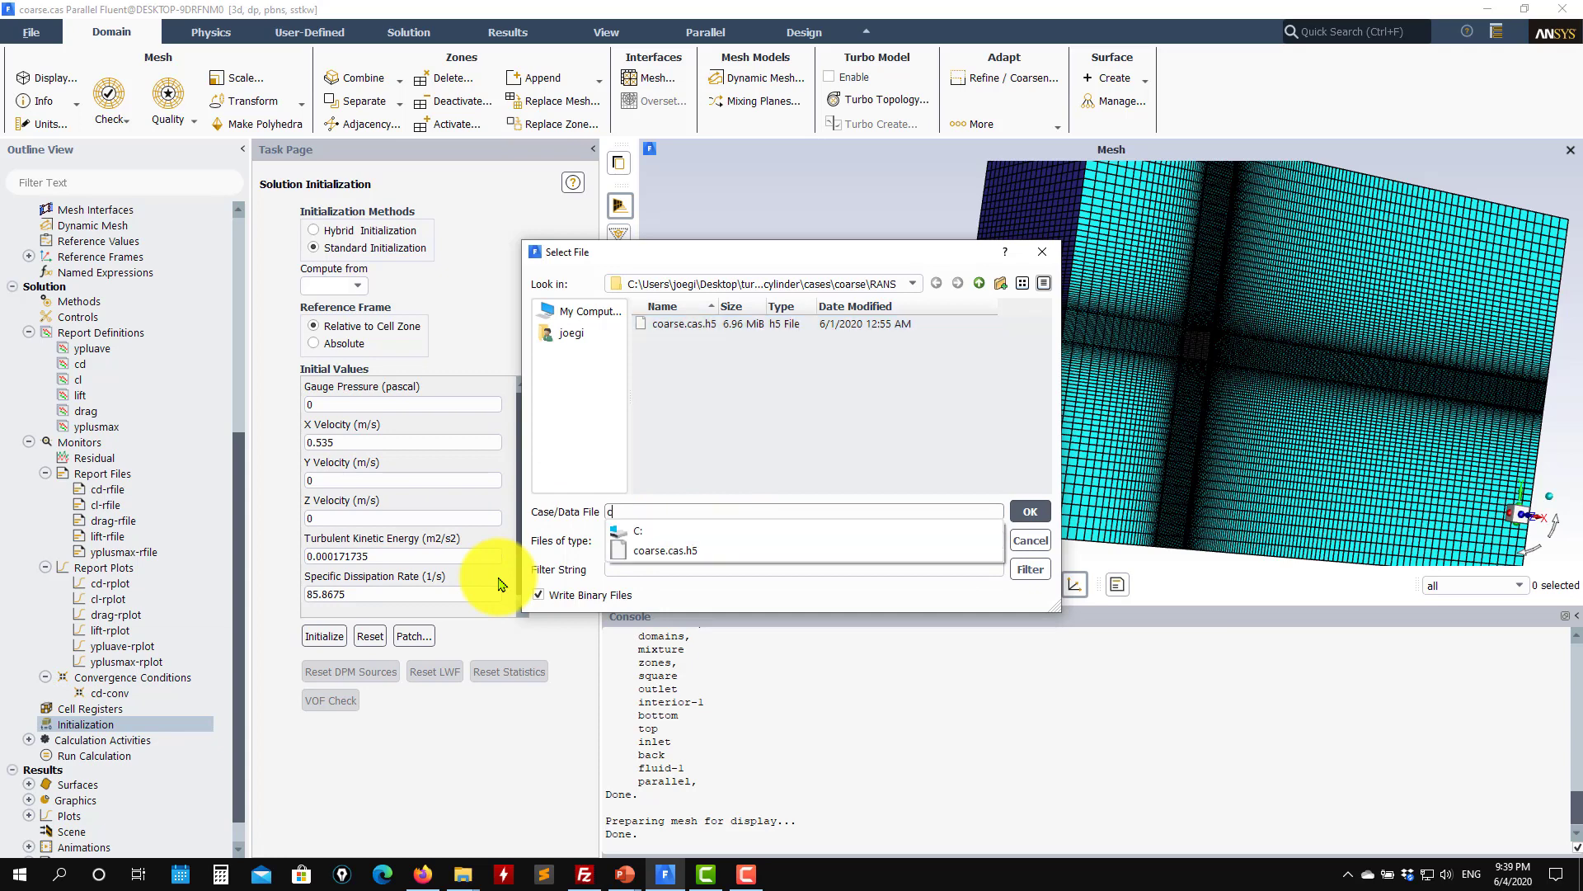
left_click(1030, 511)
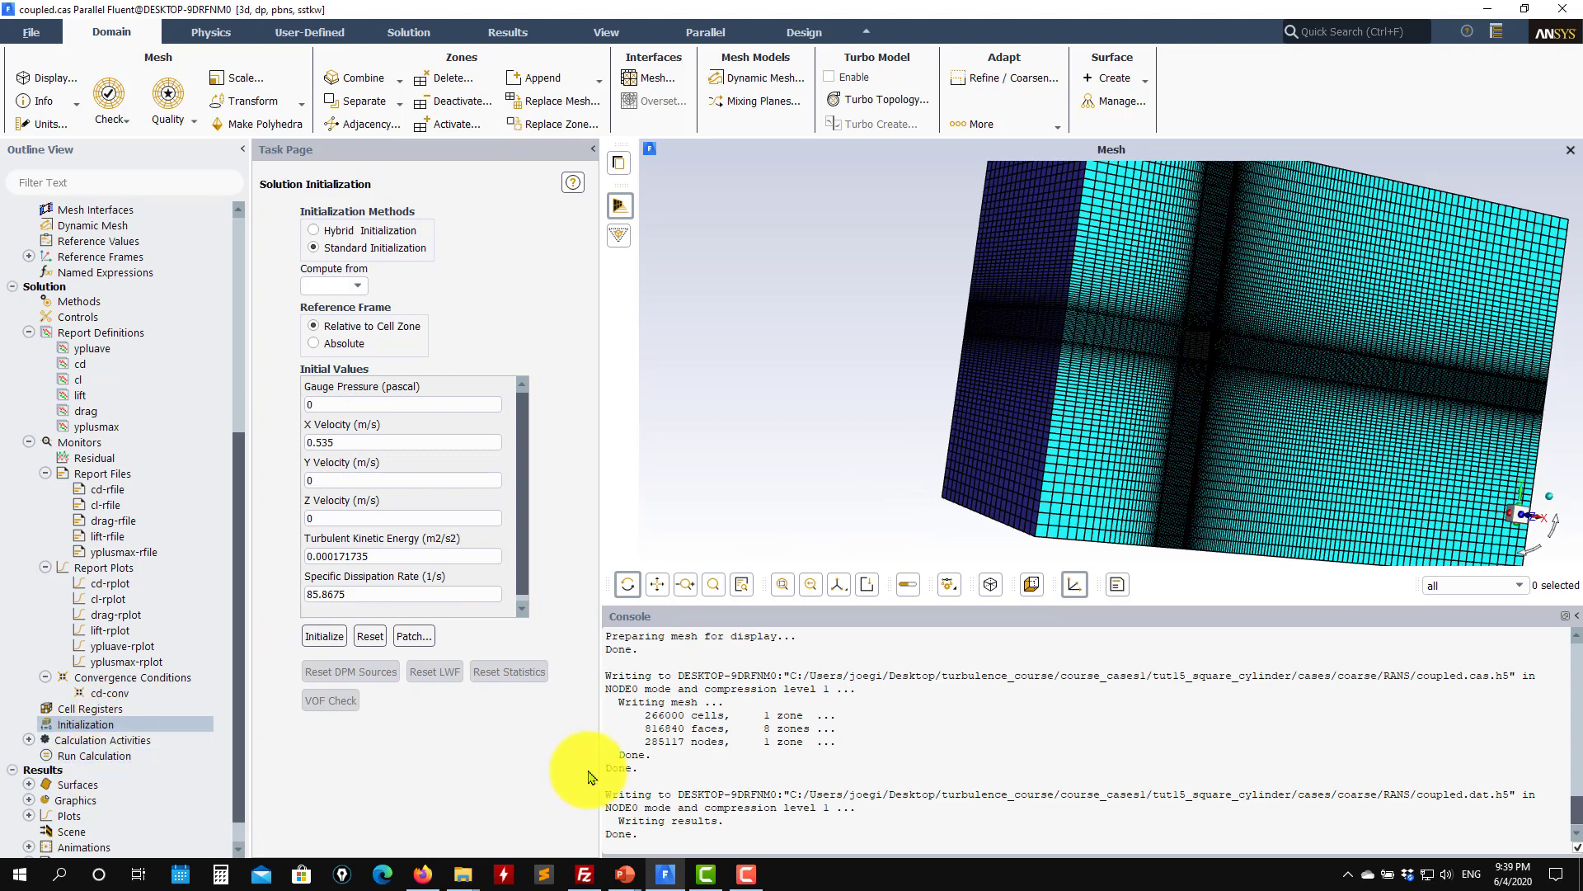
Examine the contour-1 definition, including its field variable and the surface list with lines, probes and sweep surfaces, and close it unchanged.
scroll(165, 474, "down", 1)
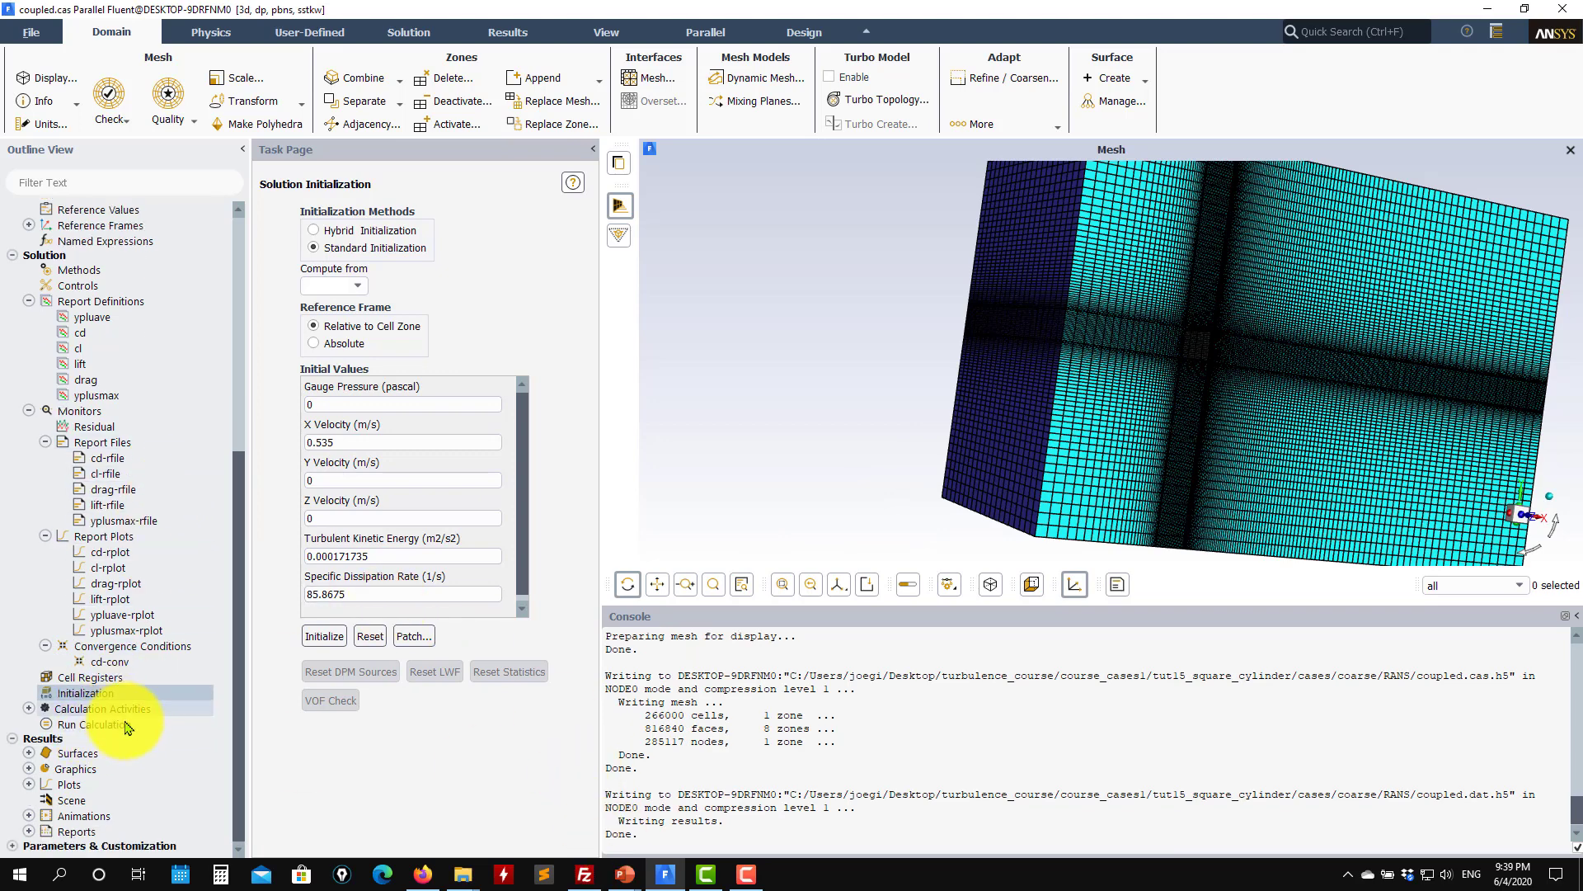
left_click(30, 770)
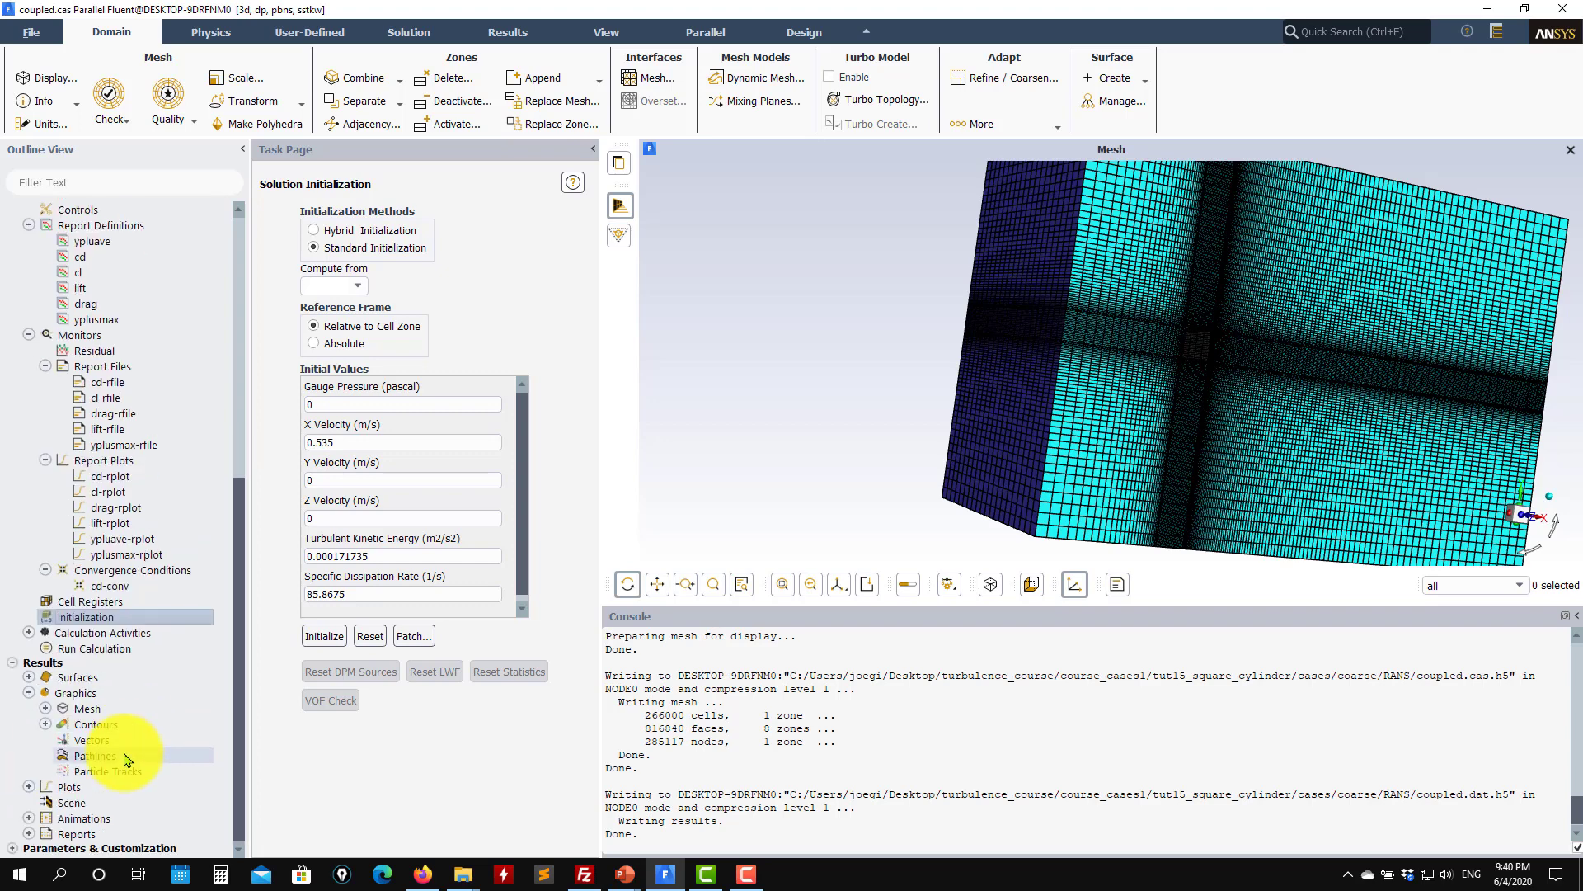
left_click(46, 724)
double_click(141, 745)
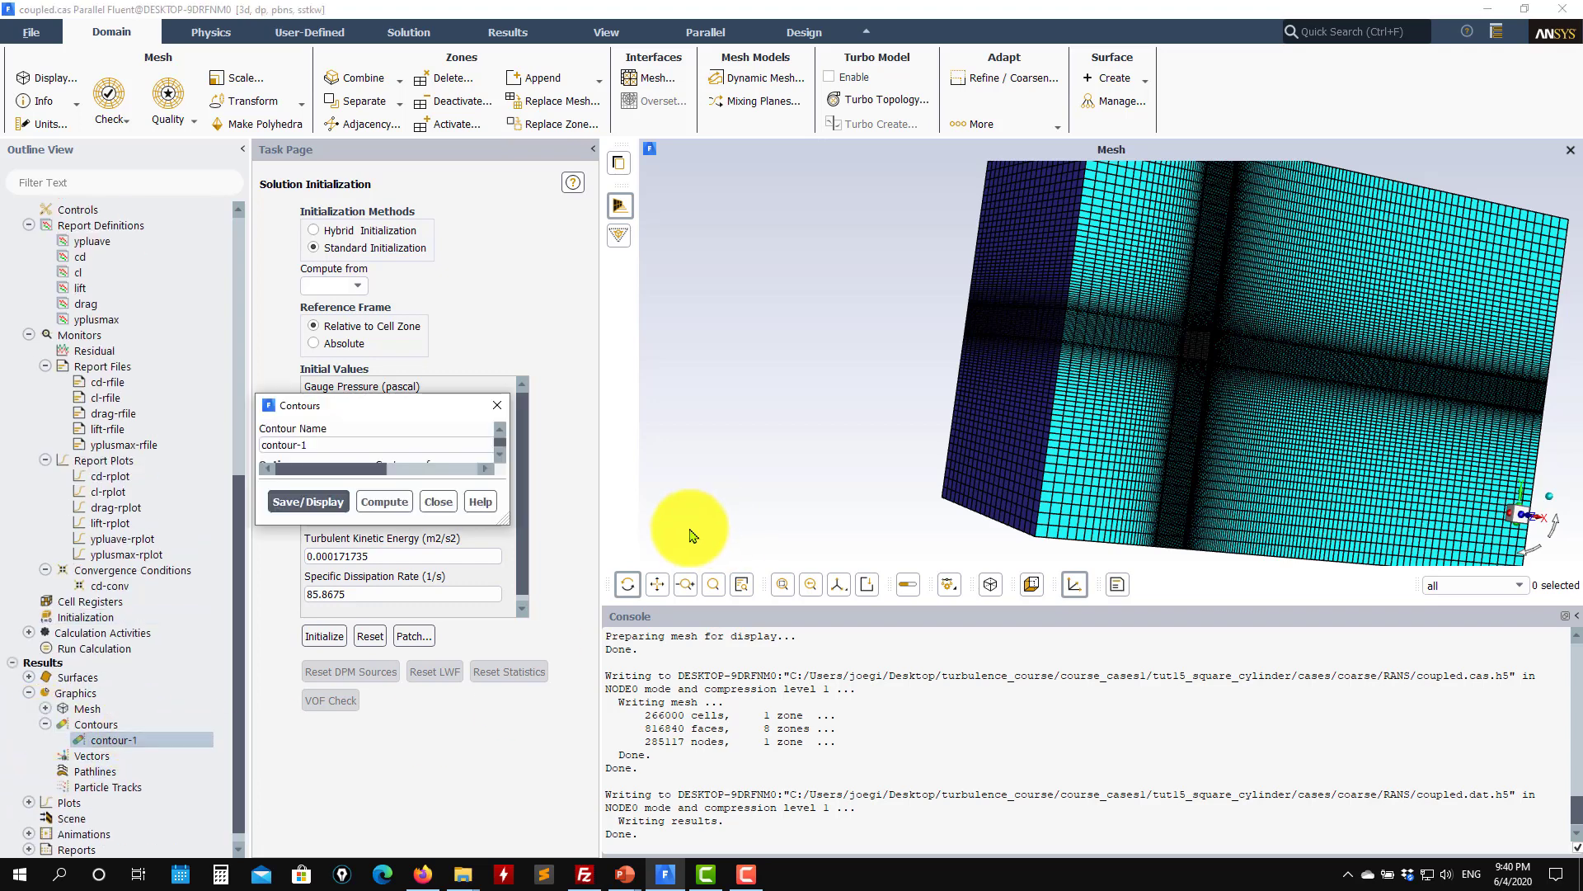
scroll(537, 654, "down", 5)
scroll(470, 601, "up", 3)
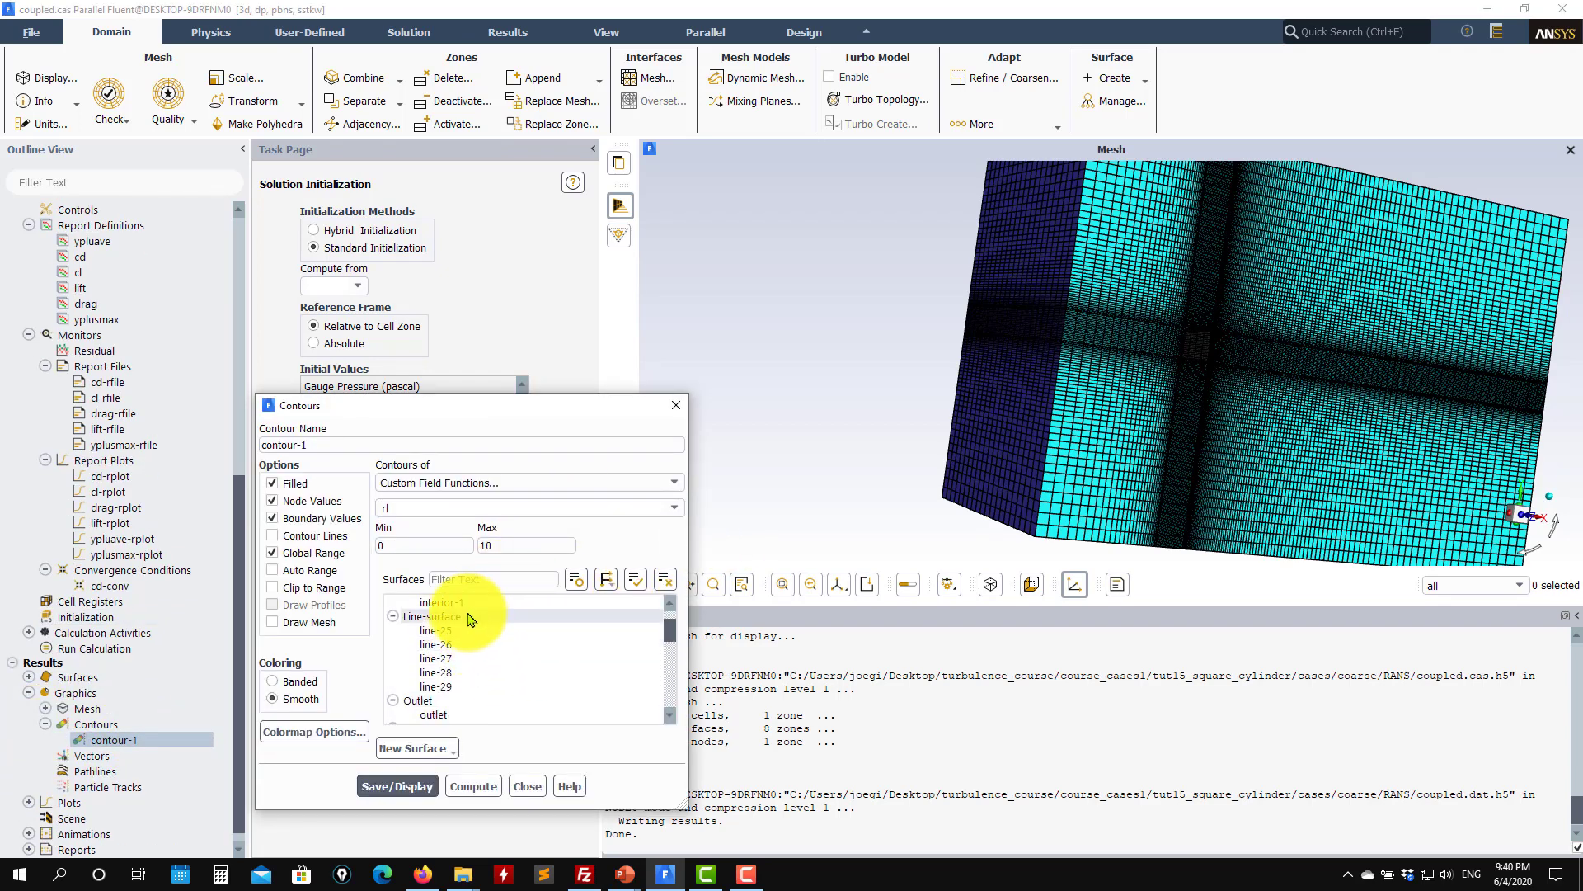
scroll(470, 646, "down", 3)
scroll(470, 608, "up", 3)
scroll(469, 642, "down", 3)
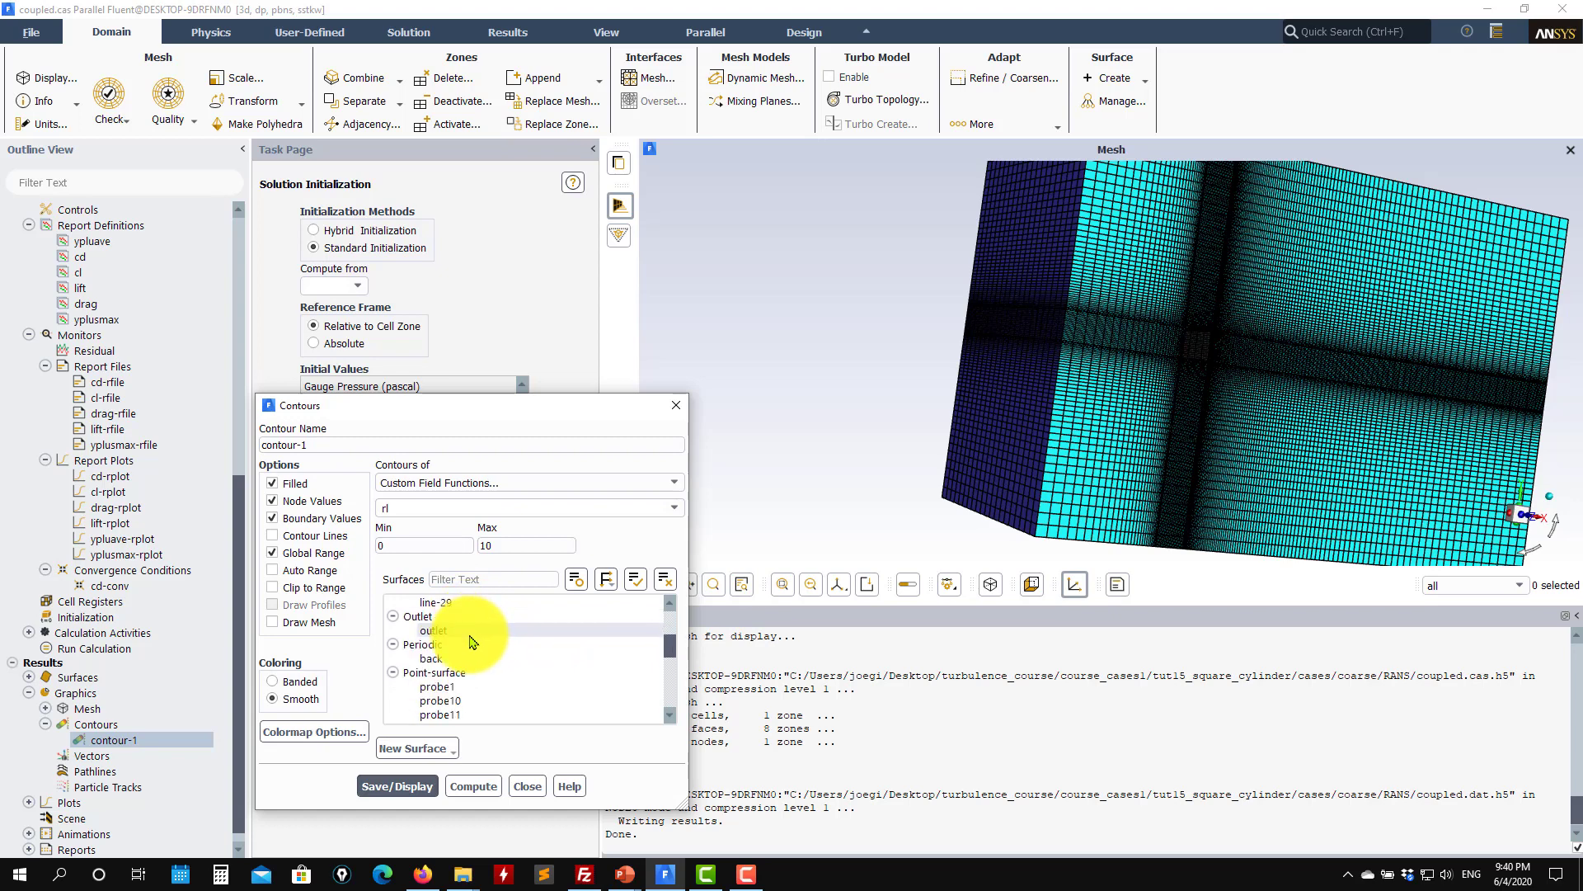
scroll(473, 642, "down", 5)
scroll(455, 689, "up", 2)
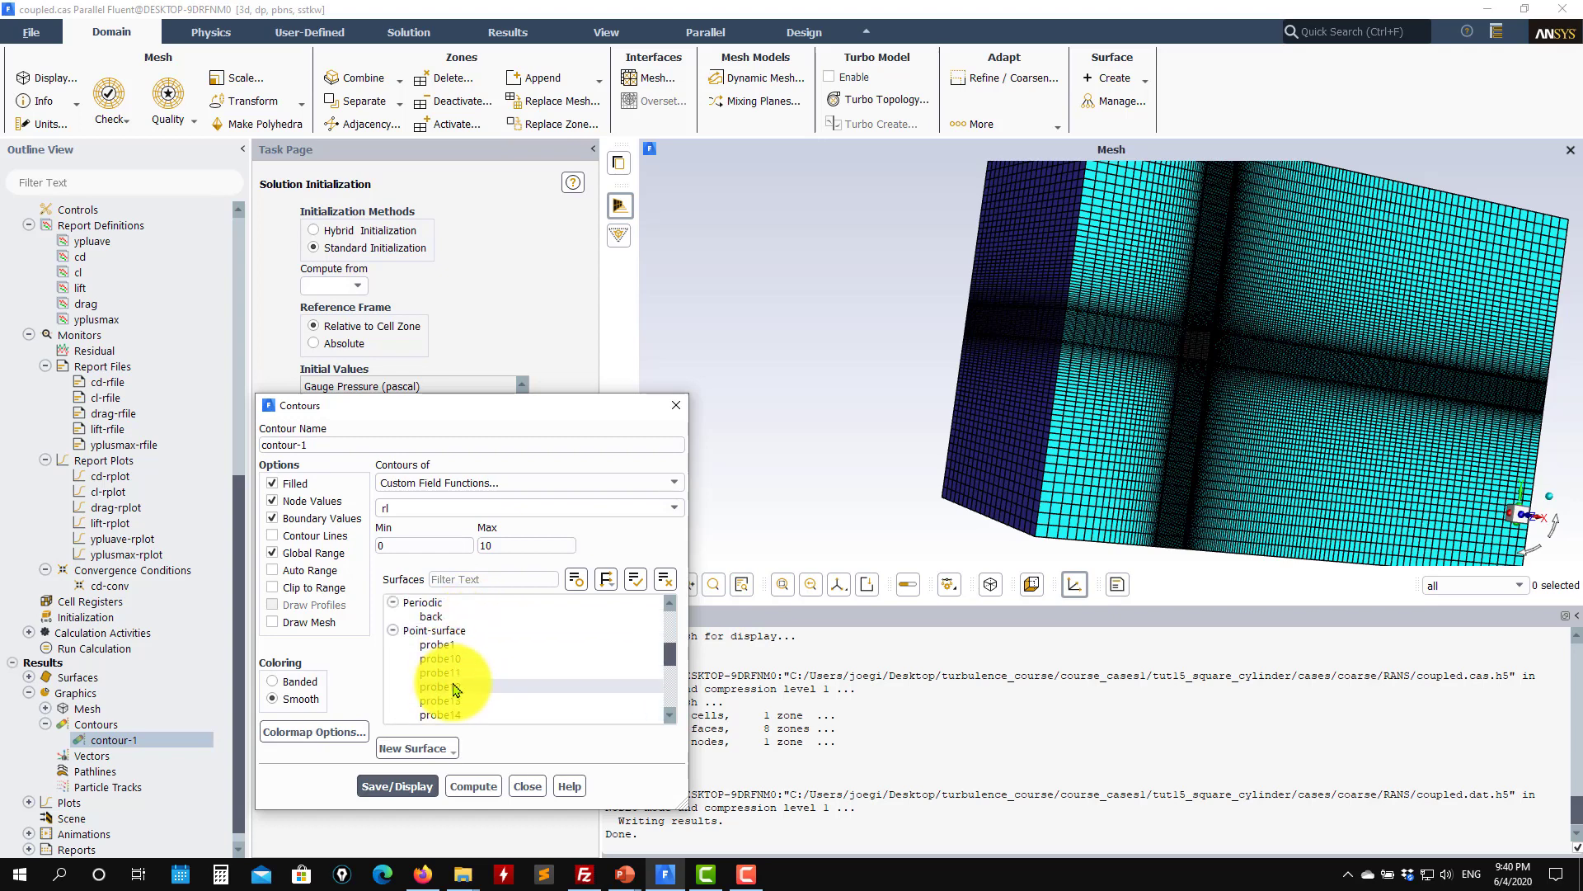
scroll(454, 689, "down", 1)
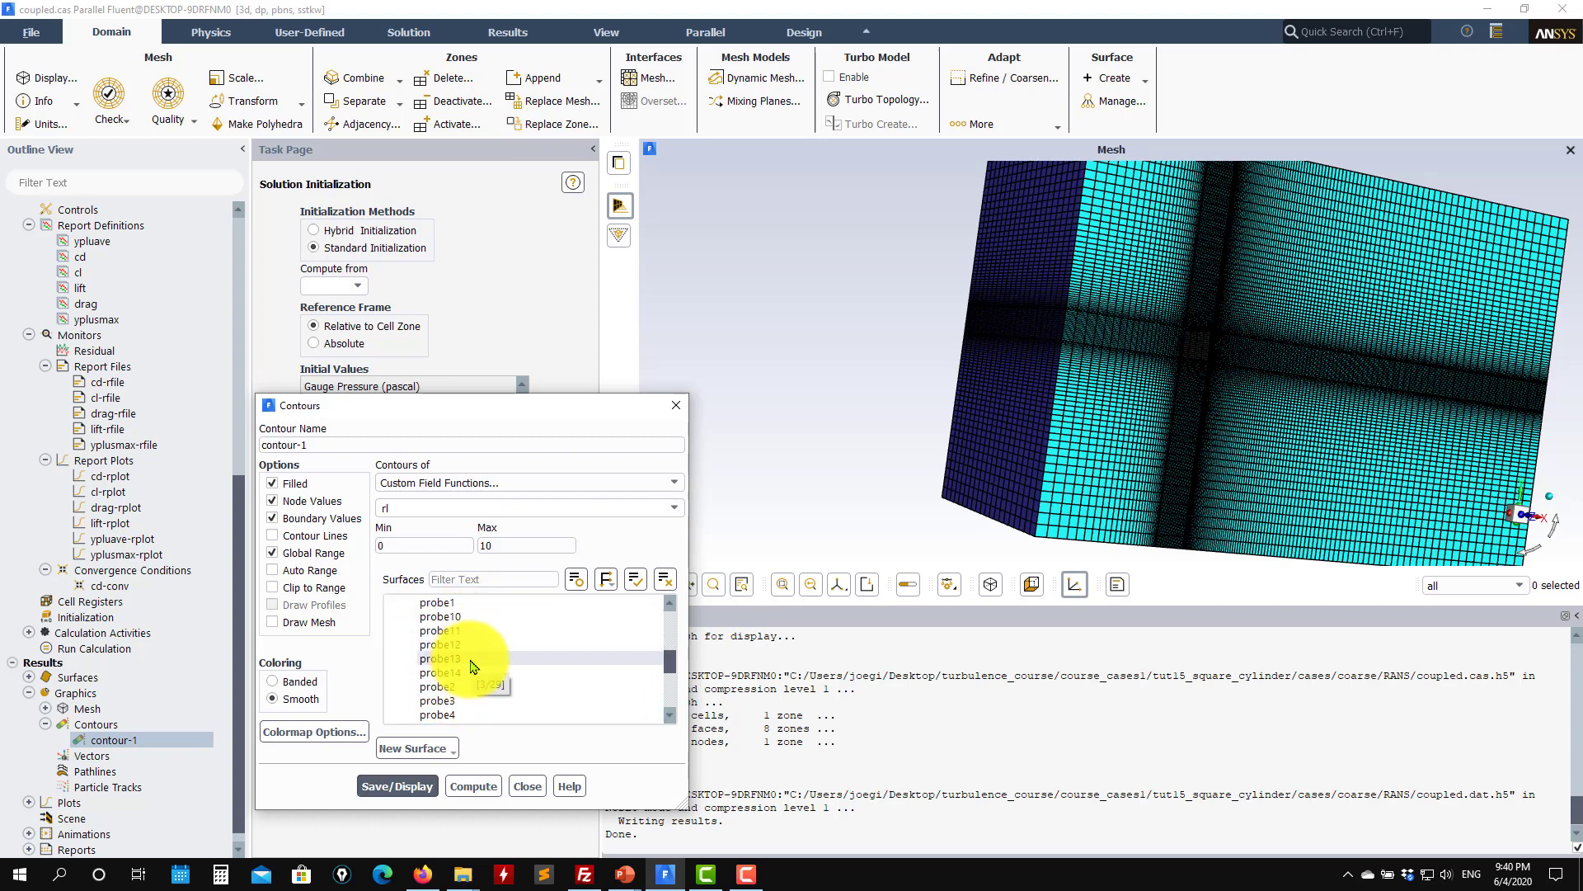
scroll(470, 672, "up", 2)
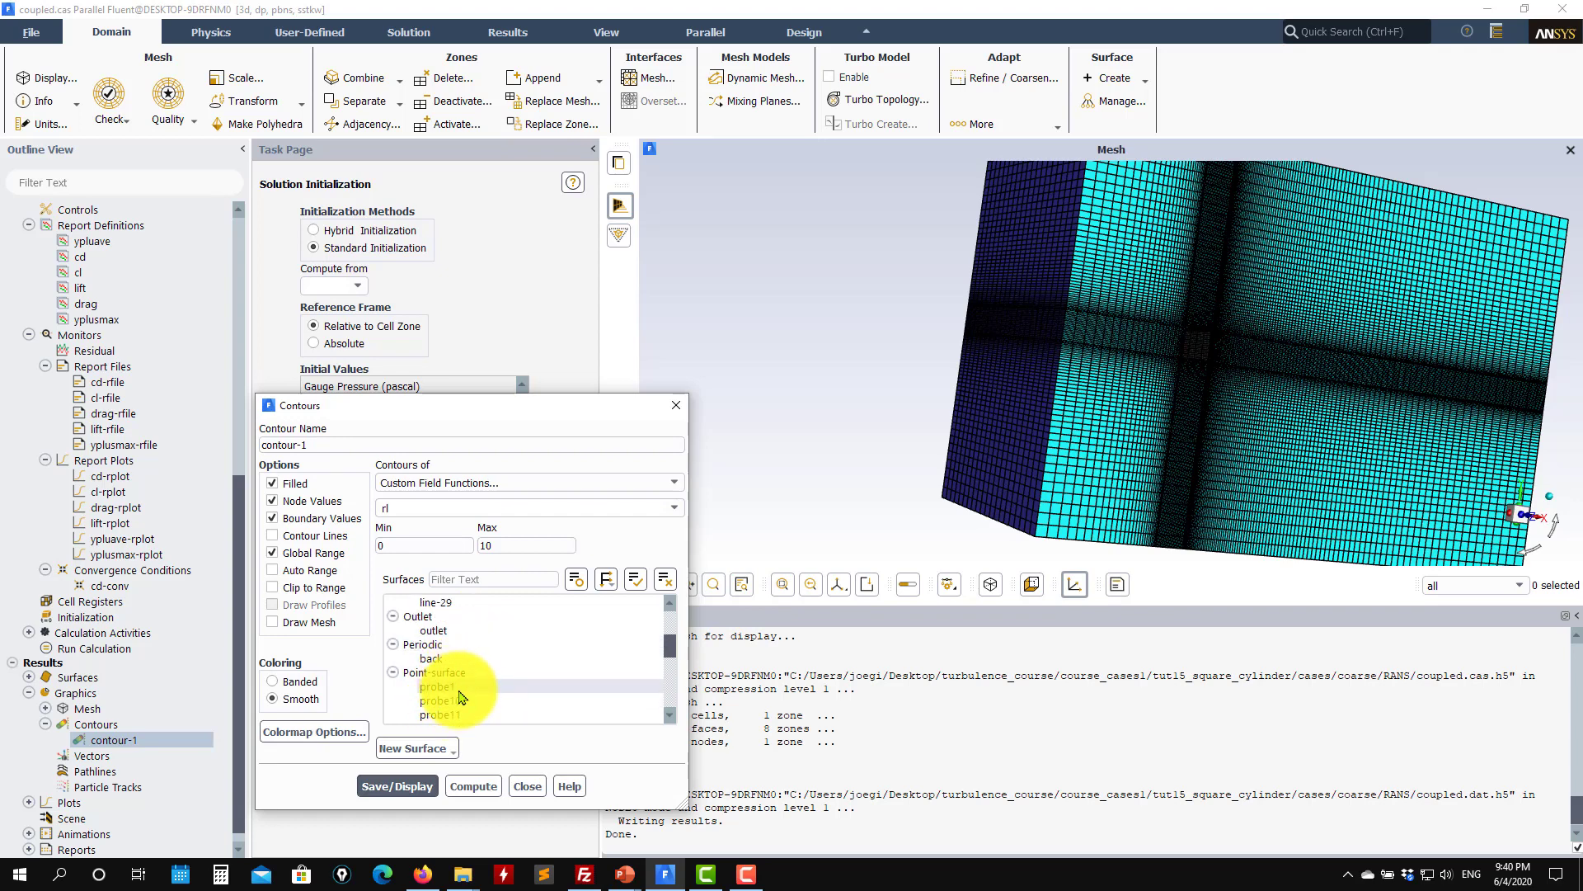
scroll(460, 697, "down", 4)
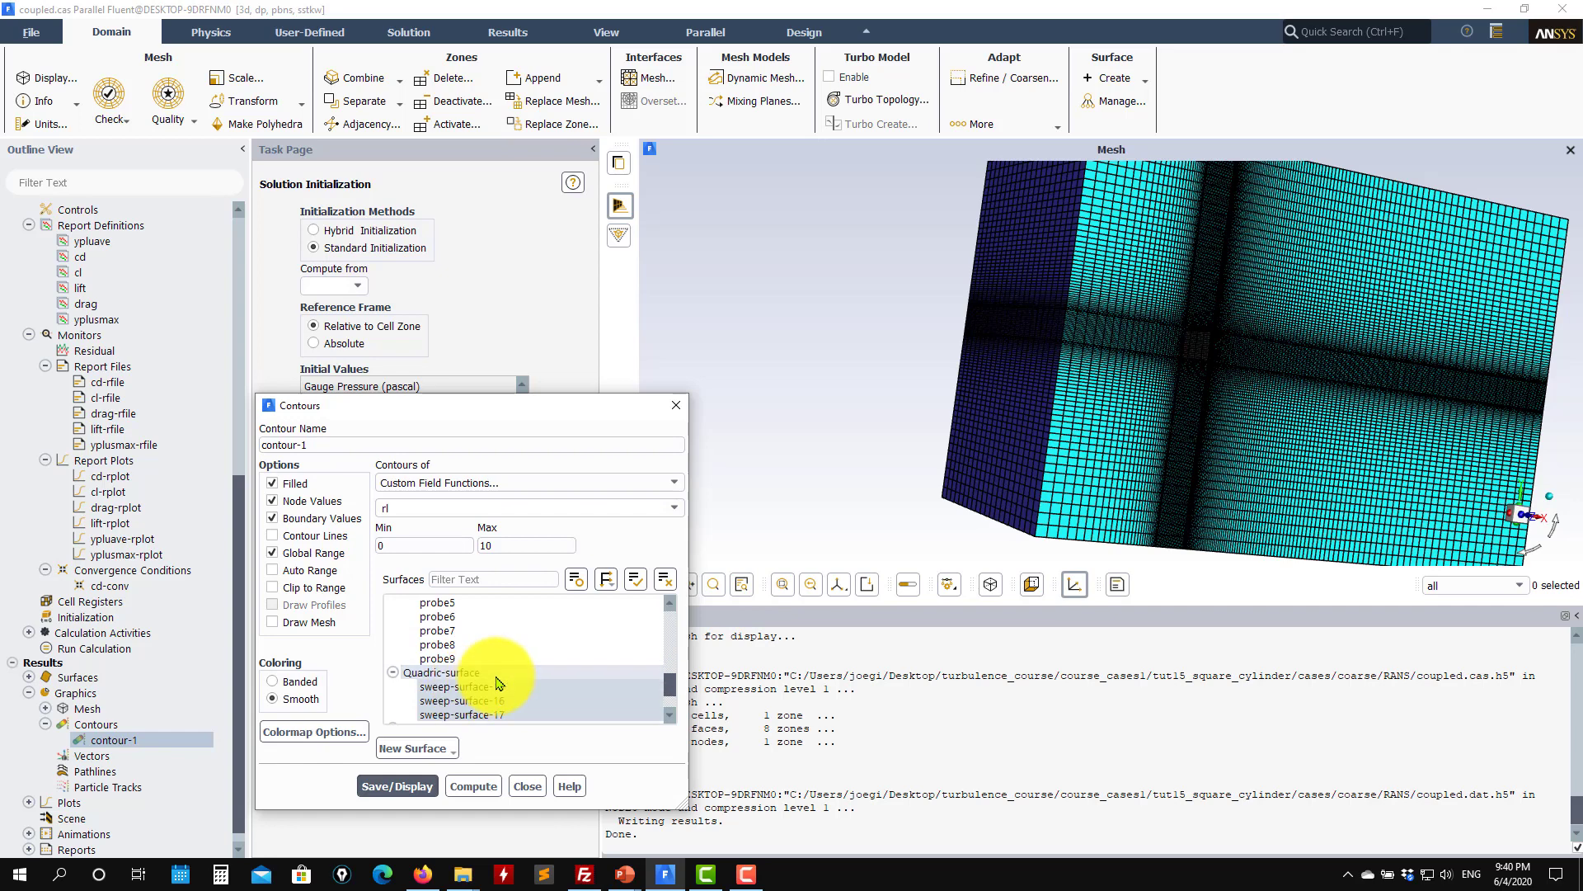
left_click(525, 788)
Examine the definitions of the custom field functions l0 and rl, and close them unchanged.
scroll(103, 834, "down", 1)
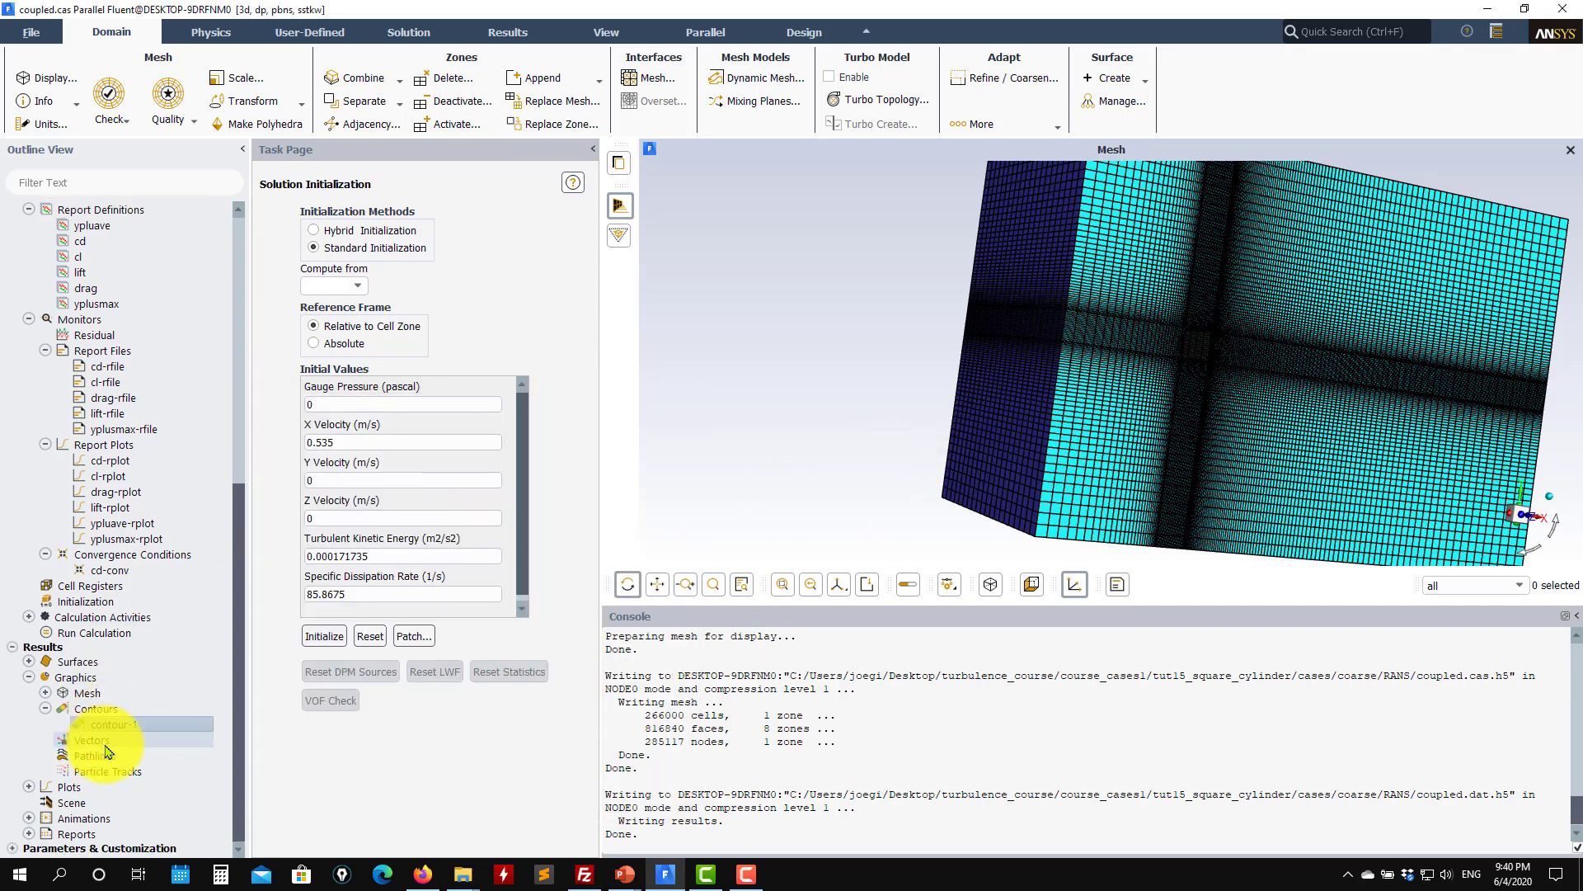
double_click(32, 848)
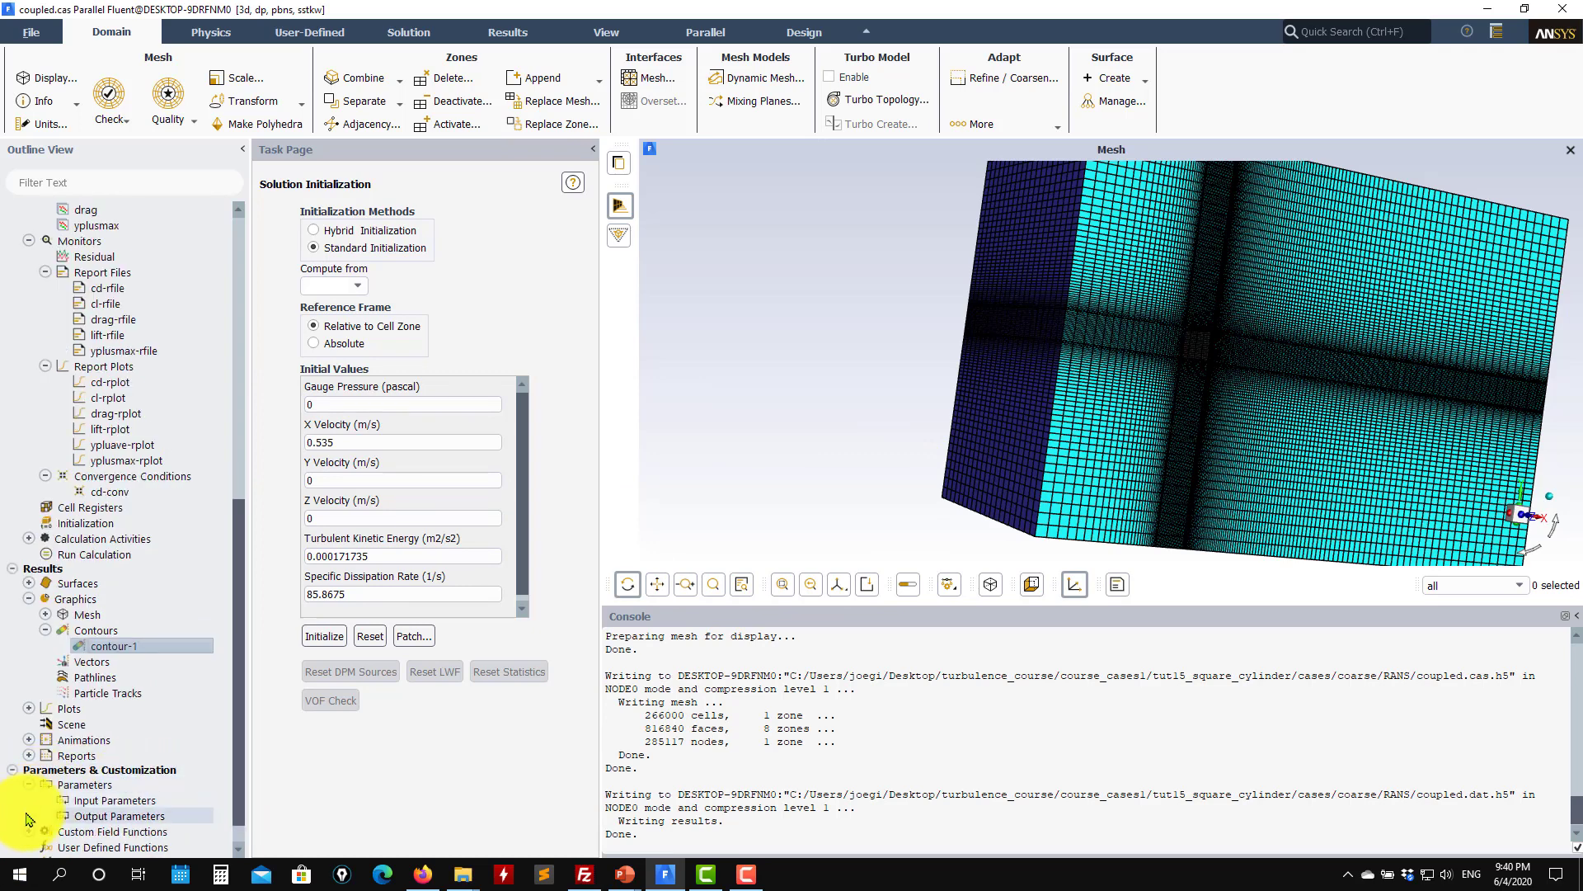
left_click(30, 784)
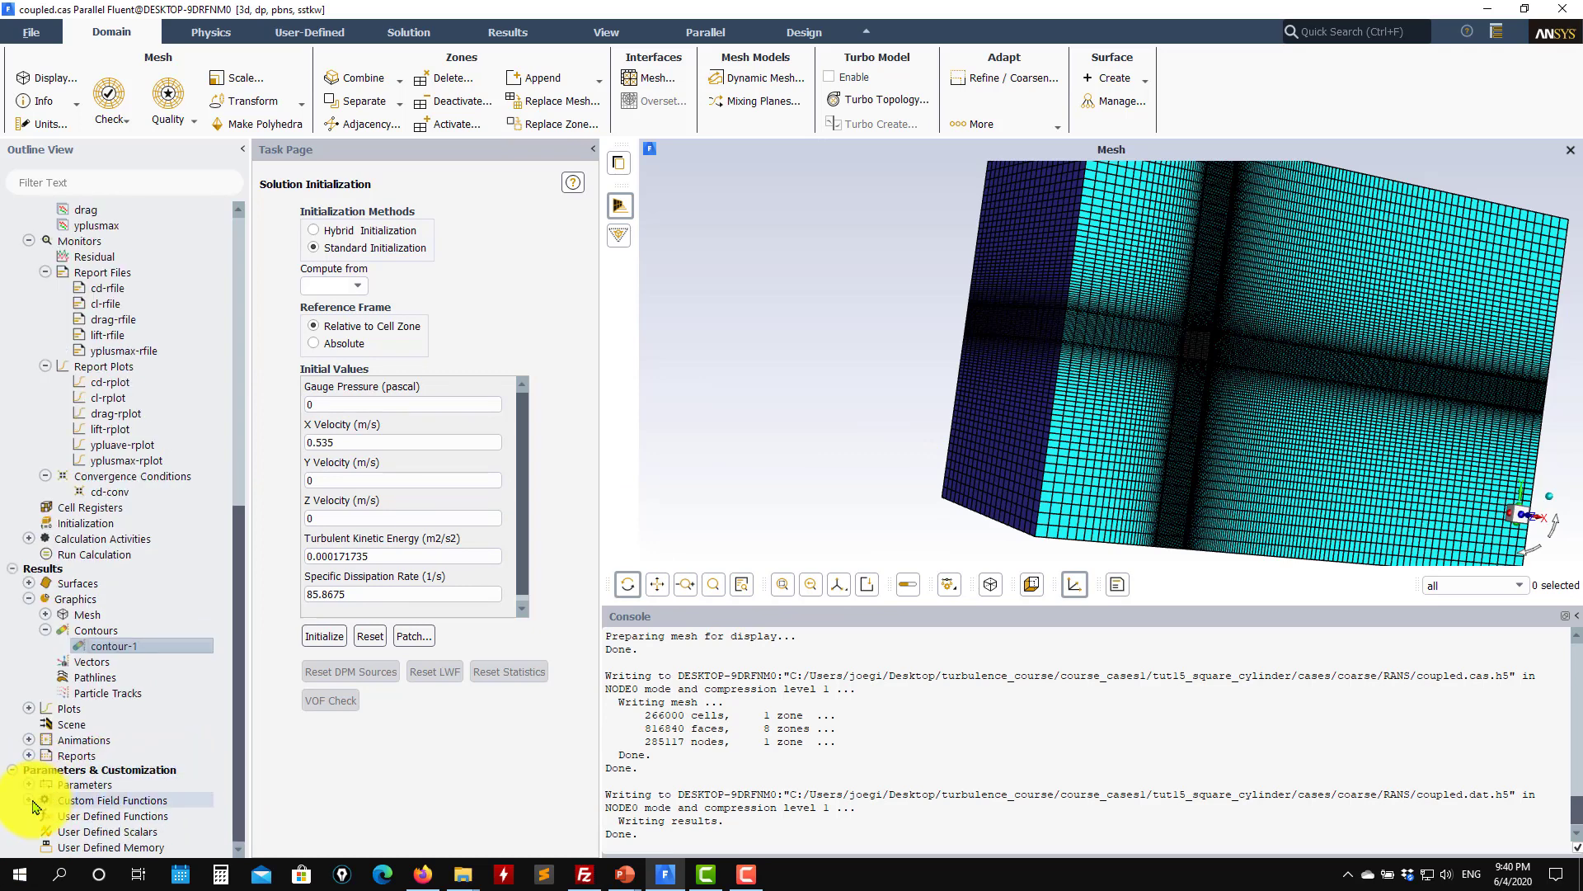
left_click(31, 802)
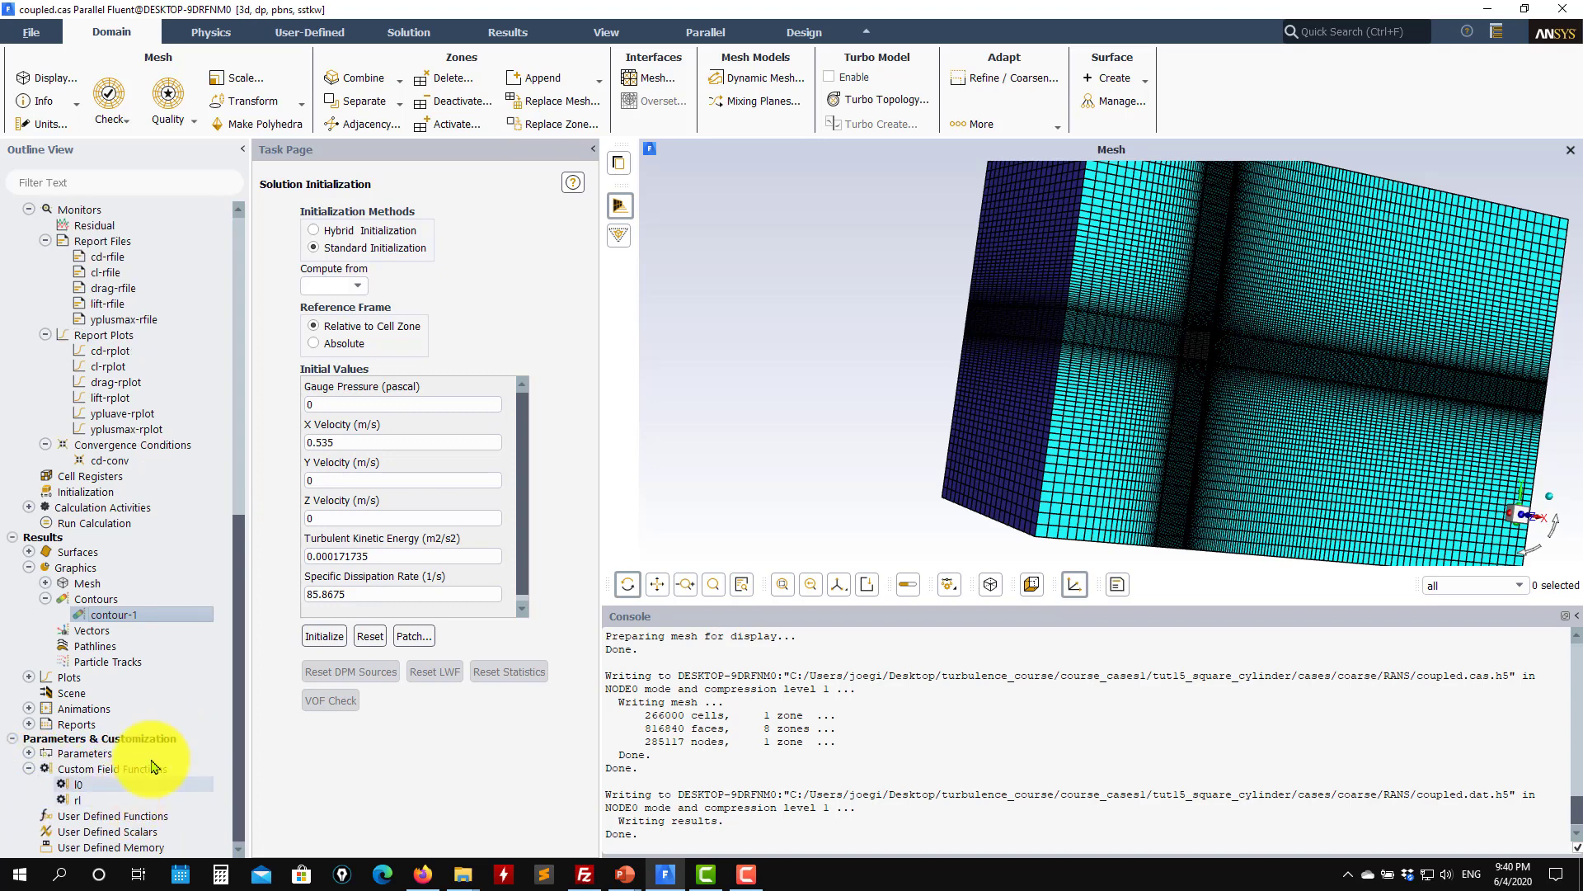
double_click(82, 769)
right_click(82, 801)
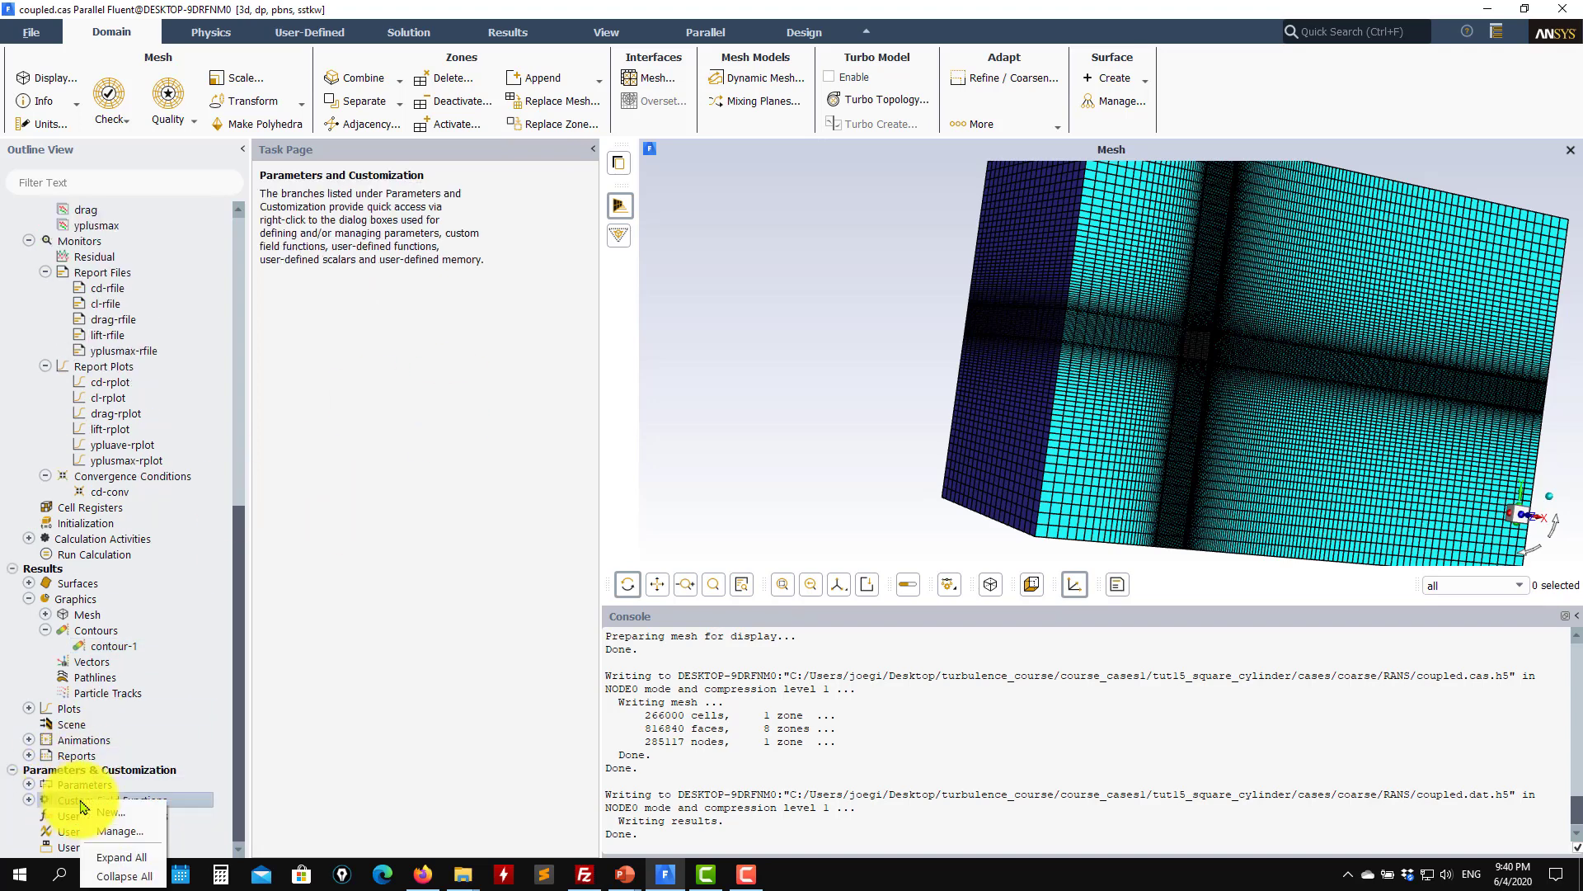
left_click(120, 830)
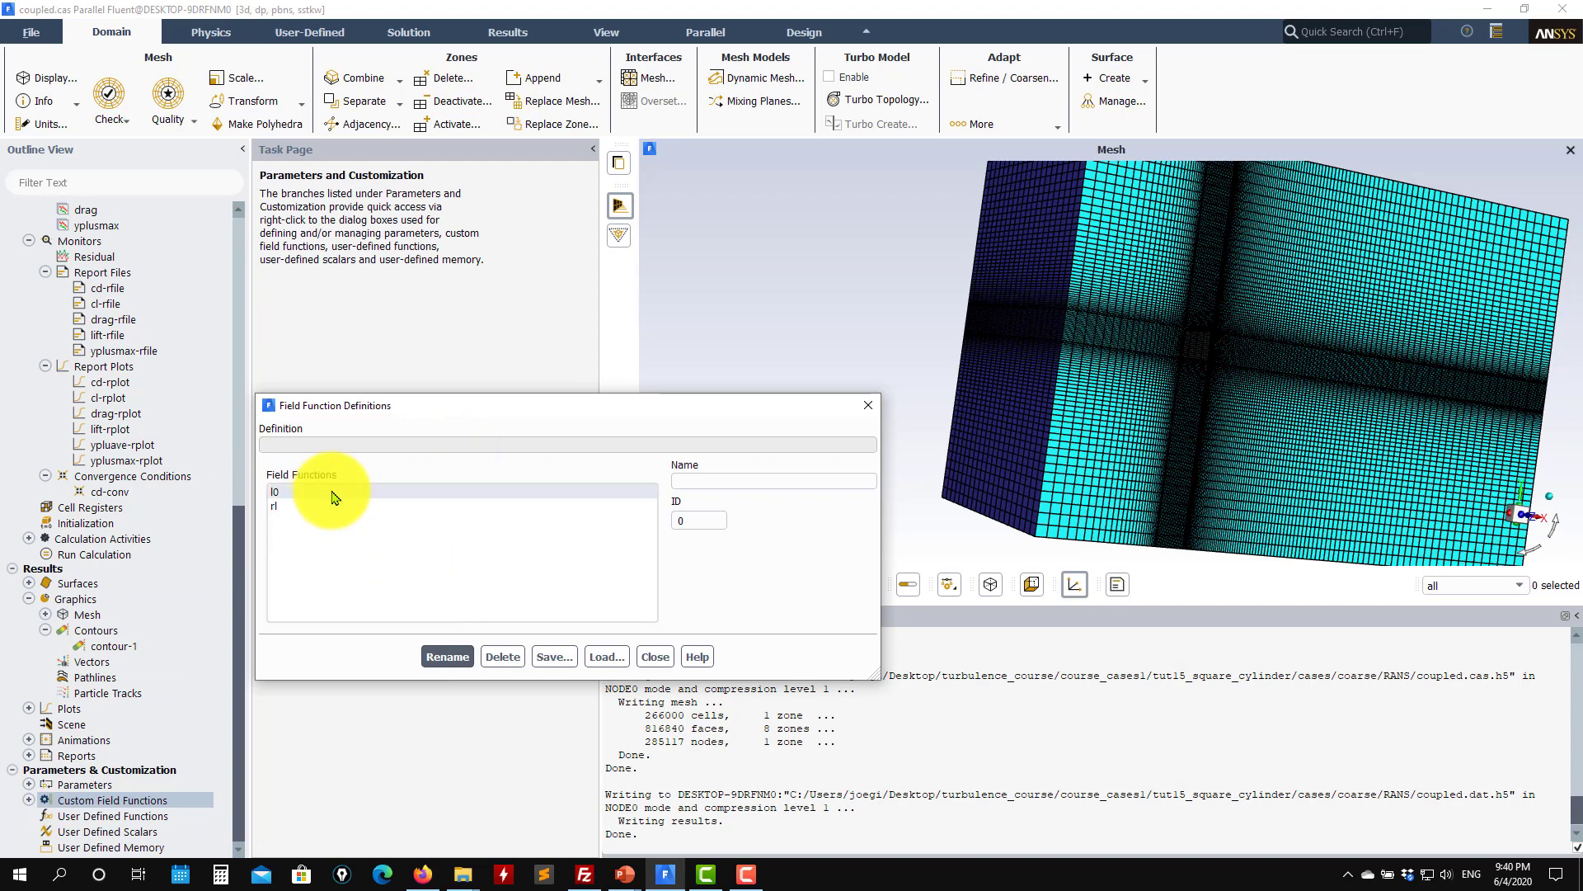
left_click(332, 496)
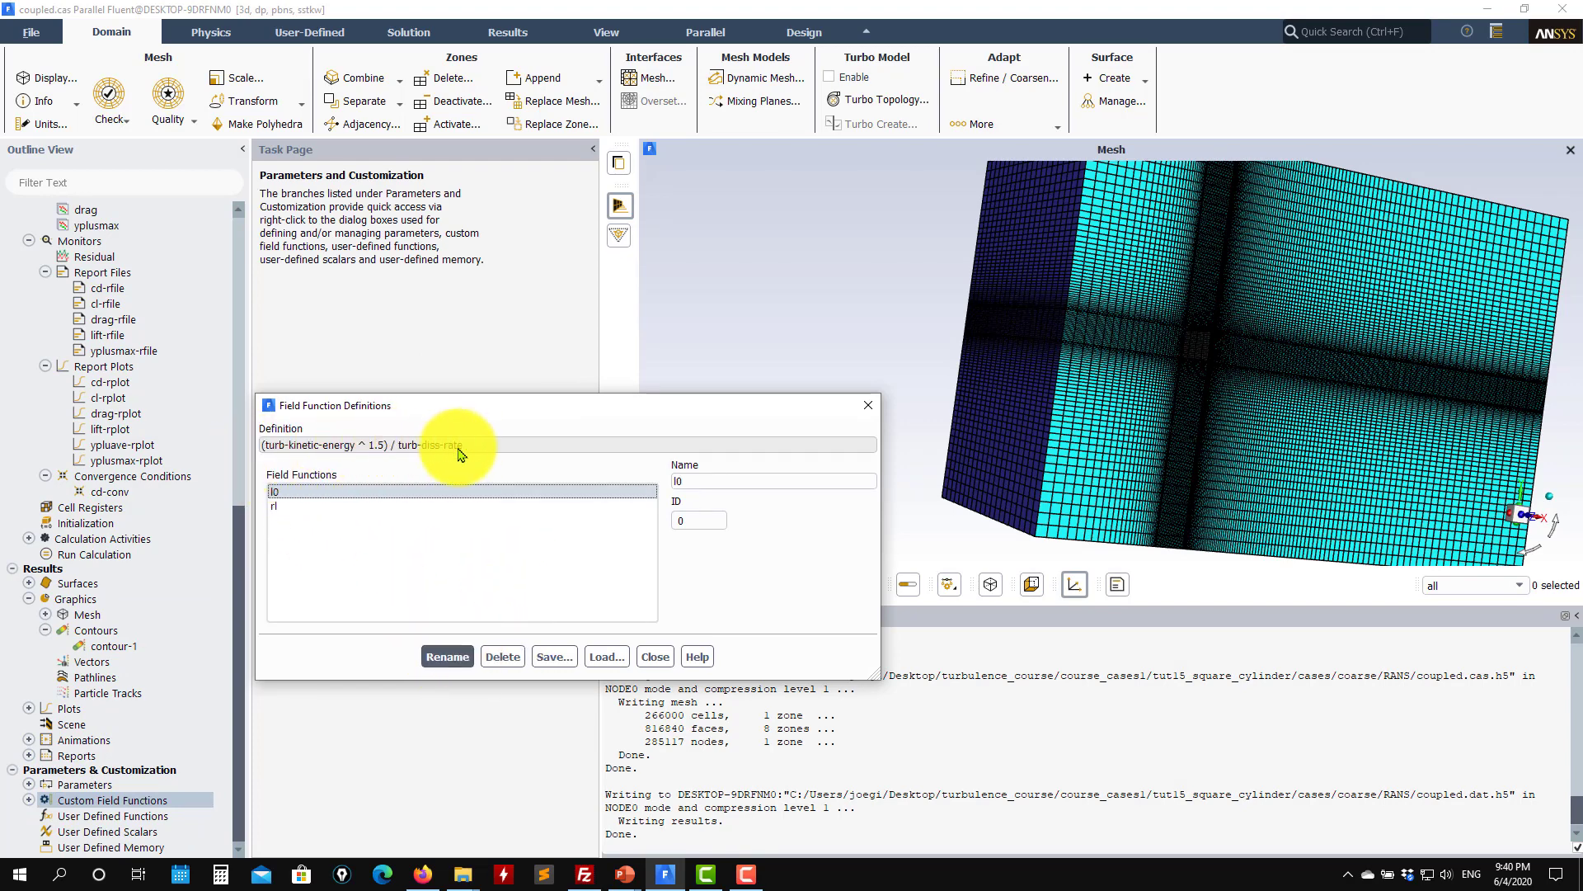
left_click_drag(479, 448, 240, 447)
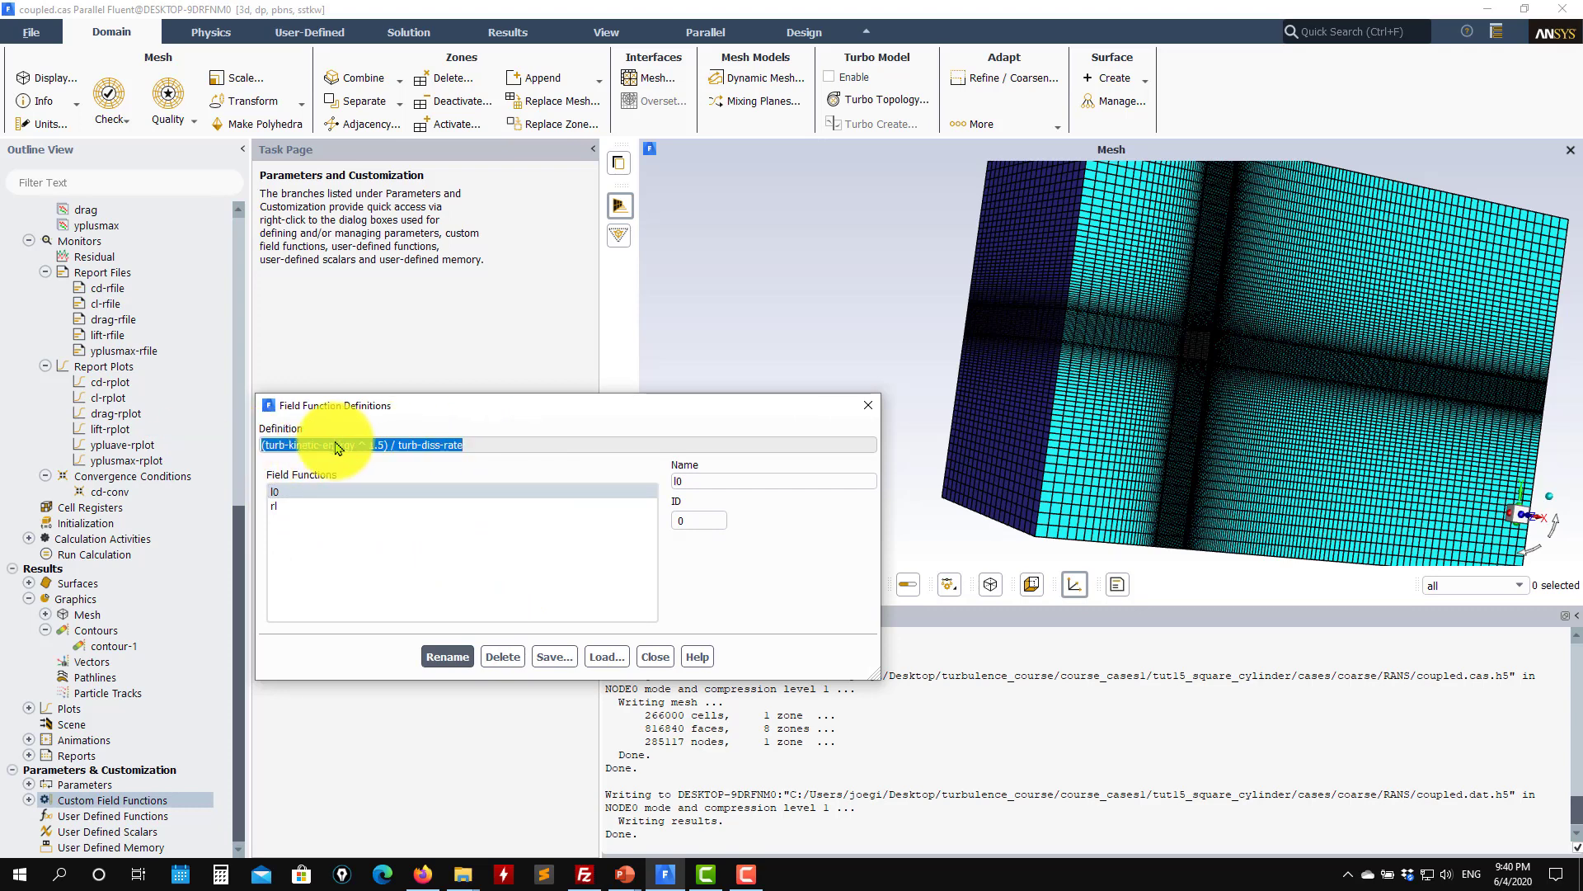
left_click(282, 505)
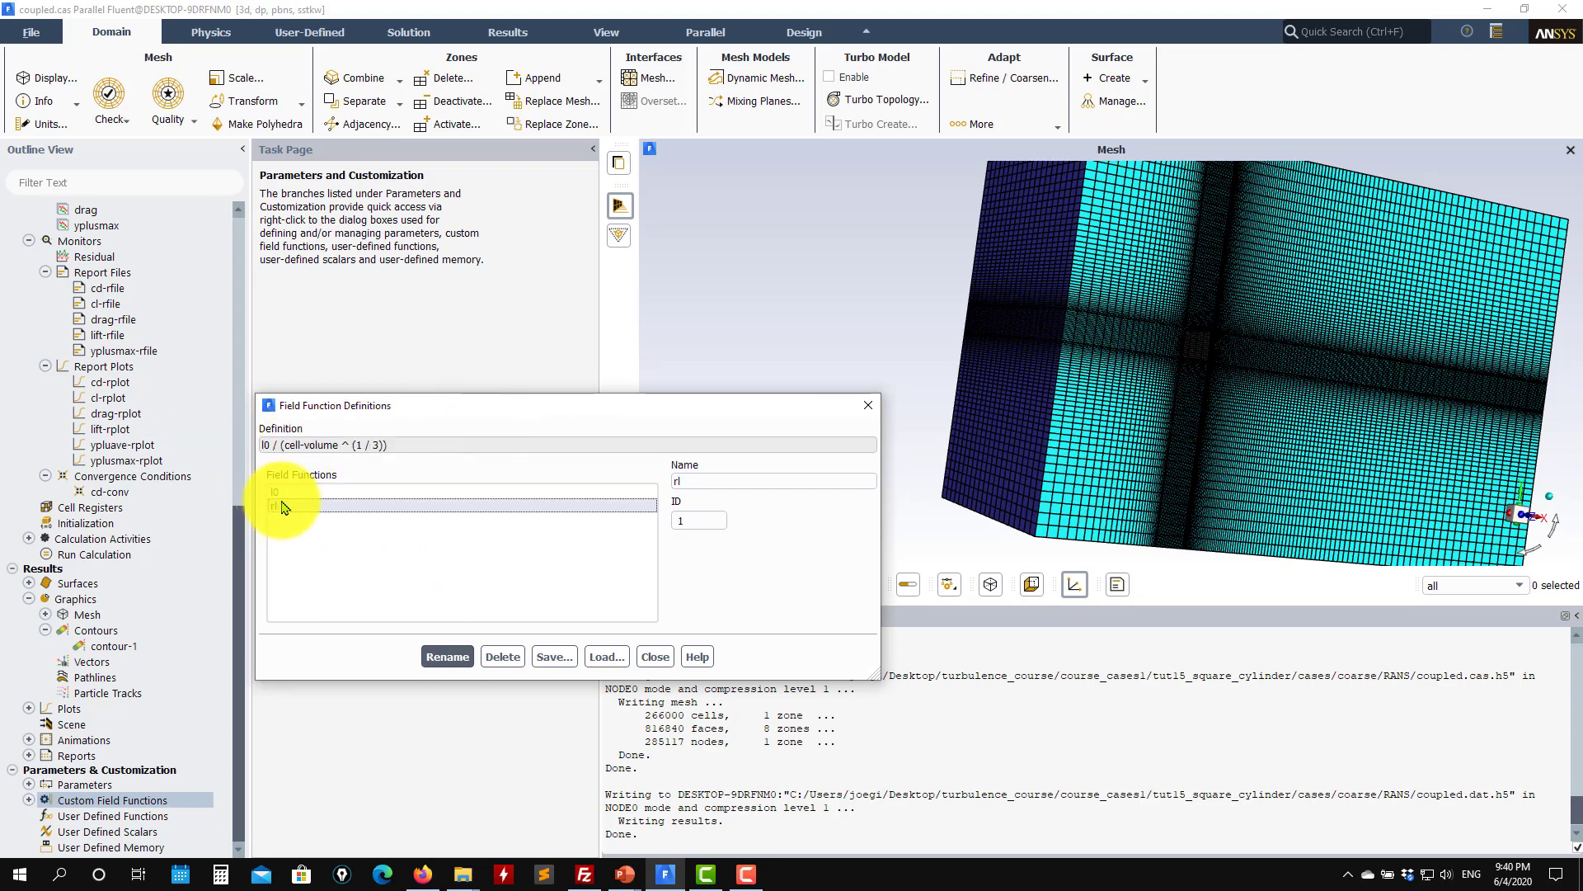
left_click_drag(418, 444, 219, 428)
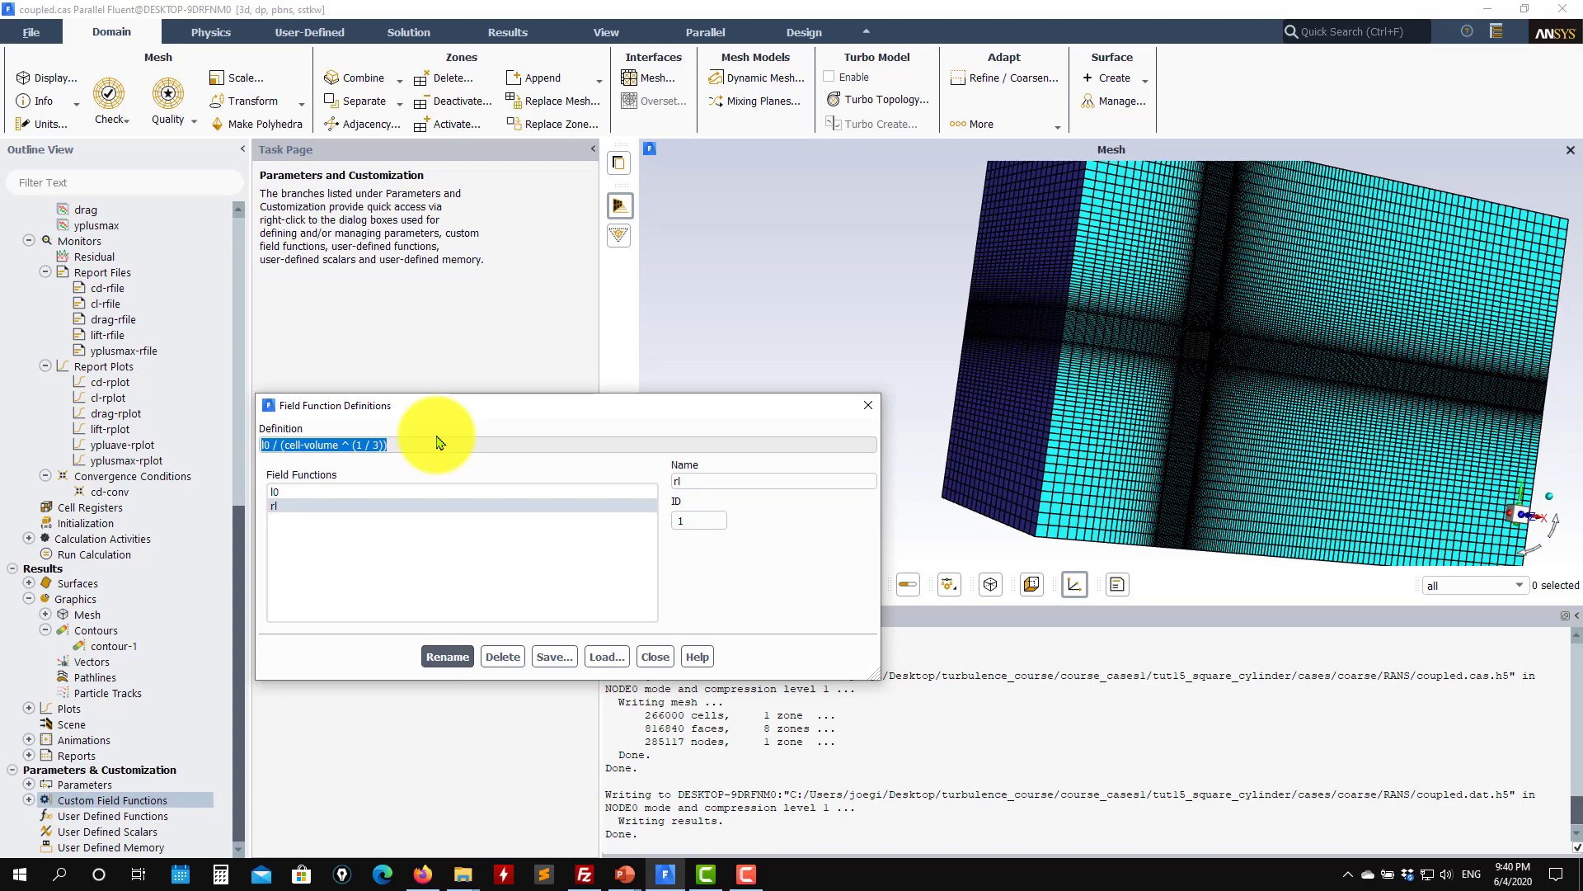
left_click(656, 657)
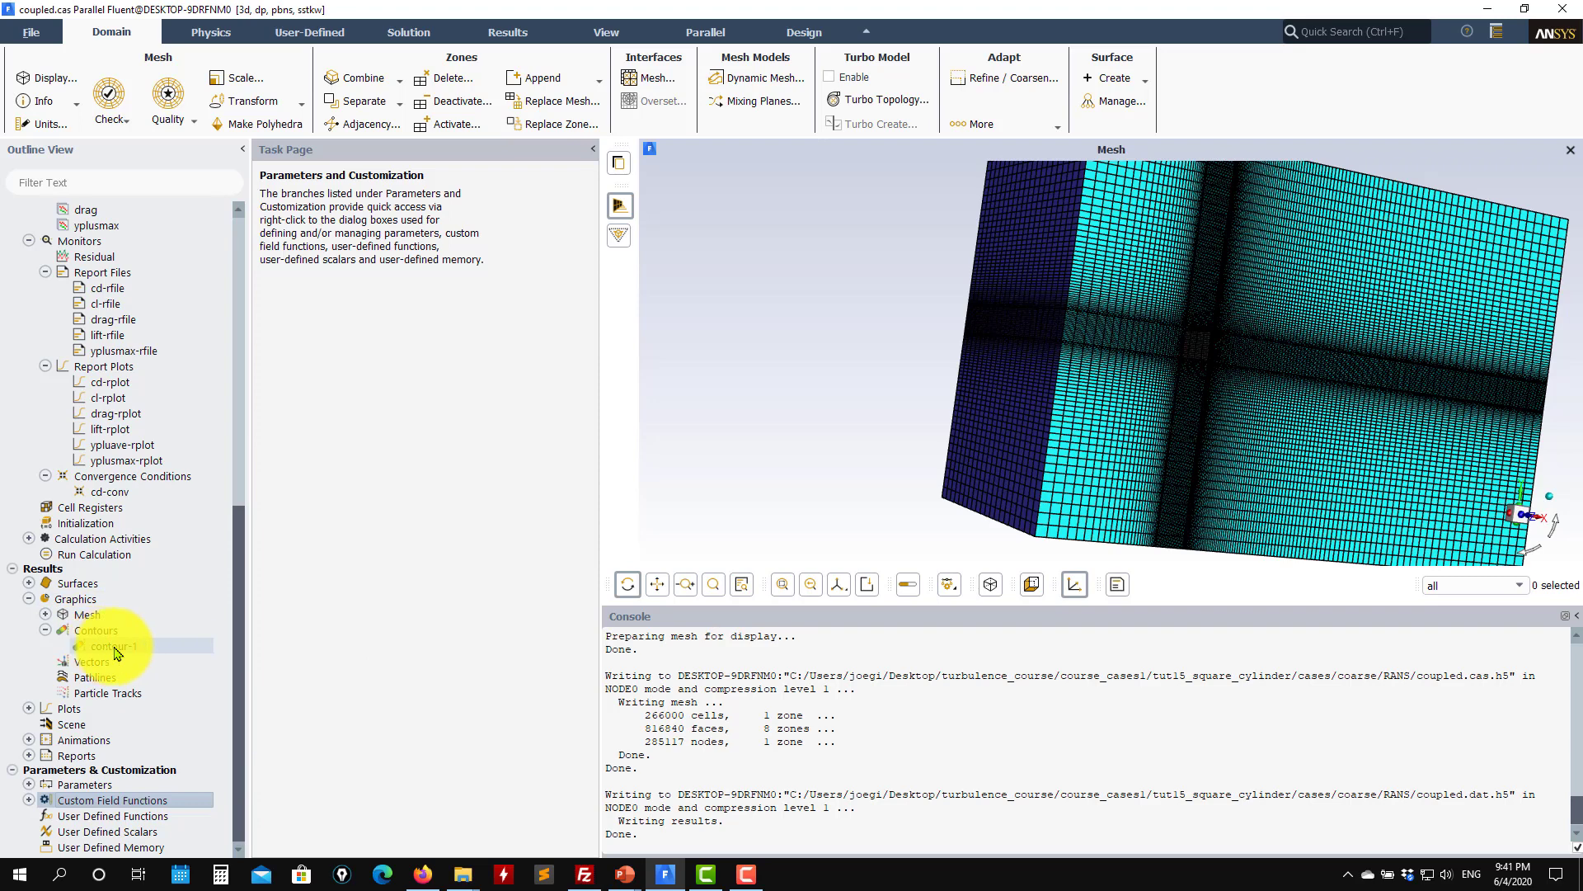
Display contour-1 of the custom field function rl on the three sweep surfaces.
scroll(159, 685, "up", 6)
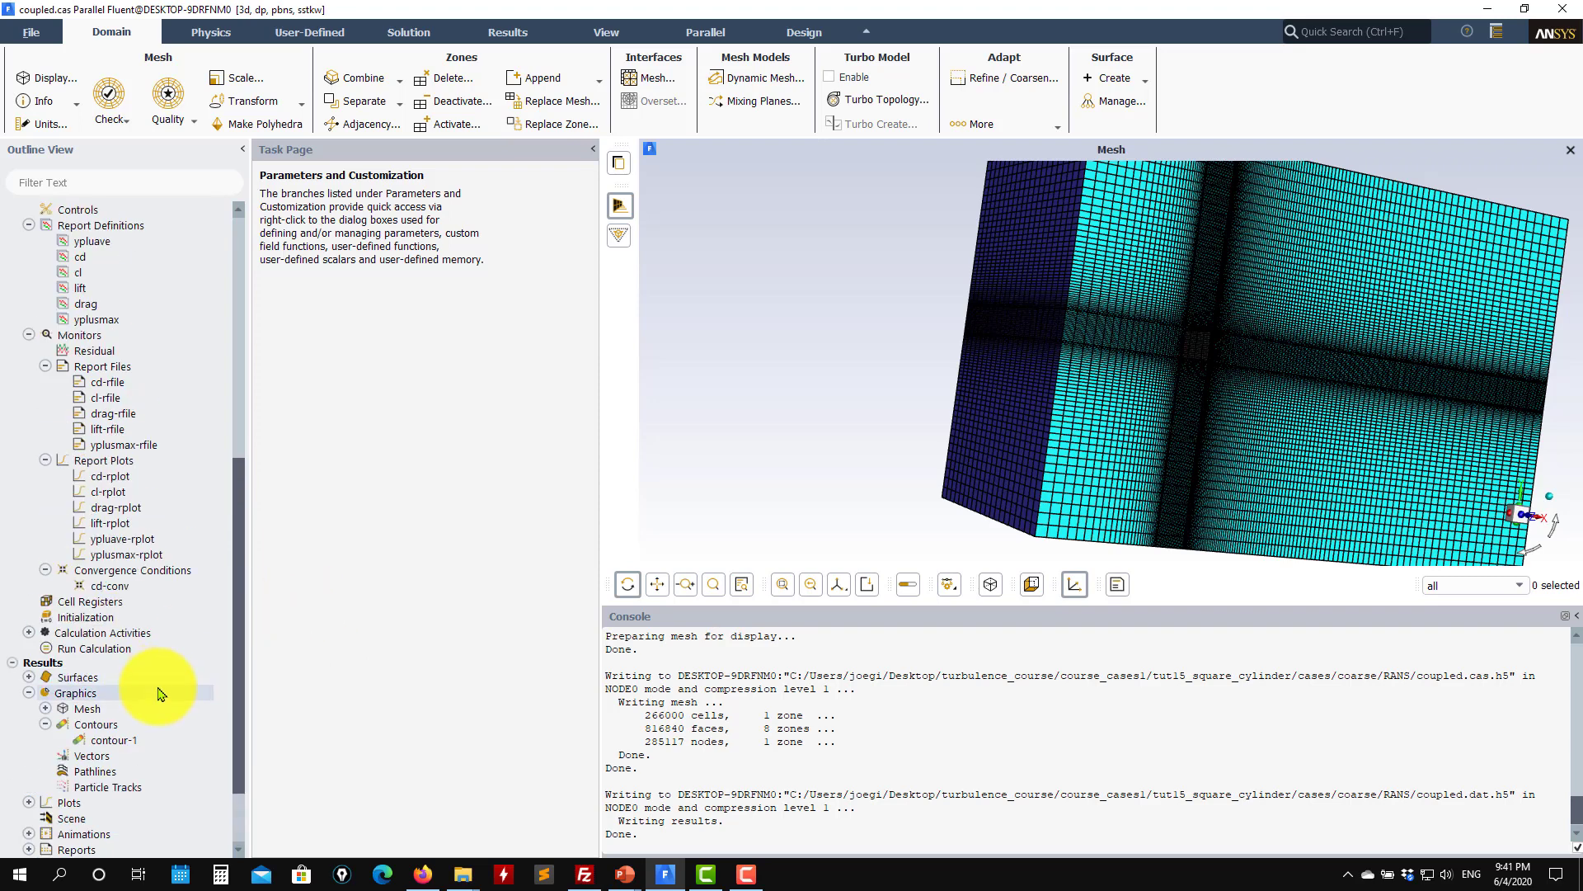
scroll(181, 684, "down", 4)
scroll(185, 684, "down", 2)
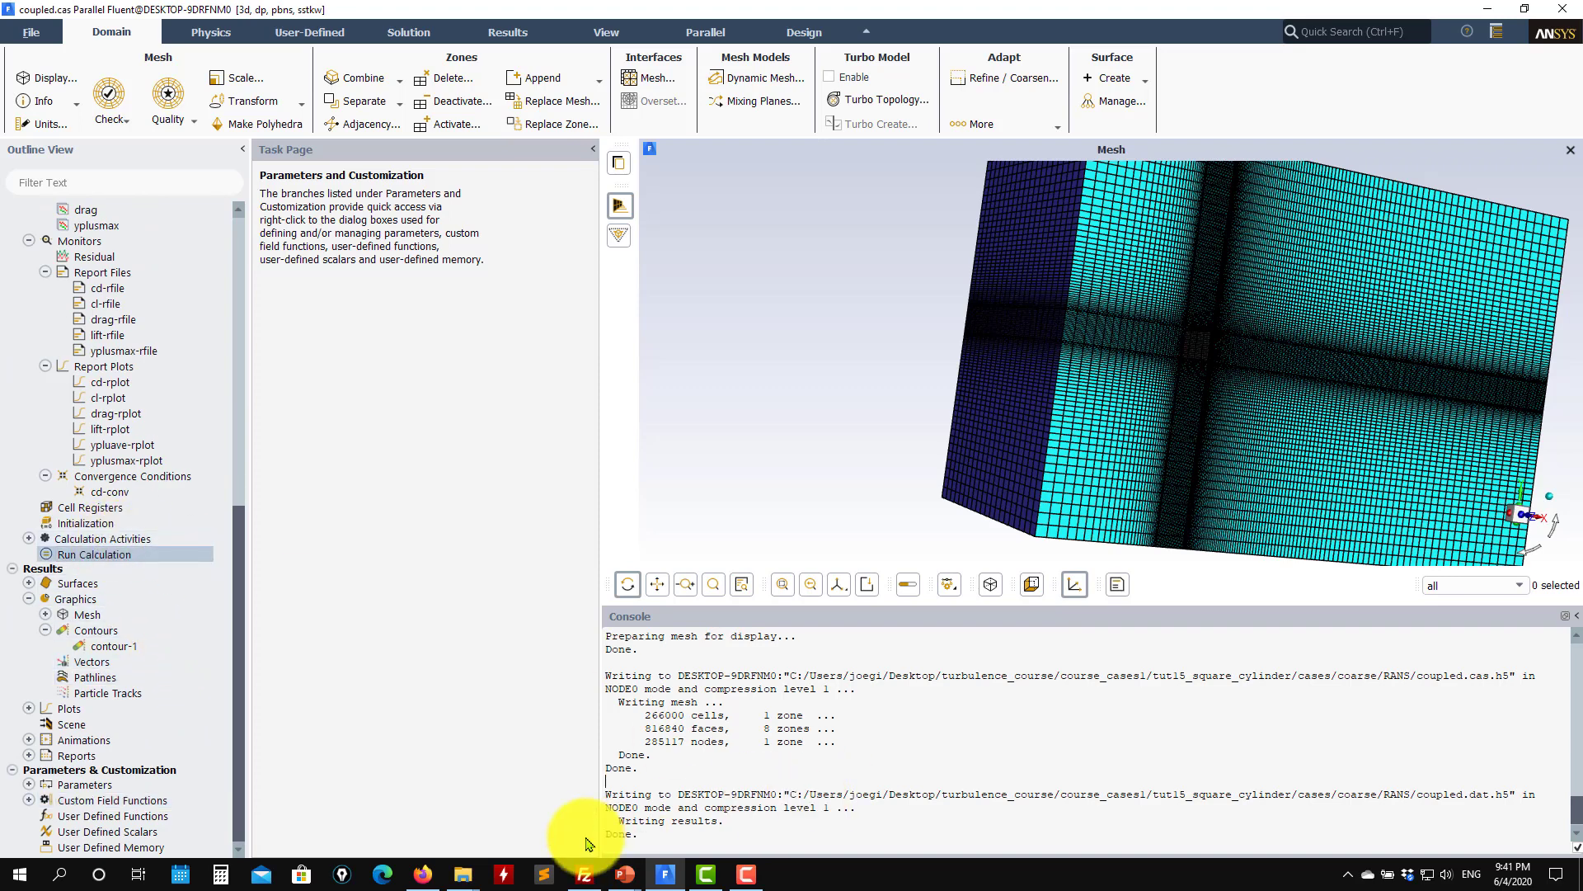
double_click(138, 647)
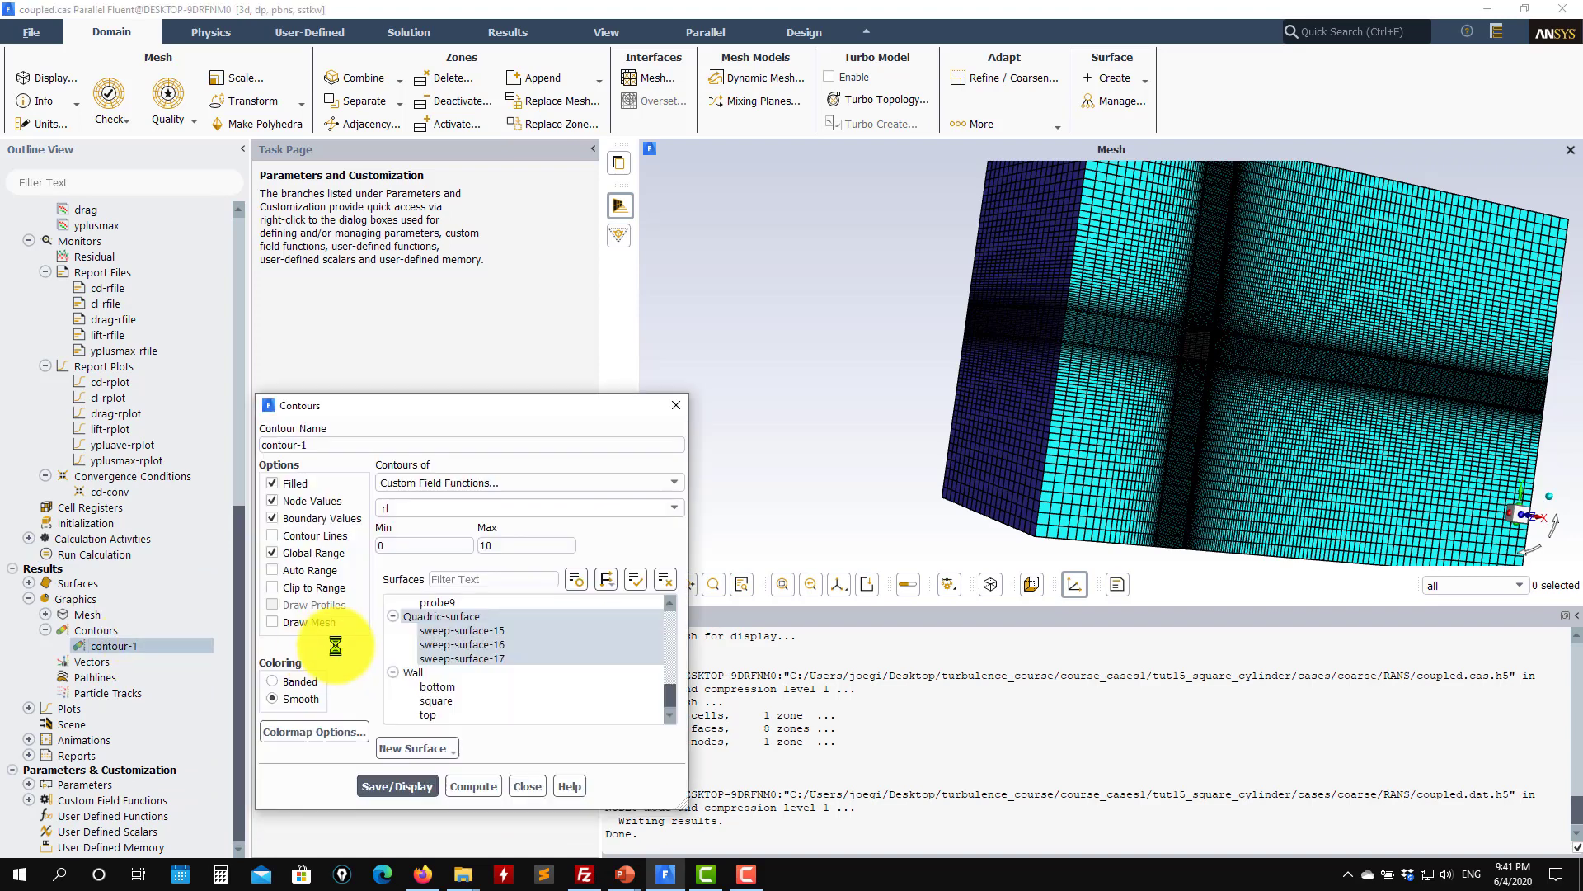
left_click(397, 786)
left_click_drag(960, 361, 998, 340)
Change contour-1 to Velocity Magnitude with Auto Range enabled, display it to check the initialized field, and close its settings.
left_click(681, 485)
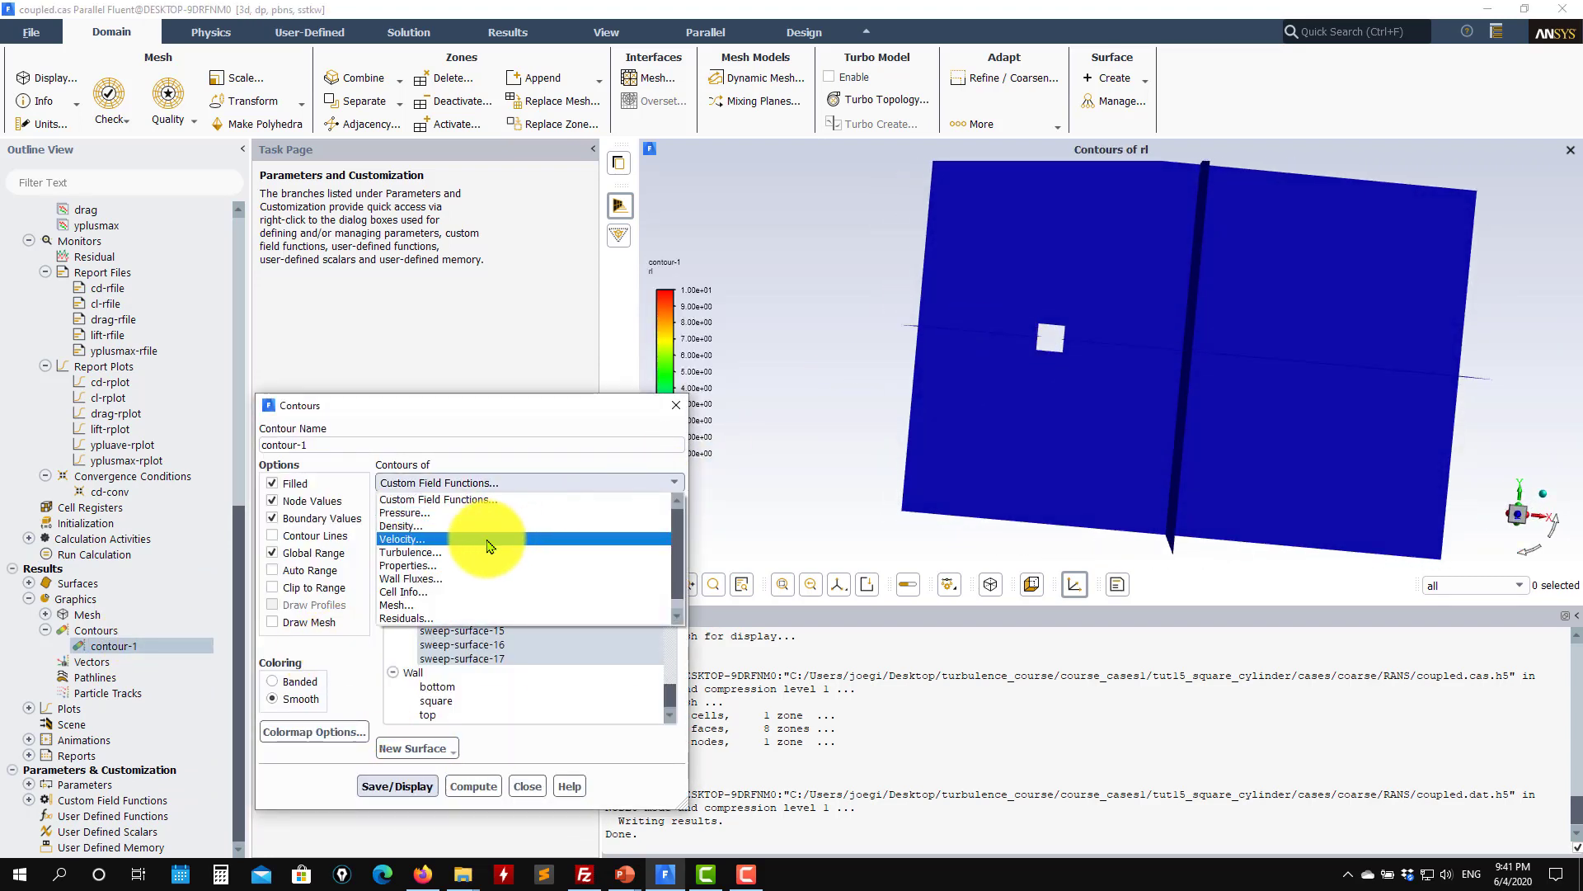
left_click(493, 443)
left_click(394, 787)
left_click(273, 570)
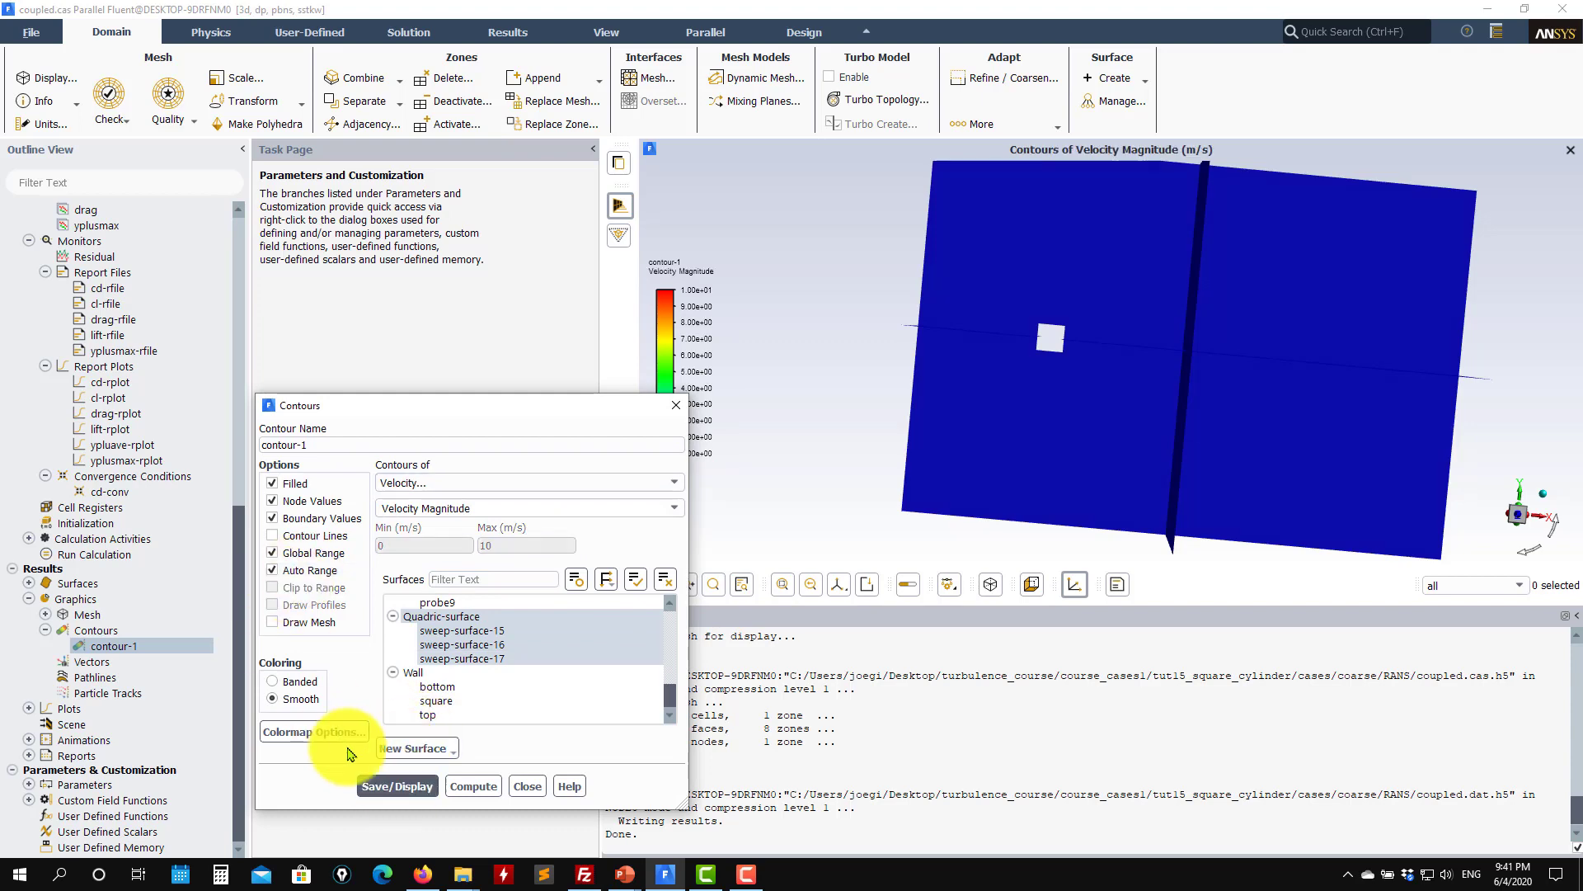
left_click(397, 786)
left_click_drag(1074, 277, 1164, 392)
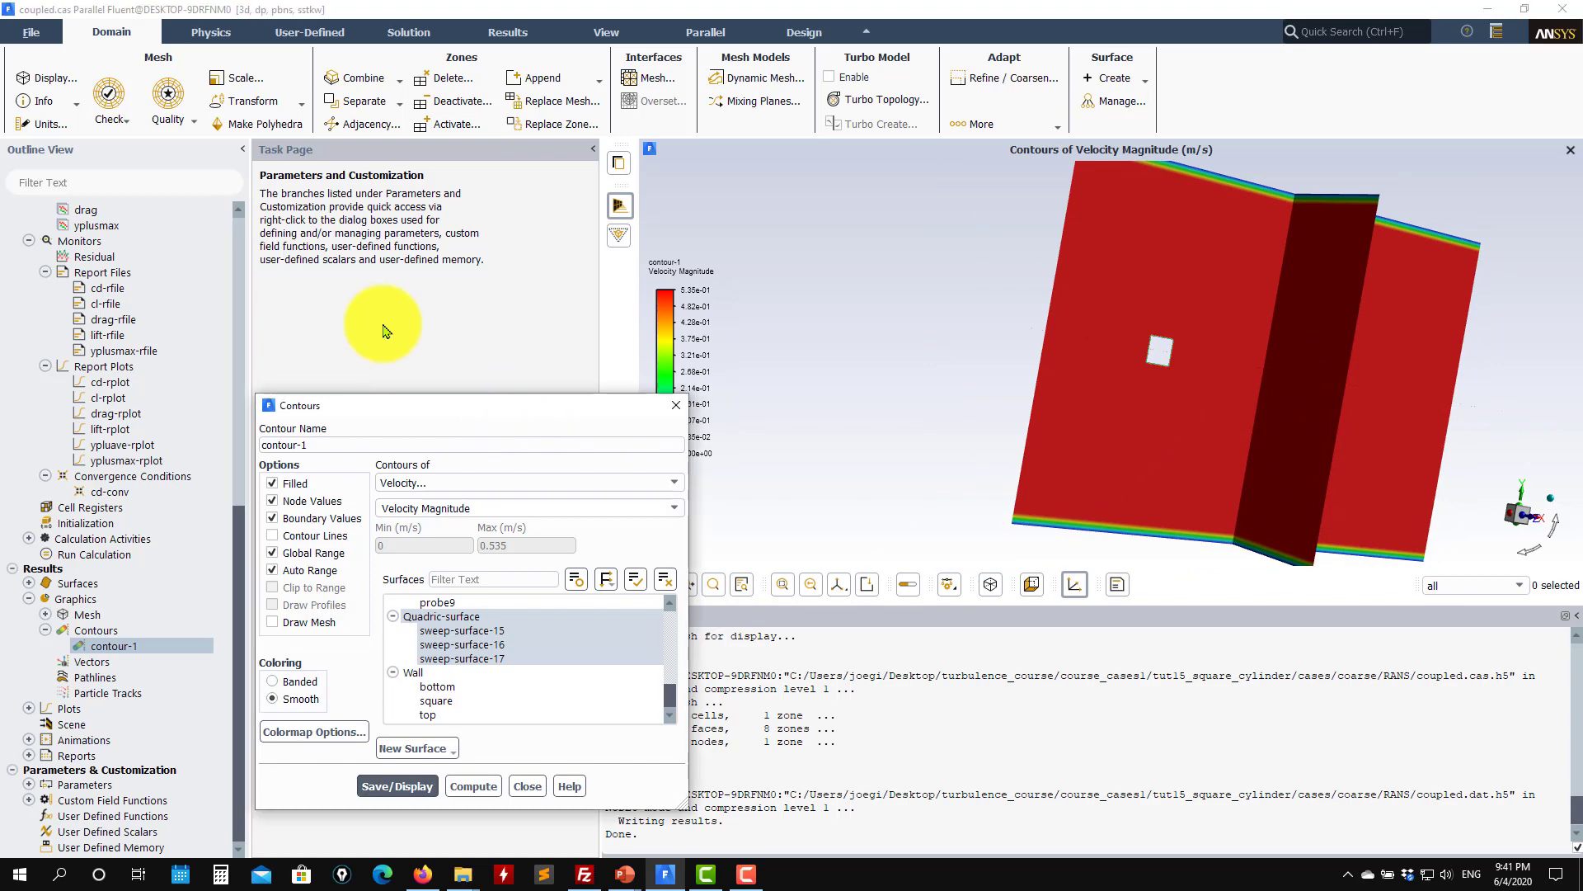
left_click_drag(544, 406, 417, 278)
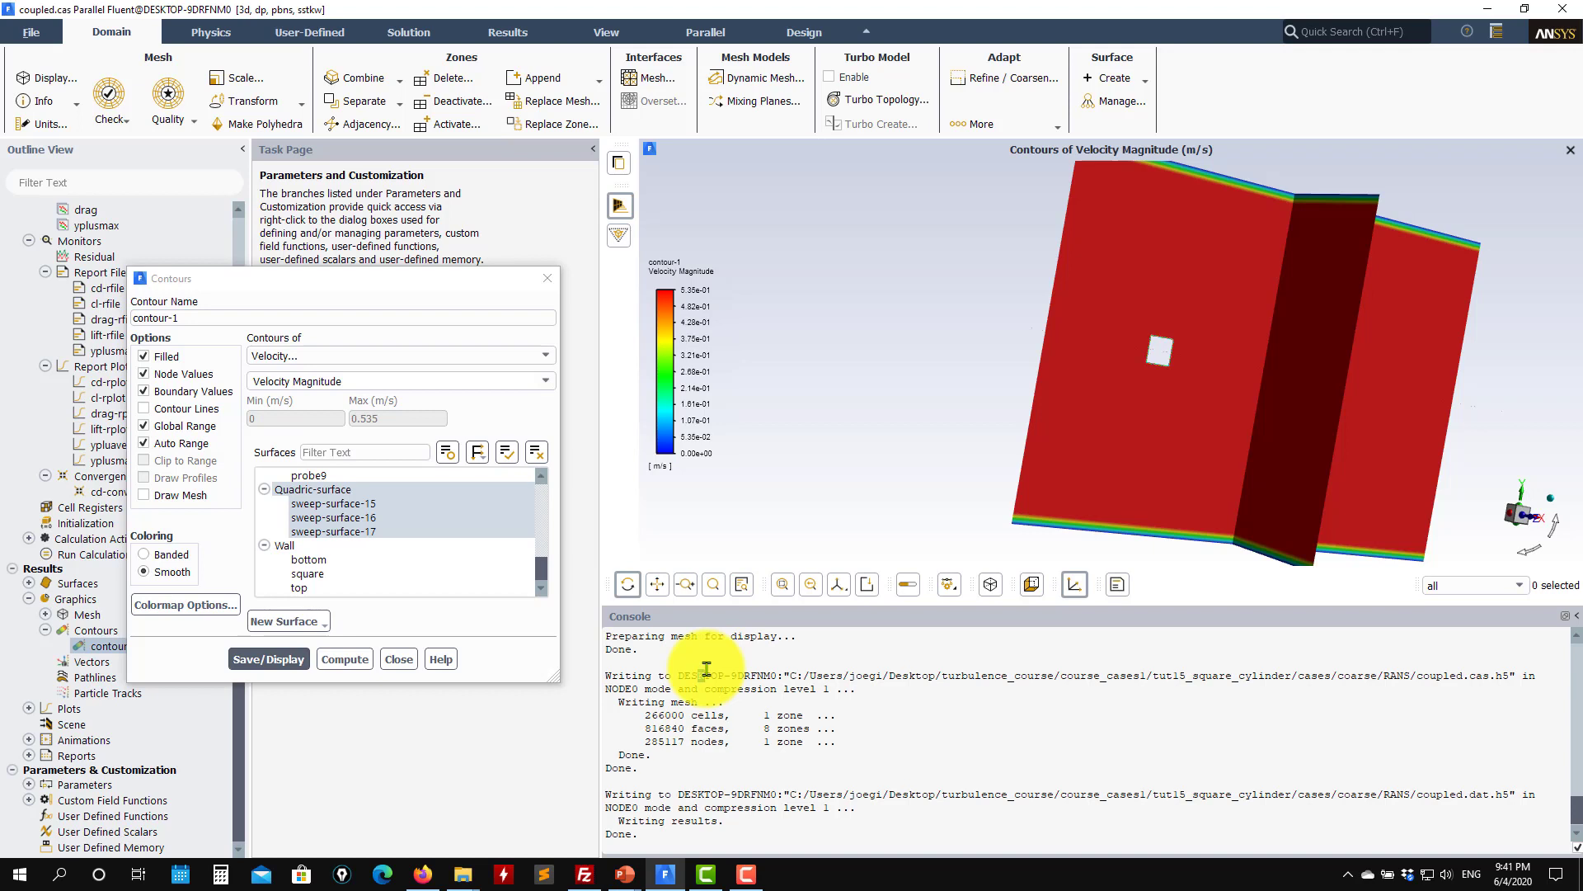
left_click(400, 660)
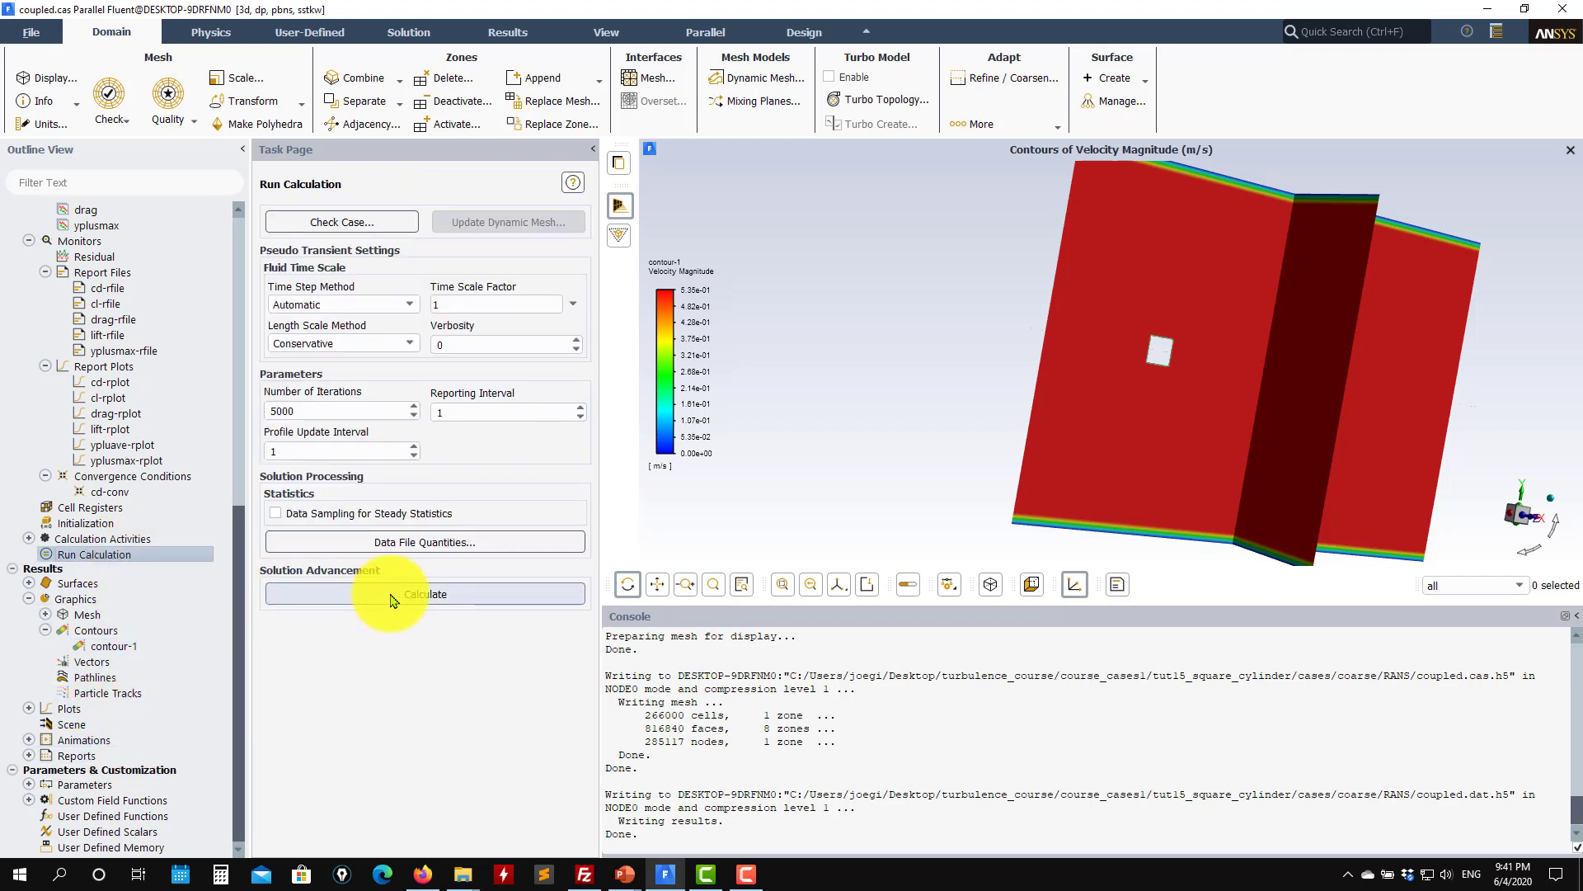
Start the calculation, stop it after about eight iterations and check the ypluave-rplot plot.
left_click(391, 596)
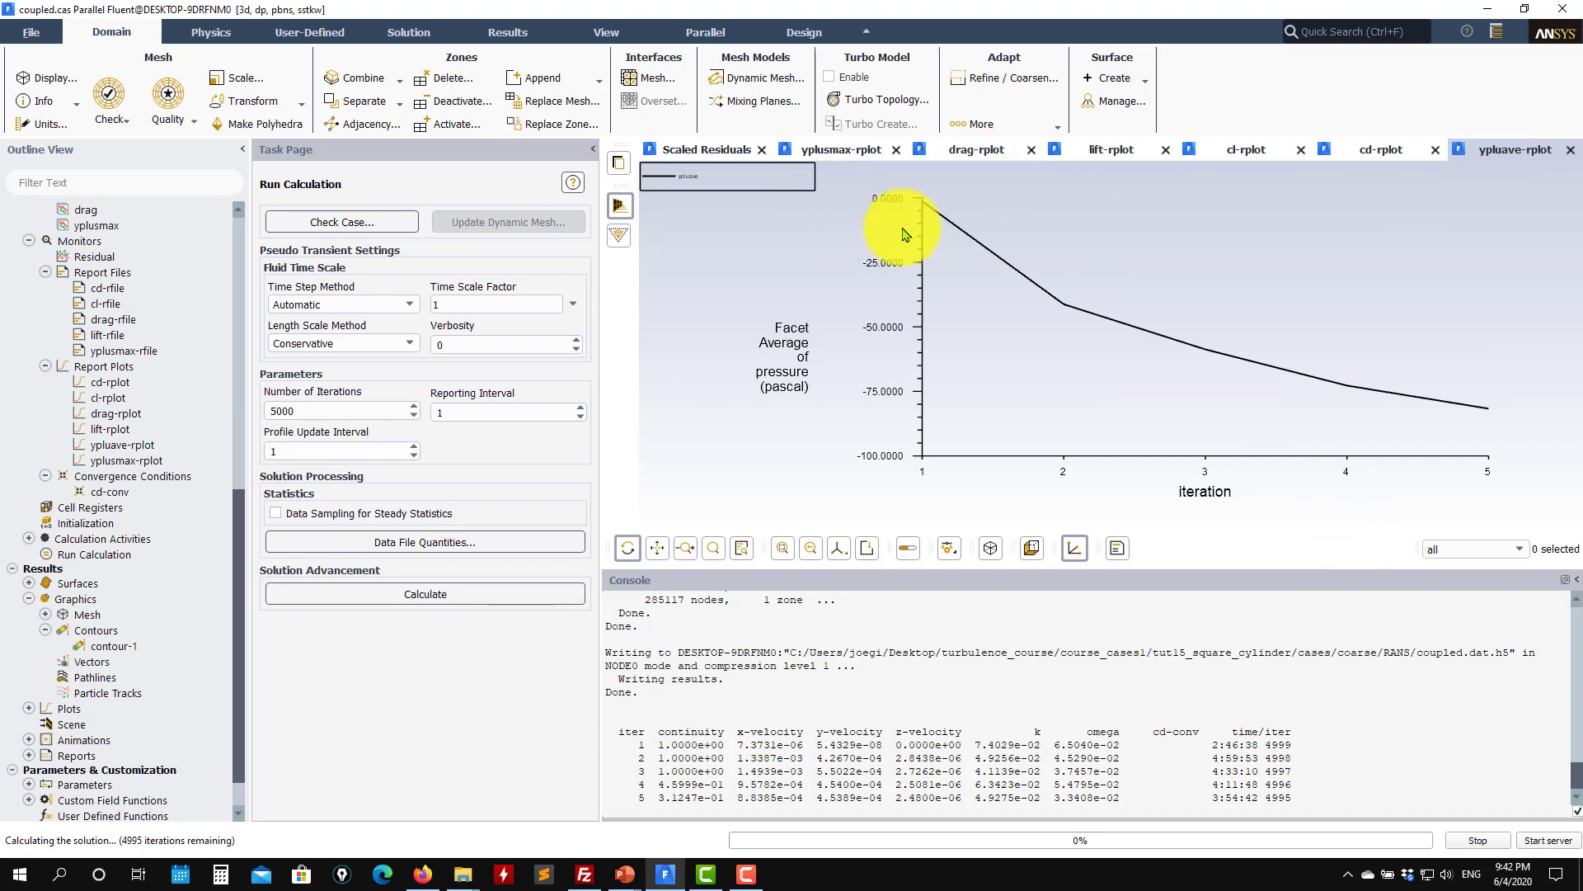
left_click(1493, 842)
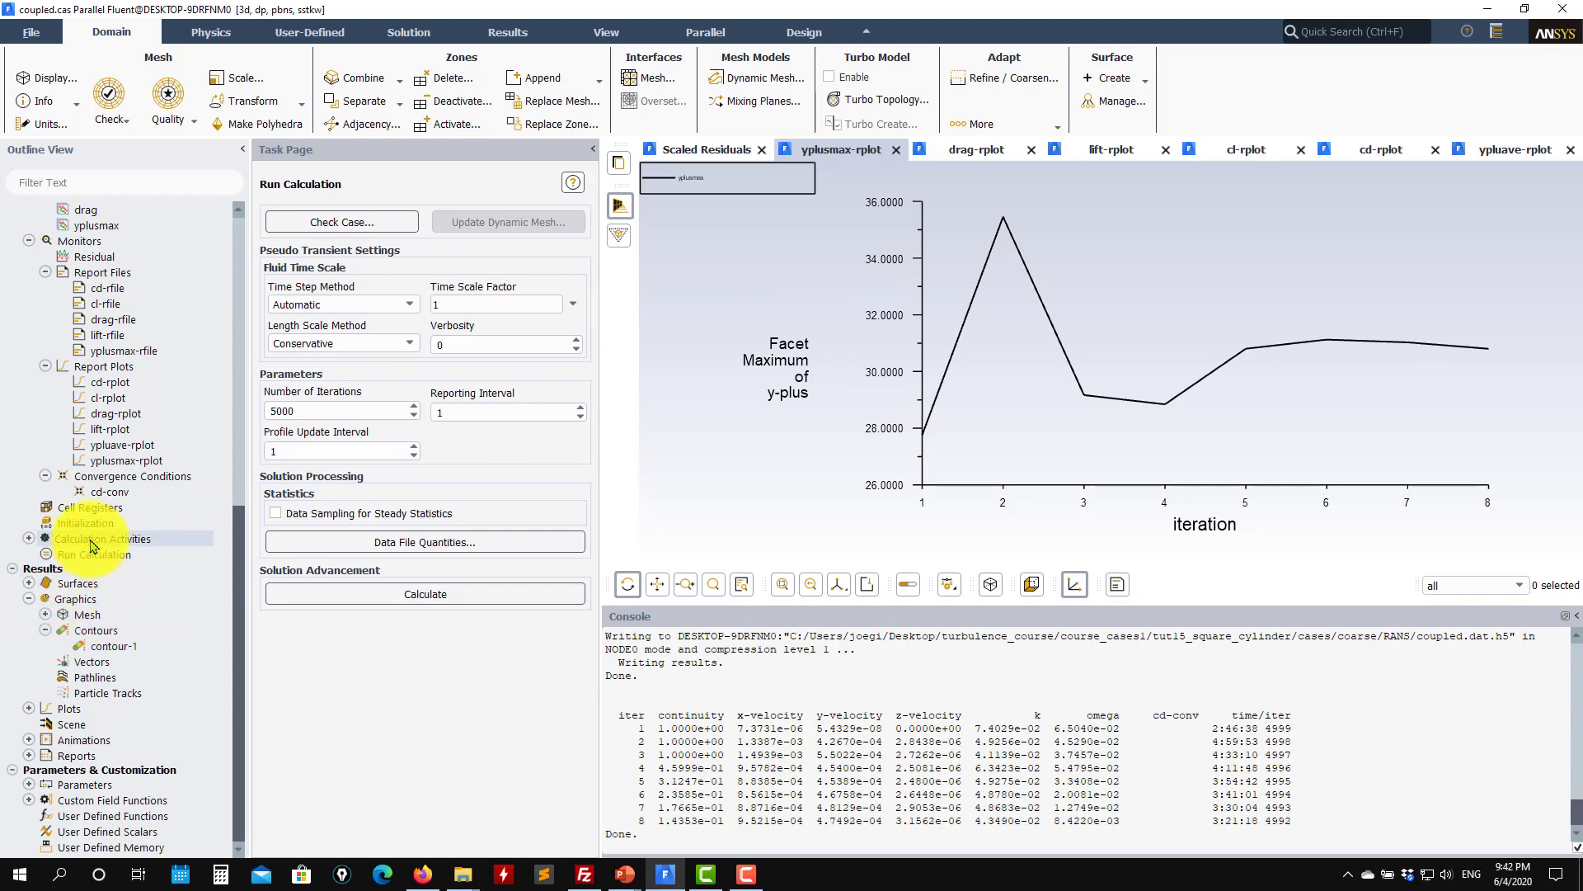
left_click(1503, 149)
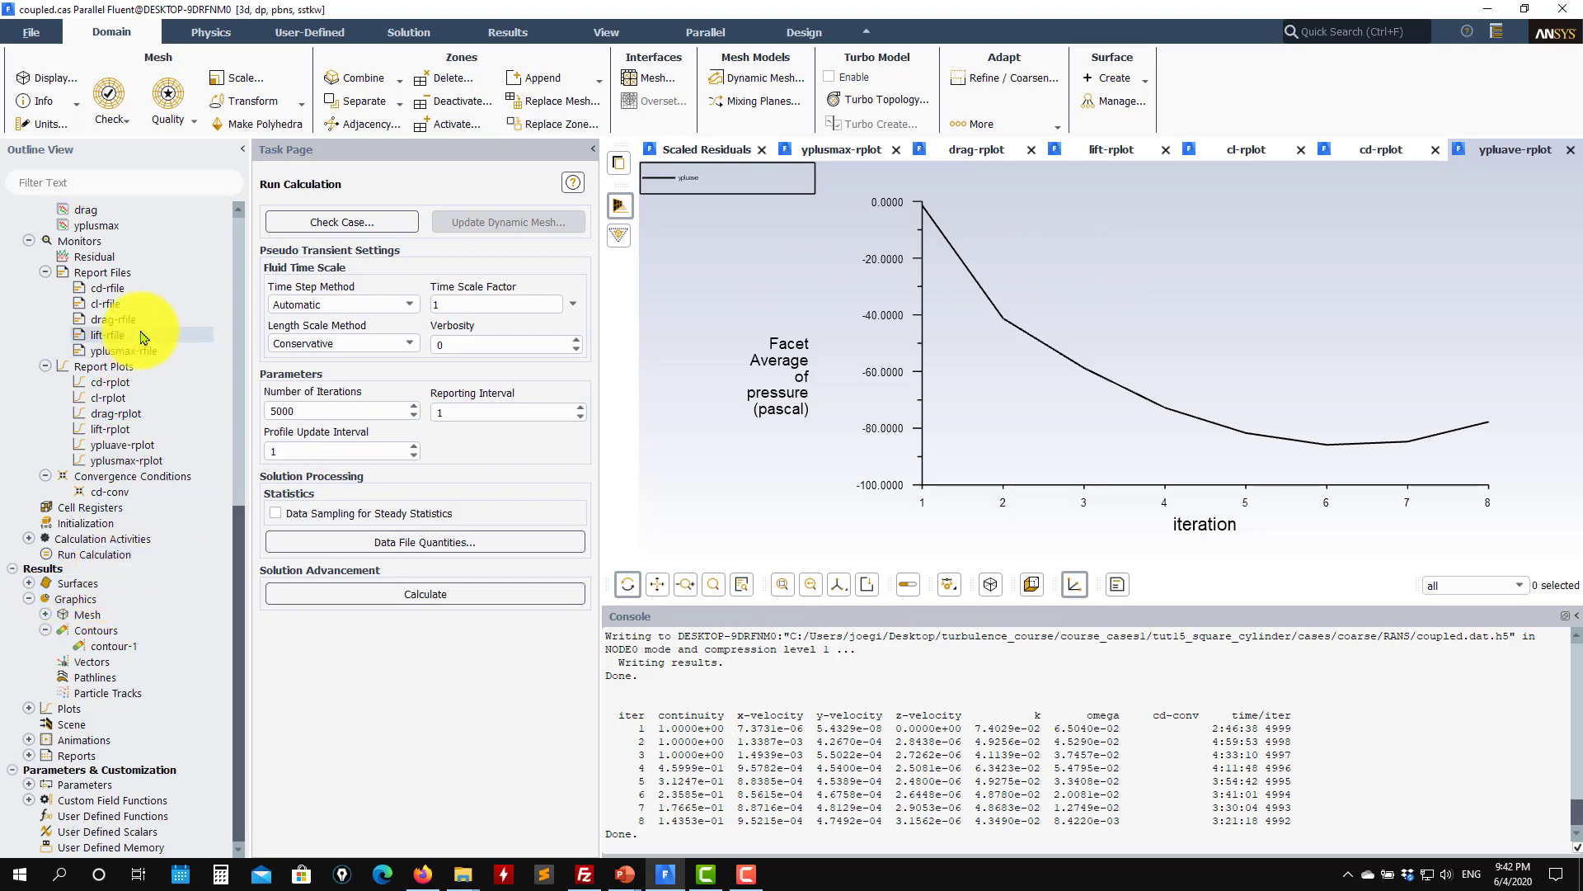
Edit the ypluave report definition and set its field variable to Turbulence, Wall Yplus.
scroll(153, 330, "up", 1)
scroll(162, 329, "up", 3)
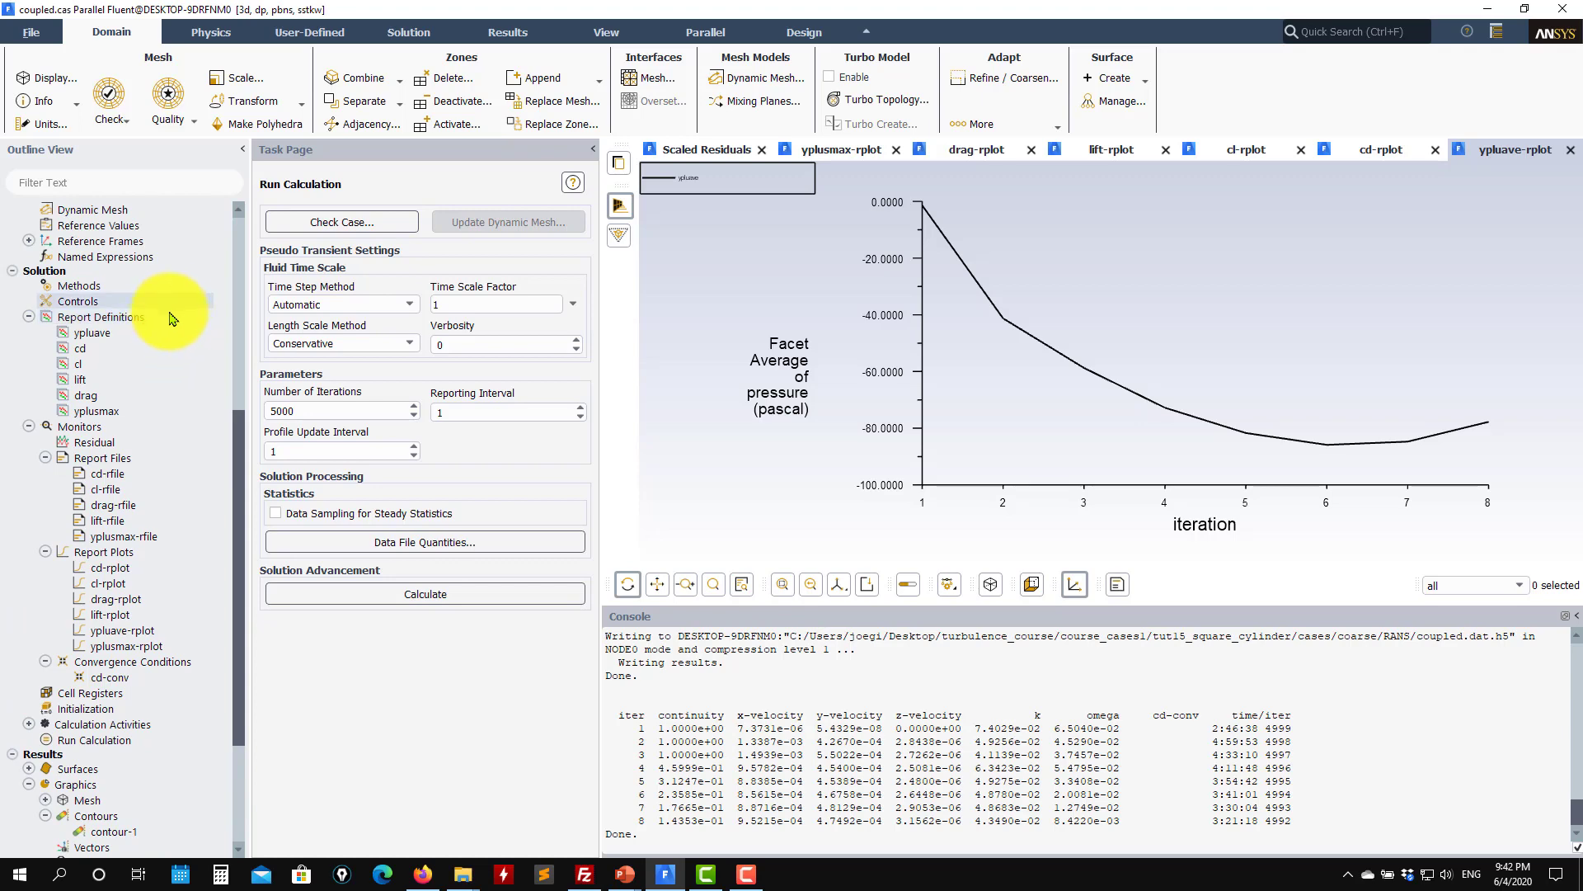
double_click(118, 332)
left_click(925, 339)
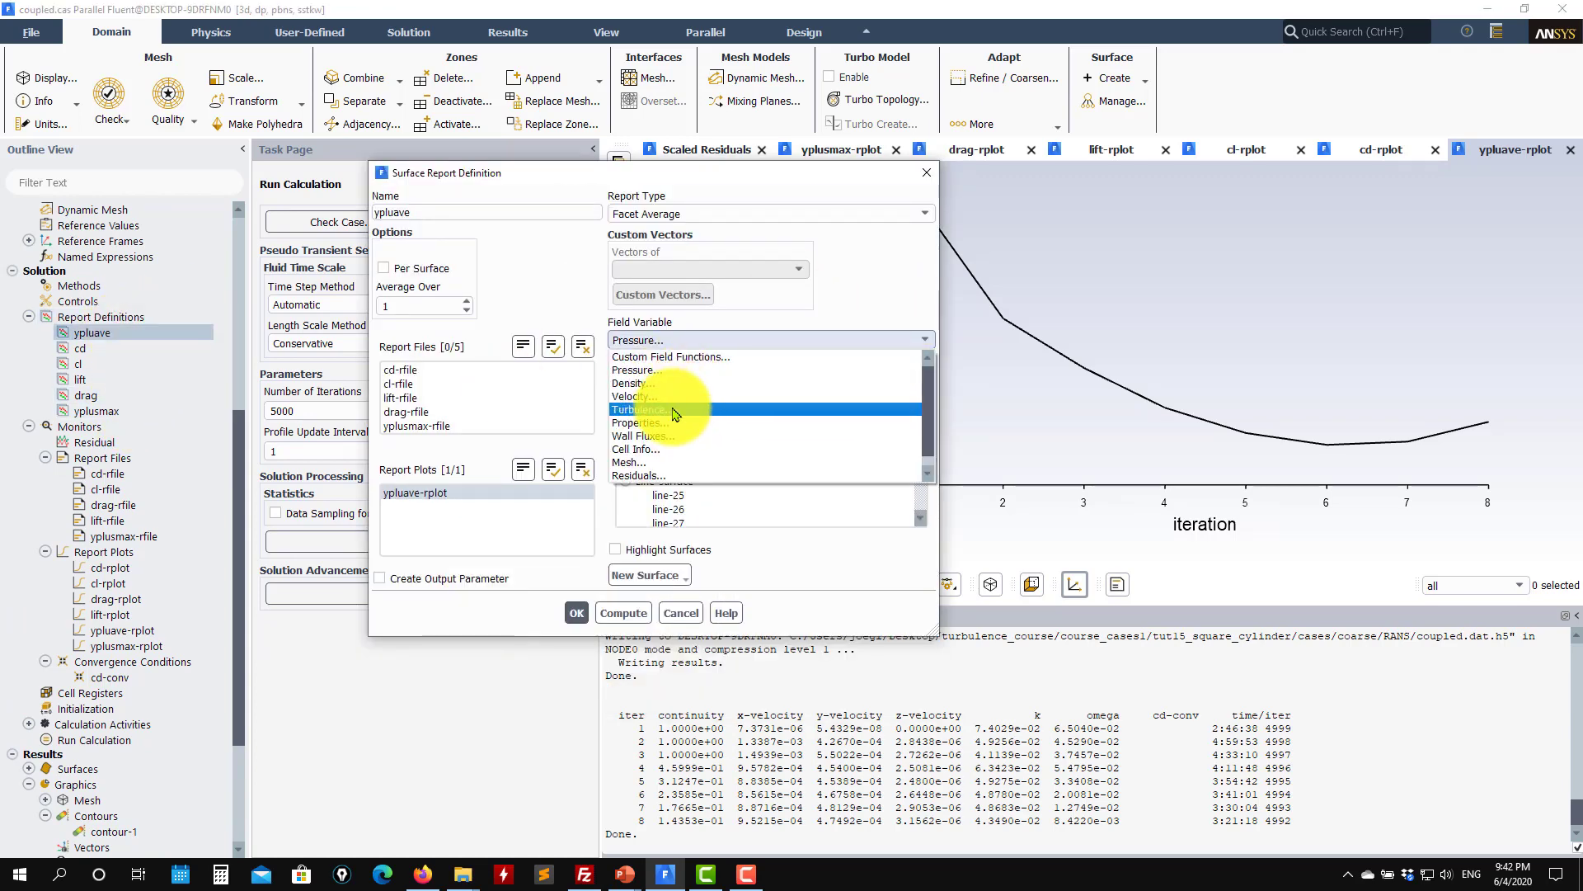
left_click(645, 410)
left_click(917, 362)
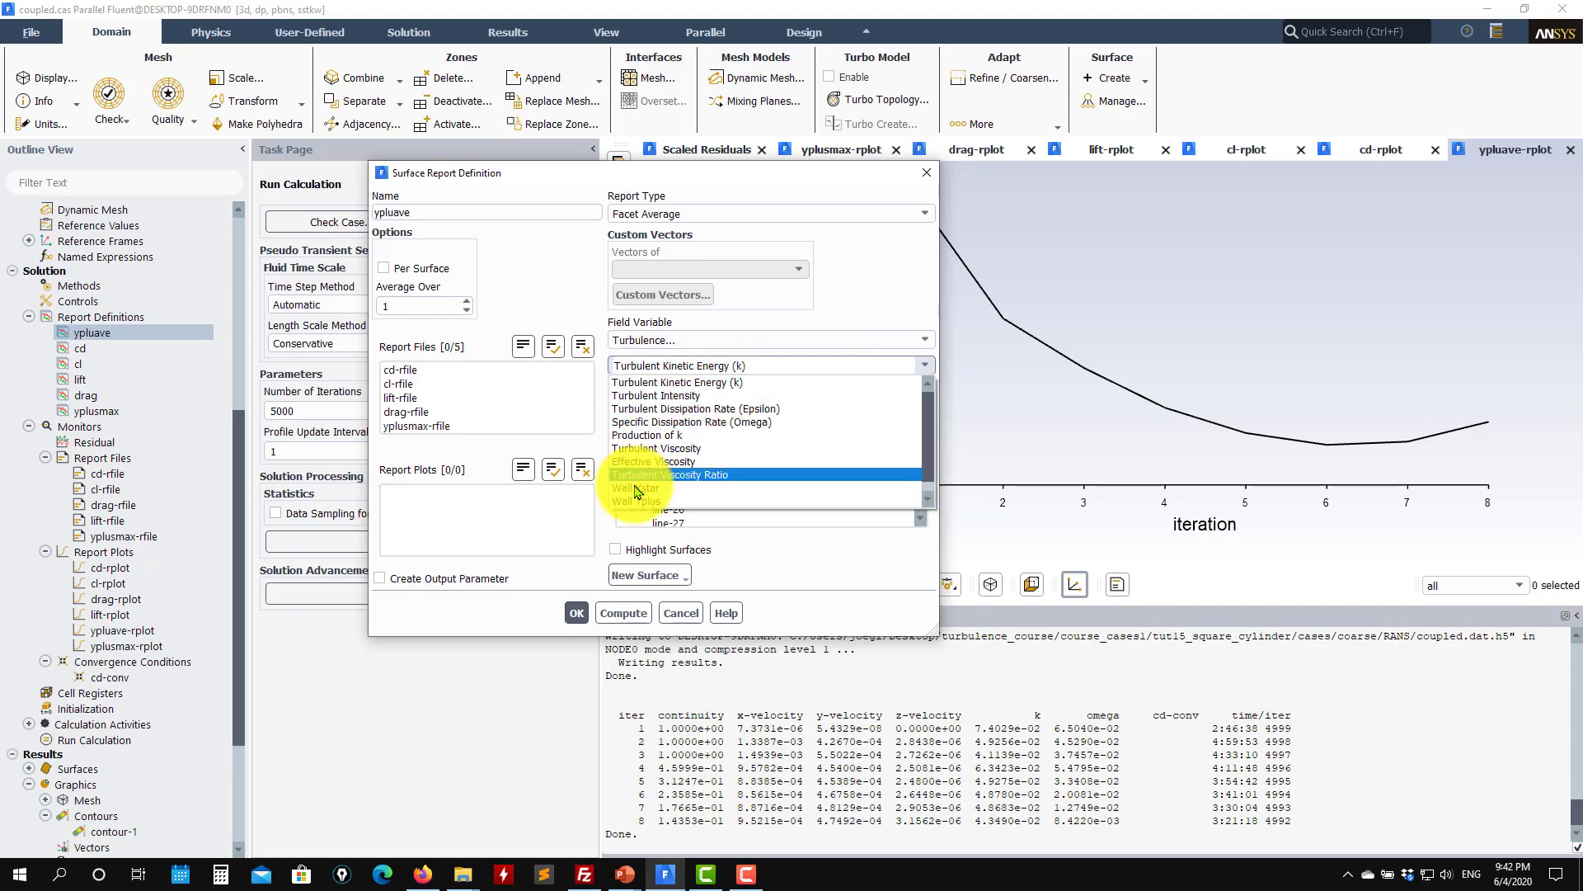
left_click(591, 502)
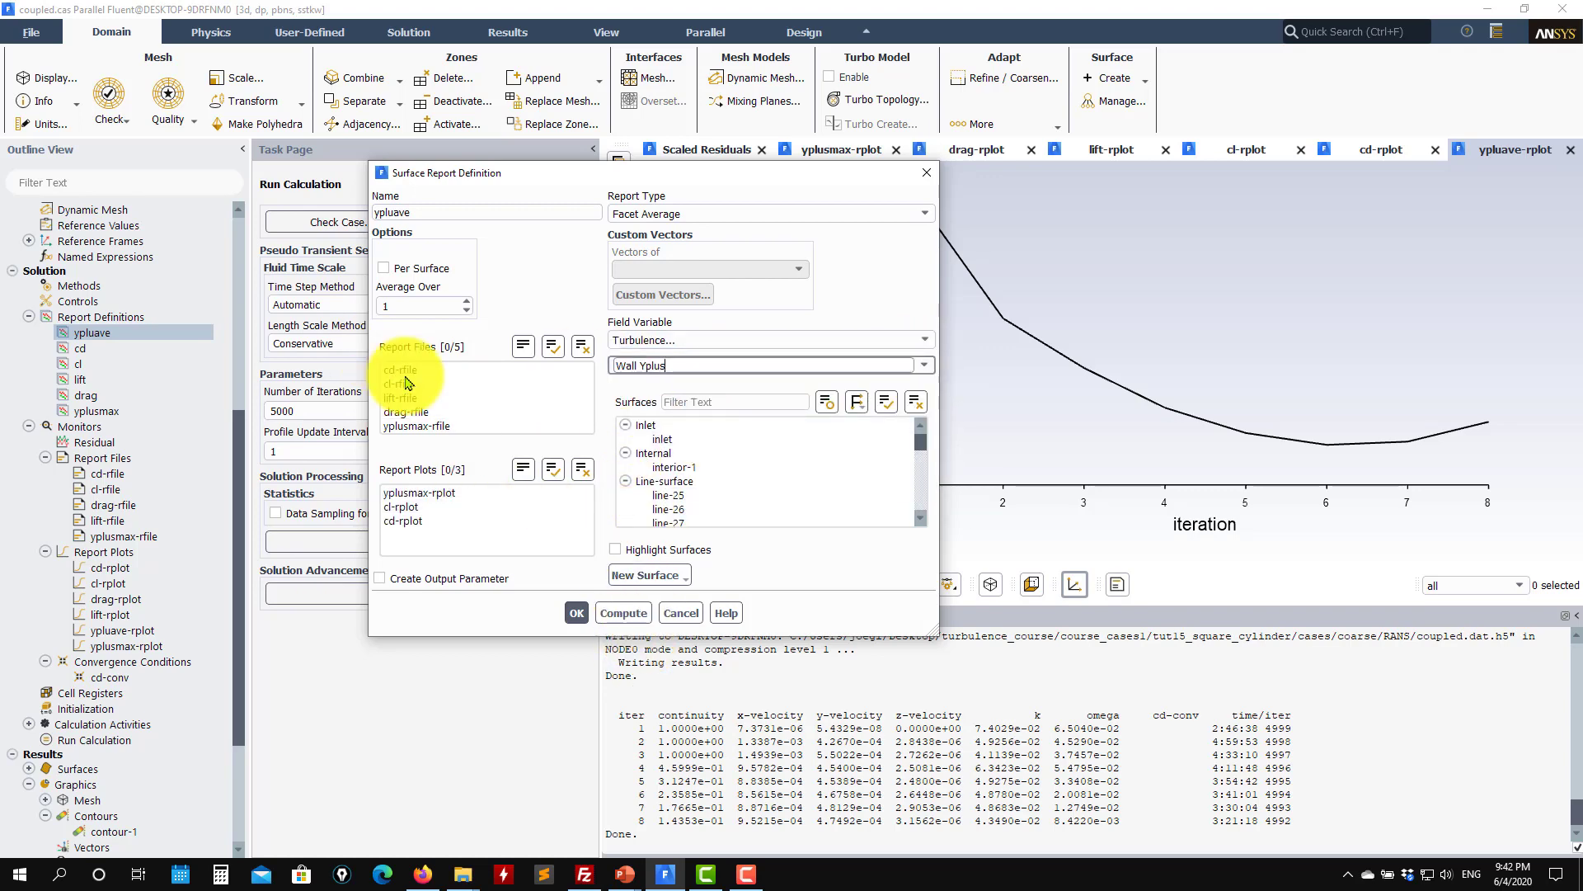
Compute the facet average of Wall Yplus for ypluave, save the report definition and accept removing it from its report plot.
left_click(623, 614)
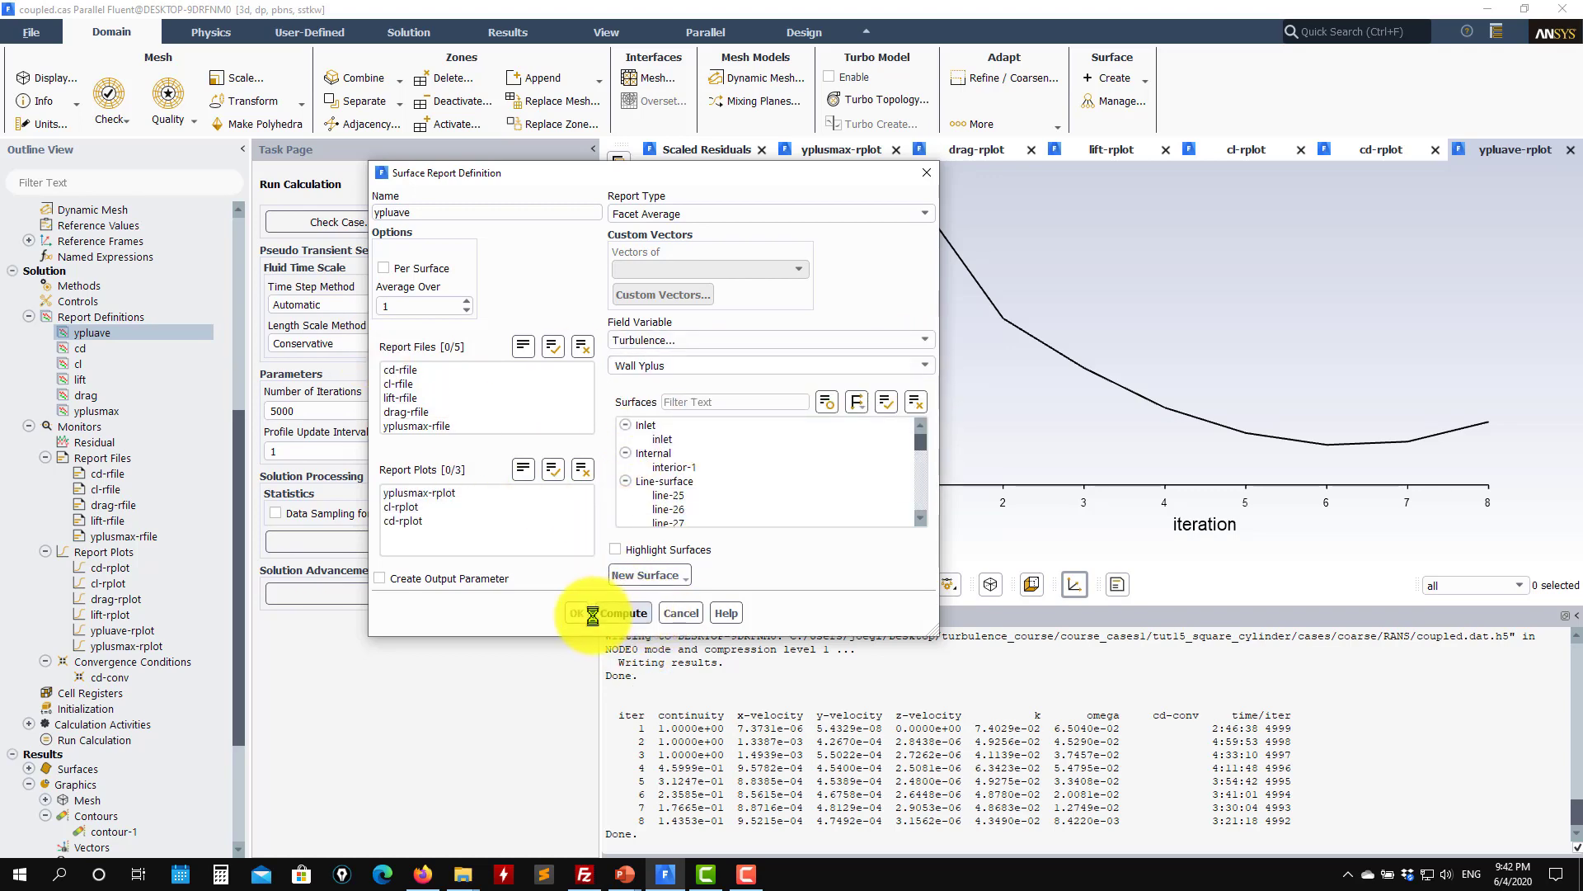
left_click(575, 612)
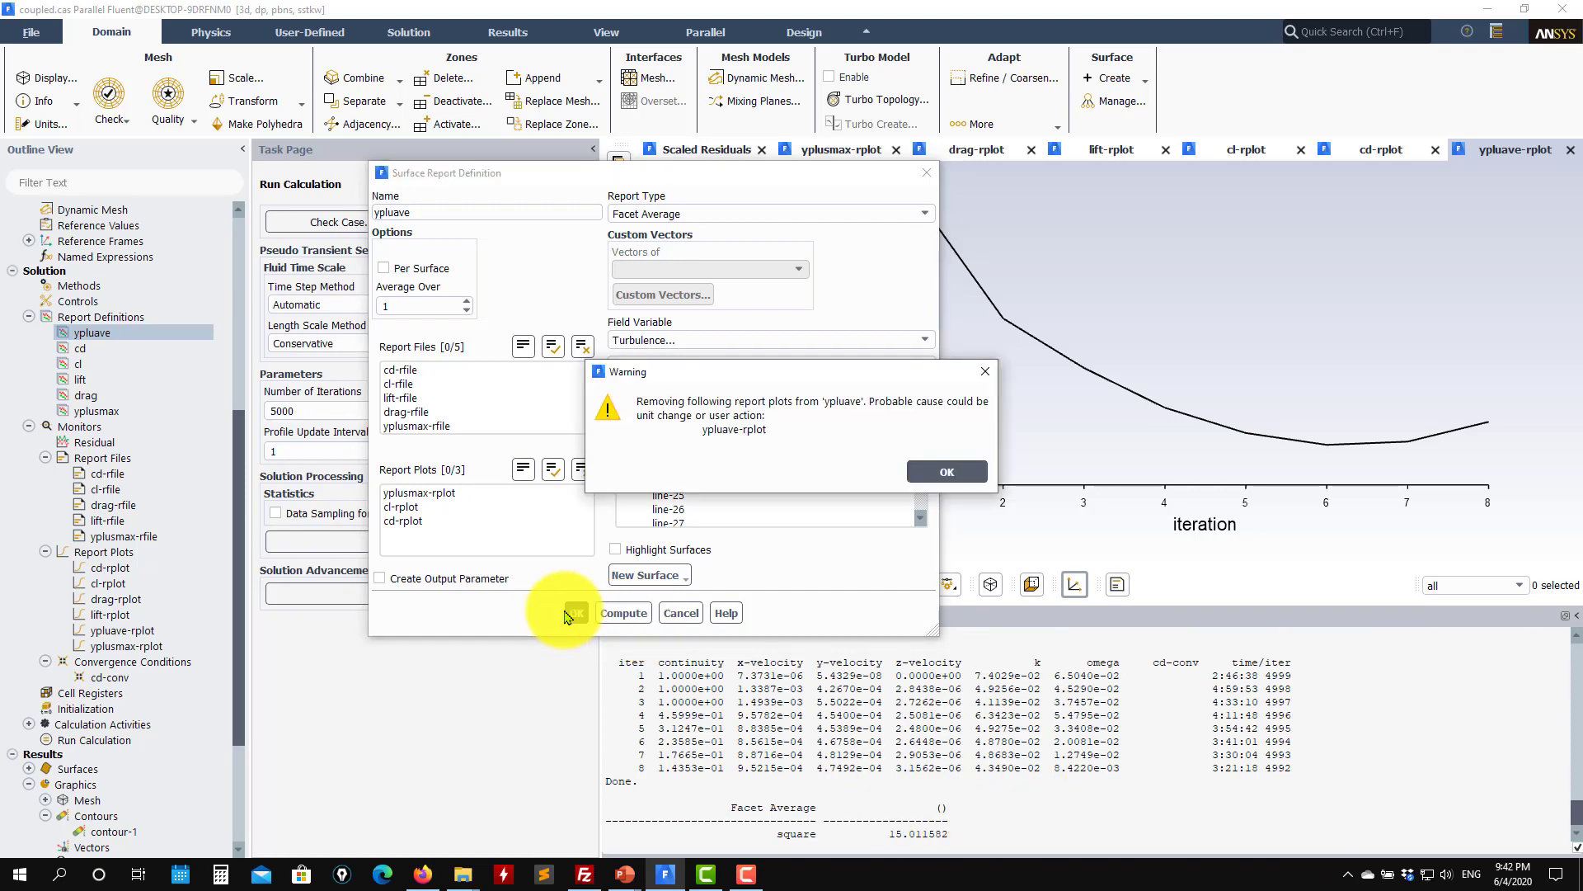
left_click(953, 471)
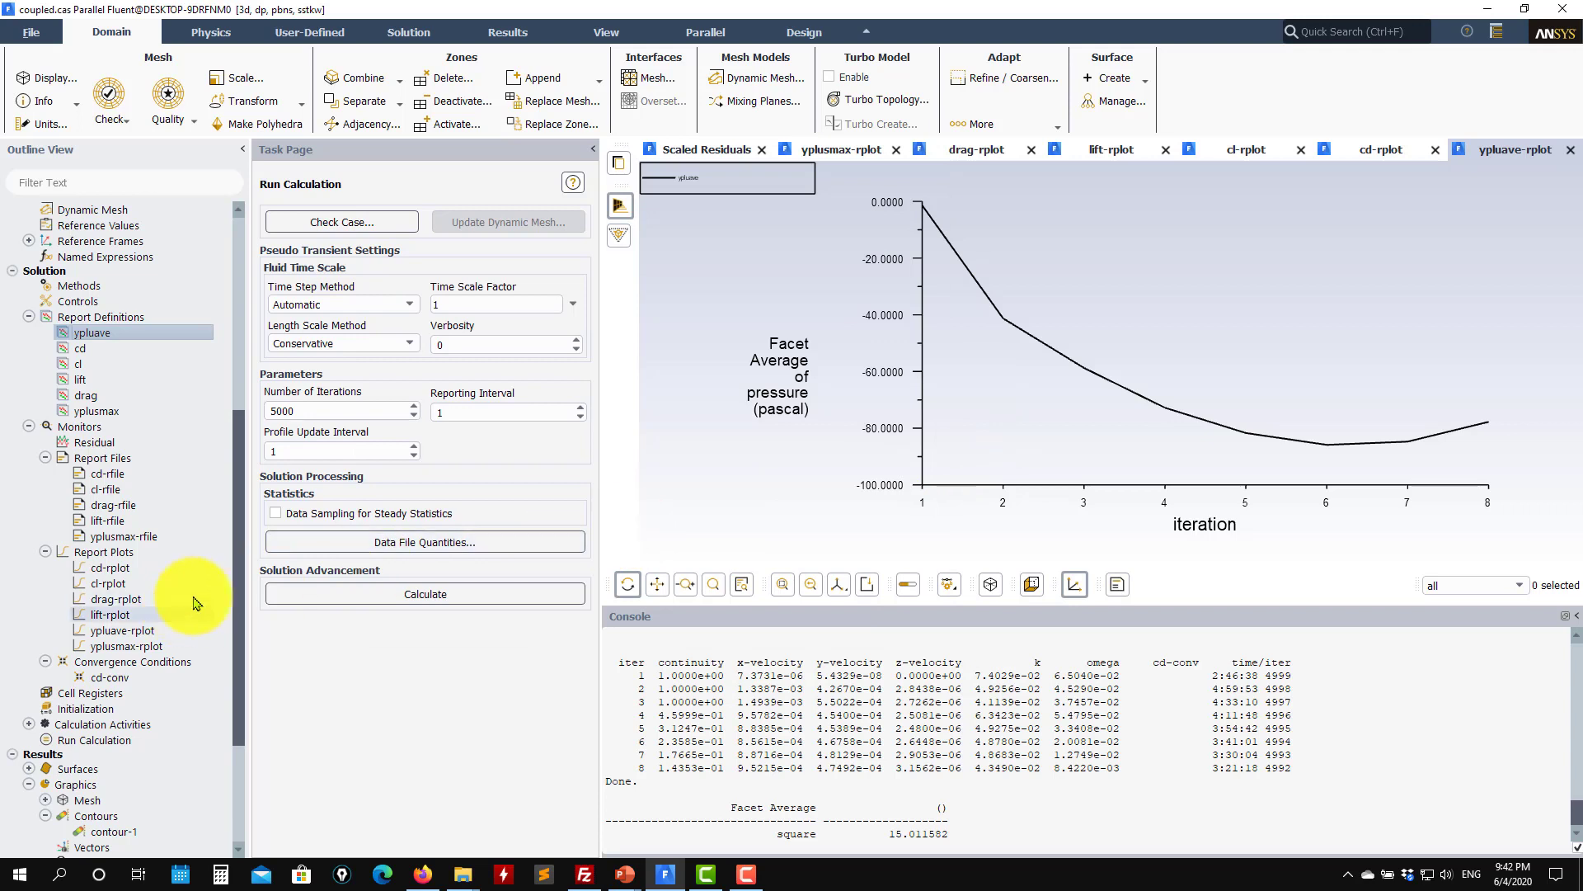
Resume the calculation with 5000 iterations requested and show the yplusmax-rplot monitor while it runs.
left_click(92, 740)
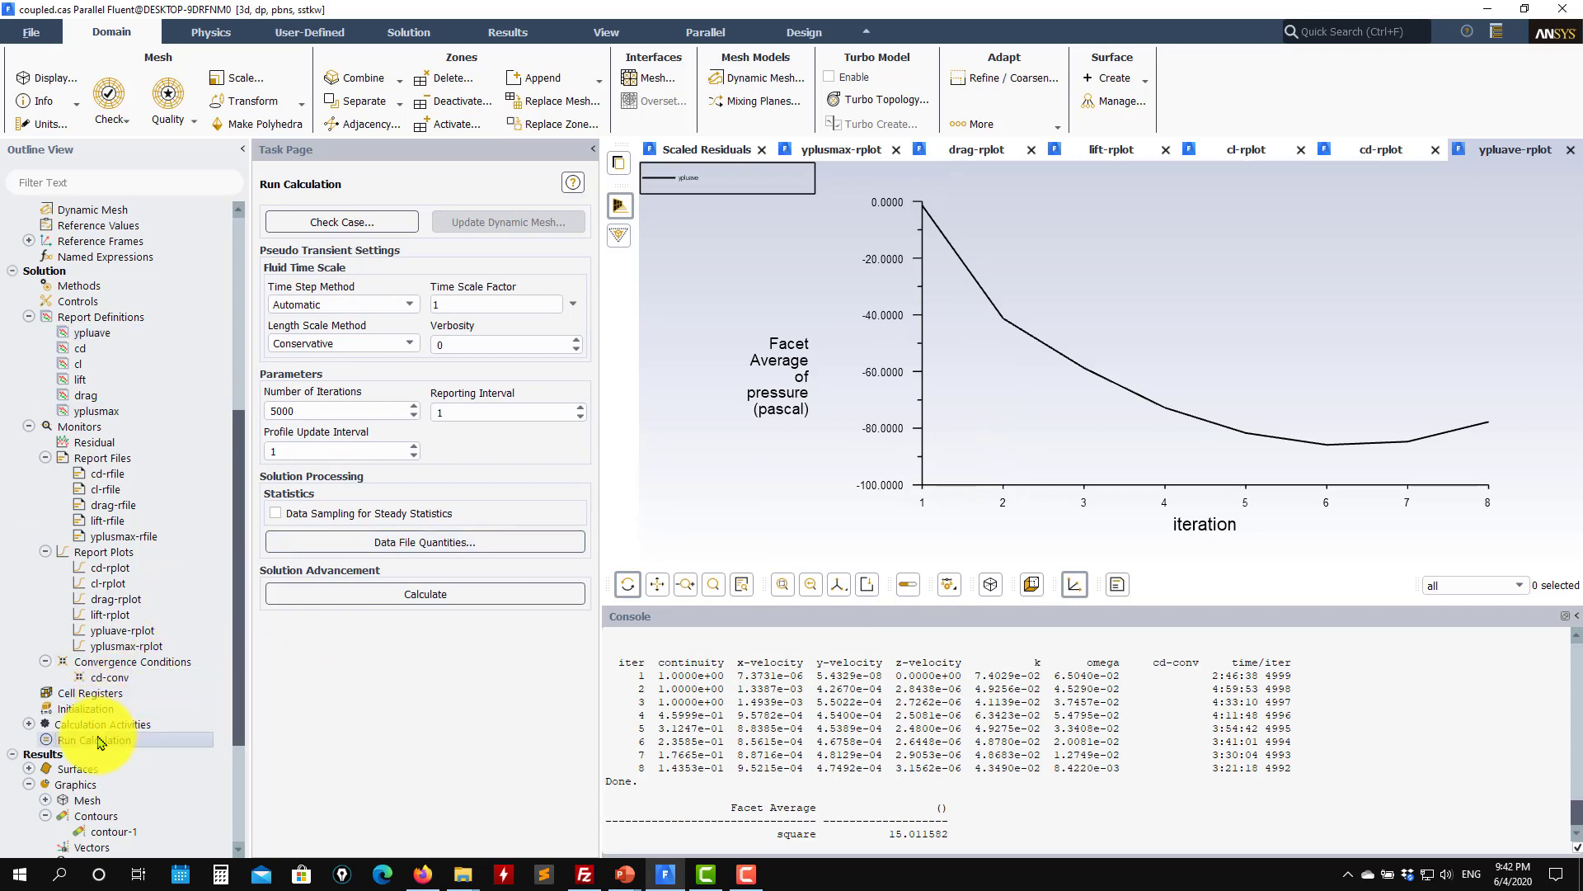
left_click(427, 594)
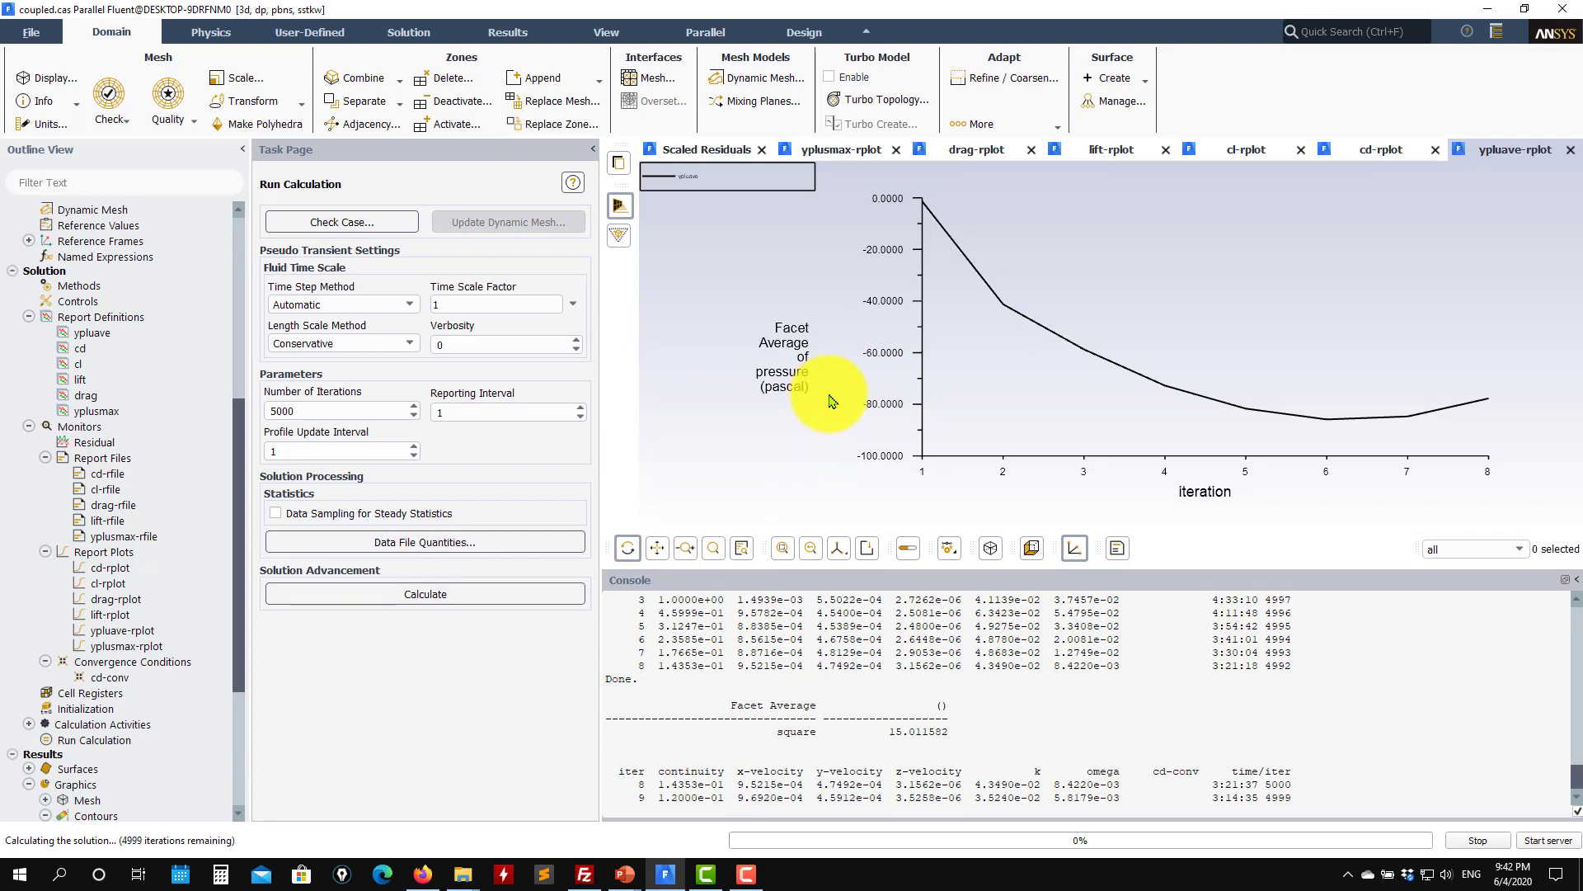
left_click(835, 149)
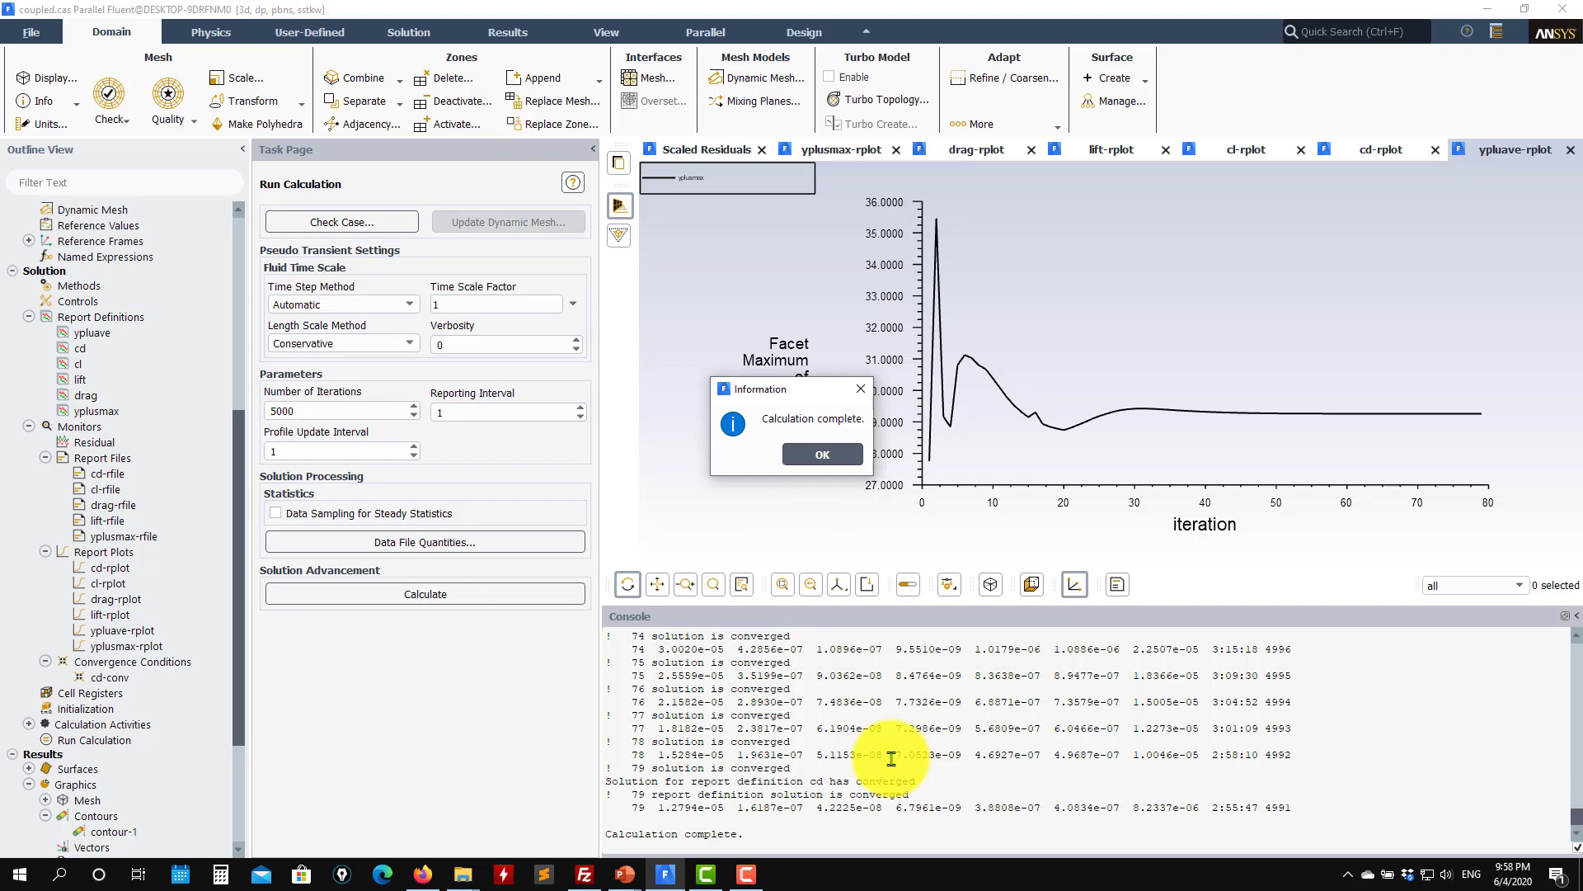
Review the residual and convergence history in the console and dismiss the calculation completion message.
scroll(891, 754, "up", 6)
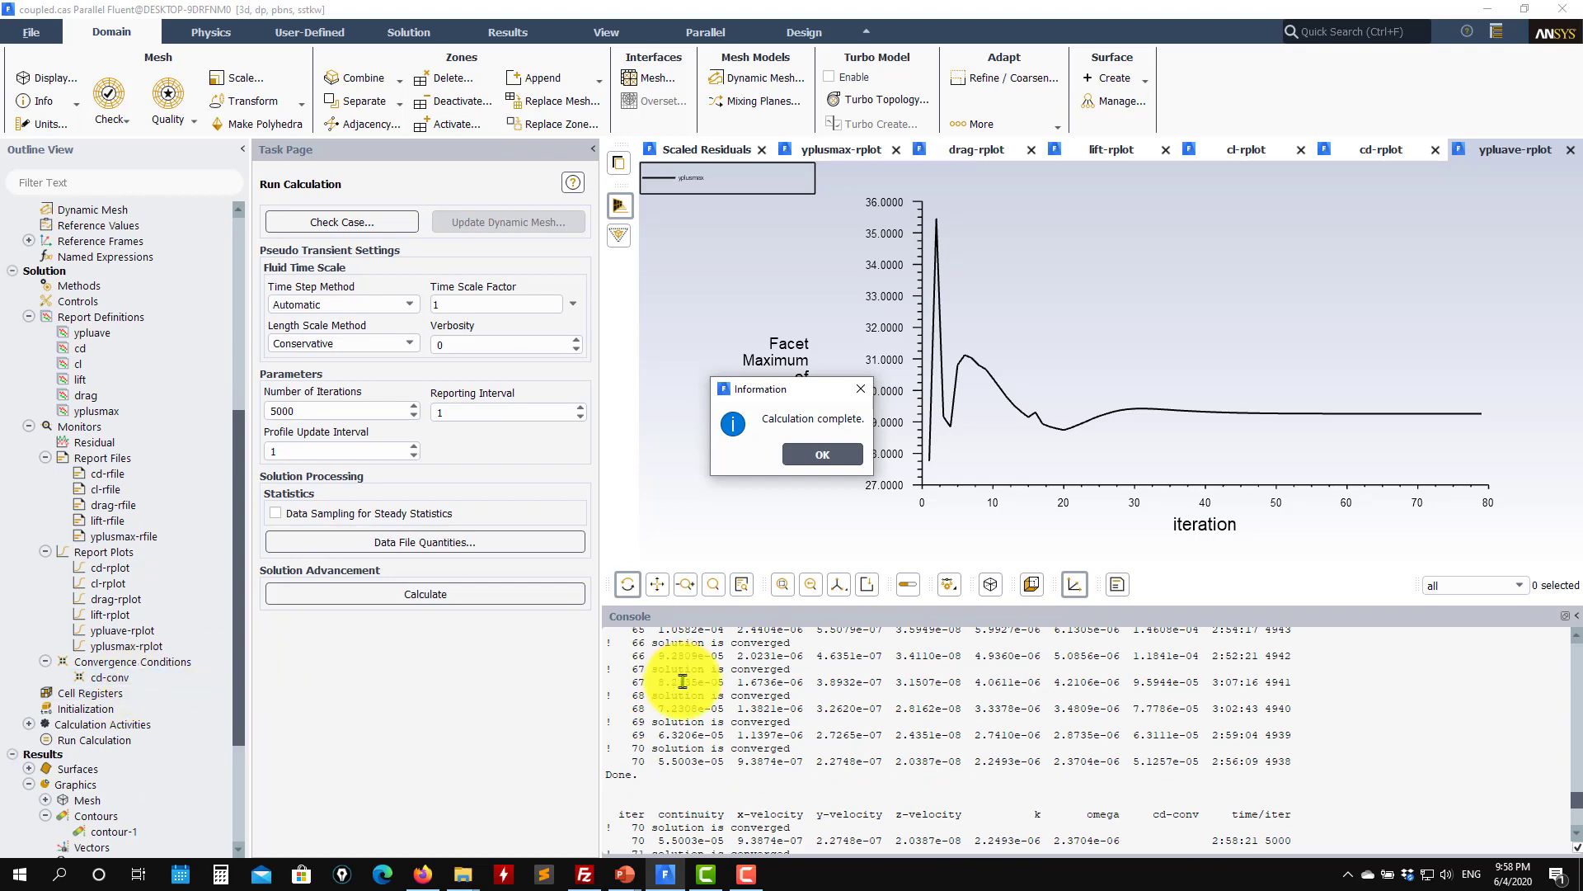
scroll(683, 681, "down", 6)
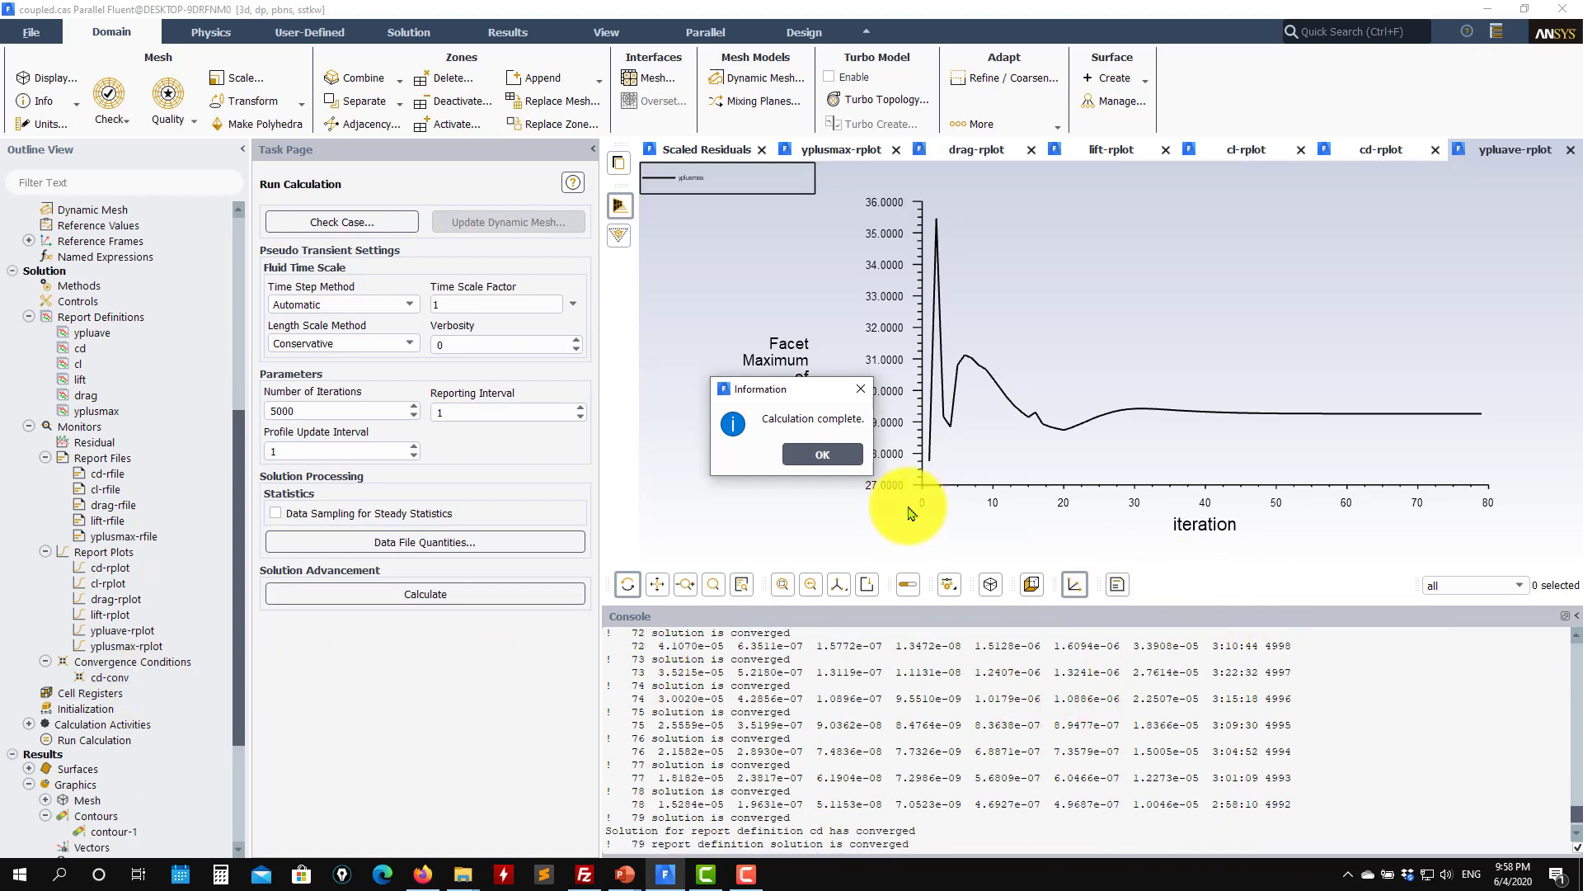
scroll(961, 722, "down", 2)
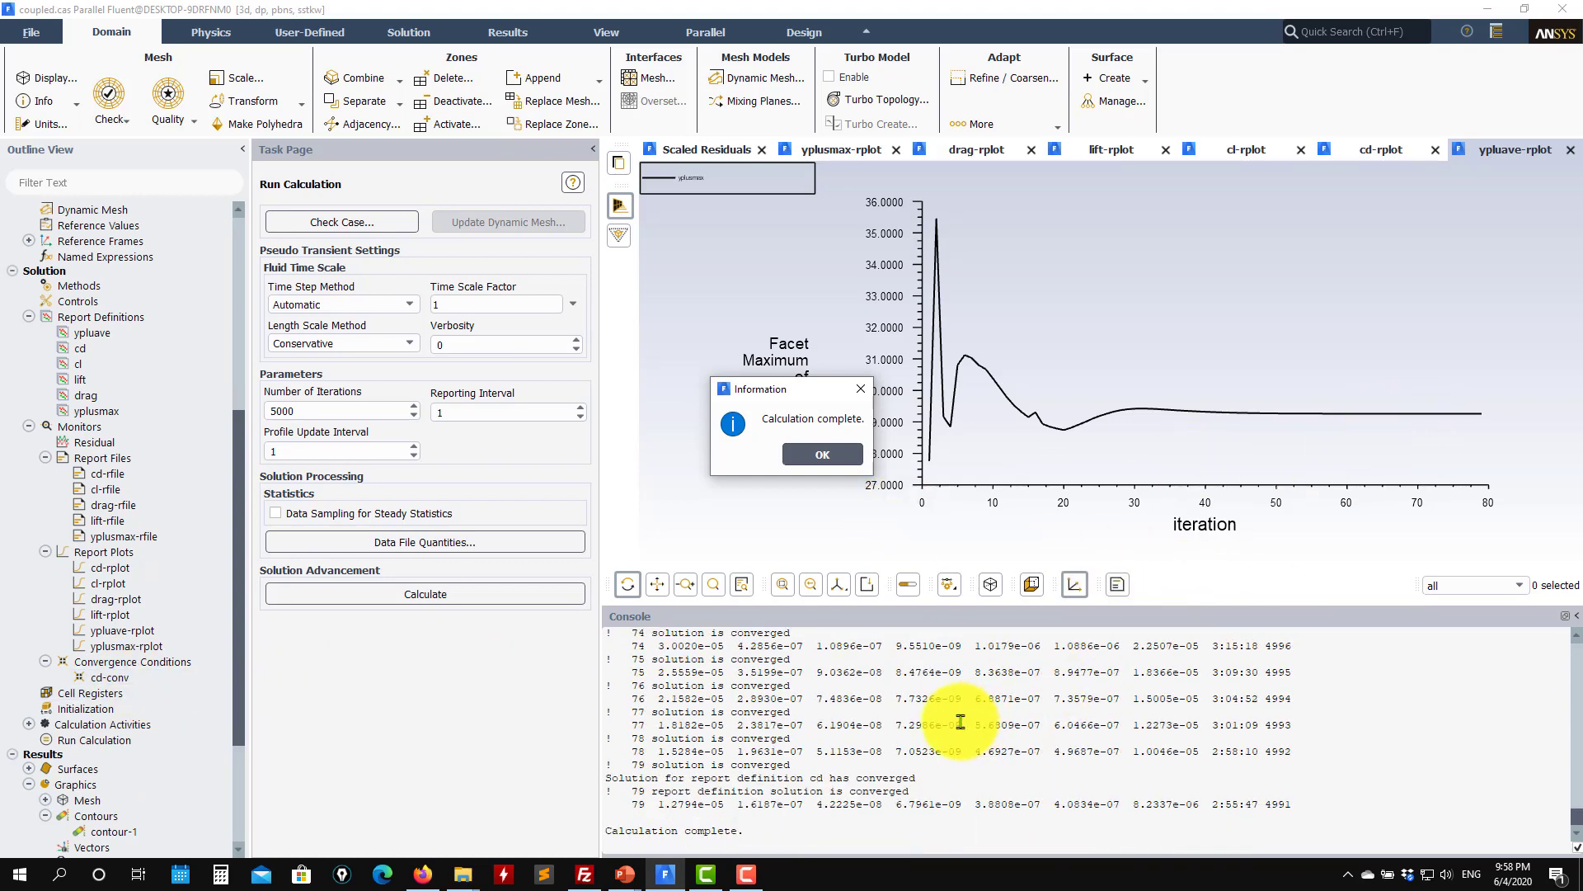
left_click(835, 461)
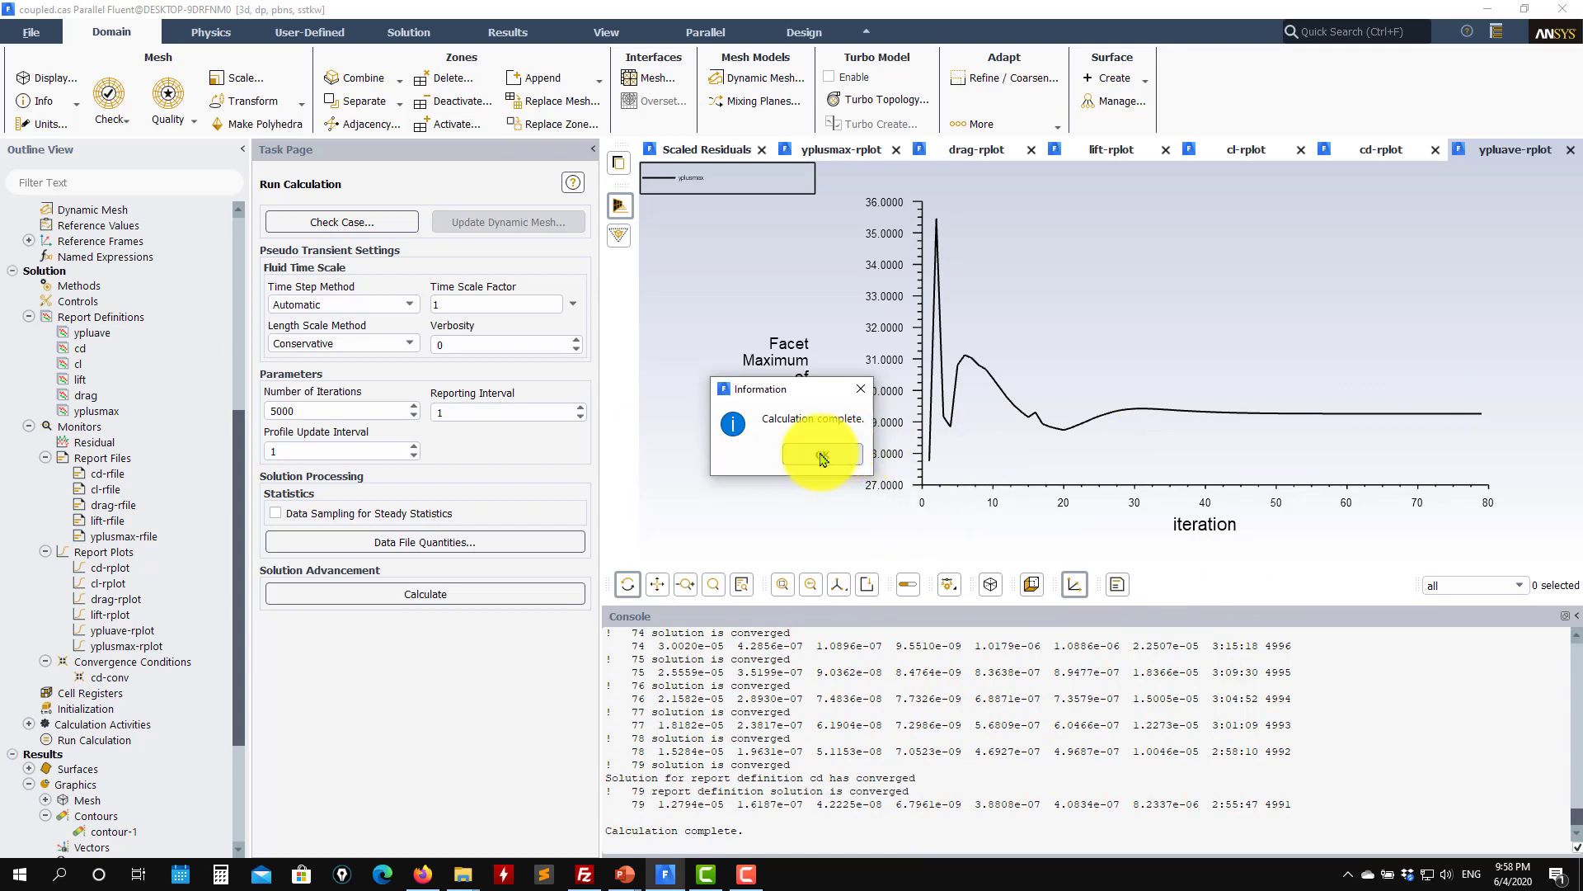
left_click(822, 456)
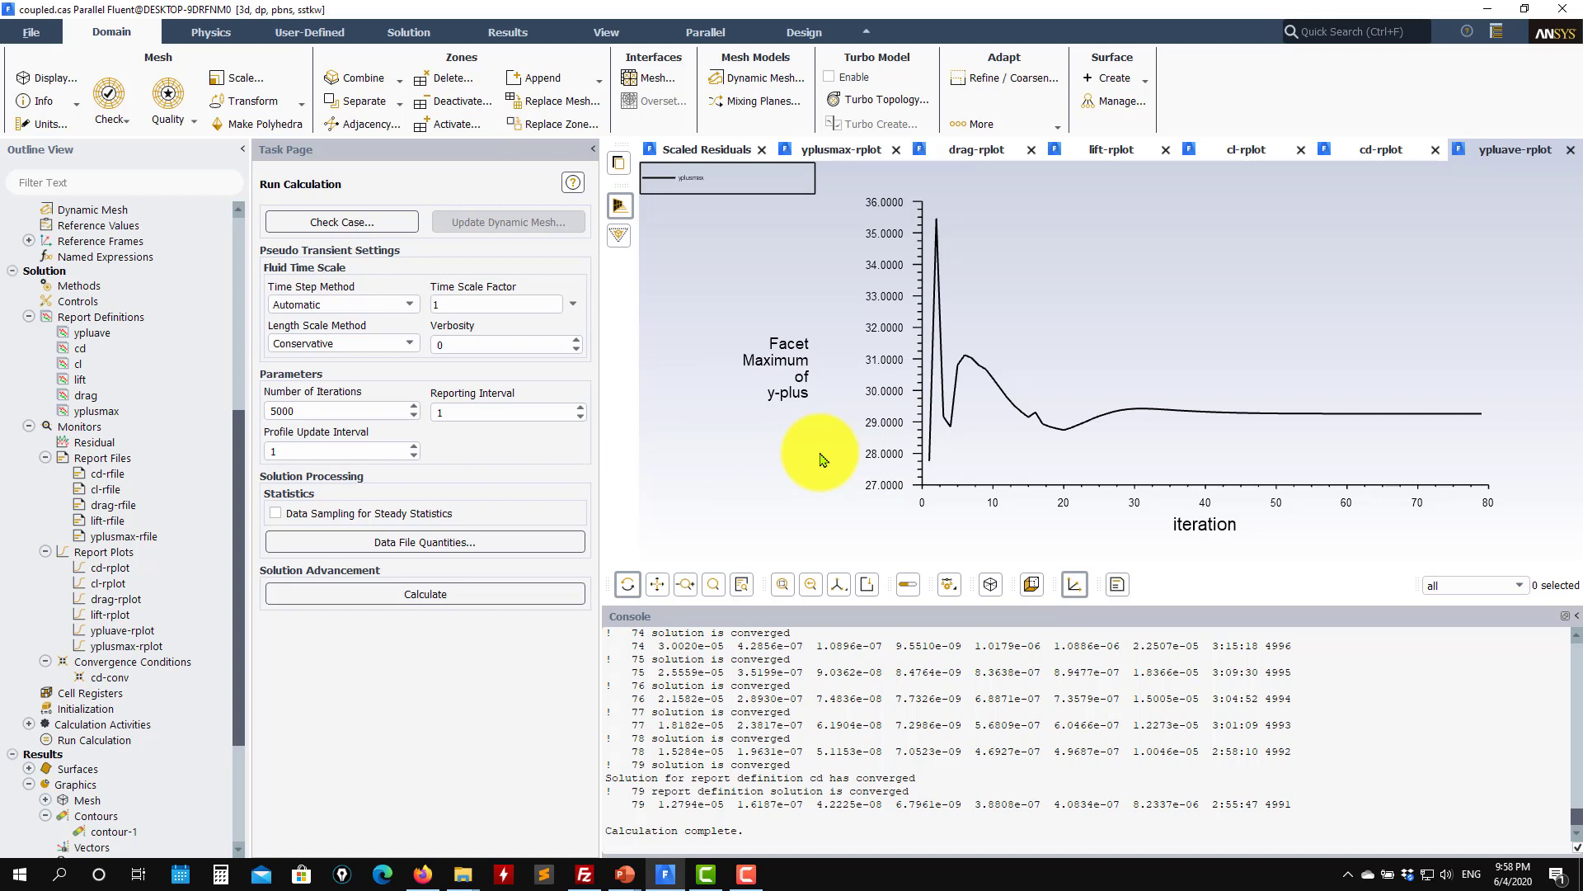
Check the yplusmax, ypluave, cd, cl, lift and drag report plots of the completed run.
left_click(840, 160)
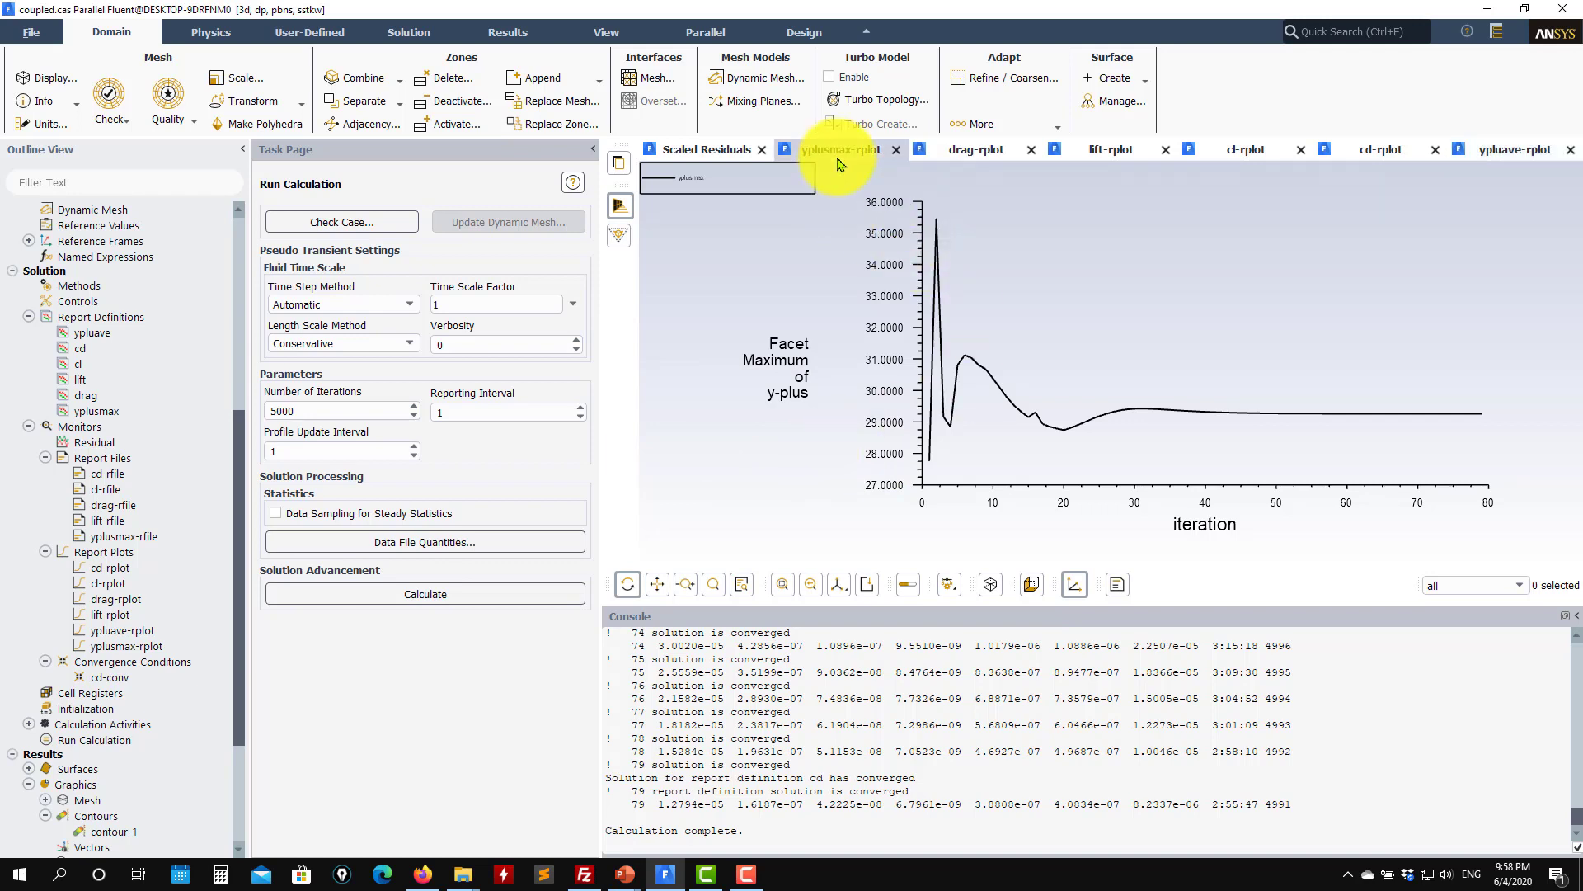
left_click(1515, 156)
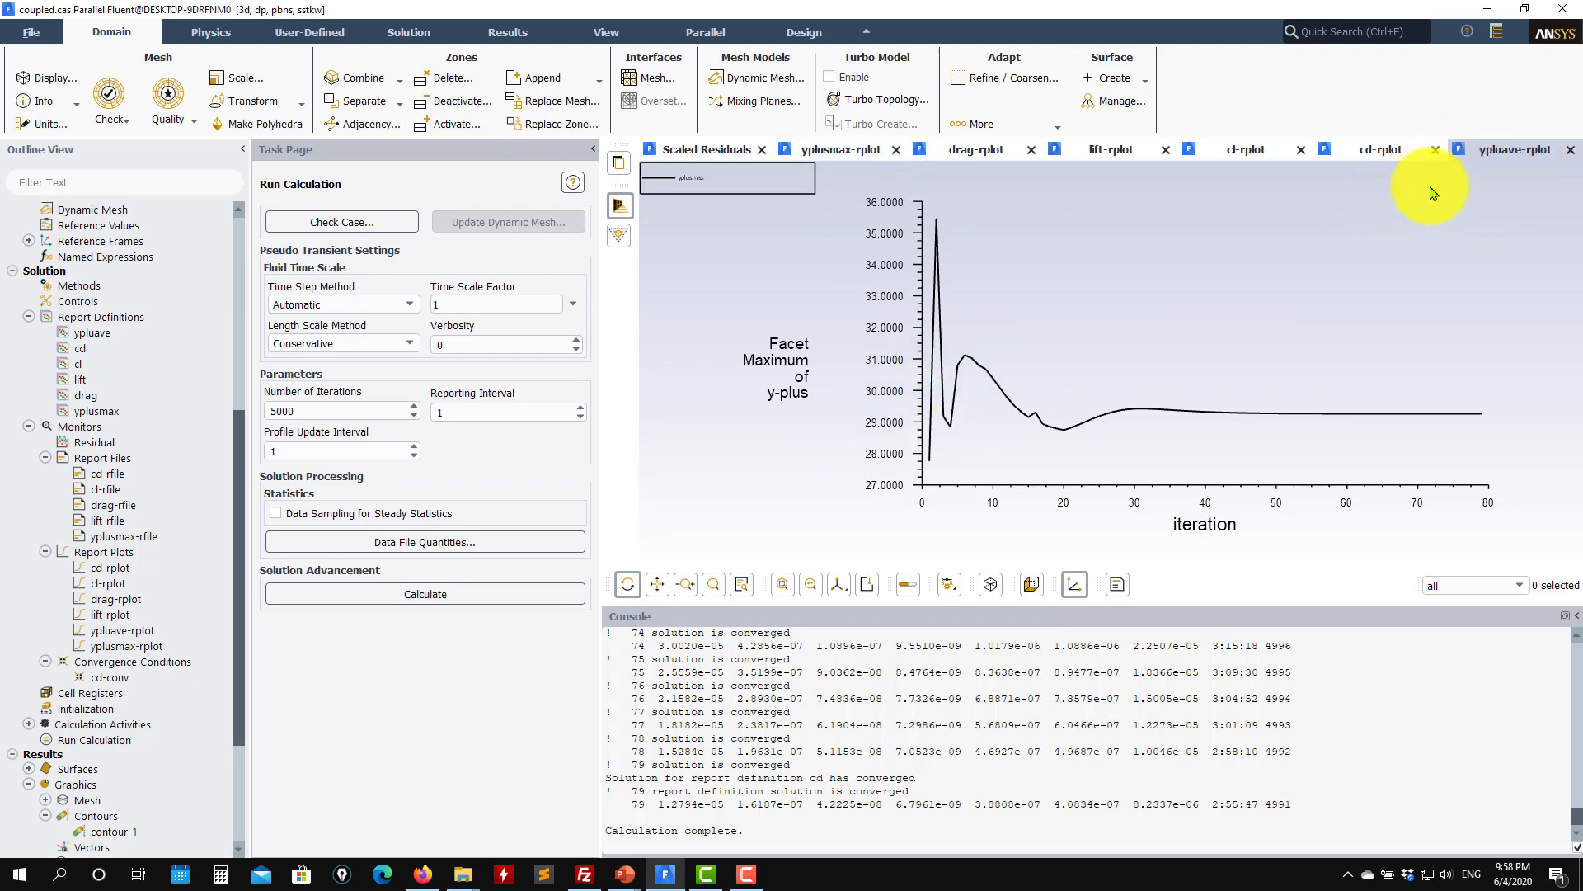
left_click(1379, 152)
left_click(1237, 150)
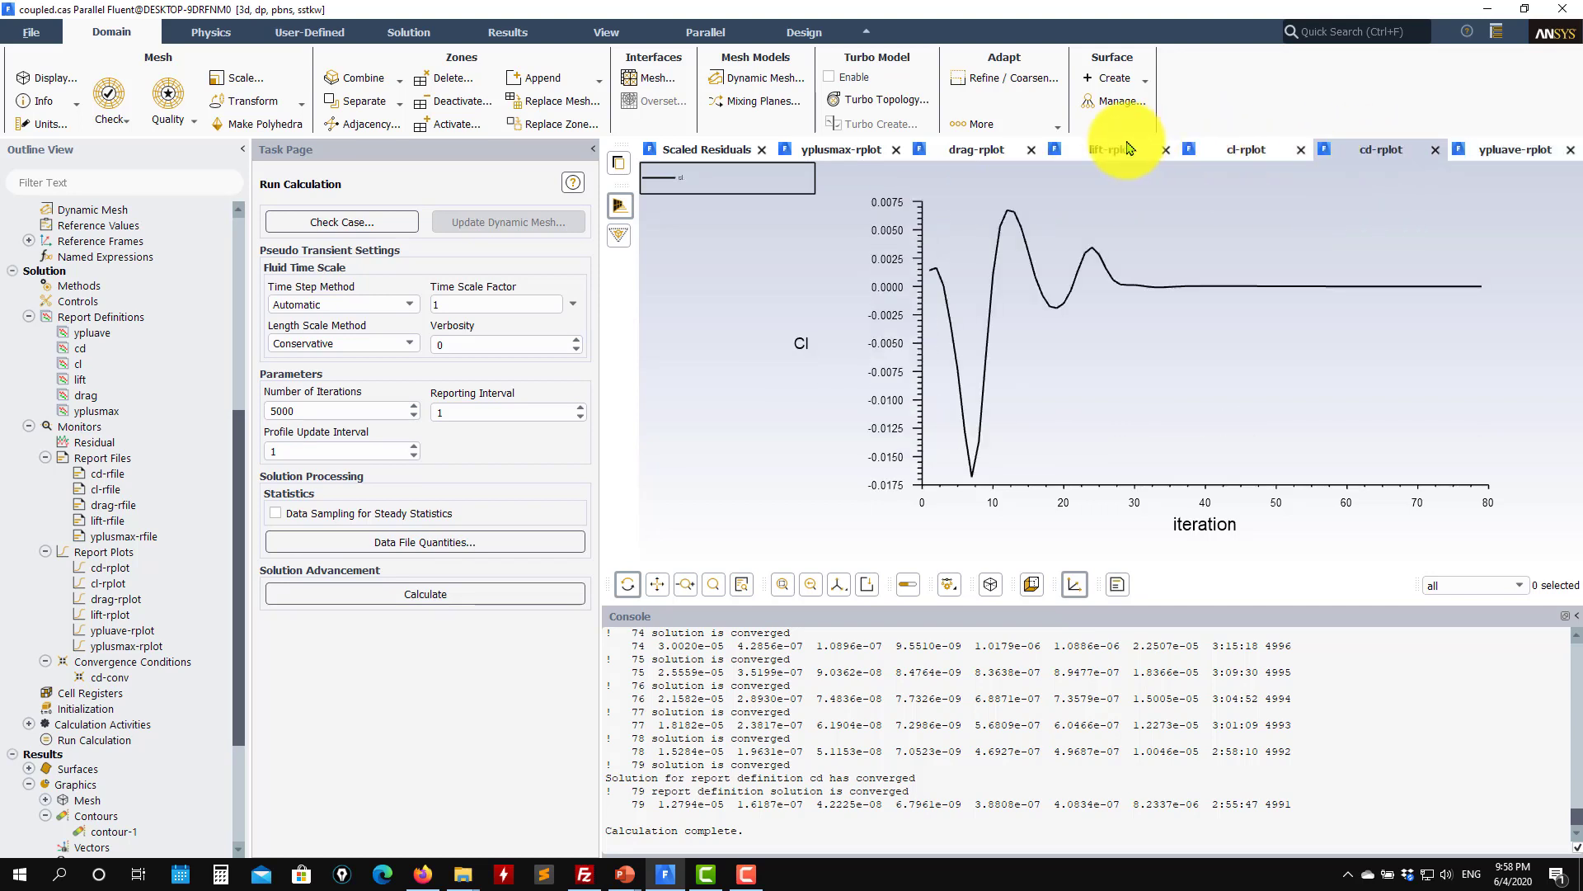
left_click(1109, 150)
left_click(991, 151)
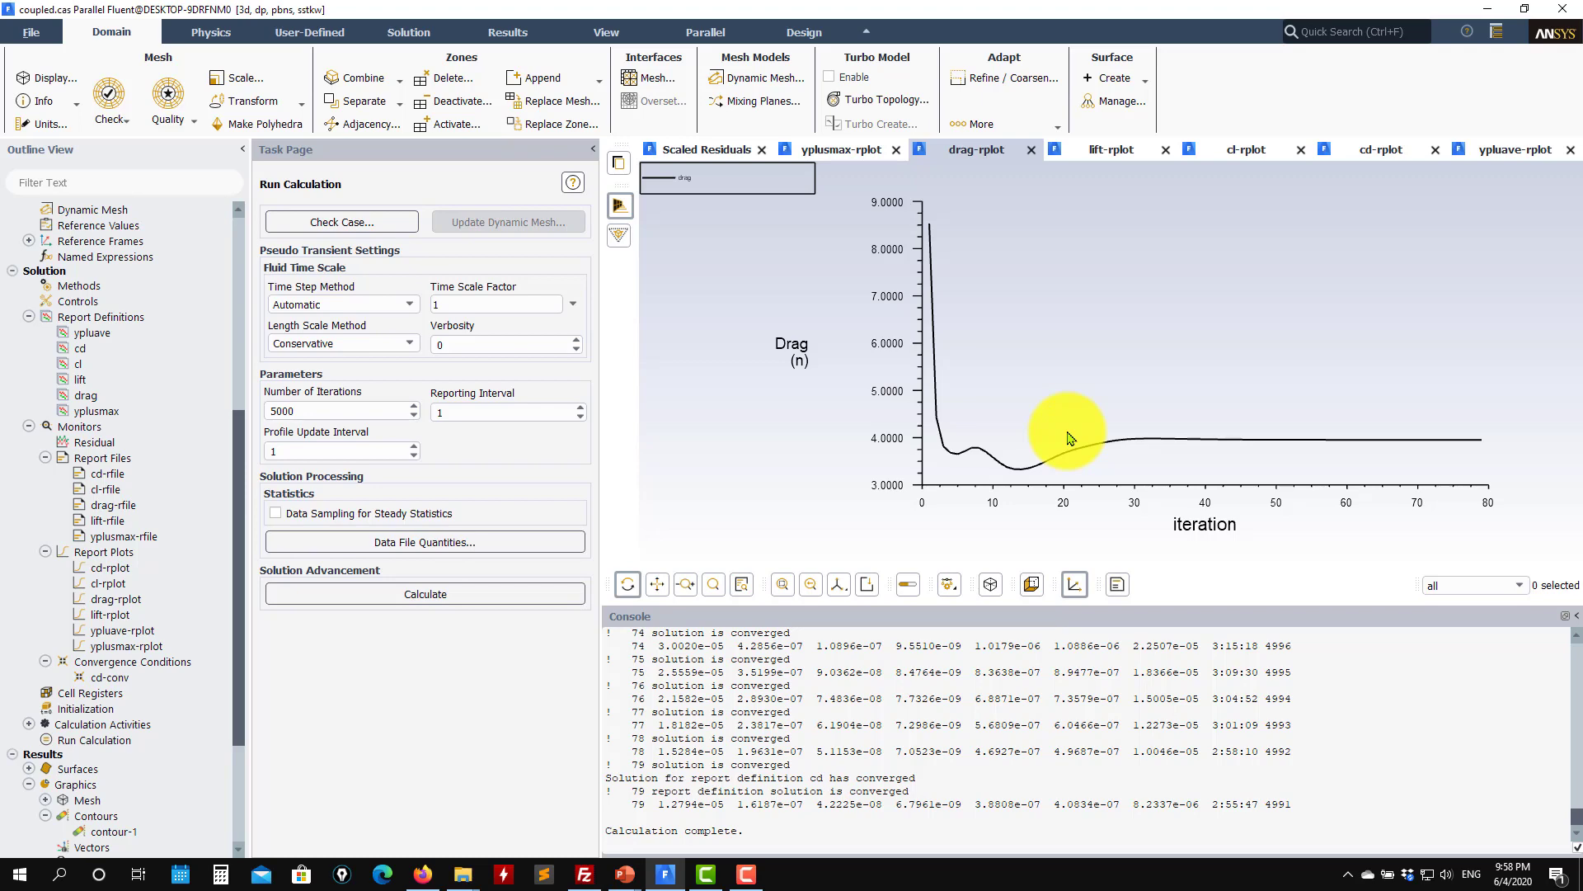
Display contour-1 of Velocity Magnitude, inspect the wake behind the square cylinder from several angles and close the contour settings.
scroll(165, 684, "down", 4)
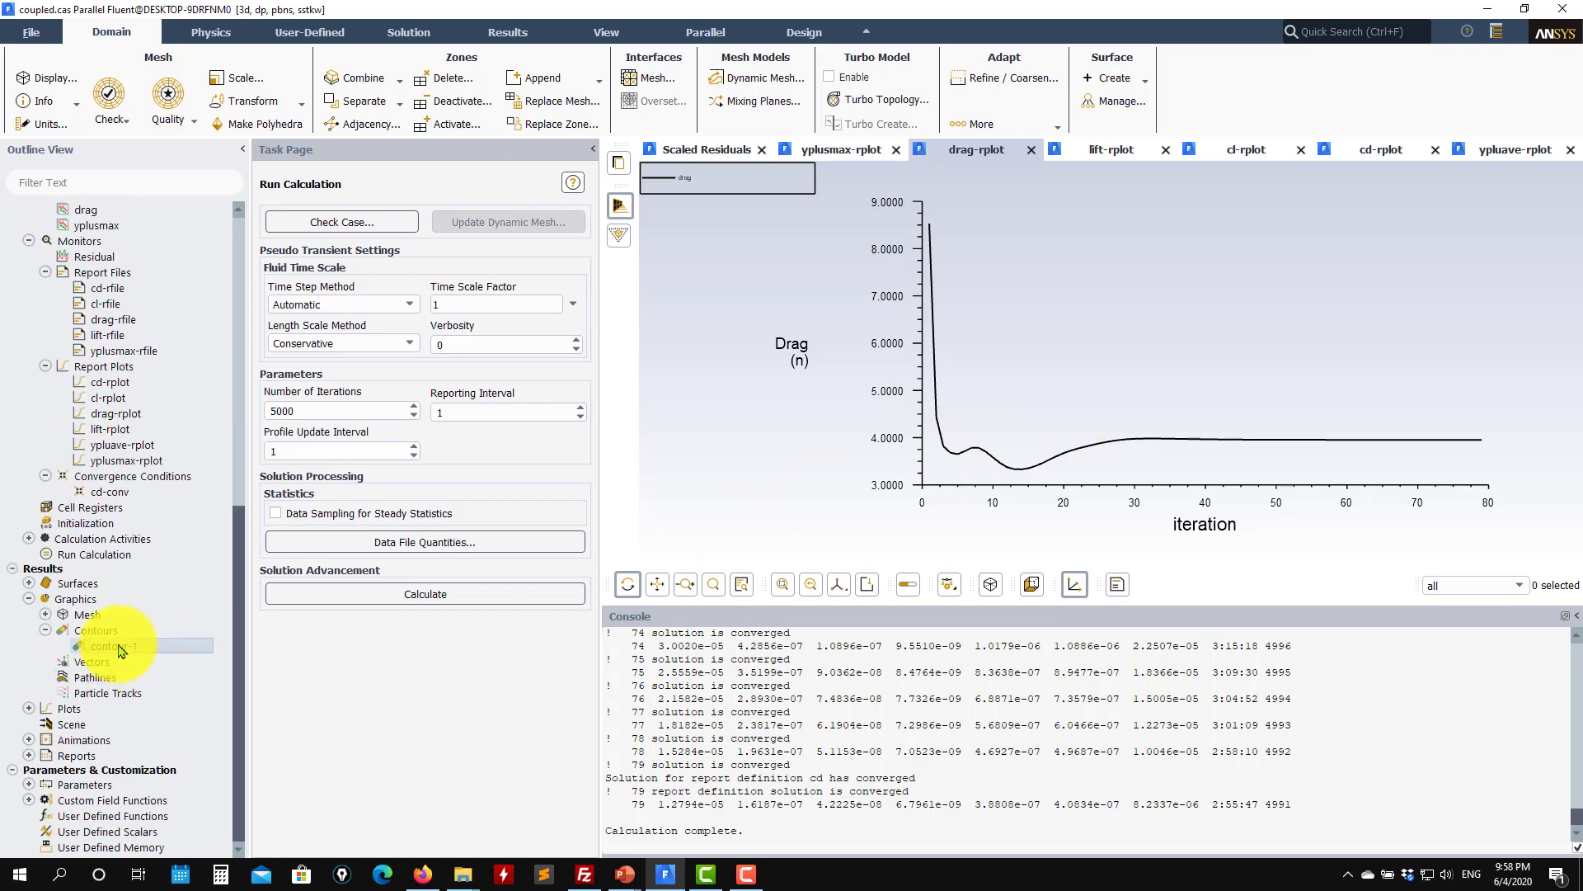
double_click(121, 650)
left_click(272, 659)
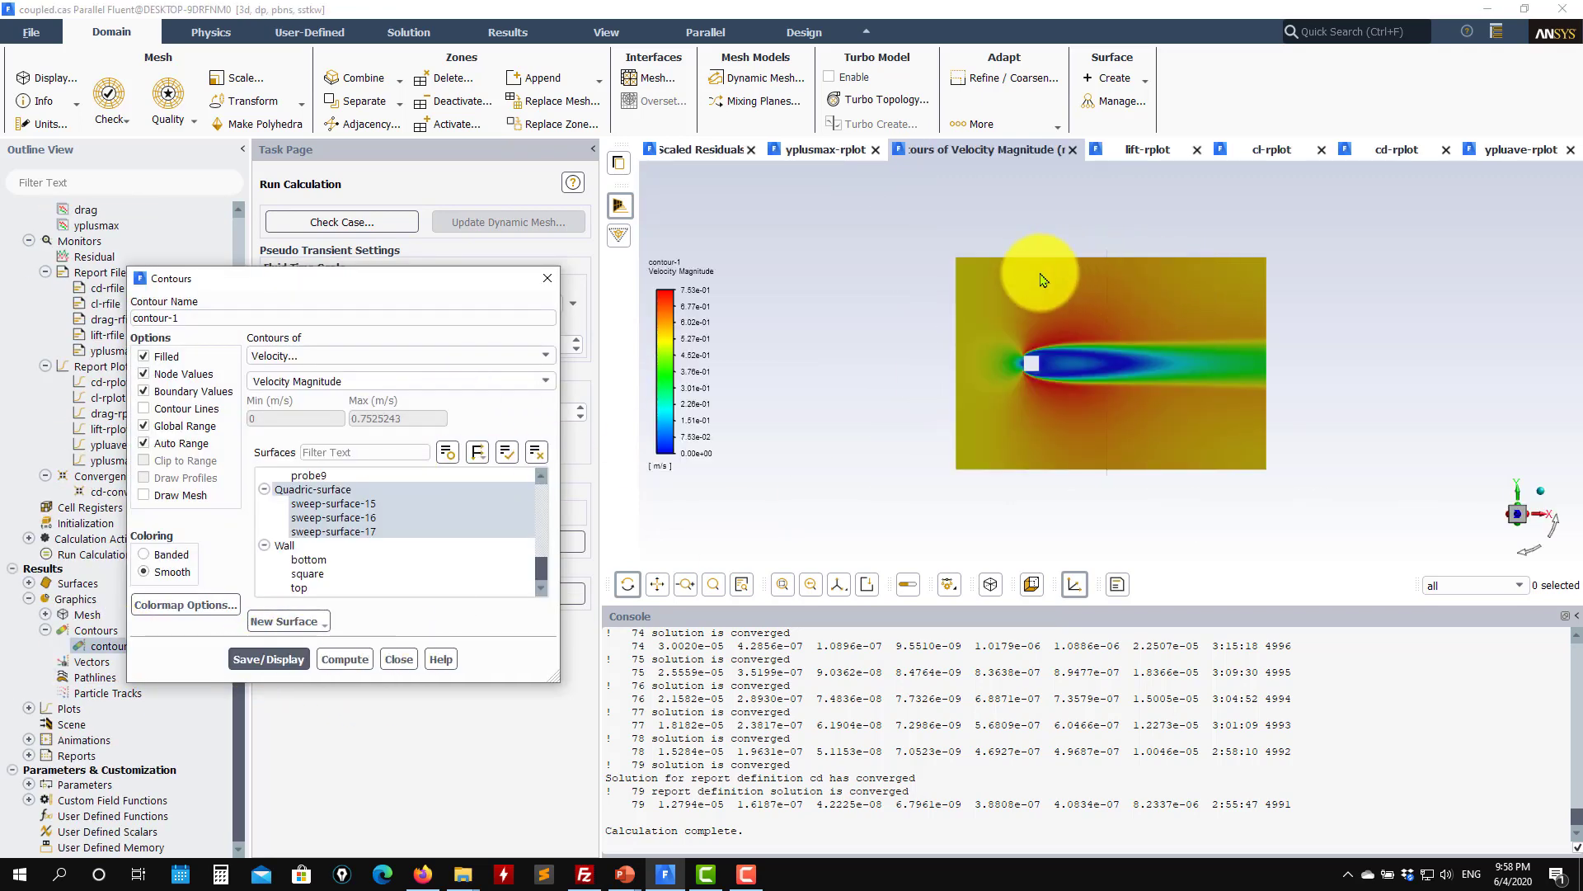
scroll(1072, 322, "up", 2)
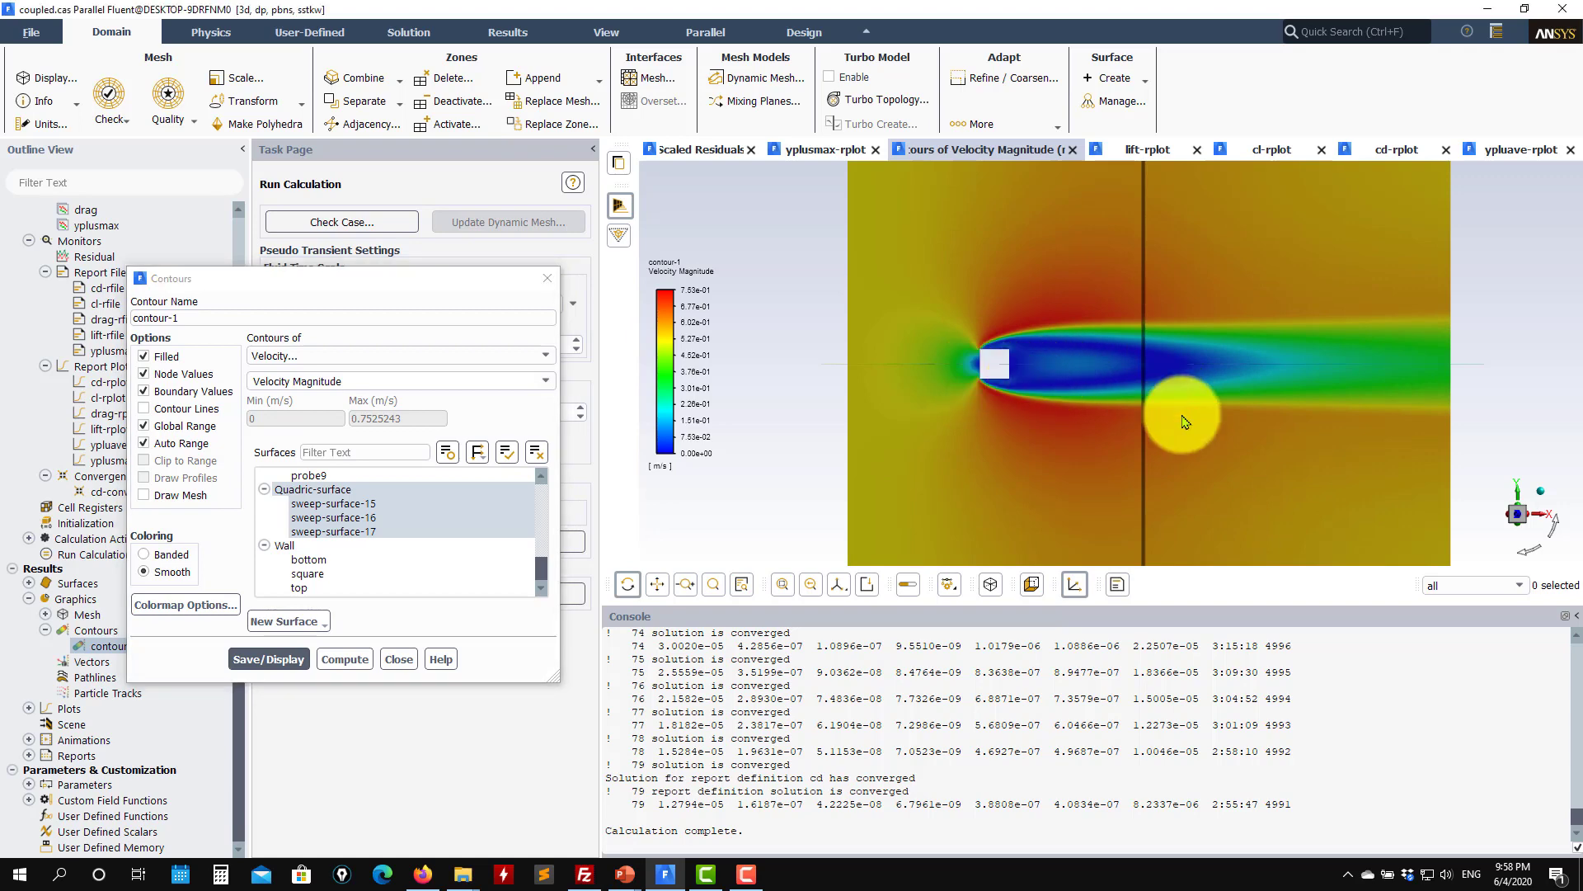
mouse_move(1181, 421)
left_mouse_down()
mouse_move(1166, 438)
mouse_move(1160, 283)
mouse_move(1157, 429)
mouse_move(1138, 270)
mouse_move(1162, 262)
left_mouse_up()
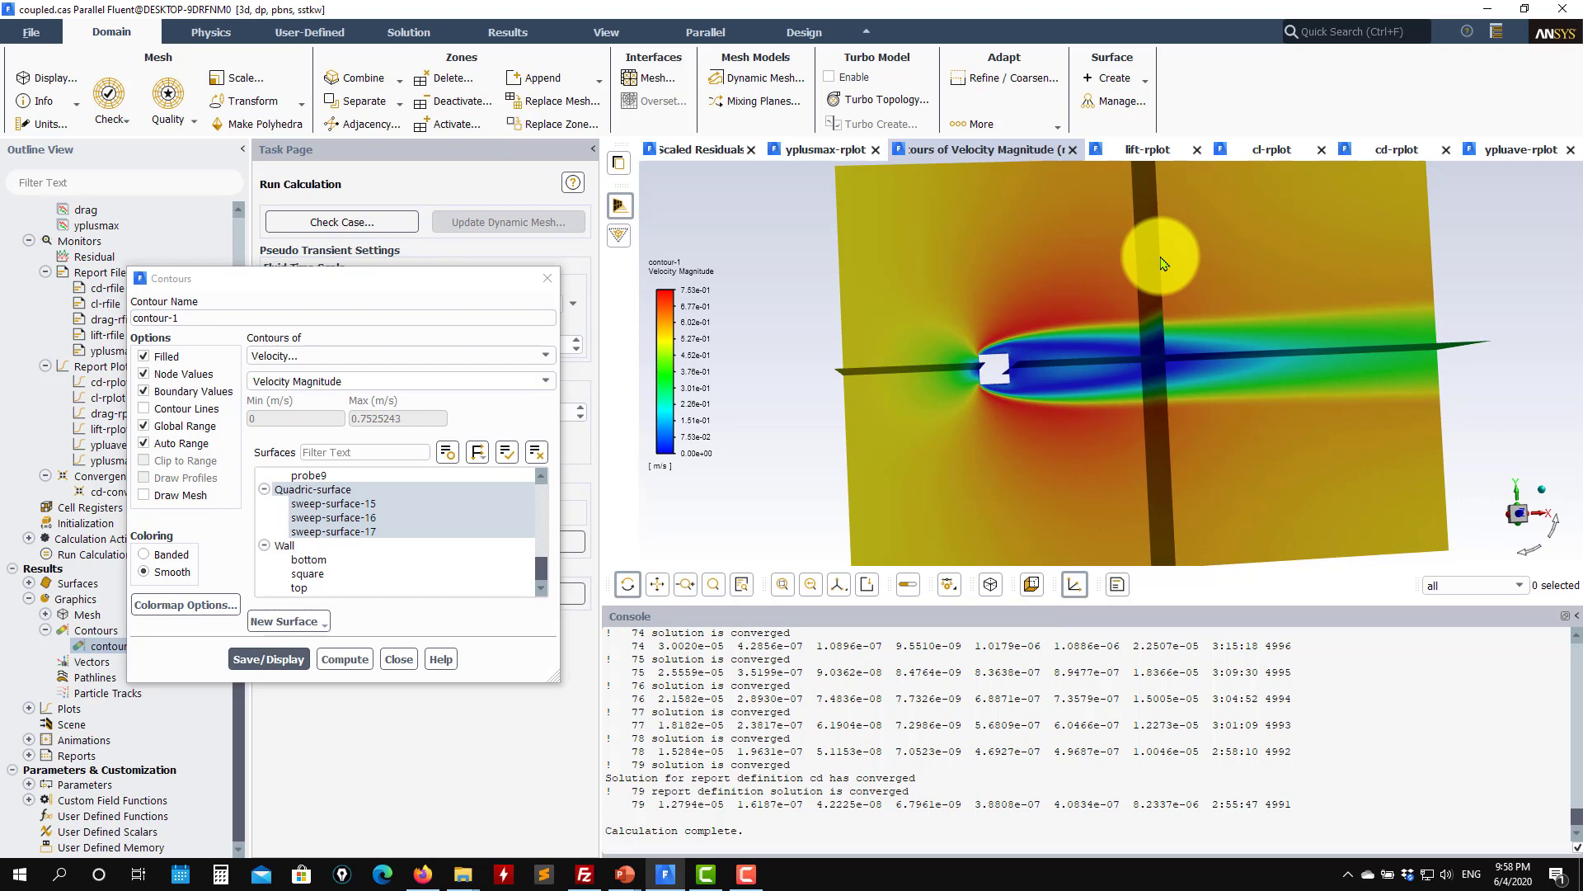
mouse_move(1162, 263)
left_mouse_down()
mouse_move(1135, 338)
mouse_move(964, 355)
mouse_move(1294, 336)
mouse_move(986, 404)
mouse_move(1025, 402)
left_mouse_up()
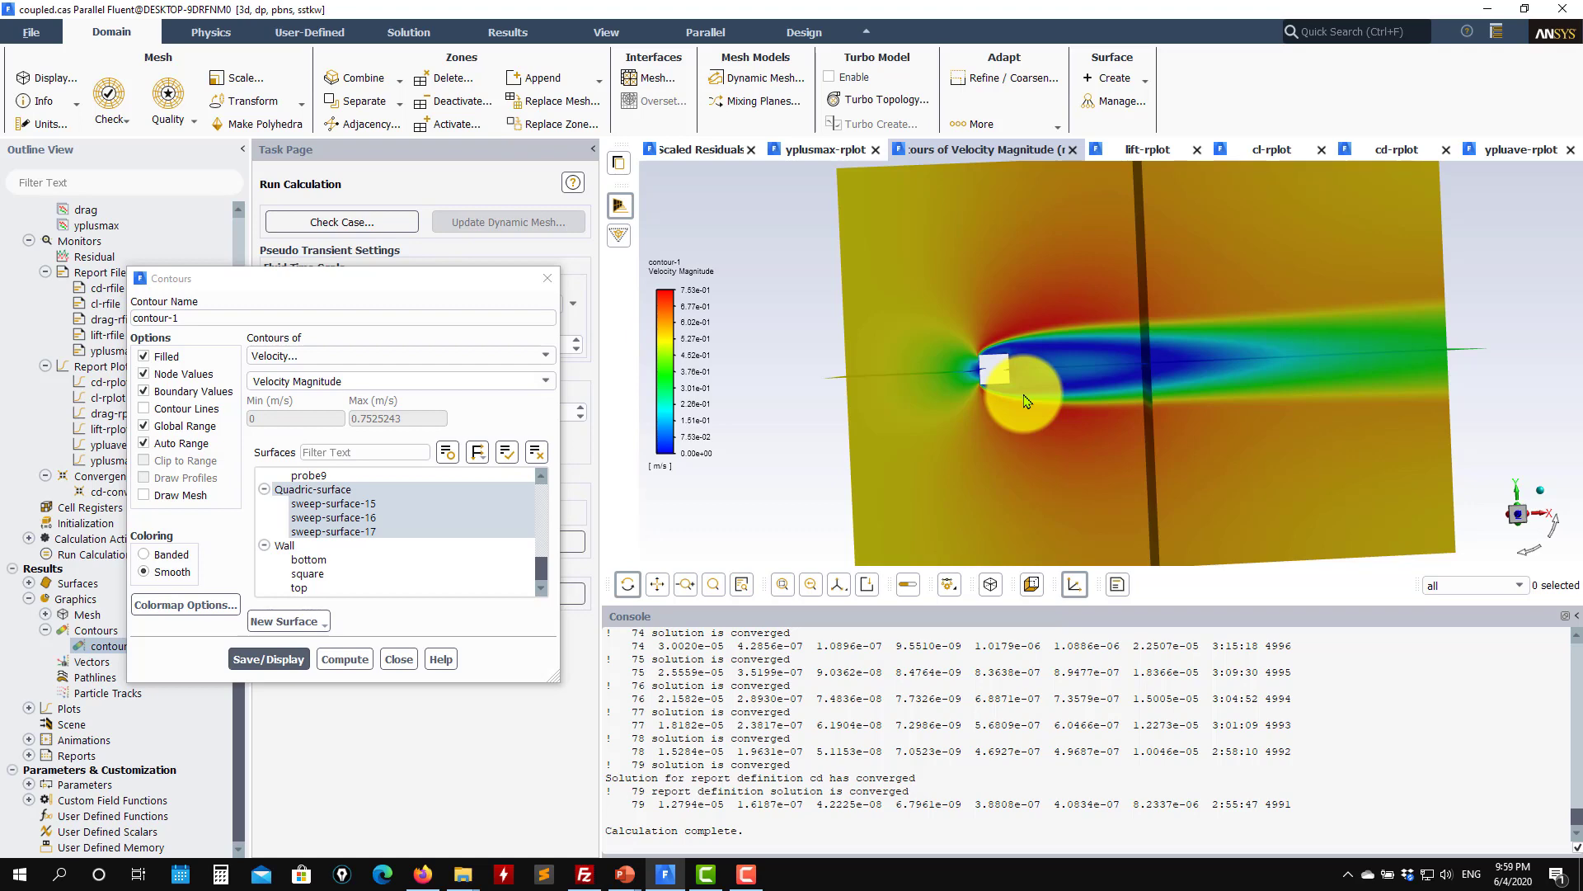
left_click(398, 659)
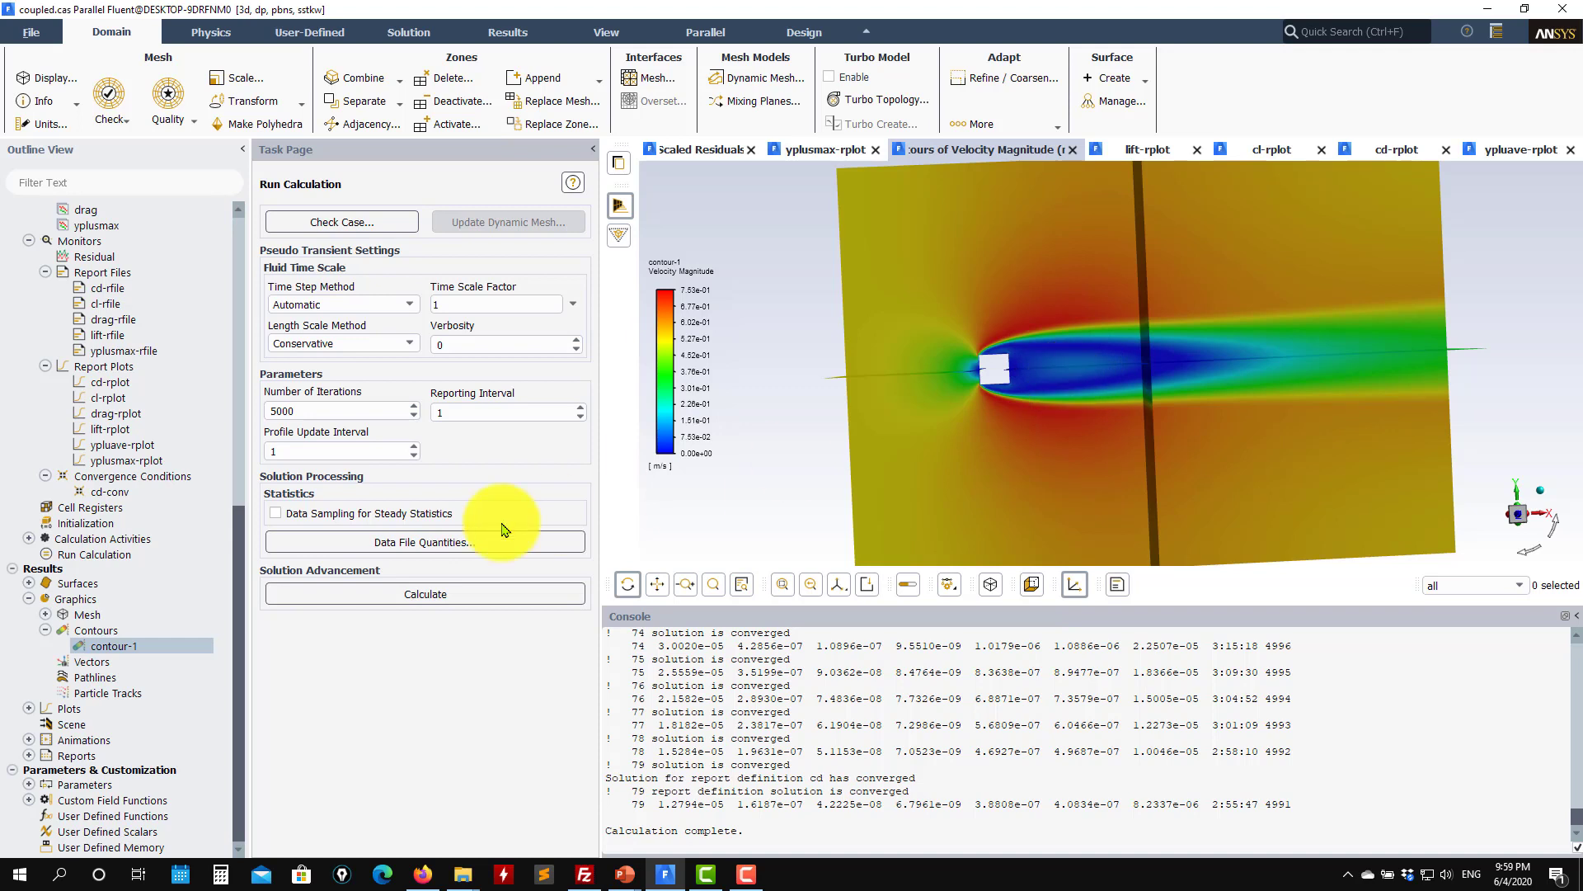
Reinitialize the solution with Standard Initialization, discarding the unsaved data.
left_click(92, 523)
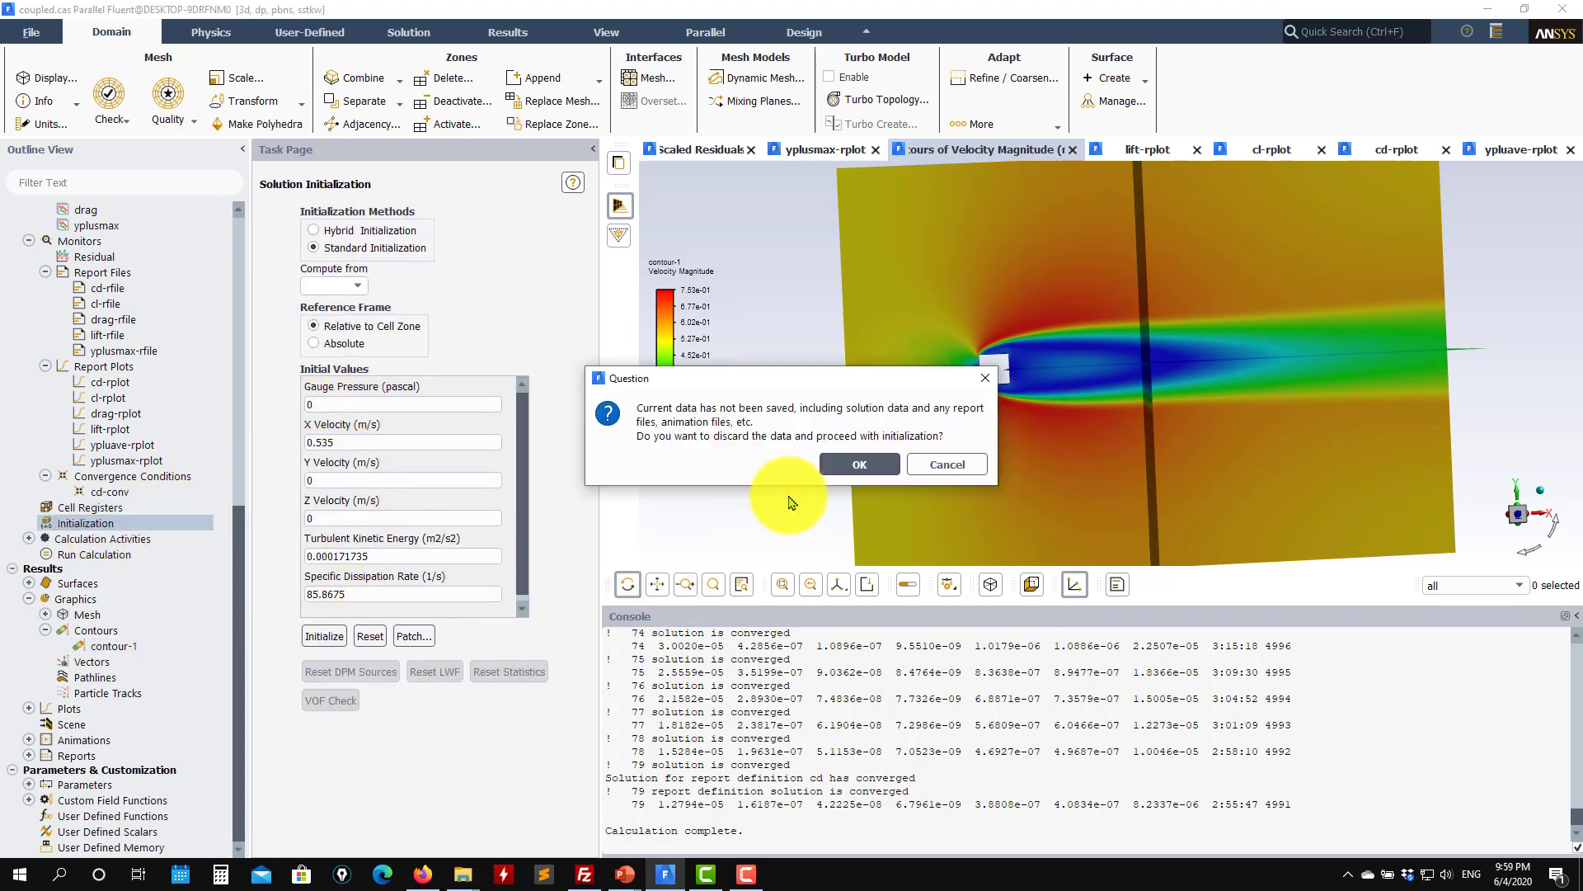
left_click(854, 462)
scroll(1026, 359, "down", 3)
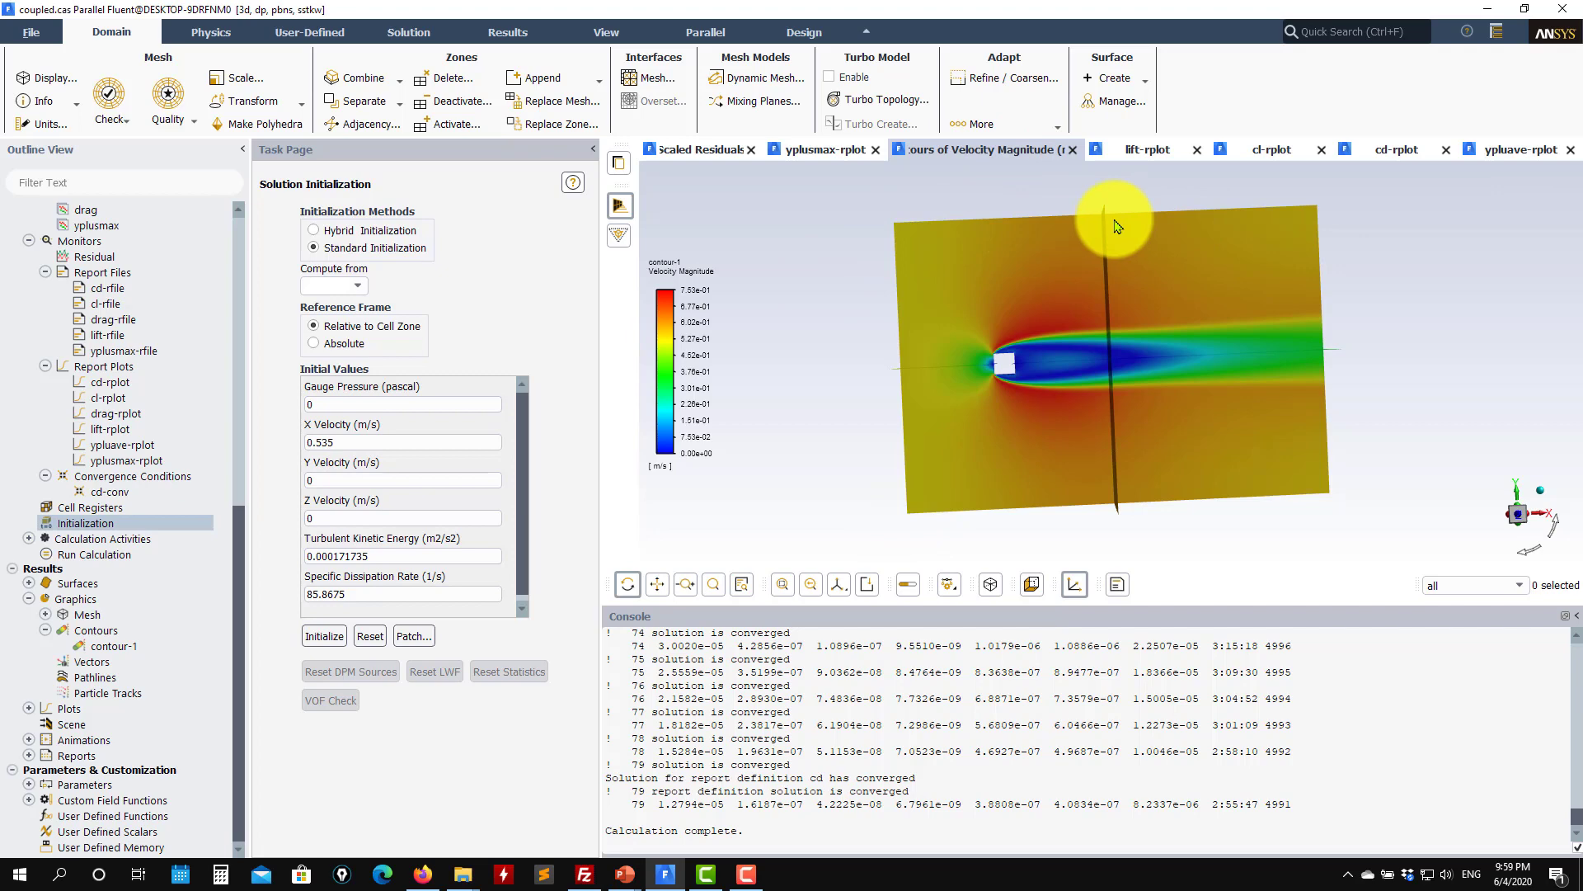
Run the FMG initialization from the console using solve, init and fmg, answering yes to enable it.
left_click_drag(817, 725, 857, 737)
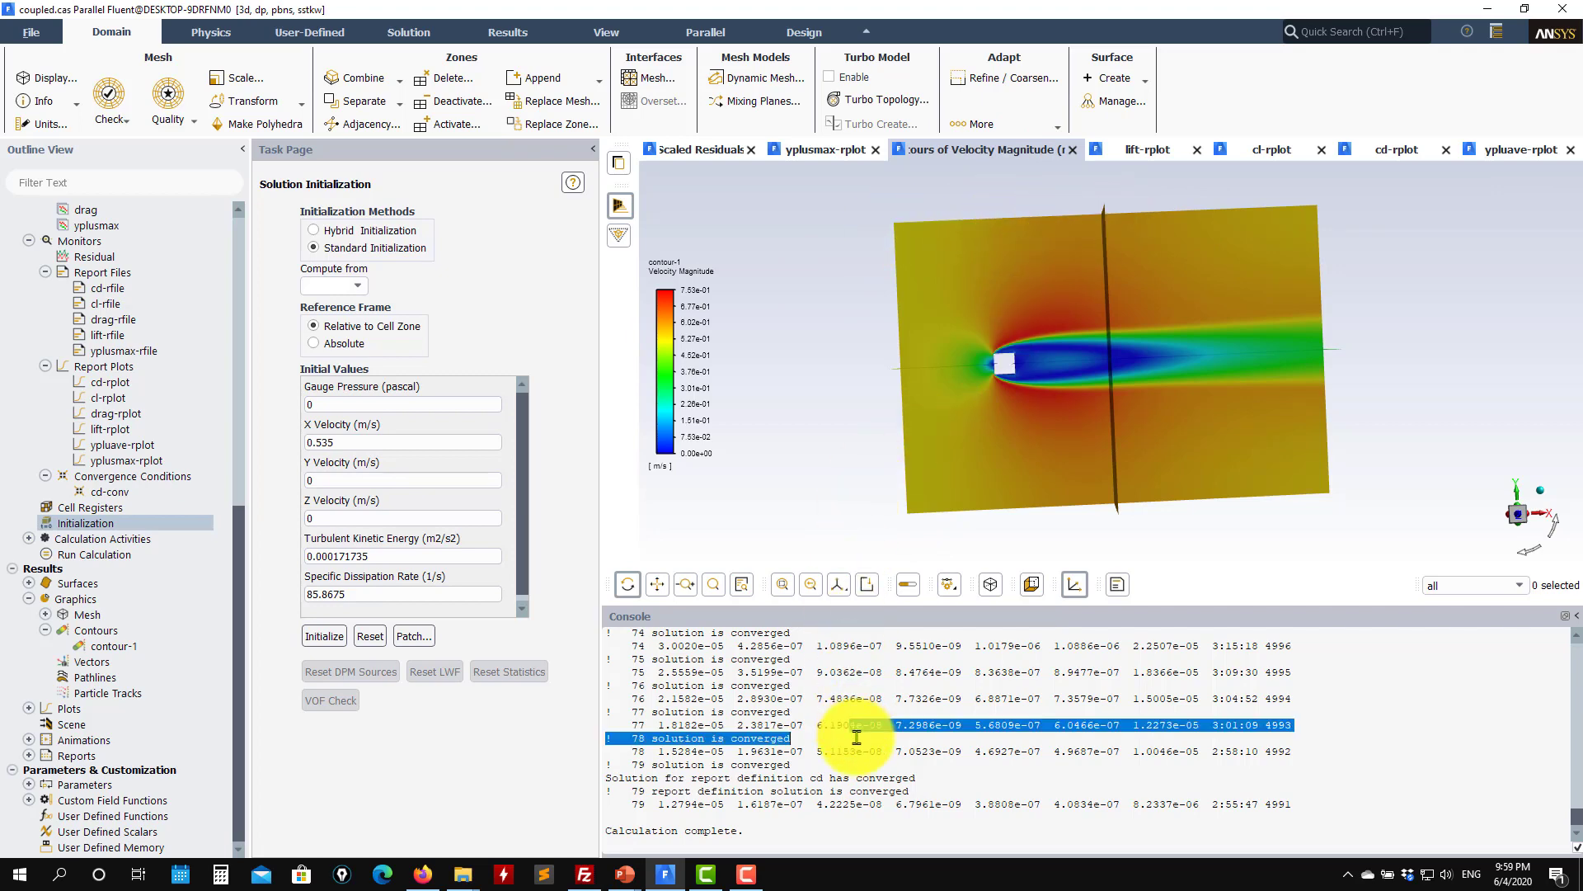
key("Return")
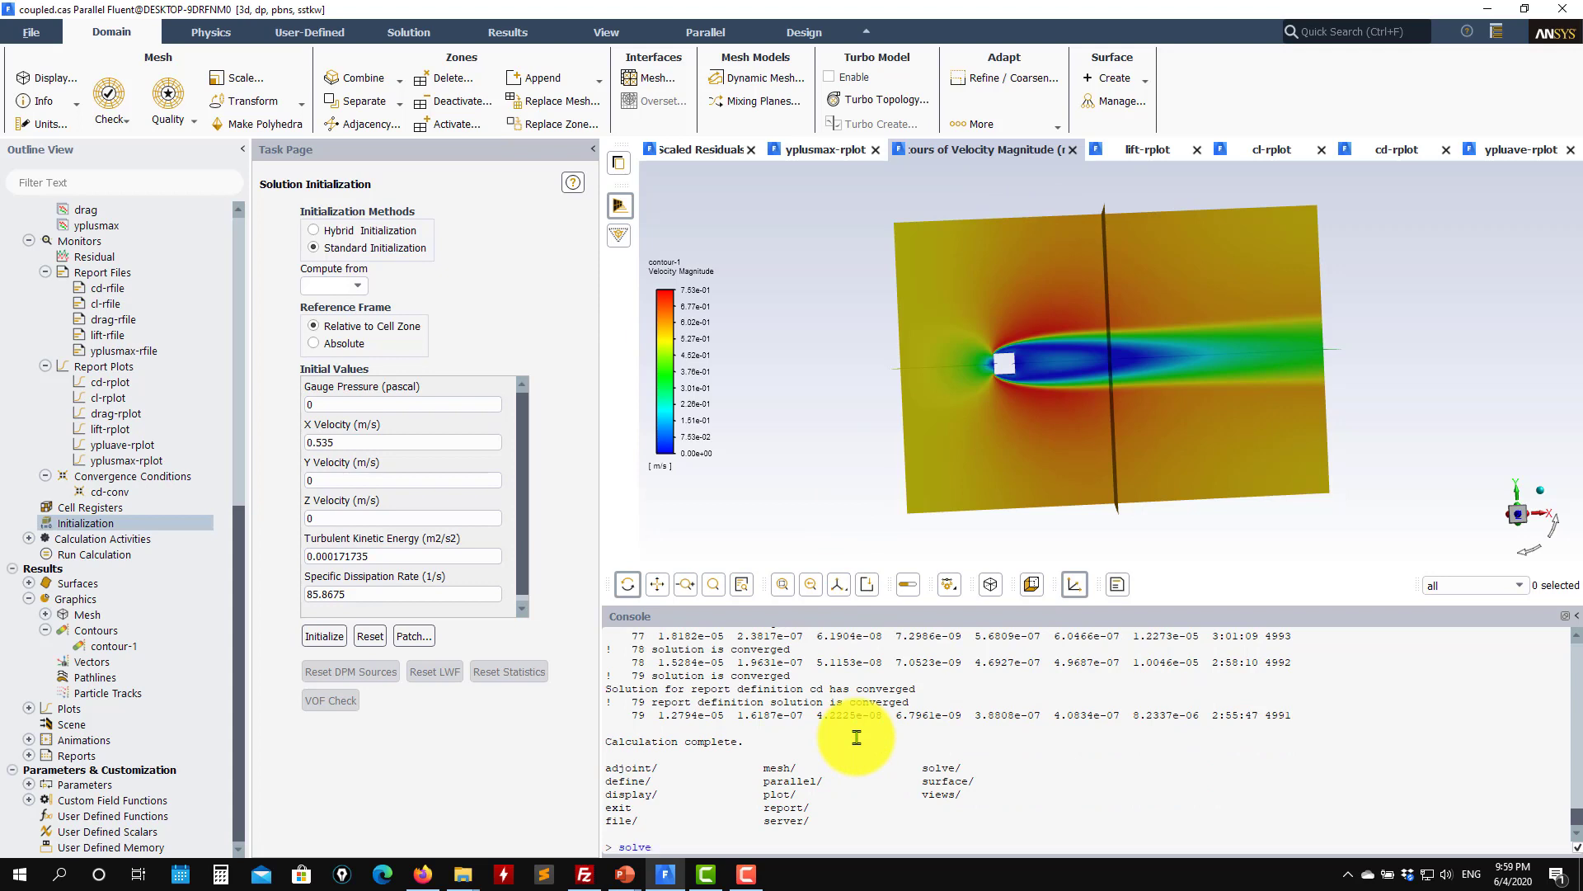
key("Return")
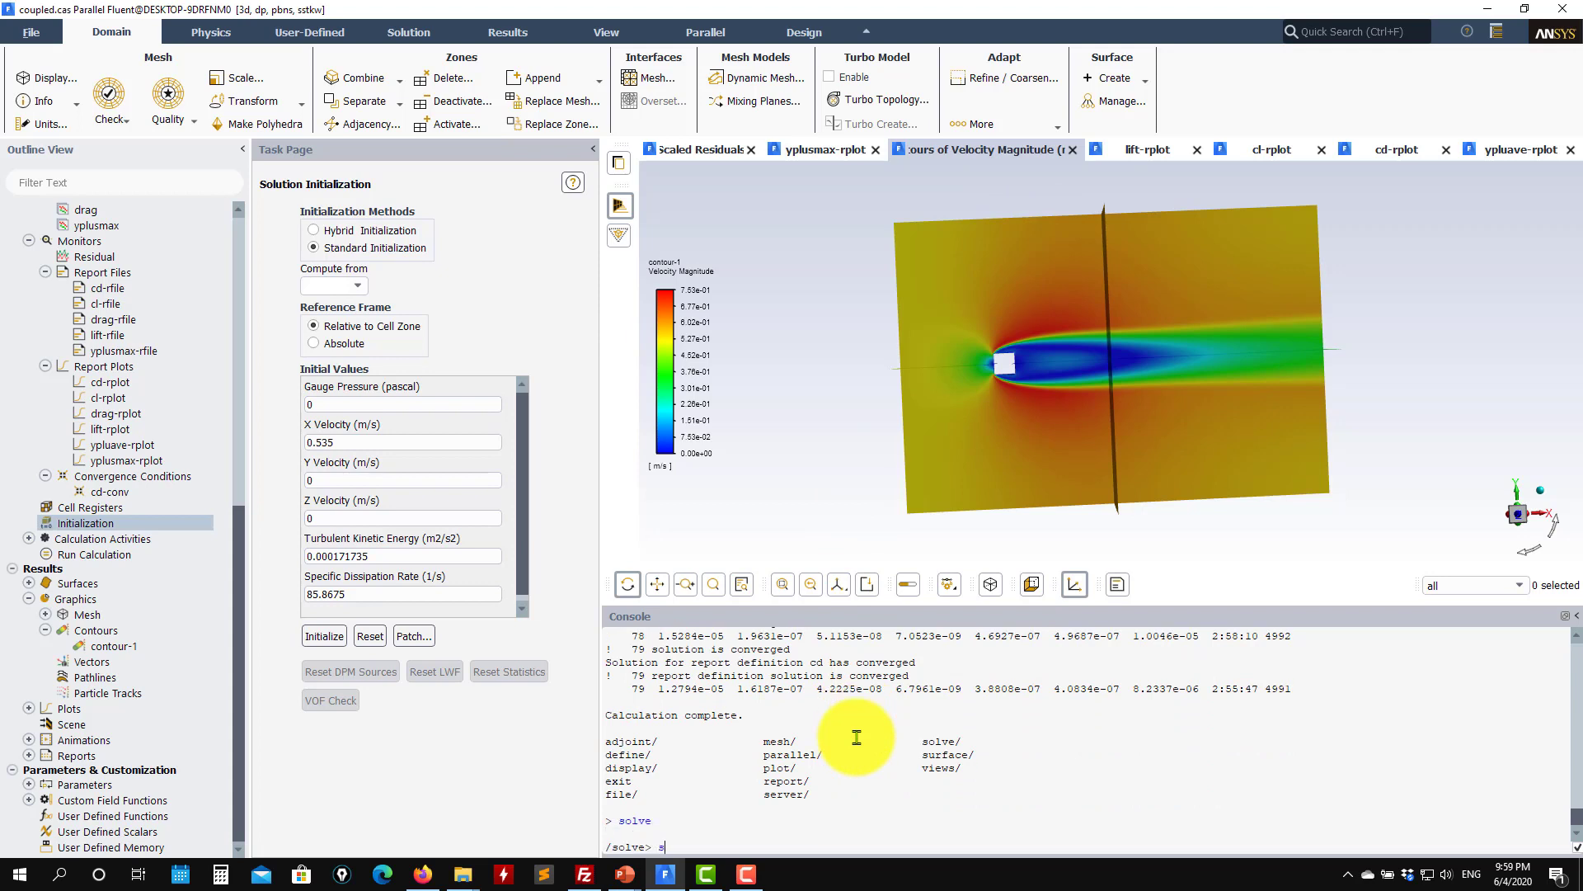
key("Return")
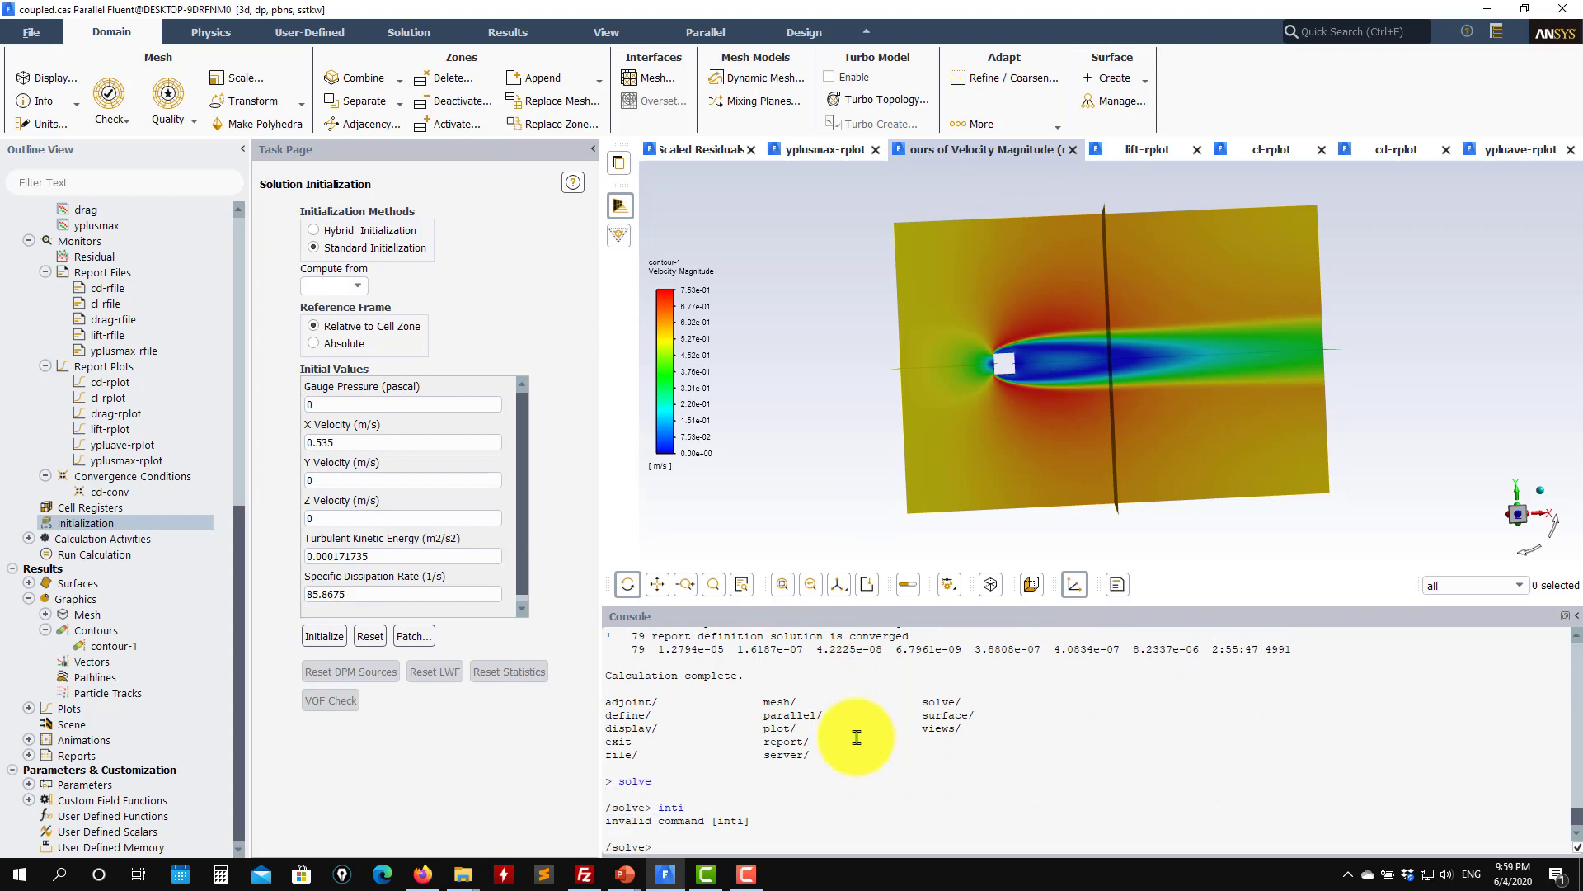
type("init")
key("Return")
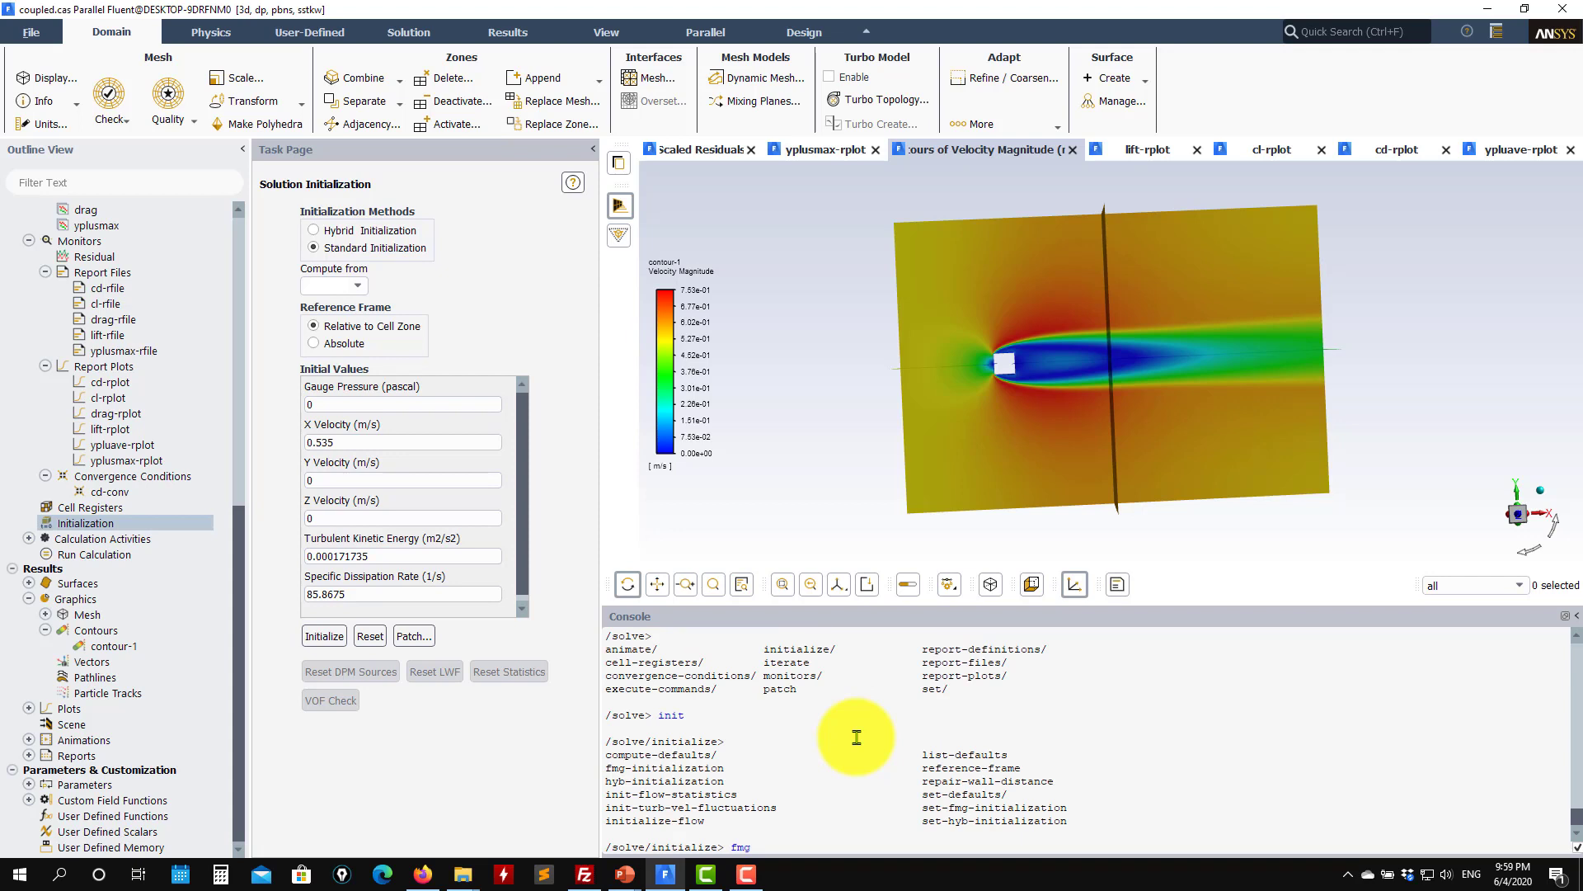
key("Return")
type("yes")
key("Return")
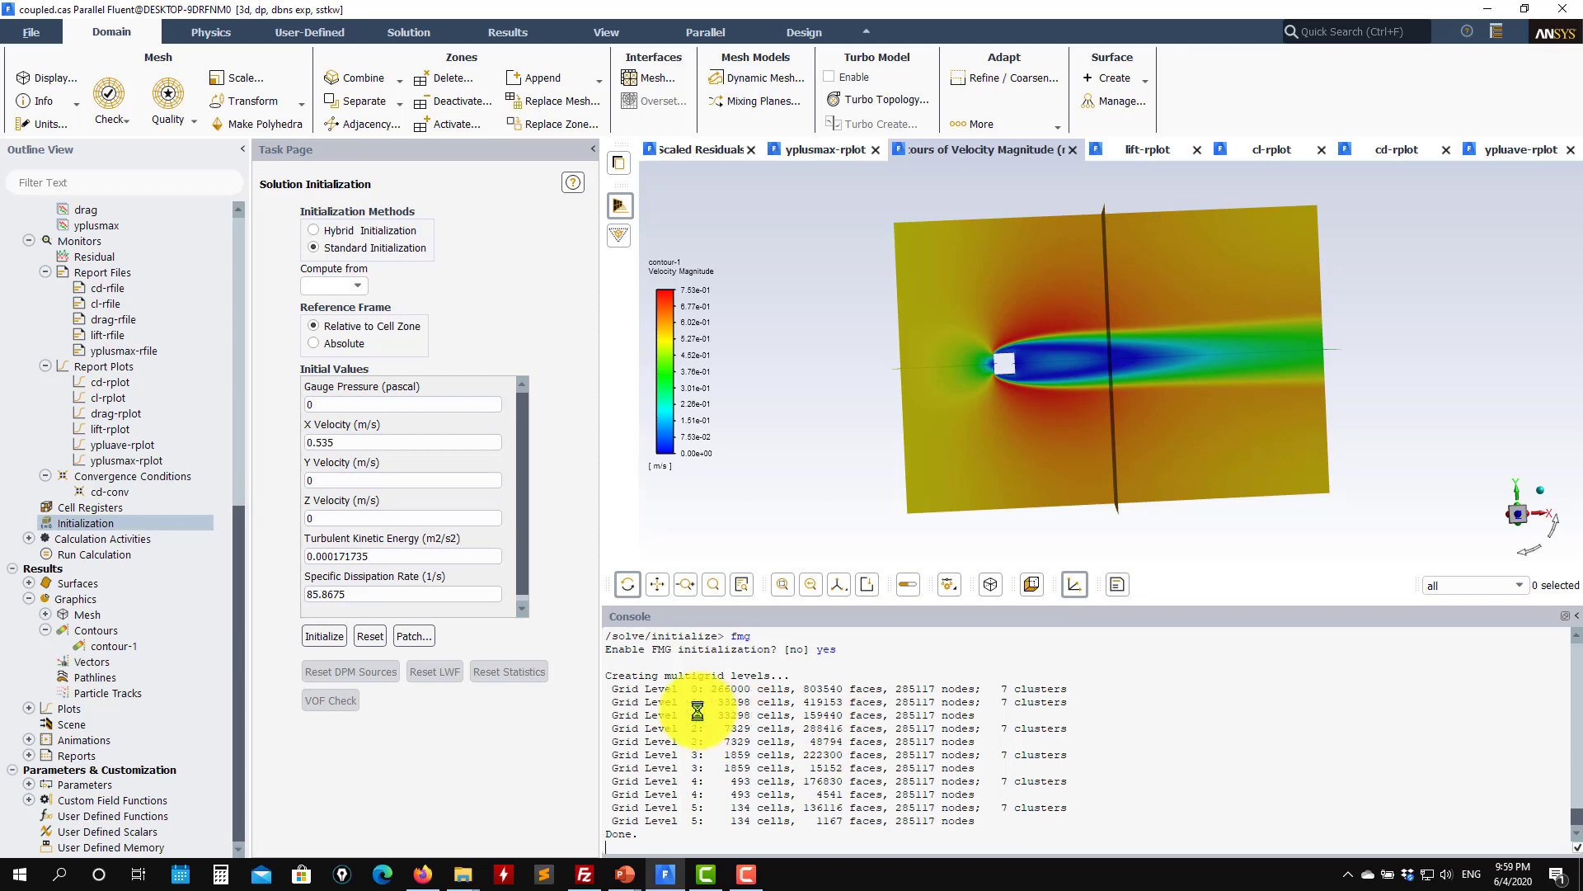
Display contour-1 of Velocity Magnitude for the FMG-initialized field, inspect it at an angle and close the contour settings.
double_click(132, 646)
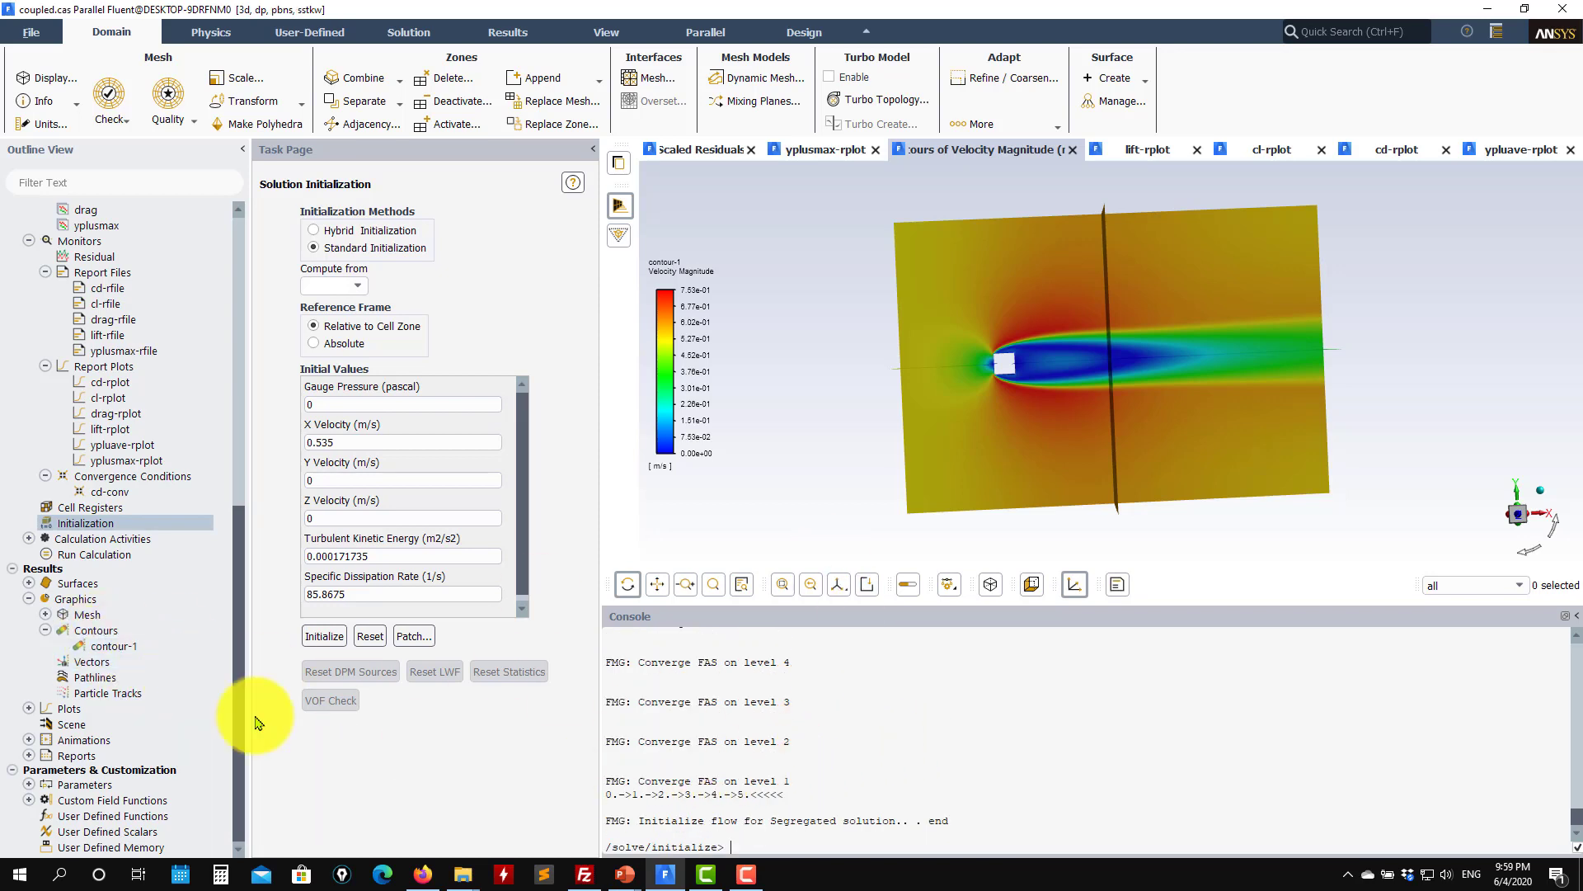
double_click(188, 647)
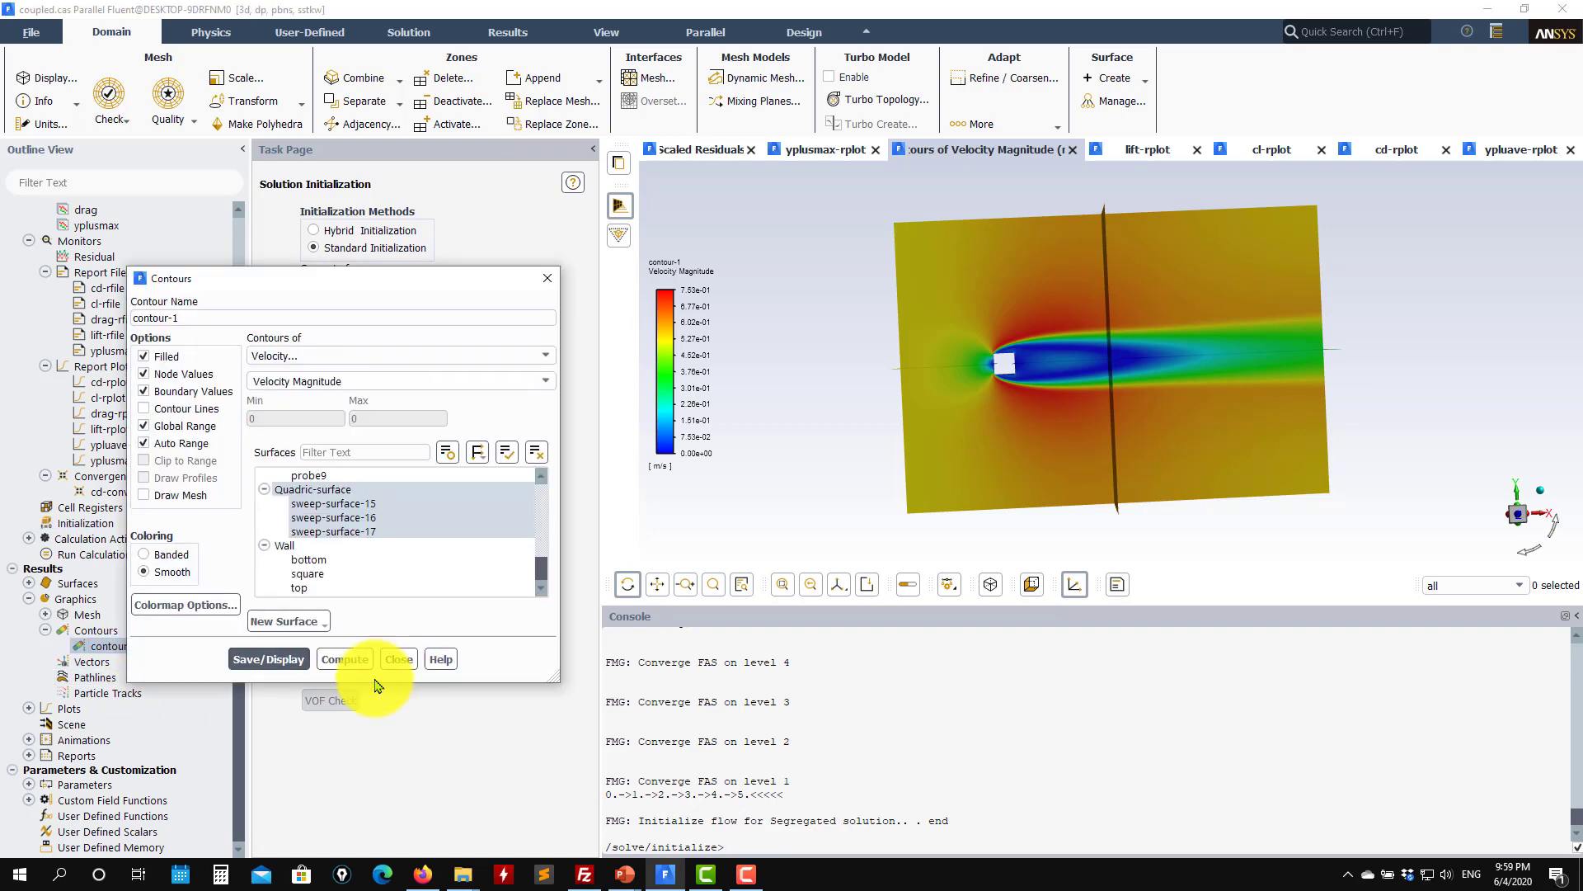
left_click(260, 659)
left_click_drag(1131, 343, 1159, 447)
left_click_drag(1188, 424, 1166, 283)
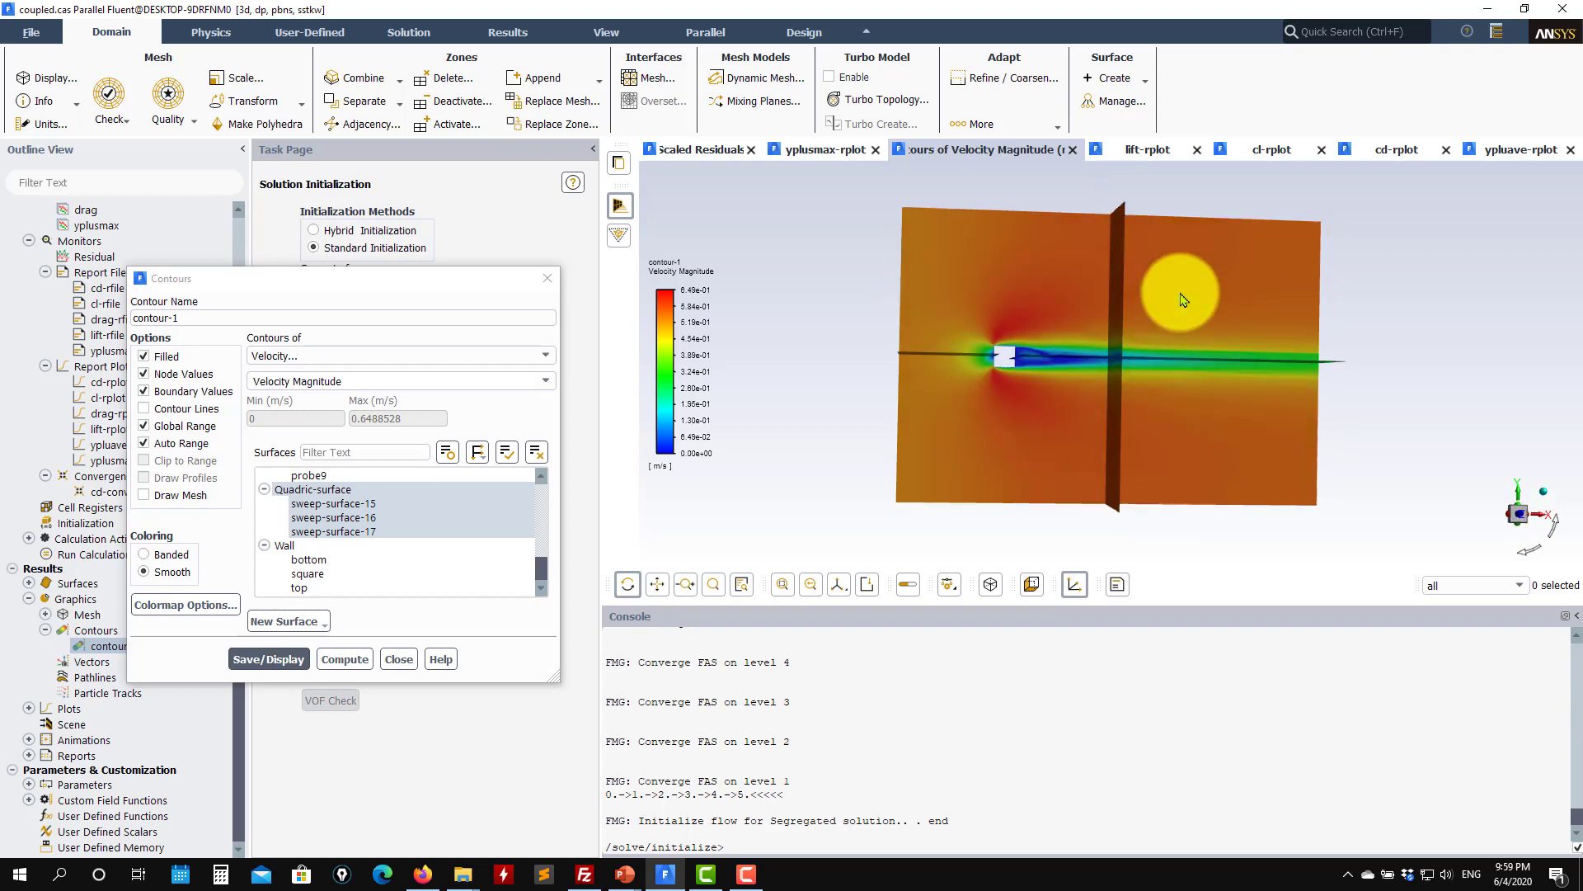
left_click(396, 658)
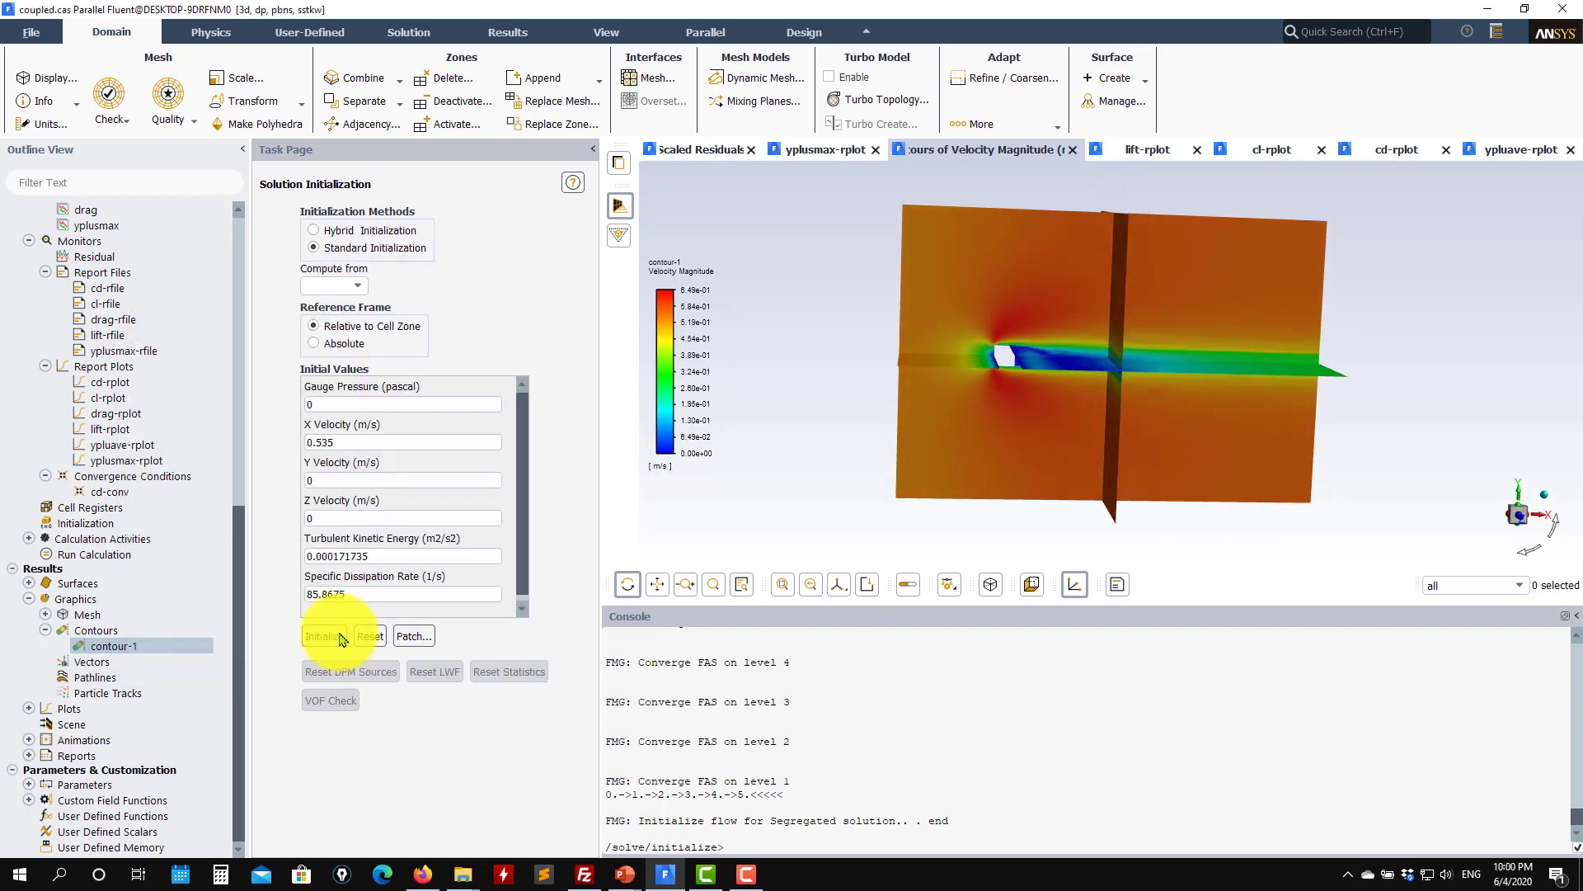
scroll(174, 421, "up", 2)
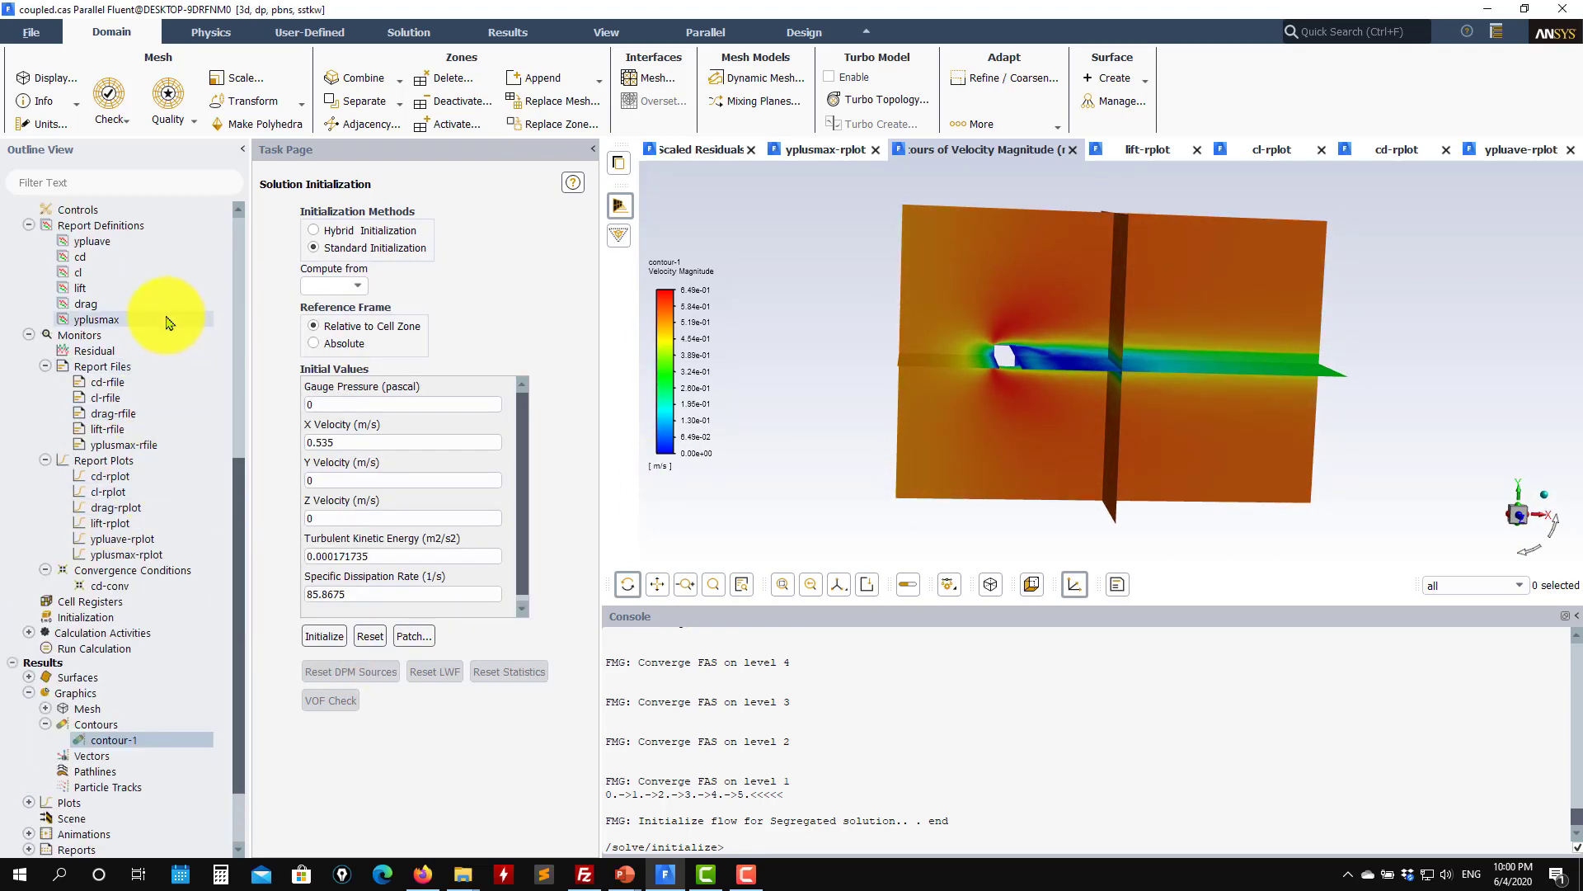
scroll(169, 322, "up", 2)
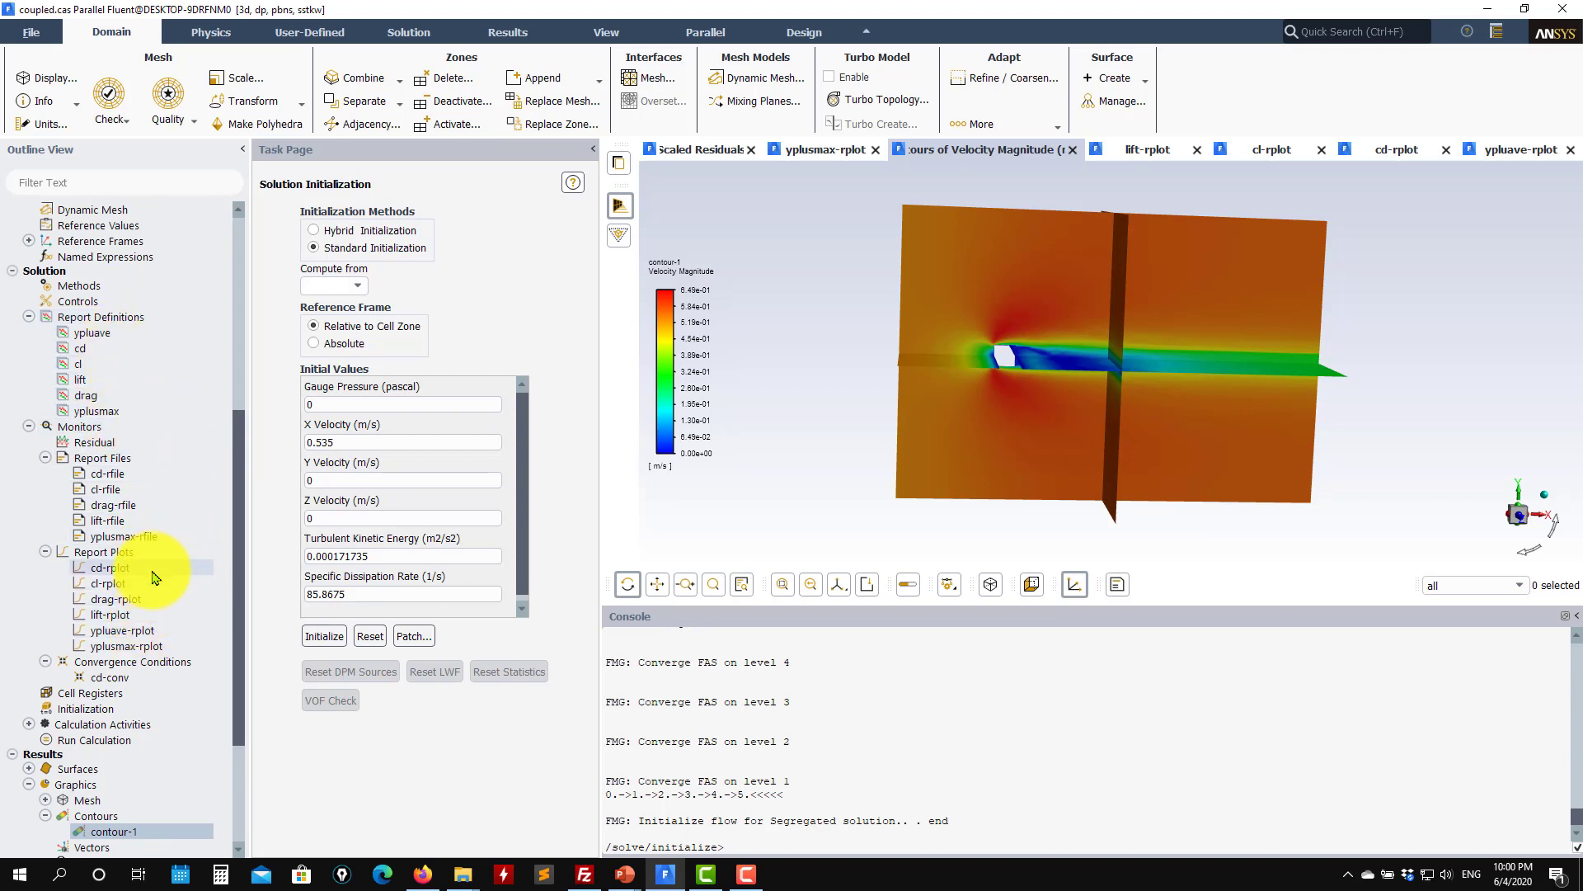
Replace yplusmax with ypluave as the report definition in ypluave-rplot and try to plot it.
double_click(165, 637)
left_click(729, 311)
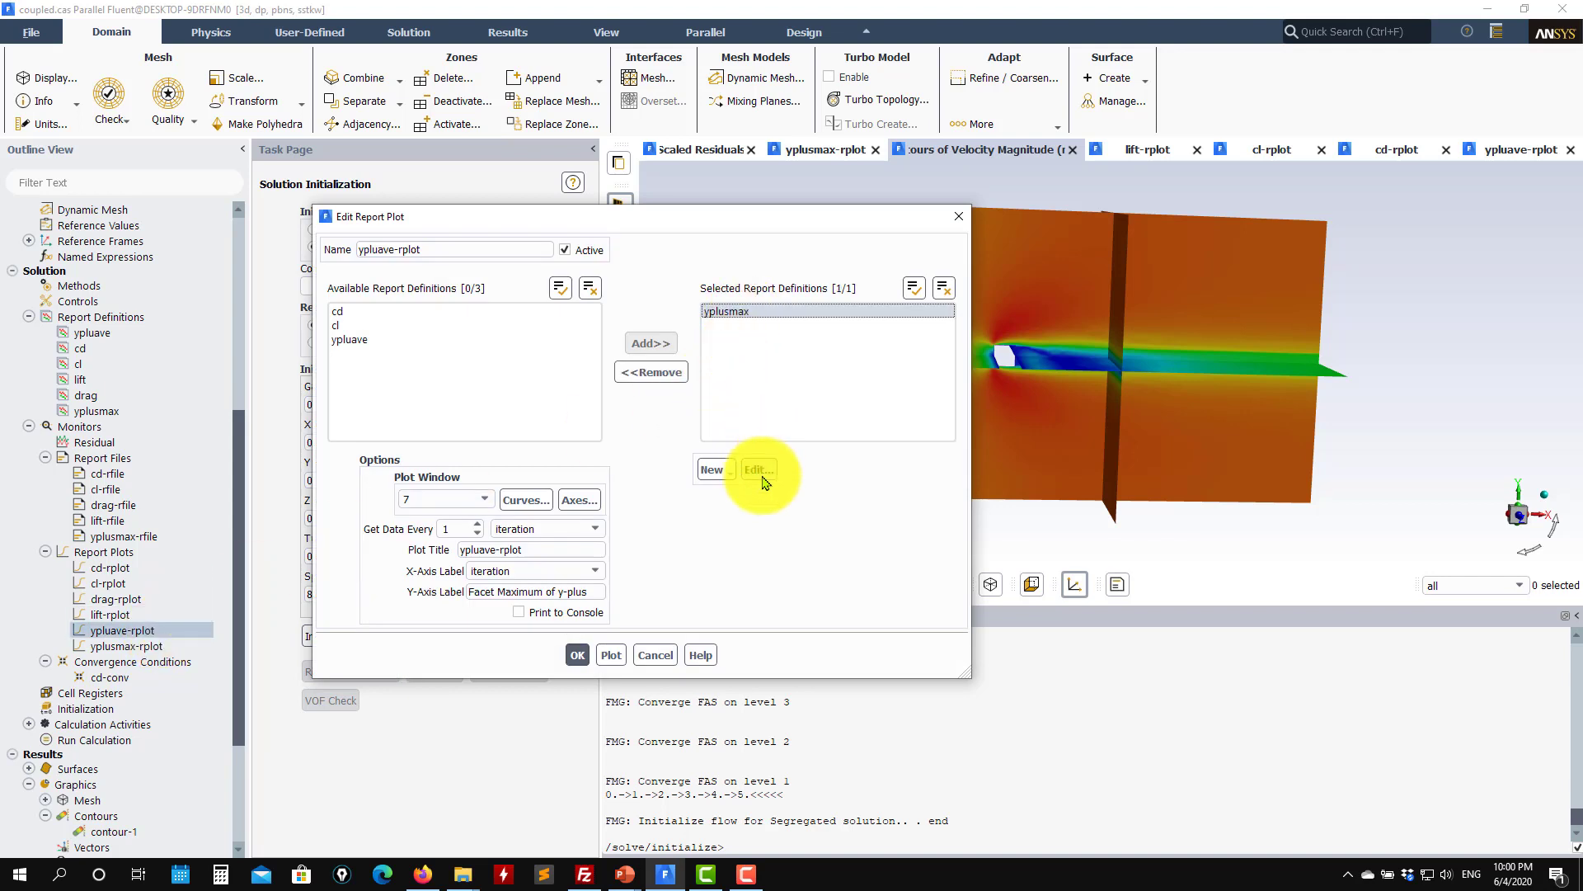
left_click(651, 372)
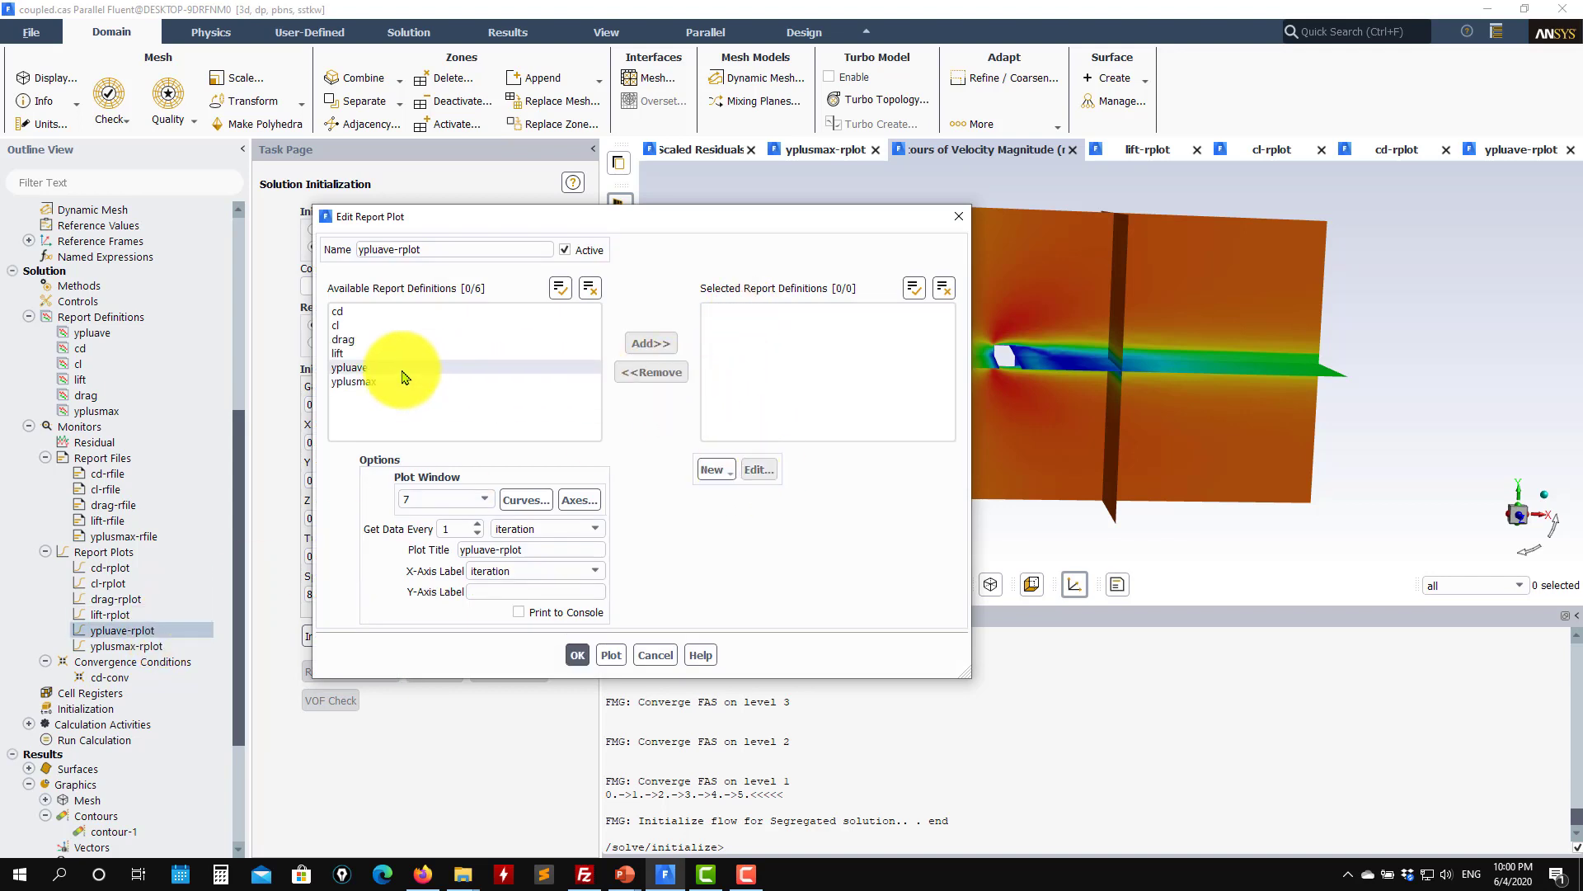
left_click(349, 367)
left_click(651, 343)
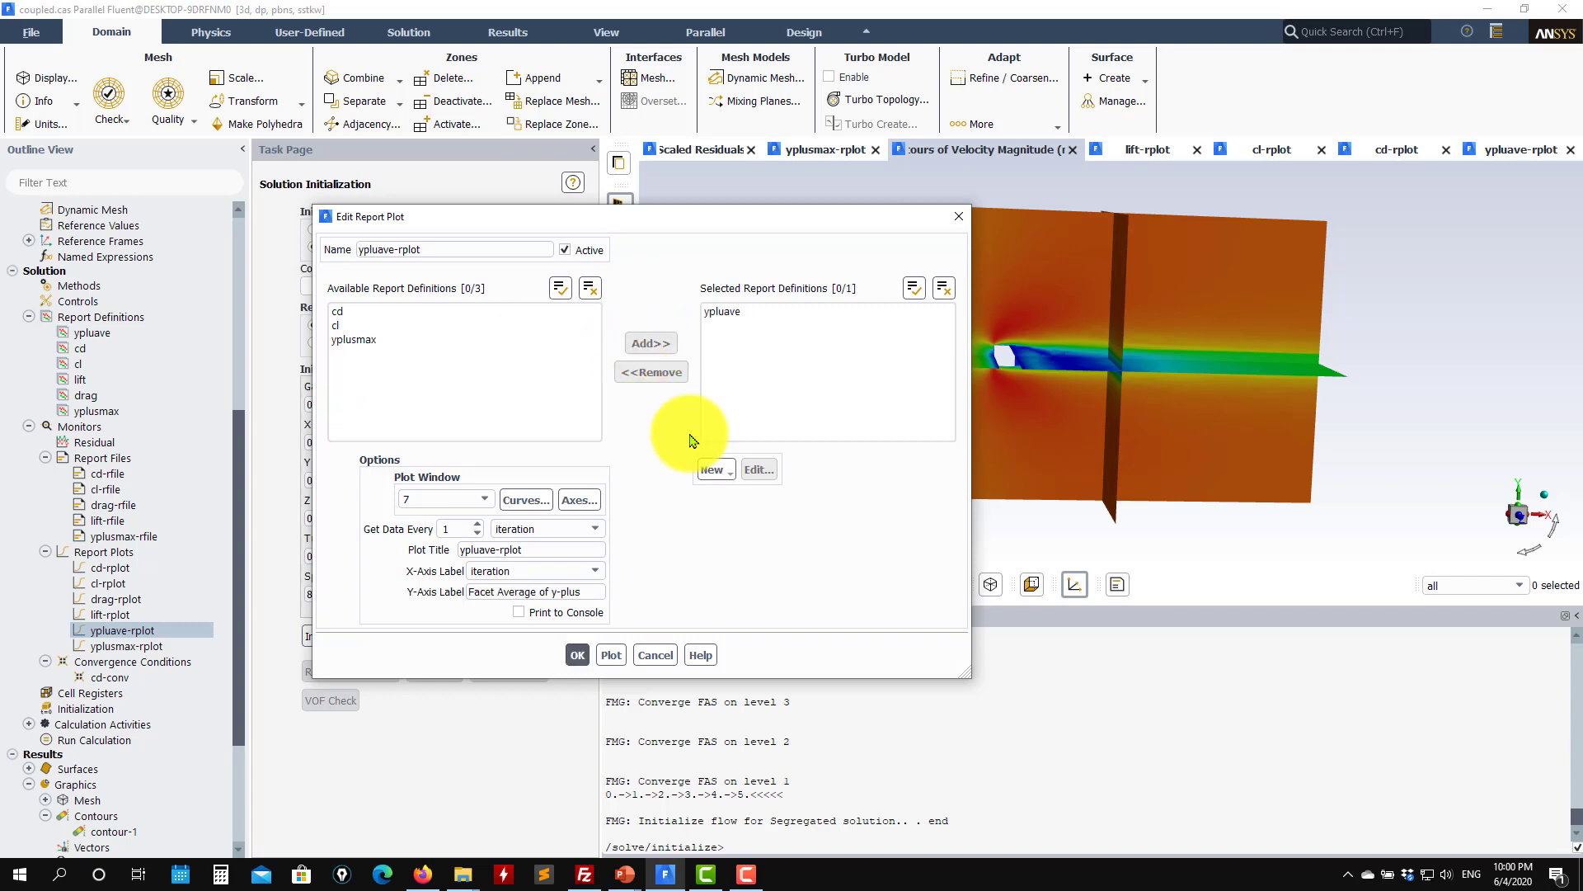
left_click(611, 655)
left_click(914, 458)
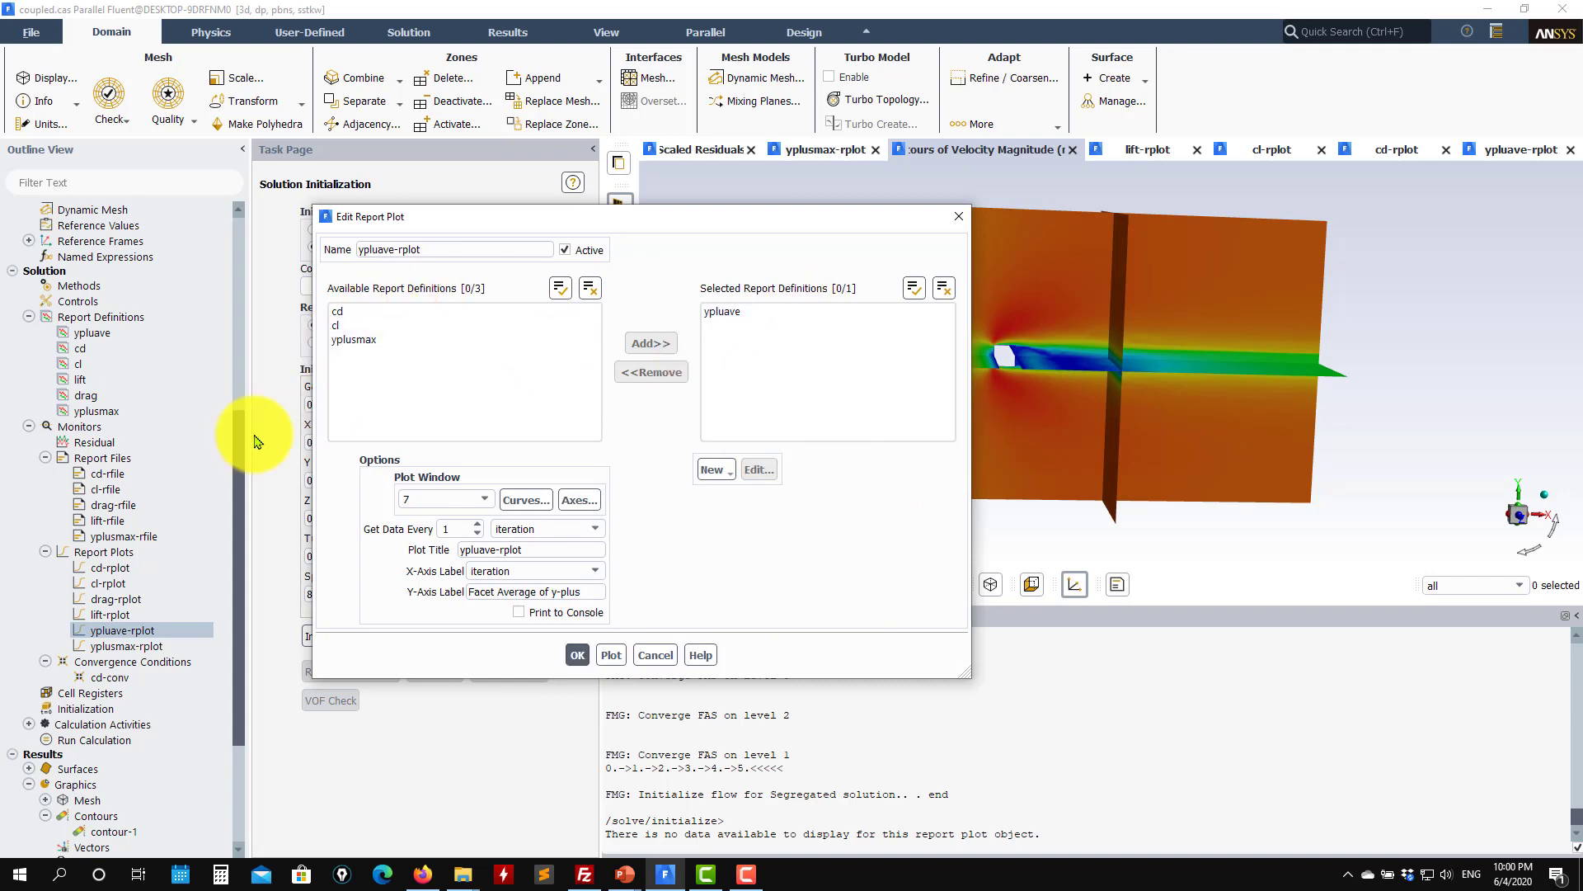
Add yplusmax alongside ypluave in the ypluave-rplot report plot and accept the changes.
left_click(152, 645, "ctrl")
left_click(354, 339)
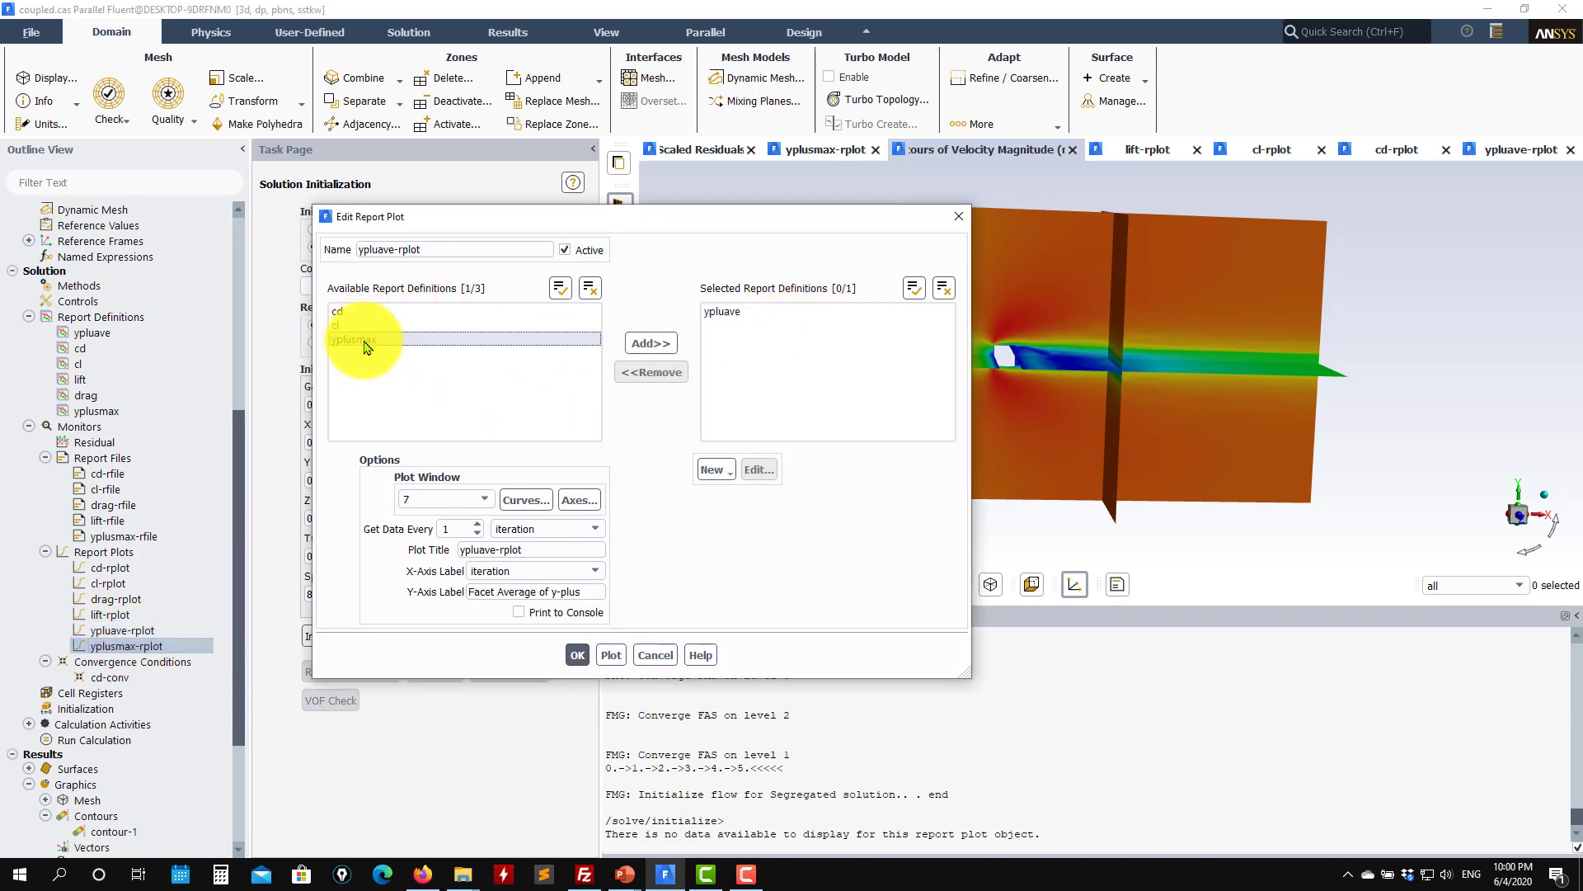
left_click(652, 343)
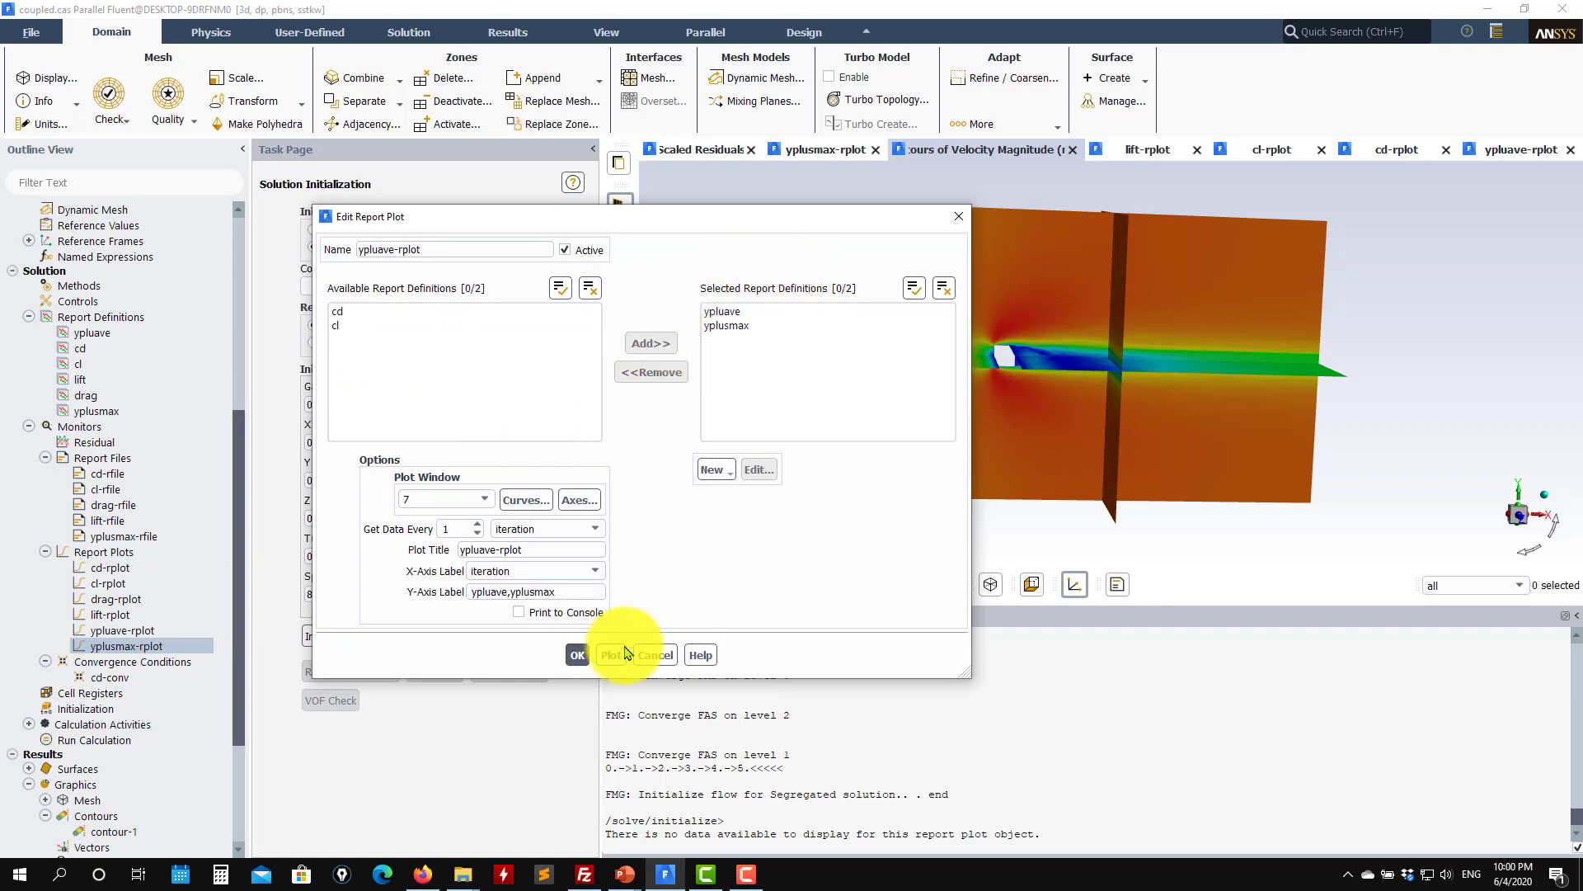
left_click(578, 656)
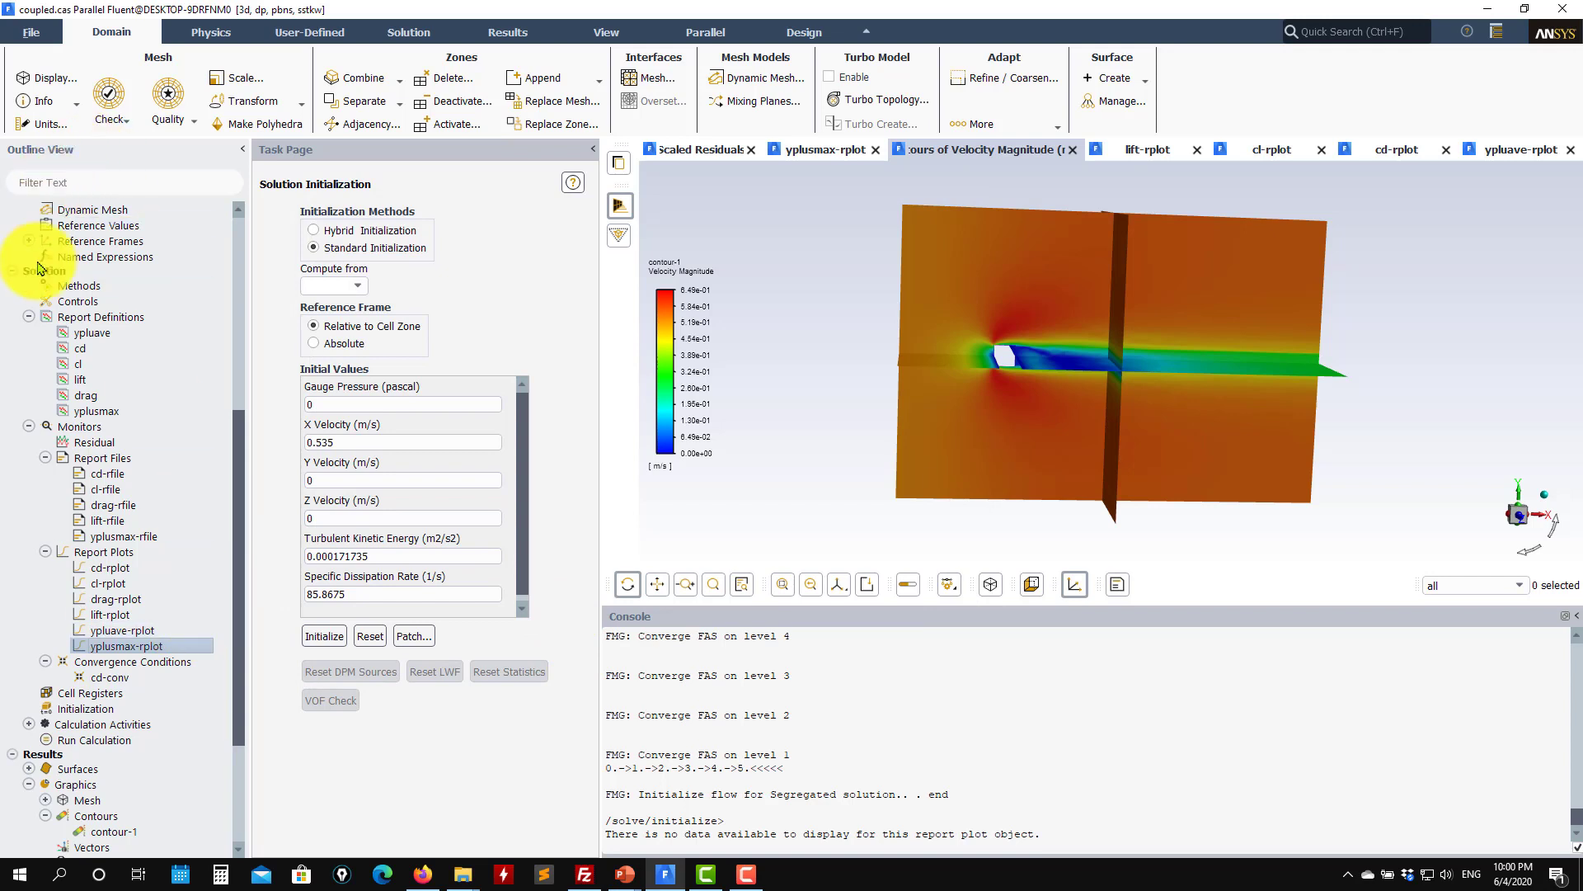
Start the calculation from the FMG-initialized field with 5000 iterations.
left_click(92, 741)
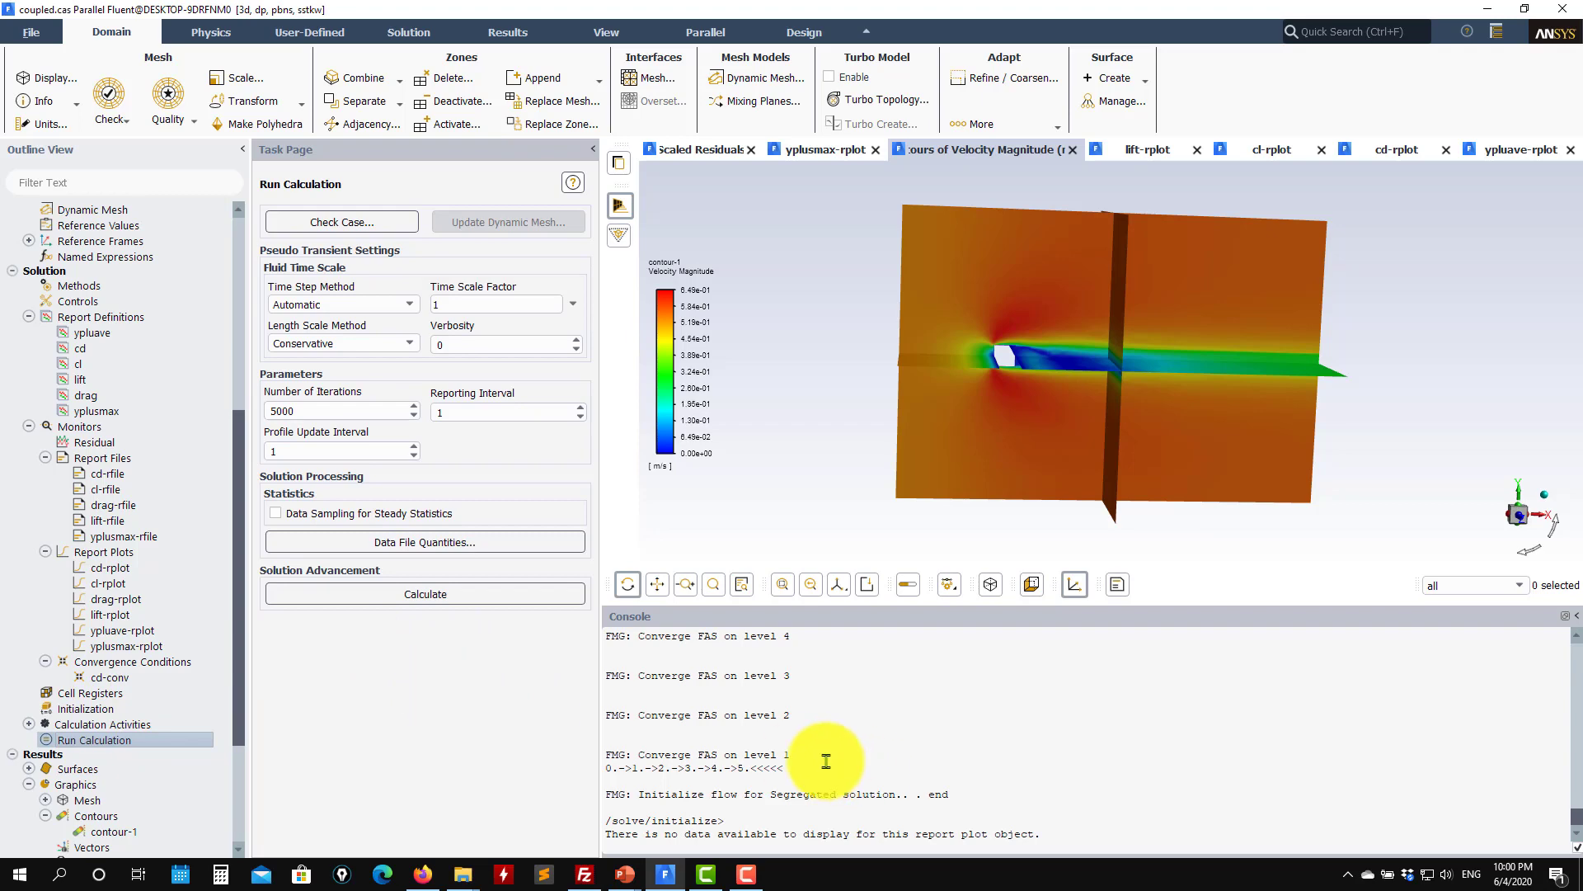
left_click(494, 594)
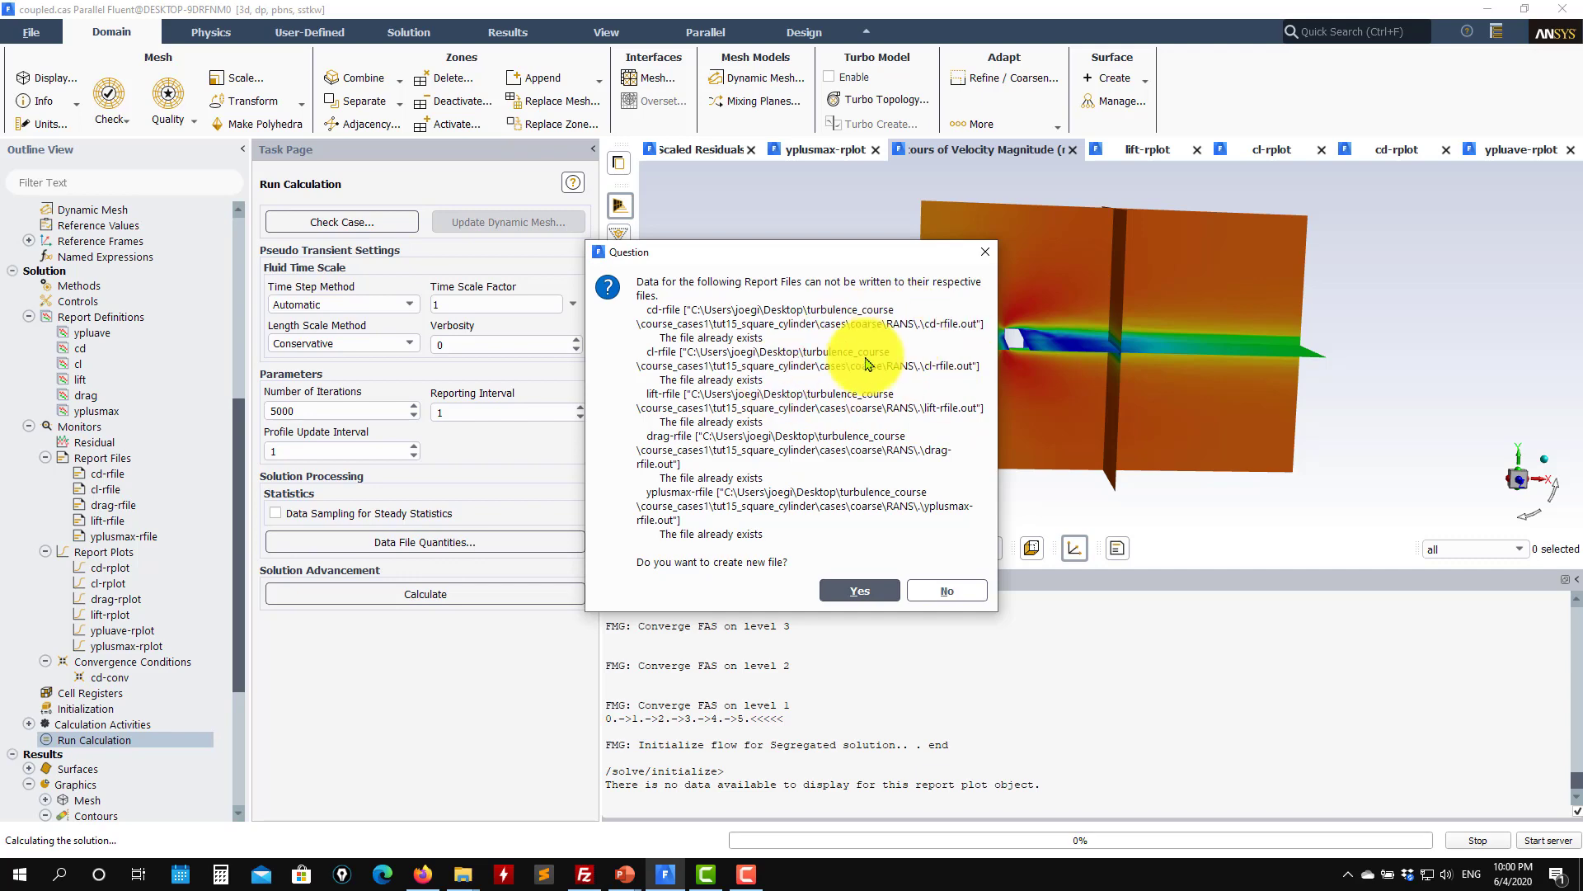
Switch to the RANS folder in File Explorer, examine cd-rfile.out in Sublime Text, close it and return to Fluent.
mouse_move(463, 872)
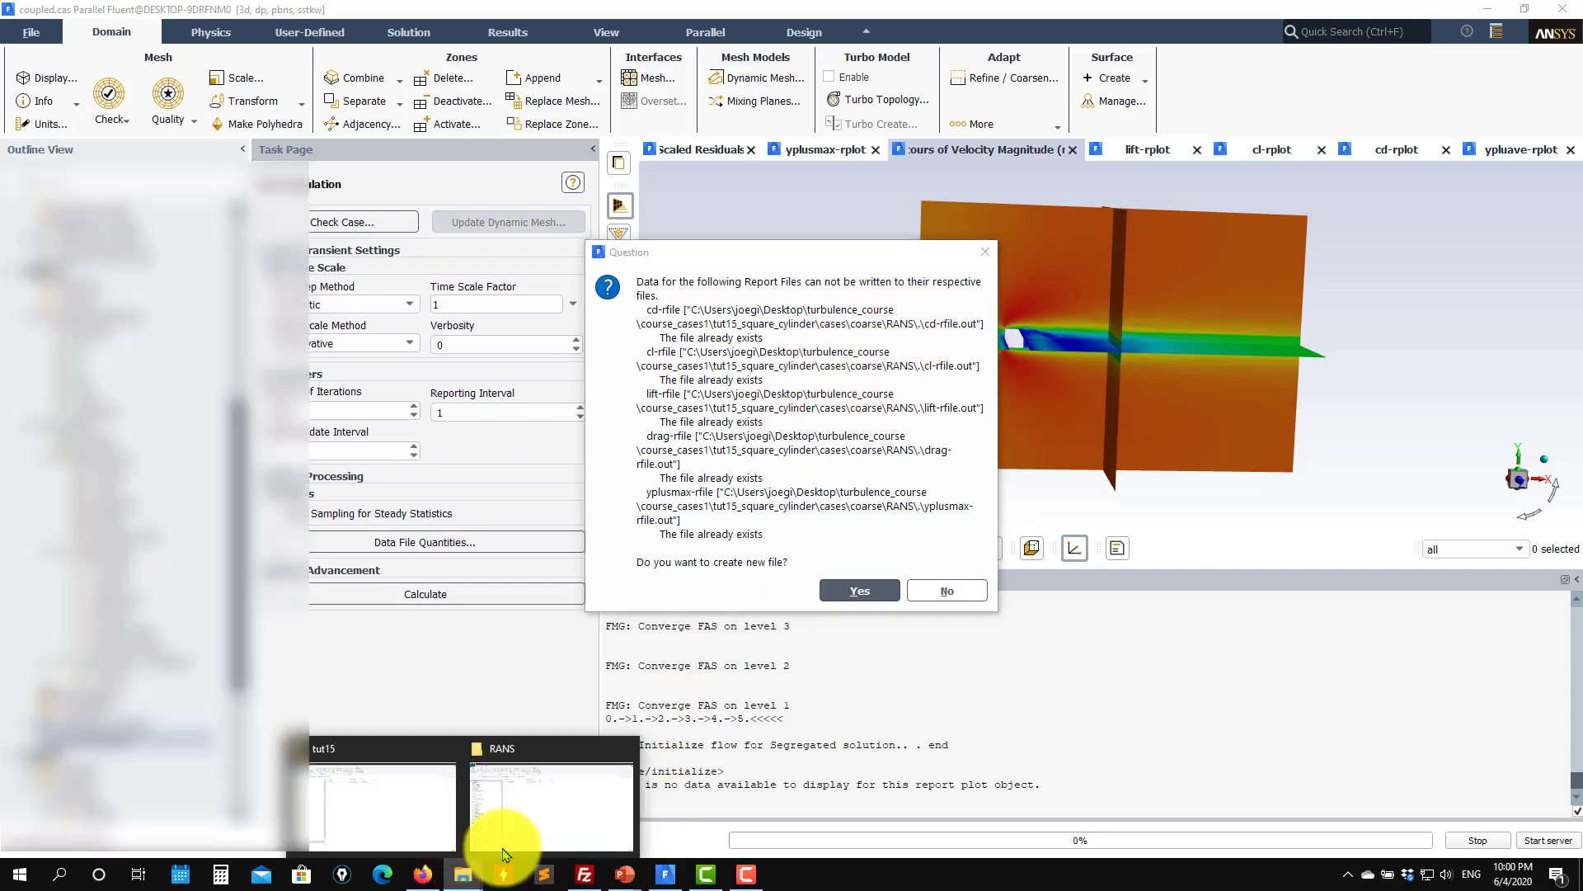
left_click(581, 800)
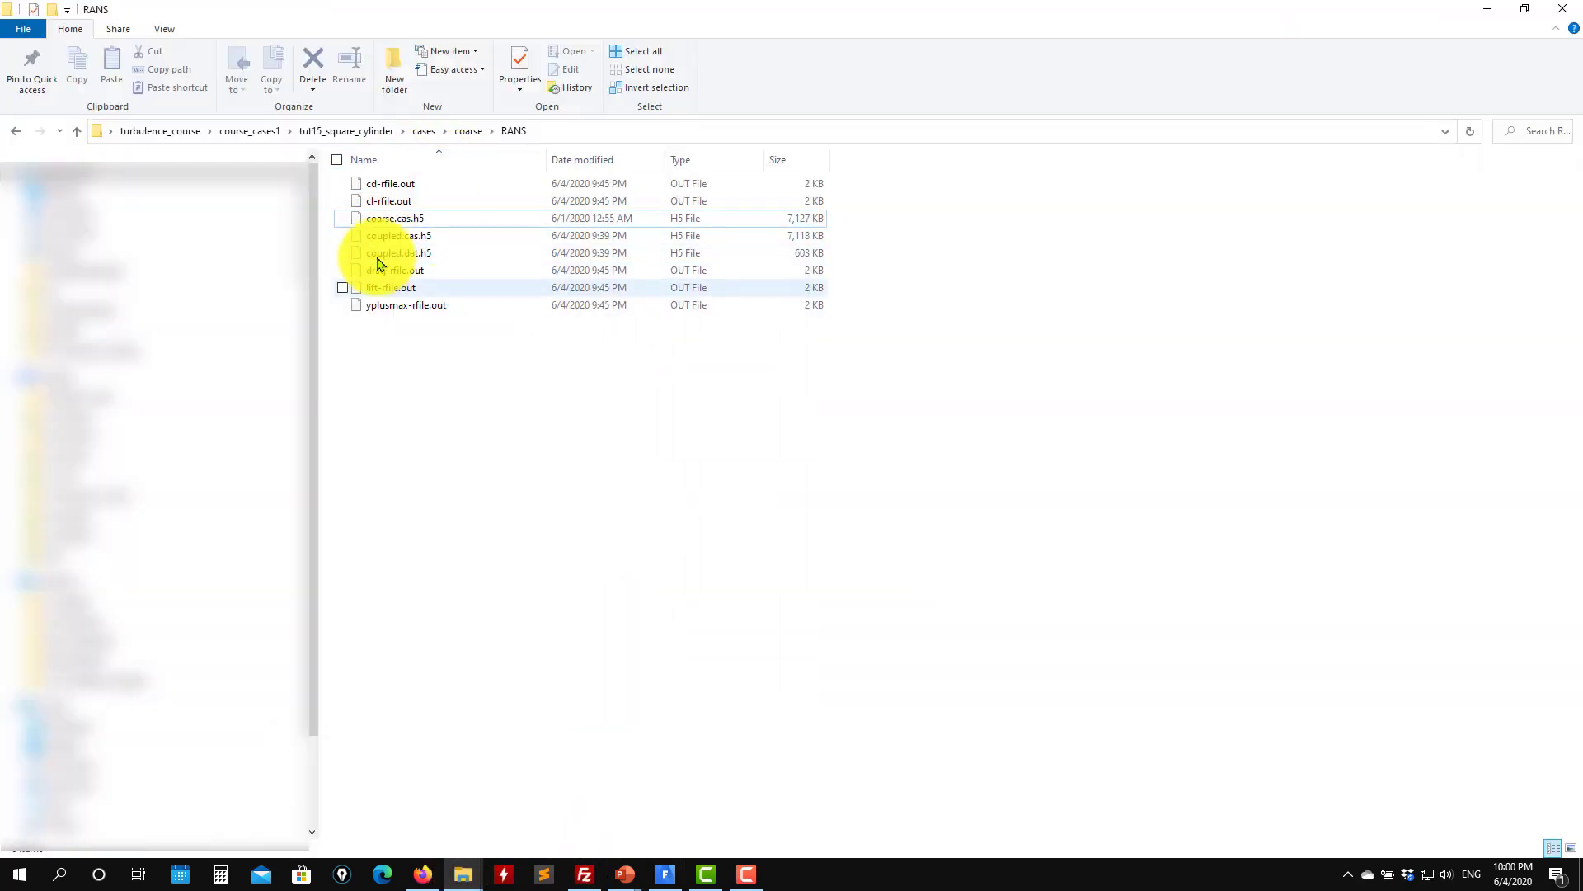
left_click(435, 193)
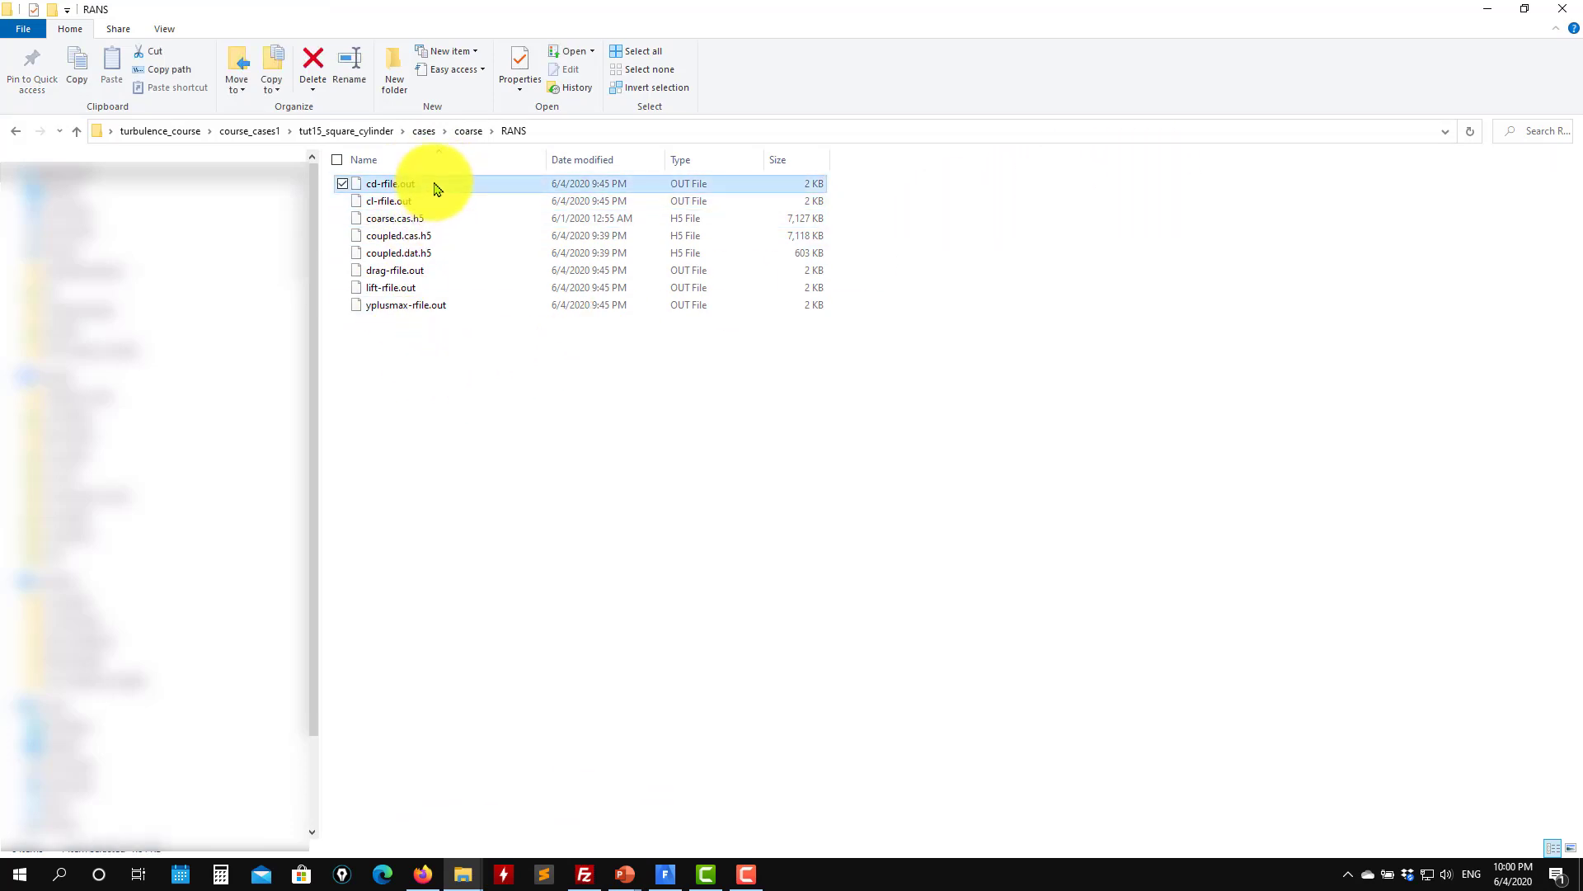
right_click(436, 188)
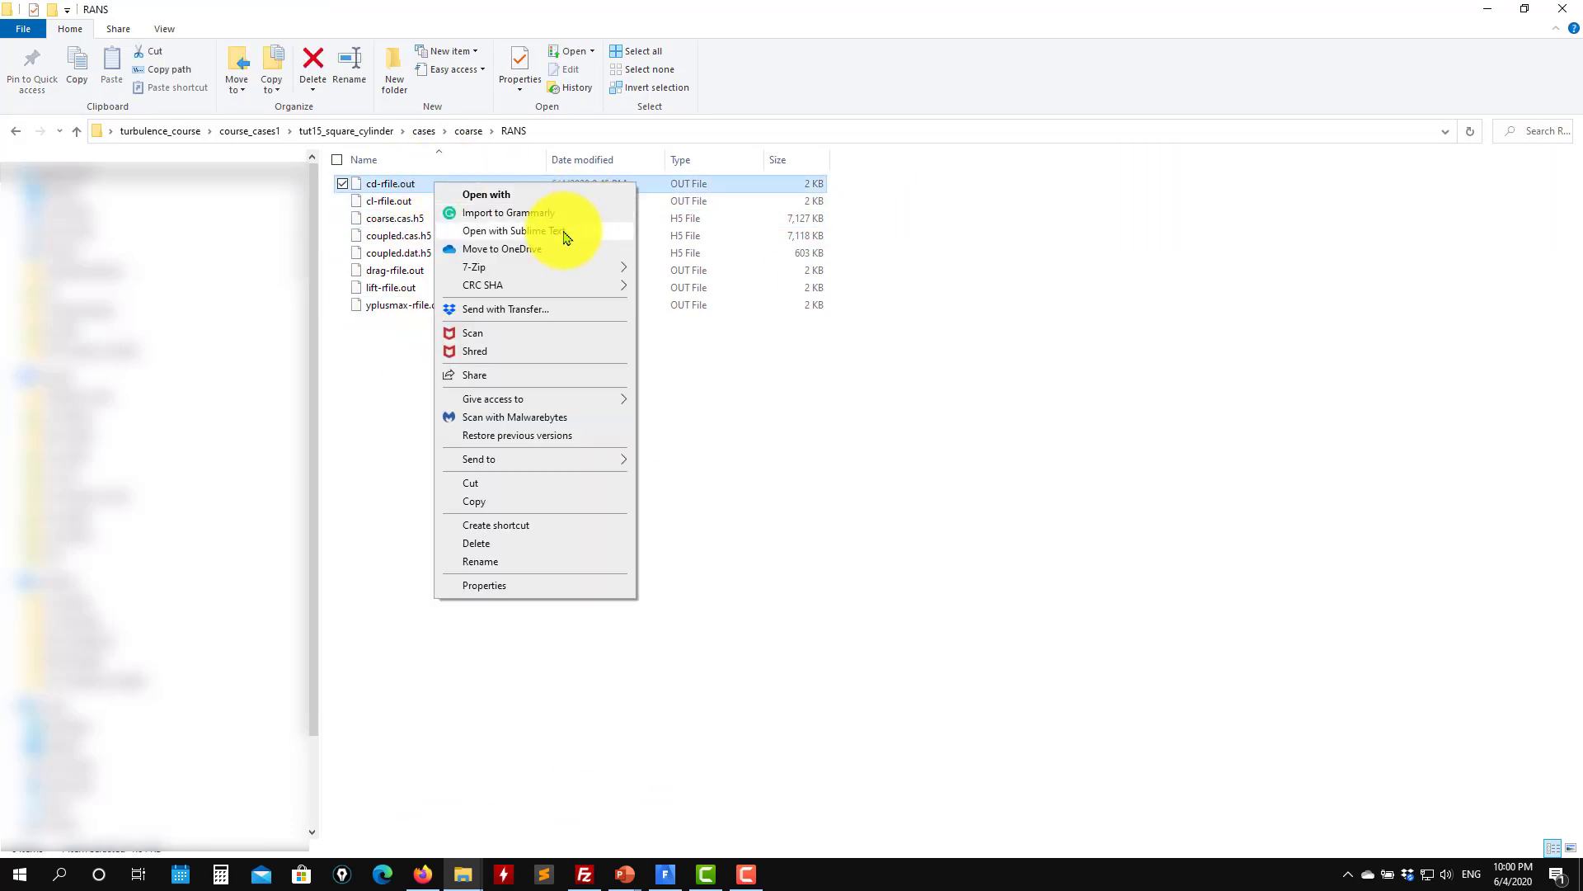
left_click(519, 236)
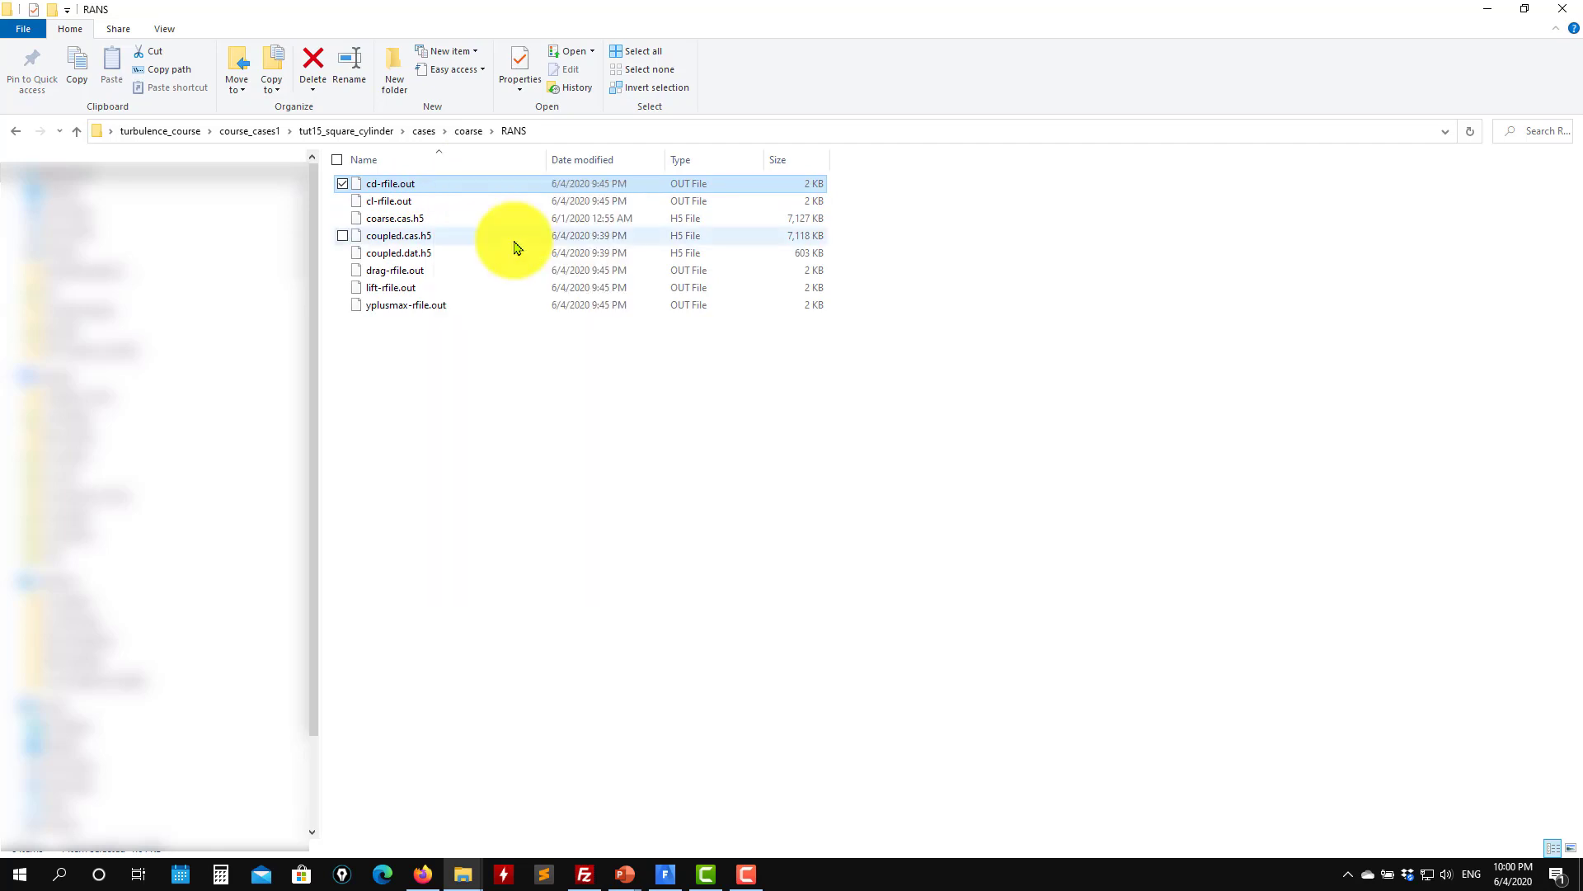
left_click_drag(1511, 81, 1504, 43)
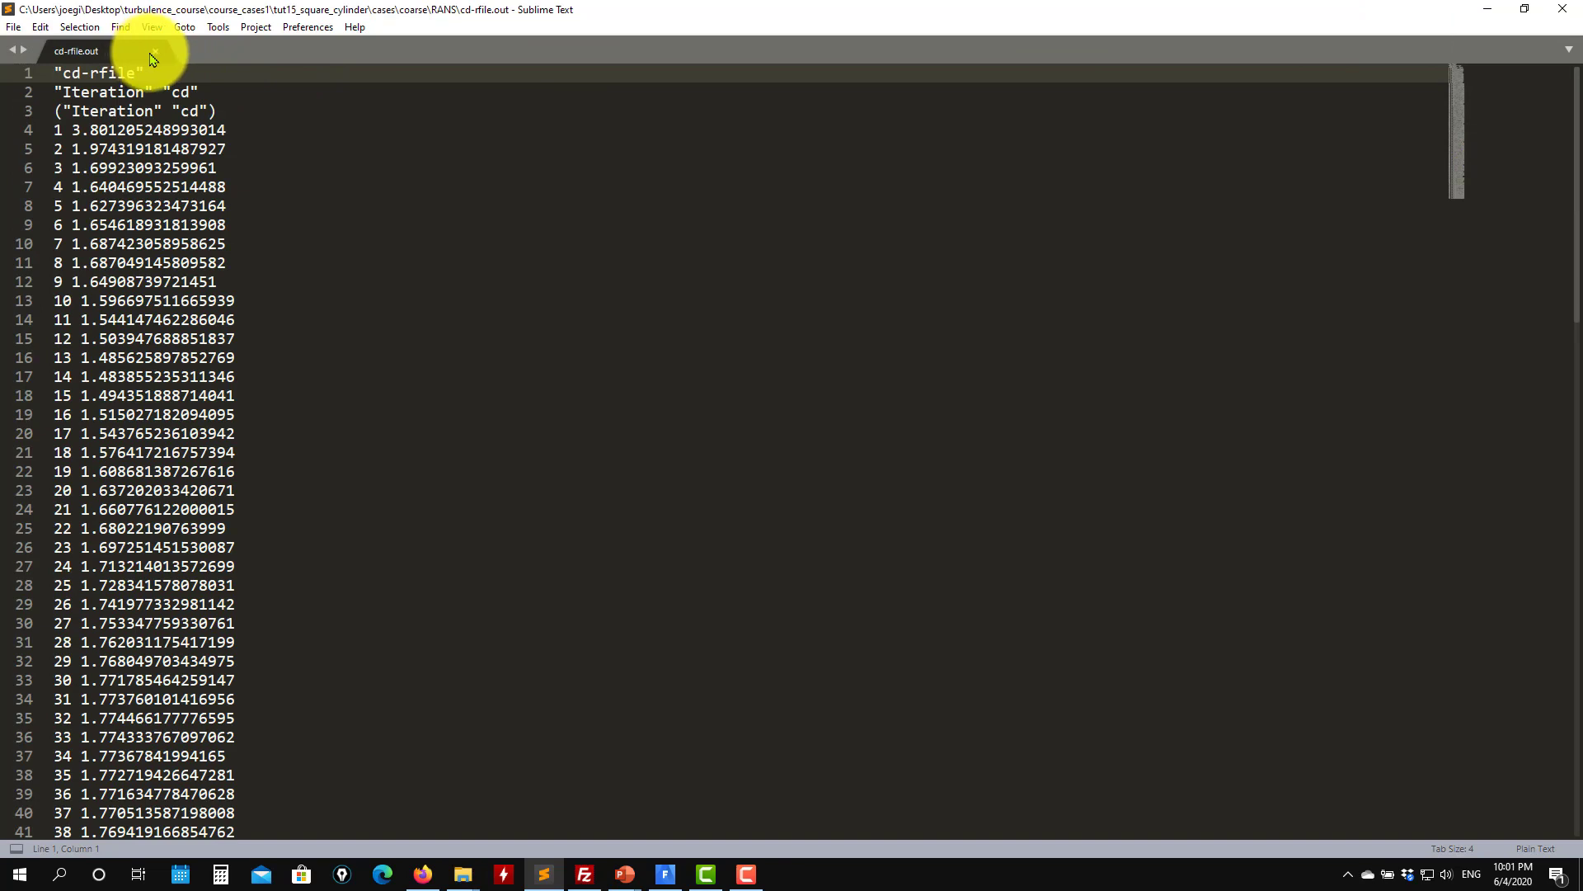
left_click(152, 54)
left_click(1491, 10)
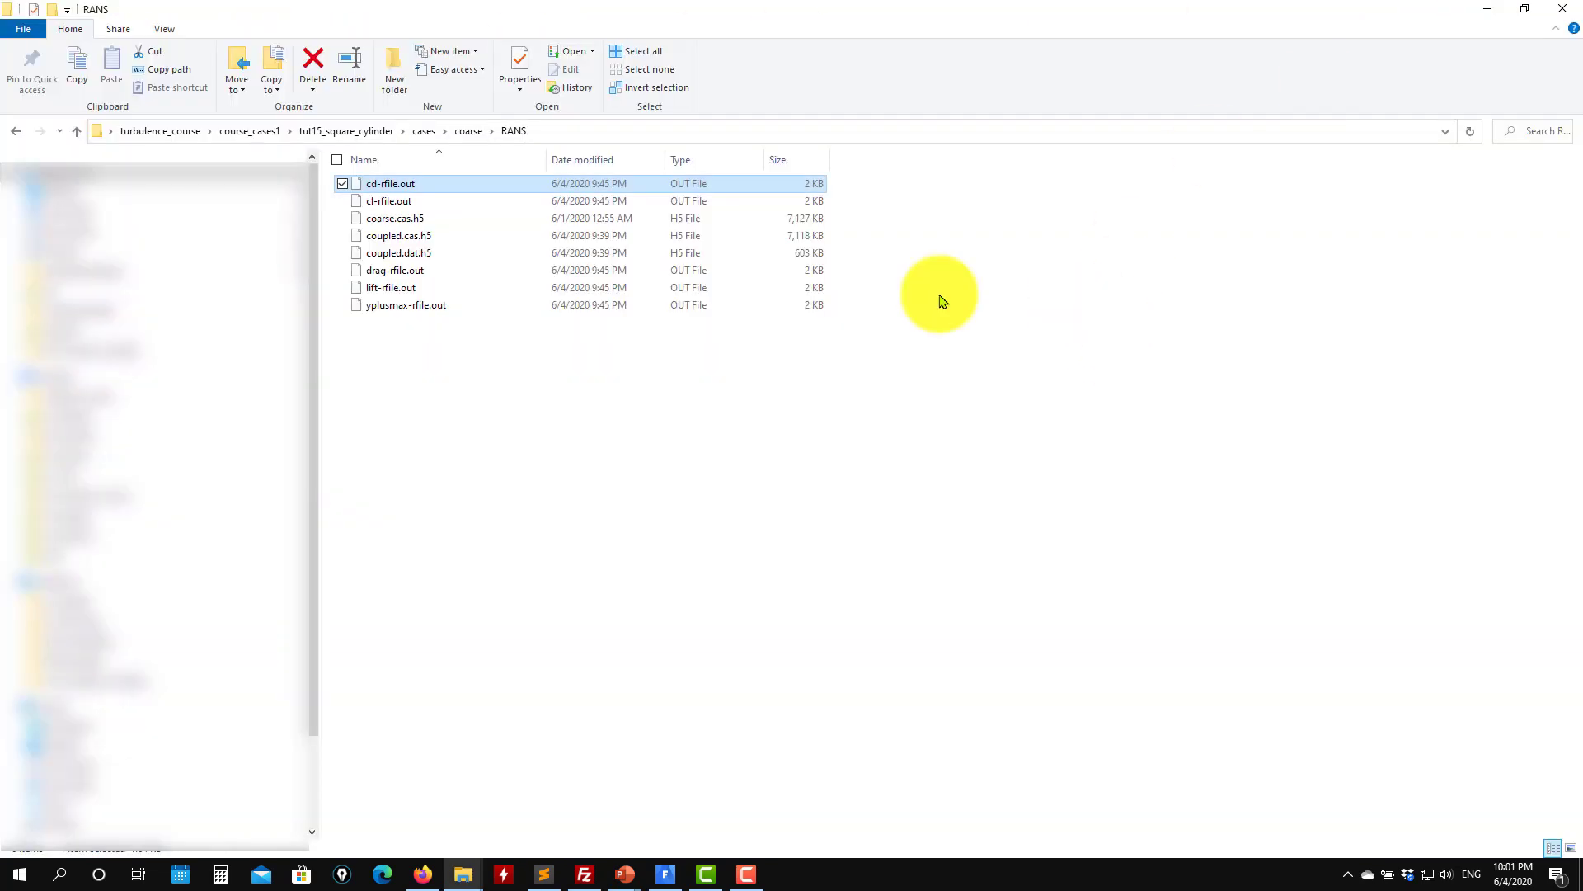
left_click(1499, 13)
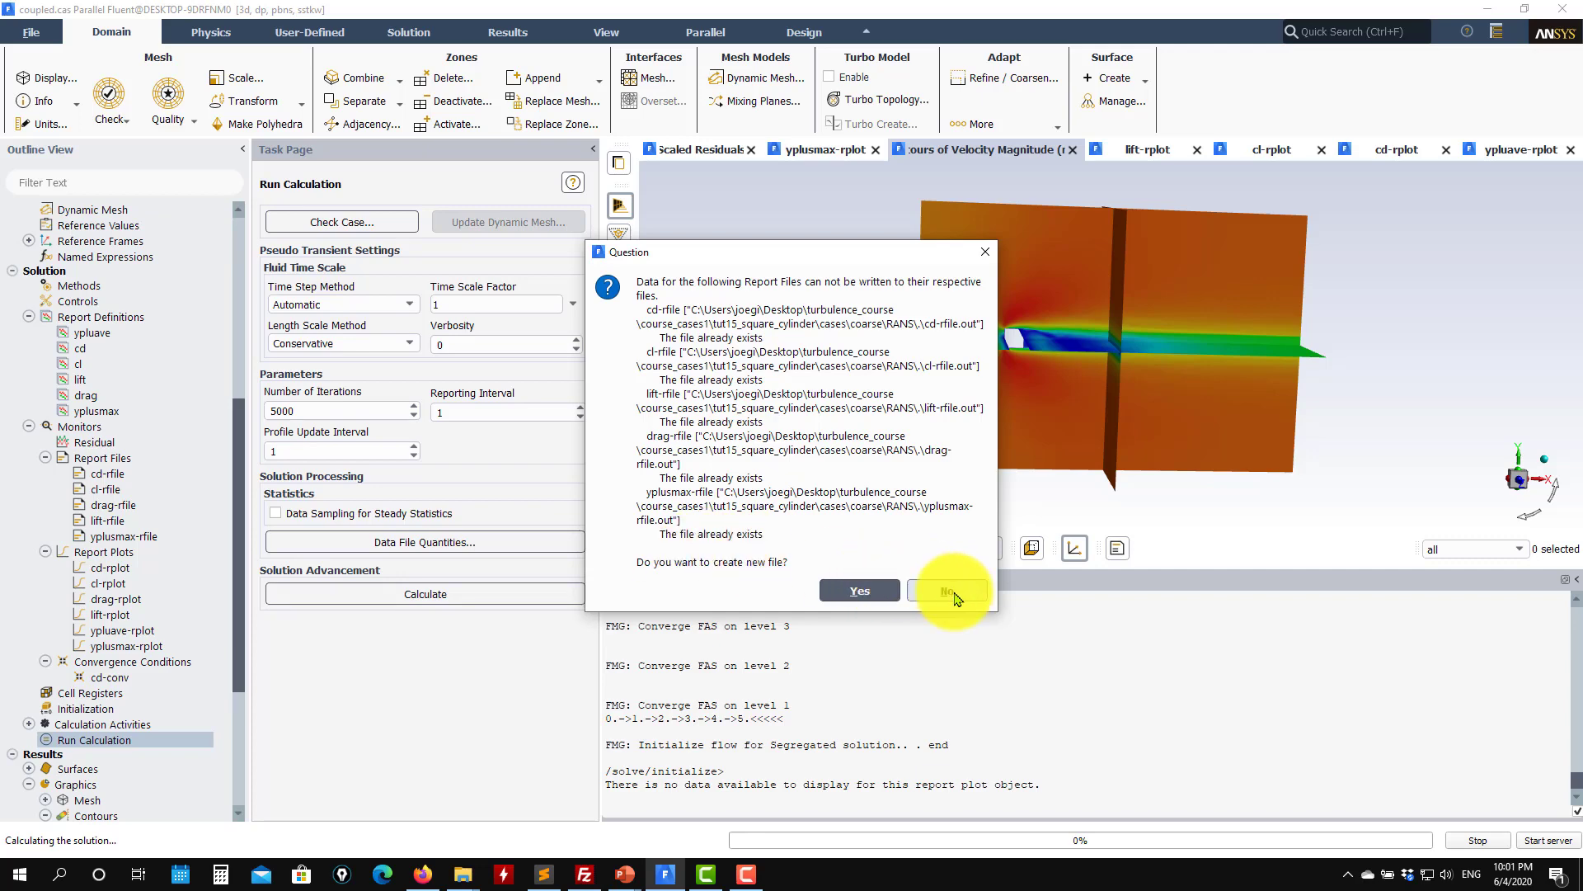
Decline creating new report files, agree to overwrite the existing ones, and watch ypluave-rplot during the run.
left_click(947, 590)
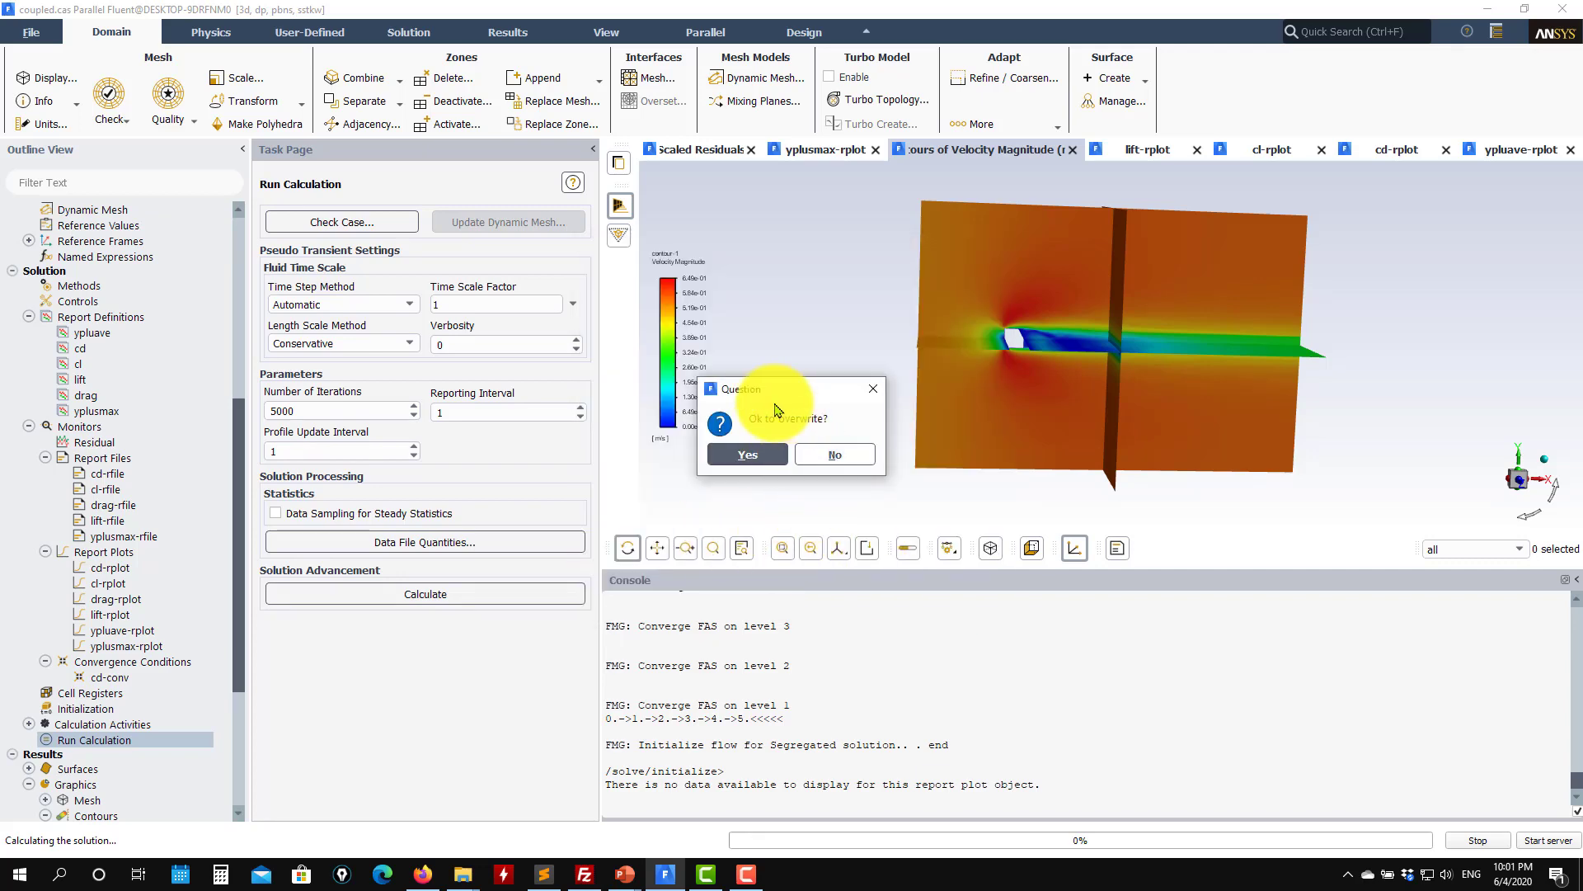
left_click(763, 461)
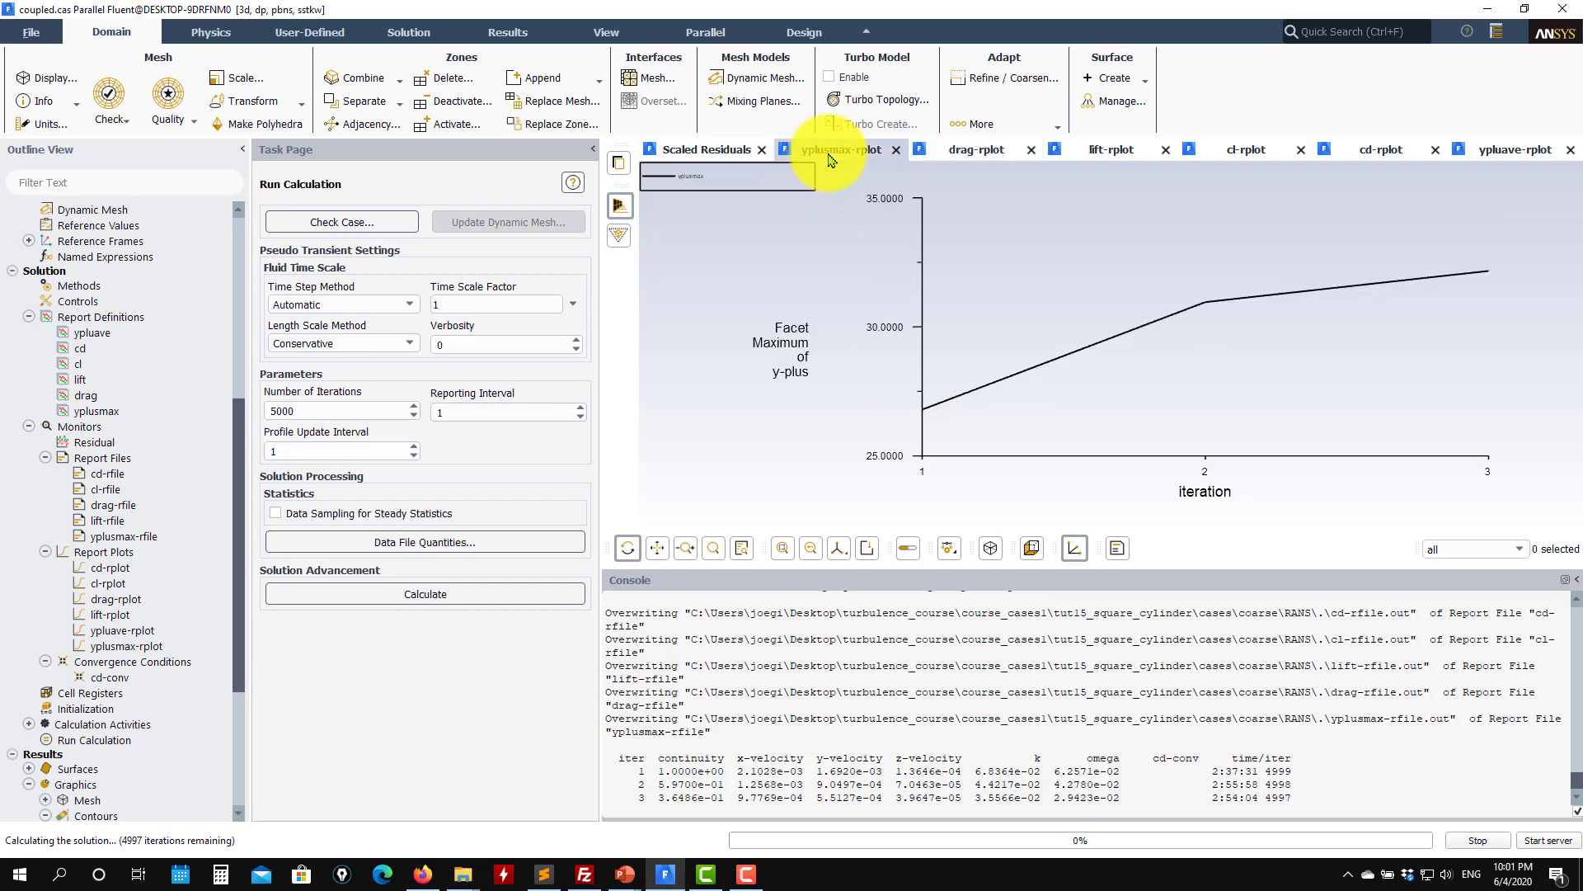
left_click(1495, 151)
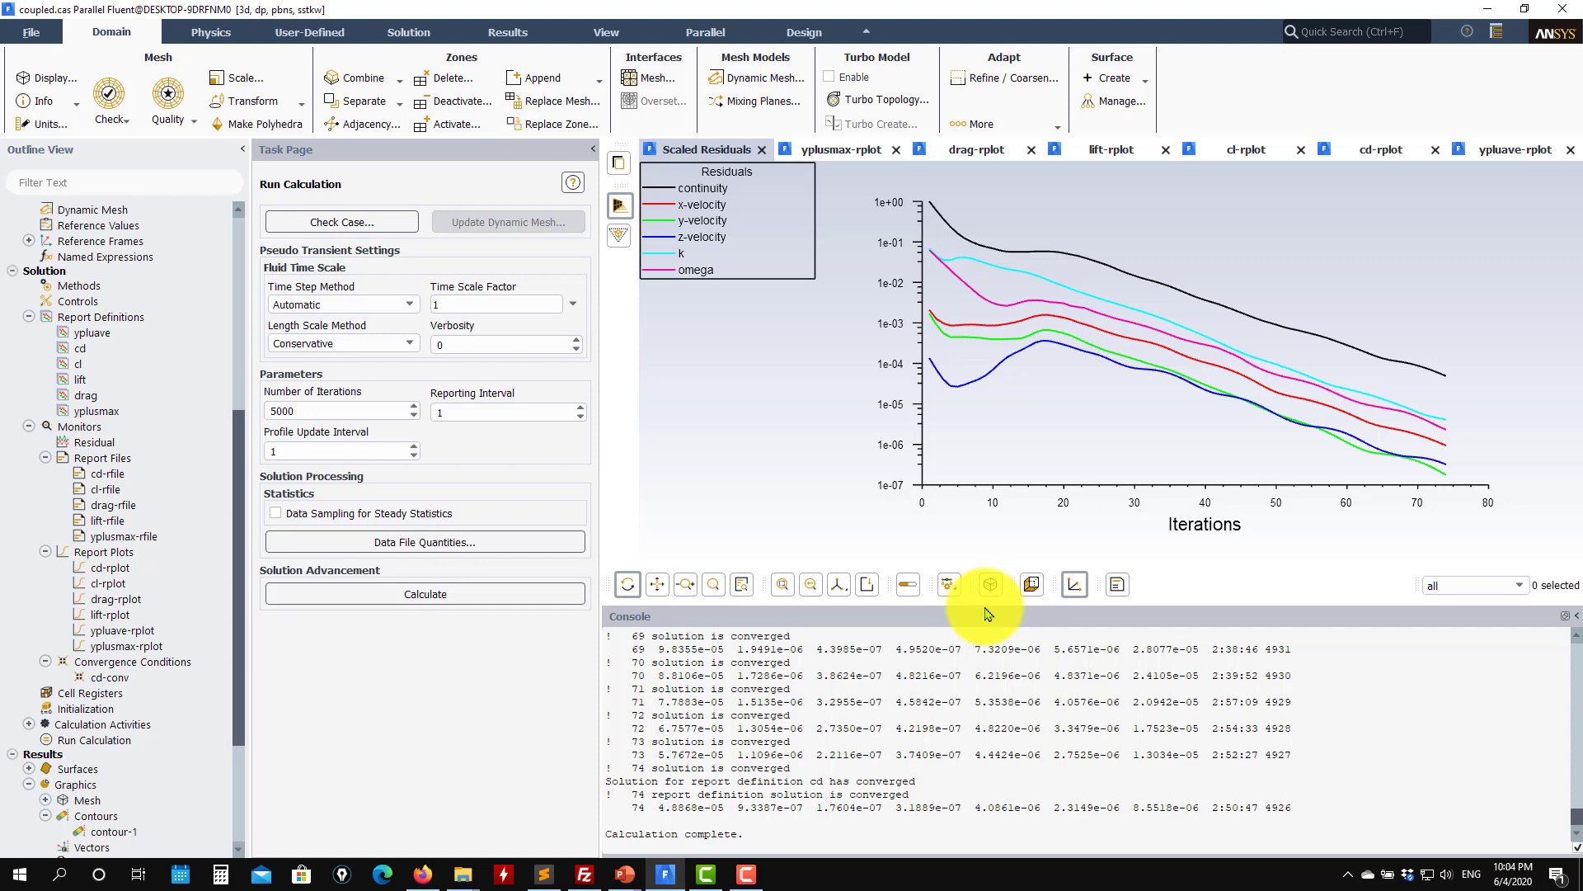
Review the ypluave, cd, cl, lift, drag and yplusmax report plots of the completed calculation.
left_click(1513, 150)
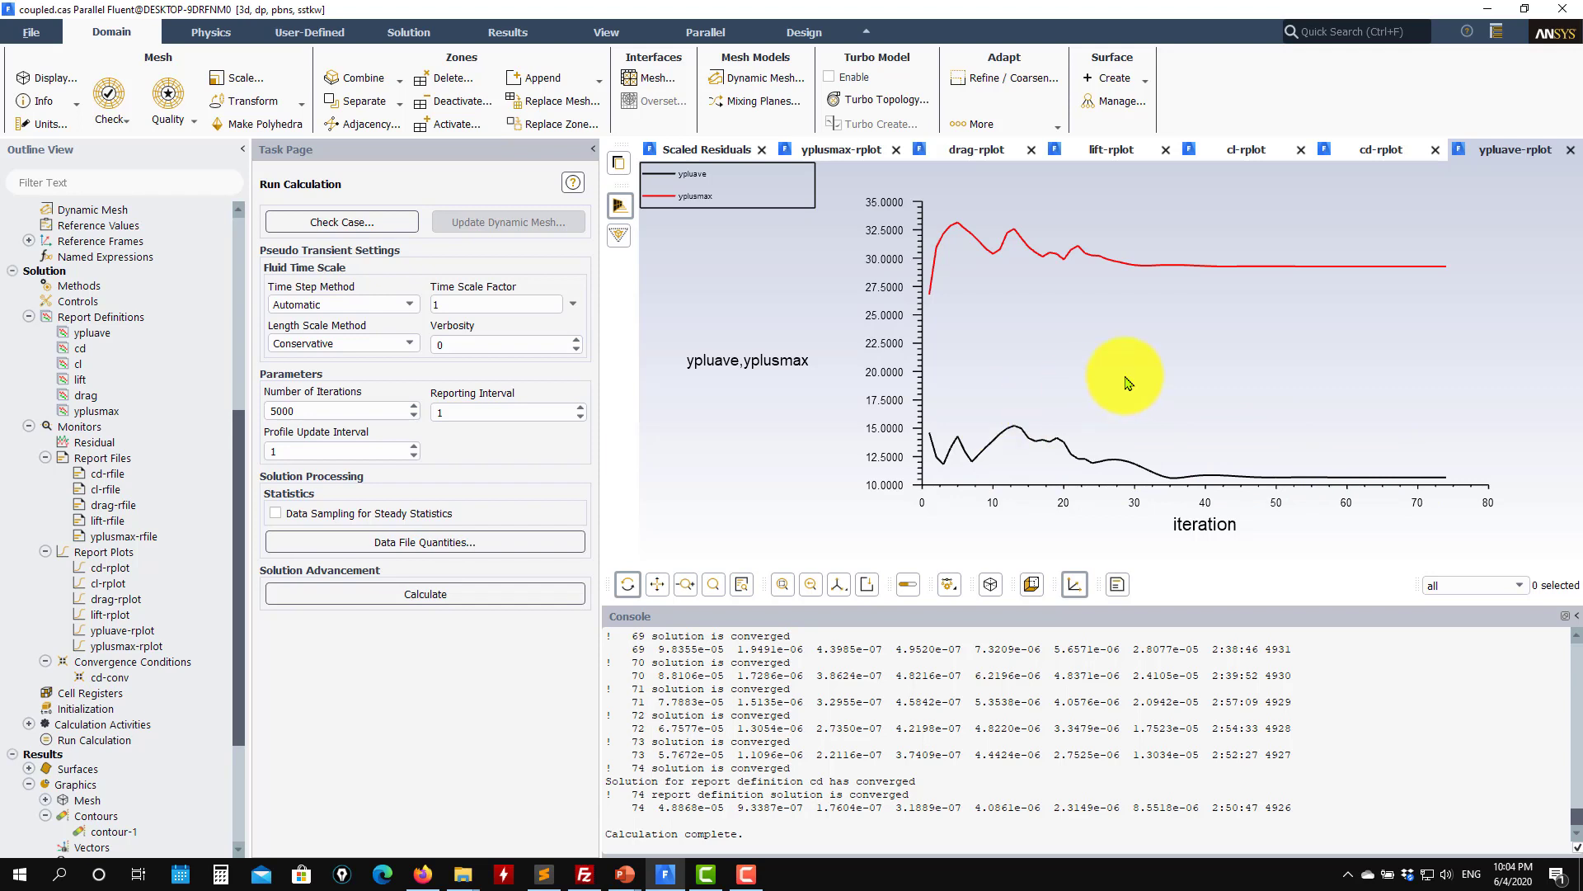
left_click(1376, 153)
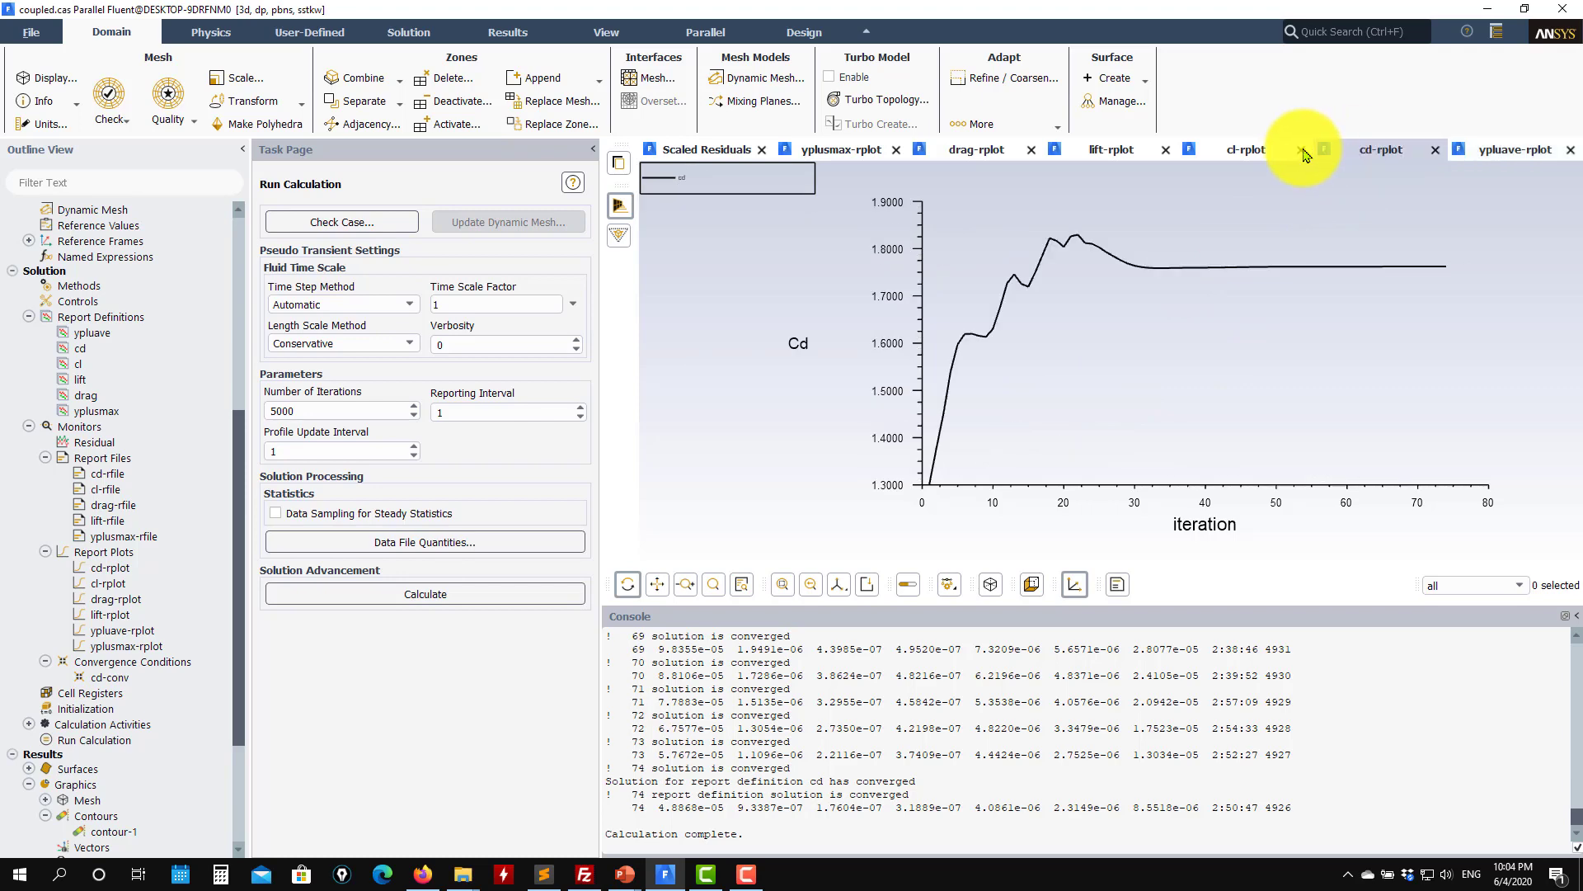
left_click(1217, 150)
left_click(1120, 155)
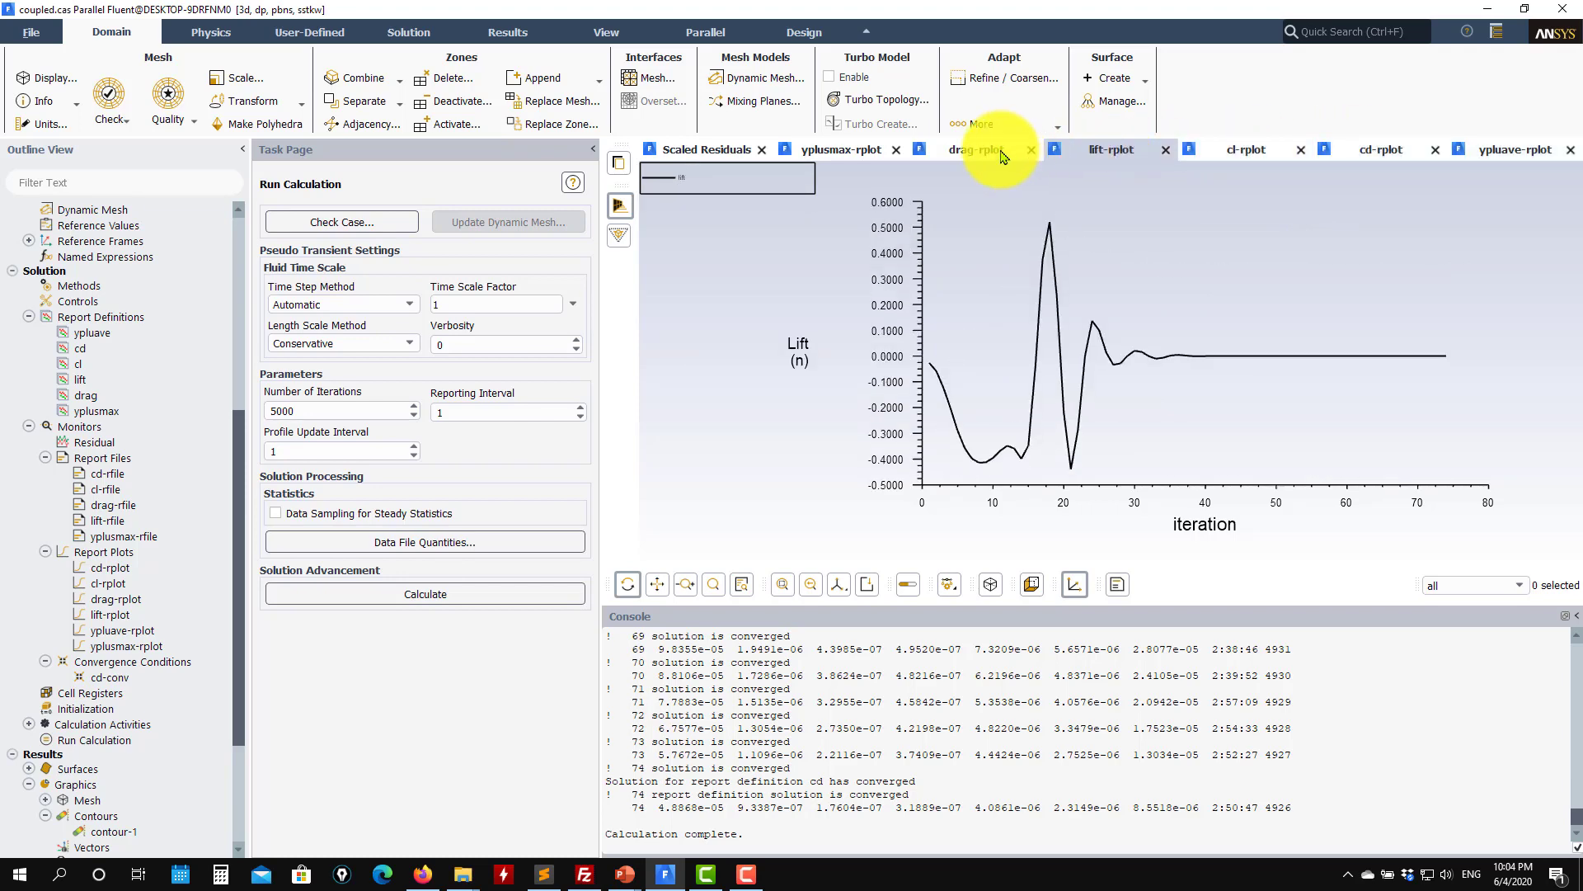
left_click(973, 149)
left_click(829, 150)
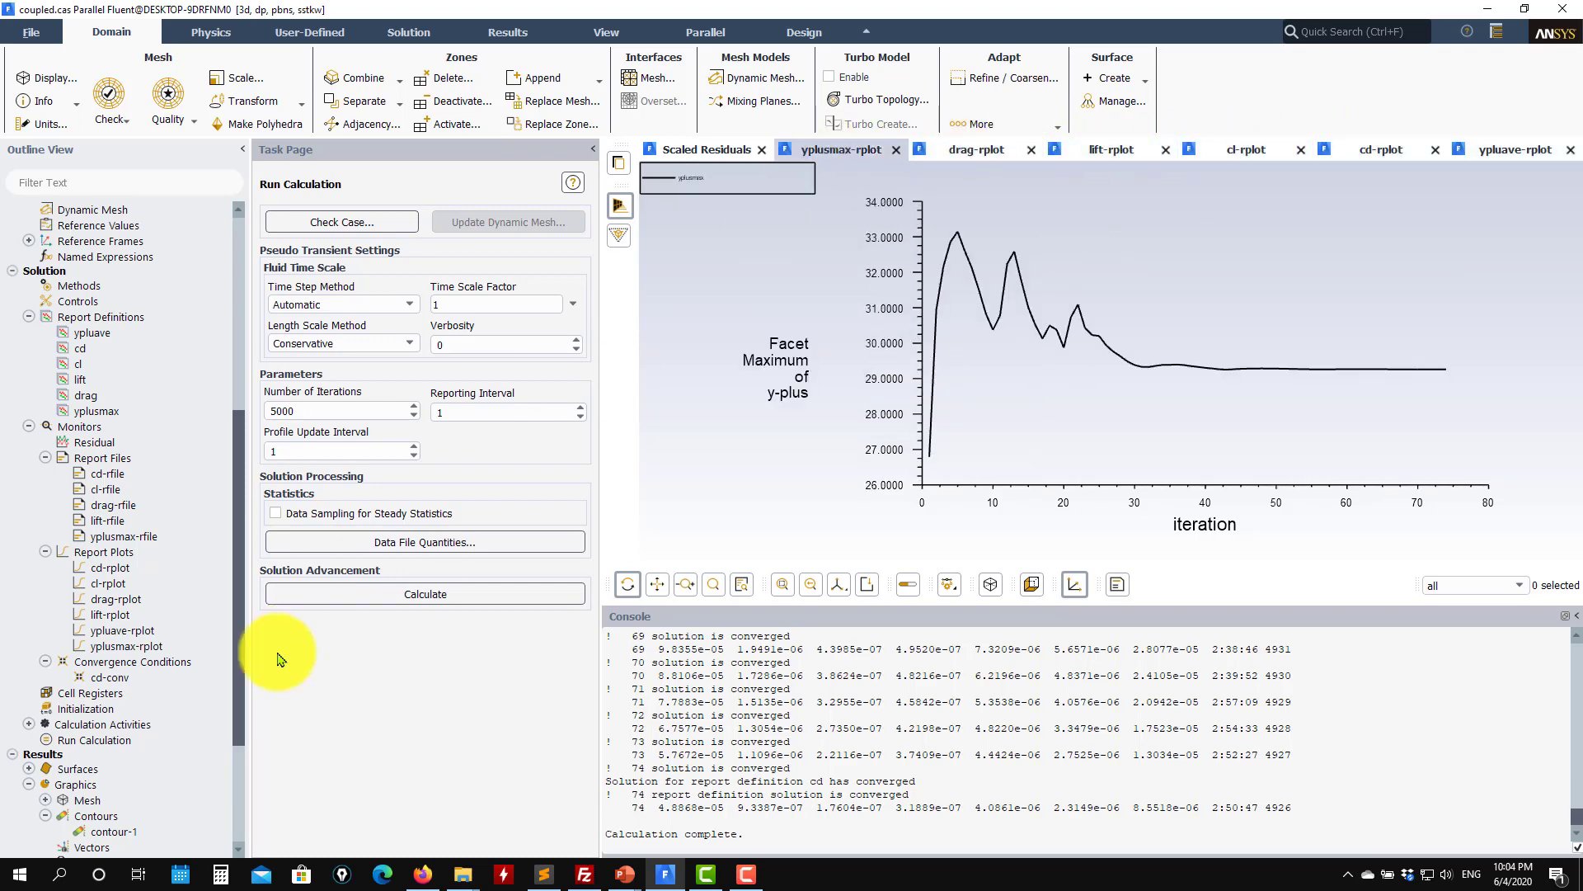
Display contour-1 of Velocity Magnitude for the converged solution, close its settings and return to the scaled residuals.
scroll(120, 714, "down", 3)
double_click(128, 693)
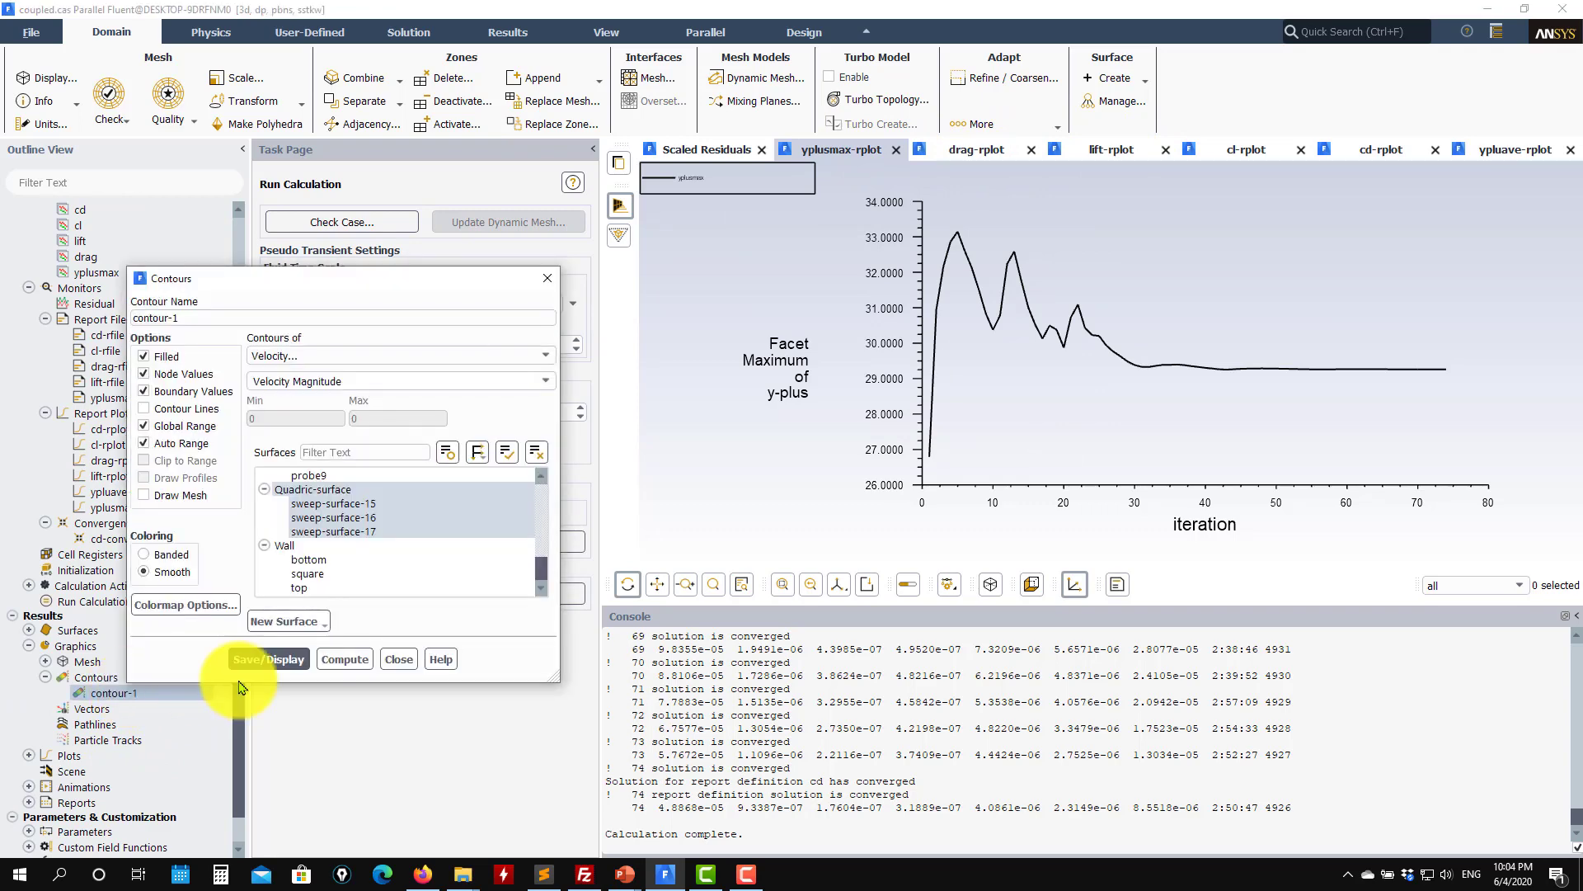
left_click(280, 659)
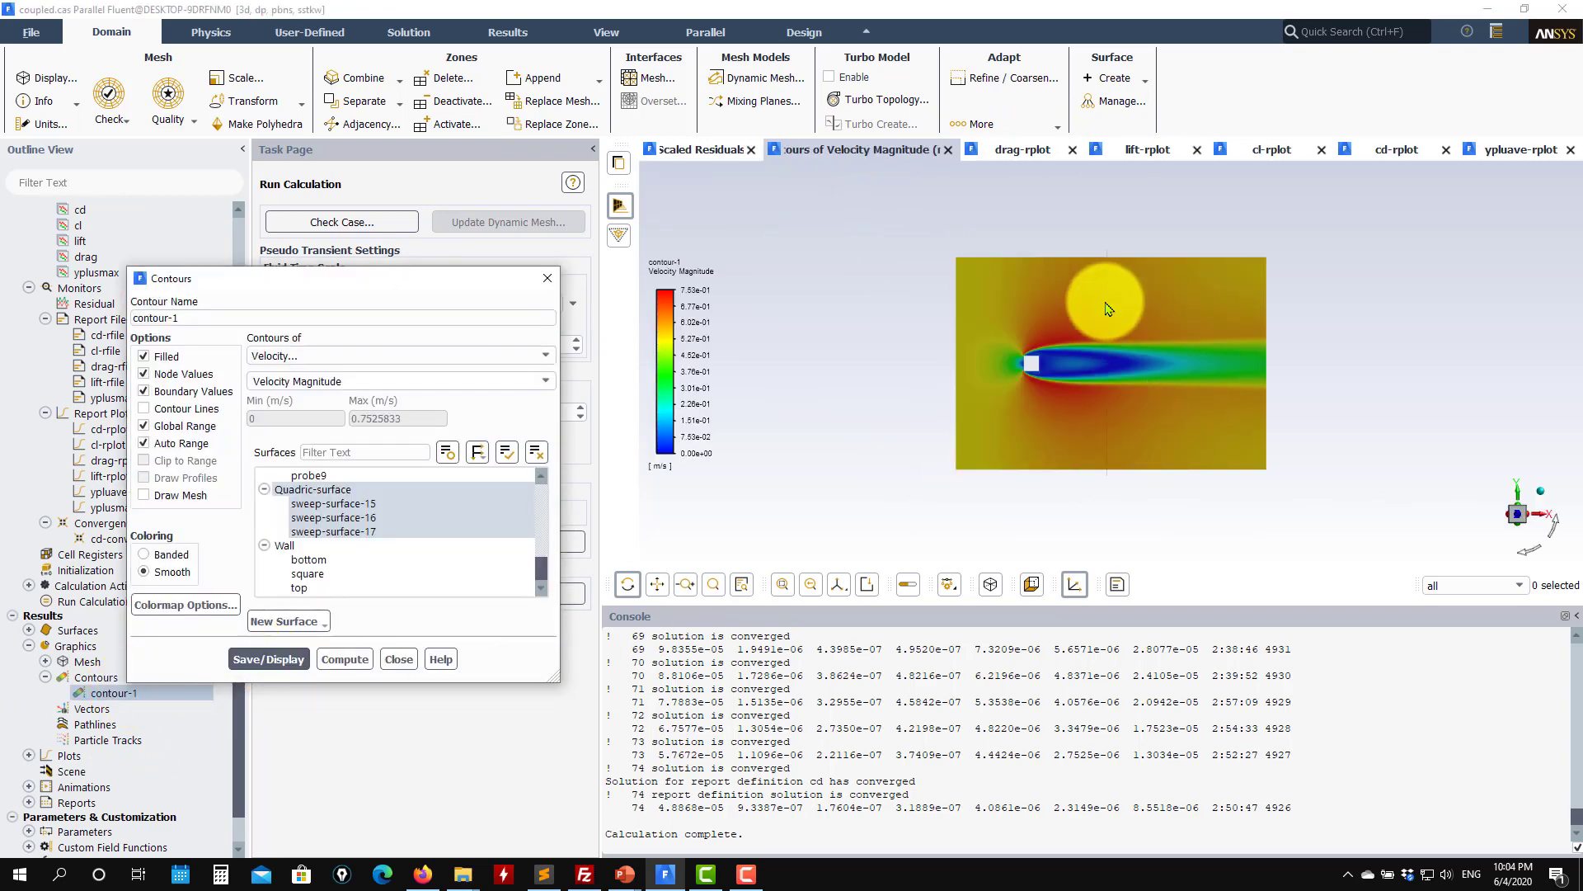
left_click(402, 658)
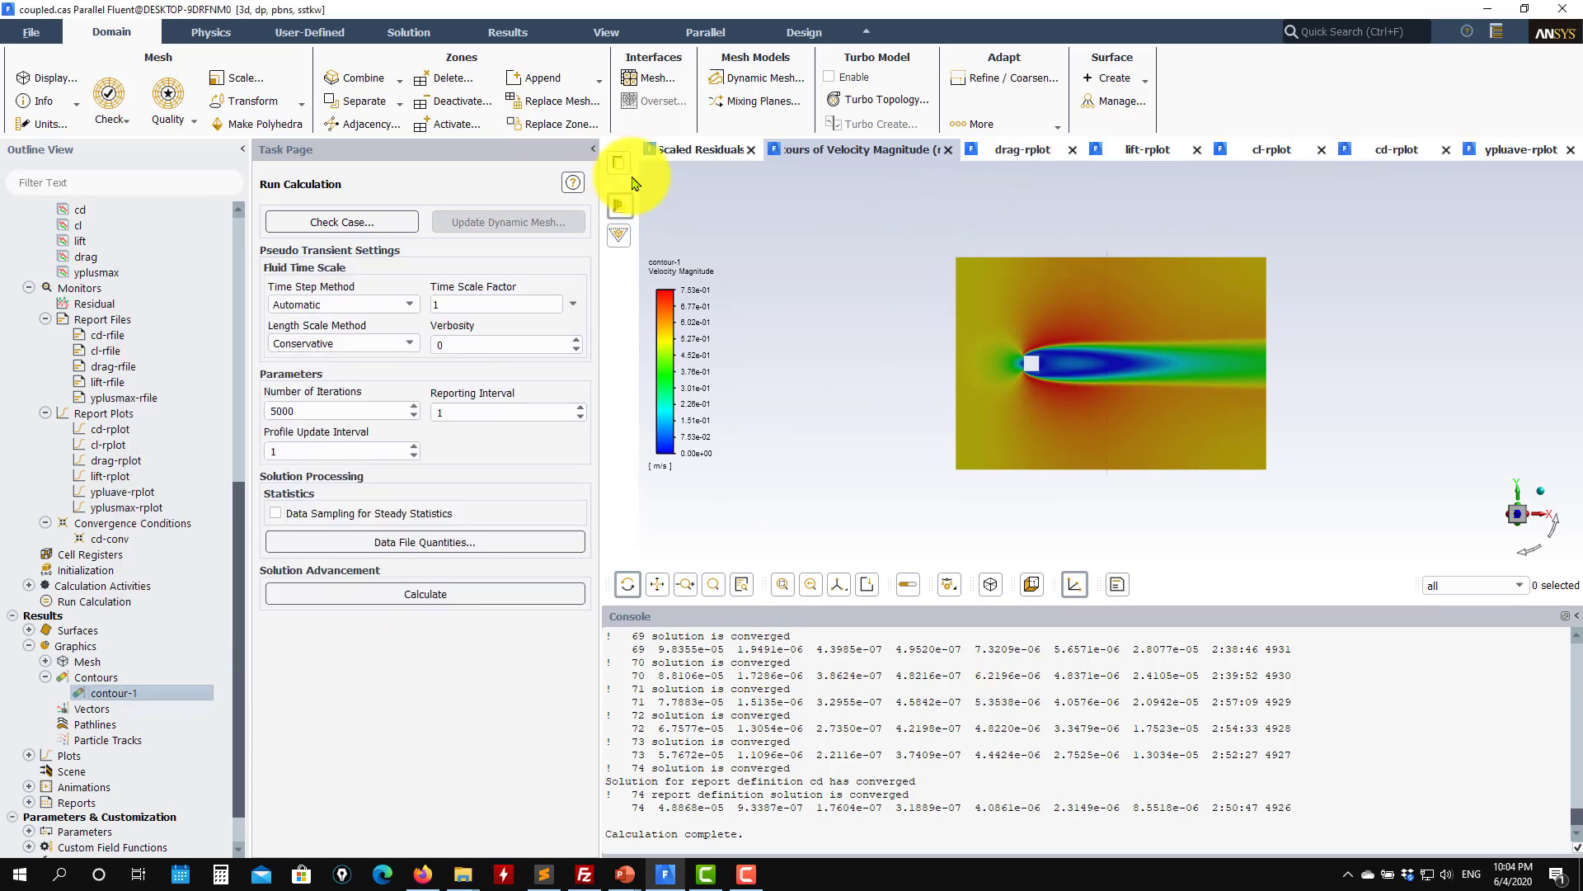
left_click(701, 149)
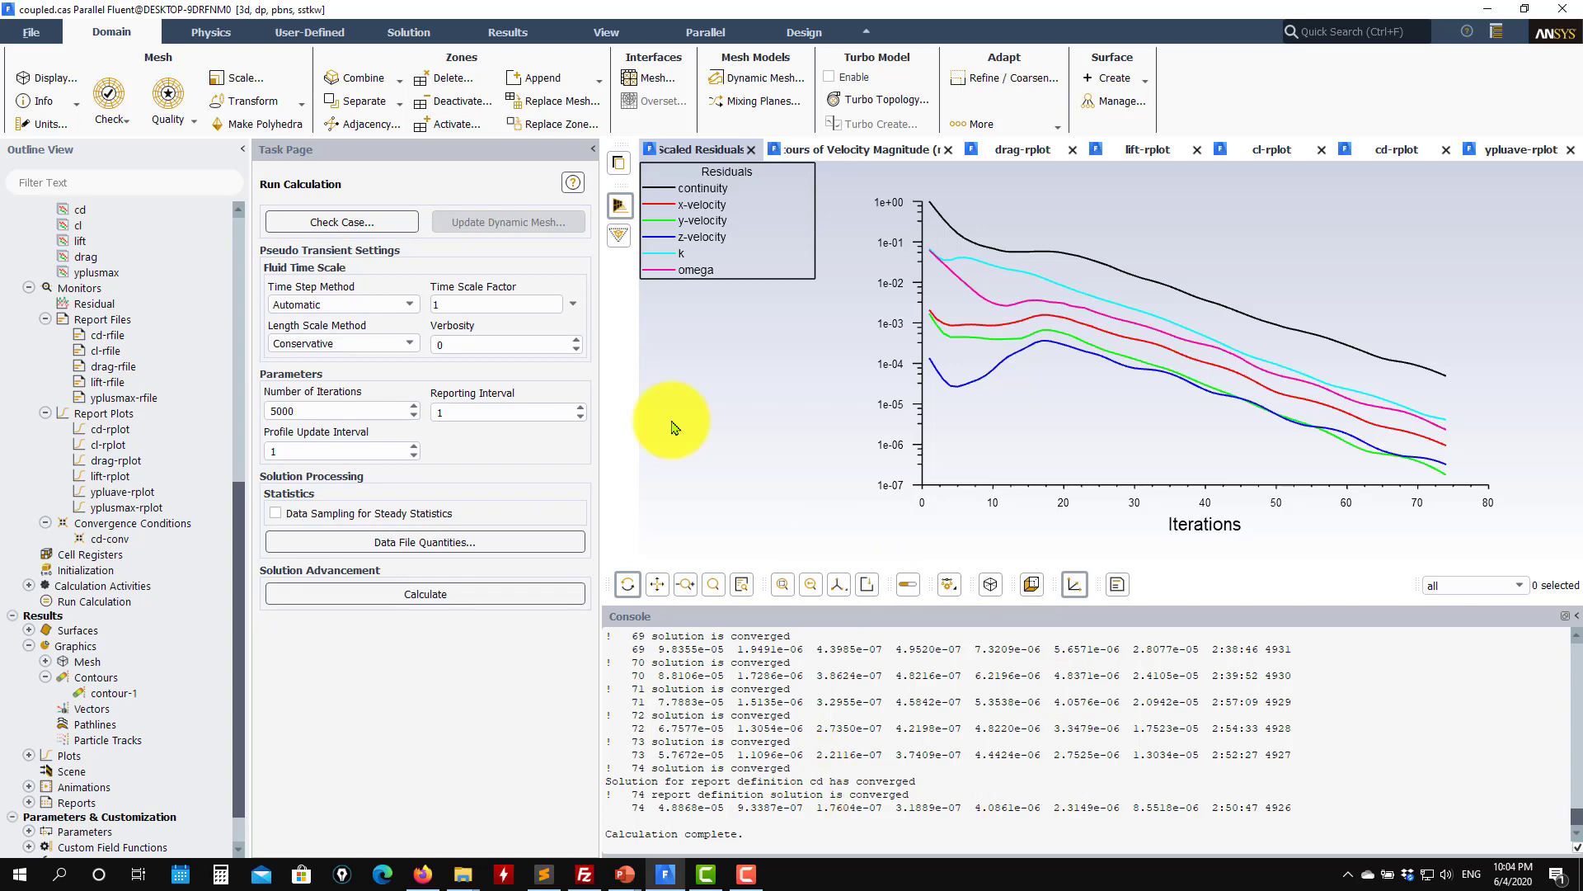
Write the case and data as coupled.cas.h5 in the RANS folder, overwriting the existing files.
left_click(29, 39)
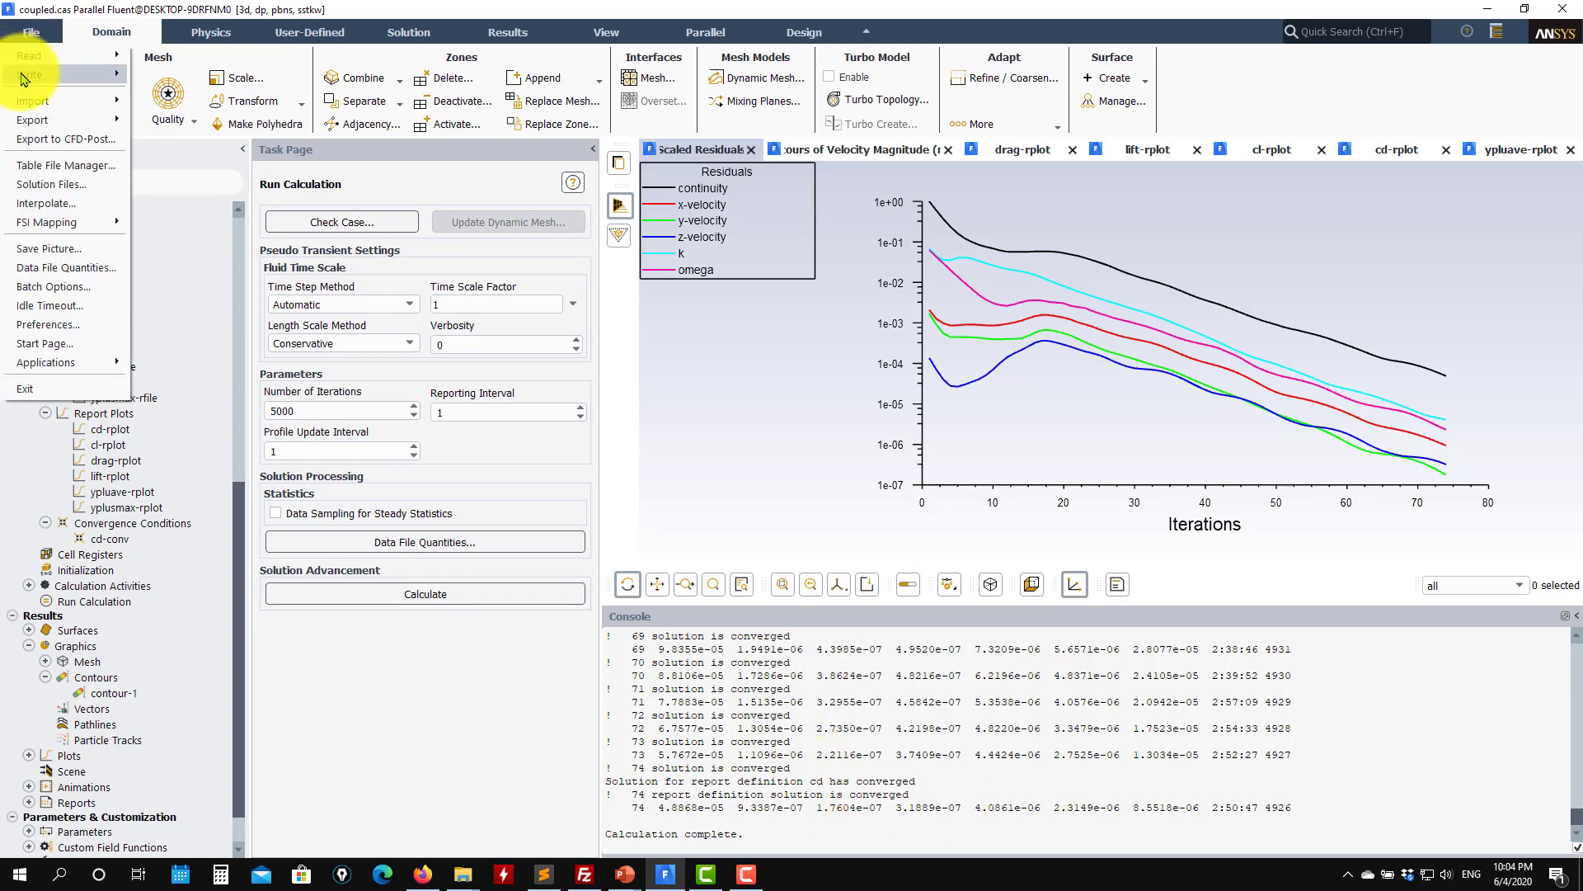
mouse_move(33, 72)
left_click(176, 119)
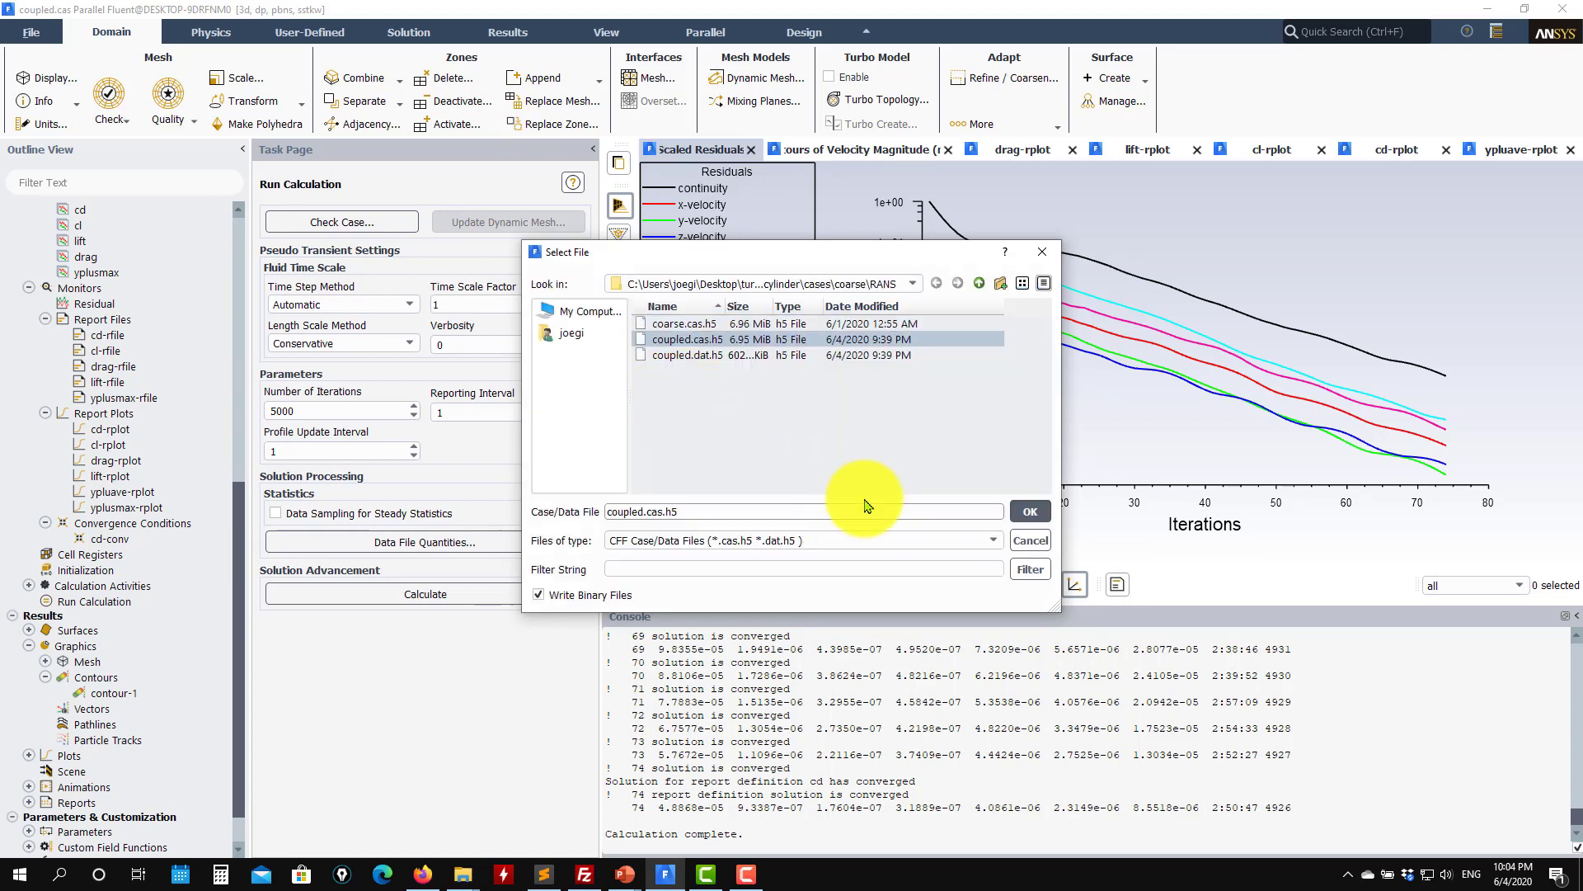
left_click(1030, 509)
left_click(845, 494)
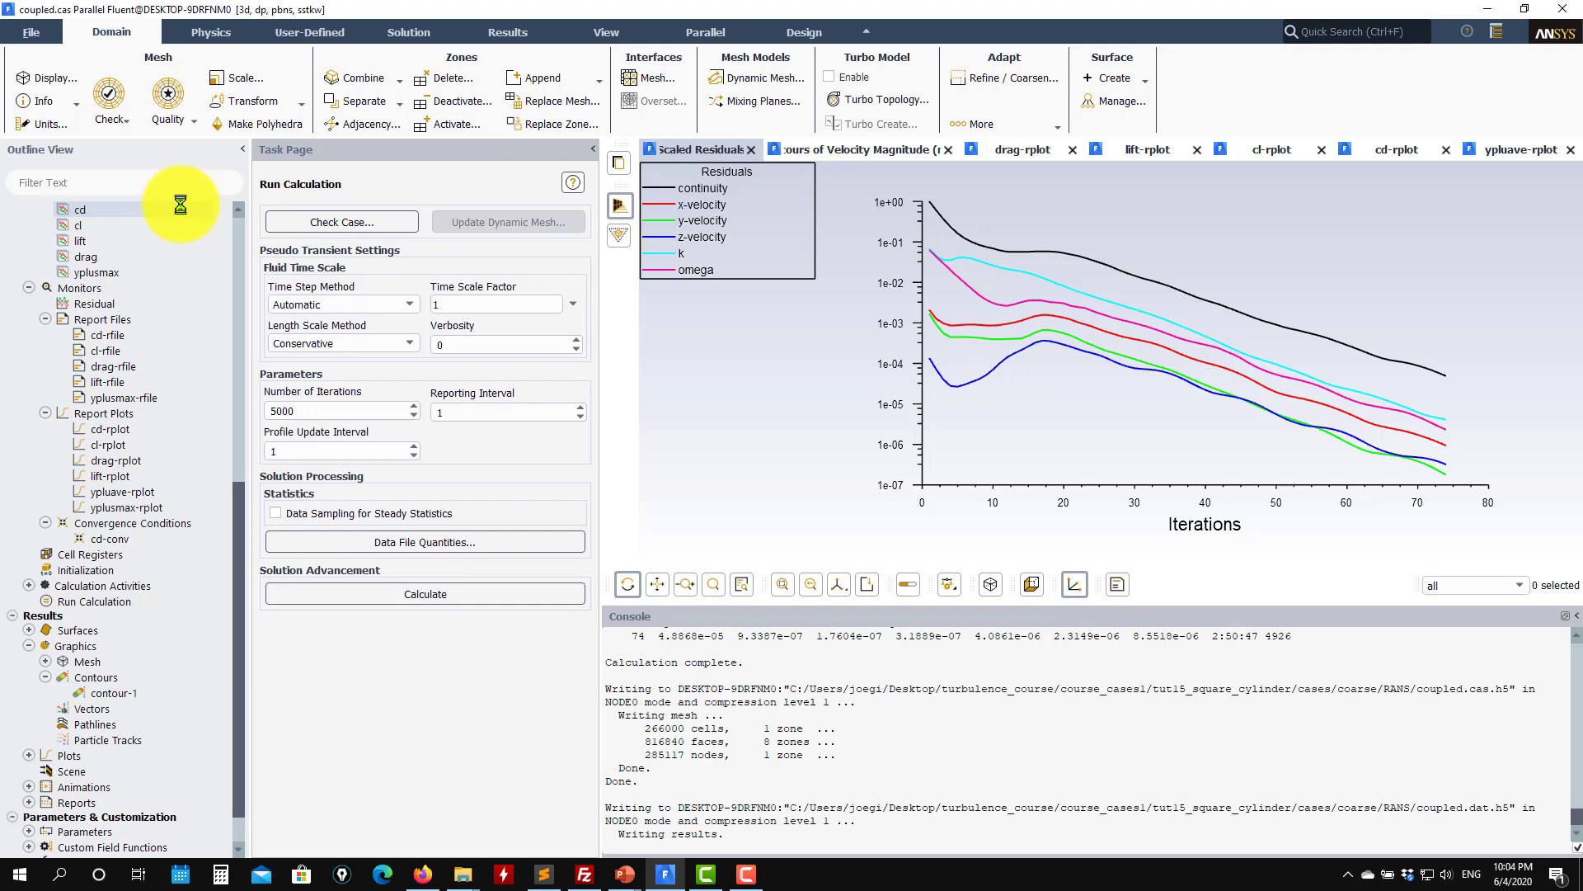
Write a binary interpolation file named inter_coupld.ip for cell zone fluid-1 with all six fields in the RANS folder.
left_click(31, 32)
mouse_move(29, 79)
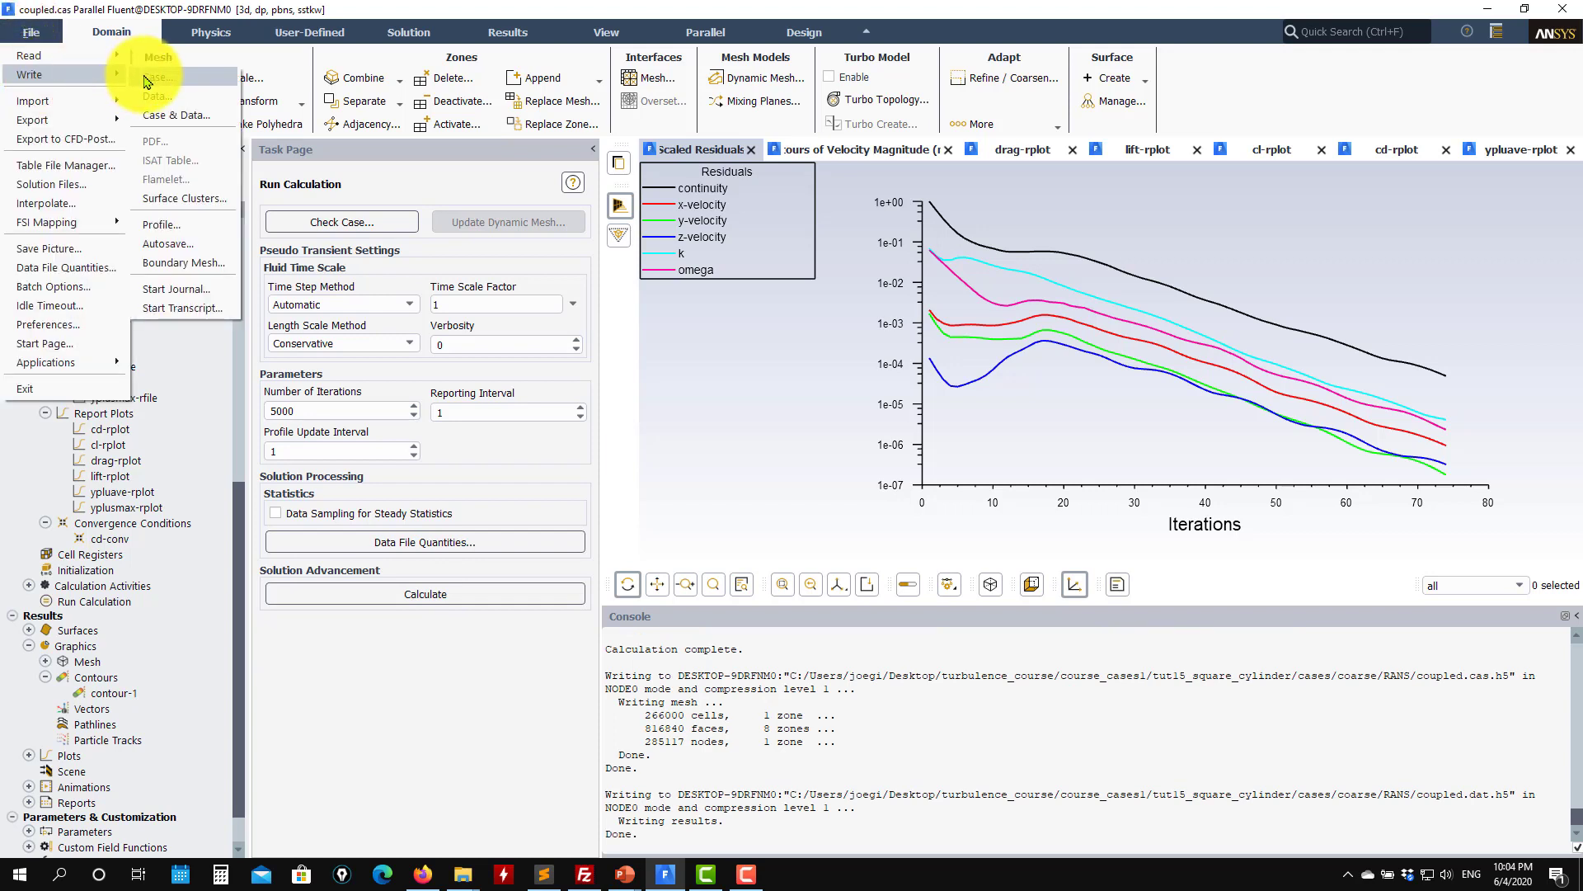
left_click(50, 204)
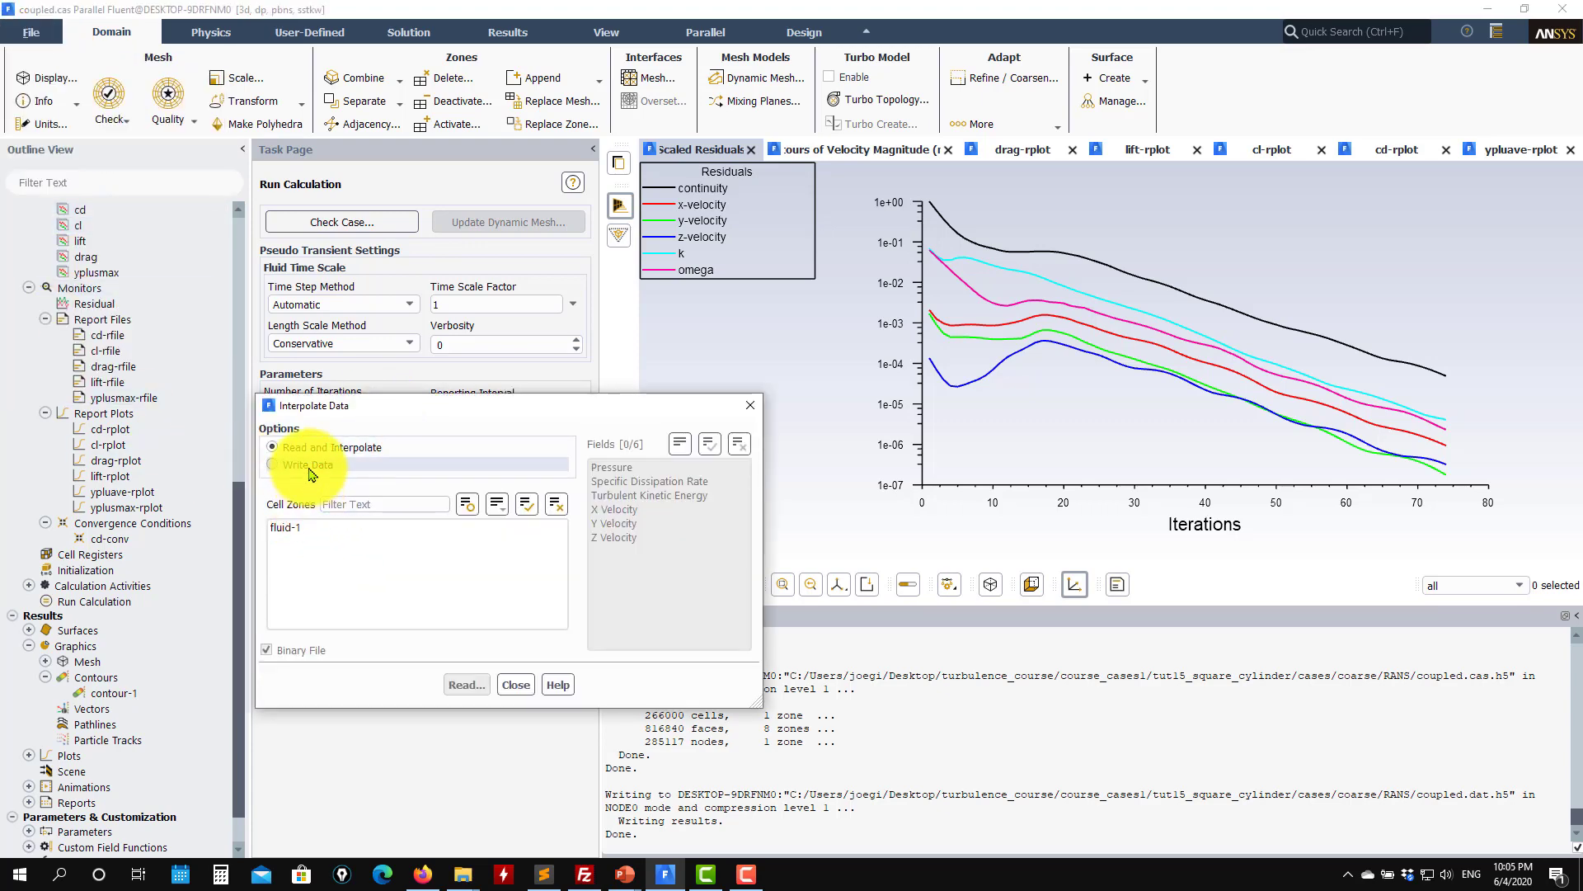
left_click(273, 464)
left_click(293, 529)
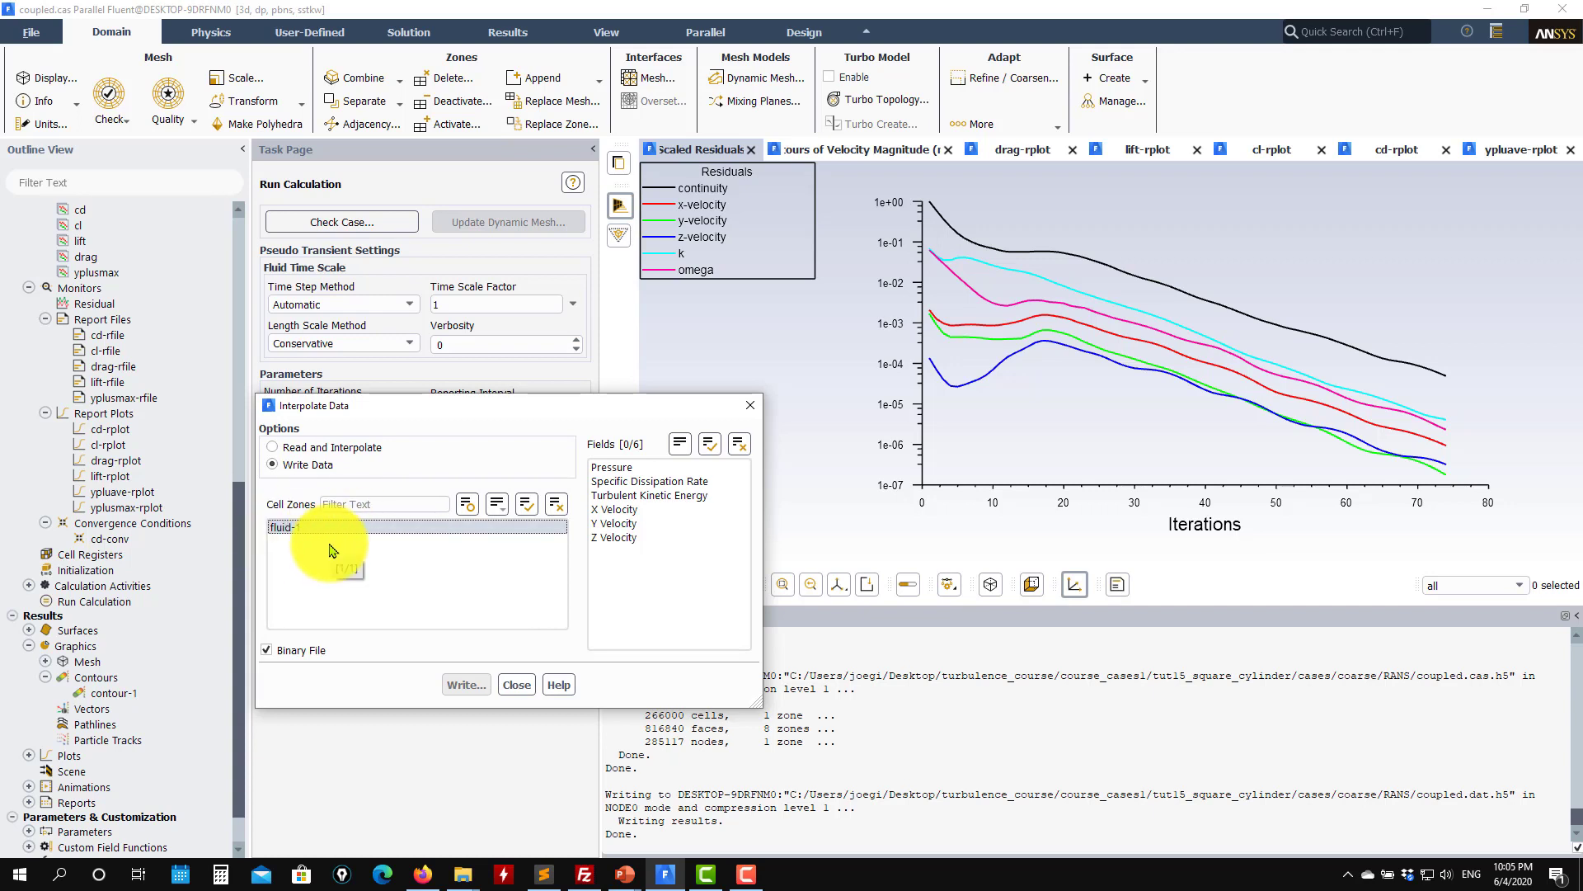
left_click(710, 443)
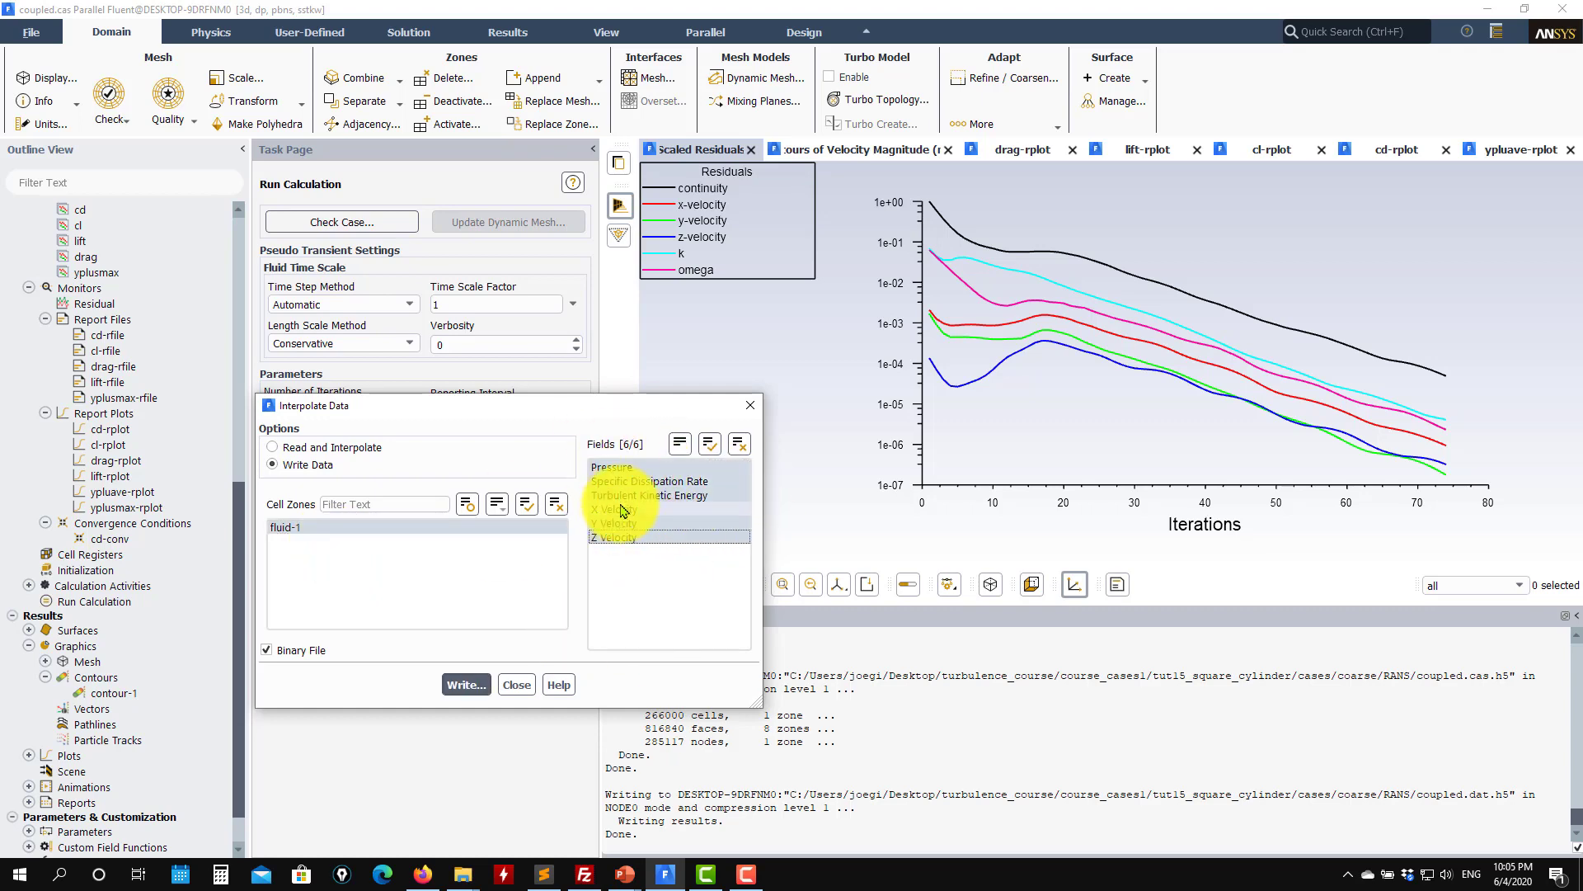
left_click(476, 689)
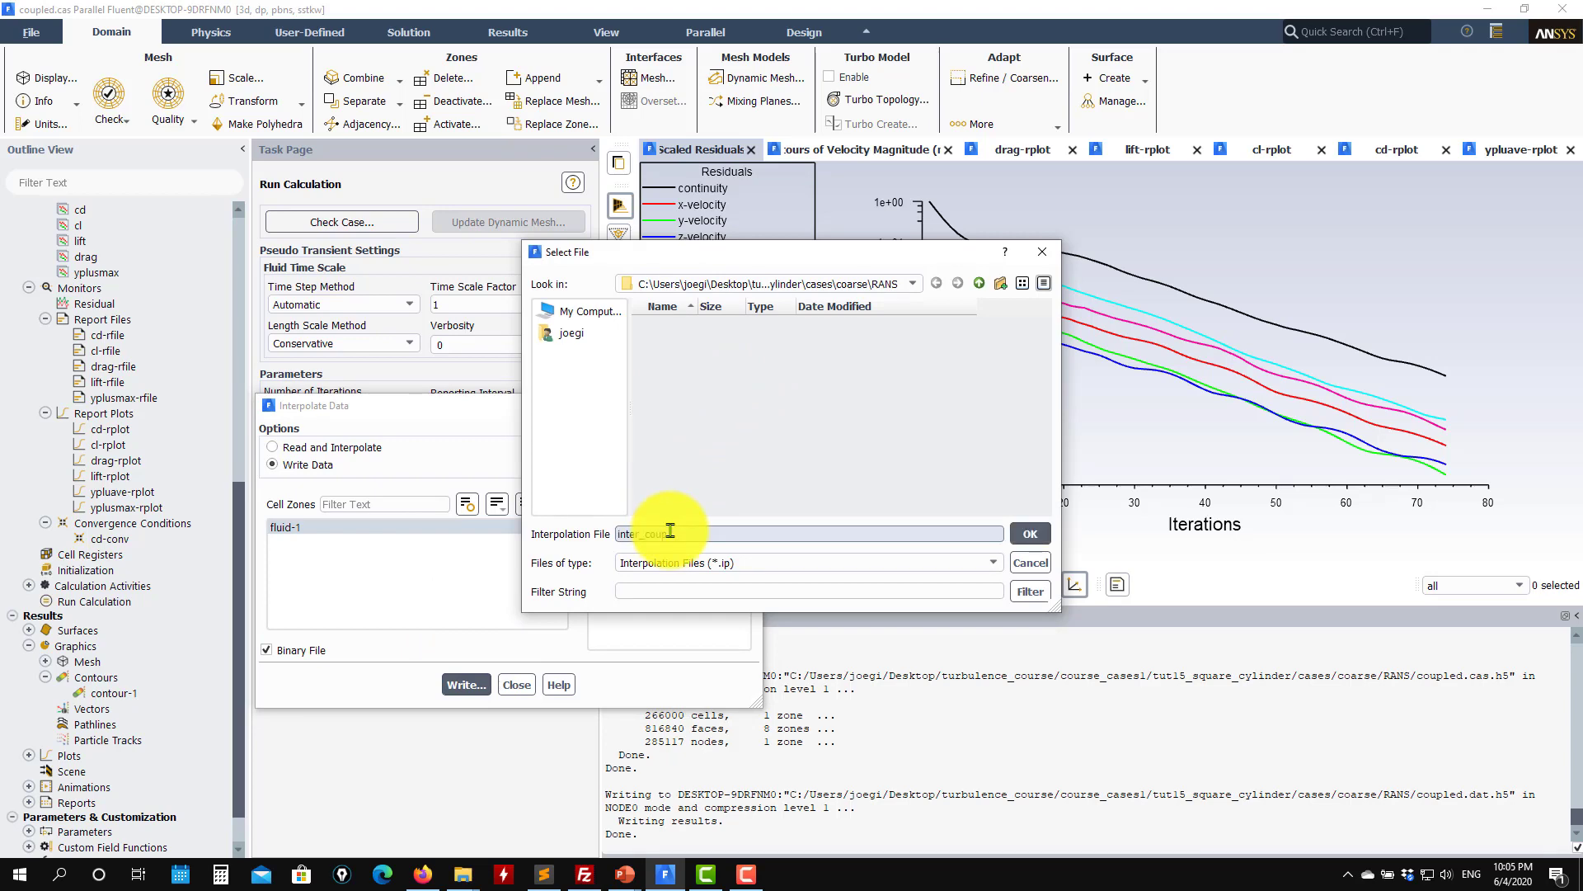
key("Return")
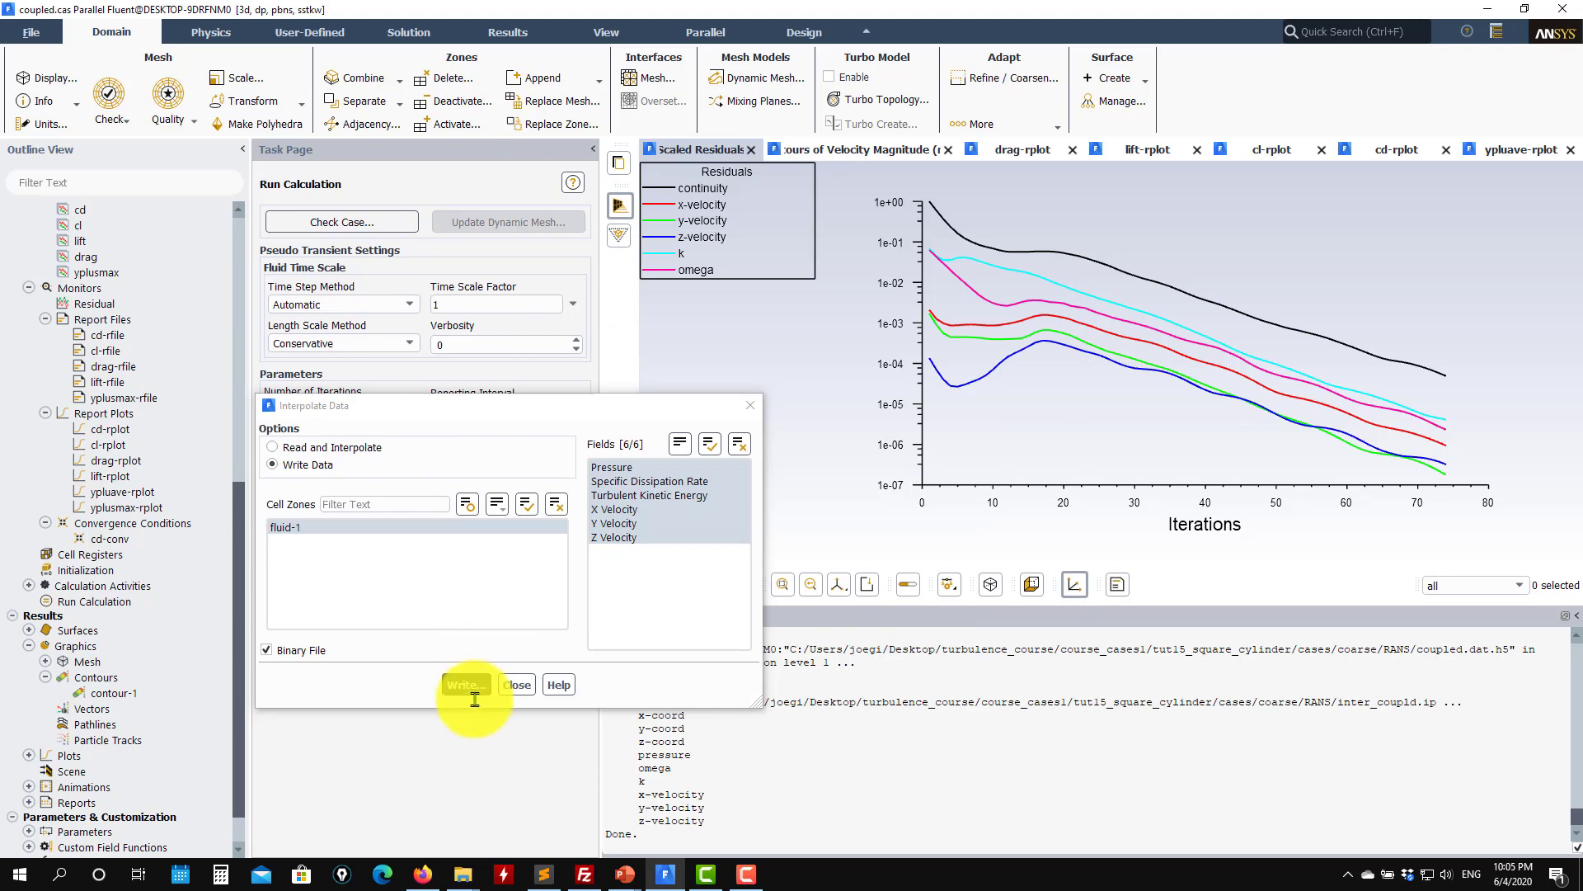
left_click(510, 688)
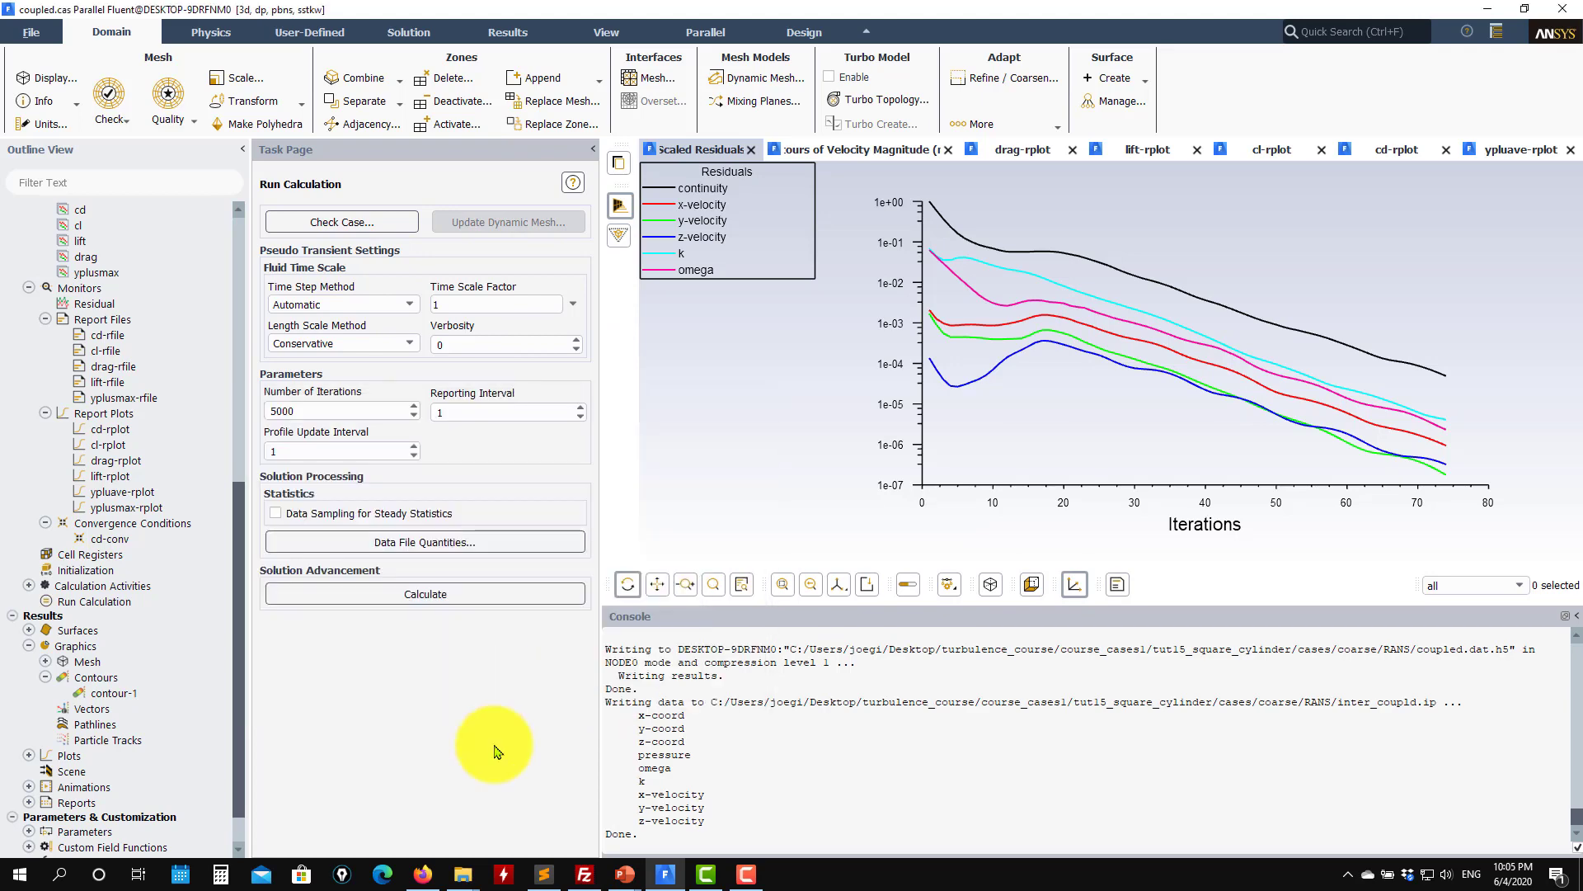
Switch to File Explorer to check the files saved in the RANS folder, and return to Fluent.
mouse_move(460, 866)
left_click(552, 831)
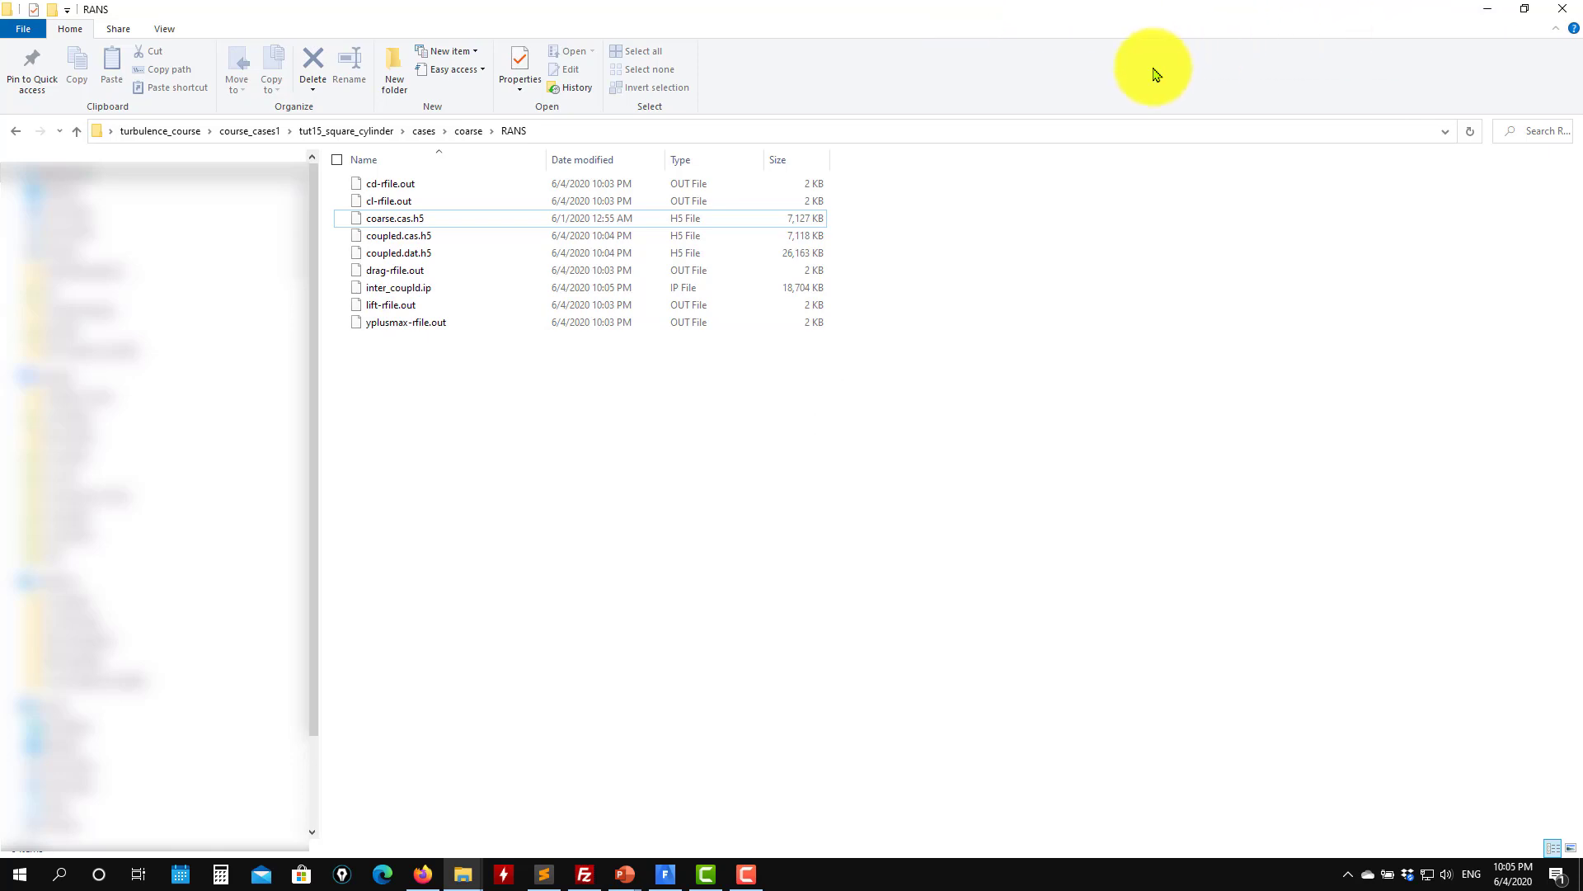
left_click(1487, 9)
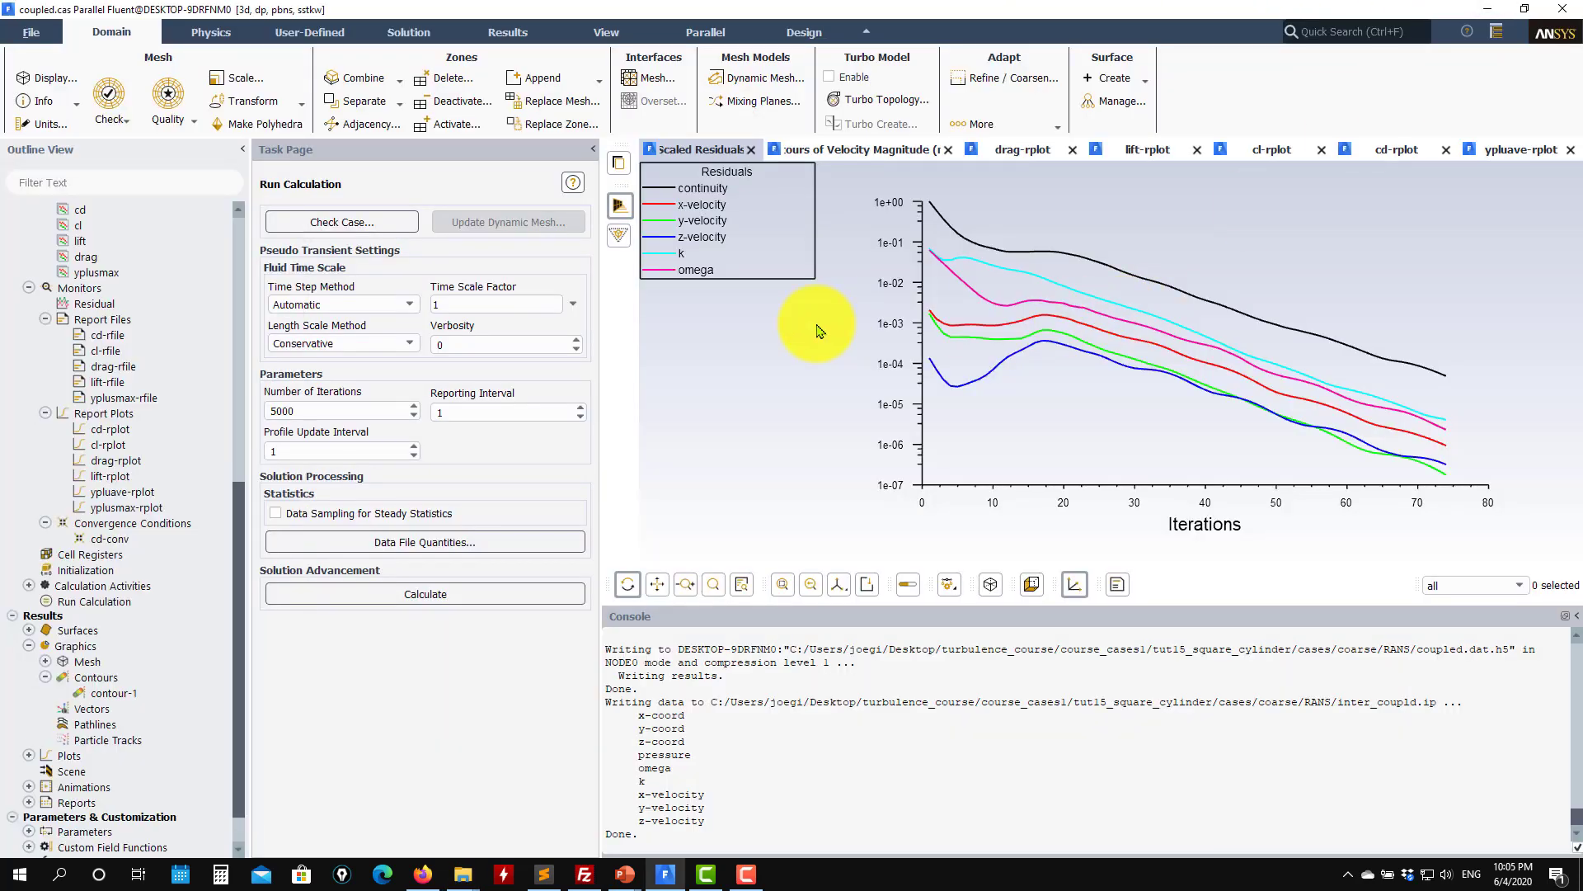
Reinitialize the flow with the standard initial values, set the pressure-velocity coupling scheme to SIMPLE, and show the under-relaxation factors.
left_click(110, 575)
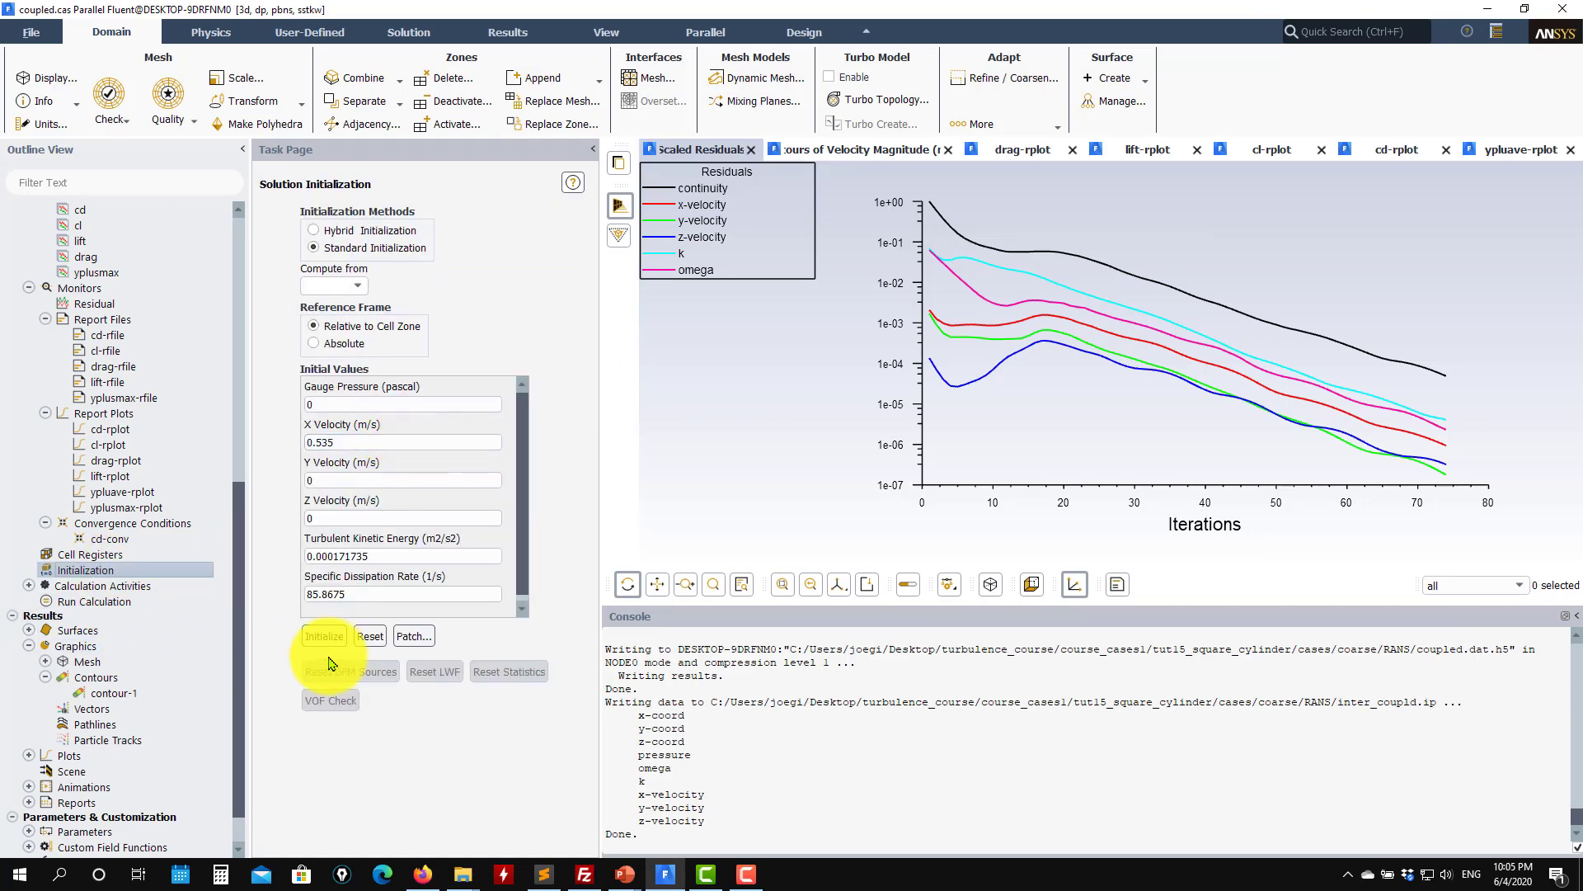
scroll(134, 599, "up", 4)
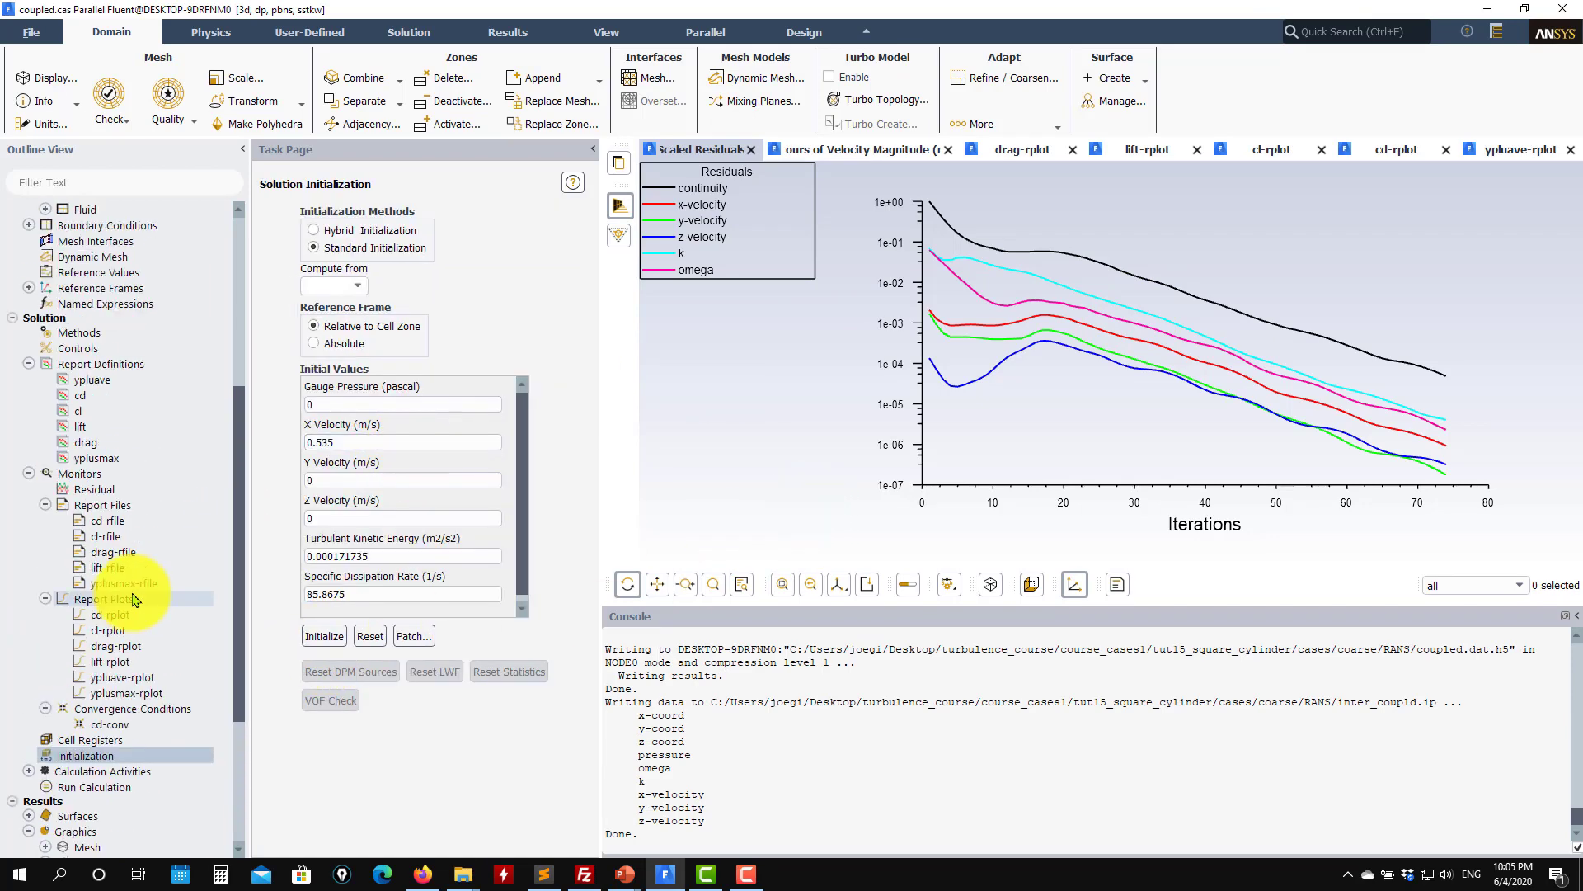
left_click(90, 337)
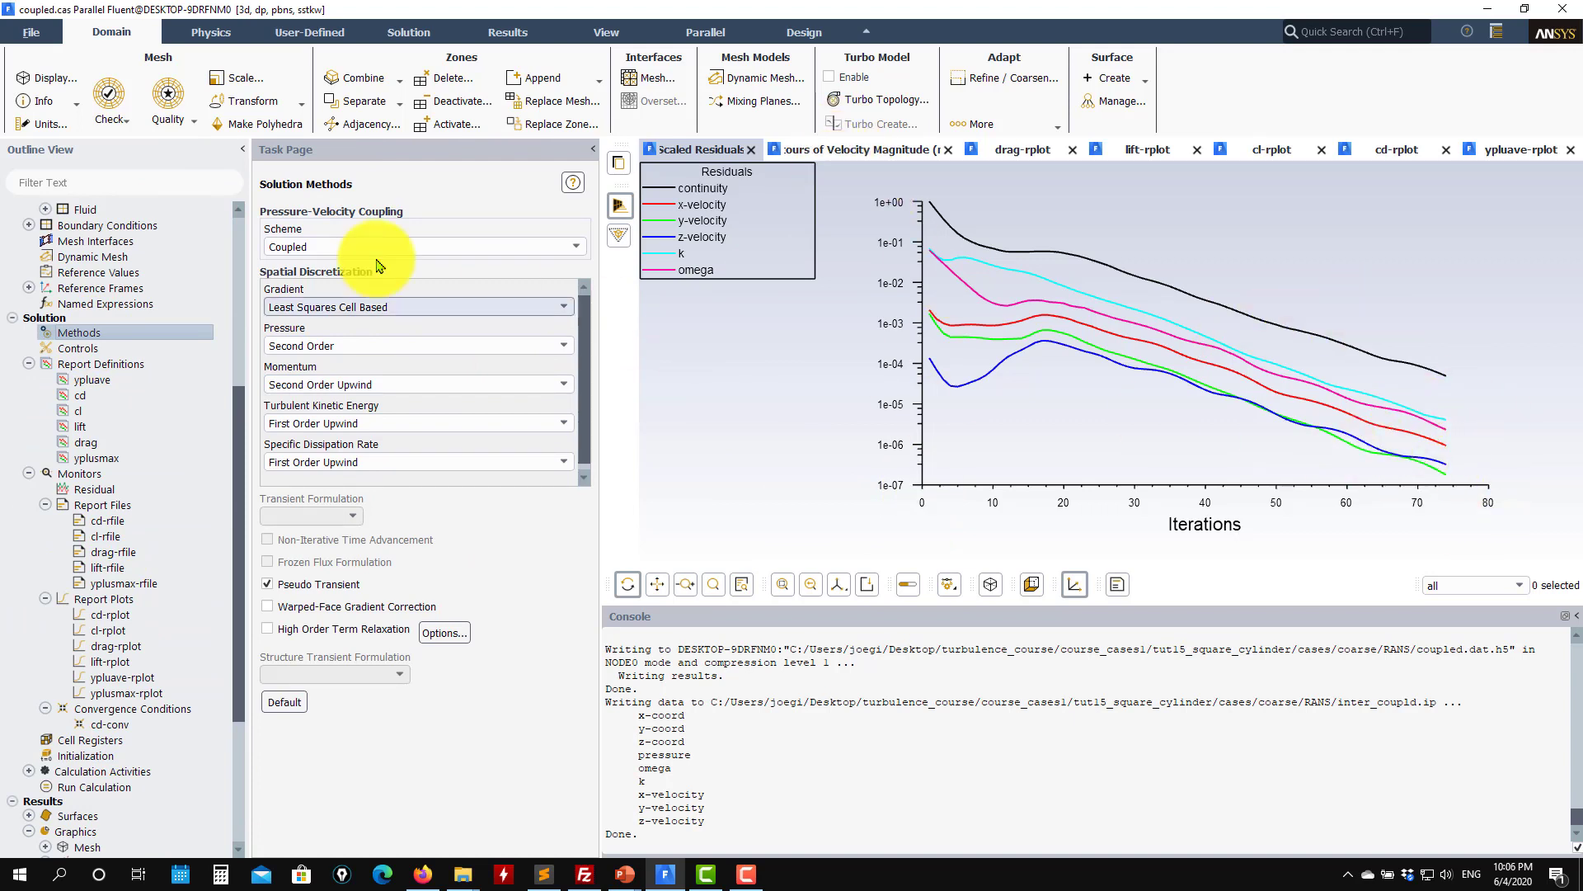
left_click(564, 247)
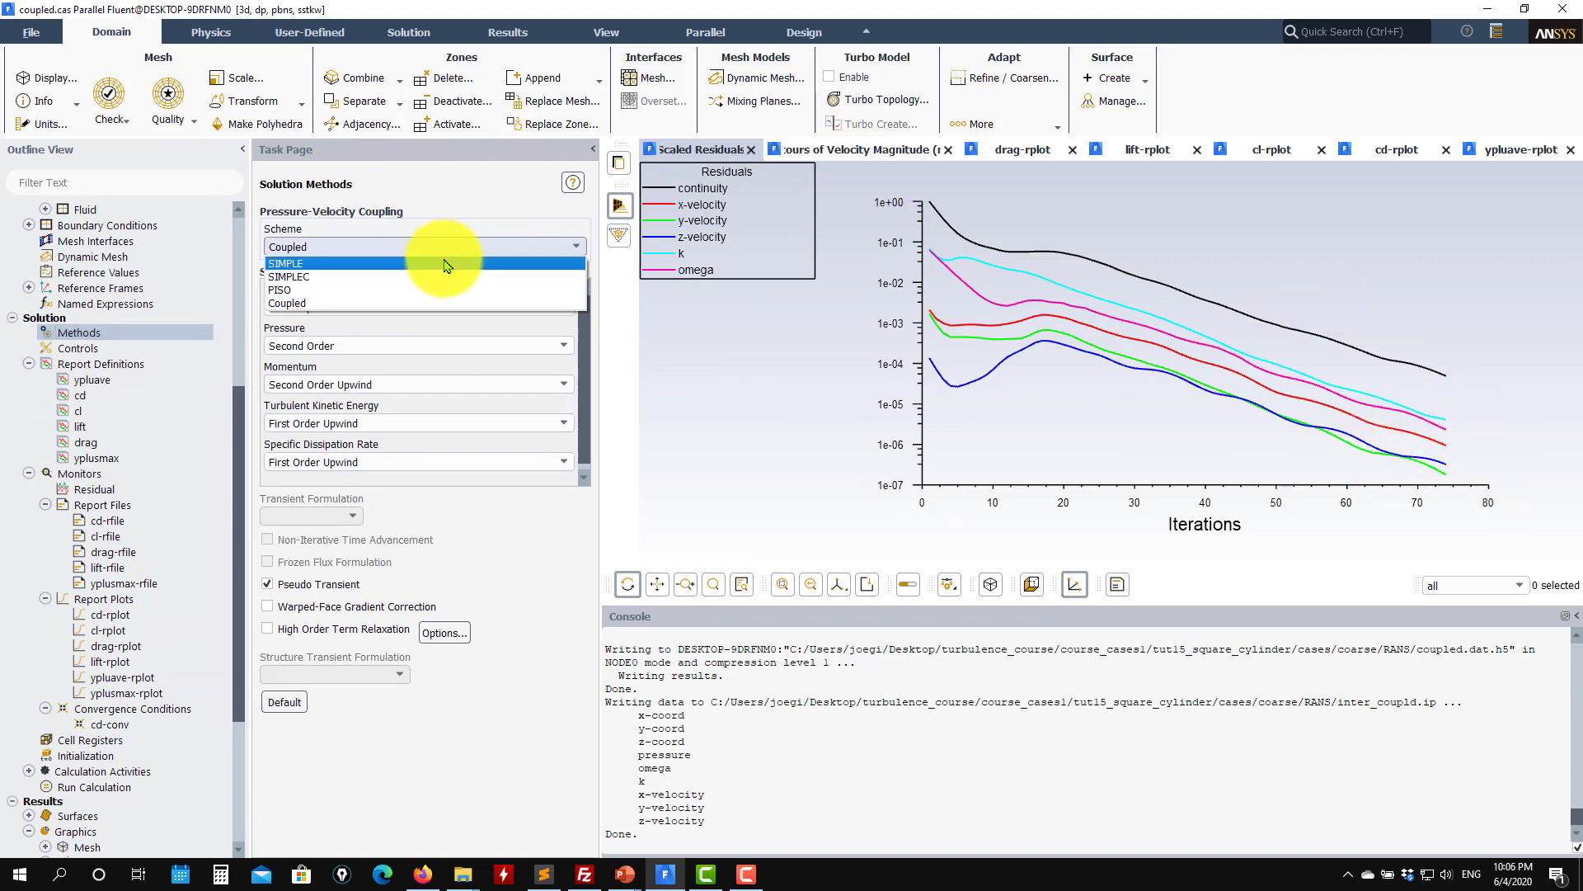
left_click(311, 264)
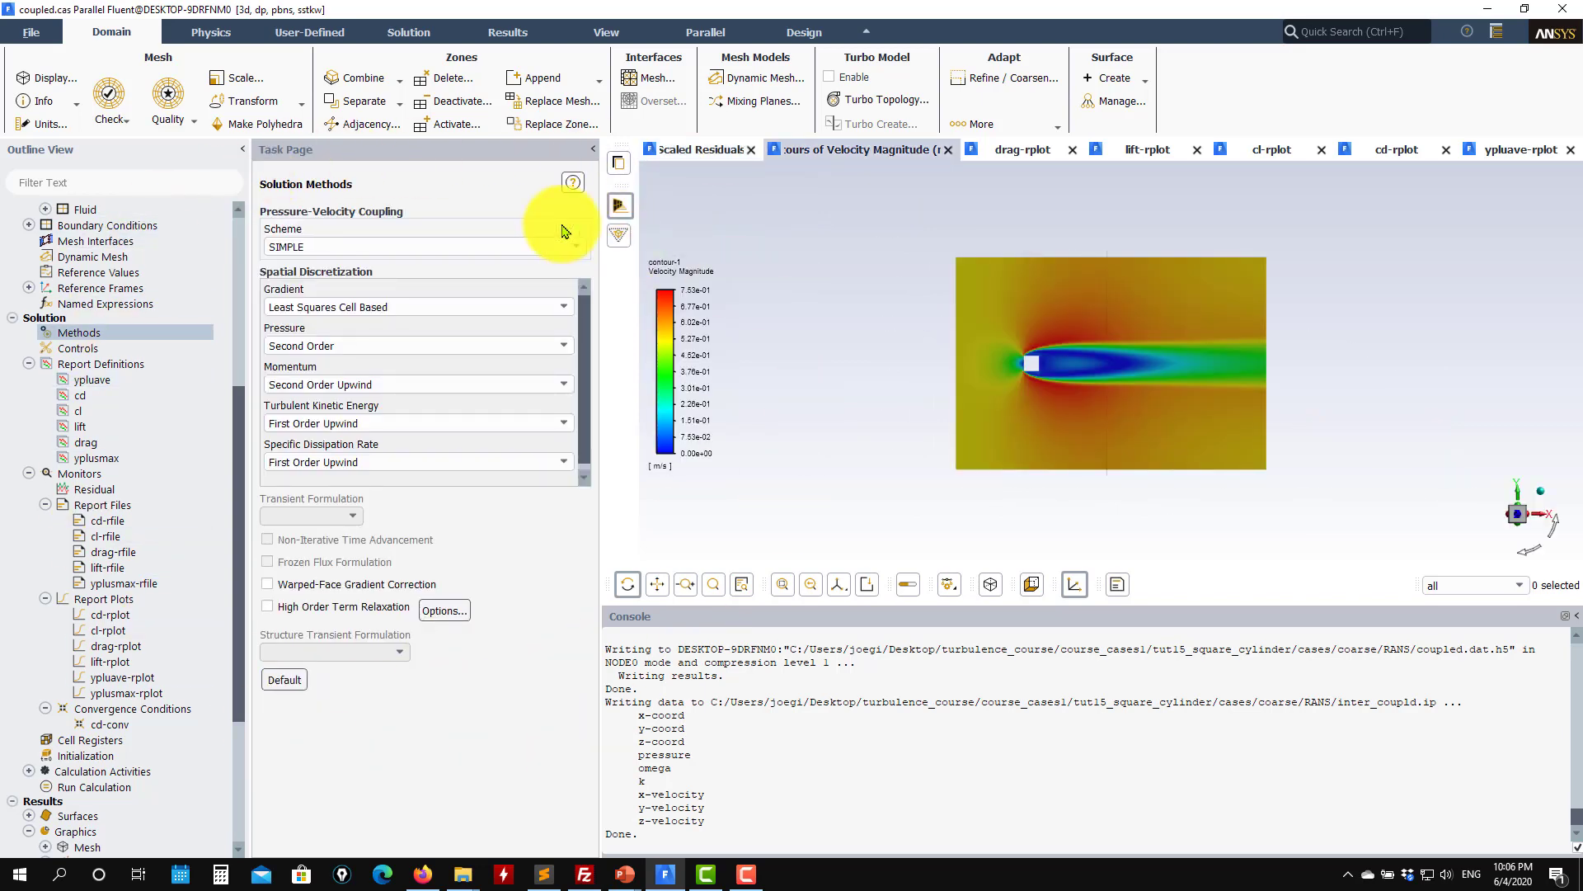
left_click(74, 351)
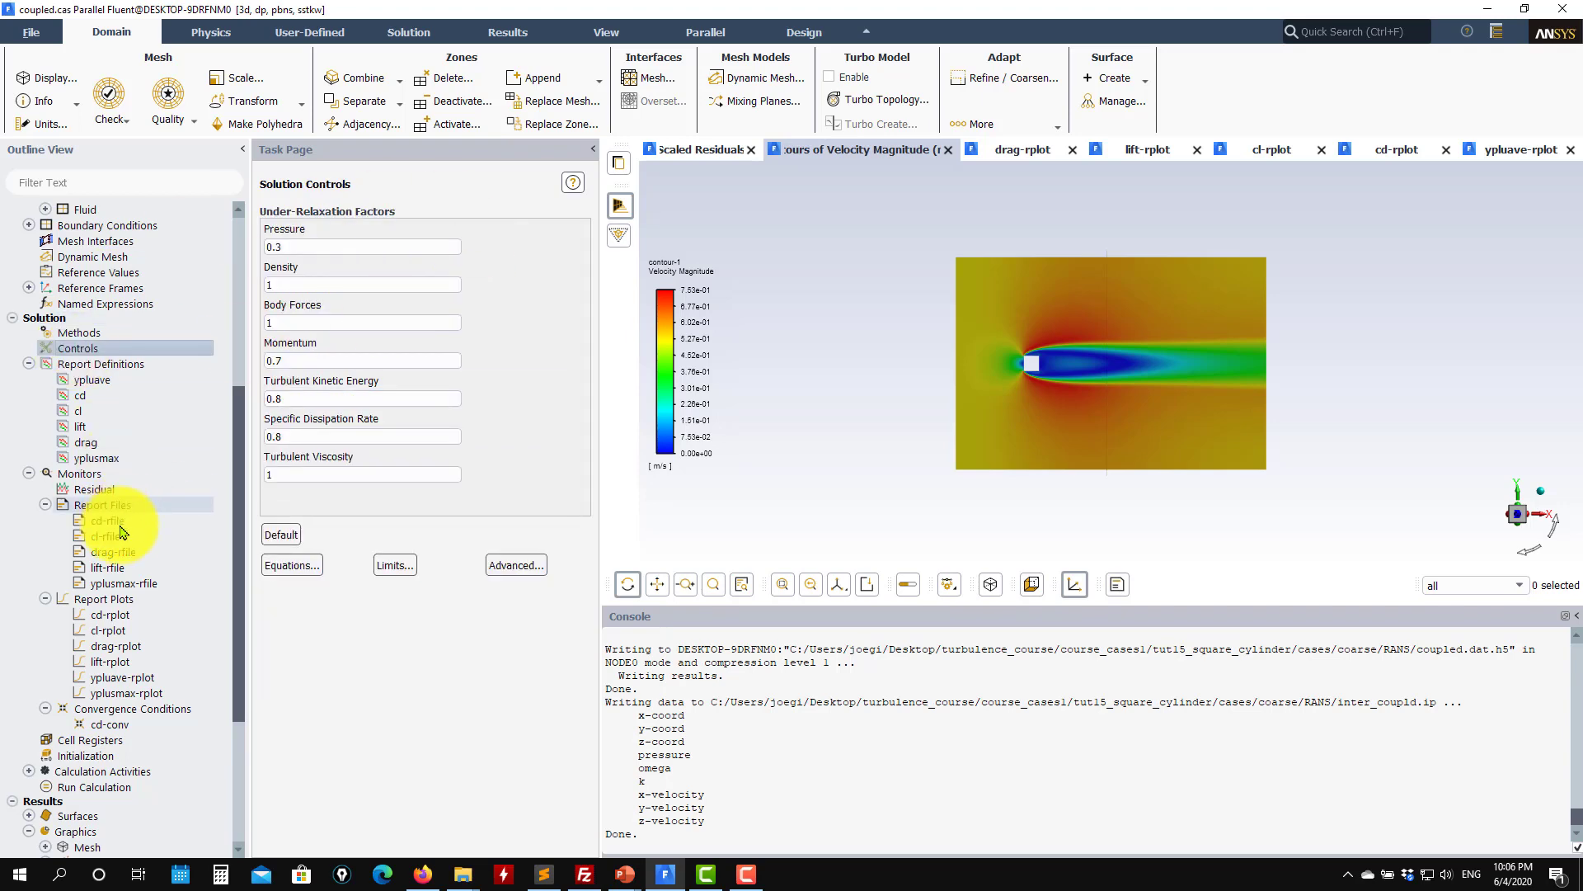
Redisplay the contour-1 velocity magnitude for the freshly initialized field and close its settings.
scroll(140, 837, "down", 3)
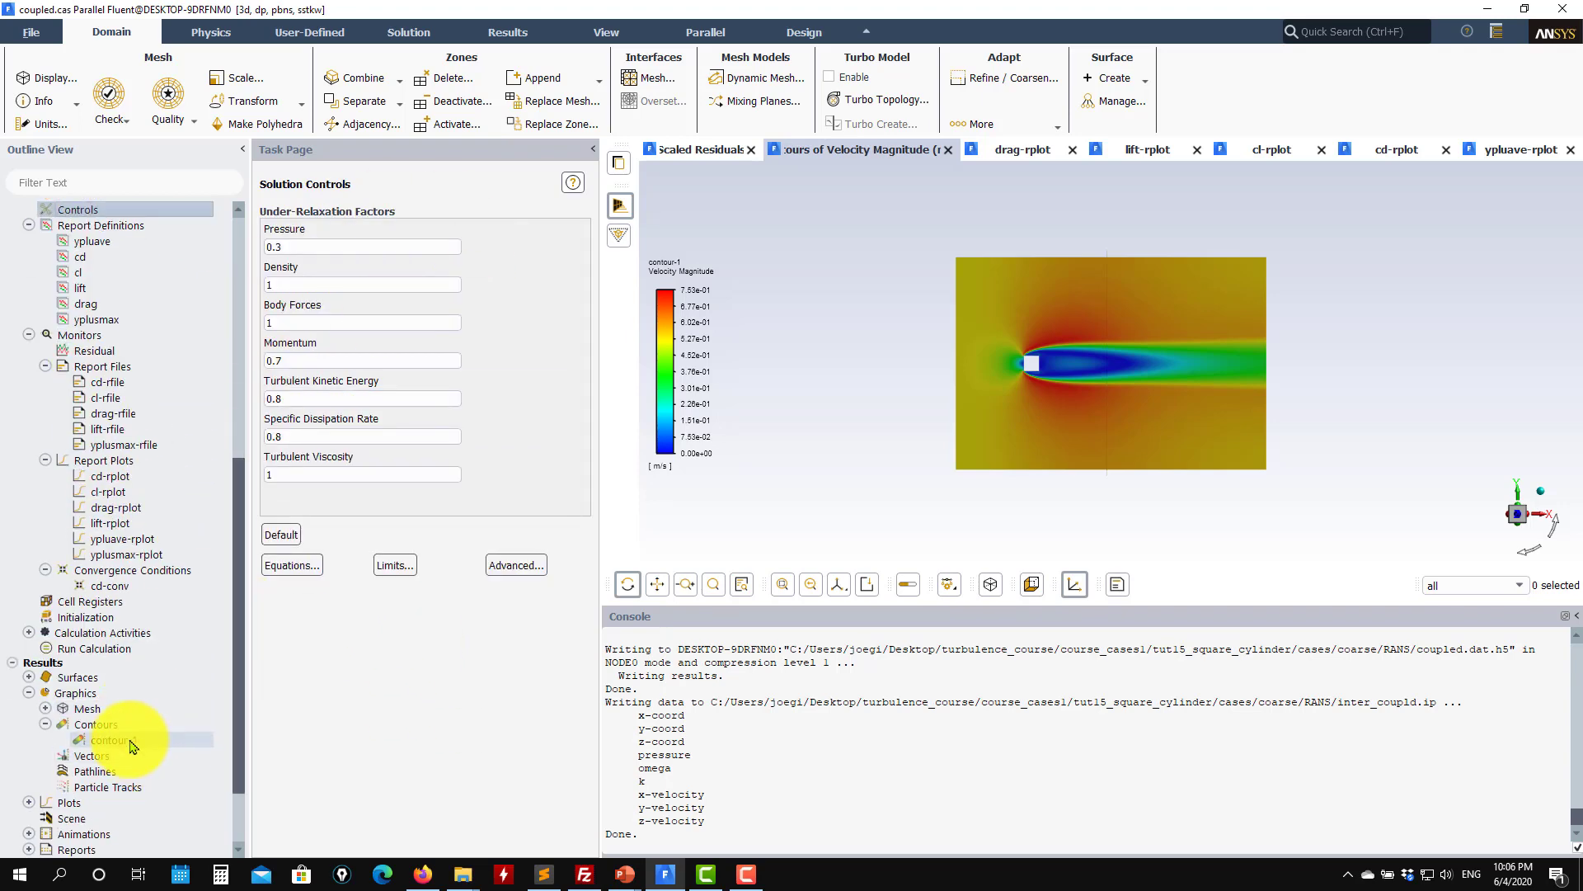
left_click(155, 738)
left_click(269, 659)
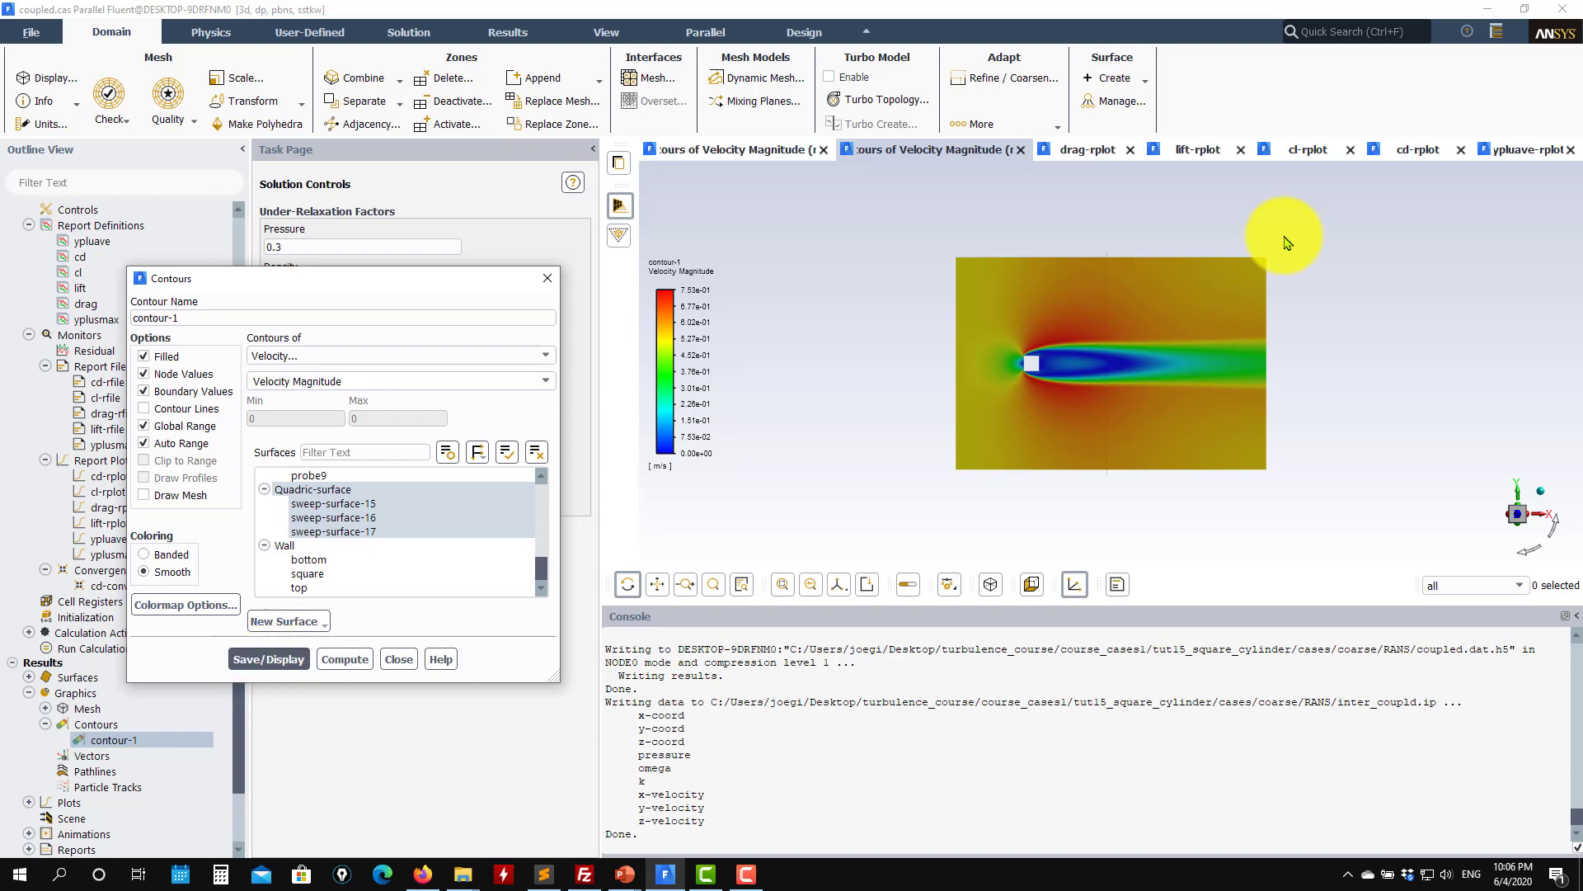
left_click(401, 662)
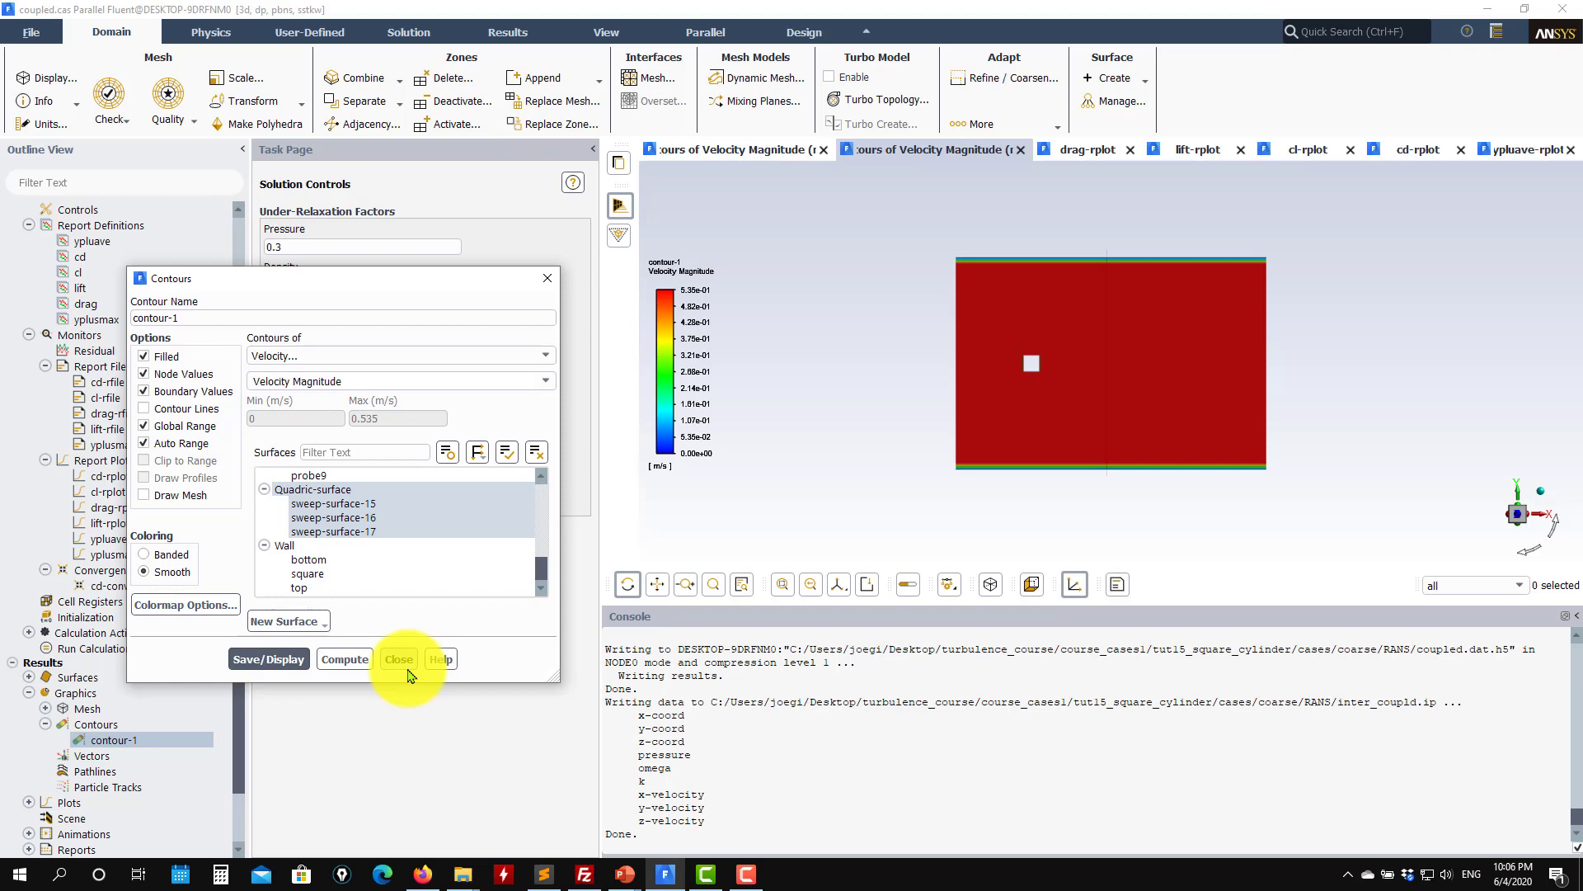
Read and interpolate inter_coupld.ip from the RANS folder onto cell zone fluid-1.
left_click(31, 32)
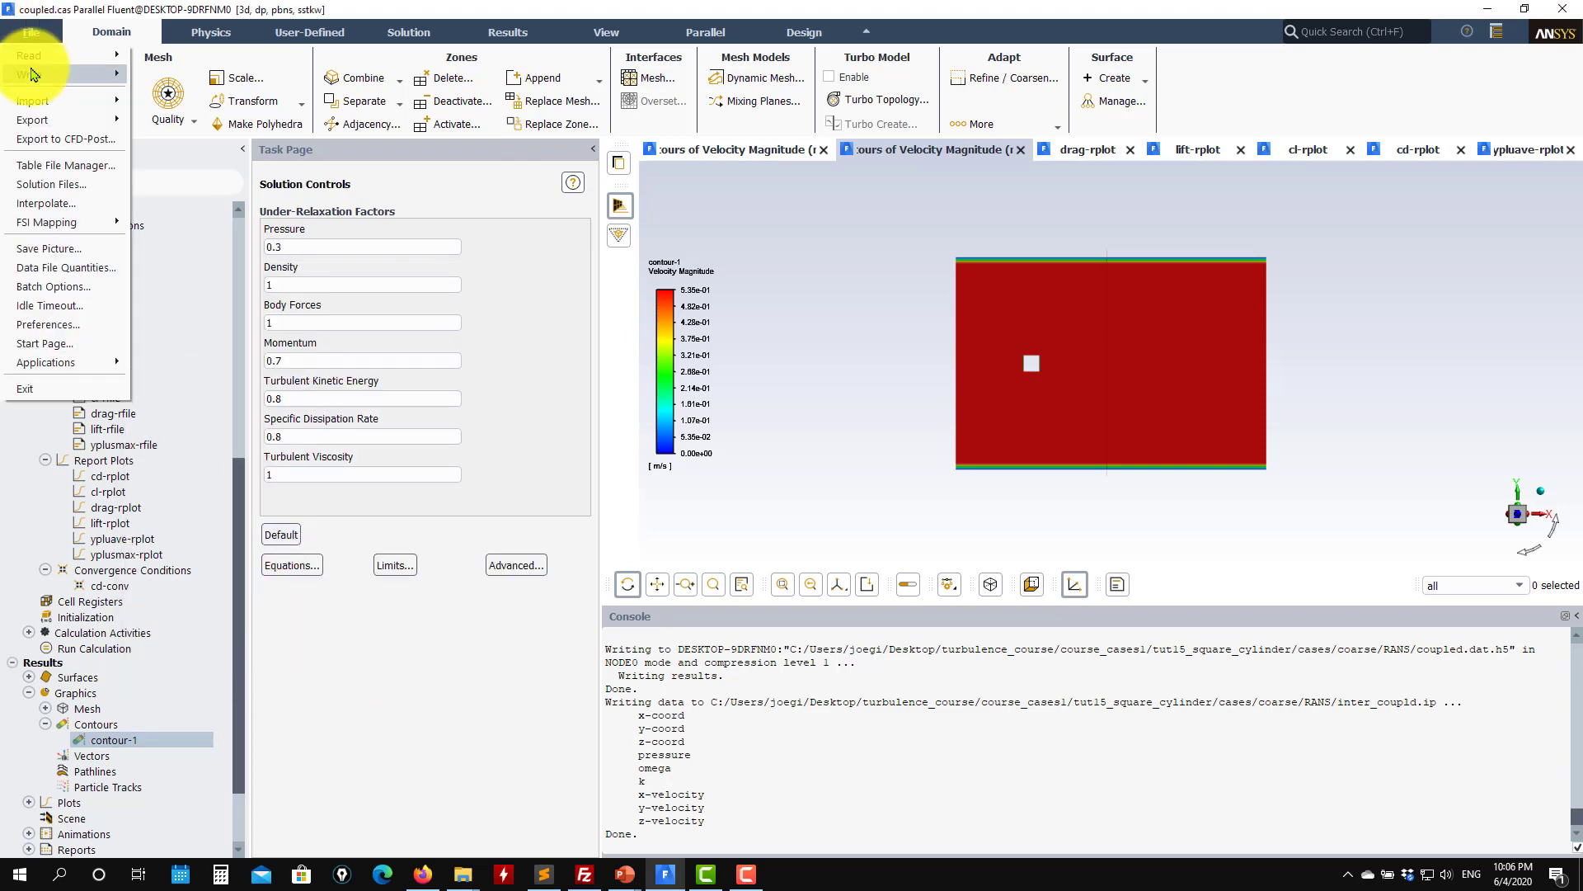
left_click(39, 205)
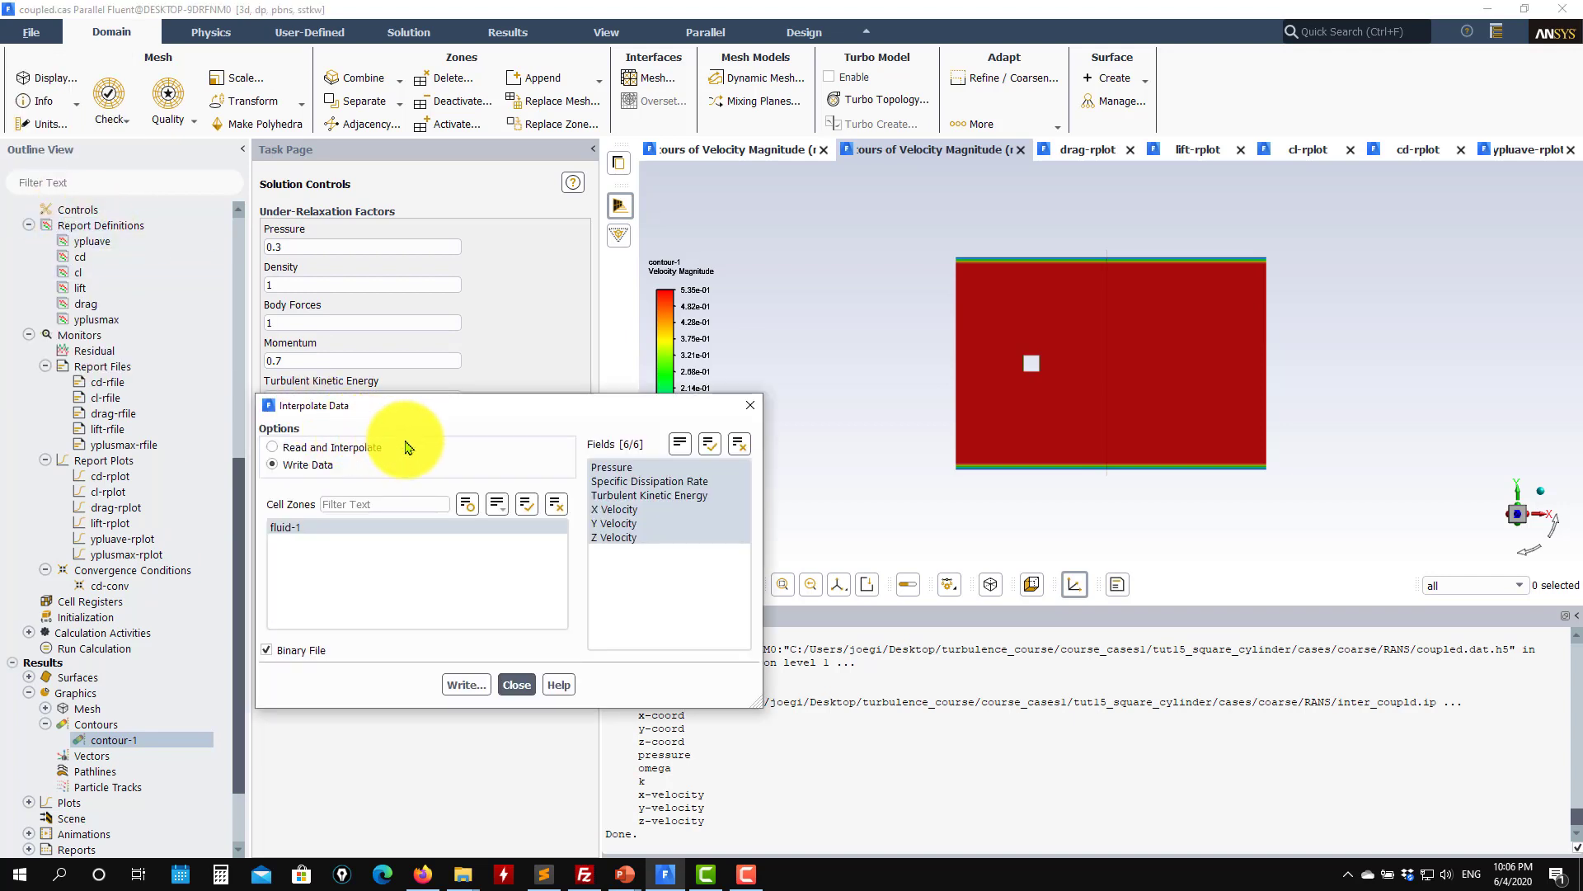
left_click(334, 448)
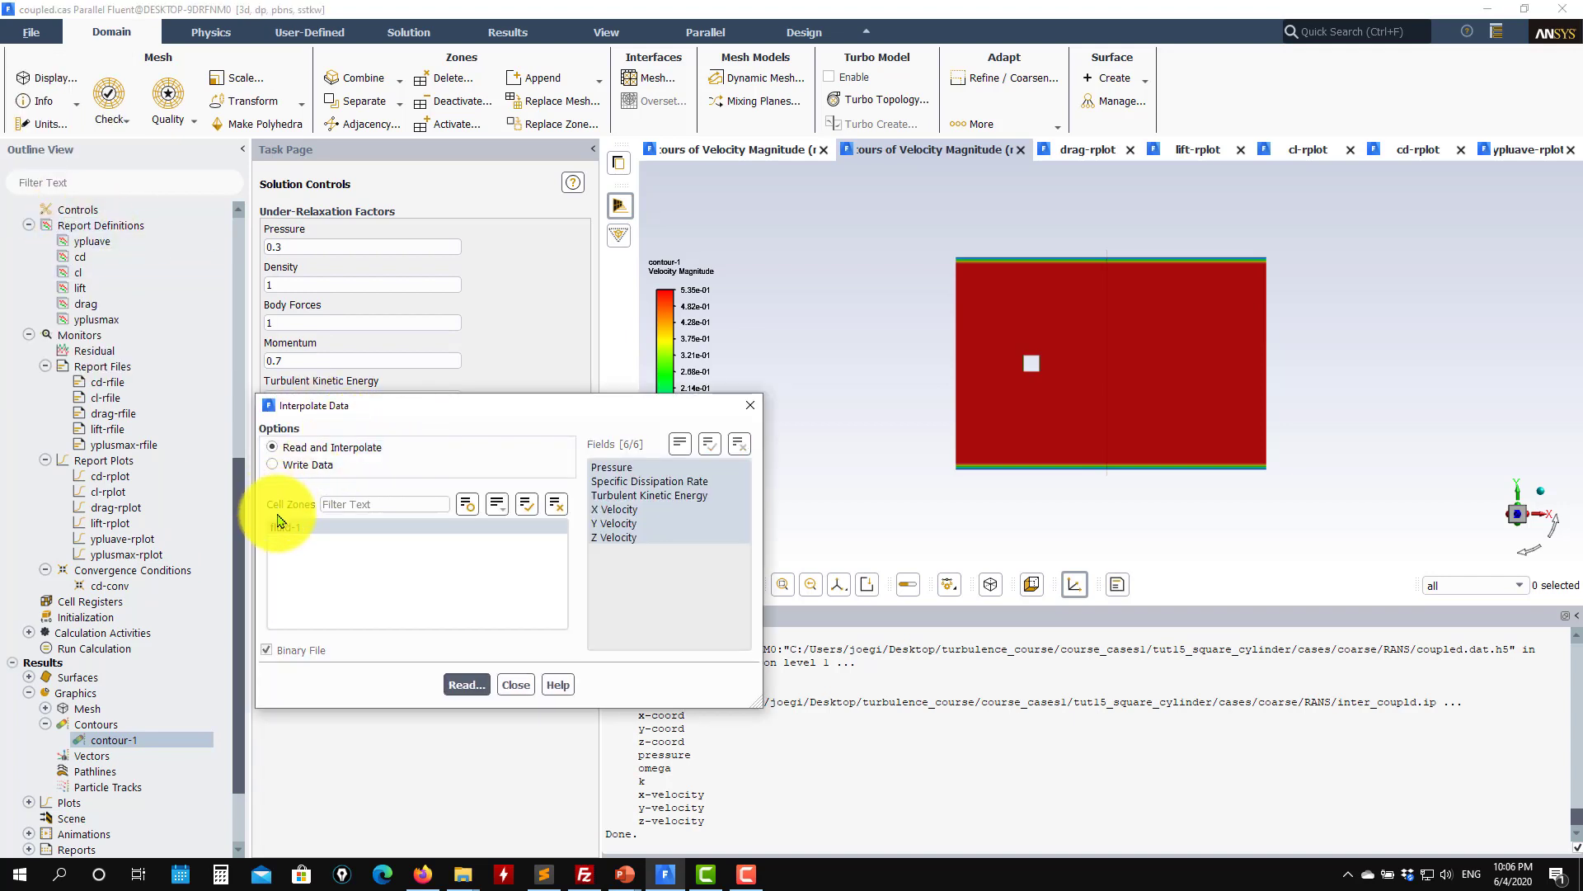
left_click(466, 685)
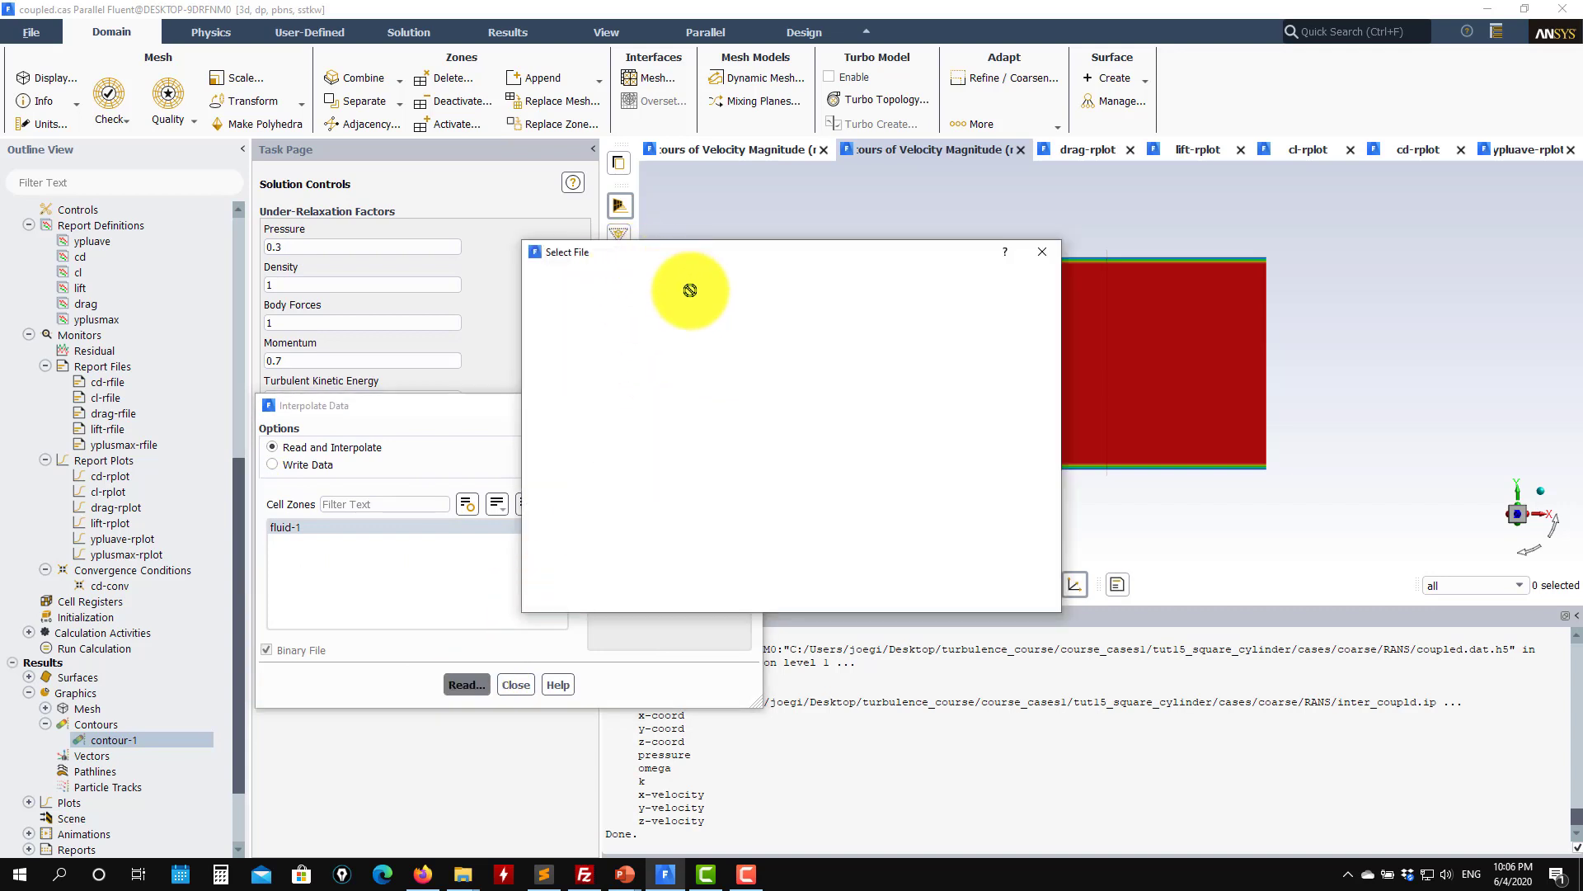
left_click(685, 330)
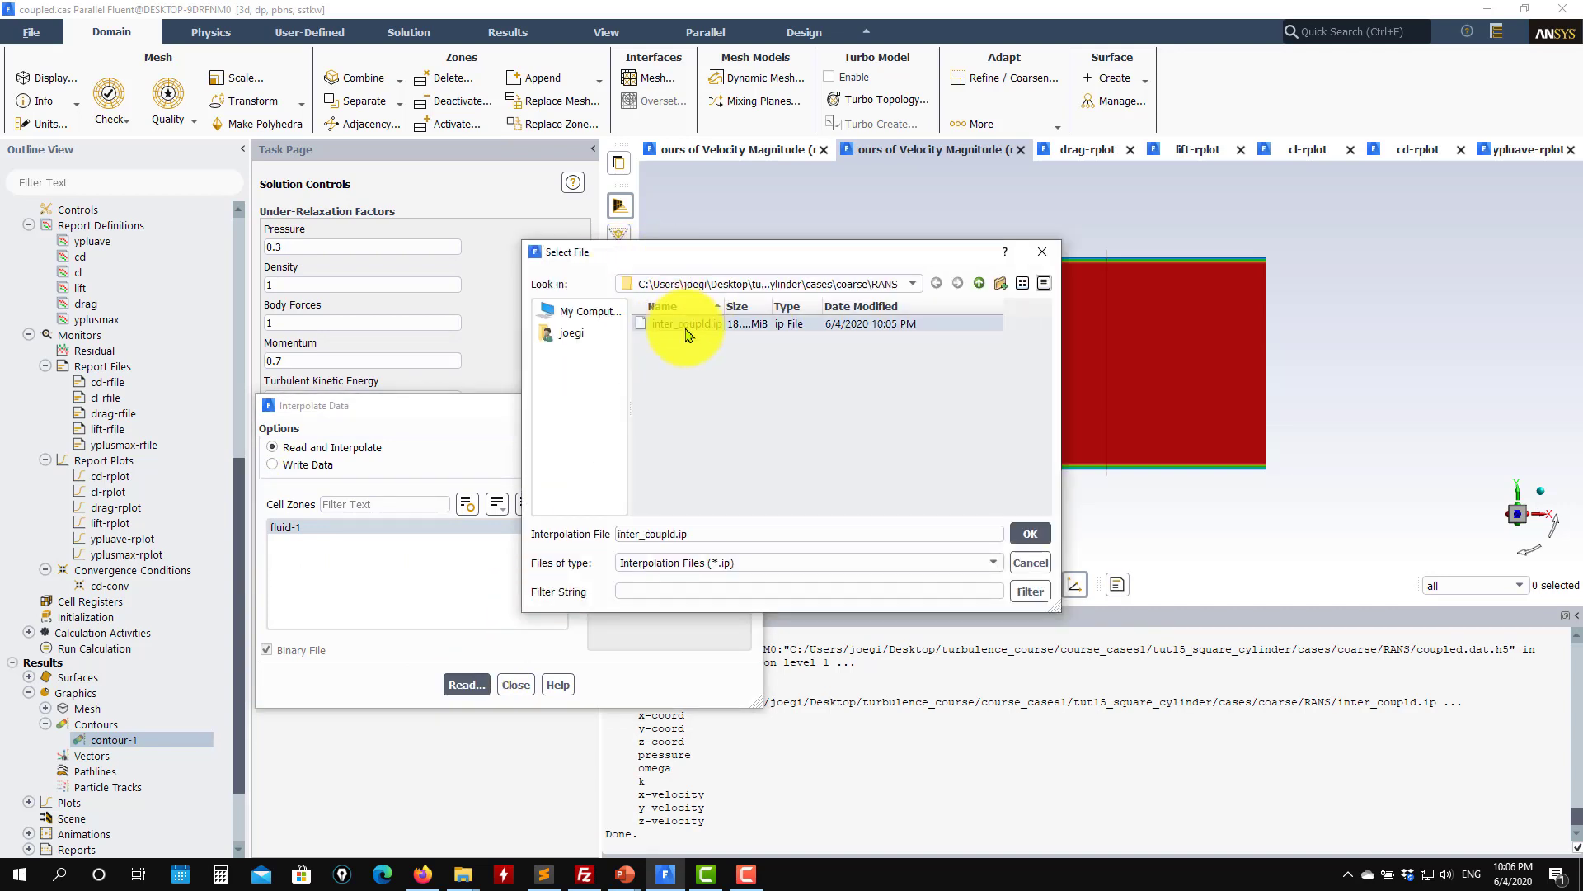
left_click(1023, 531)
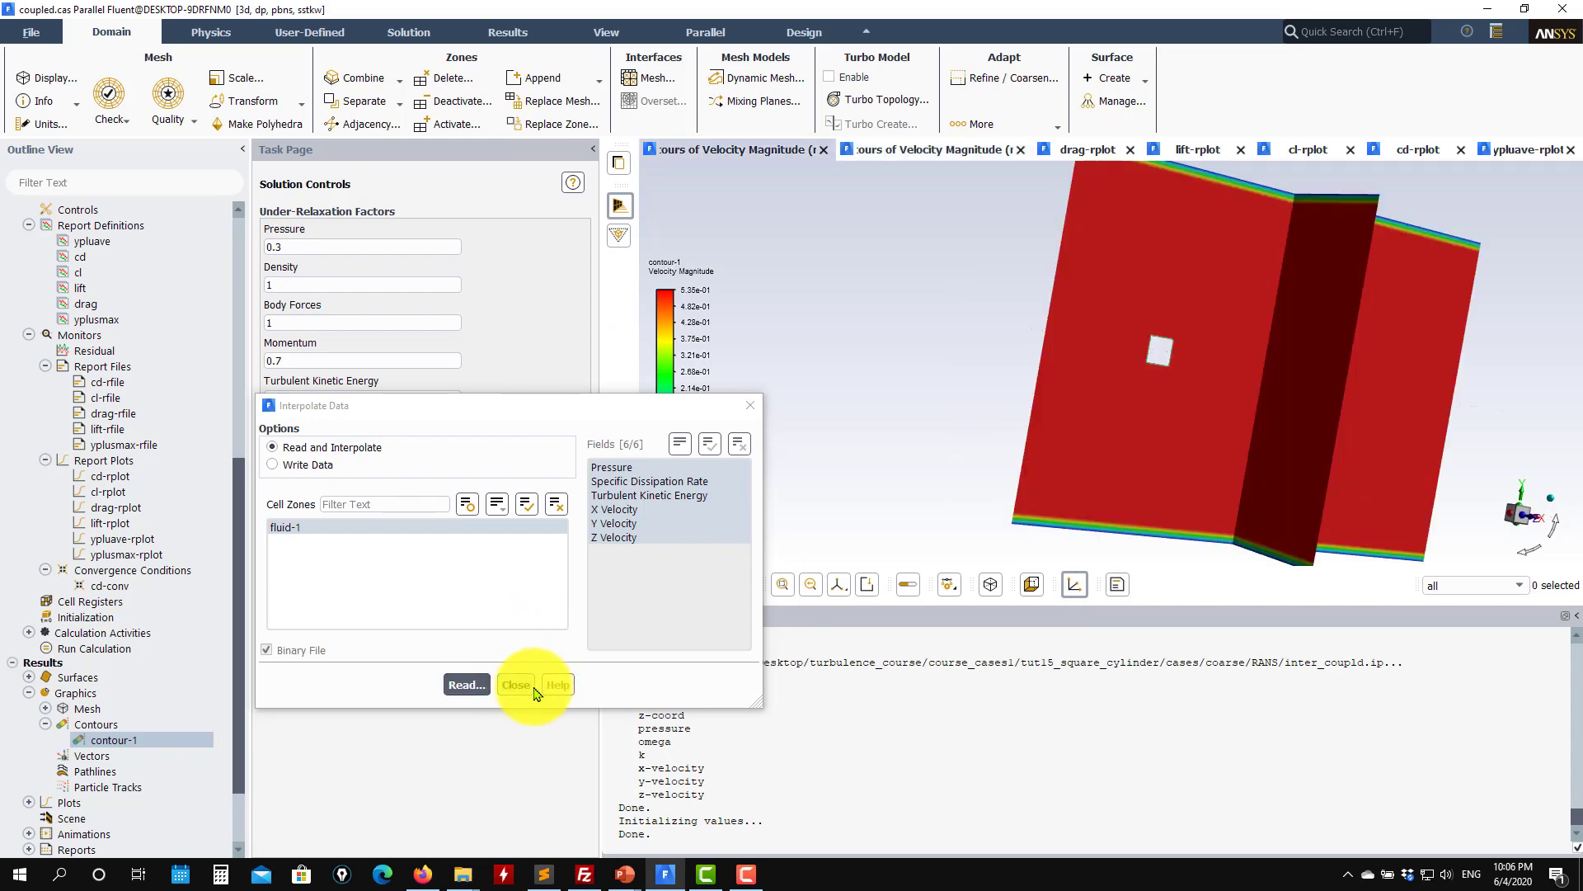
left_click(517, 685)
Display contour-1 for the interpolated solution and inspect the velocity field on the three sweep surfaces.
double_click(144, 747)
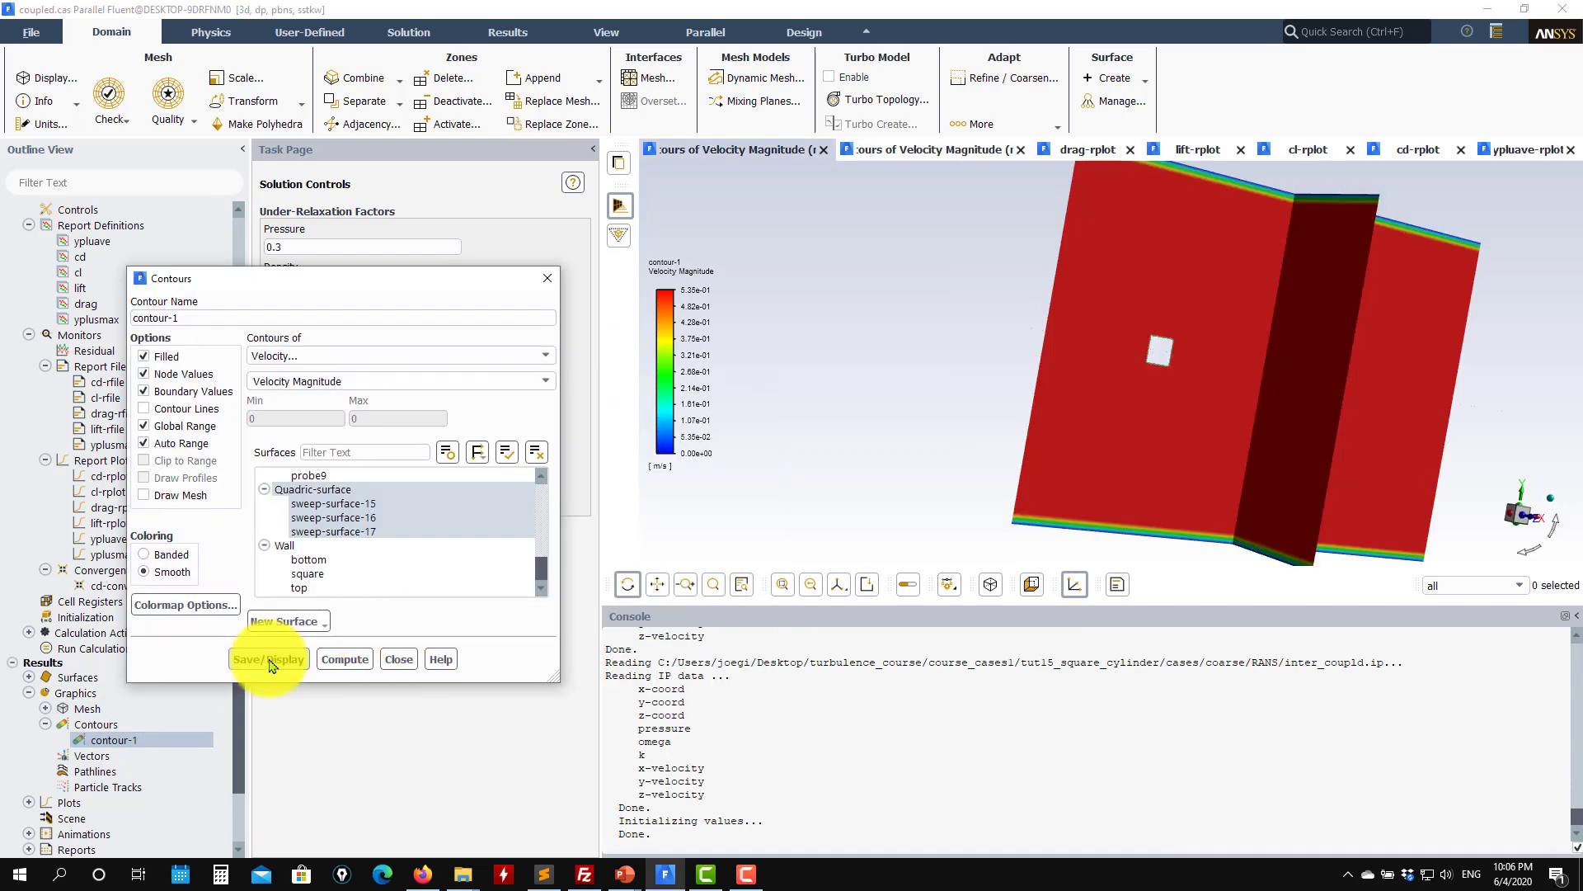
left_click(269, 659)
left_click_drag(858, 429, 899, 422)
left_click(396, 588)
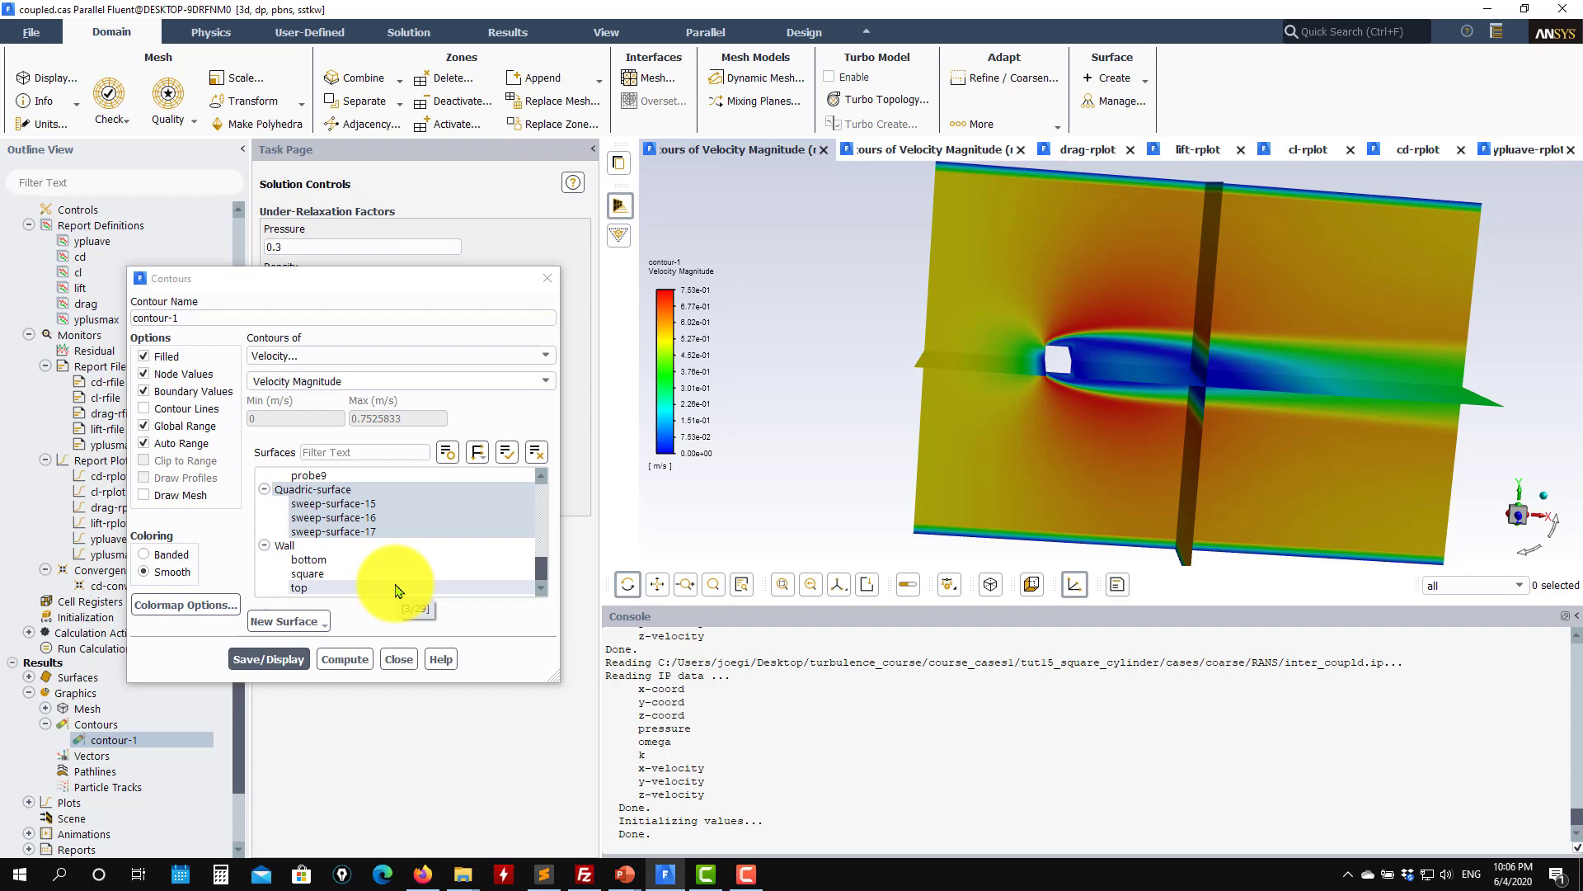
left_click(398, 659)
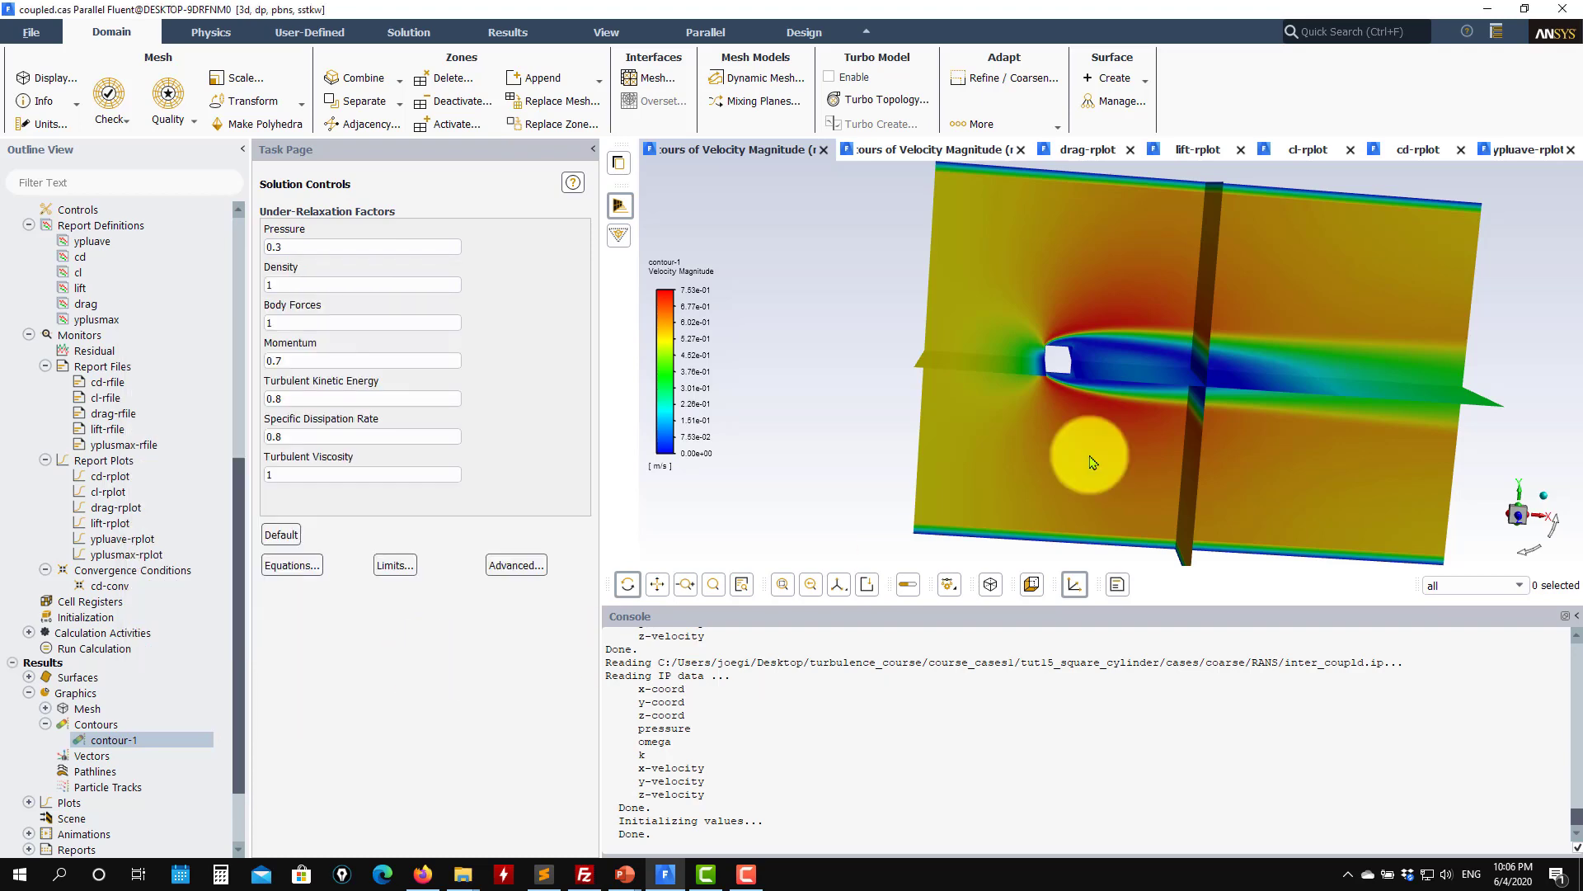
left_click_drag(1000, 449, 696, 392)
left_click_drag(967, 394, 1053, 354)
Add turbulent velocity fluctuations to the interpolated field by running init-turb-vel under /solve/initialize in the console.
left_click(907, 708)
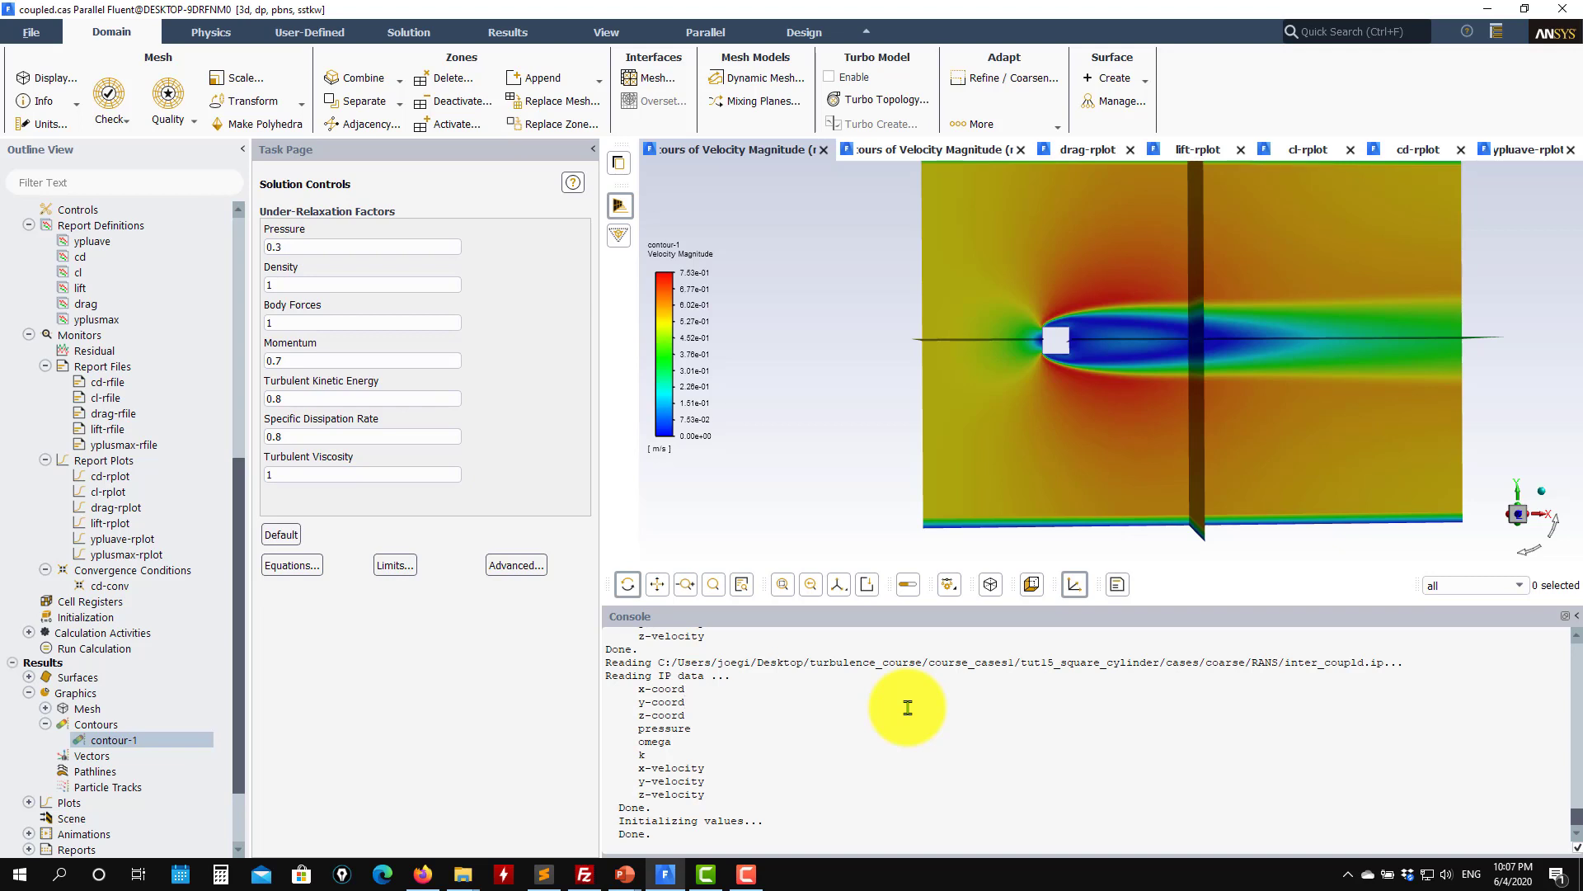
key("Return")
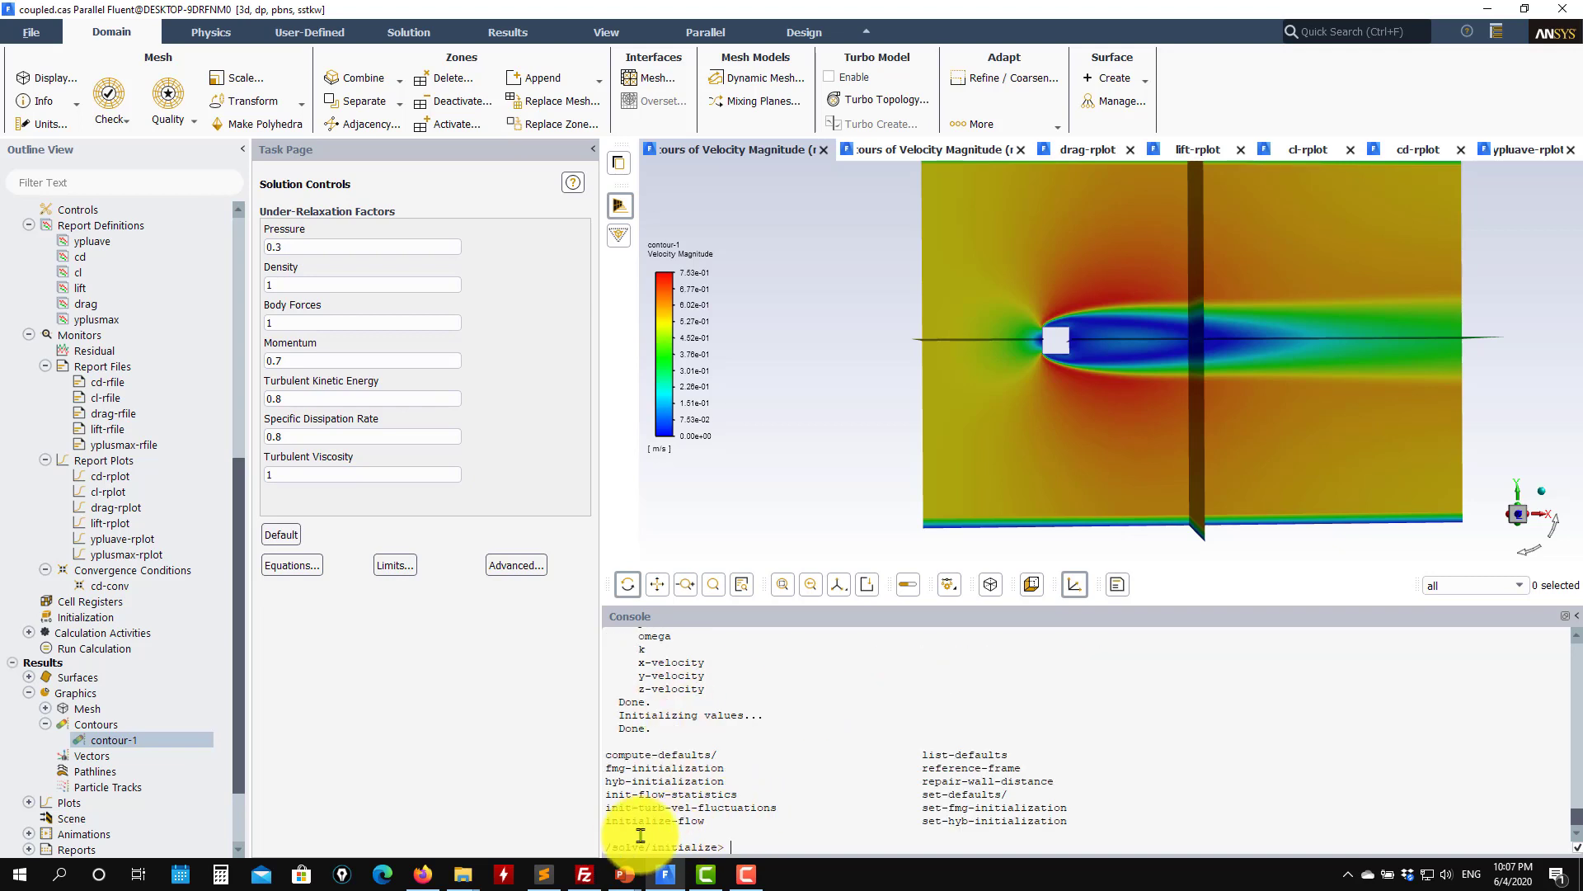
left_click_drag(783, 807, 617, 804)
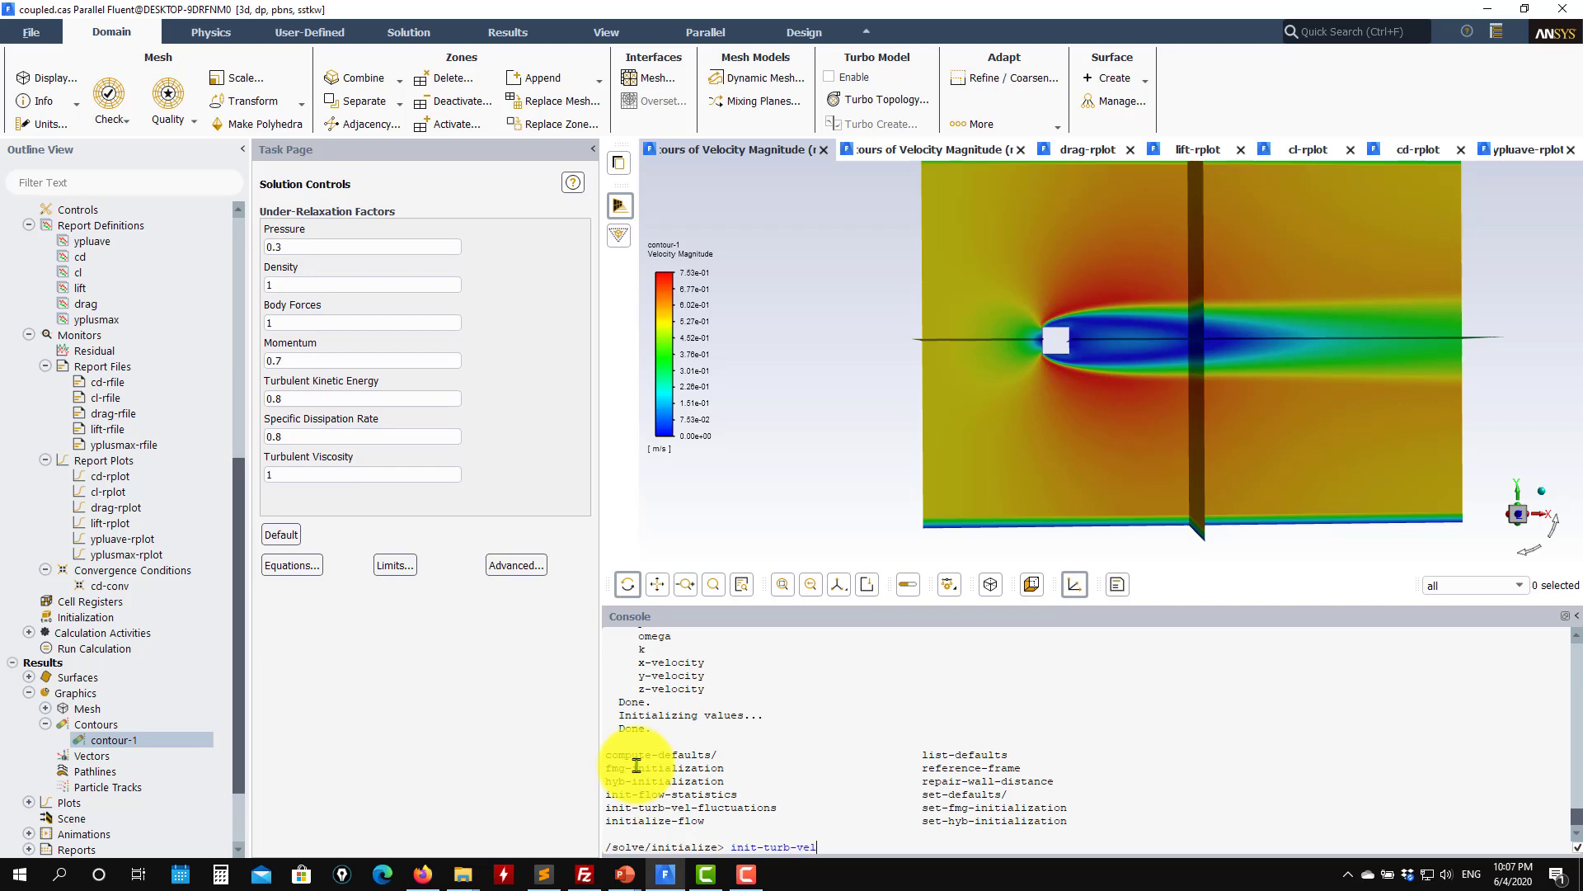
key("Return")
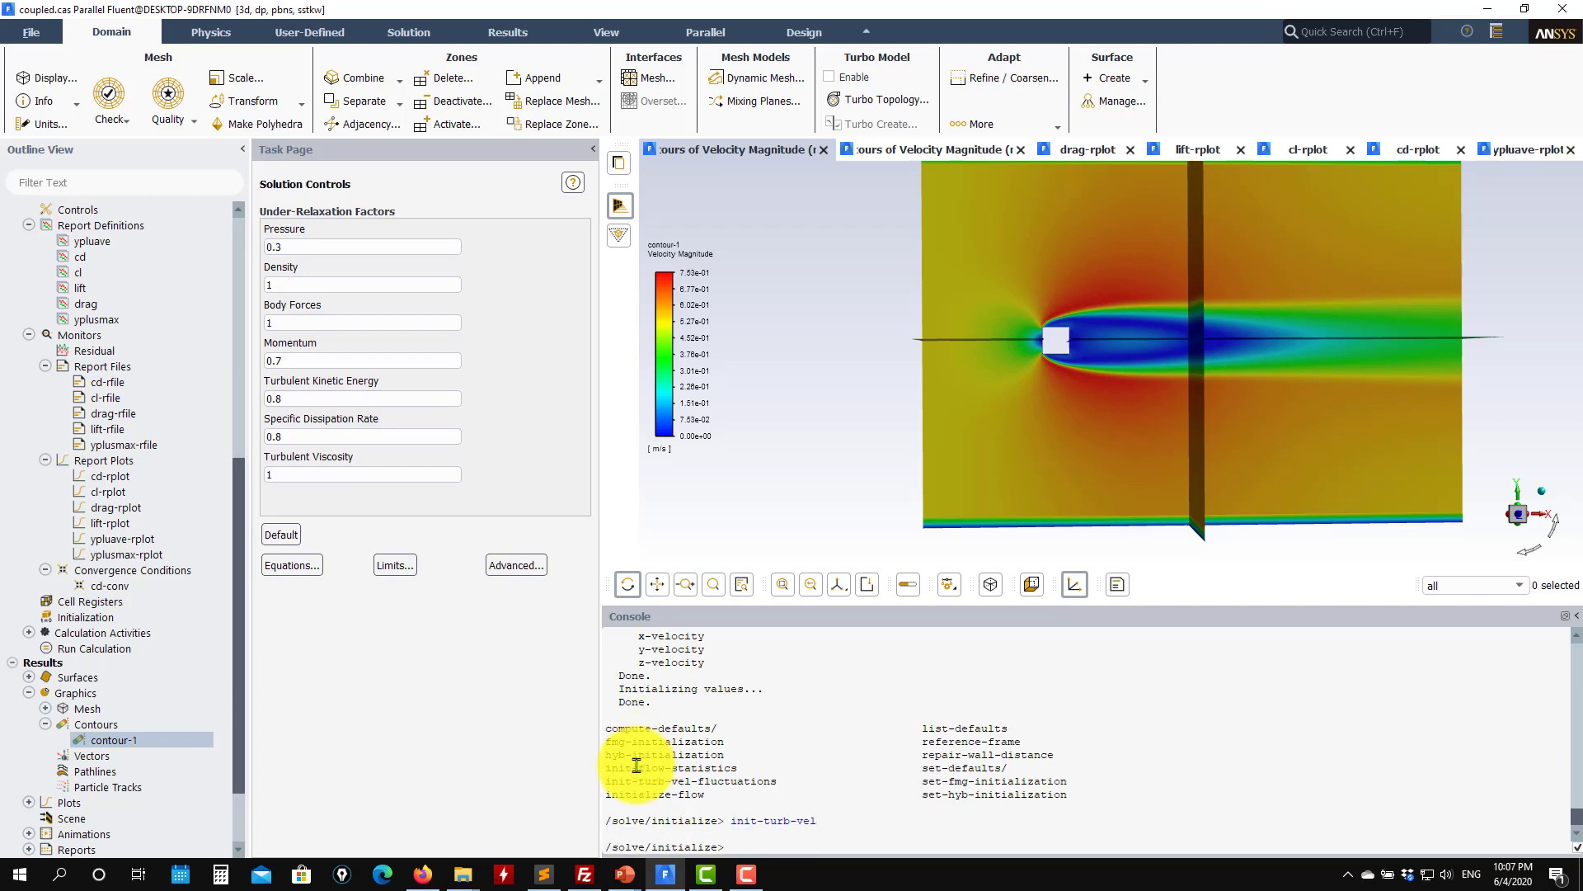
Refresh contour-1 to inspect the velocity fluctuations around the square cylinder, and close its settings.
double_click(120, 742)
left_click(368, 659)
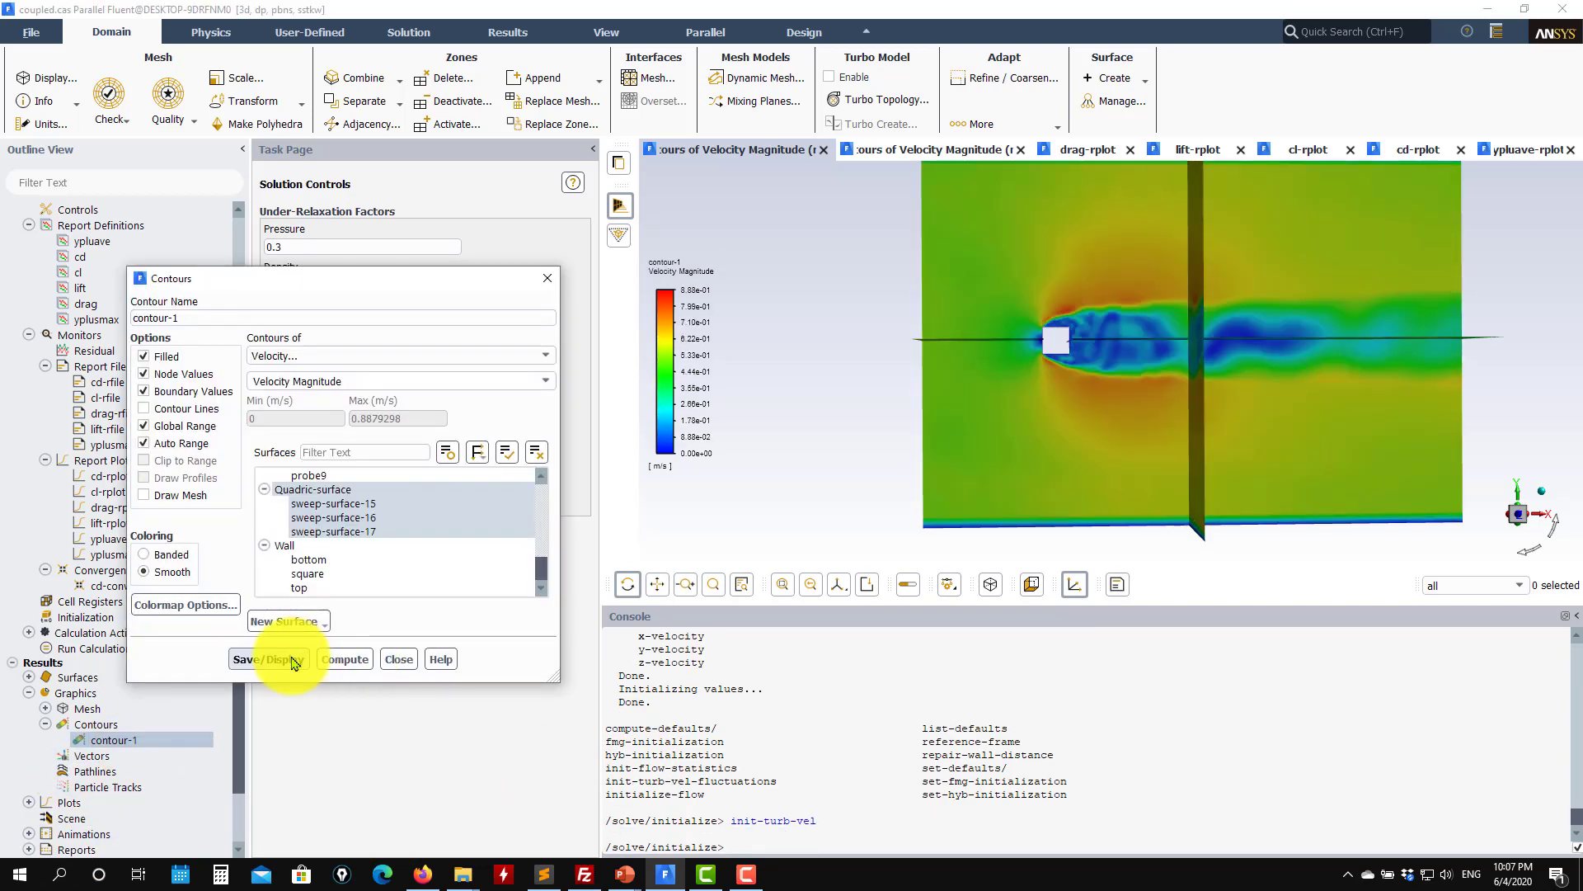
mouse_move(1054, 343)
left_mouse_down()
mouse_move(1045, 539)
mouse_move(1046, 350)
left_mouse_up()
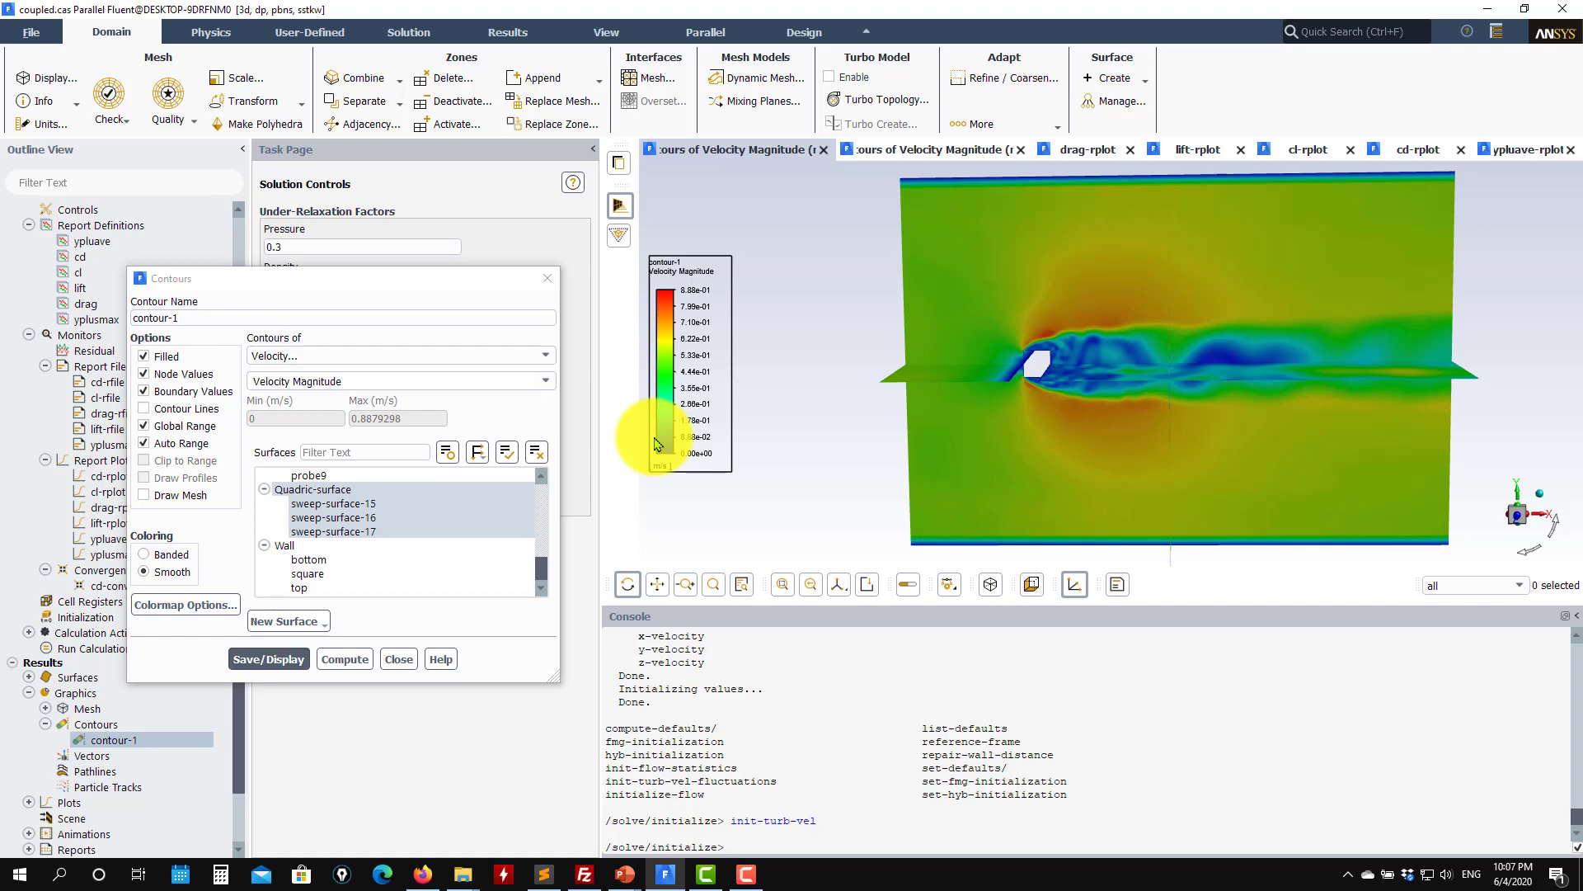
left_click(399, 659)
Set the pressure-velocity coupling scheme in the solution methods to Coupled.
scroll(152, 507, "up", 3)
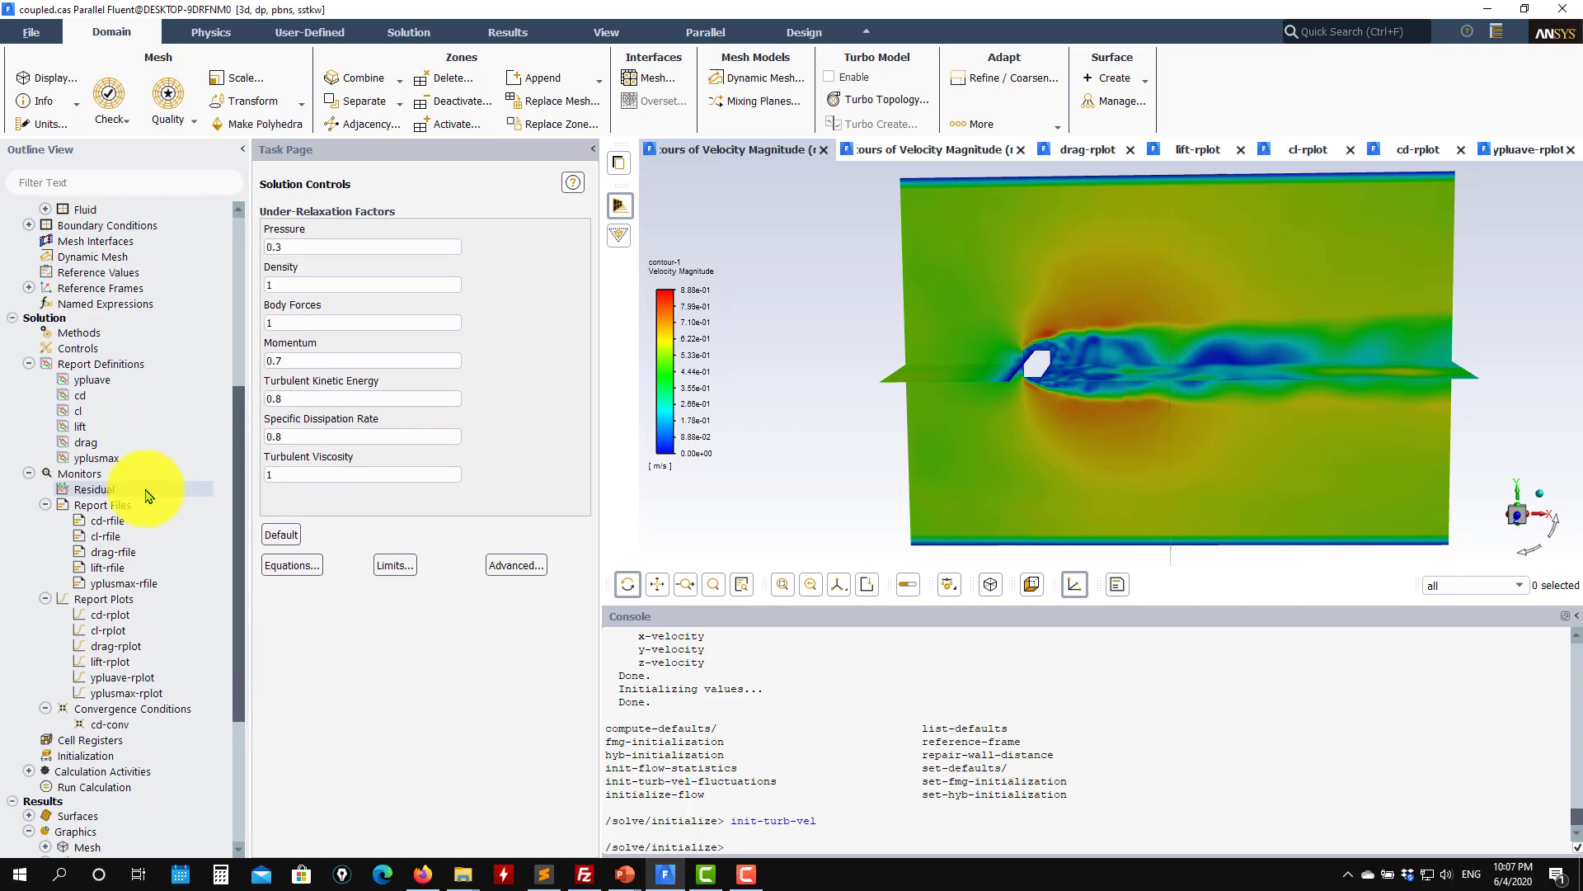
left_click(77, 333)
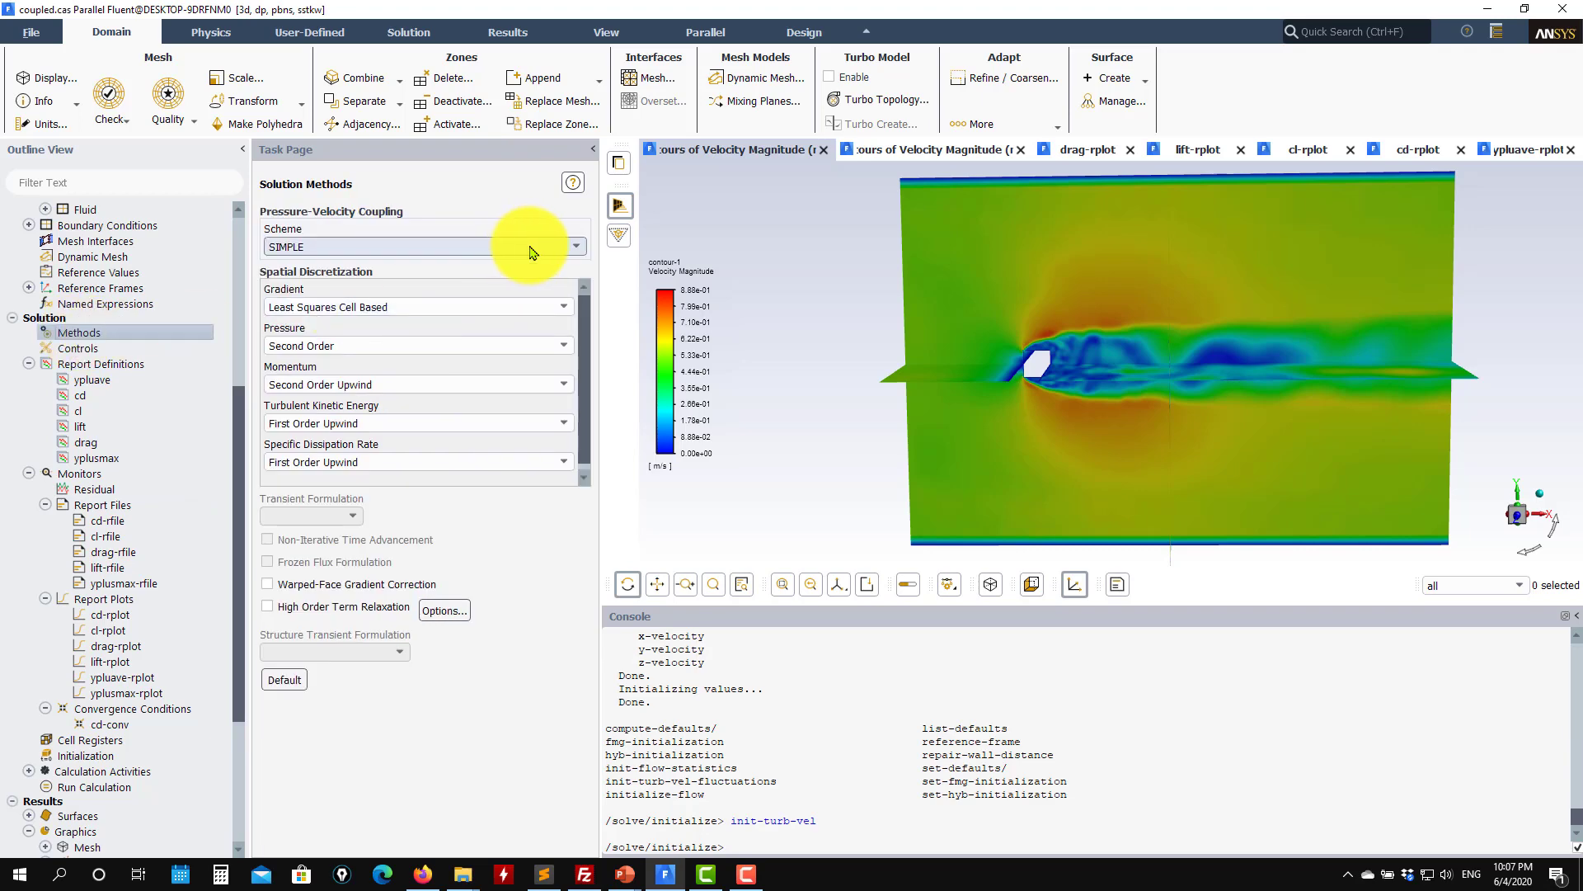
left_click(518, 247)
left_click(322, 304)
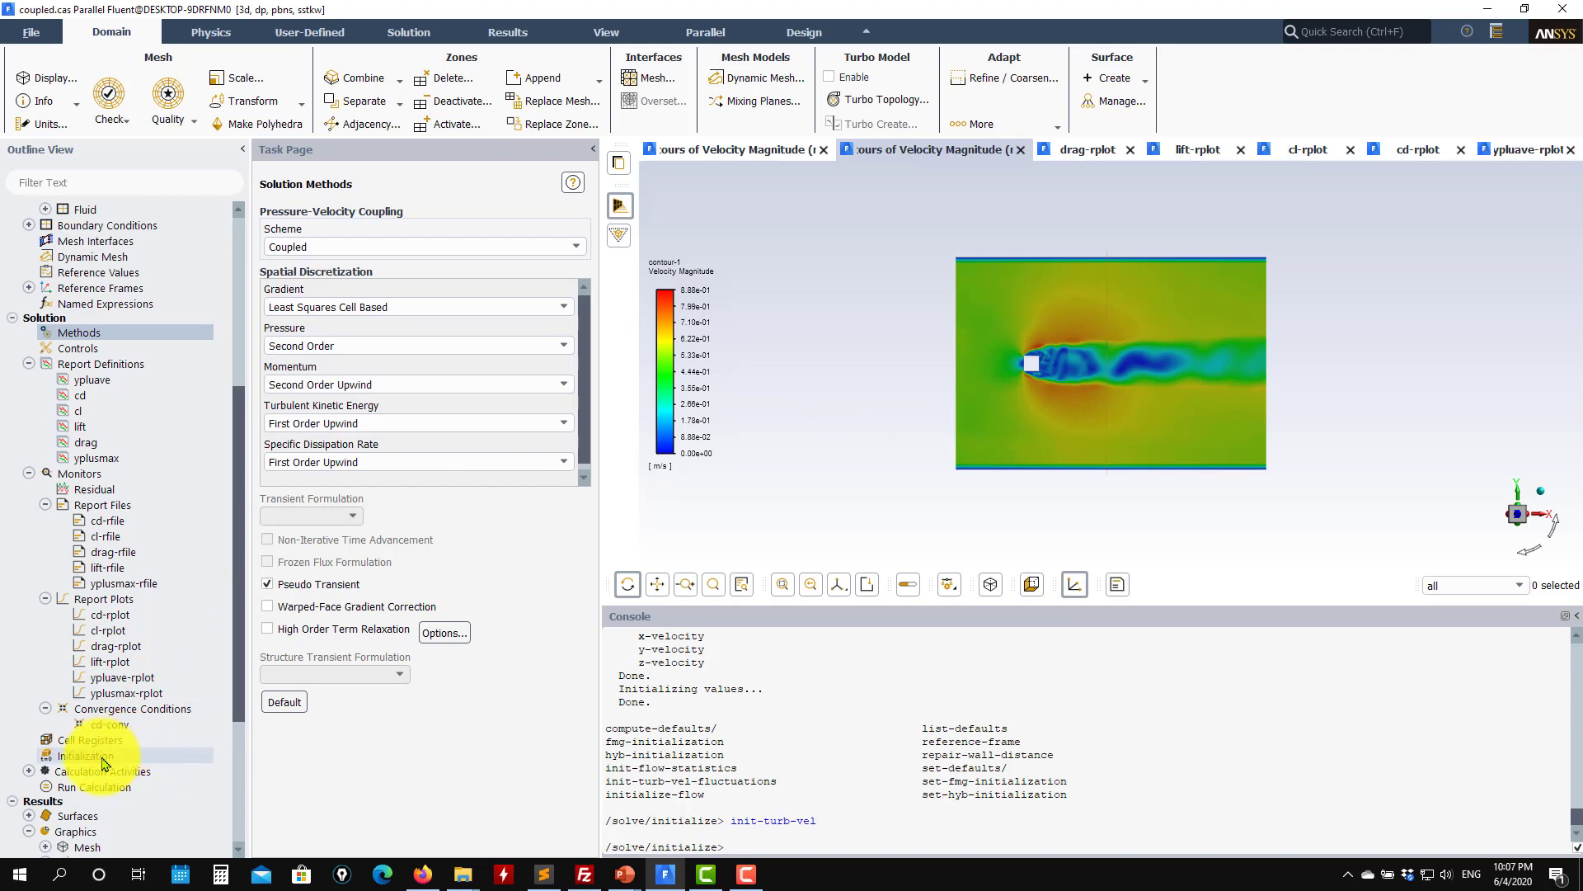
Run the steady calculation with data sampling for steady statistics off, overwriting the existing report files, and dismiss the completion notice.
left_click(105, 787)
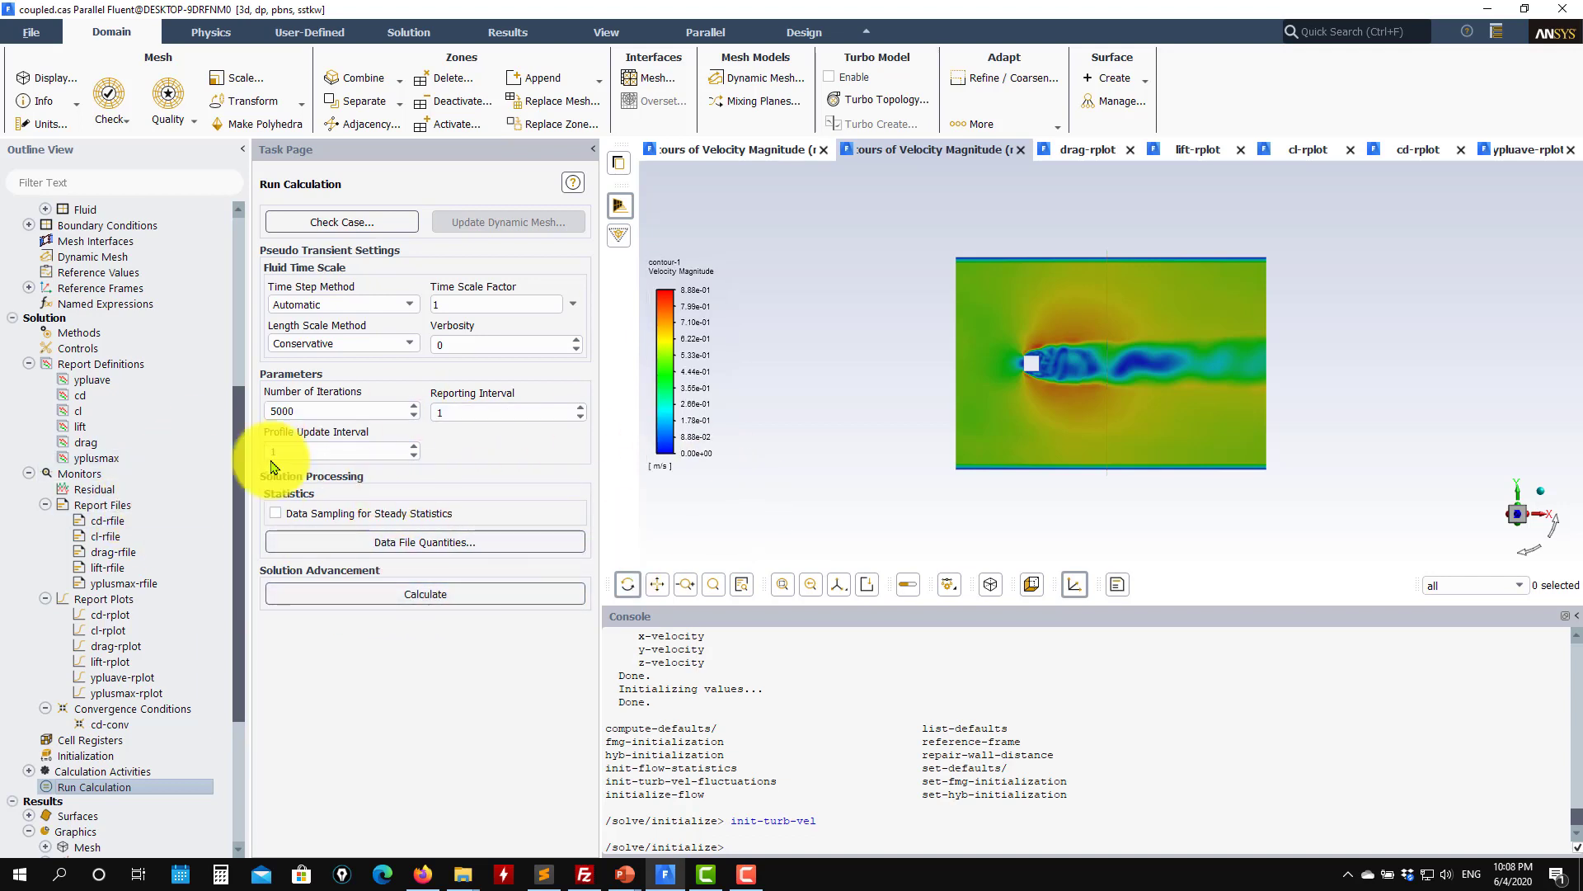
left_click(307, 515)
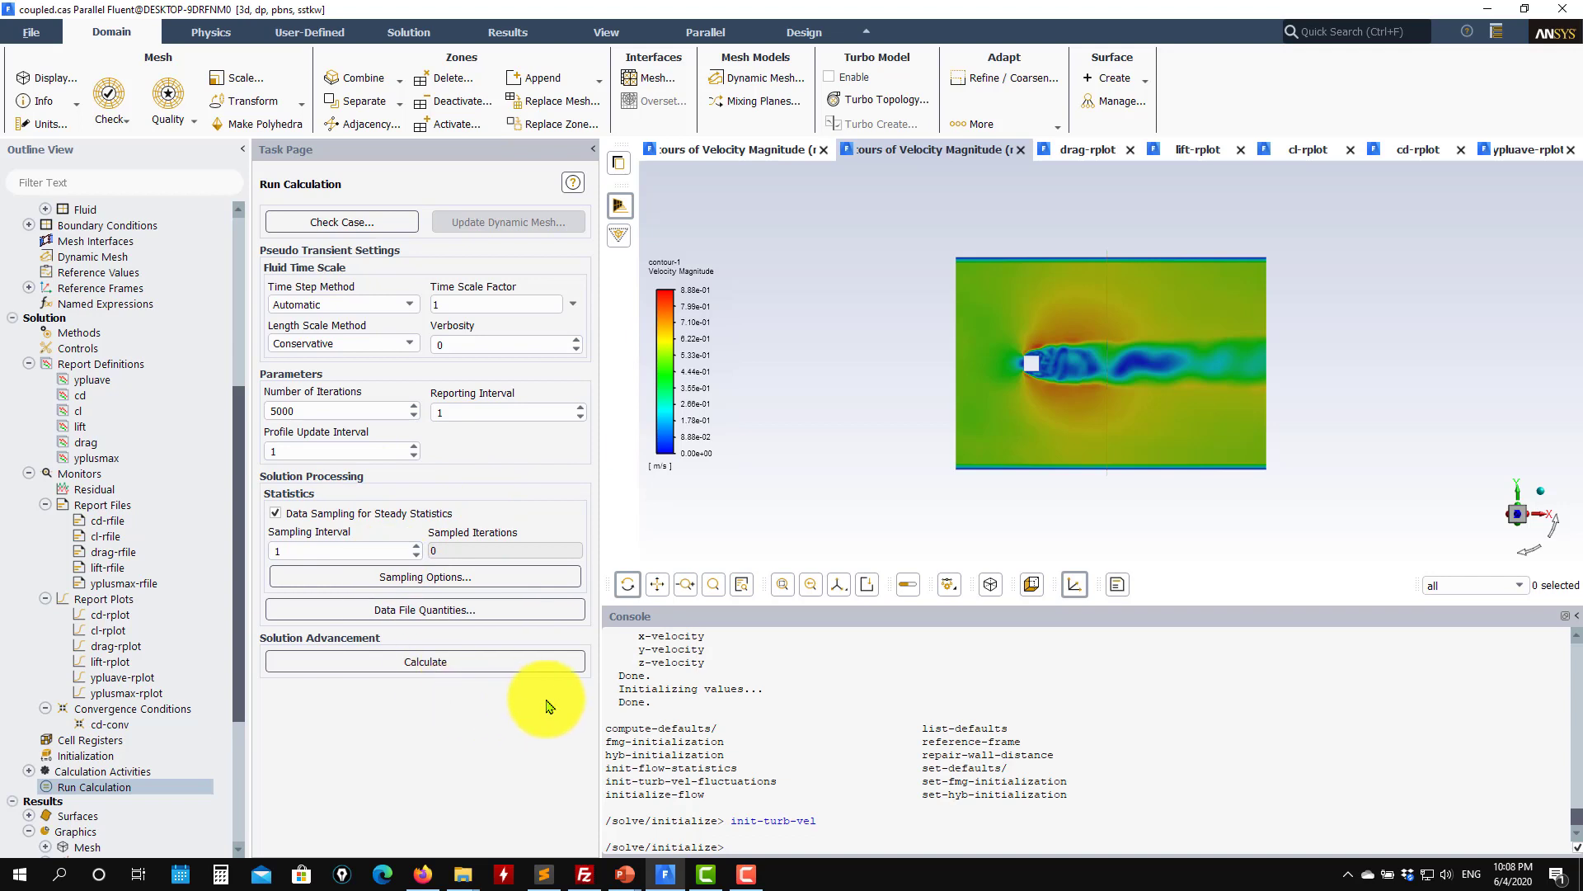
left_click(382, 514)
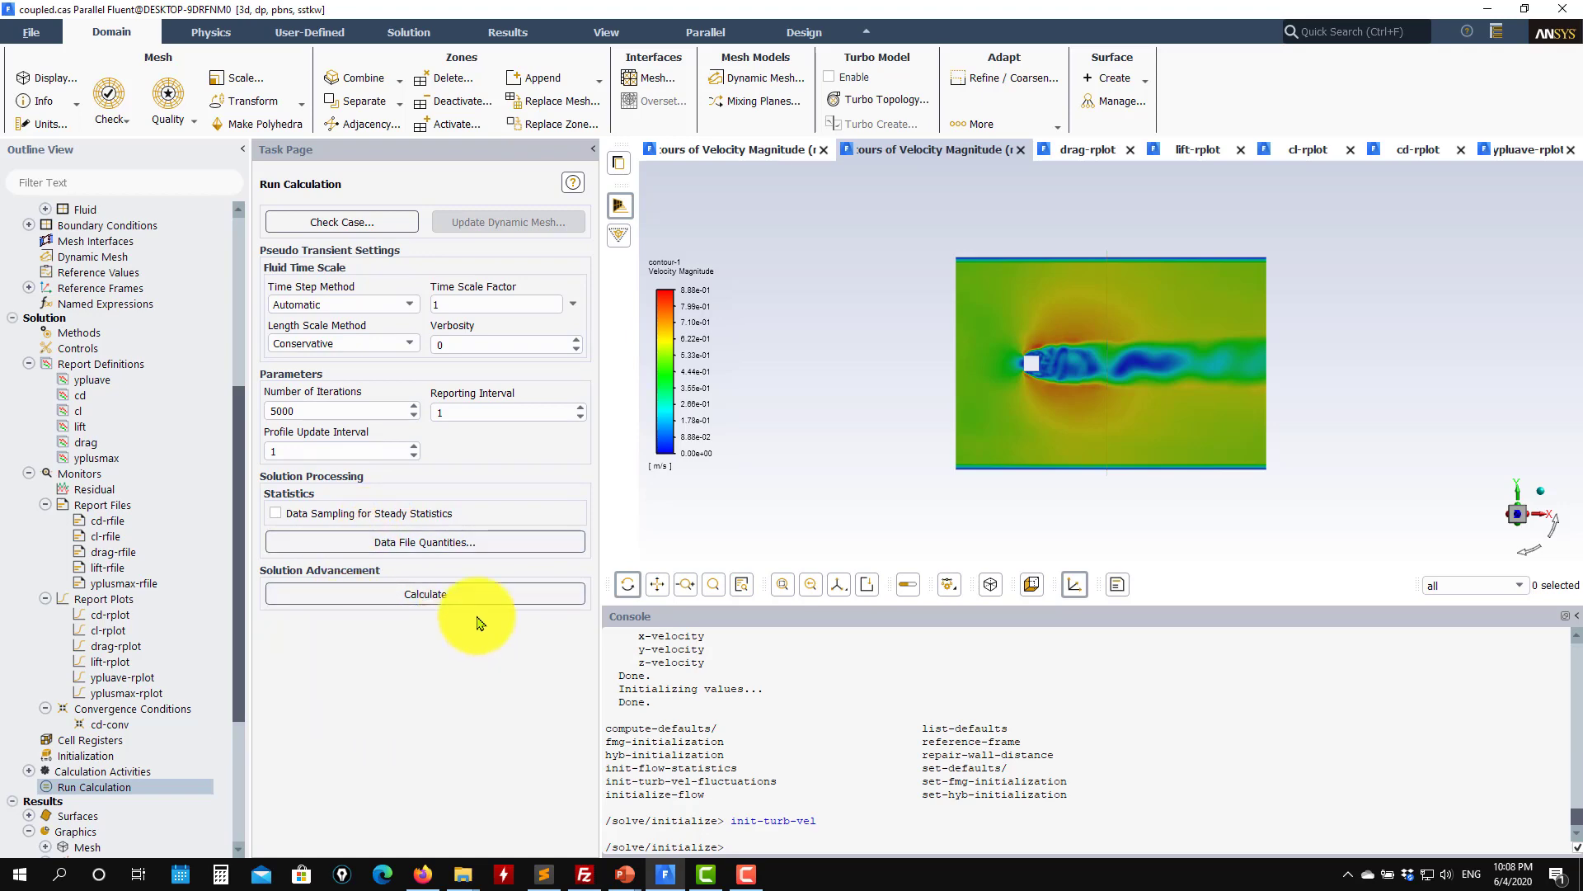
left_click(497, 597)
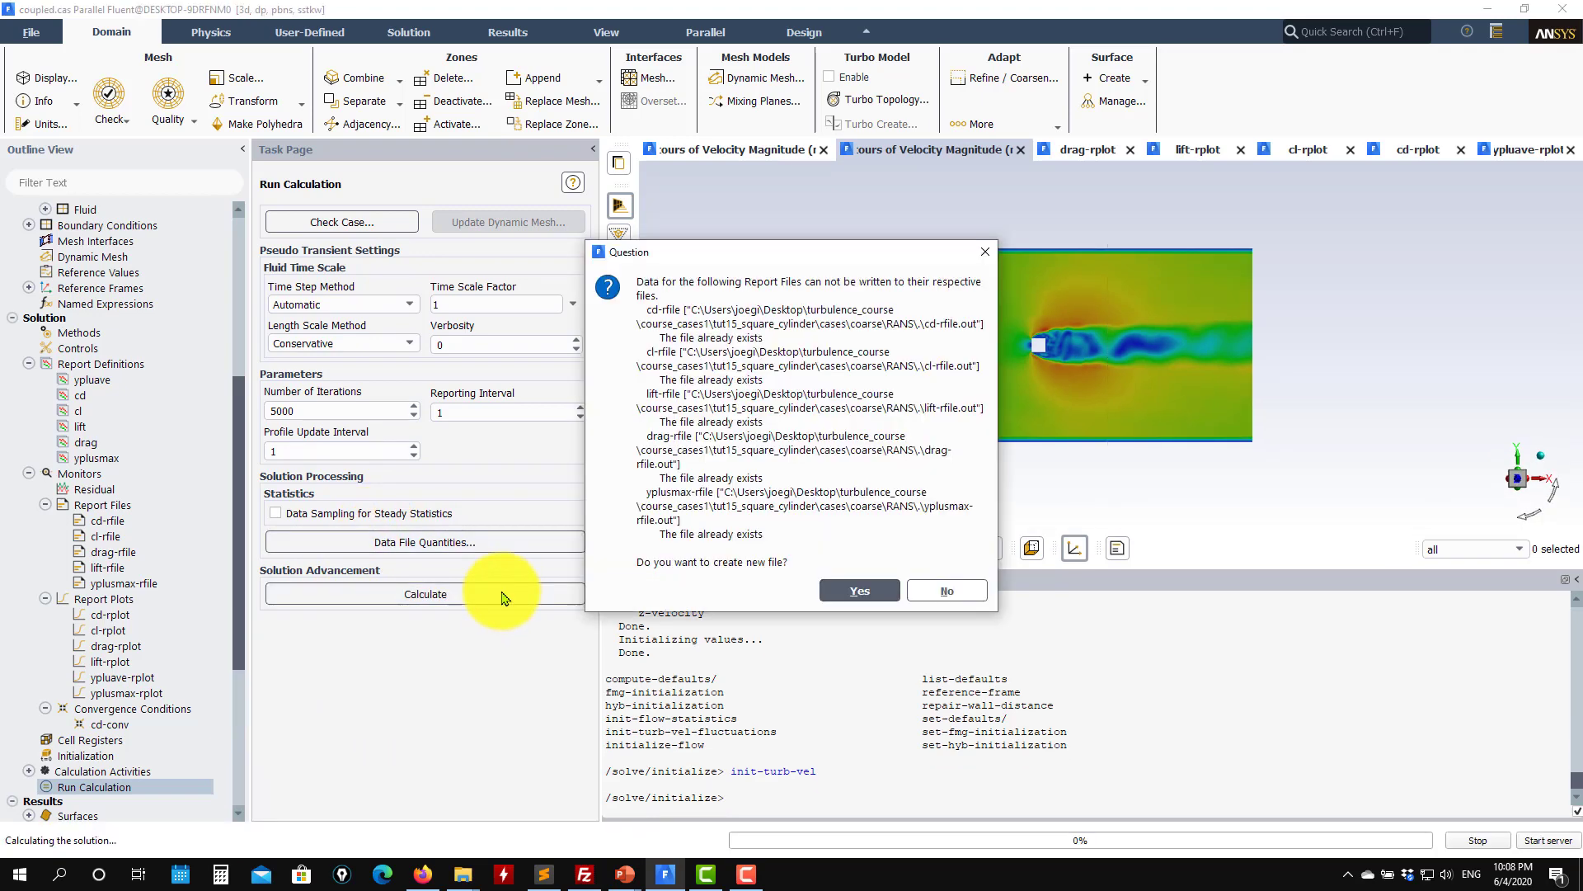
left_click(952, 598)
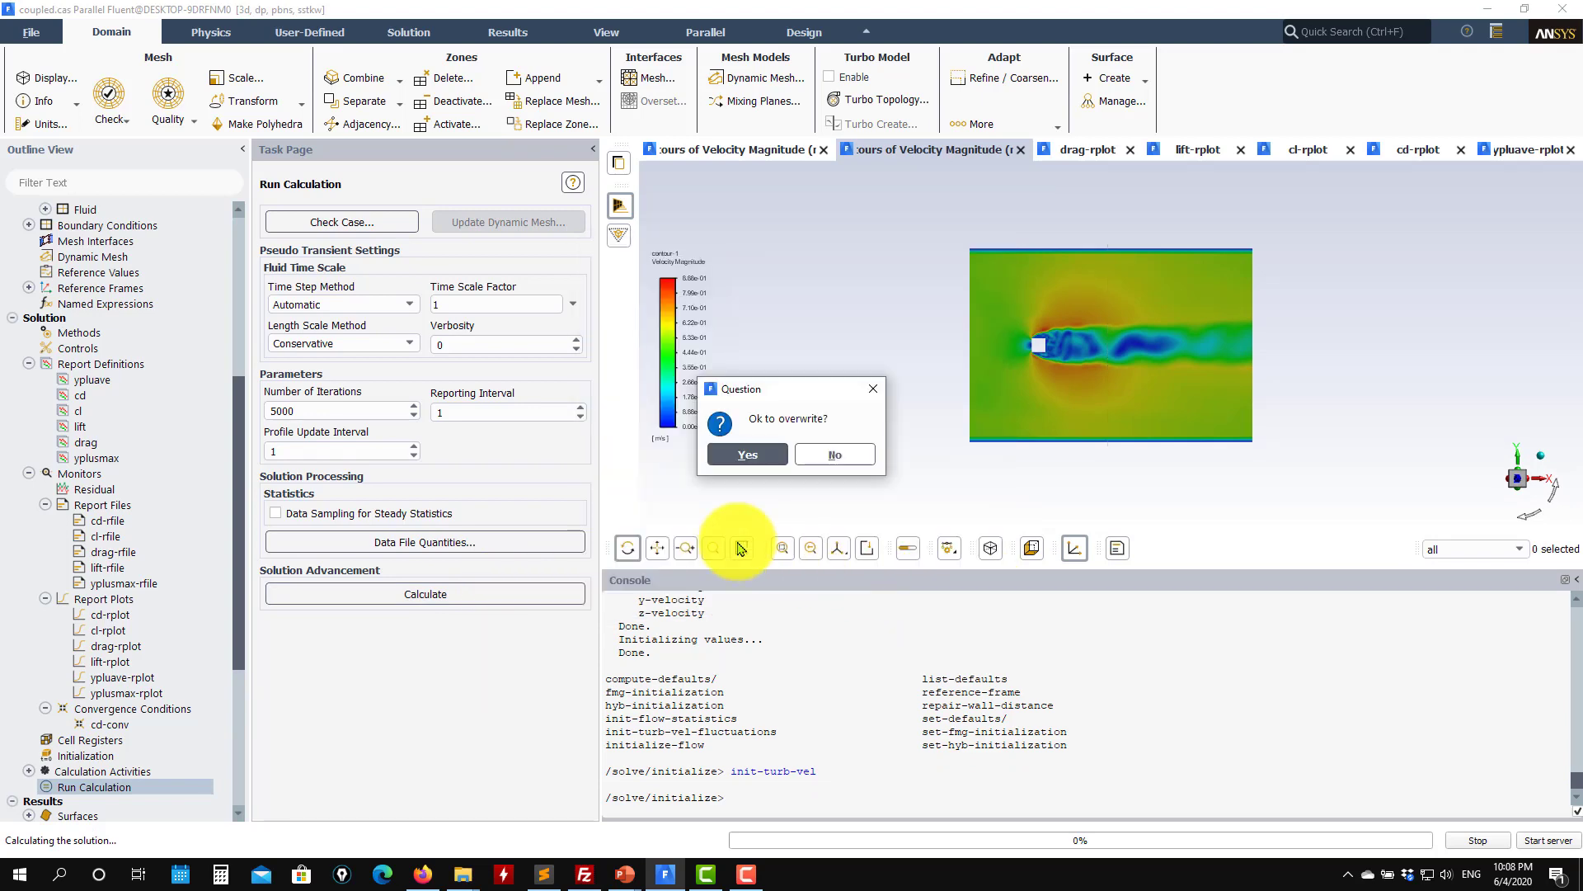
key("Return")
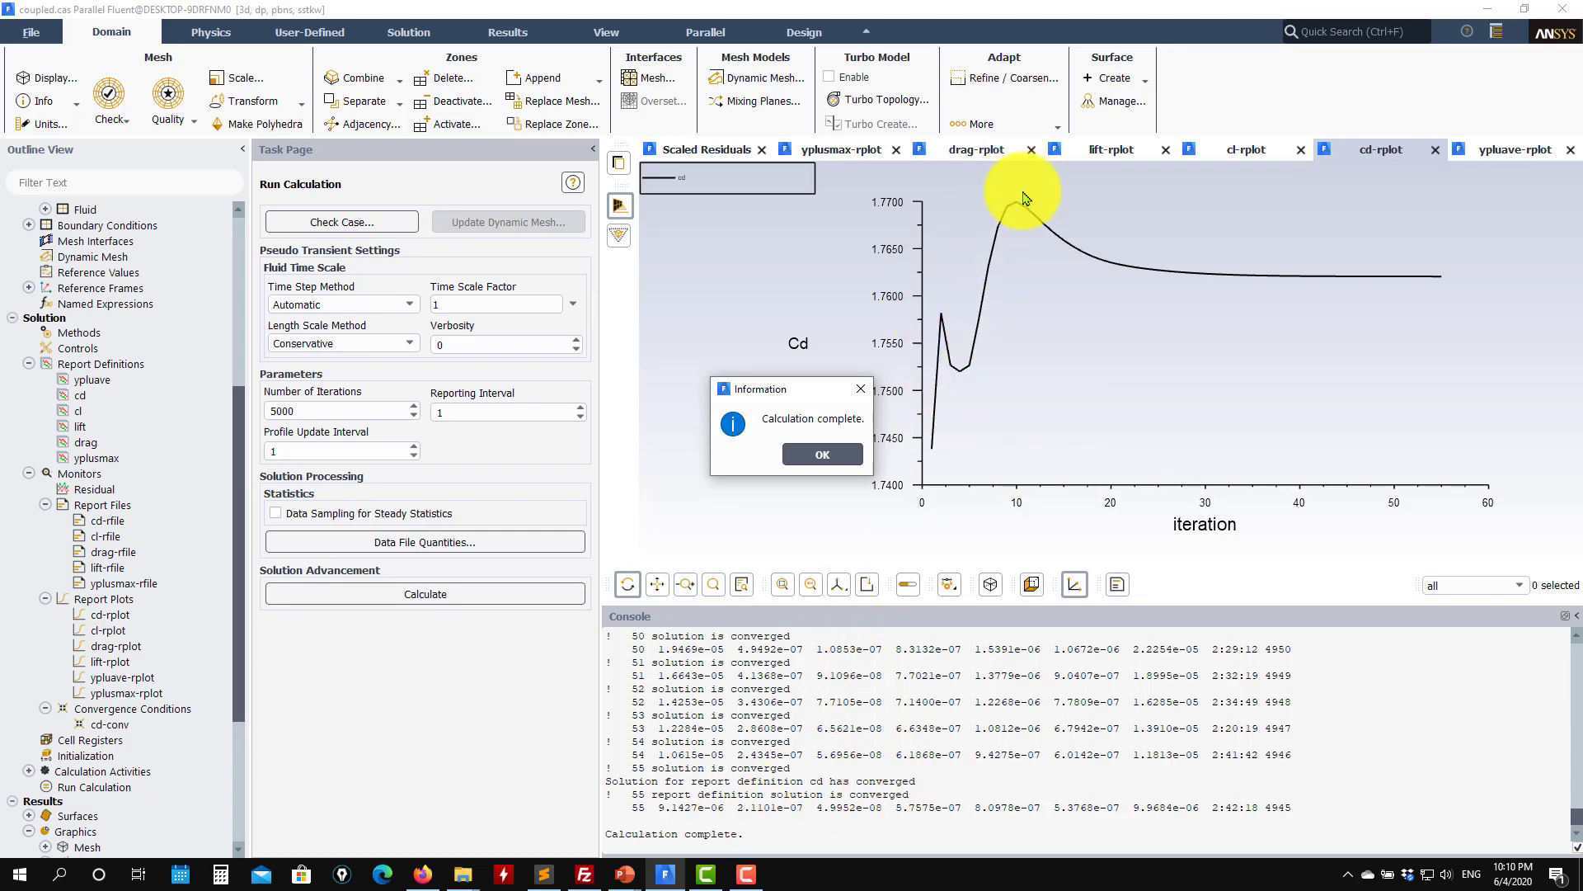
left_click(849, 452)
Display contour-1 for the newly calculated solution, inspect the velocity magnitude on the three sweep surfaces, and close its settings.
scroll(198, 742, "down", 5)
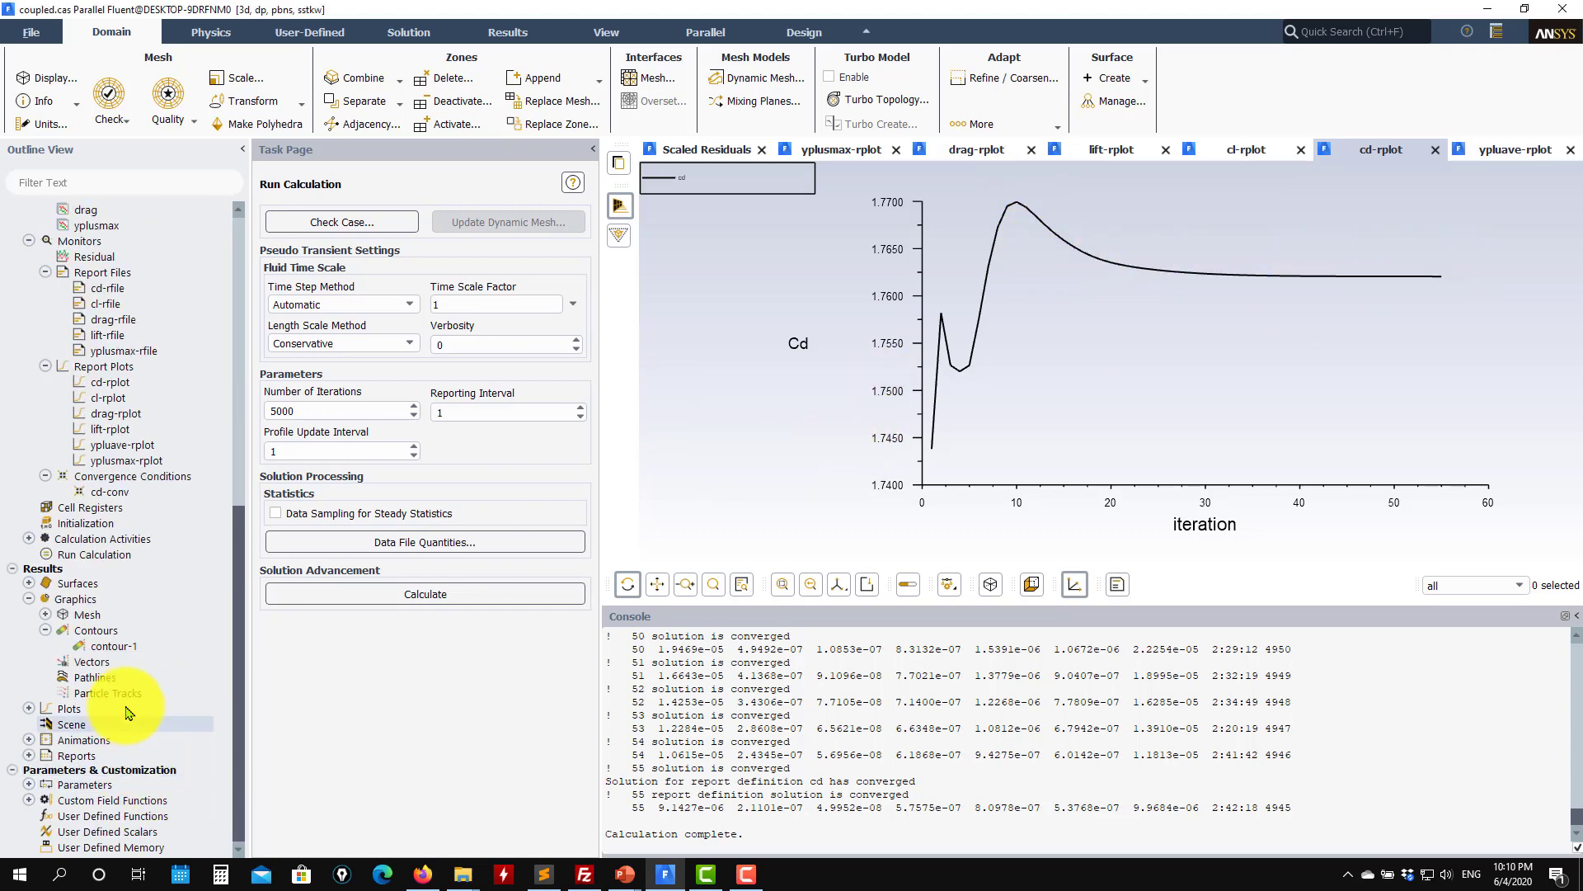
left_click(269, 659)
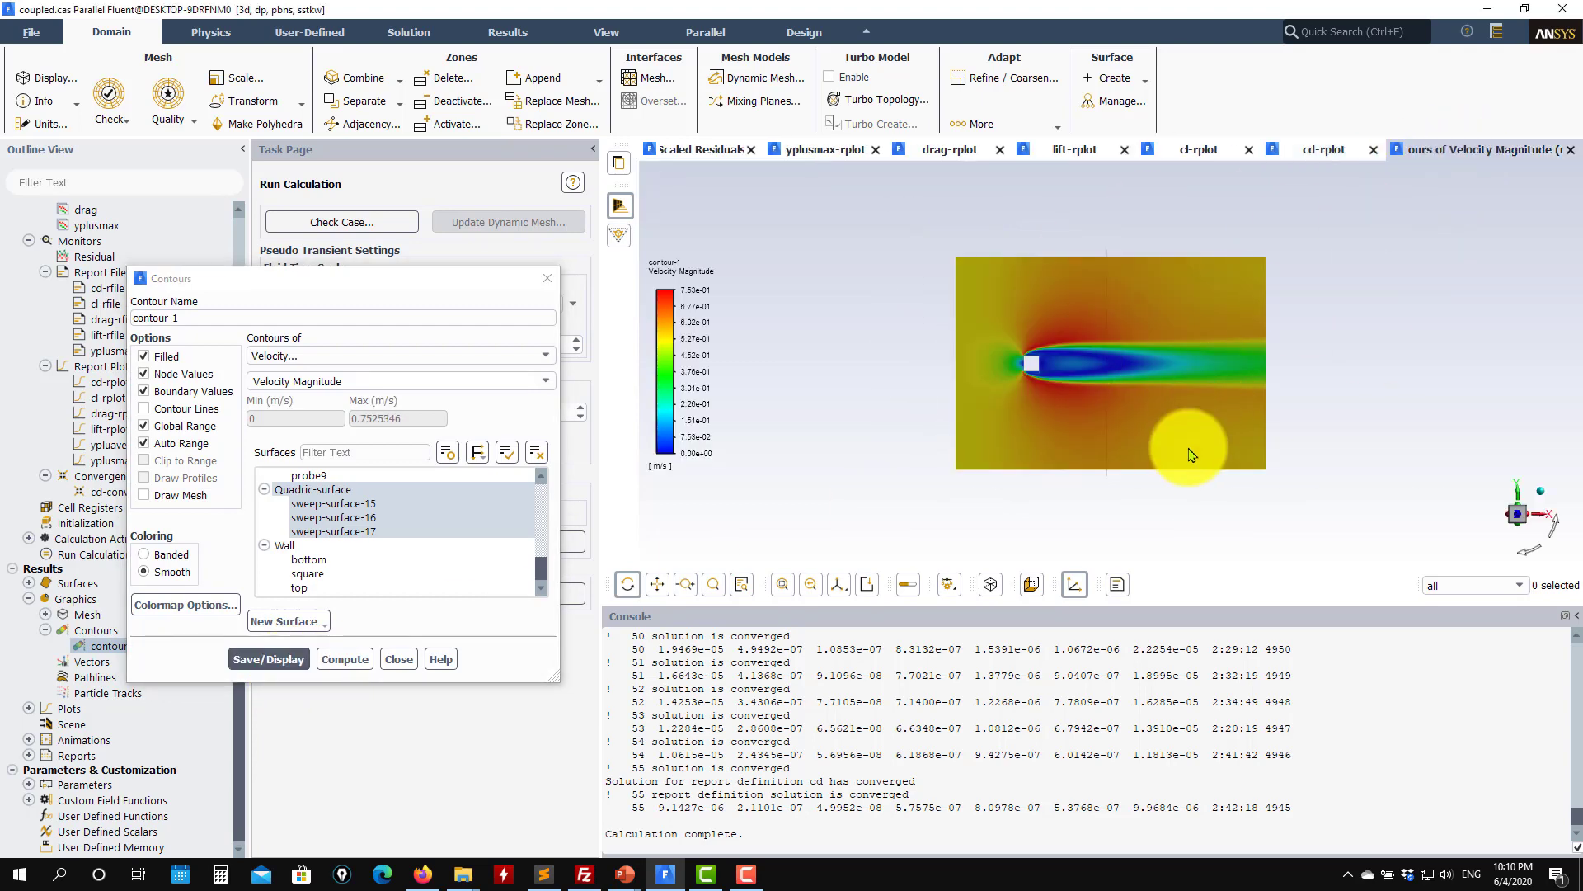
scroll(1067, 418, "up", 2)
left_click_drag(1091, 393, 935, 543)
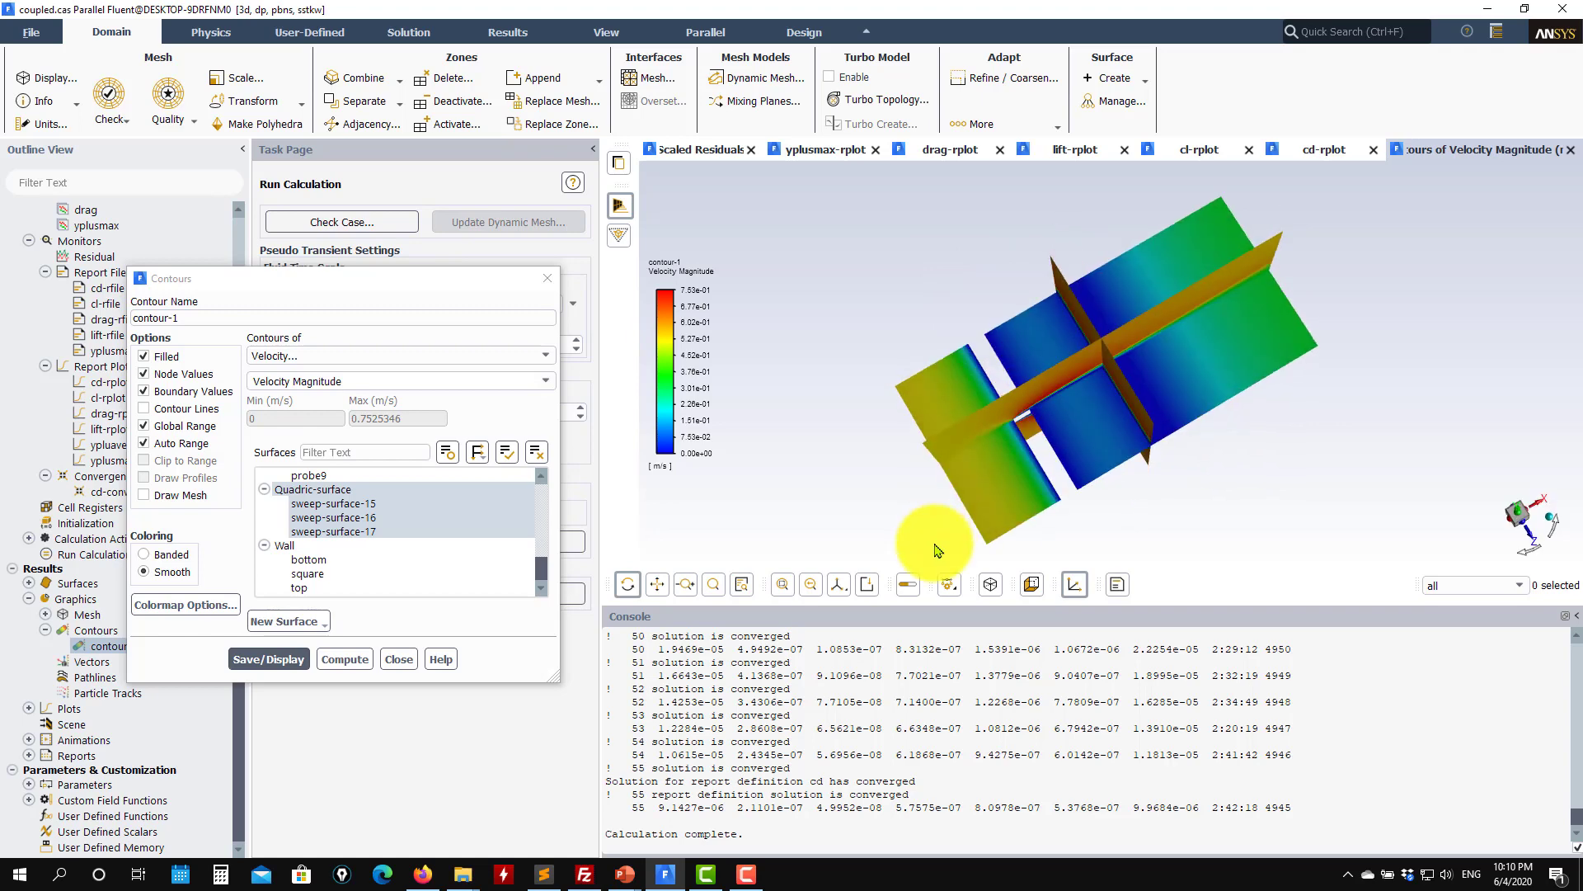
left_click(398, 659)
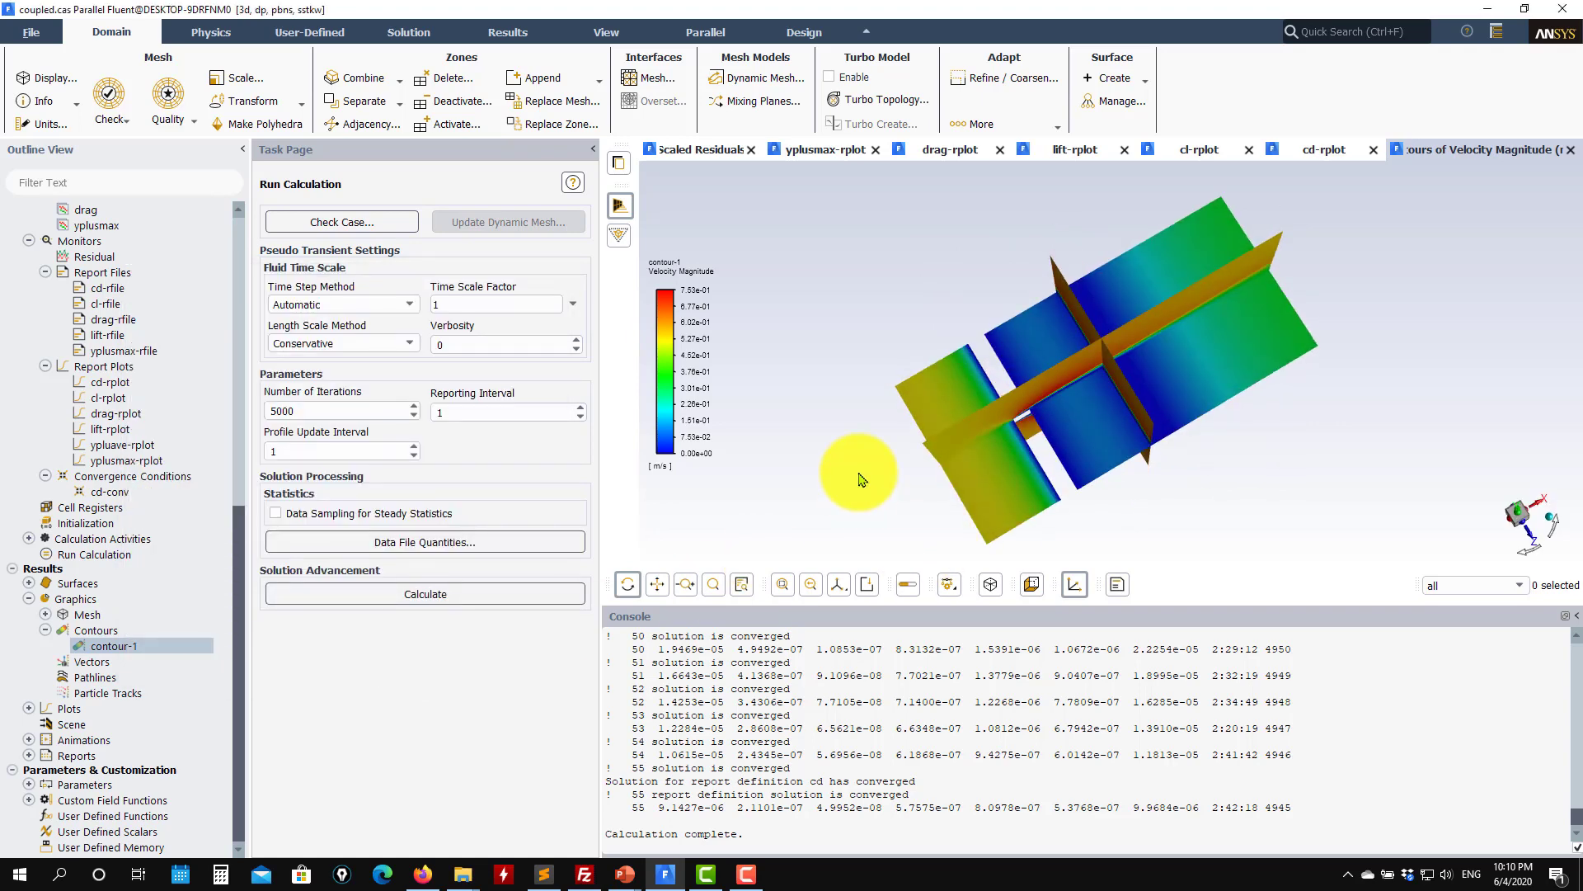
Open the choice of pressure-velocity coupling schemes in the solution methods.
scroll(78, 395, "up", 4)
left_click(90, 289)
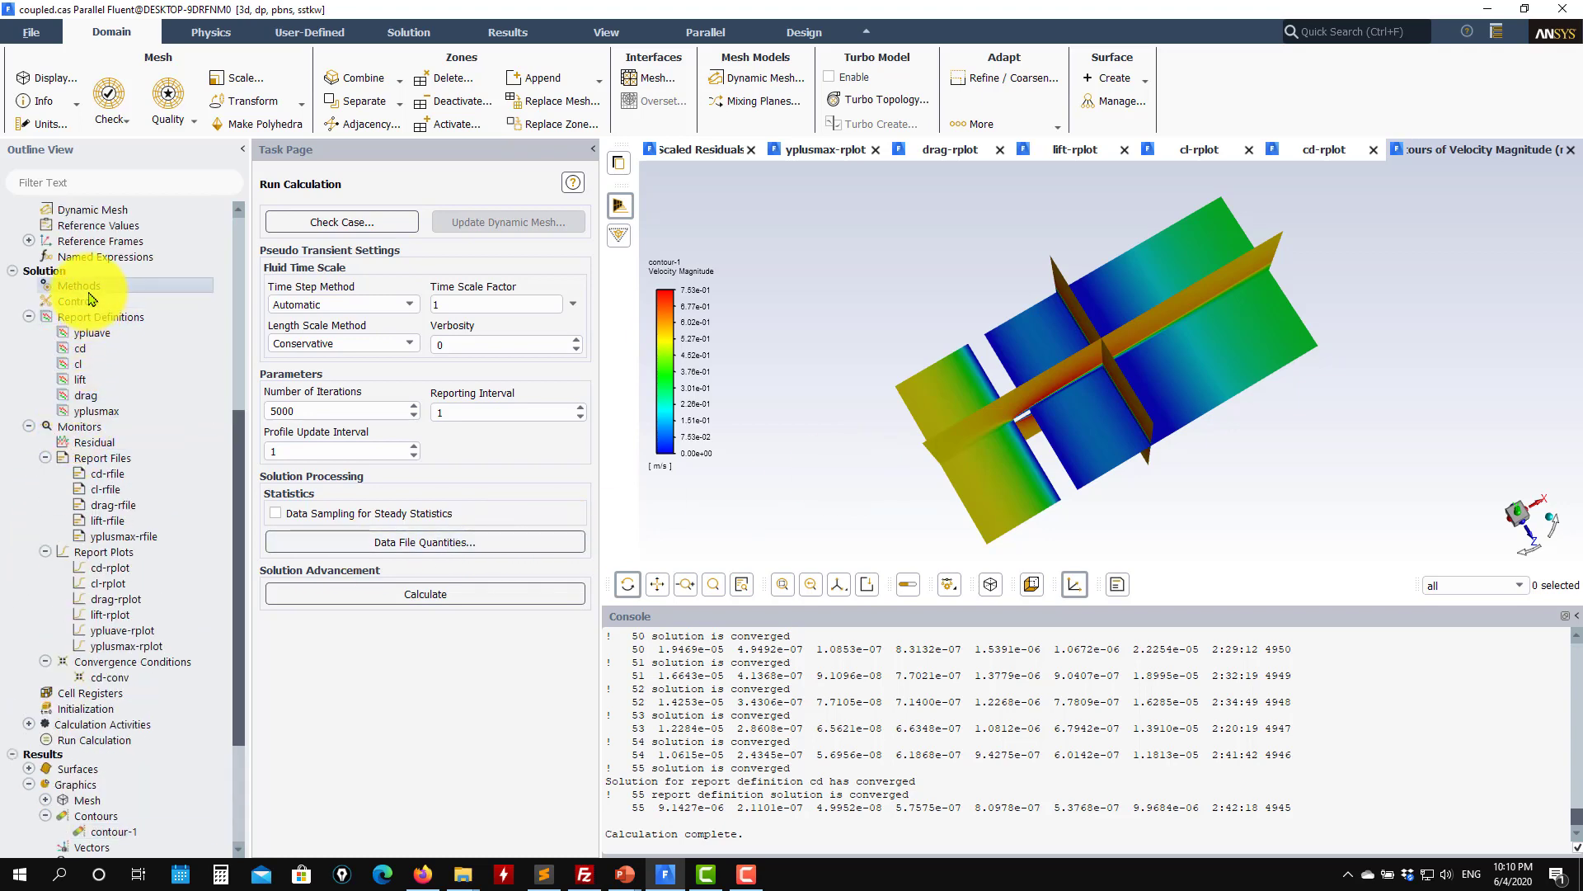
left_click(520, 246)
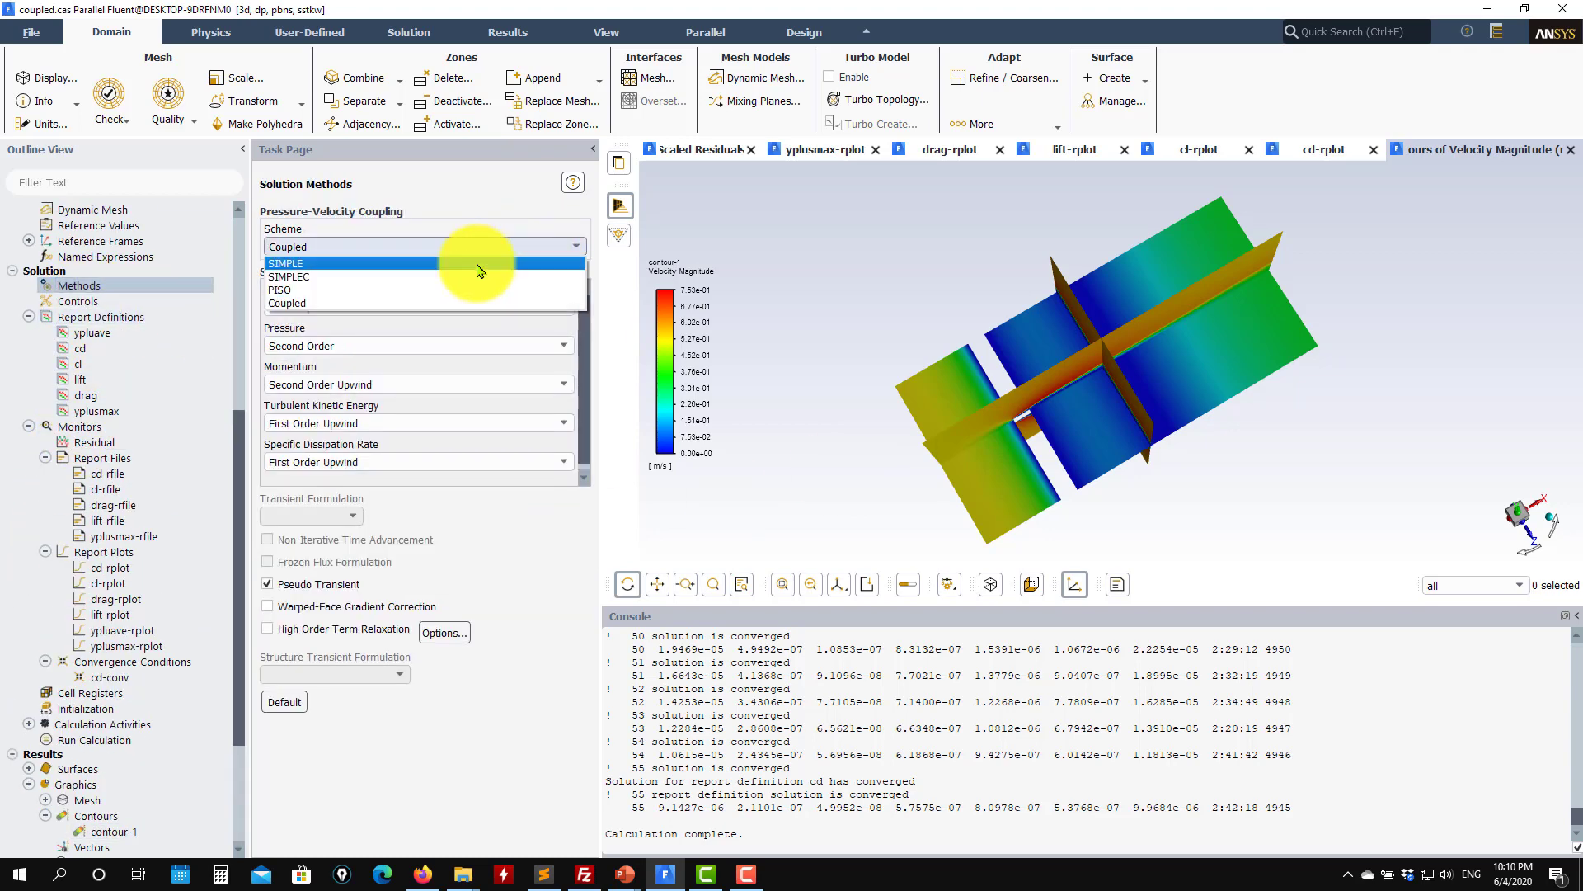
Set the pressure-velocity coupling scheme to SIMPLE and add turbulent velocity fluctuations with the console command init-tur under /solve/initialize.
left_click(404, 264)
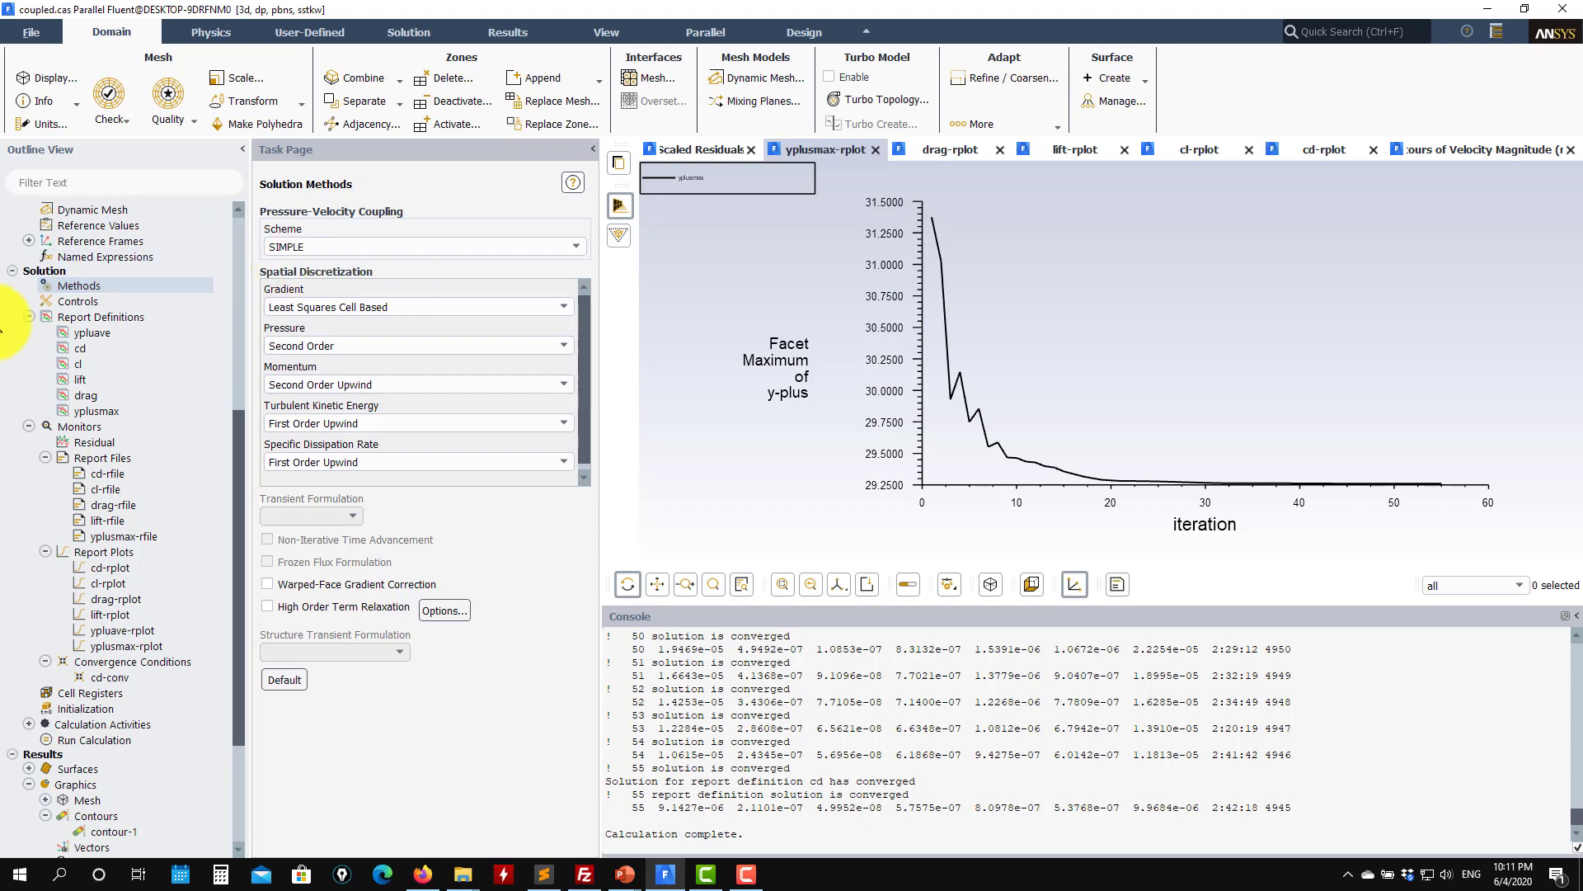
left_click(99, 711)
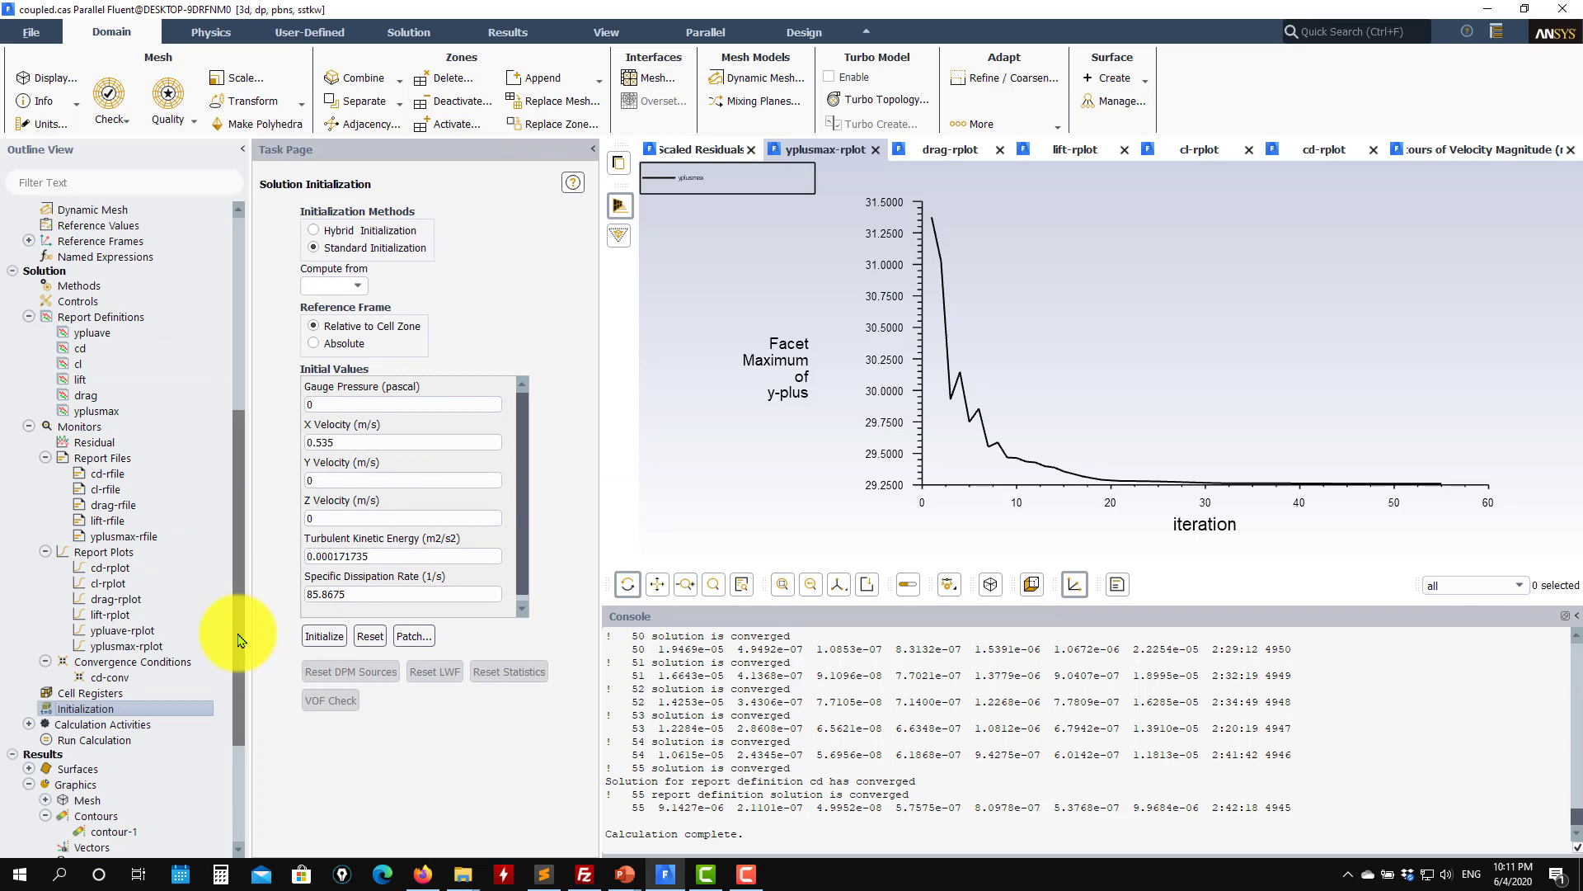
left_click(92, 740)
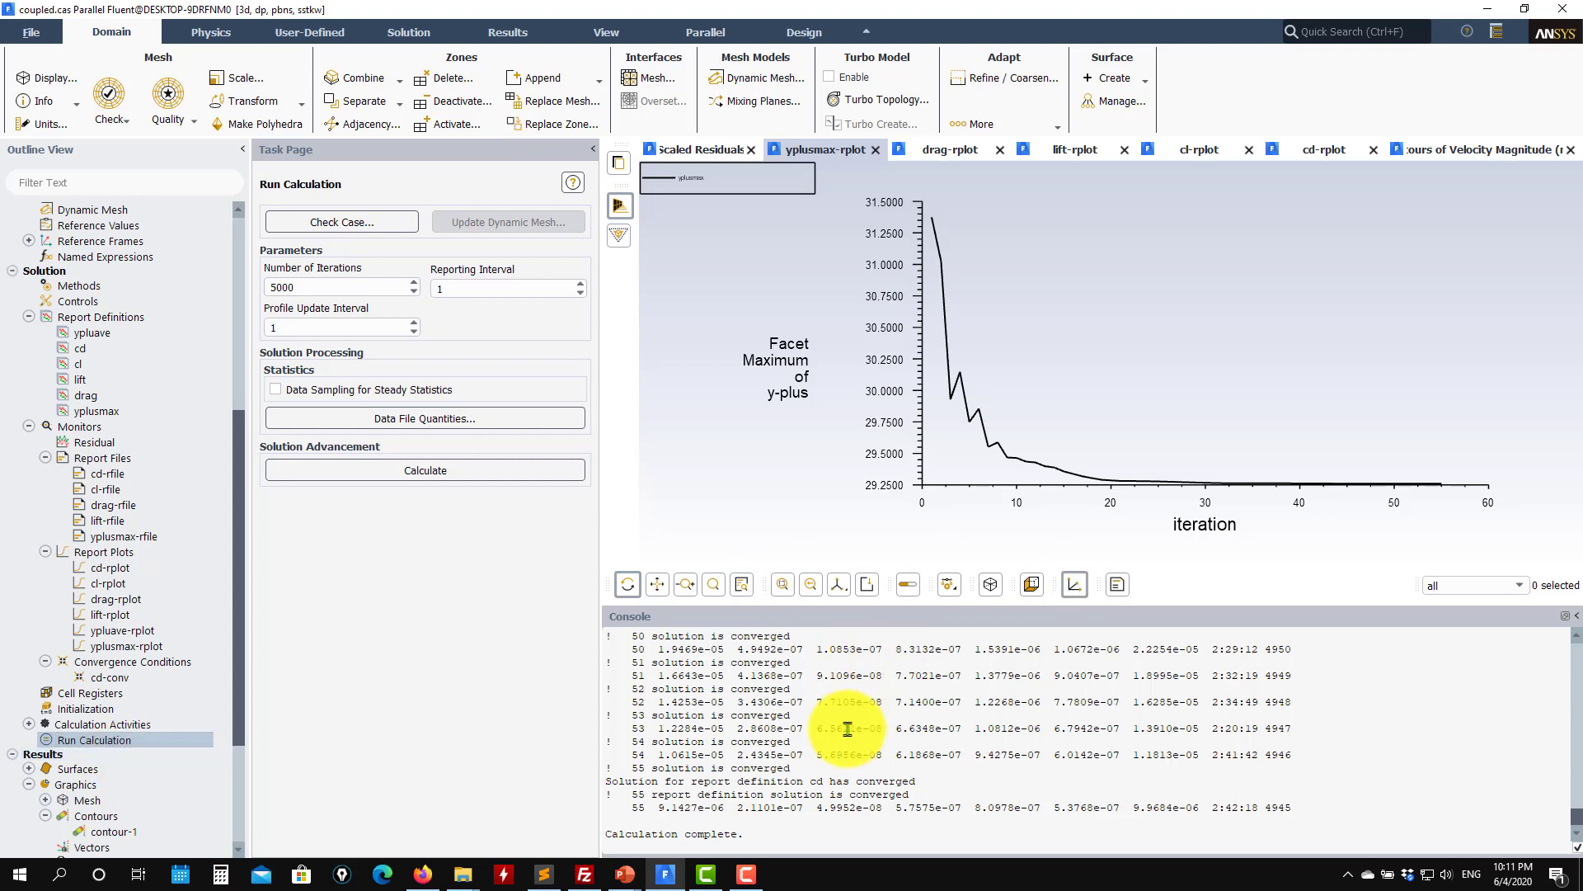
key("Return")
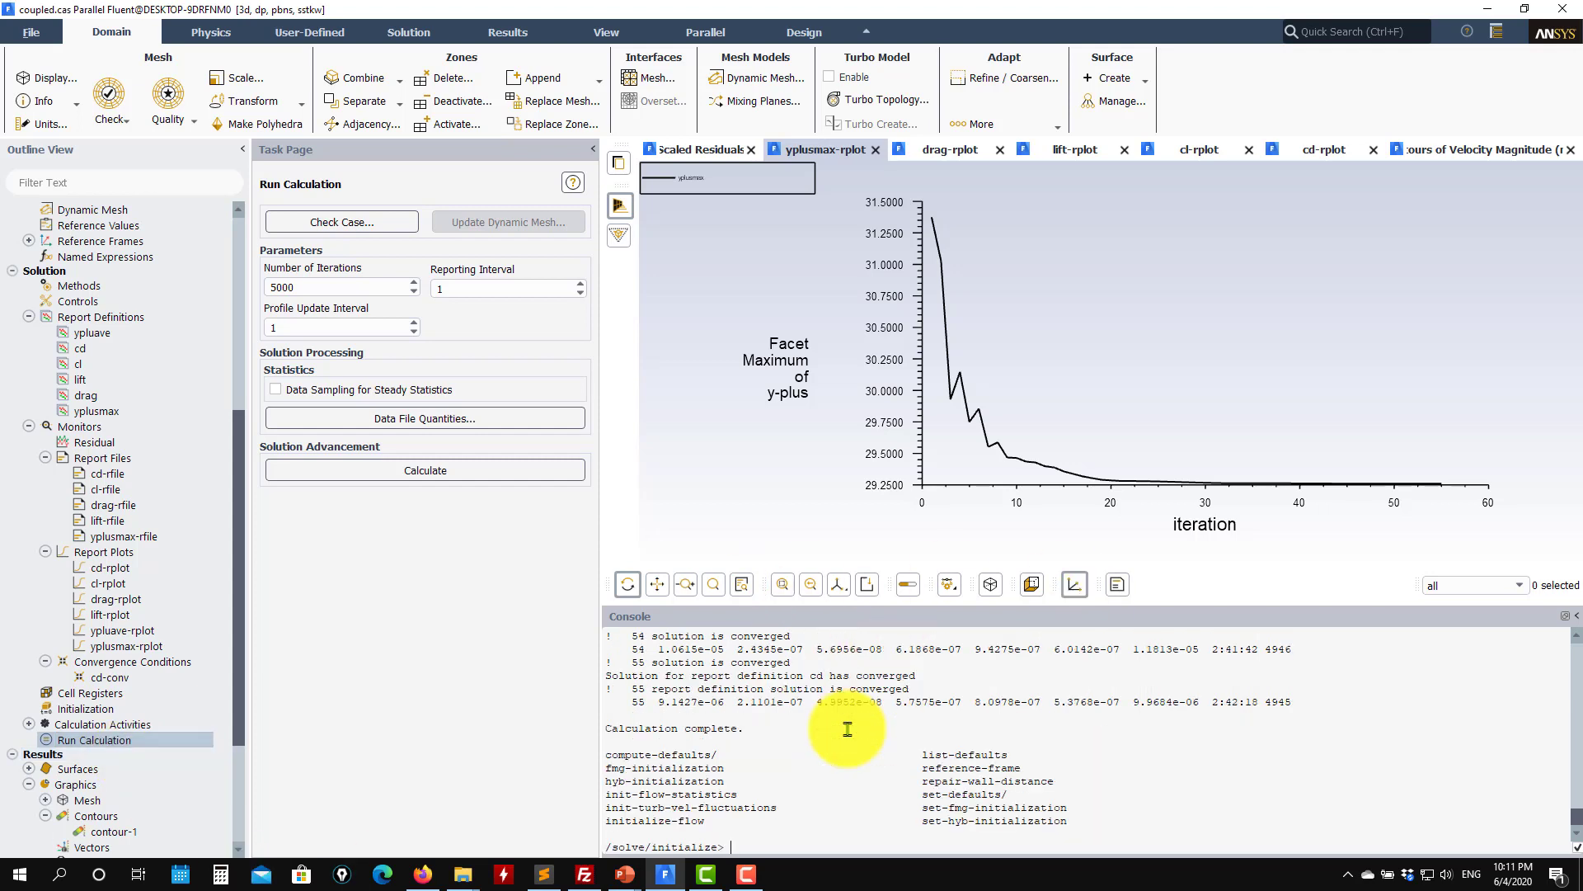
type("init-tur")
key("Return")
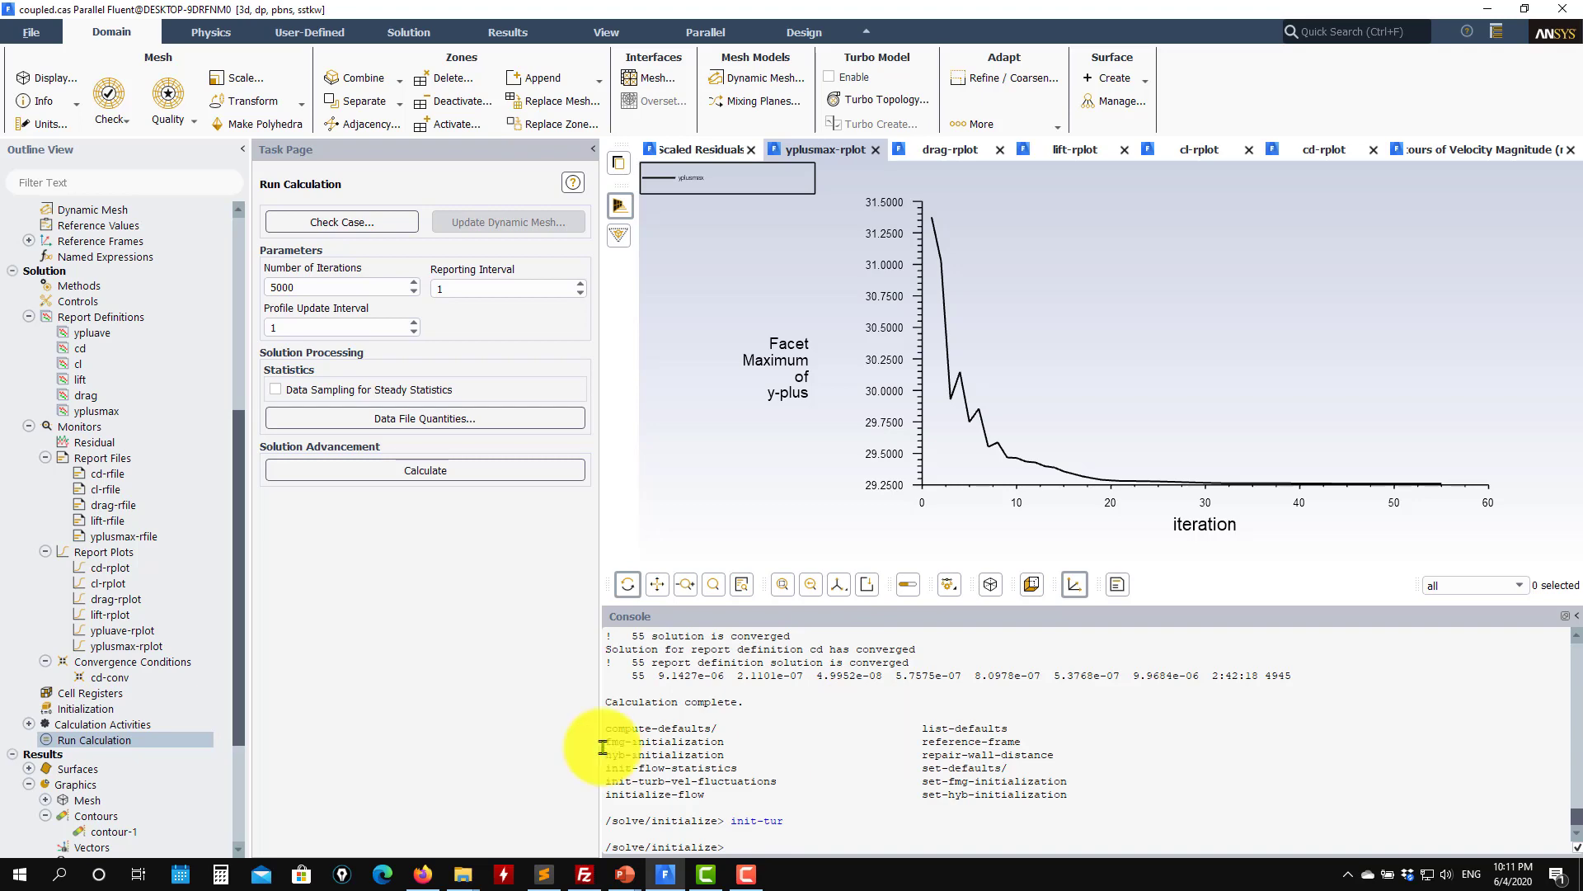
Redisplay contour-1 of velocity magnitude on the sweep surfaces and inspect the perturbed initial field.
left_click(115, 831)
double_click(117, 835)
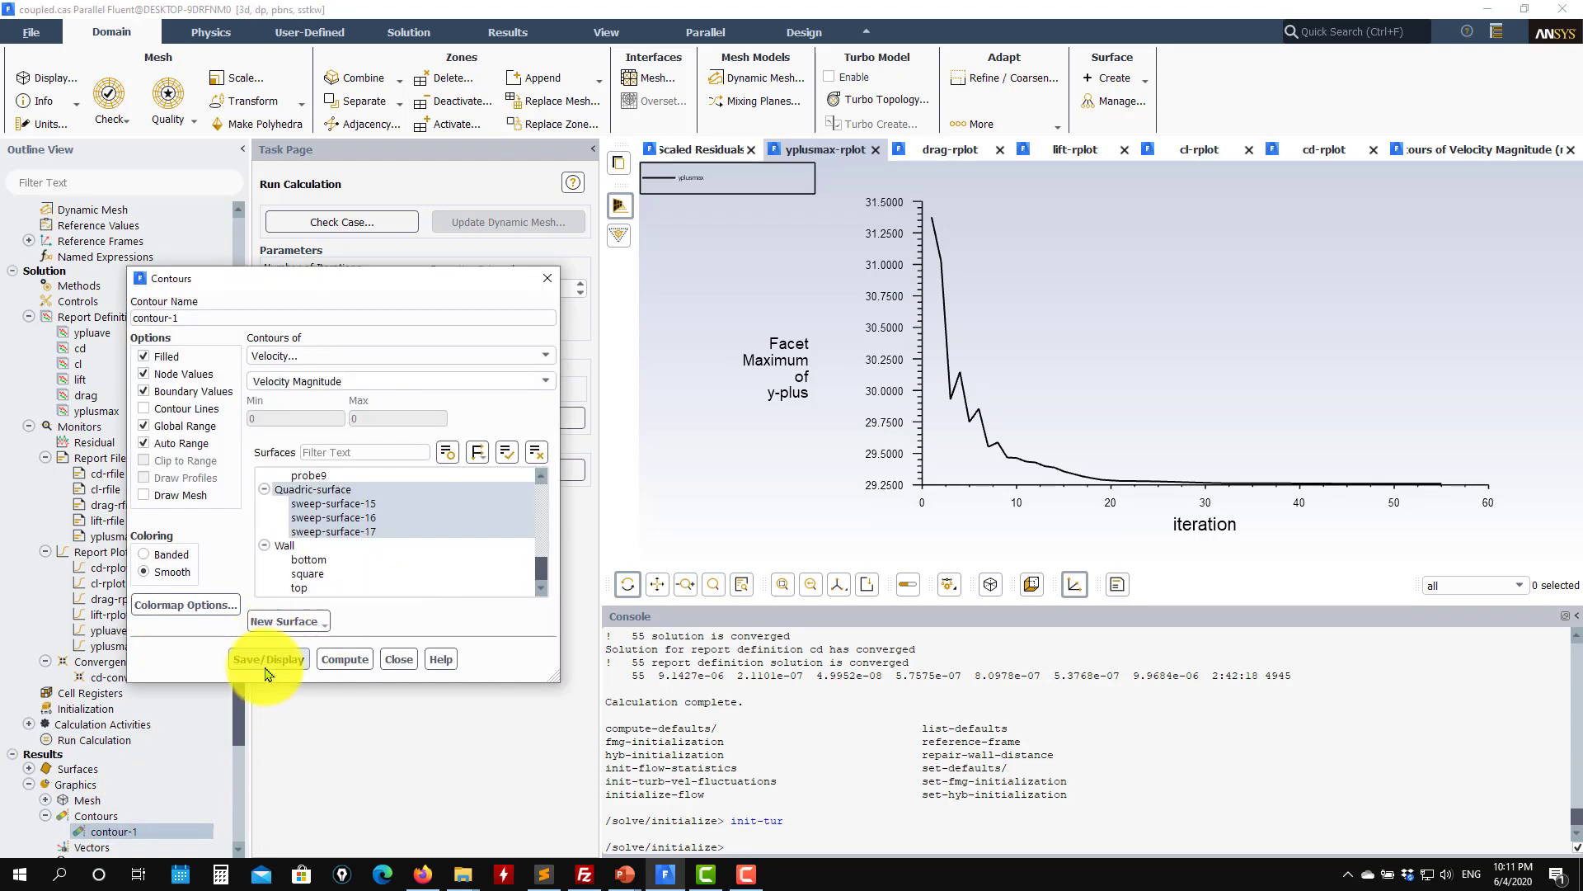
left_click(1407, 149)
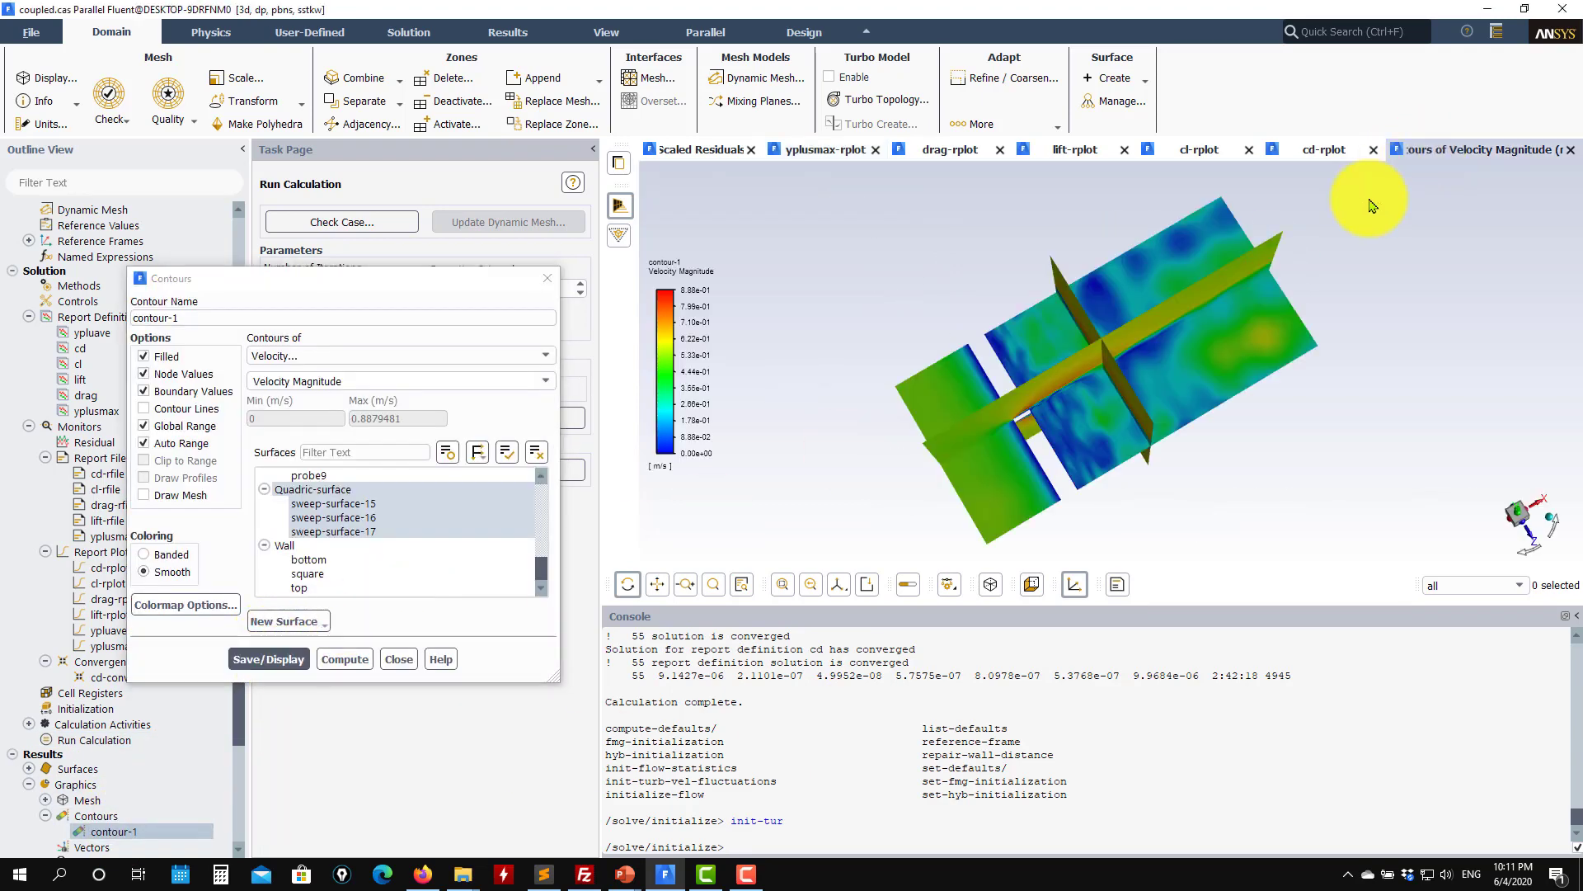
left_click_drag(1109, 363, 937, 283)
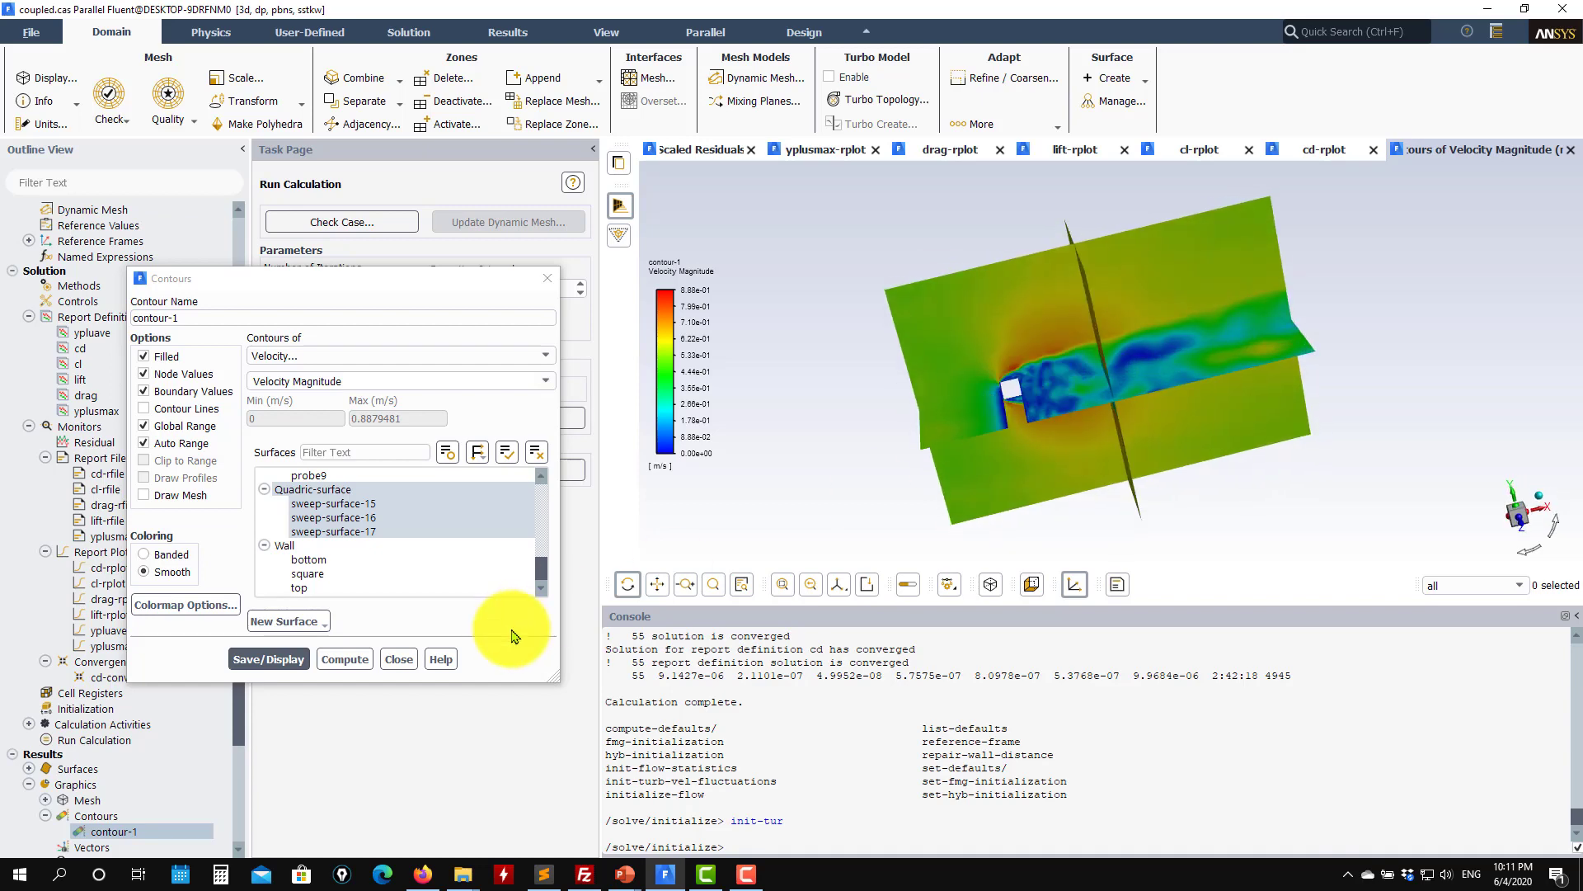
left_click(399, 659)
Check the scaled residuals and Cd history, and start the calculation with 5000 iterations.
left_click(702, 150)
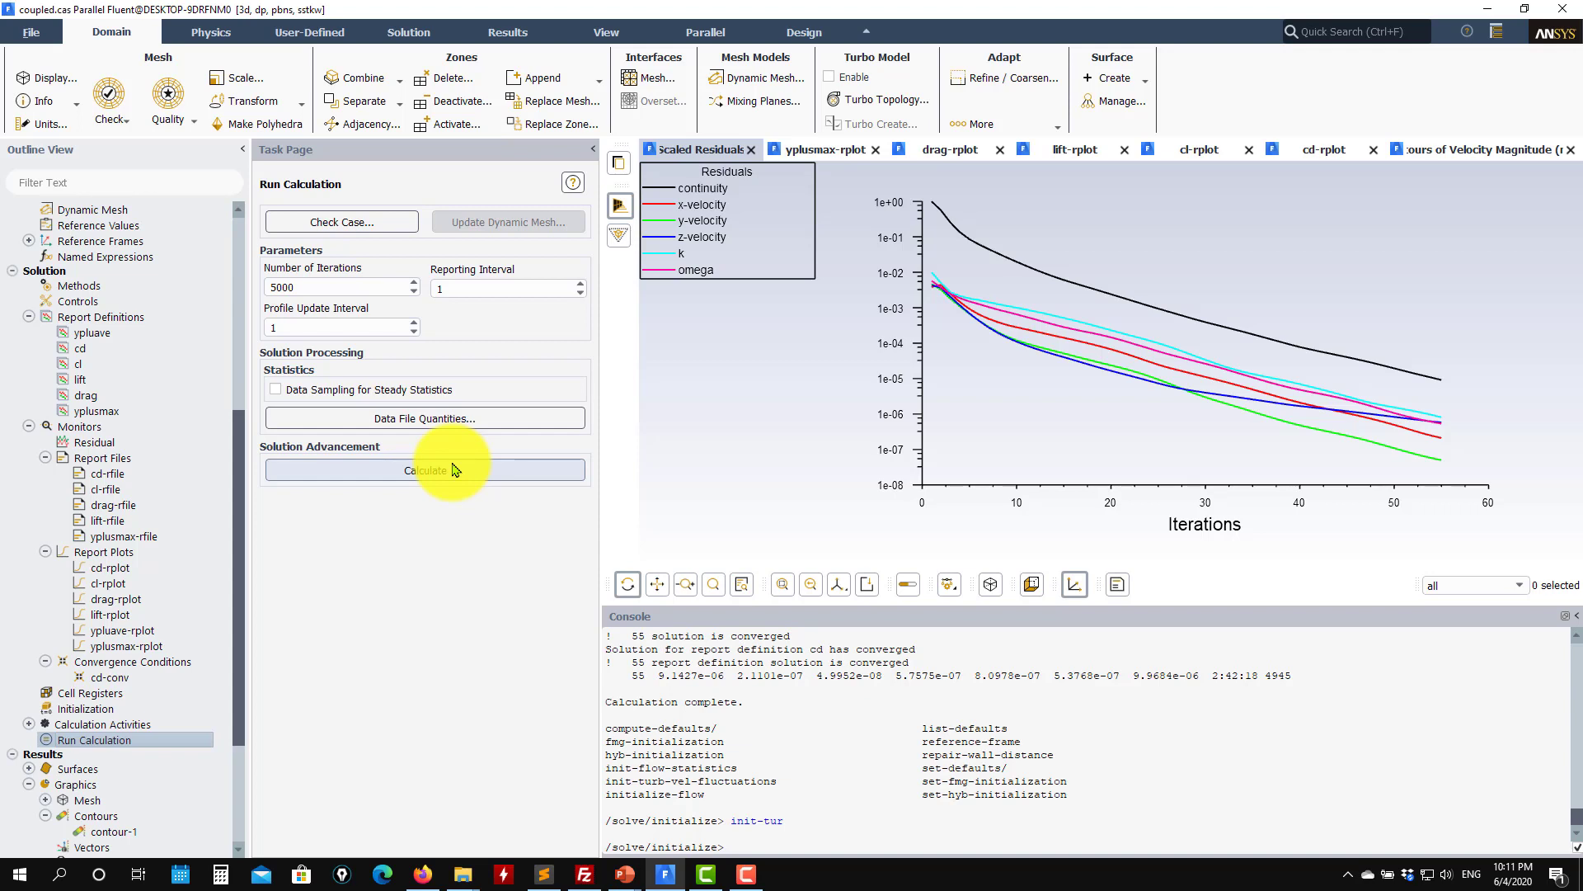
left_click(1319, 149)
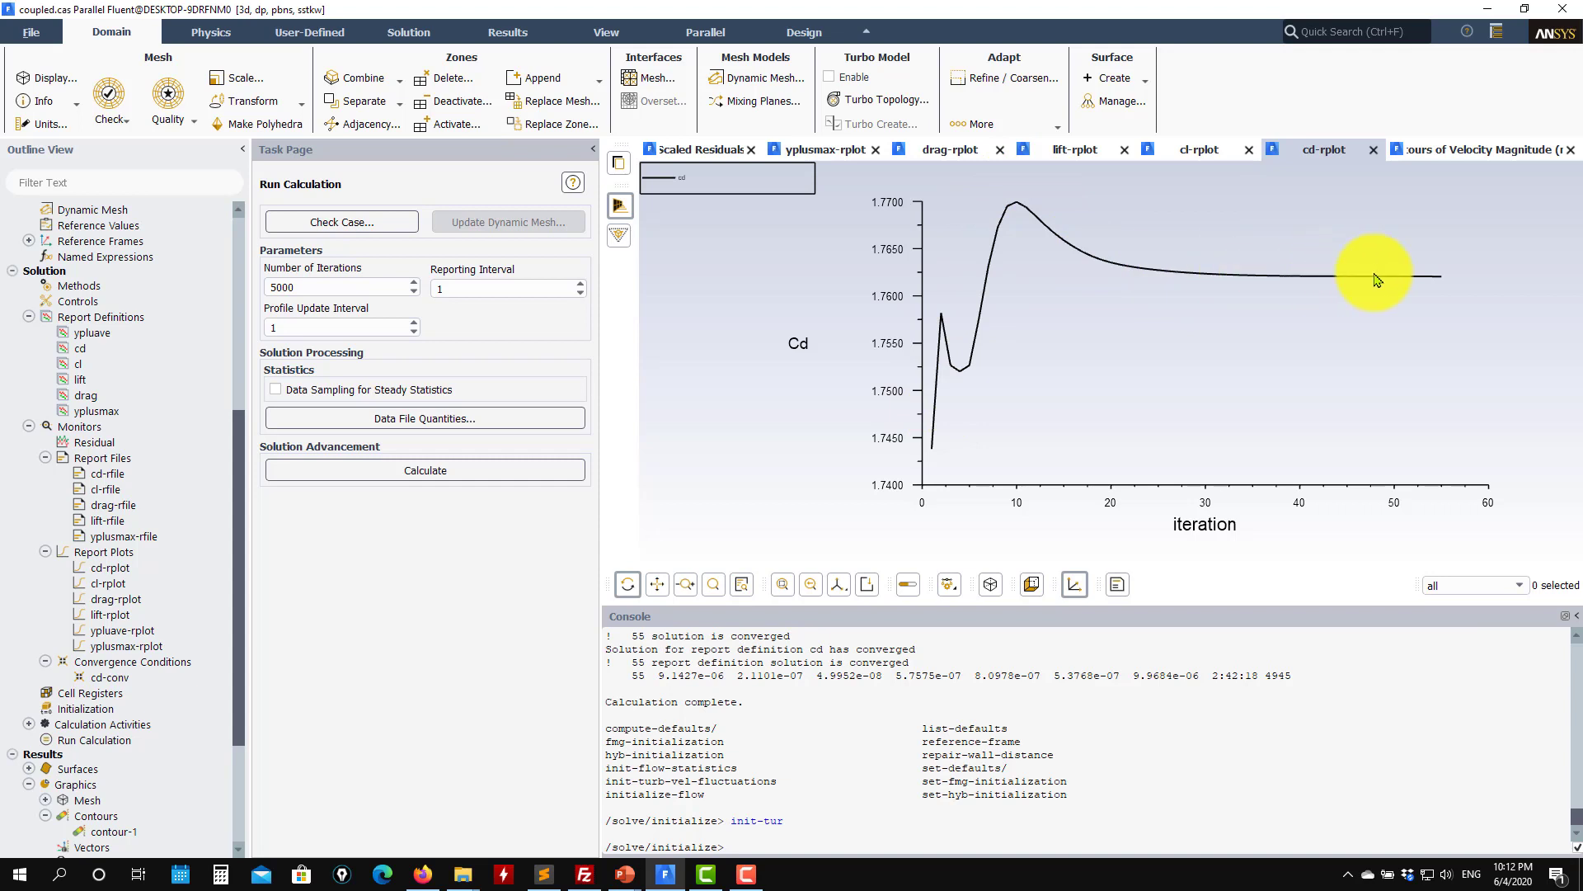
left_click(512, 480)
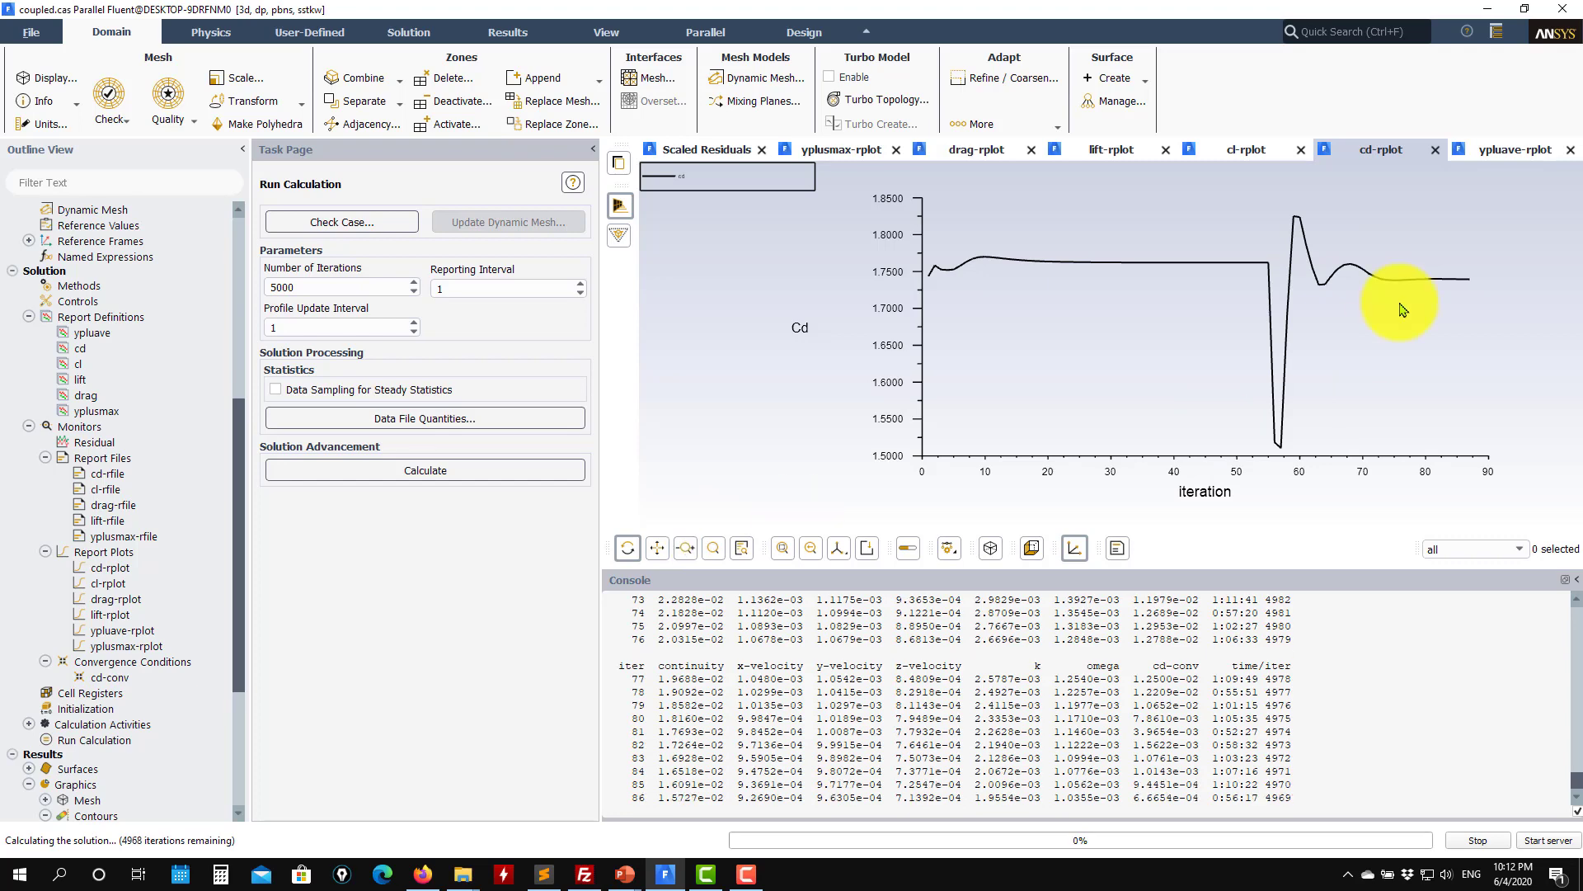
Examine the Cl, Cd, drag and lift report plots for the SIMPLE run.
left_click(1250, 161)
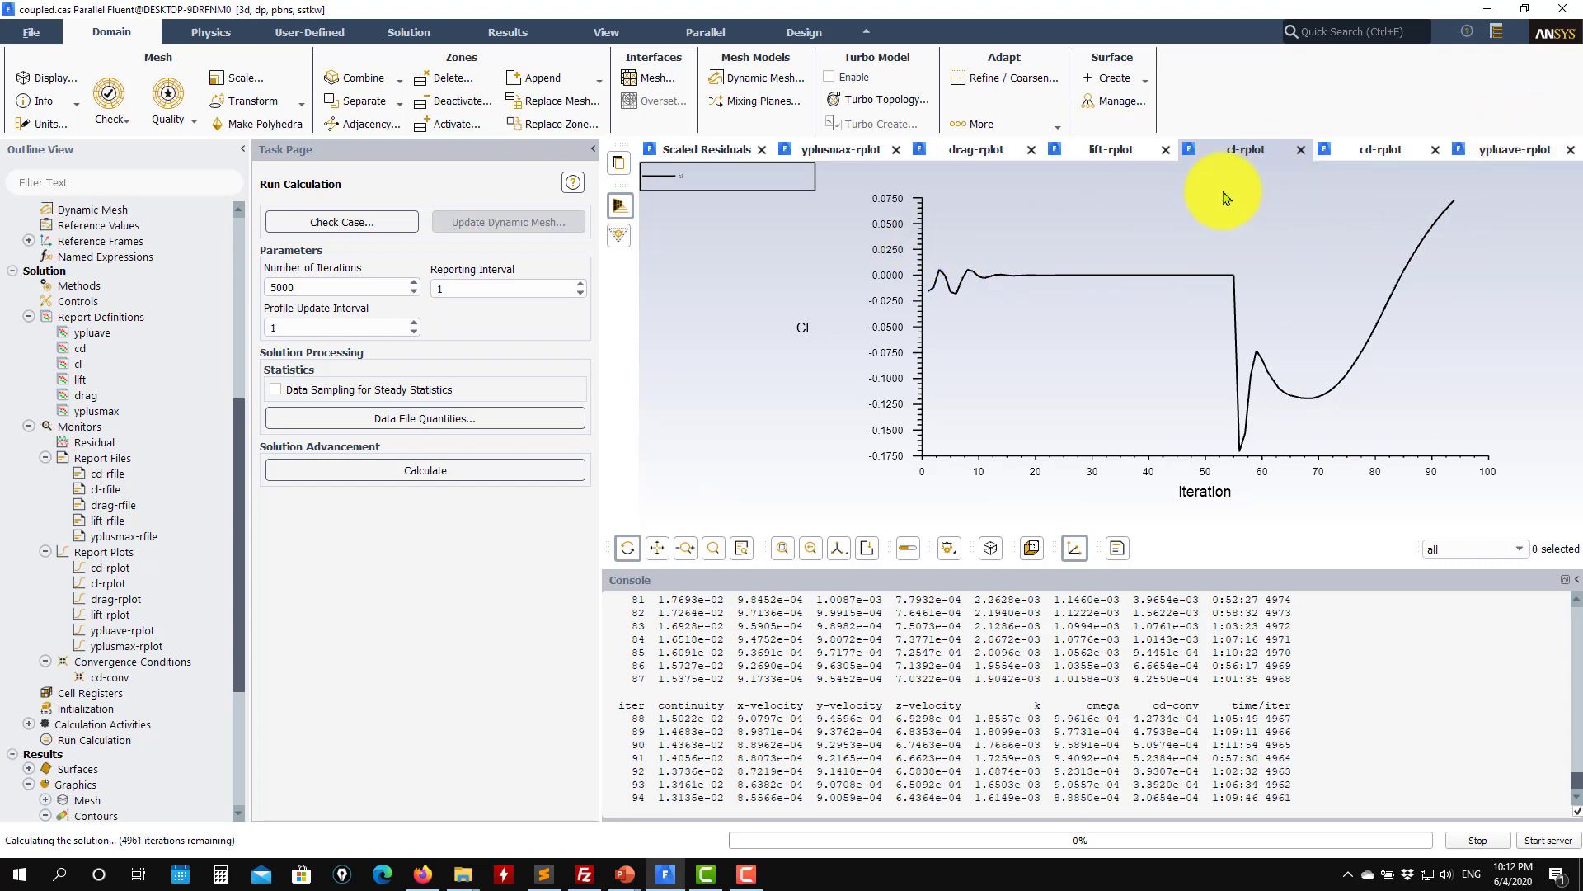
left_click(1384, 150)
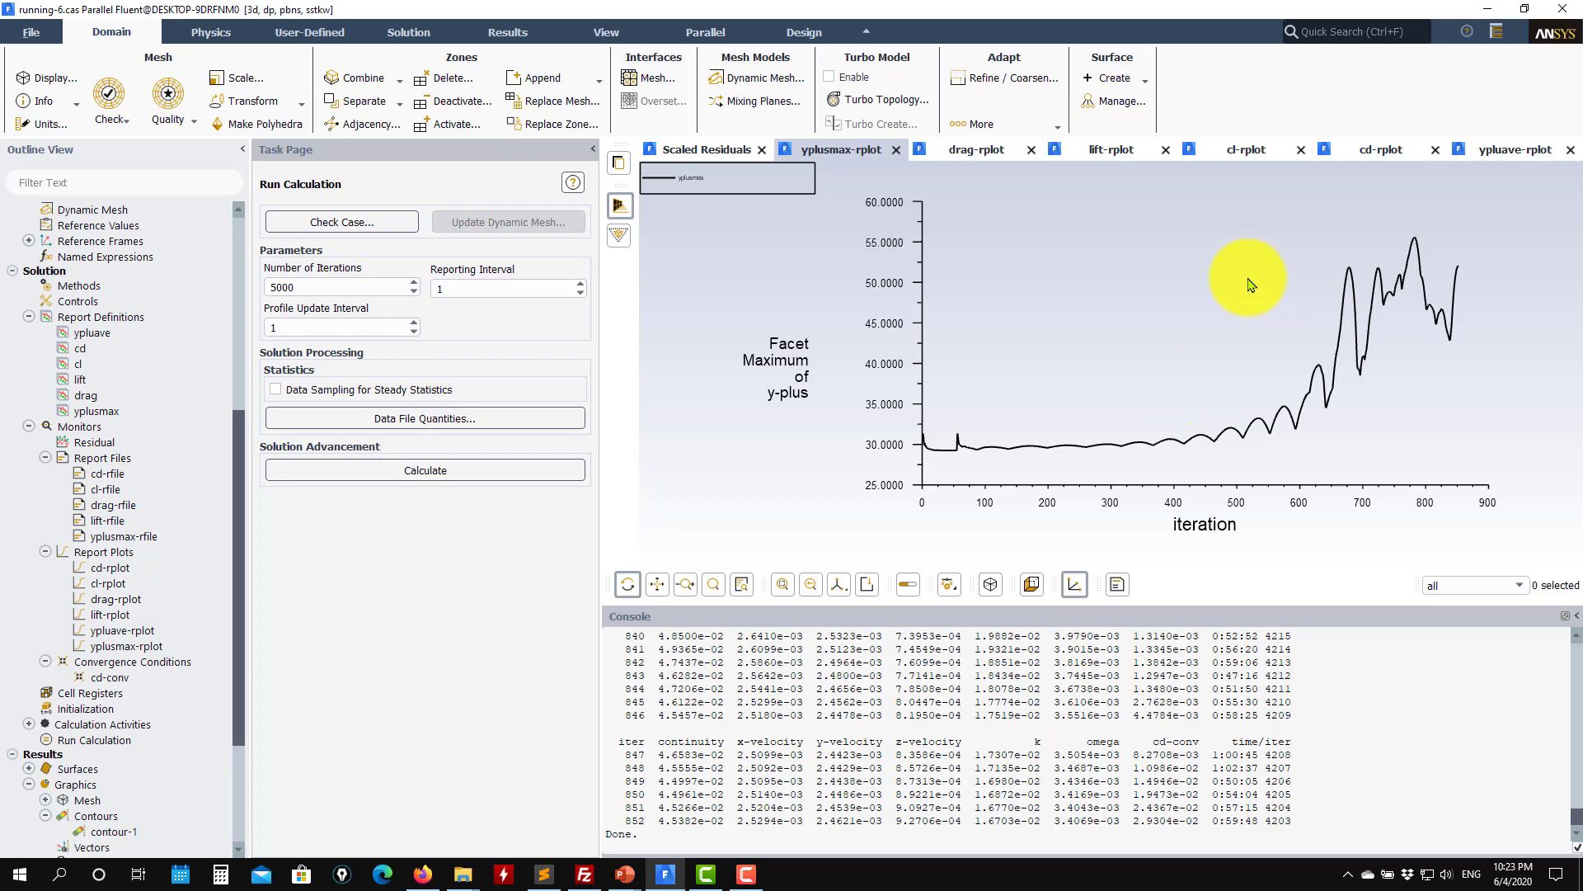
left_click(985, 148)
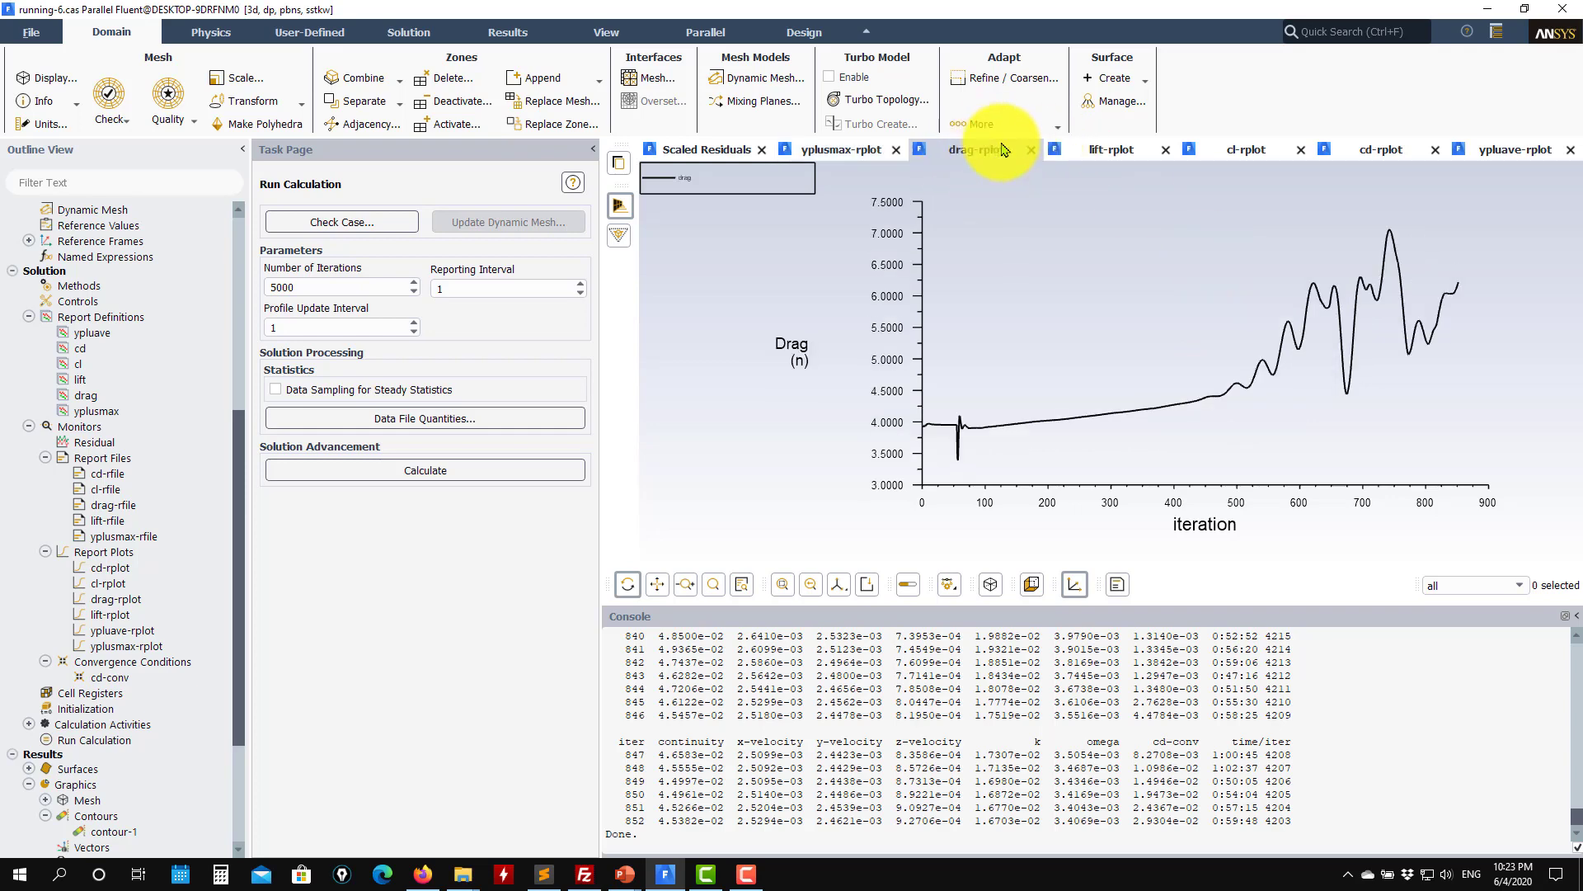
left_click(1119, 155)
left_click(1250, 150)
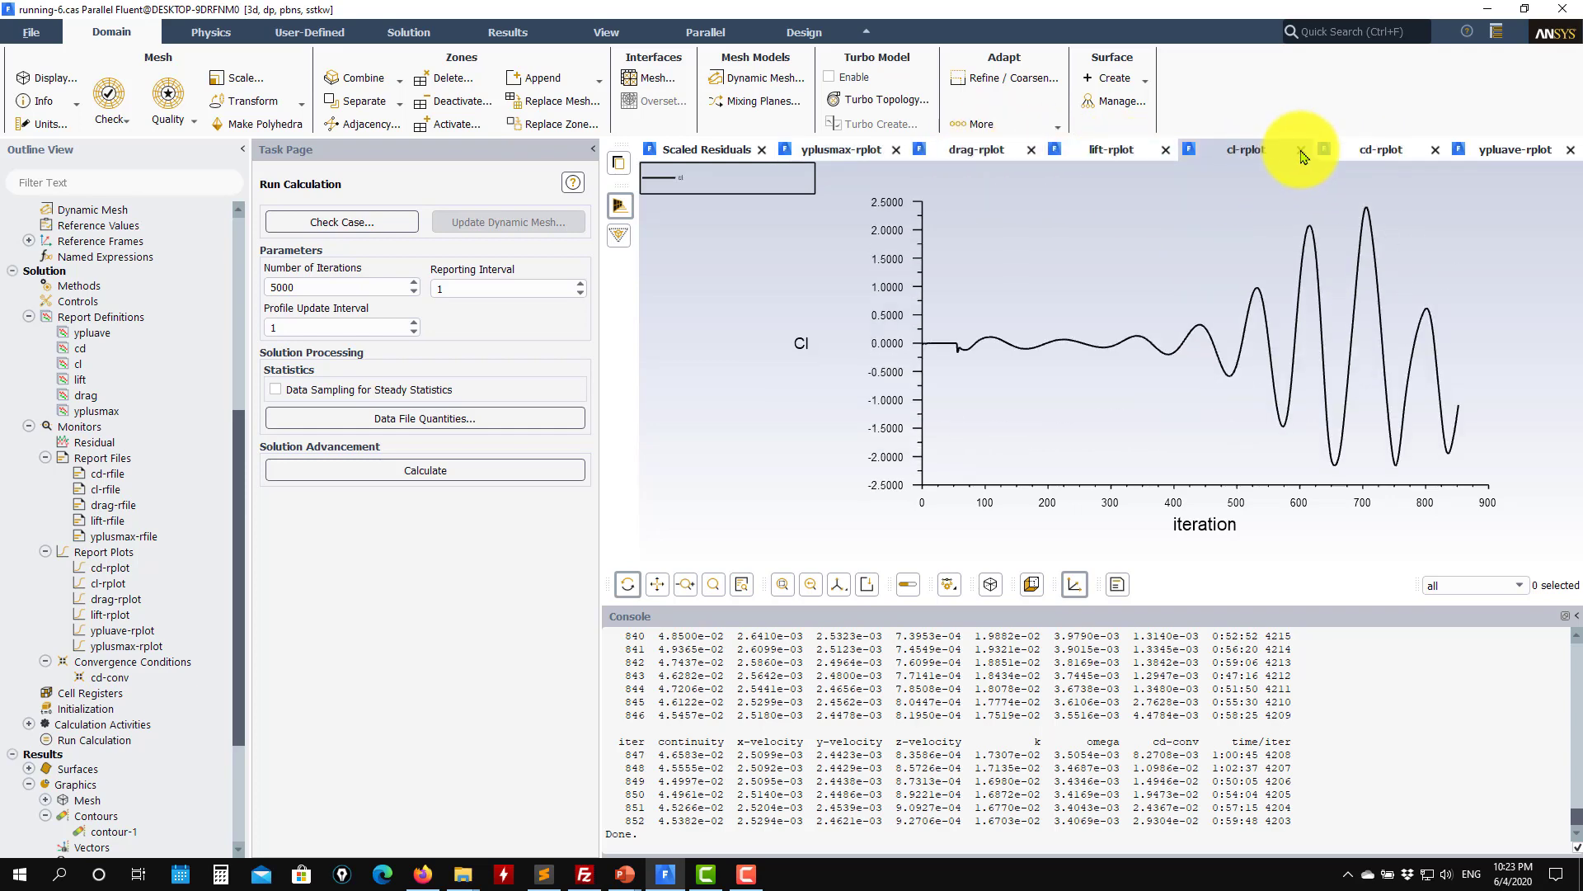
left_click(1380, 149)
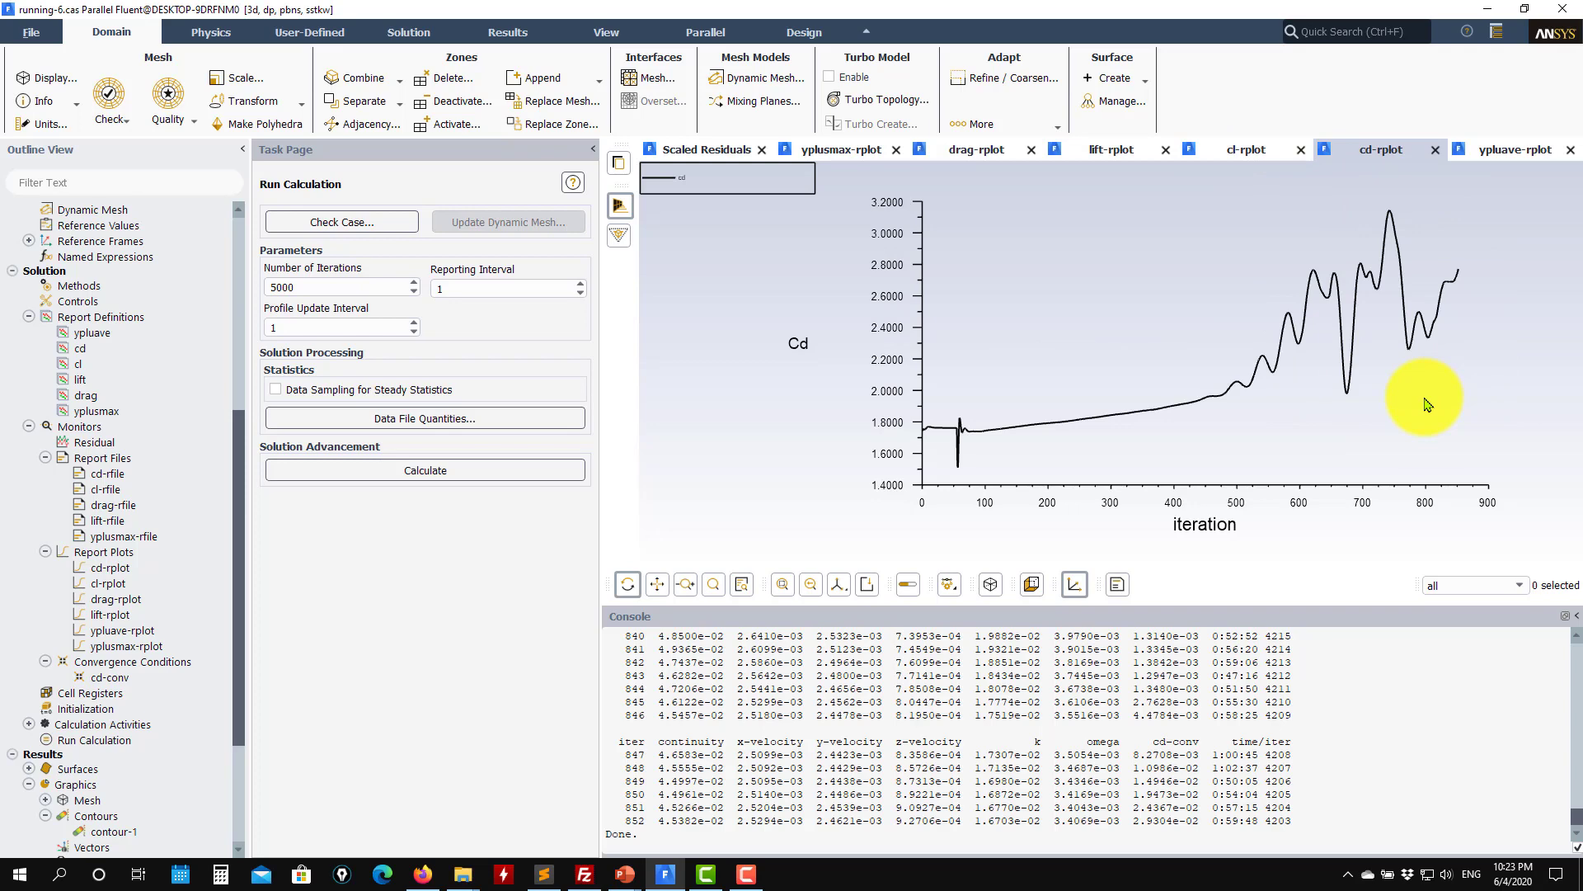
Refresh contour-1 with the computed SIMPLE solution and inspect the velocity magnitude around the square cylinder.
scroll(197, 748, "down", 3)
double_click(195, 694)
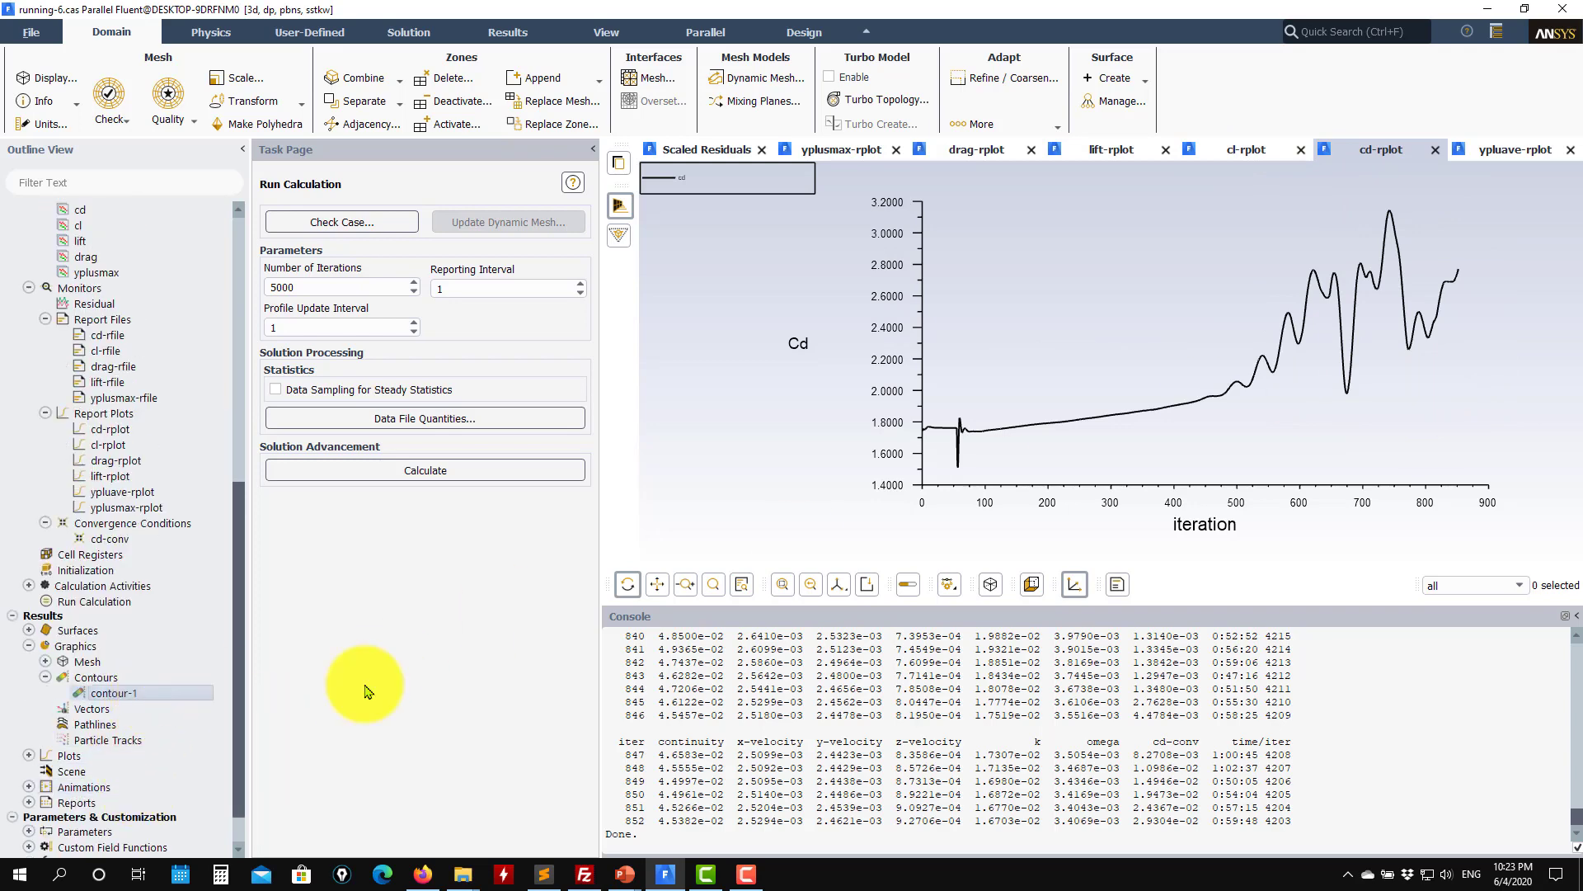
left_click(302, 650)
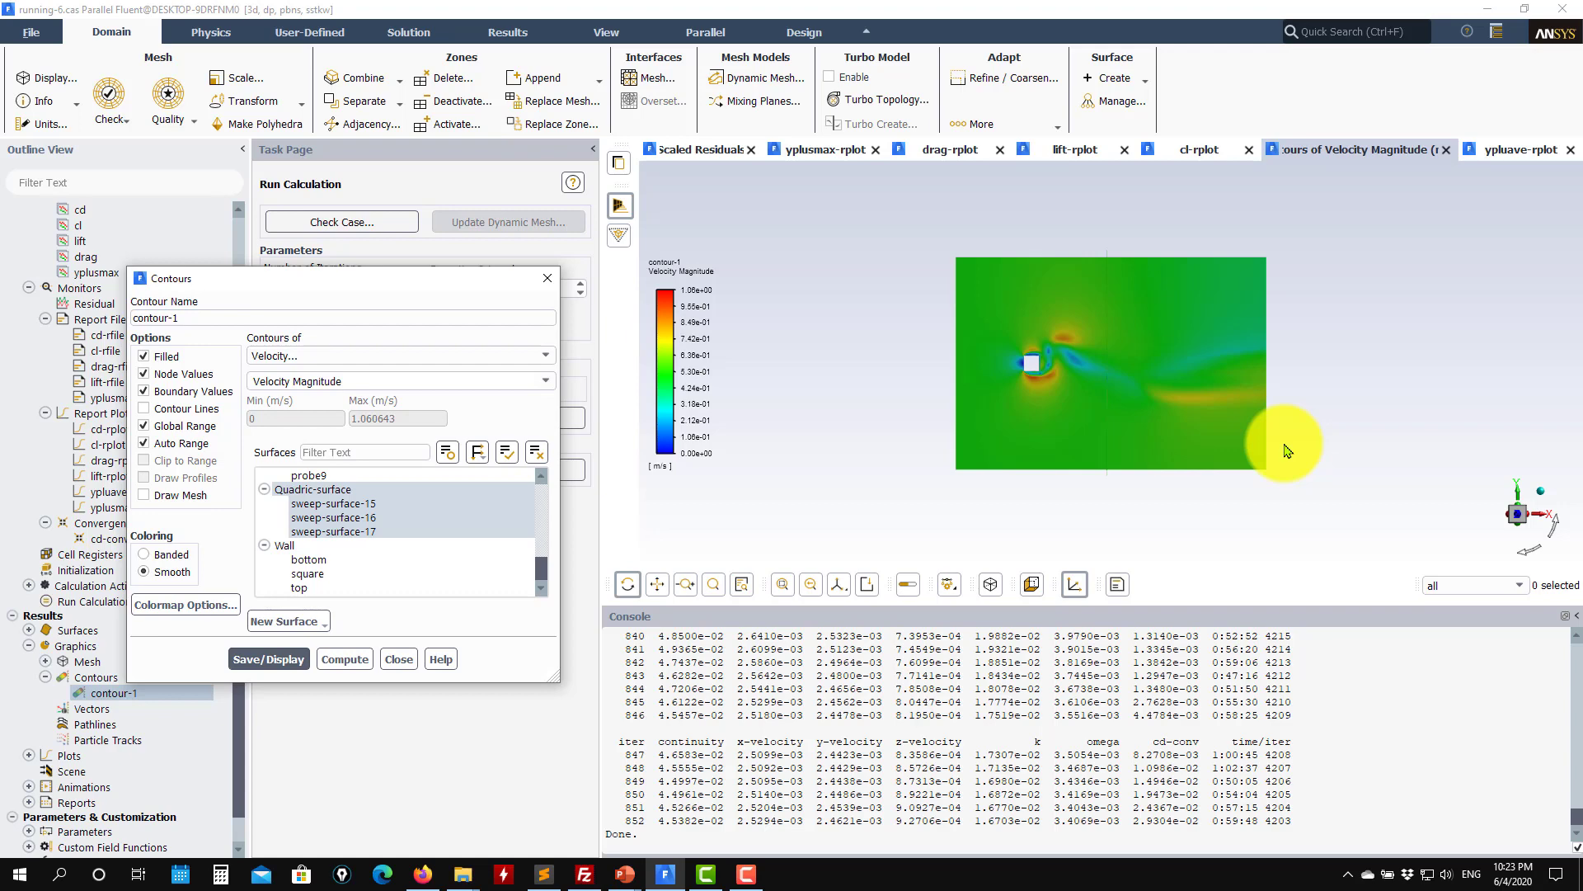
left_click(399, 659)
Write the case and data files under the name simple in the RANS folder.
left_click(30, 33)
mouse_move(32, 79)
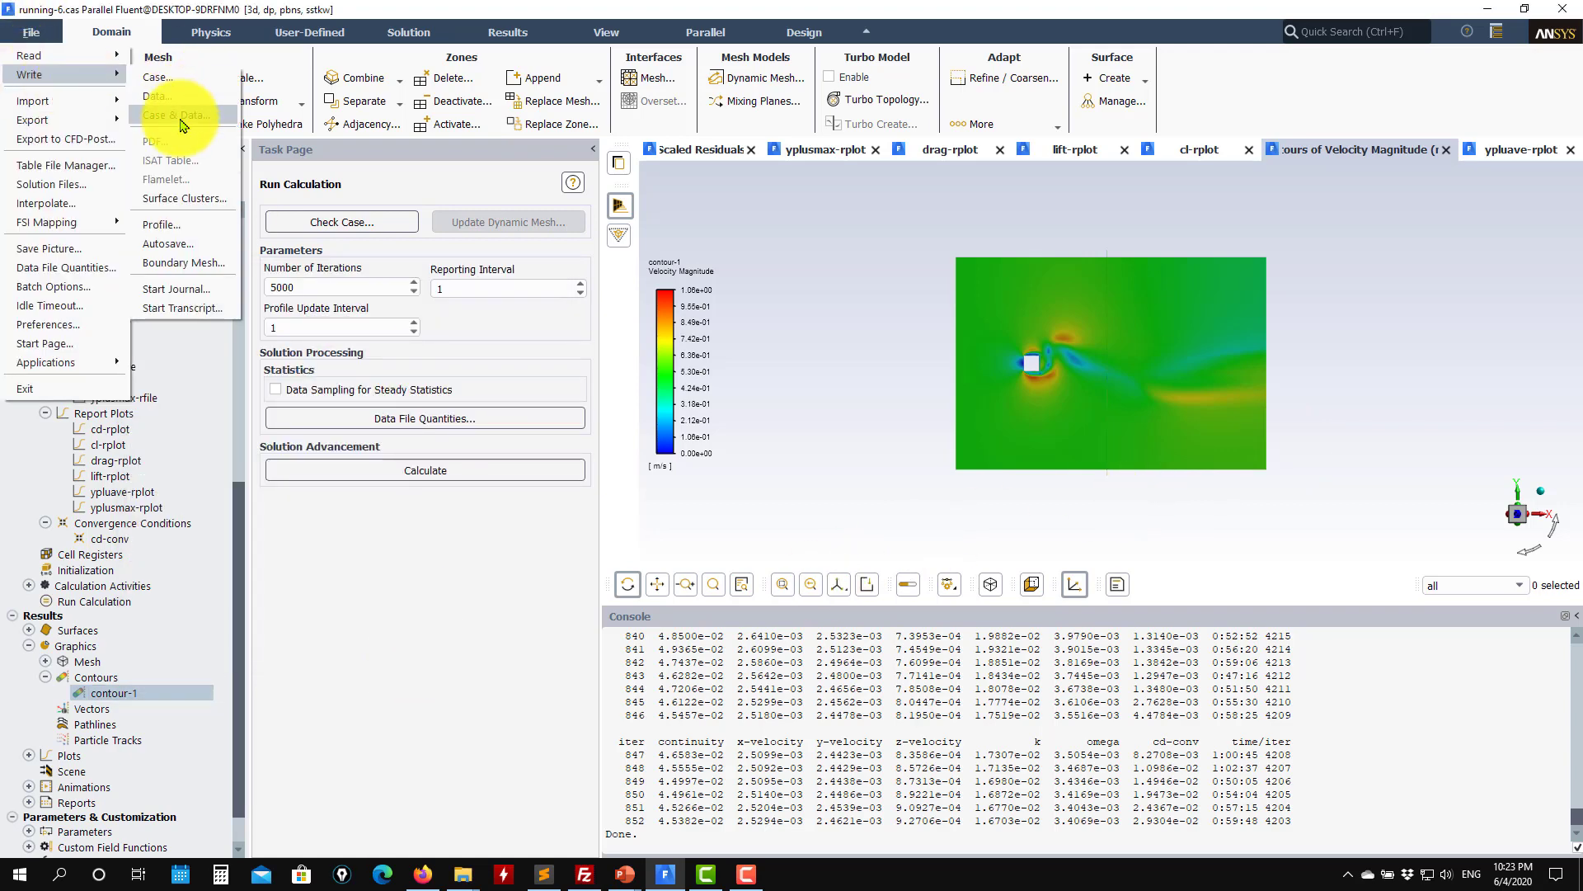
left_click(180, 117)
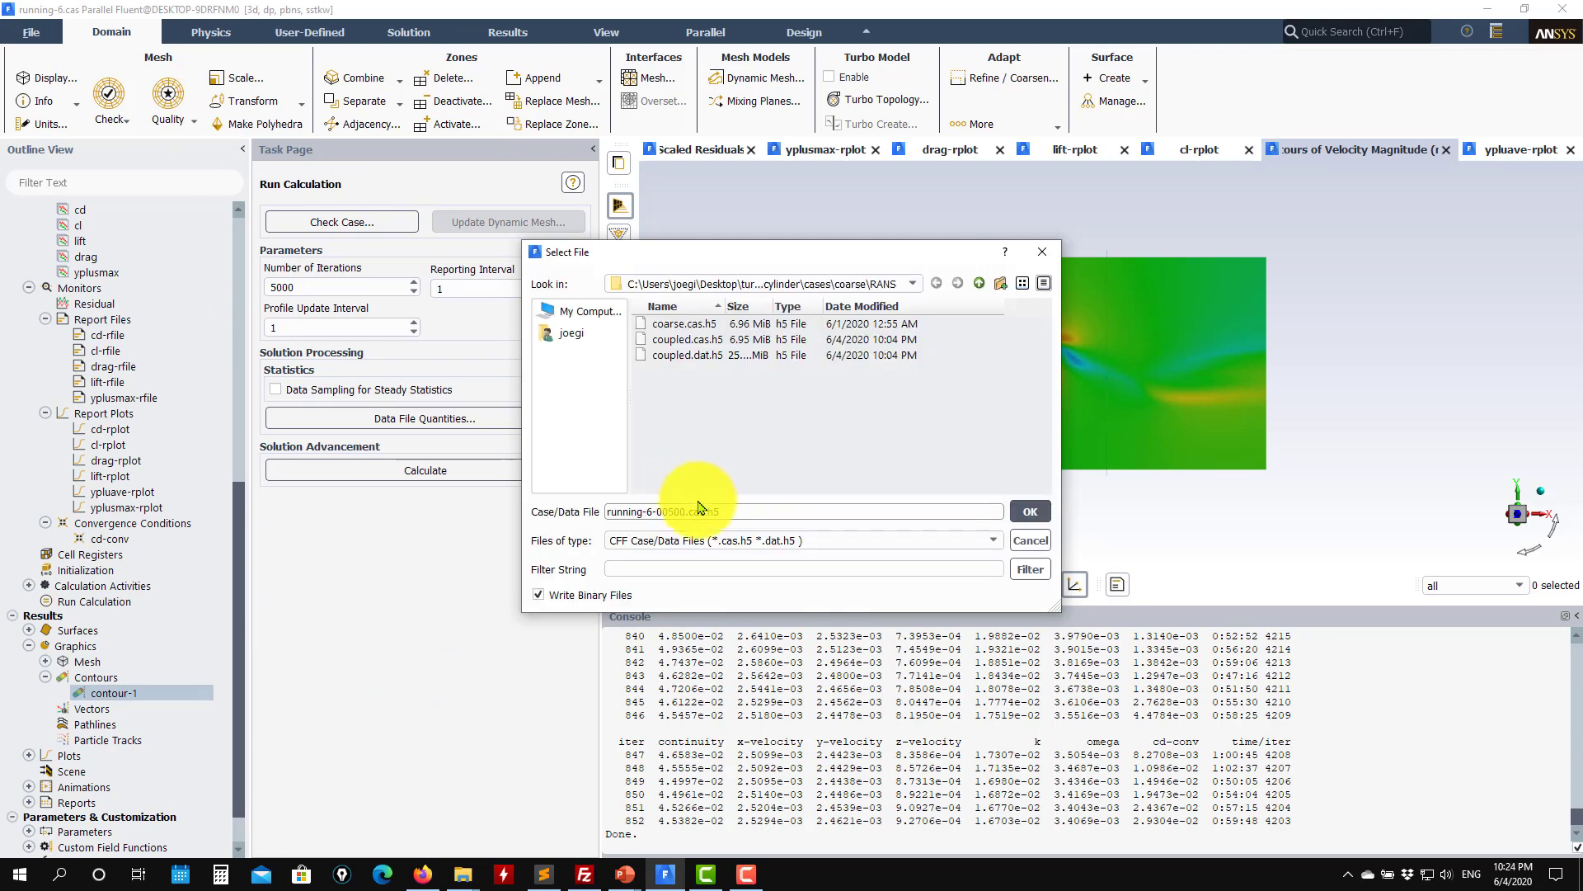
left_click_drag(742, 513, 536, 526)
type("simple")
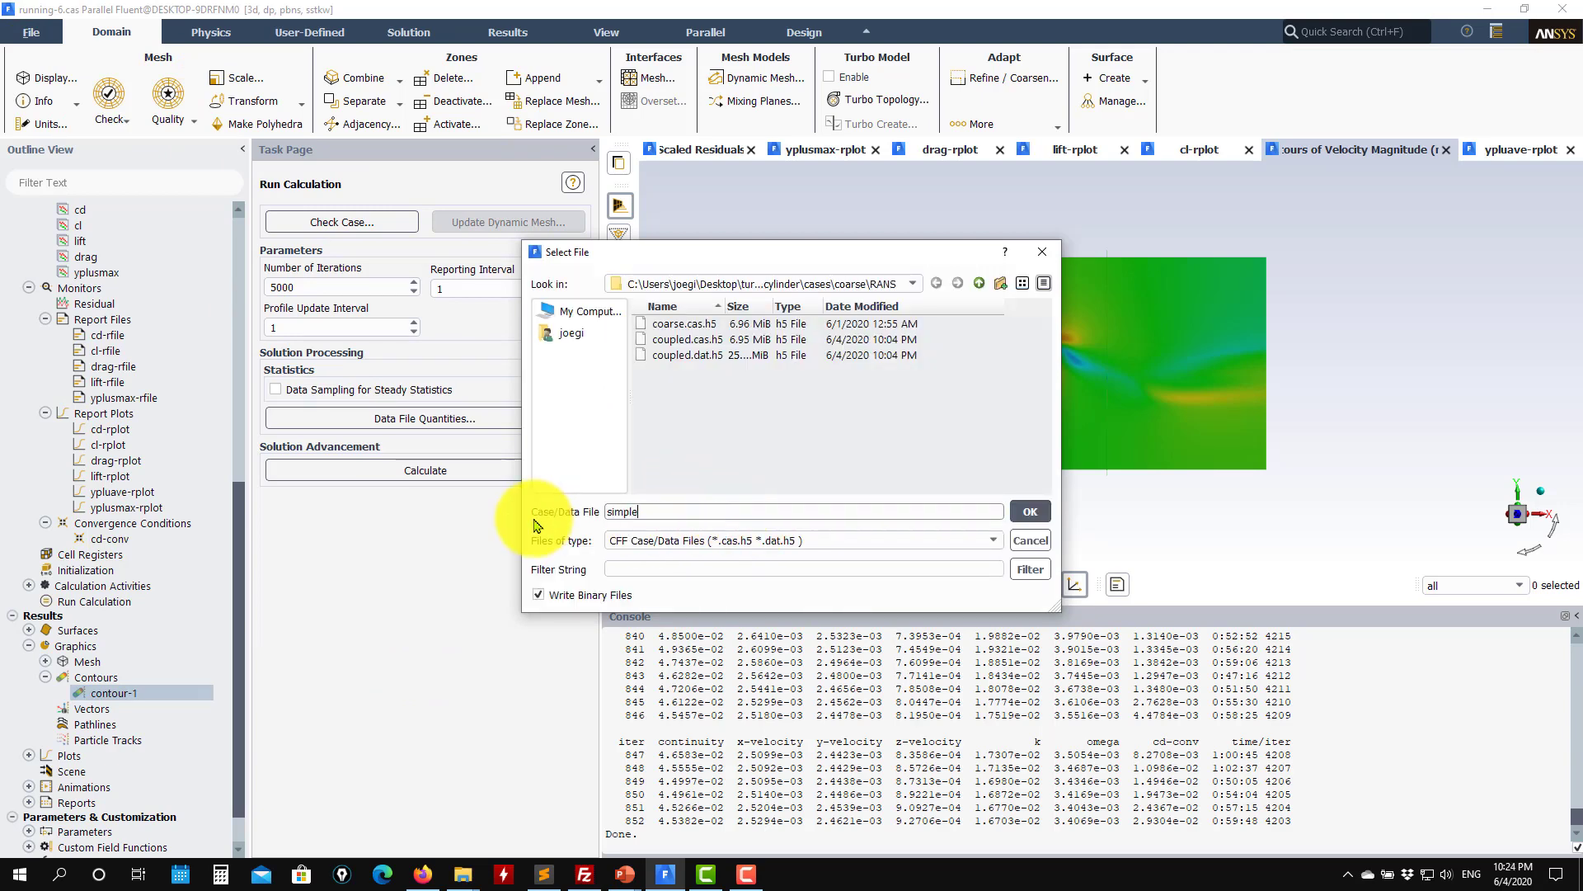
key("Return")
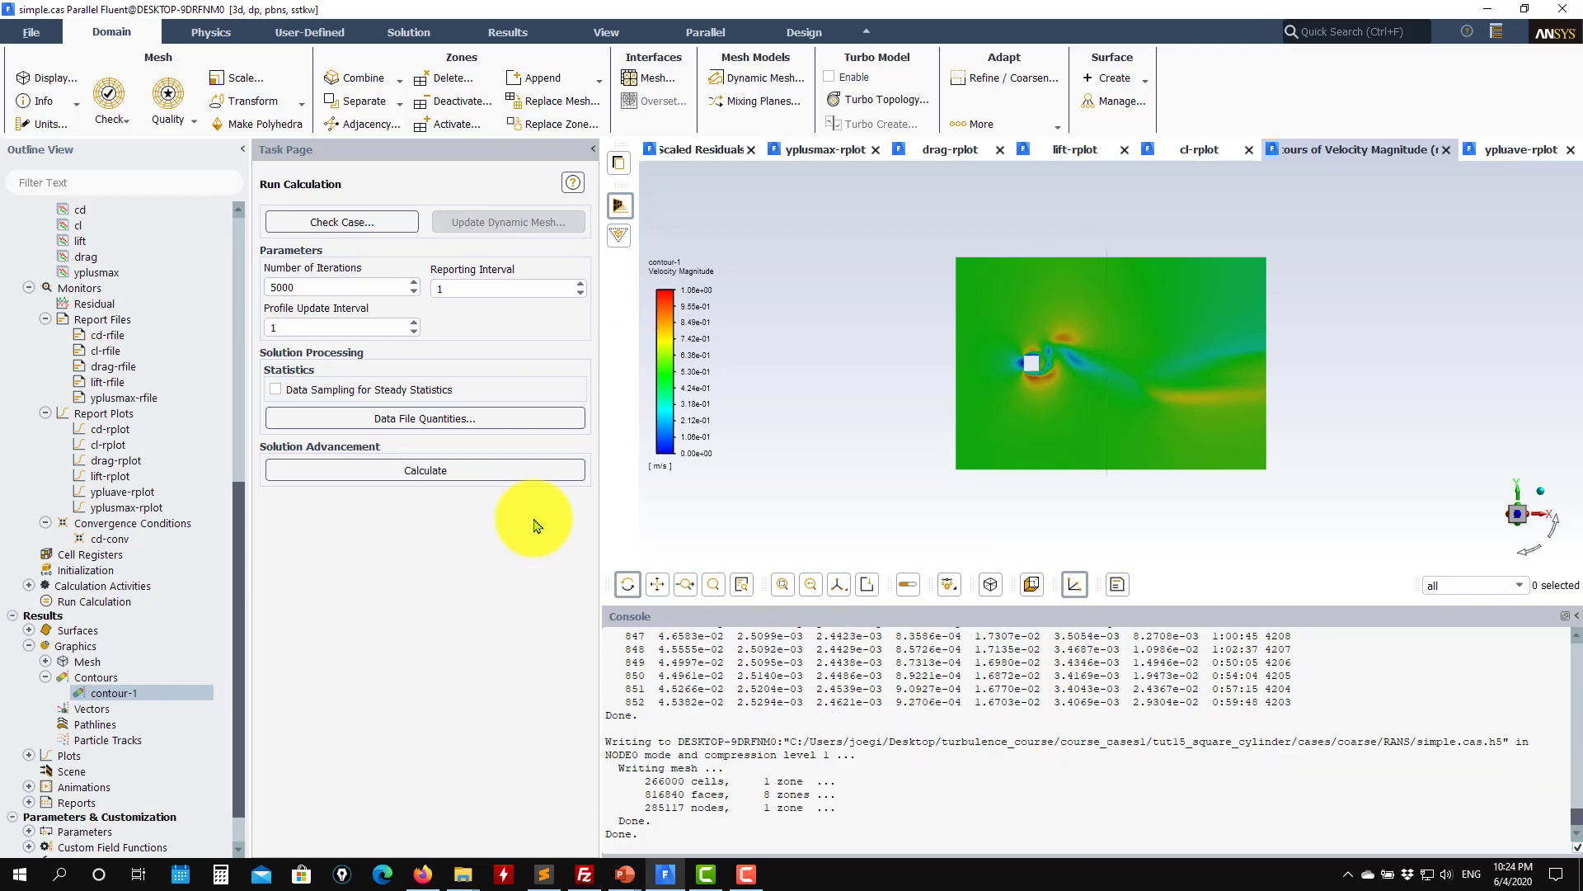
Write all six solution fields of the fluid-1 zone to a binary interpolation file named inter_simple.
left_click(31, 33)
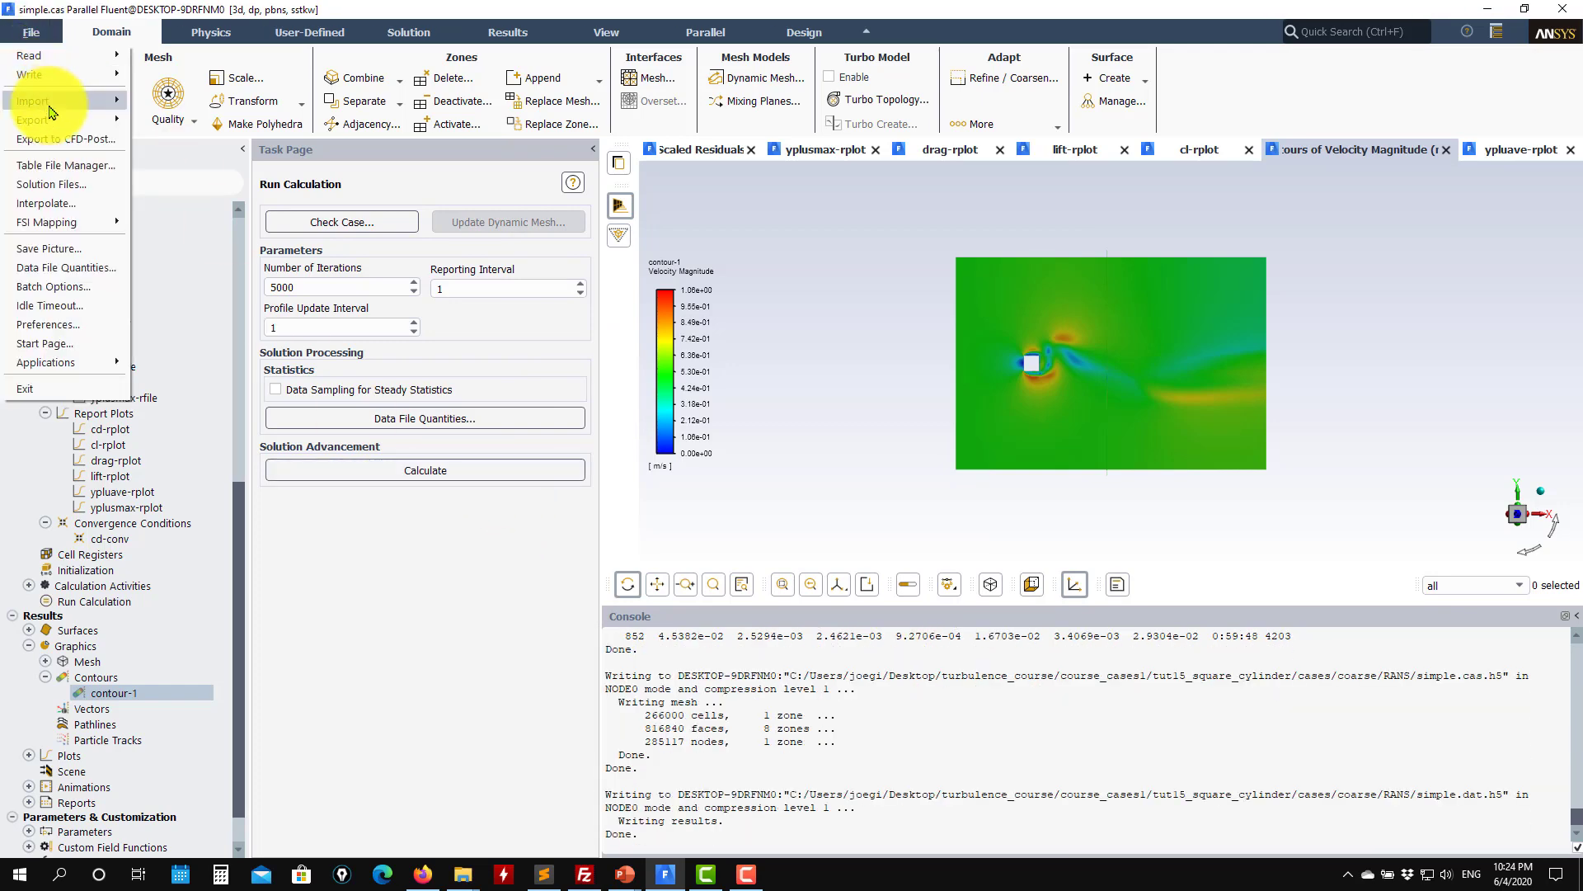
left_click(46, 203)
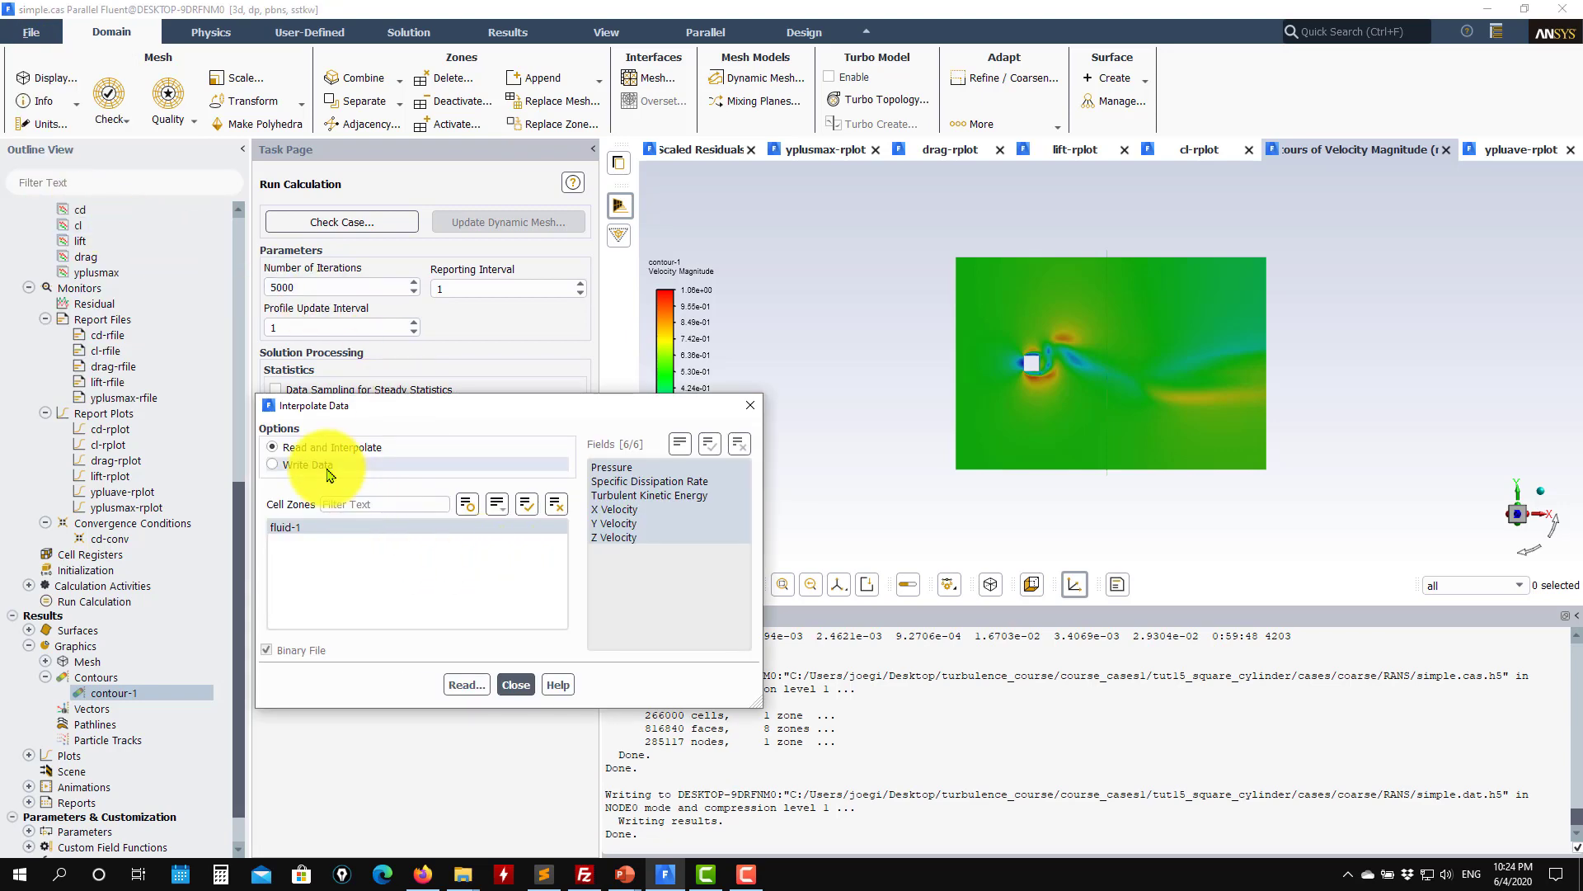
left_click(301, 464)
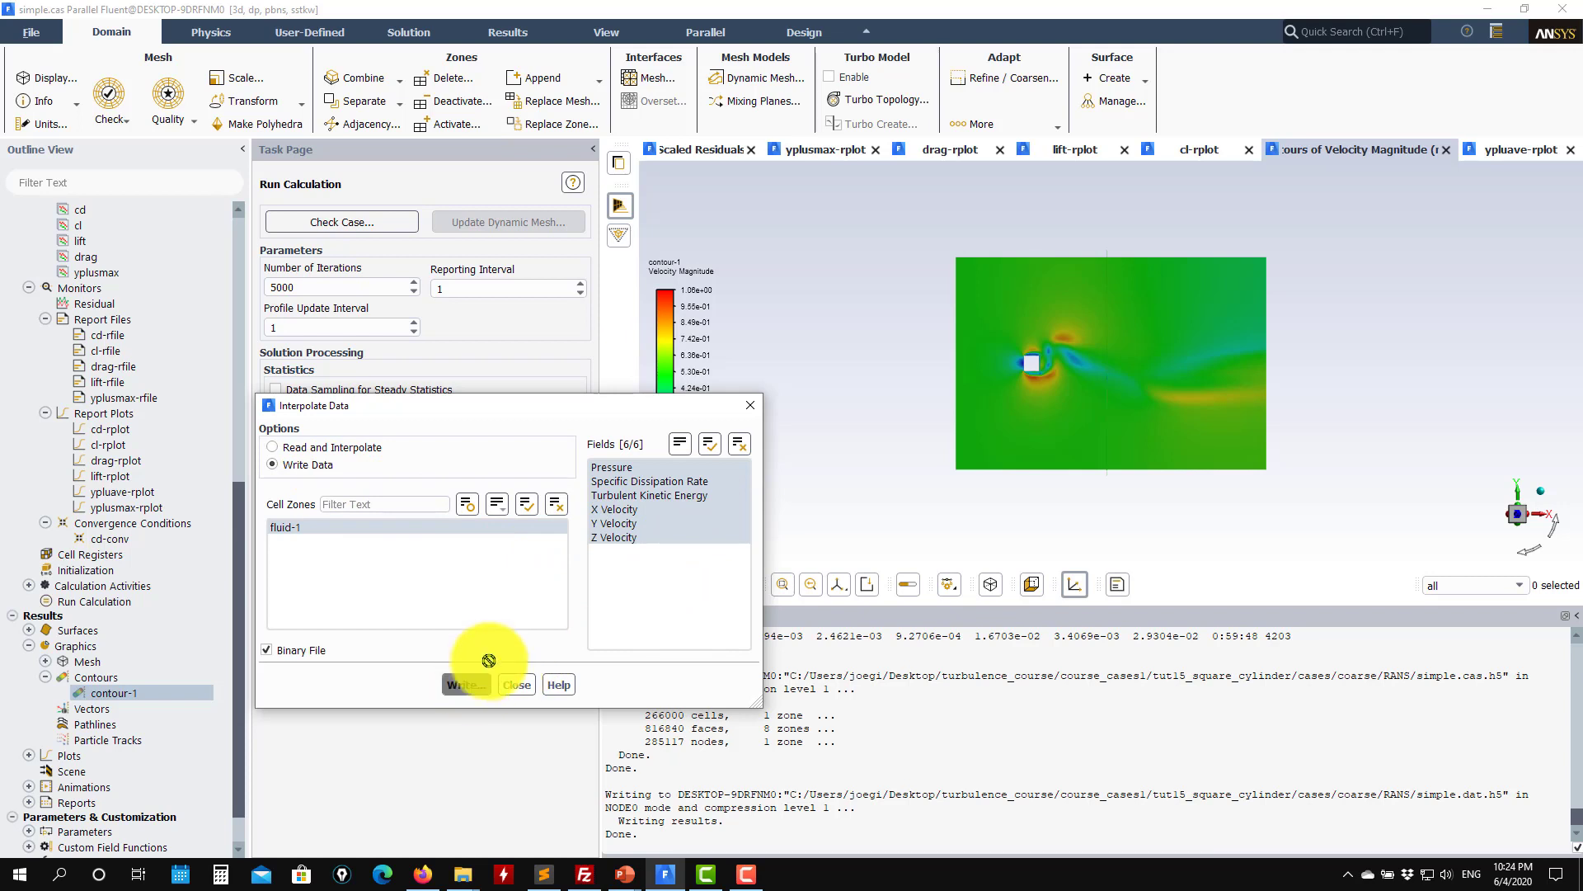
left_click(467, 684)
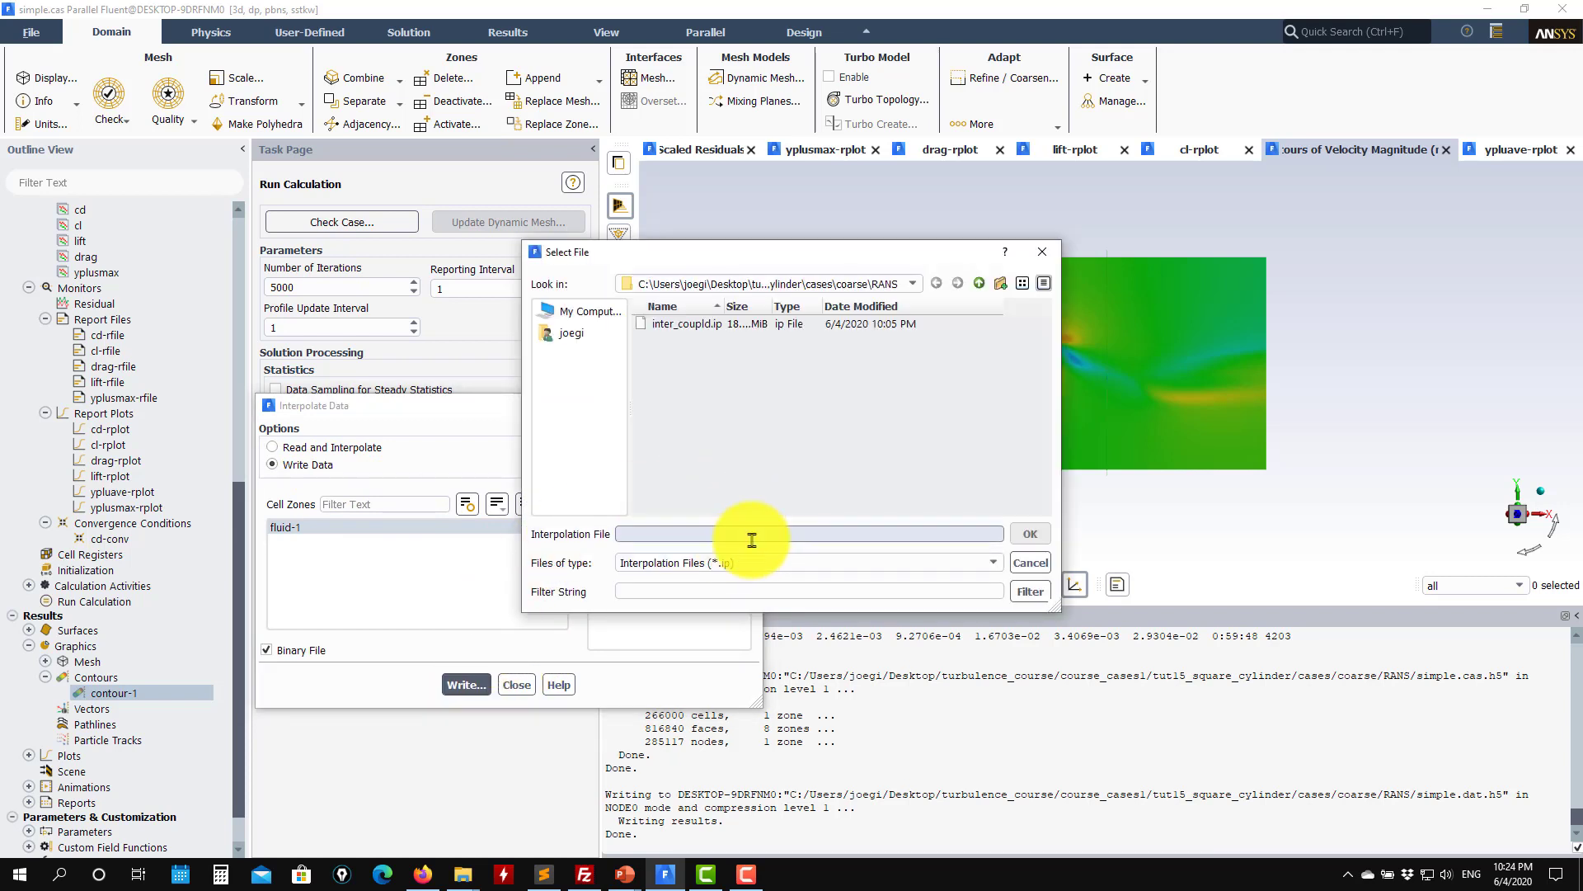
type("inter")
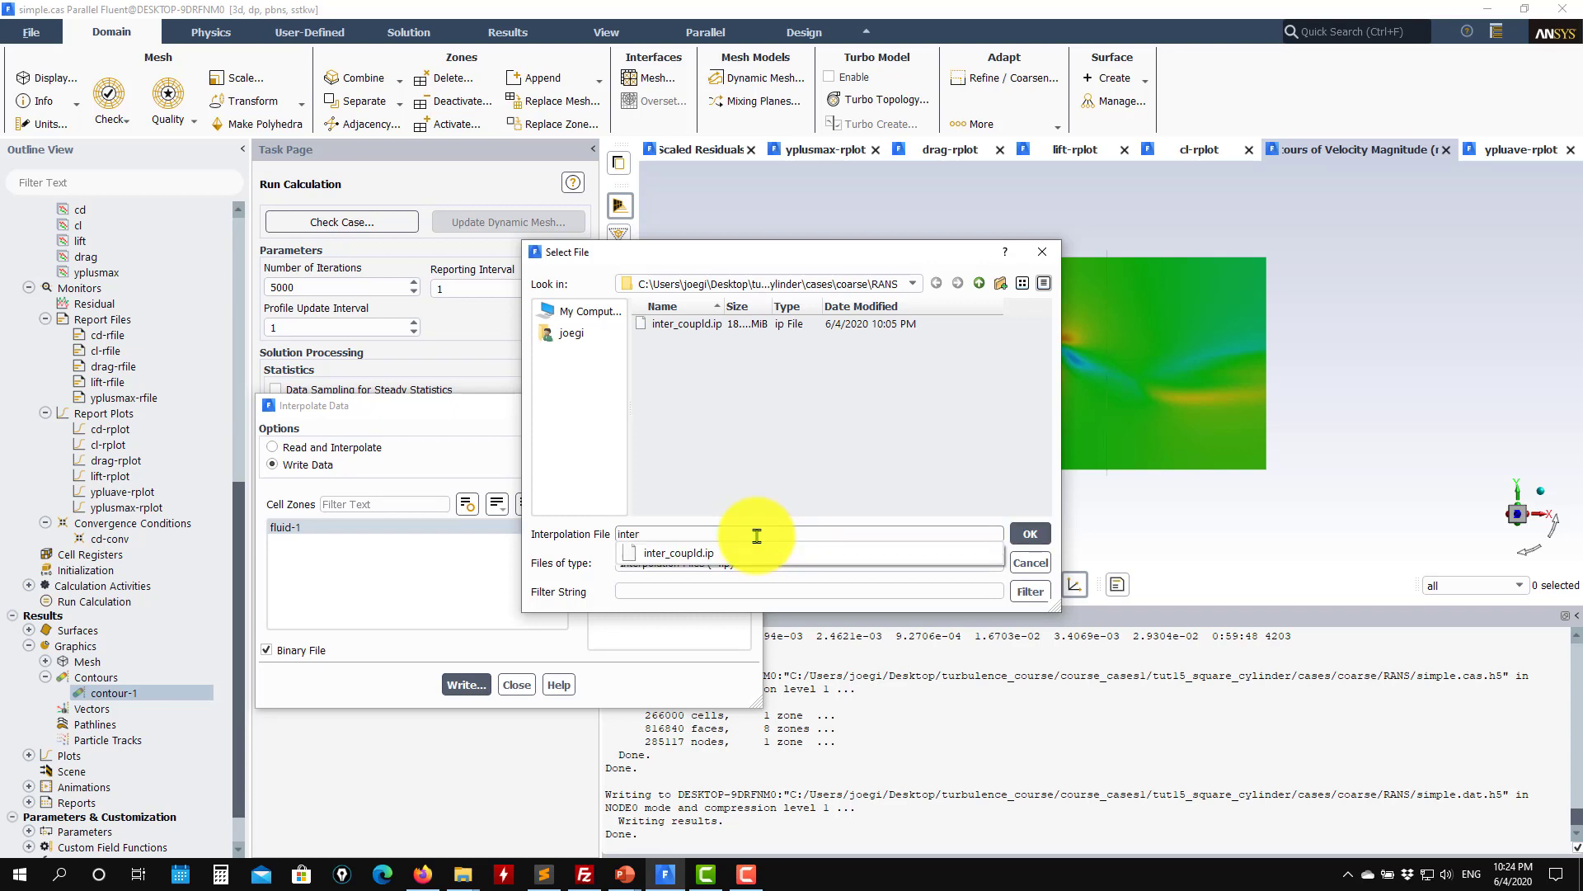
type("_simple")
key("Return")
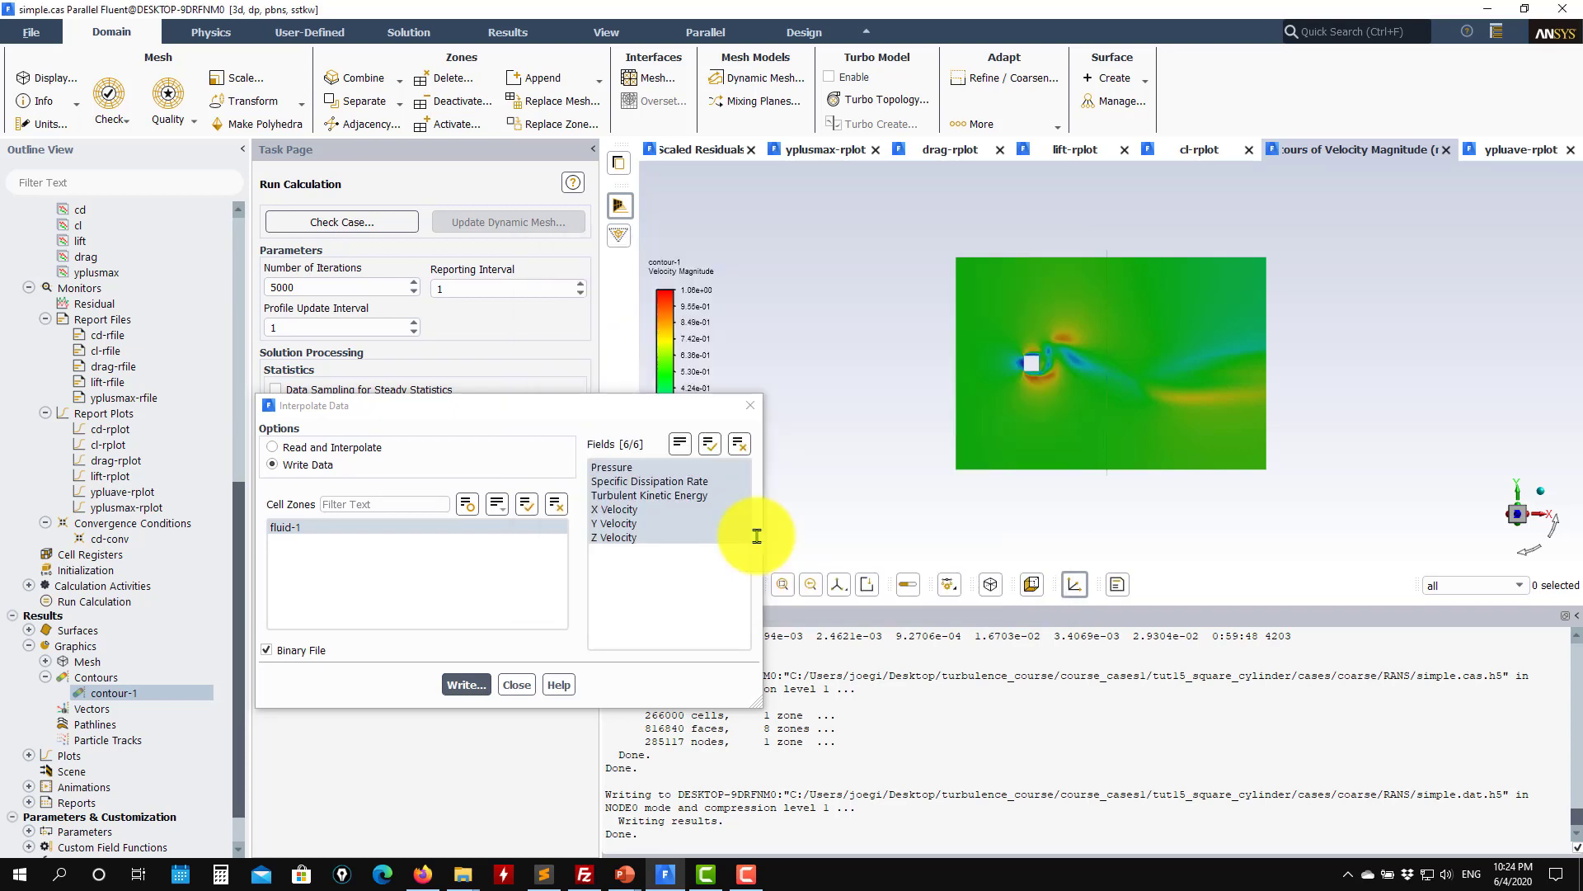
left_click(517, 684)
Switch to the PowerPoint file 8postprocessing.pptx and show slide 8 with the integral length scale formulas.
scroll(215, 701, "down", 1)
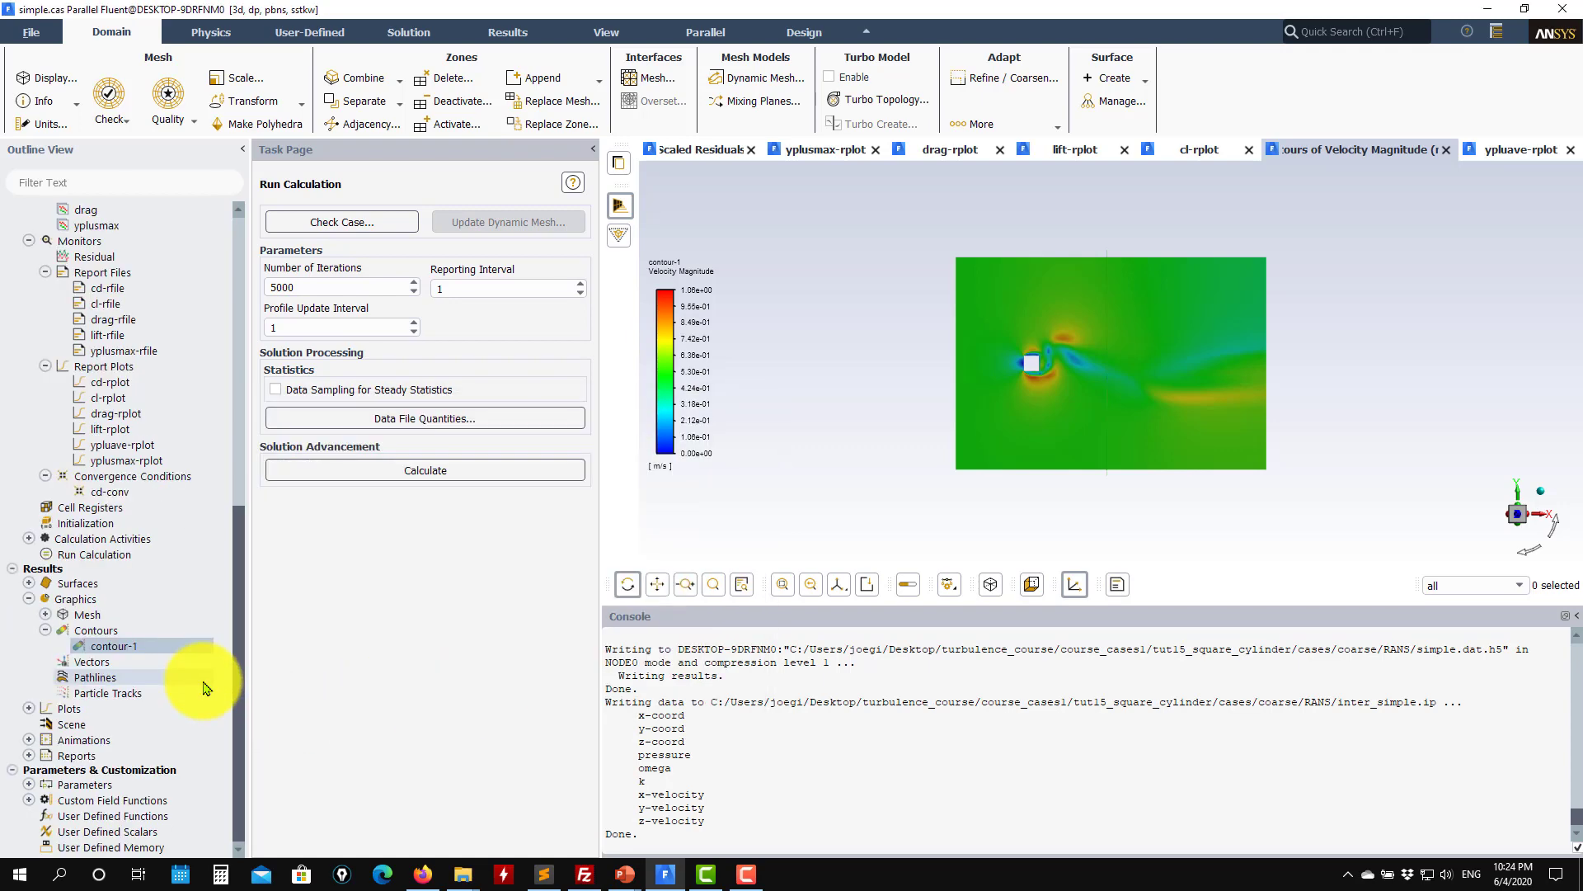
mouse_move(626, 878)
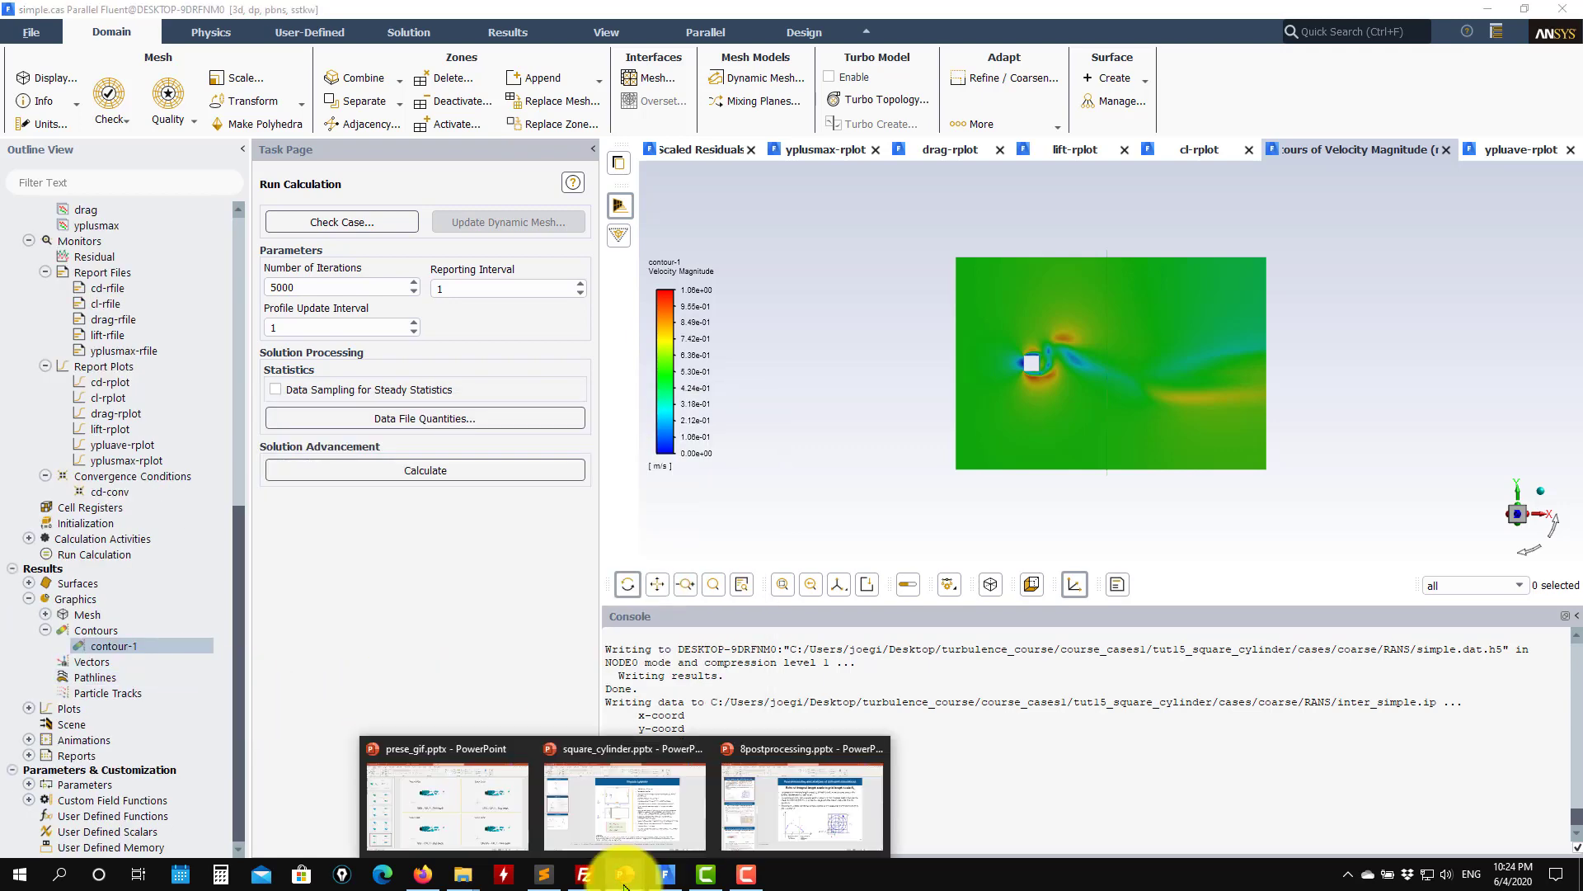
left_click(804, 804)
scroll(219, 553, "up", 5)
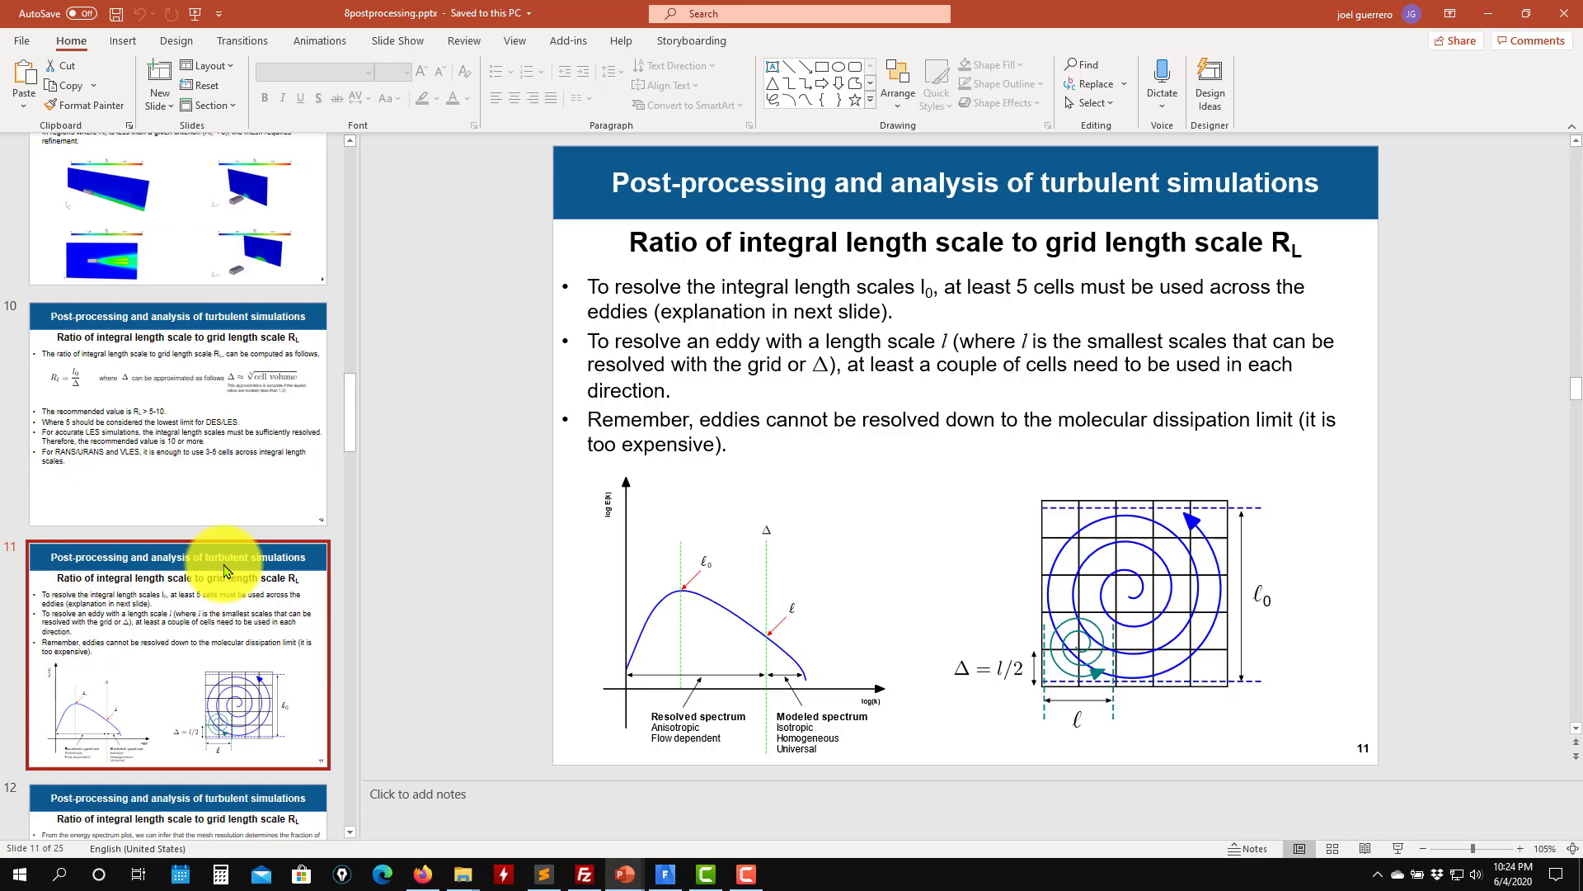
left_click(165, 334)
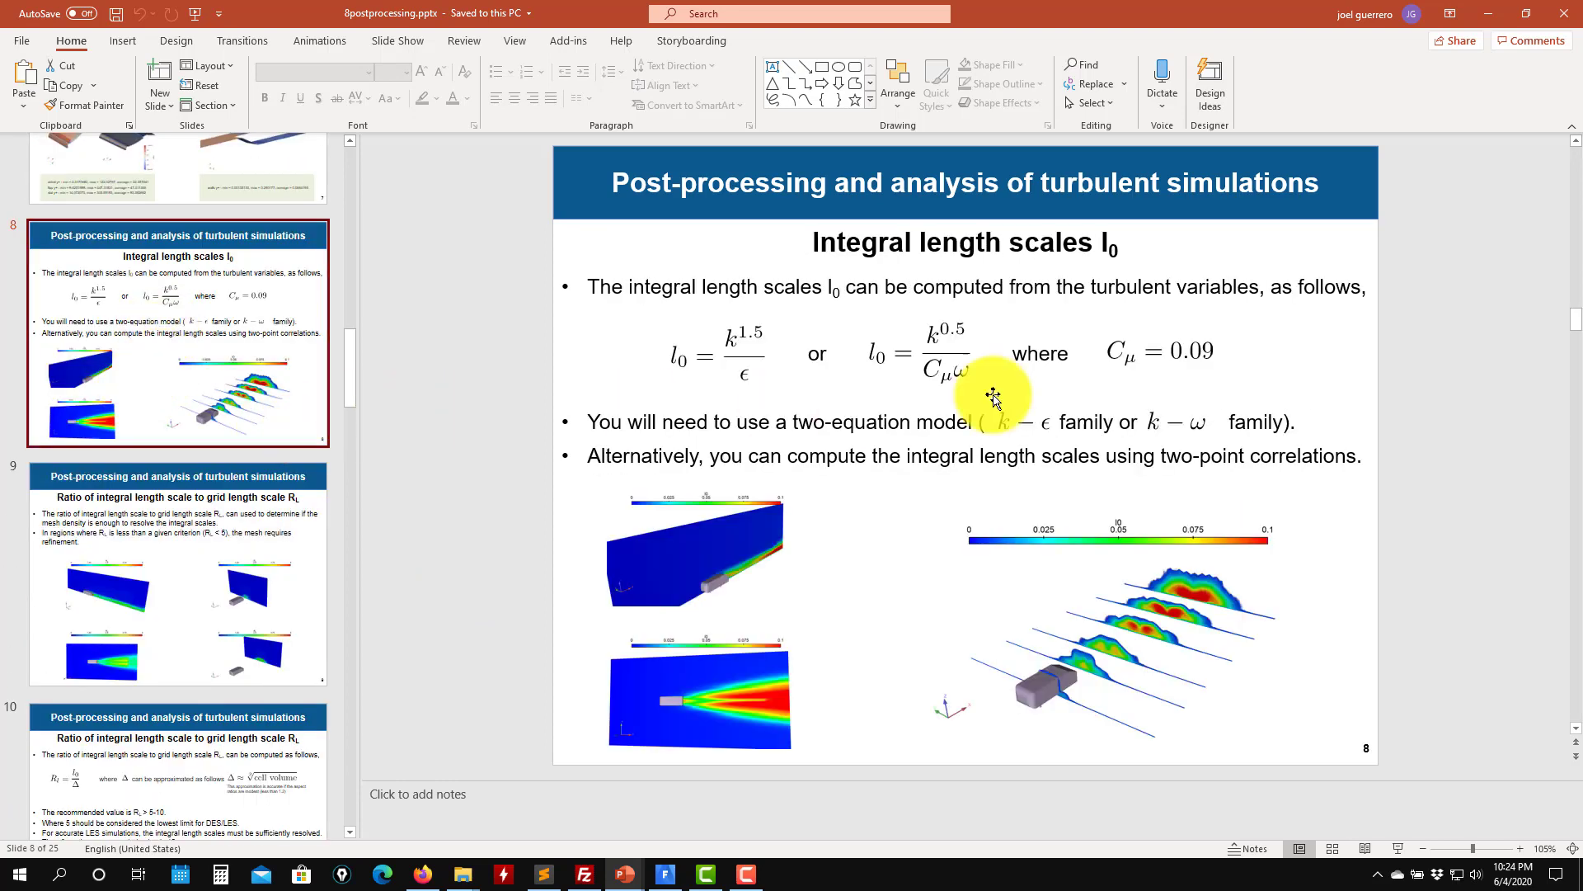
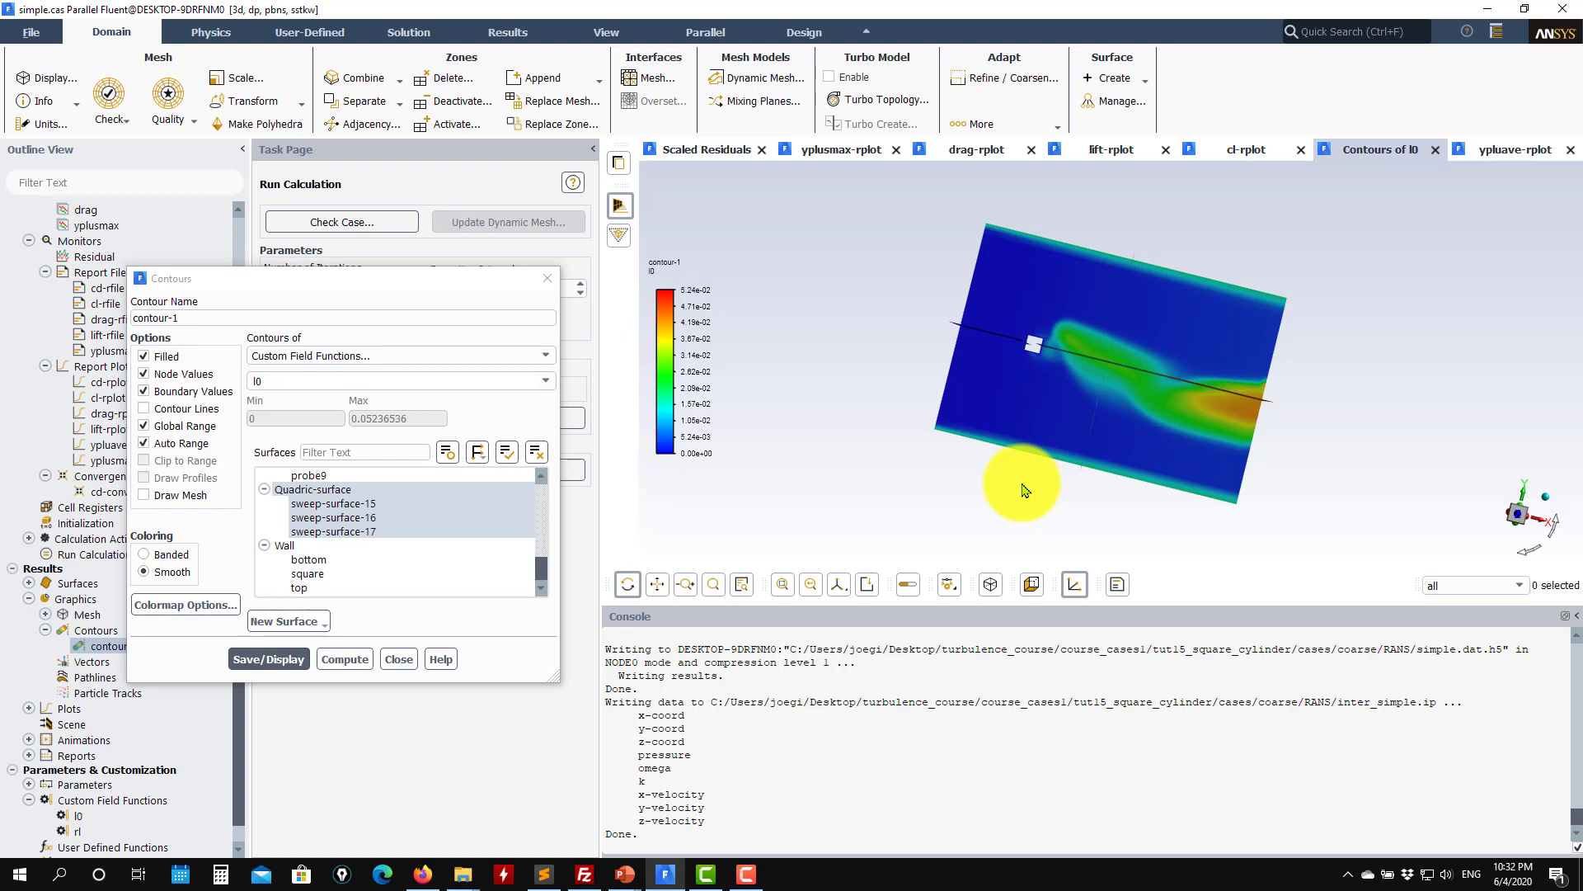
Display contour-1 of the custom field function rl on the three sweep surfaces and inspect it.
left_click(546, 381)
left_click(310, 411)
left_click(267, 659)
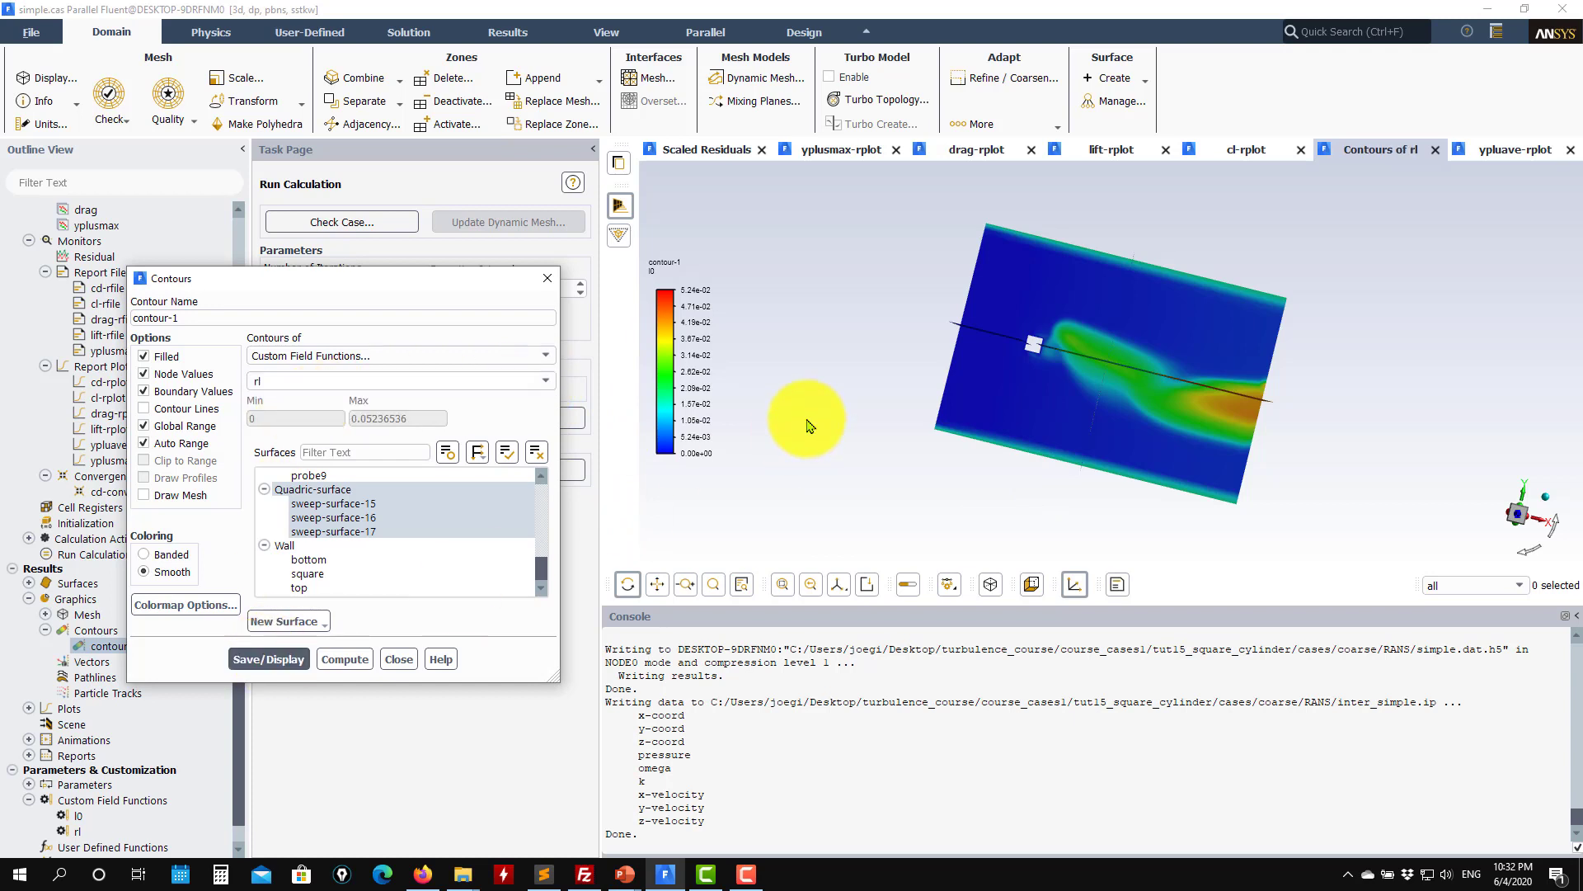
left_click_drag(1025, 294, 947, 339)
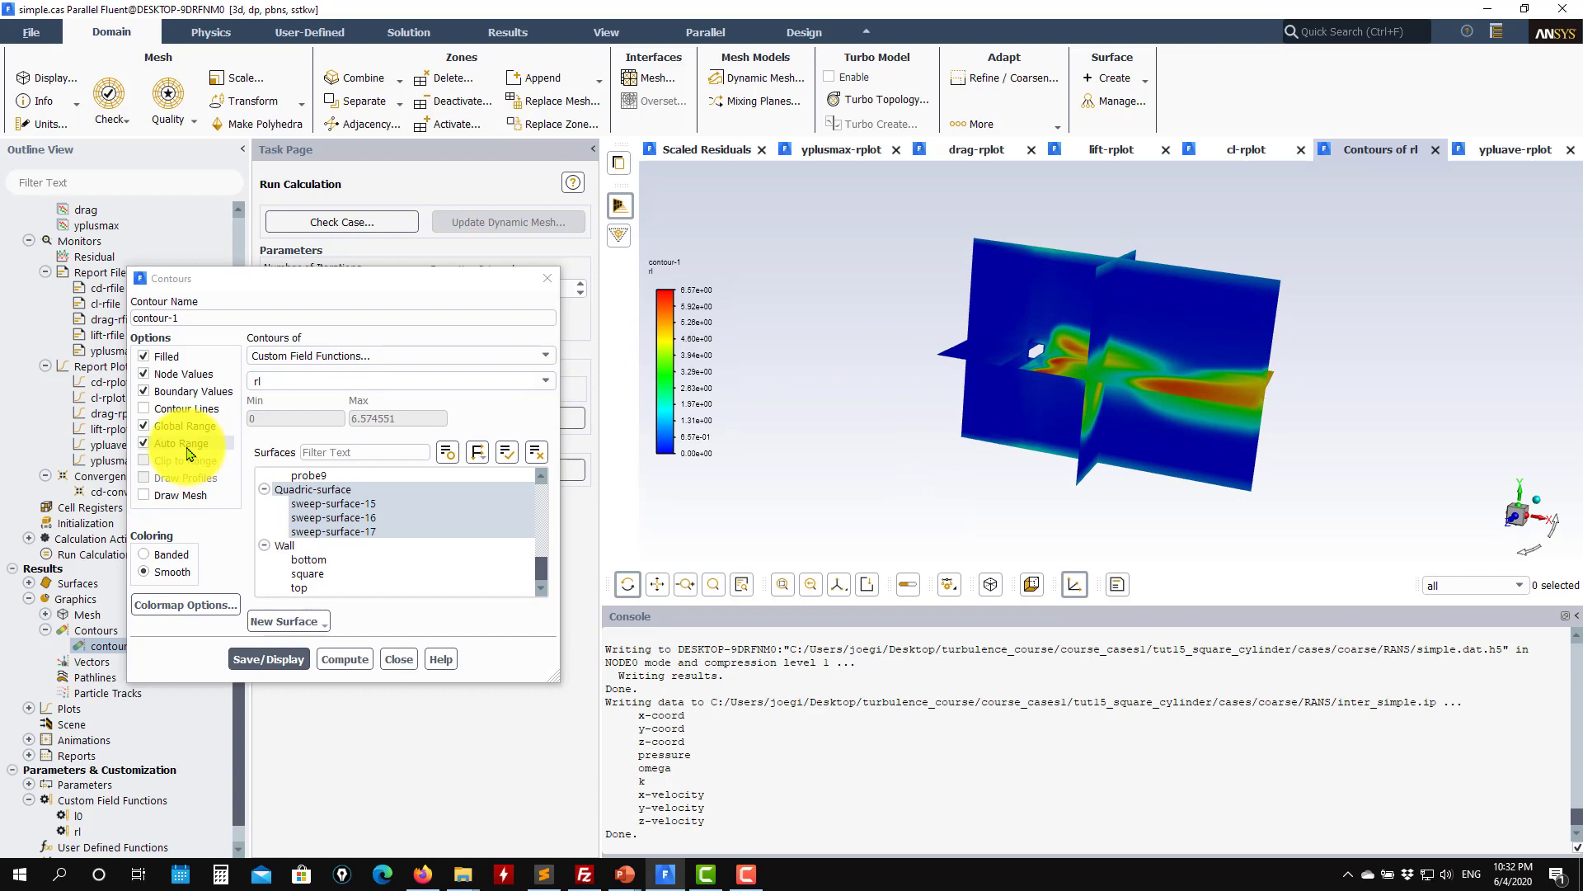
Turn off auto range for contour-1, set the maximum to 5, redisplay the rl contours and inspect the clipped regions.
left_click(188, 450)
double_click(388, 418)
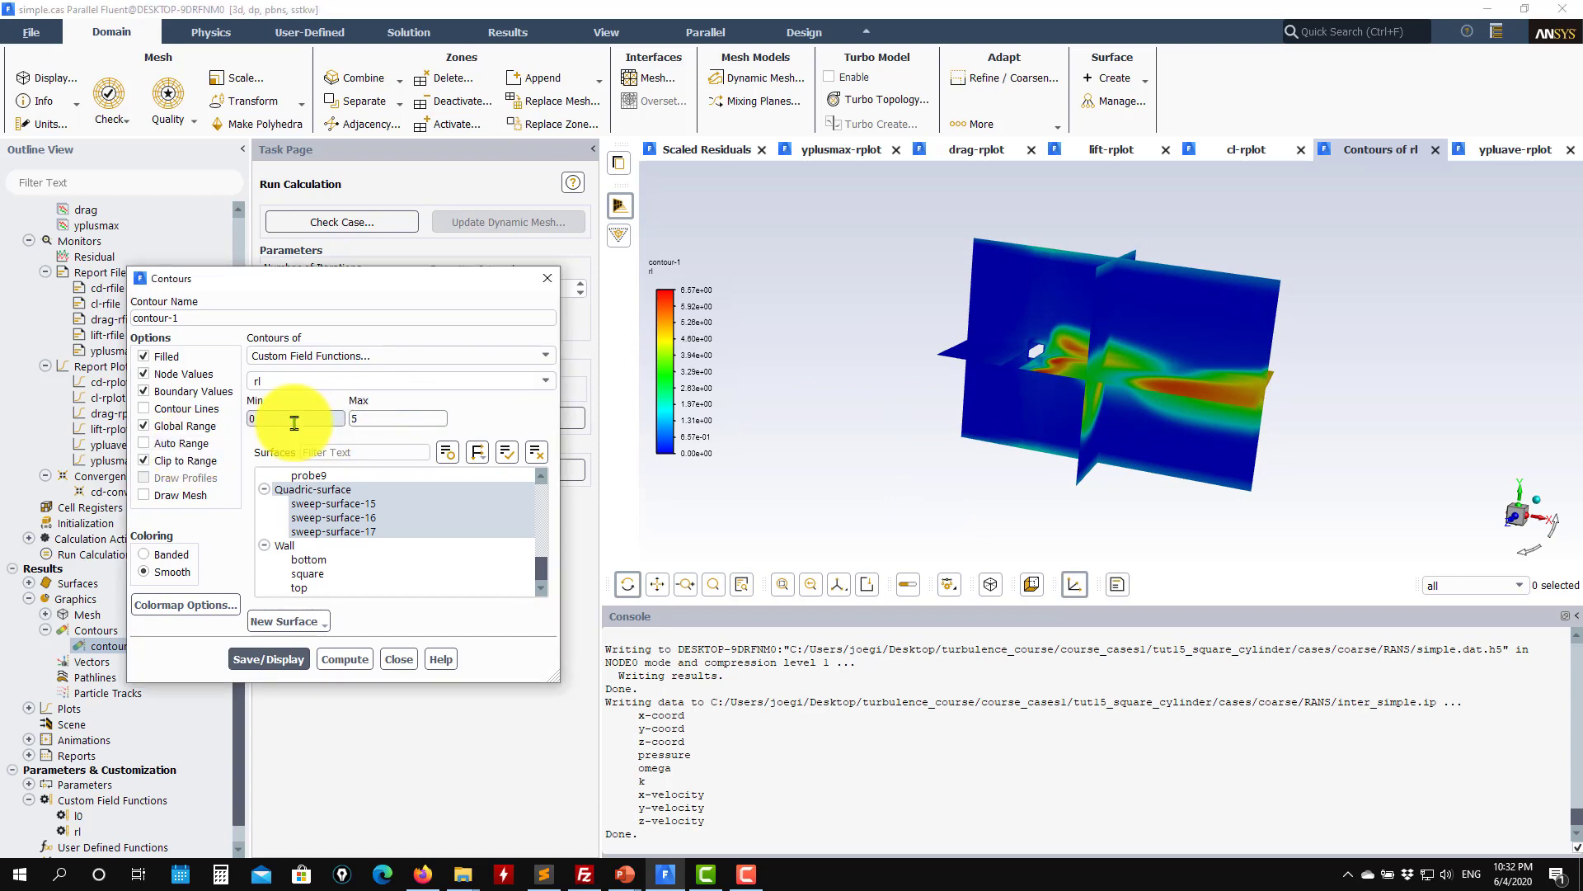
left_click(268, 659)
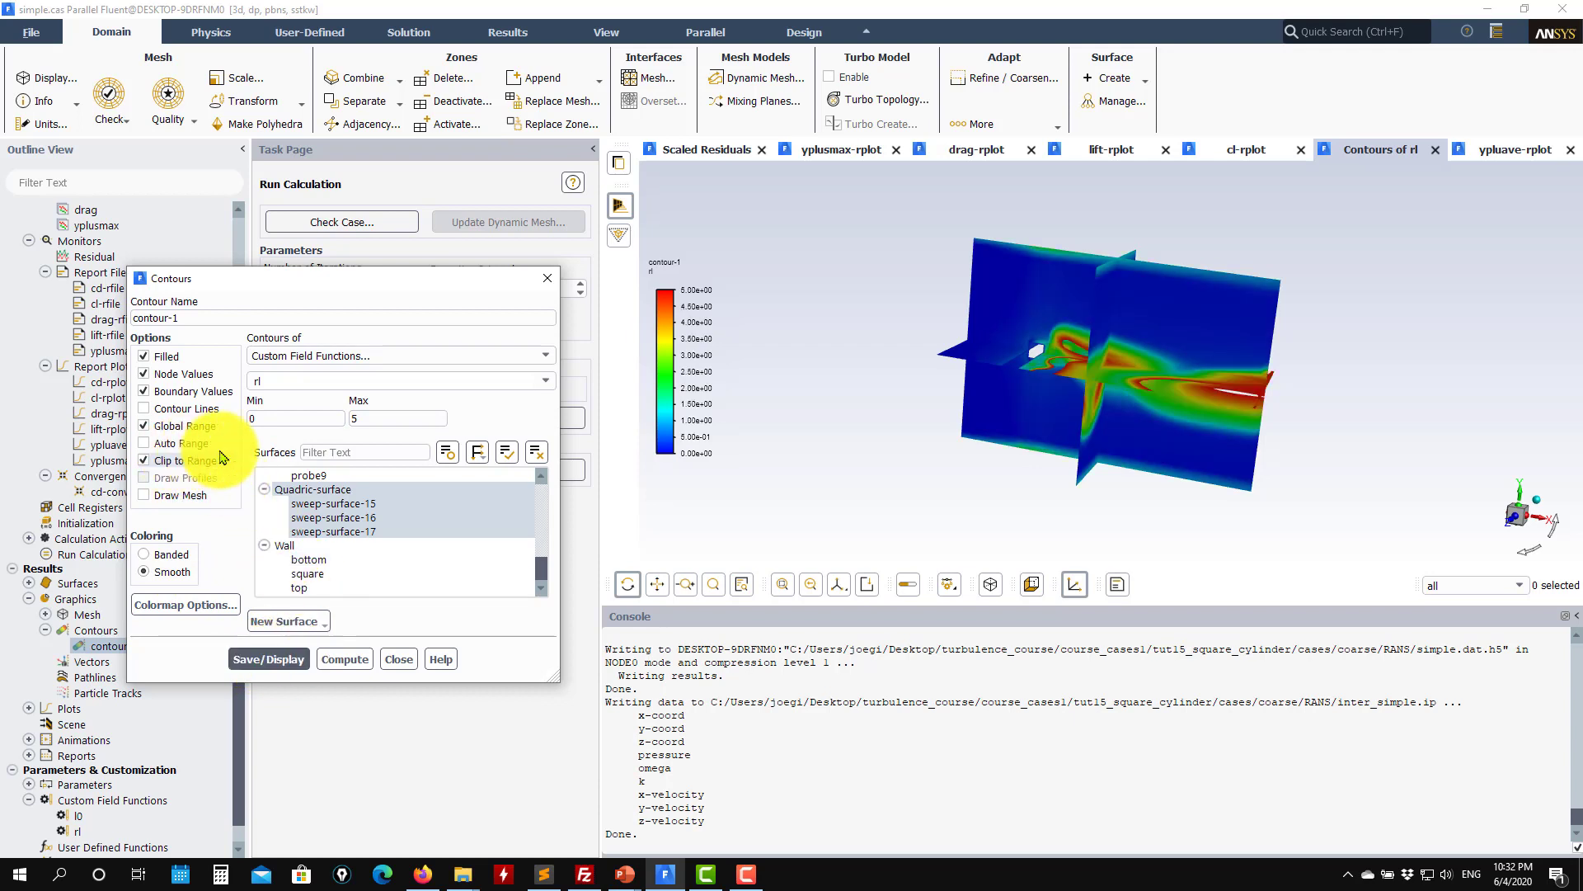
double_click(368, 421)
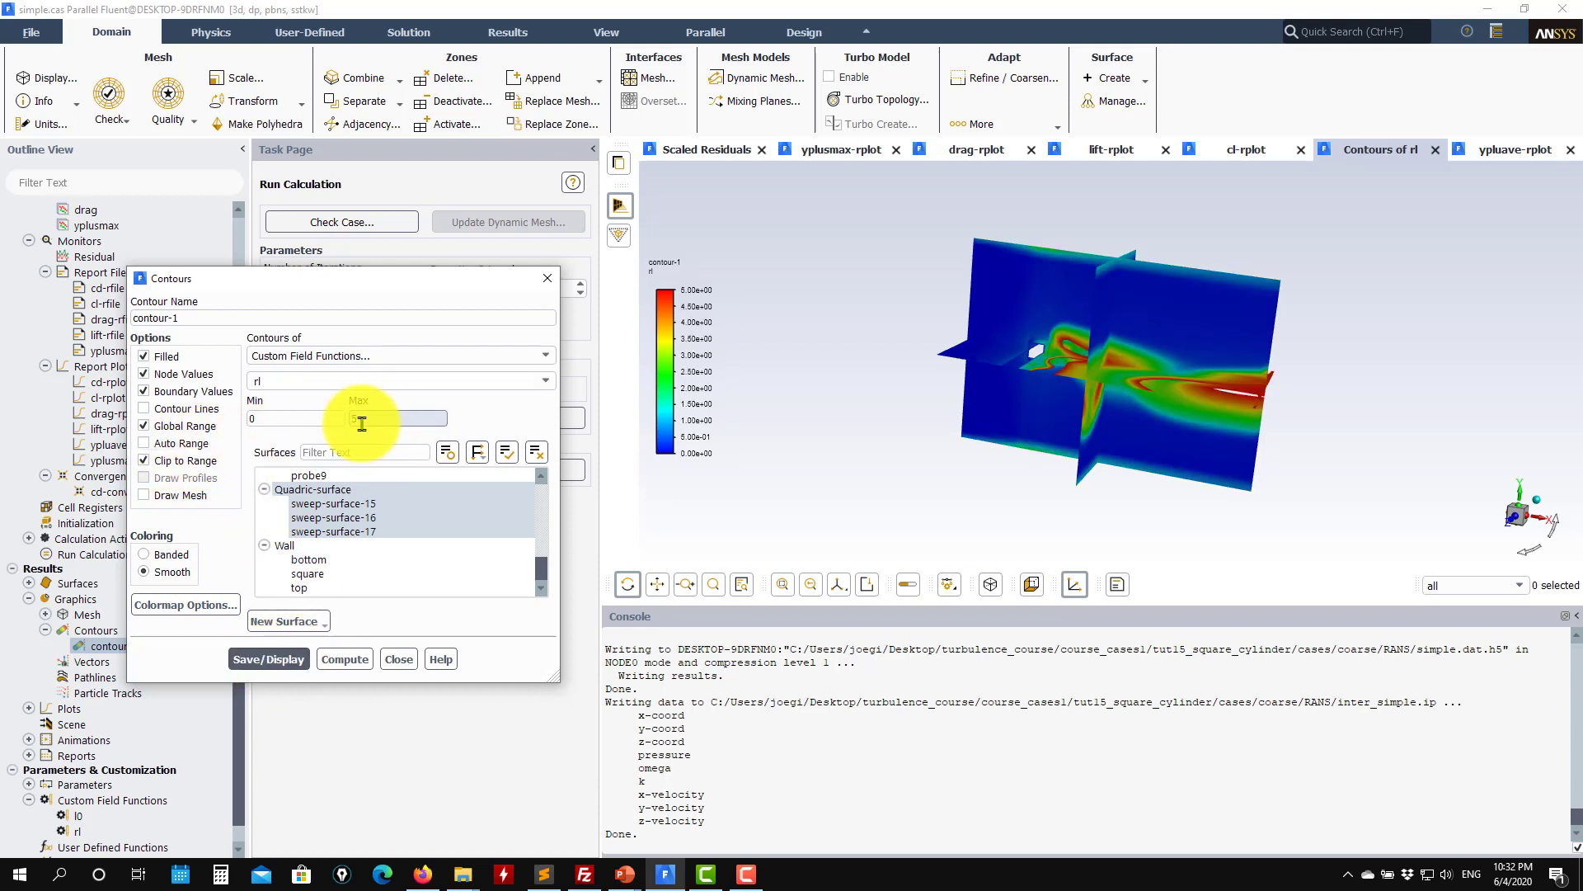
left_click_drag(778, 413, 1047, 322)
left_click_drag(1020, 463, 1347, 399)
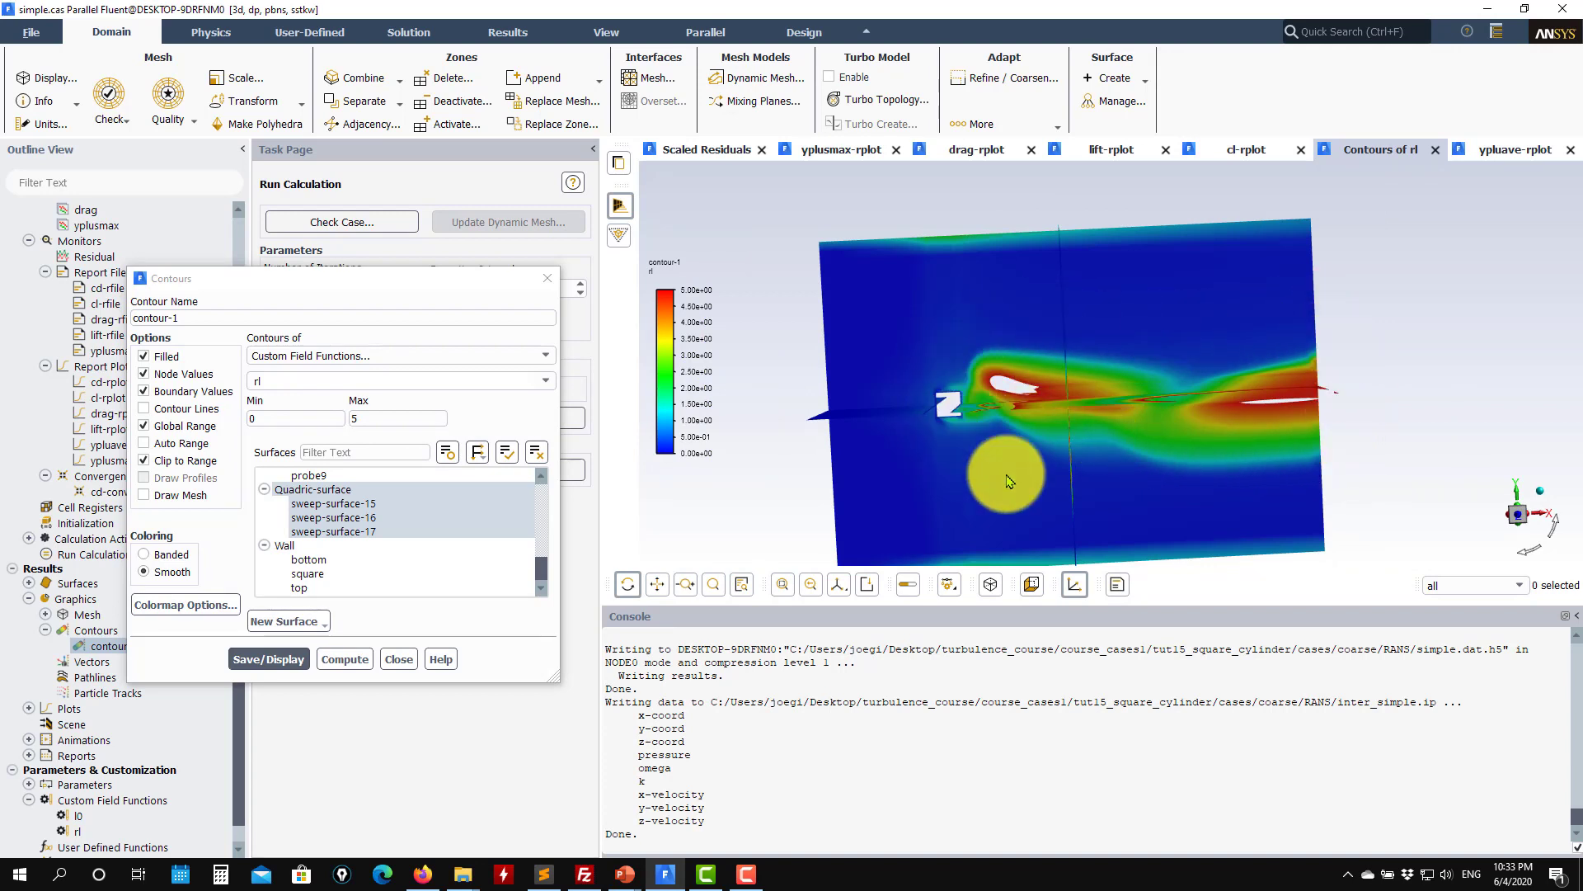
left_click_drag(1011, 371, 555, 519)
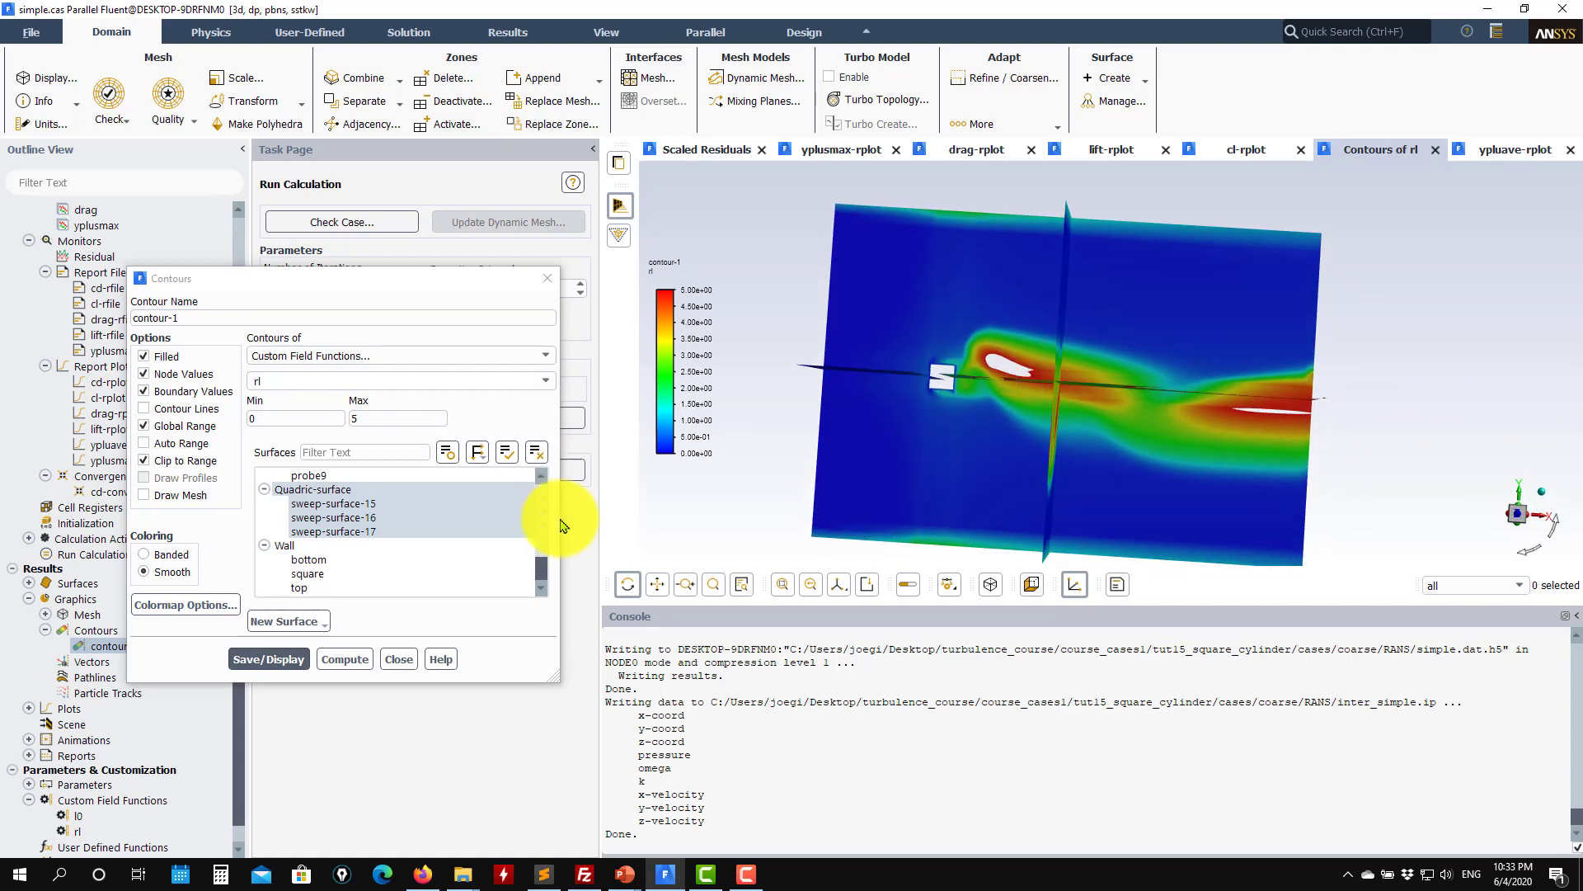
Enable mesh drawing for contour-1, display the mesh and redraw the rl contours with it.
left_click(193, 496)
left_click(419, 640)
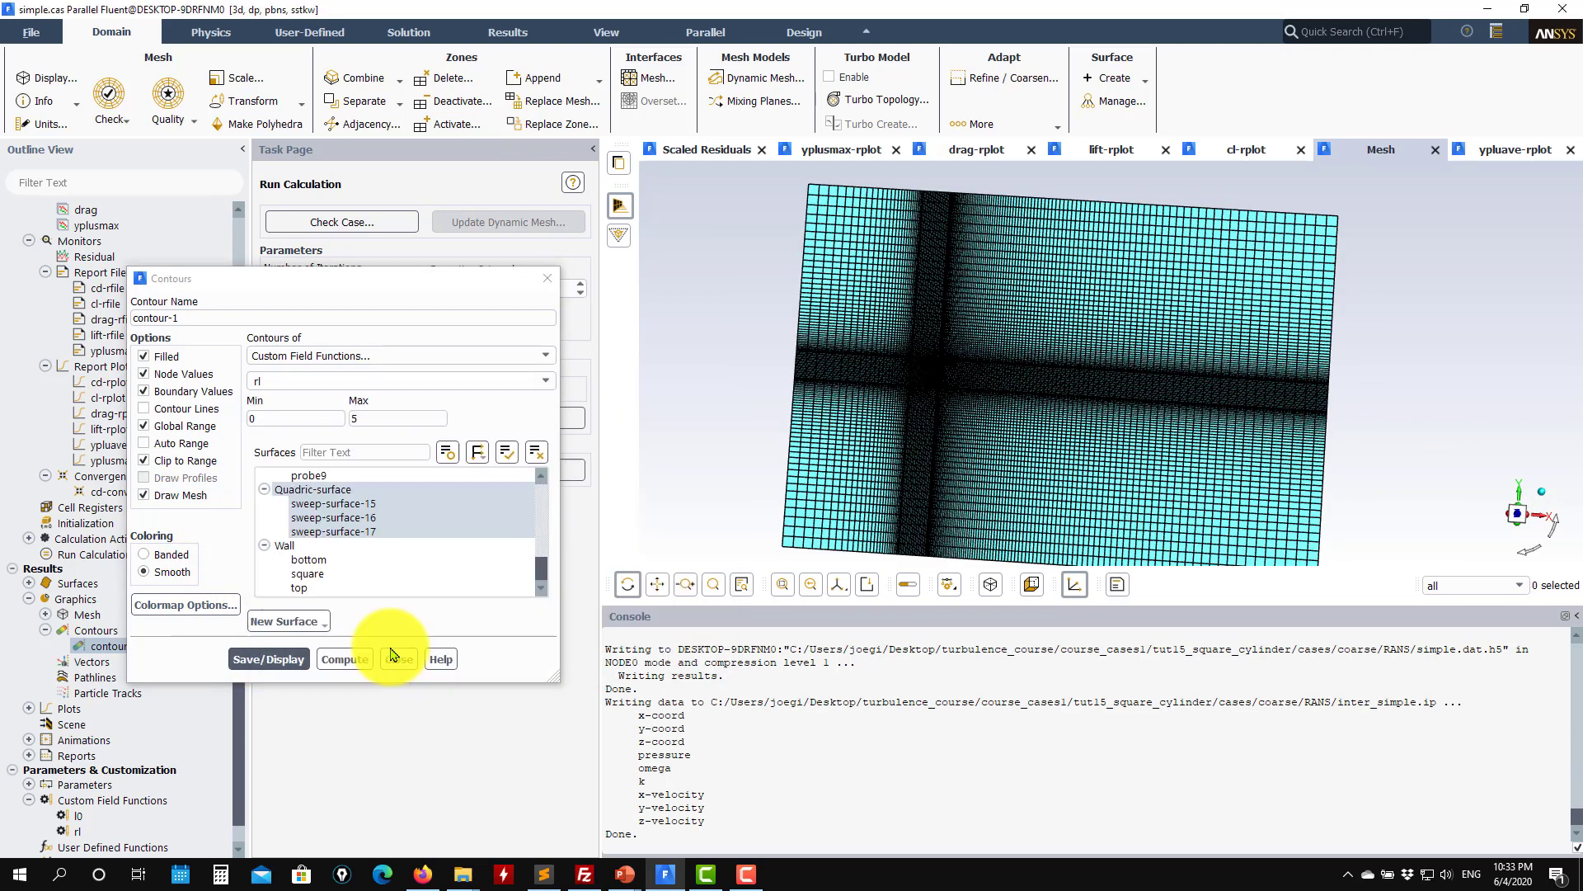
left_click(268, 659)
mouse_move(979, 388)
left_mouse_down()
mouse_move(1022, 505)
mouse_move(1014, 376)
mouse_move(926, 344)
left_mouse_up()
Restrict the drawn mesh to sweep-surface-15, sweep-surface-16 and sweep-surface-17, redraw contour-1 and inspect the cells around the cylinder and wake.
left_click(200, 498)
left_click(201, 498)
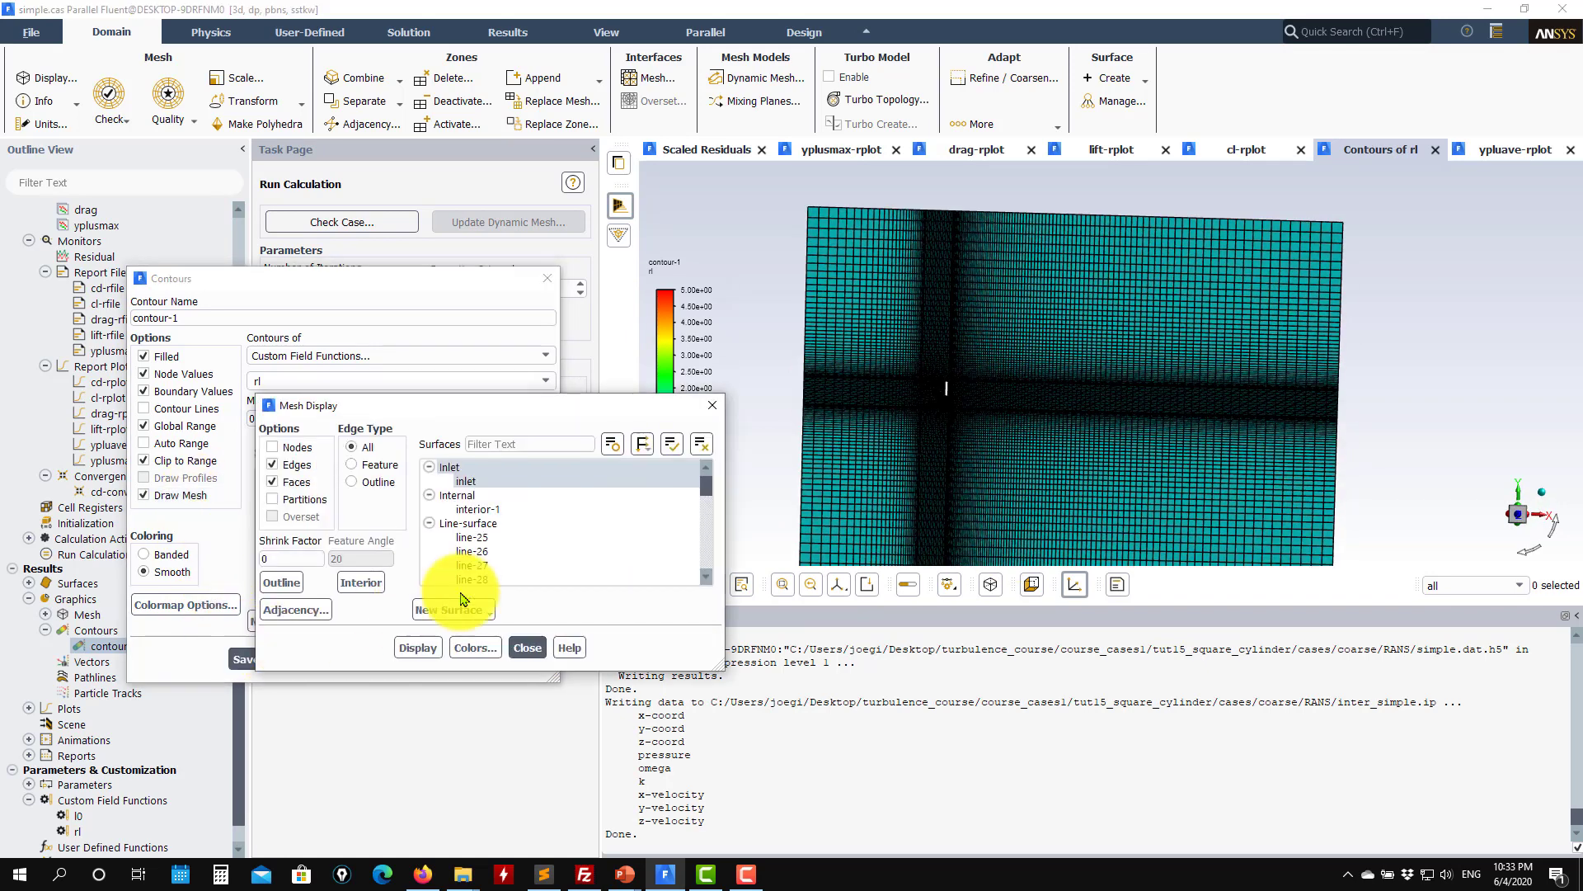
scroll(577, 541, "down", 7)
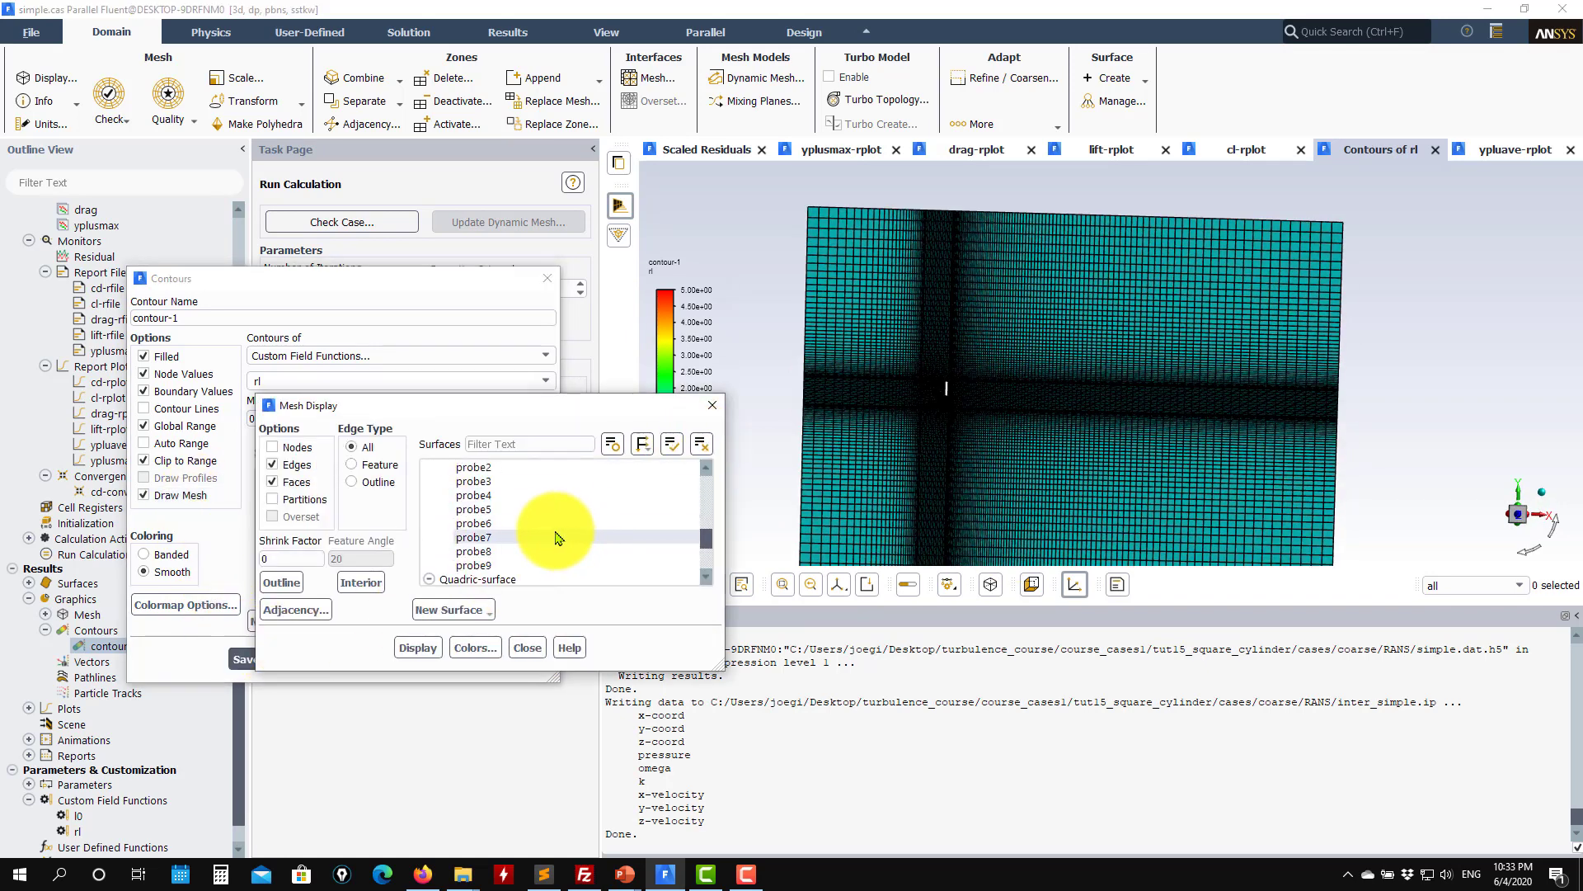
left_click_drag(497, 481, 497, 509)
left_click(419, 647)
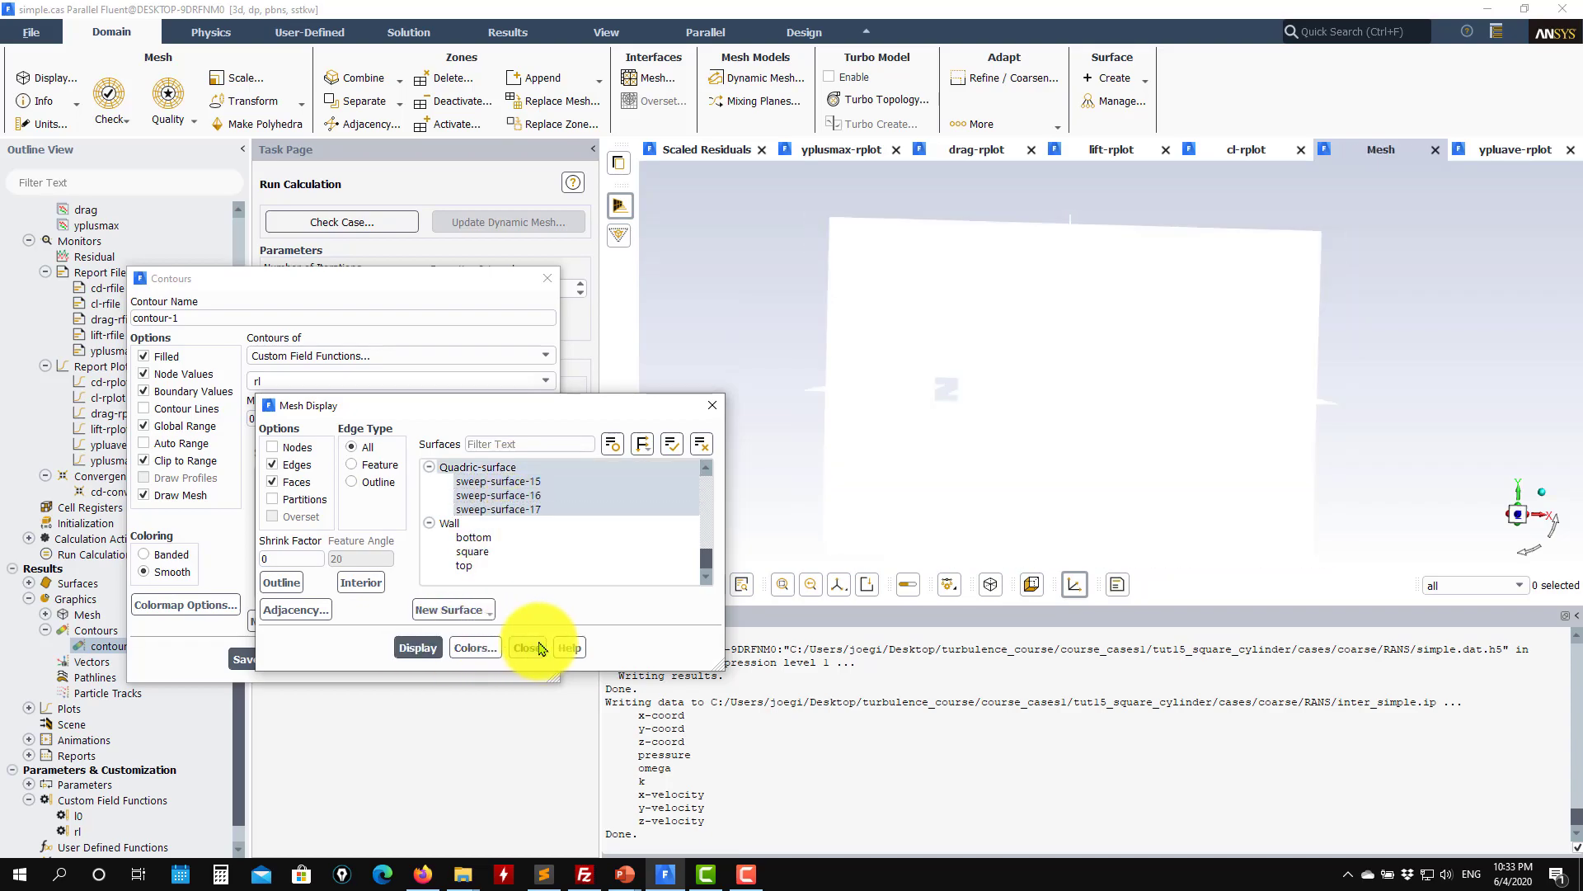
left_click(528, 647)
left_click(268, 659)
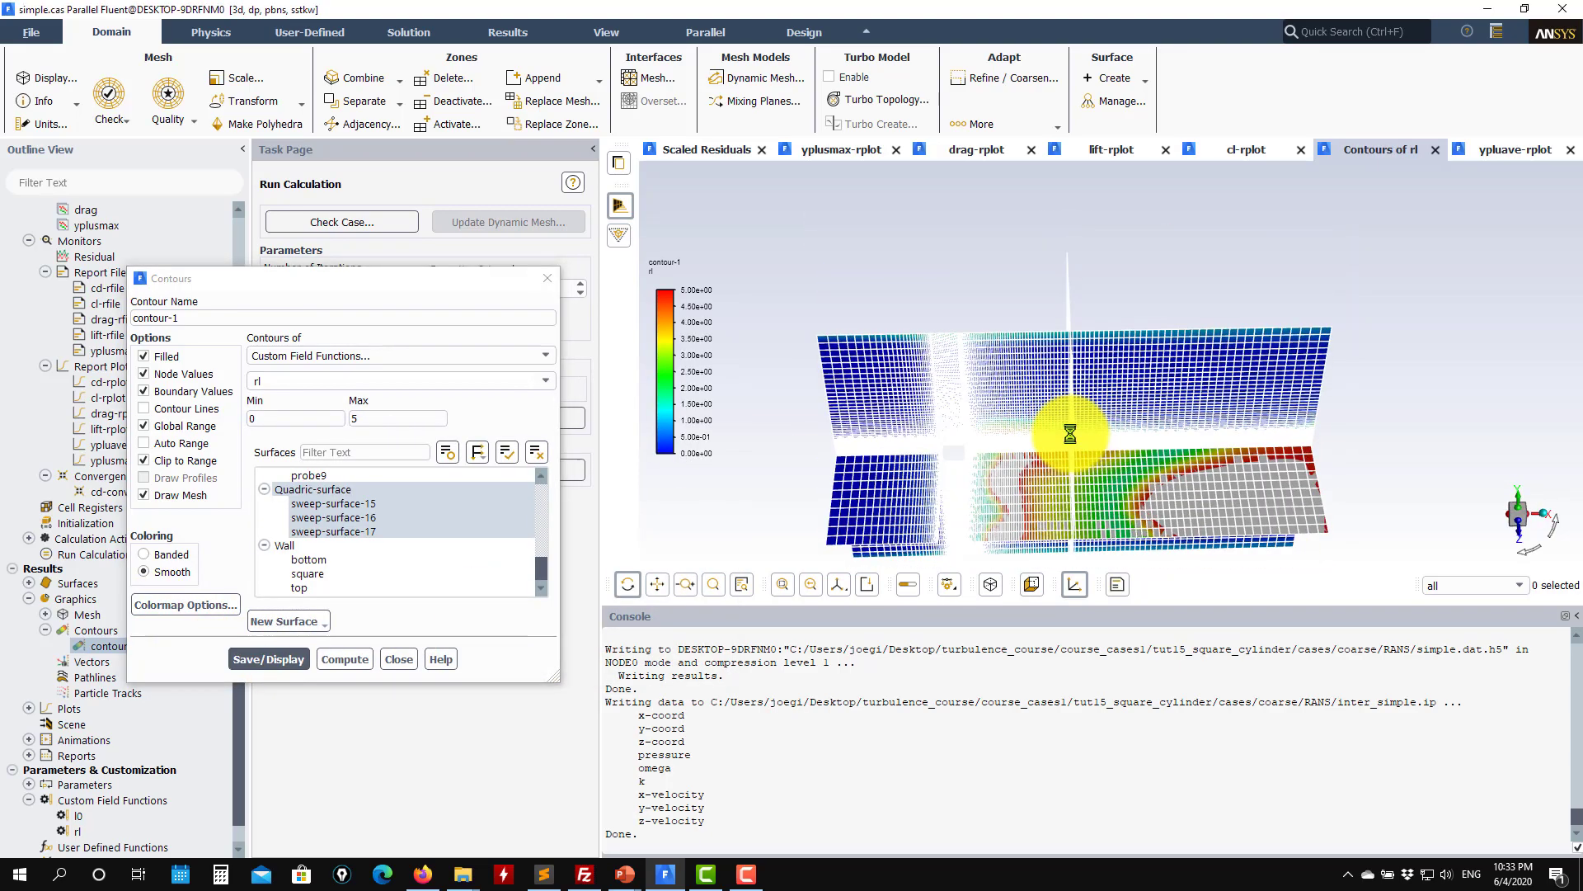
scroll(1064, 345, "up", 6)
left_click_drag(1109, 334, 1363, 363)
left_click_drag(1210, 391, 1314, 424)
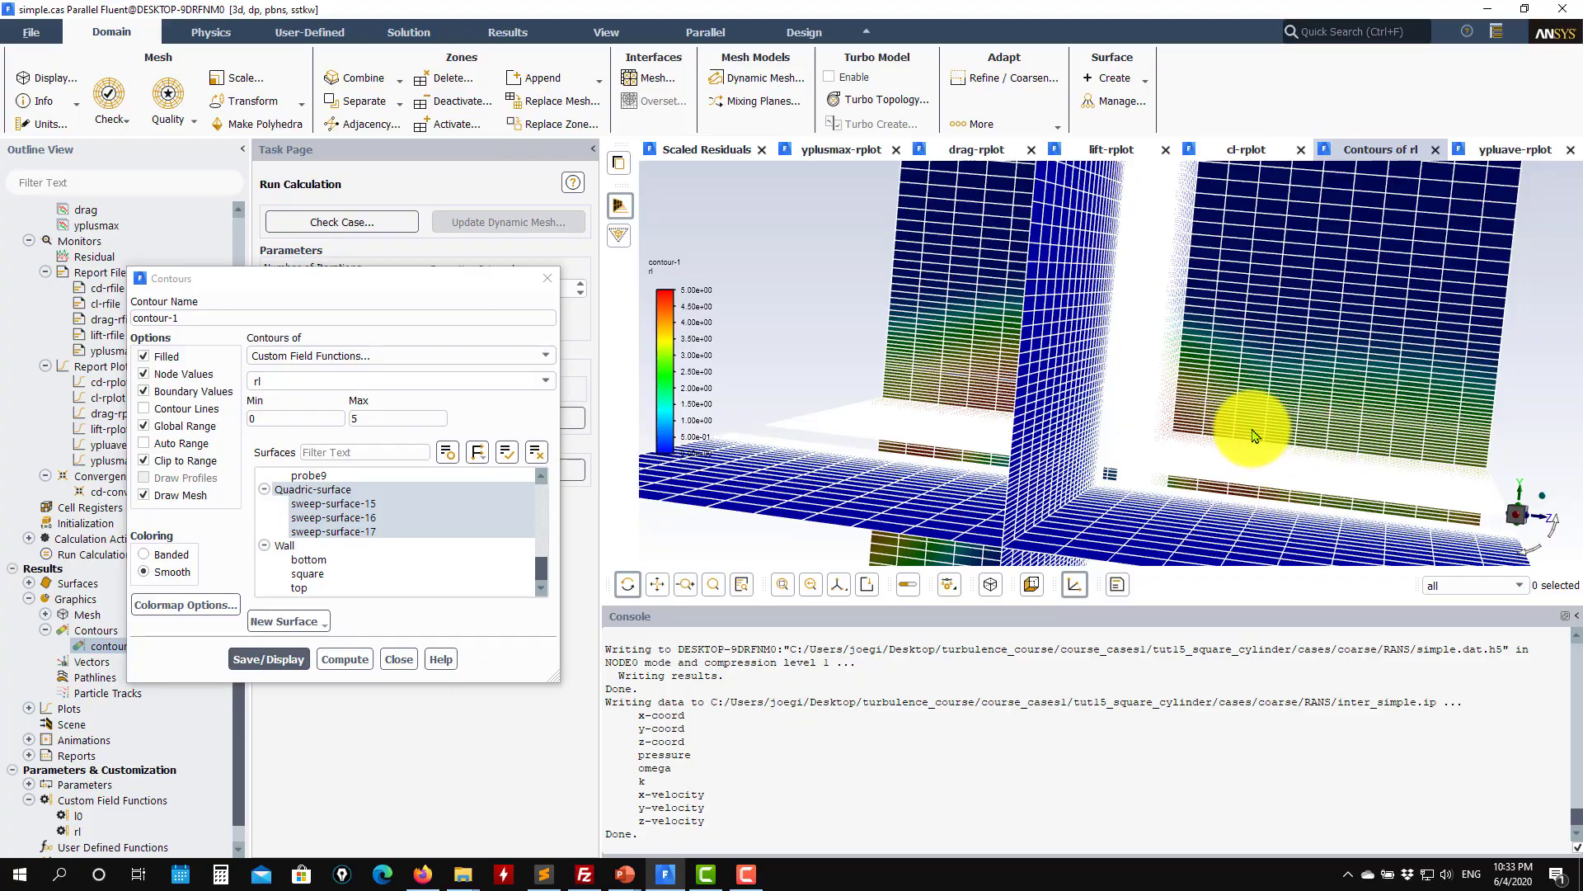
left_click_drag(1053, 428, 1347, 424)
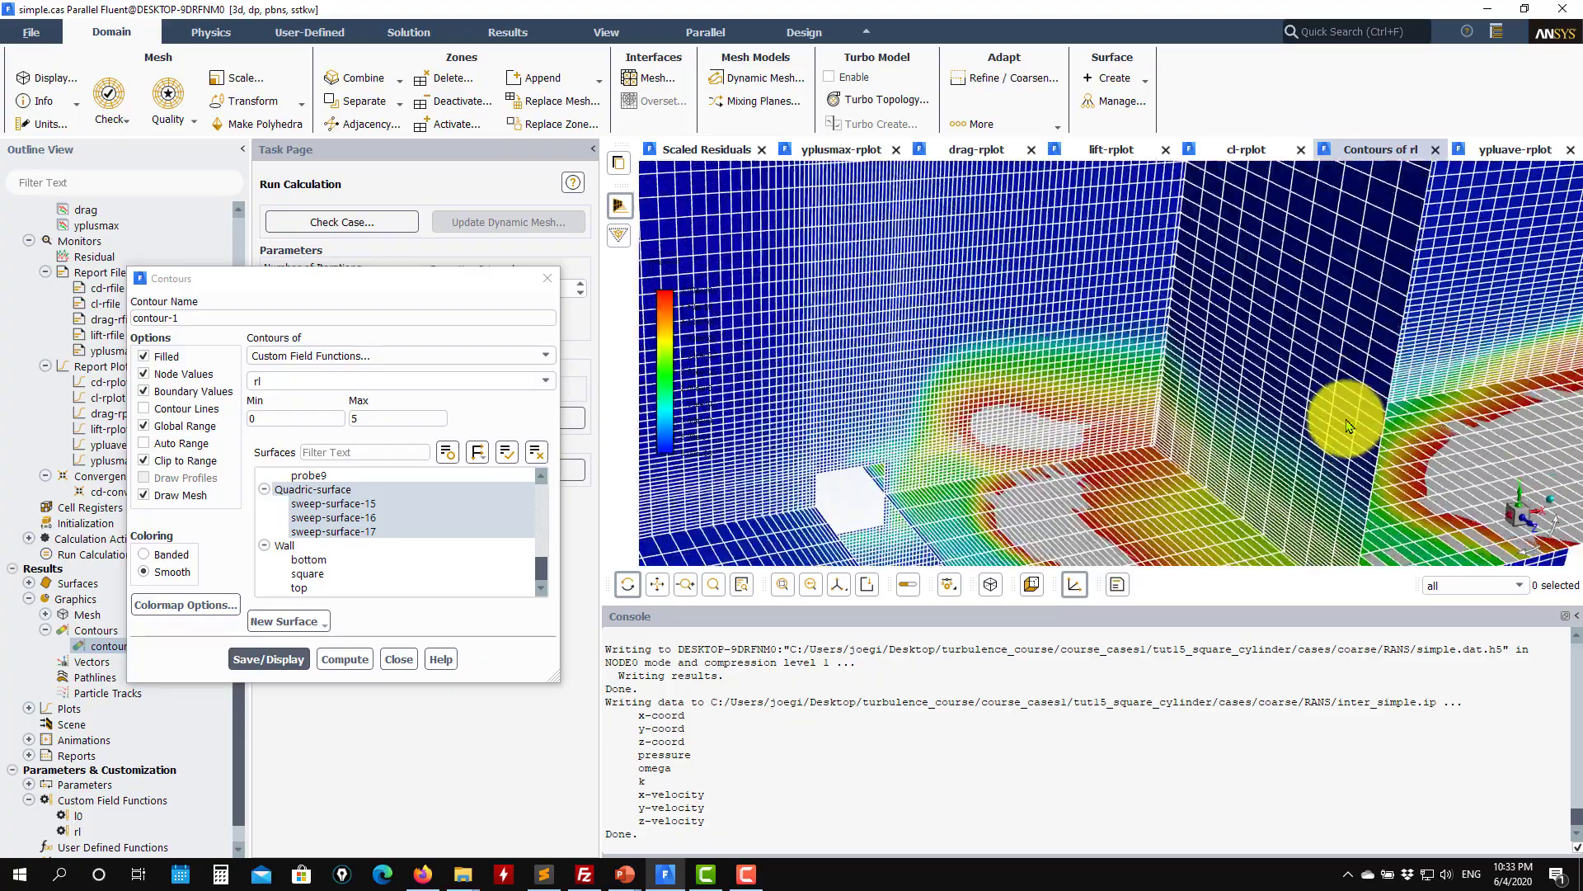
scroll(1166, 464, "down", 4)
left_click_drag(1190, 421, 1119, 368)
Turn off mesh drawing for contour-1, redisplay the rl contours and close the contour settings.
left_click(165, 495)
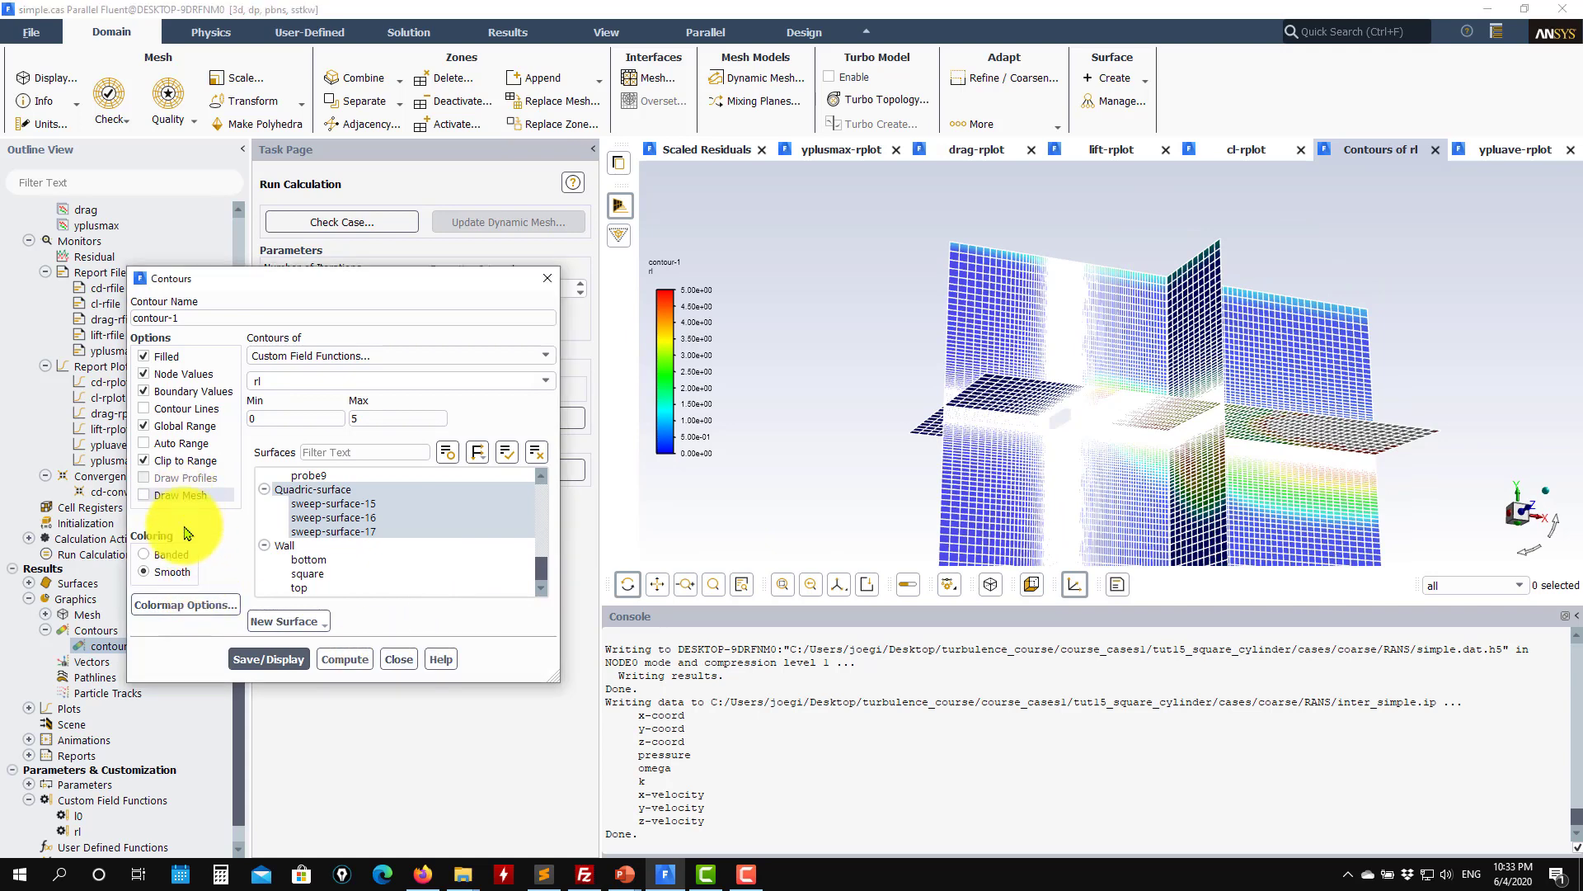
left_click(269, 659)
left_click(399, 659)
left_click_drag(1016, 394, 1016, 487)
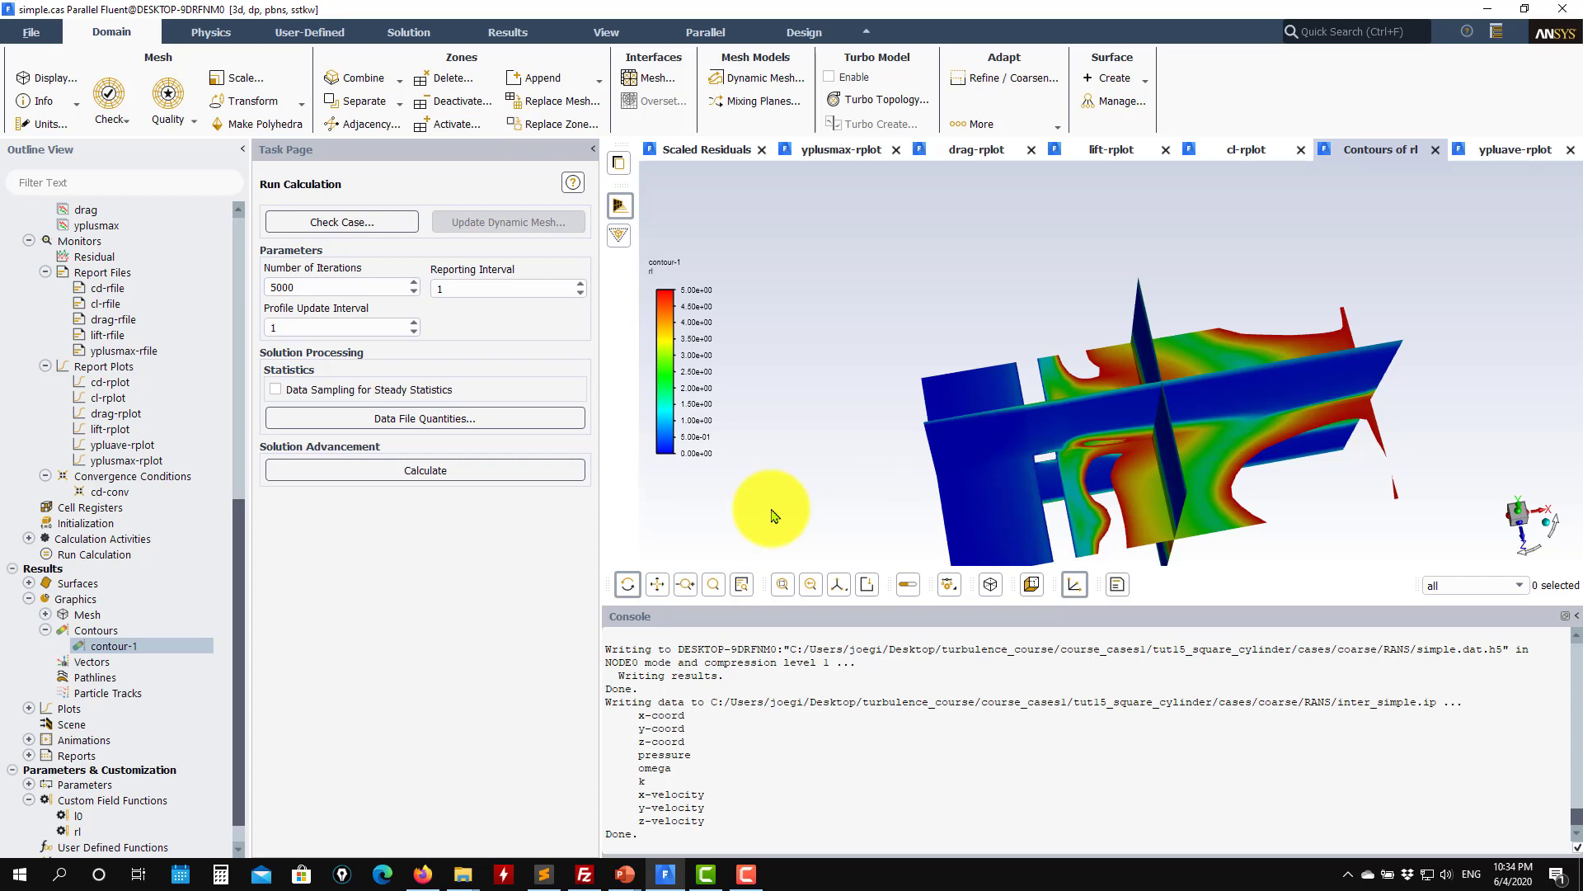
Change the pressure-velocity coupling scheme to Coupled in the solution methods.
scroll(57, 524, "up", 1)
scroll(45, 526, "up", 7)
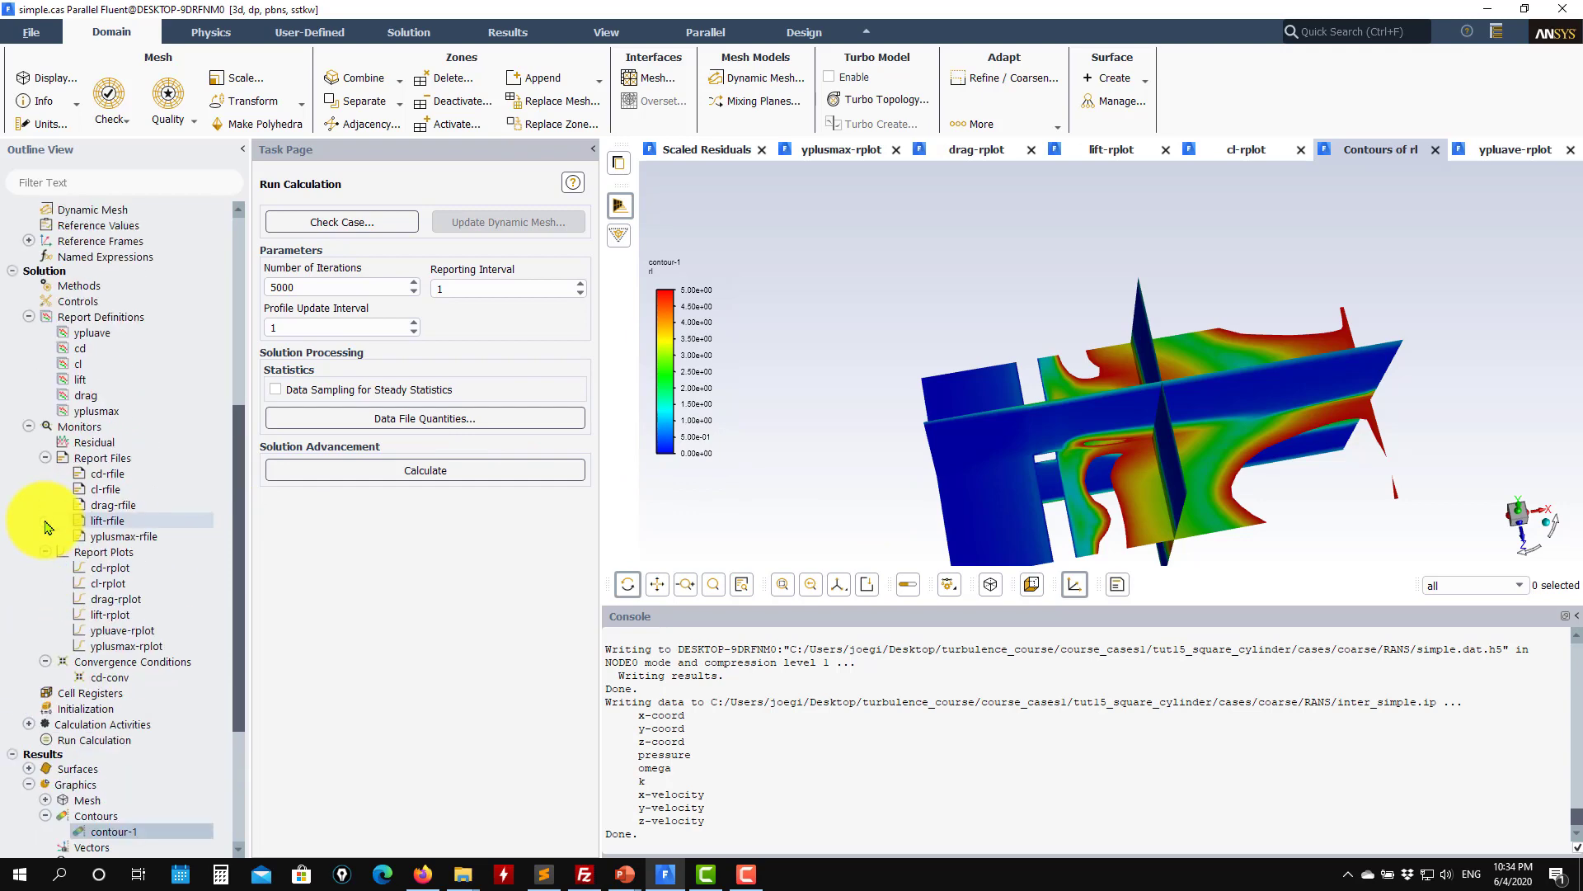
left_click(83, 474)
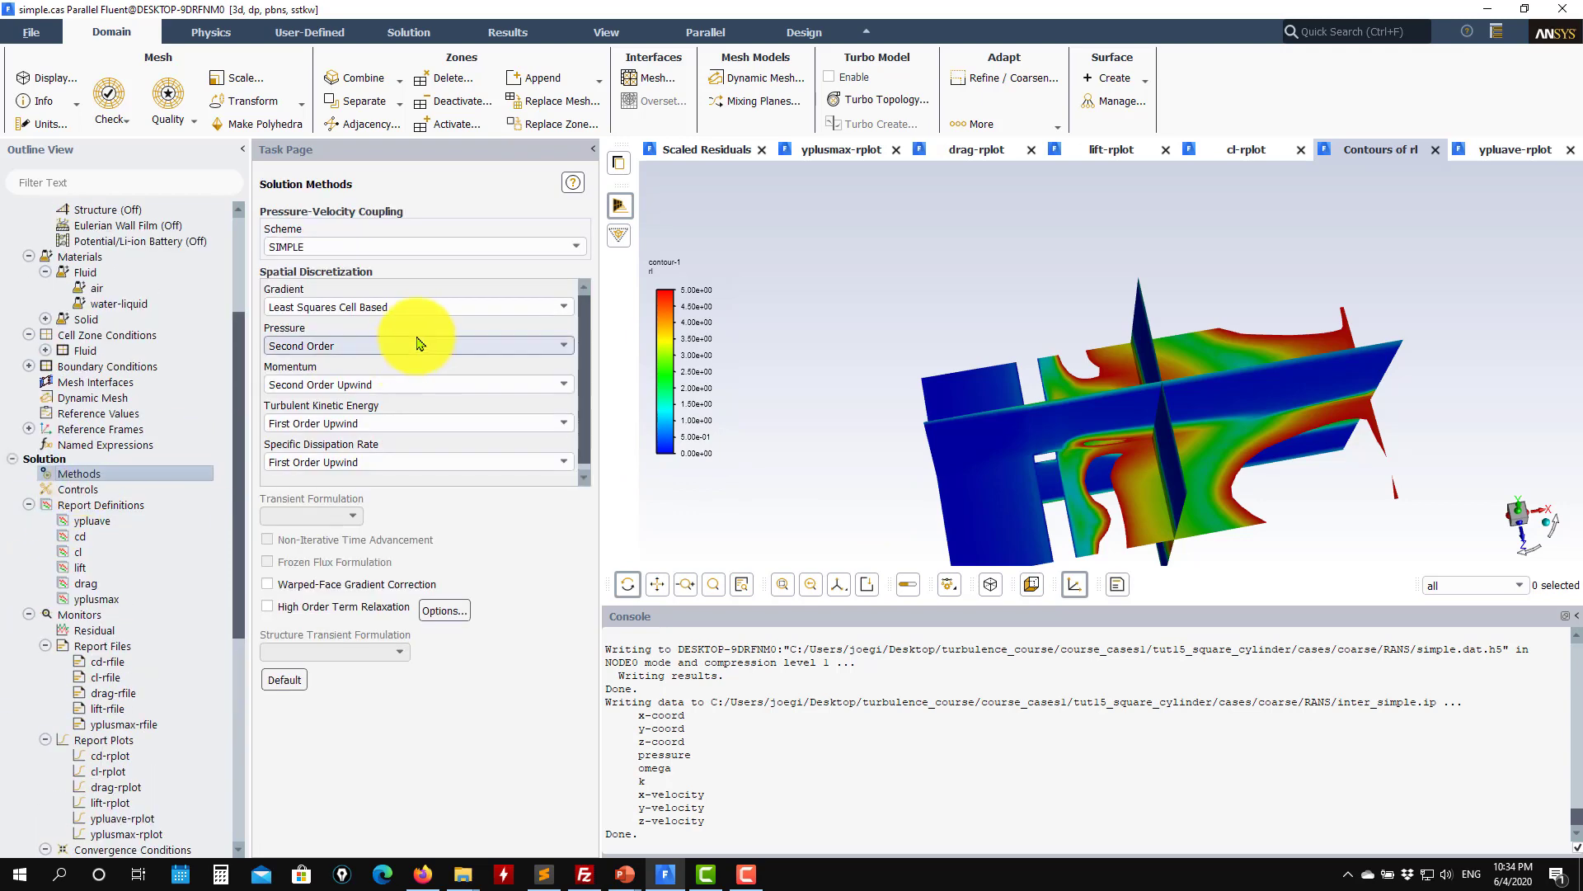
left_click(520, 246)
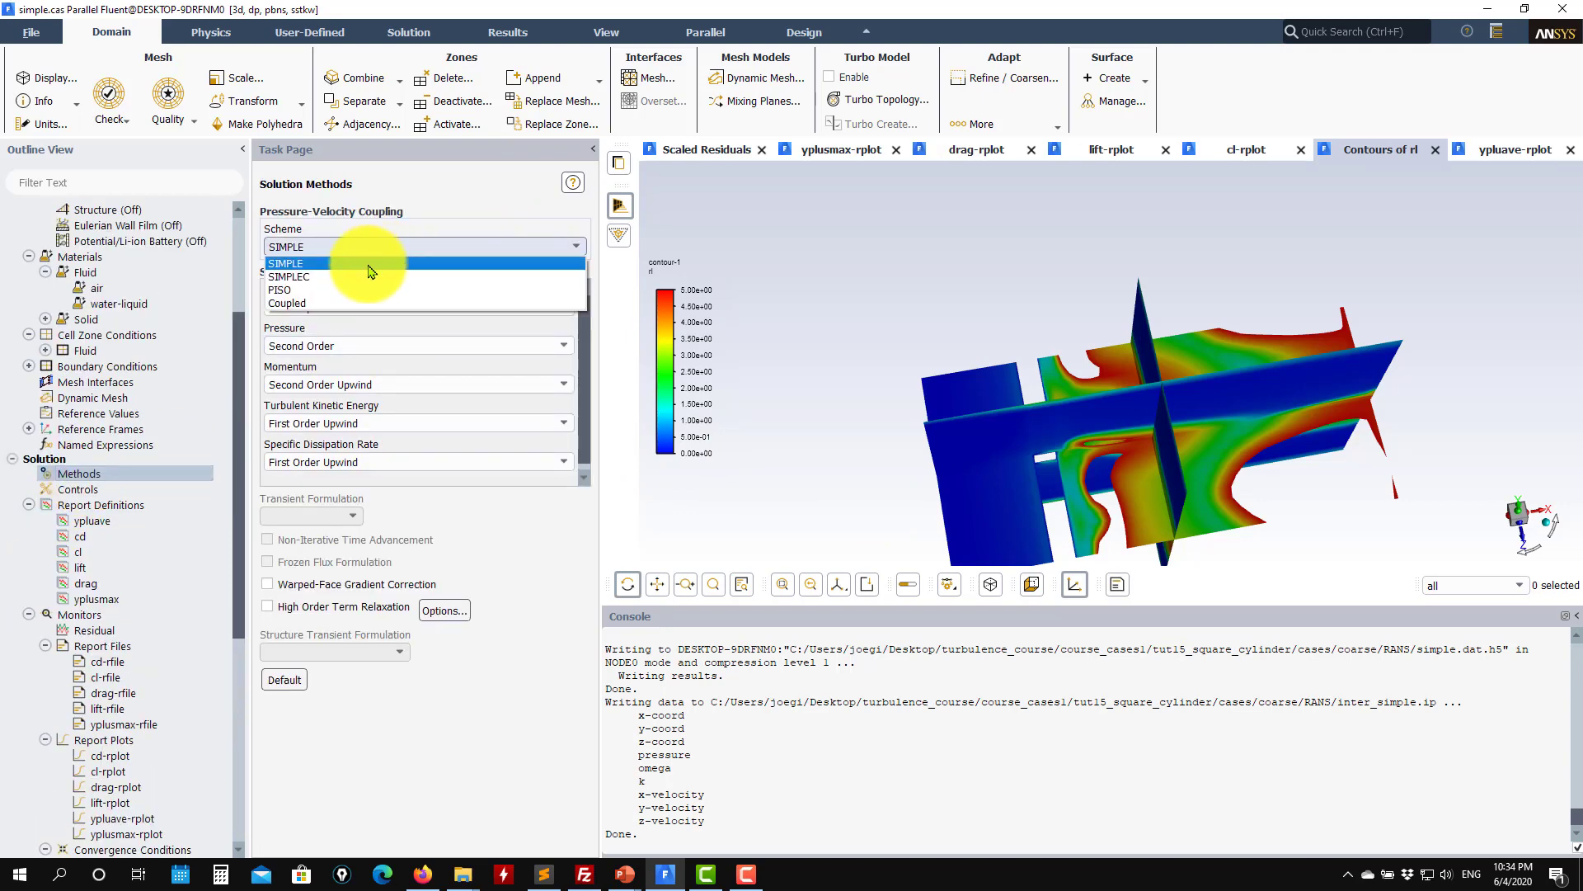
left_click(306, 302)
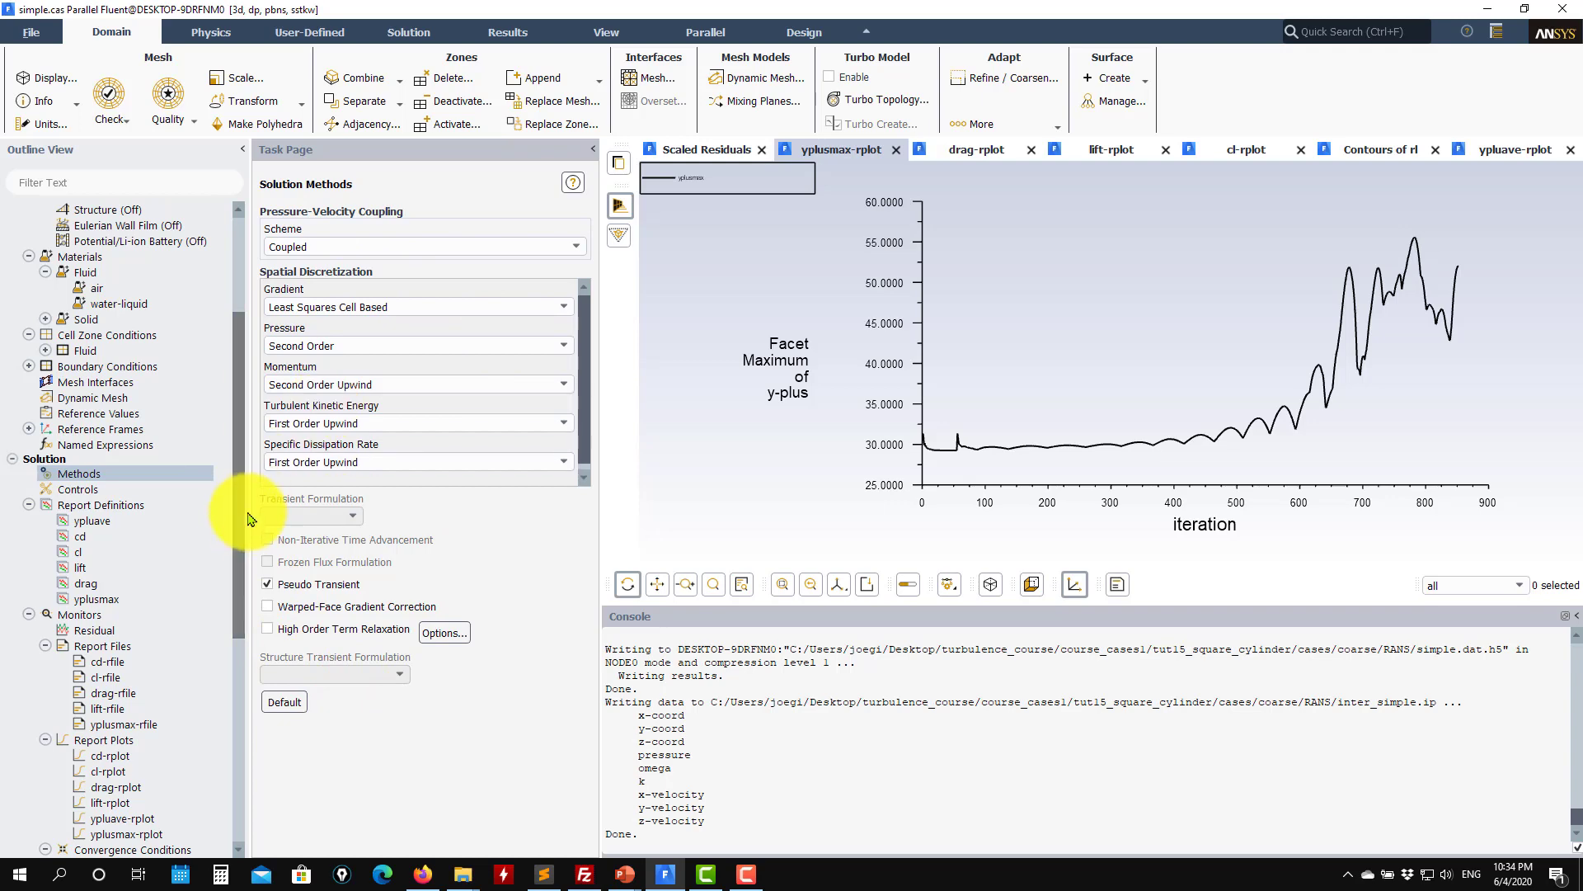
Run the calculation for up to 5000 iterations with the Coupled scheme and show the cd-rplot when it finishes.
left_click_drag(240, 672, 242, 750)
scroll(129, 611, "down", 4)
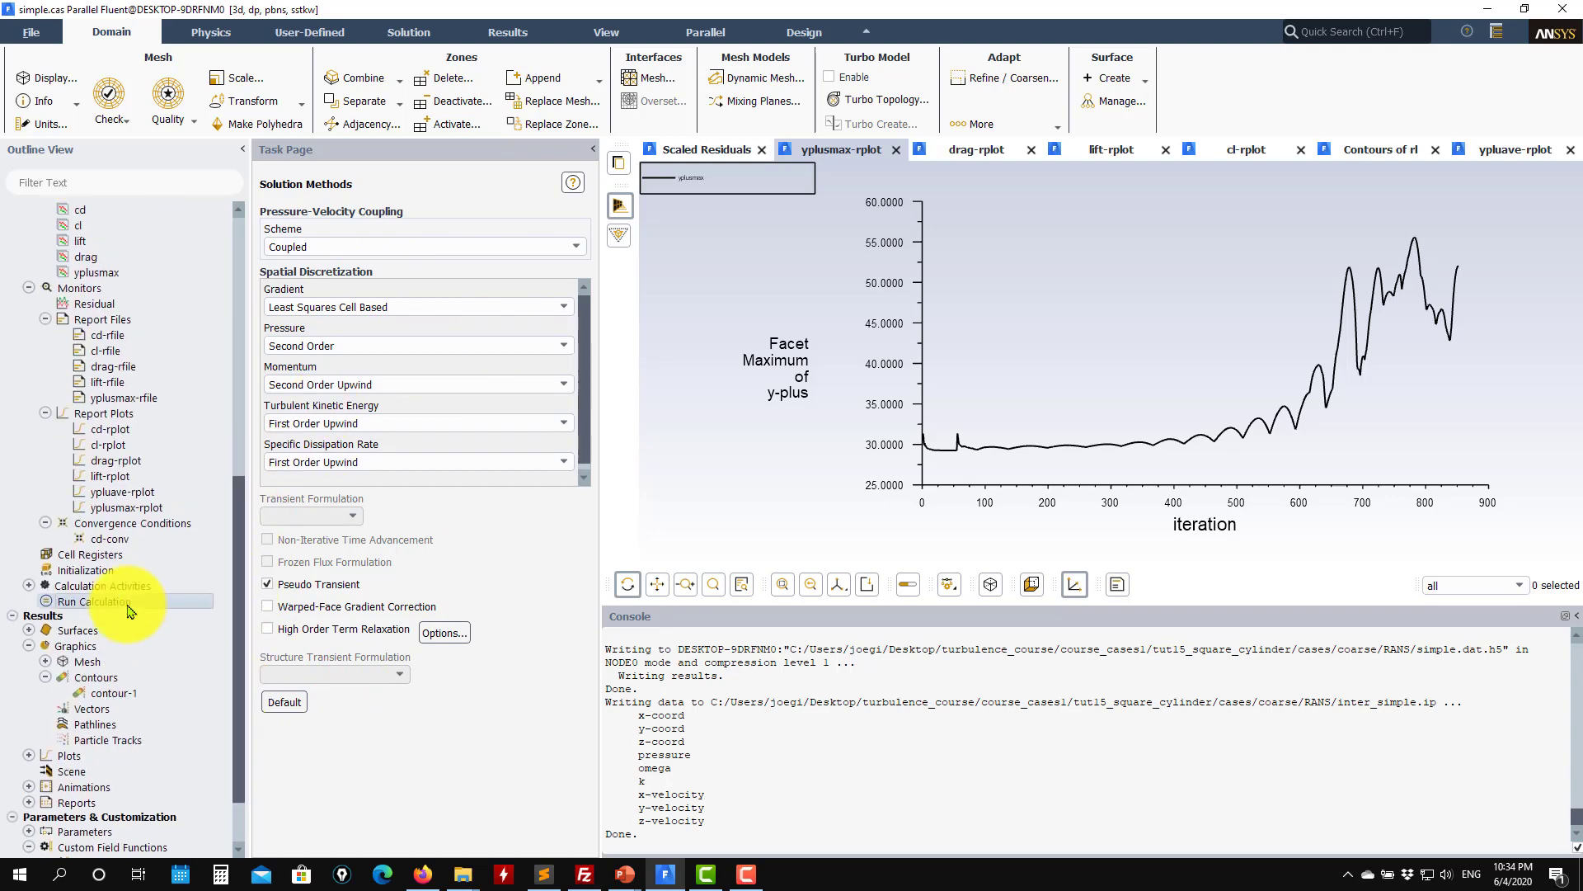
left_click(129, 606)
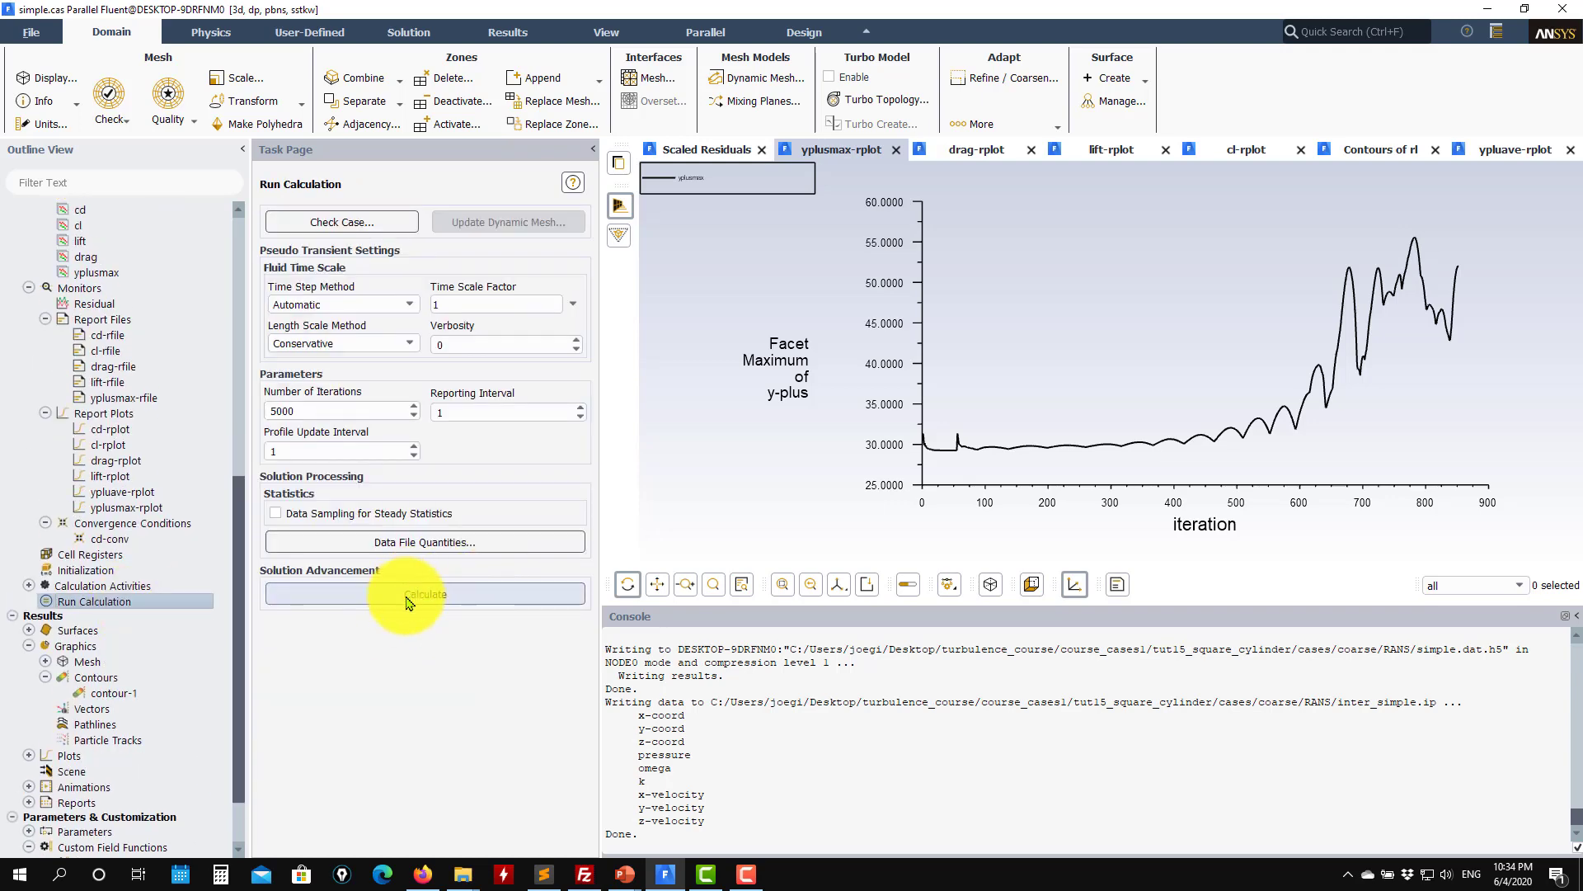
left_click(407, 601)
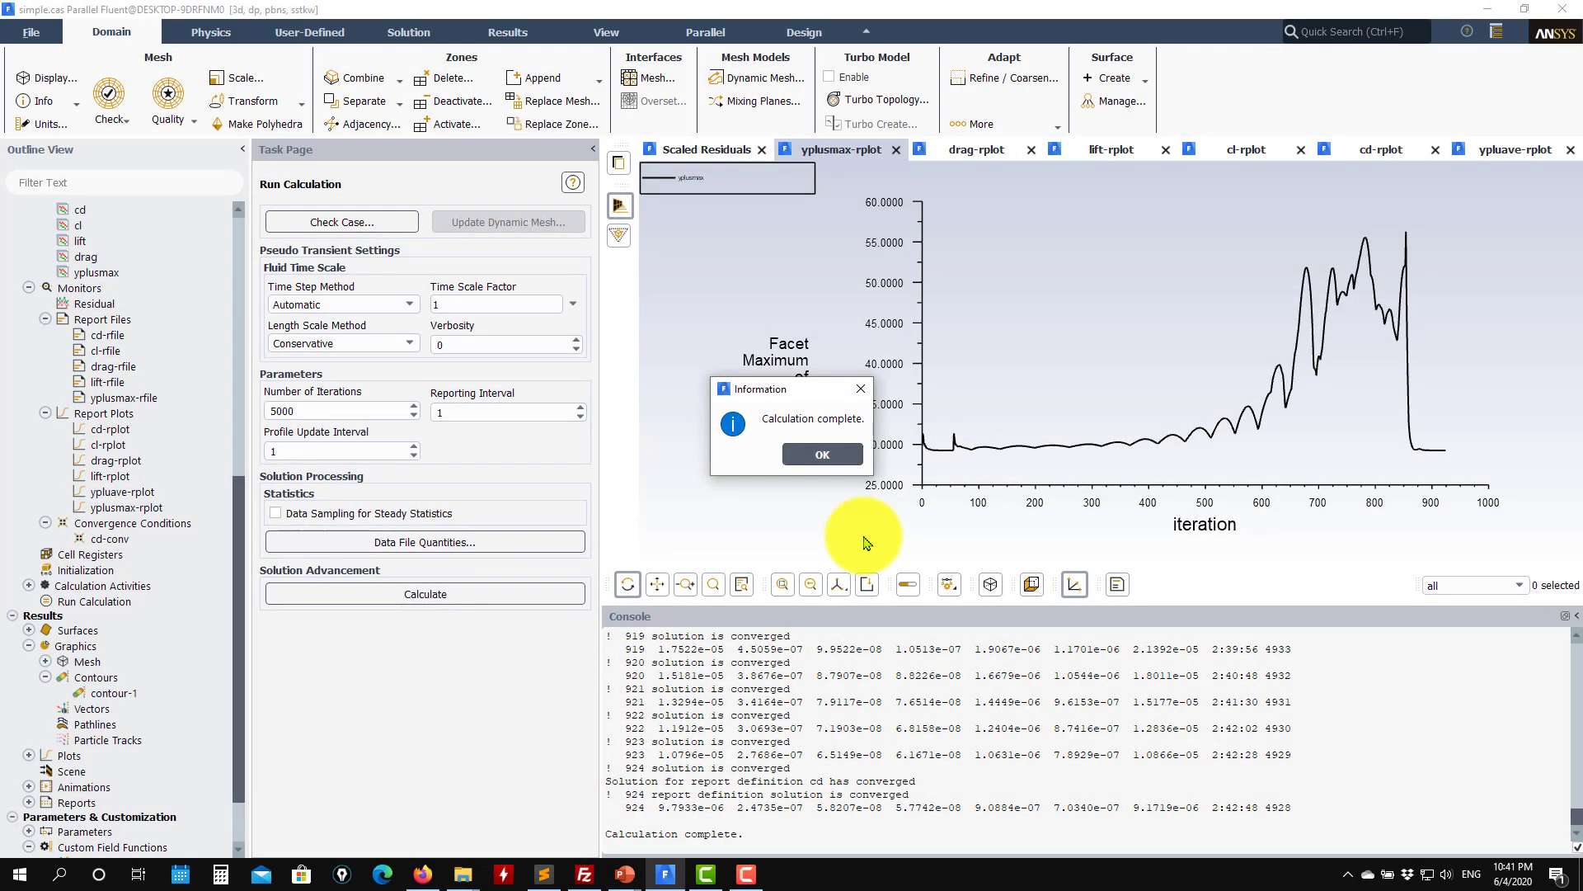
left_click(850, 457)
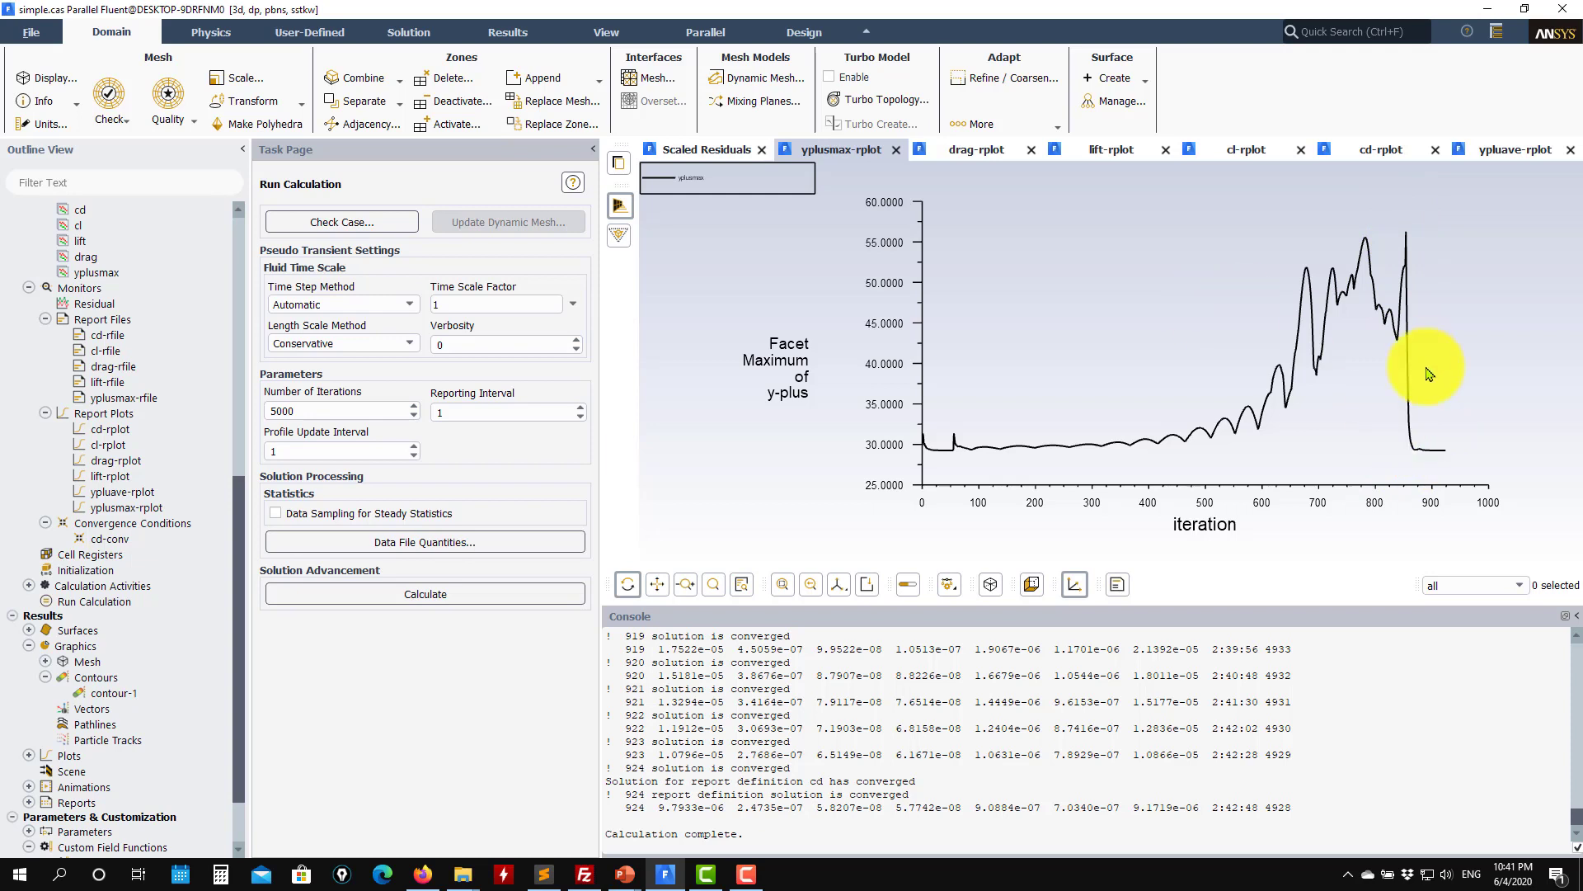
left_click(1379, 149)
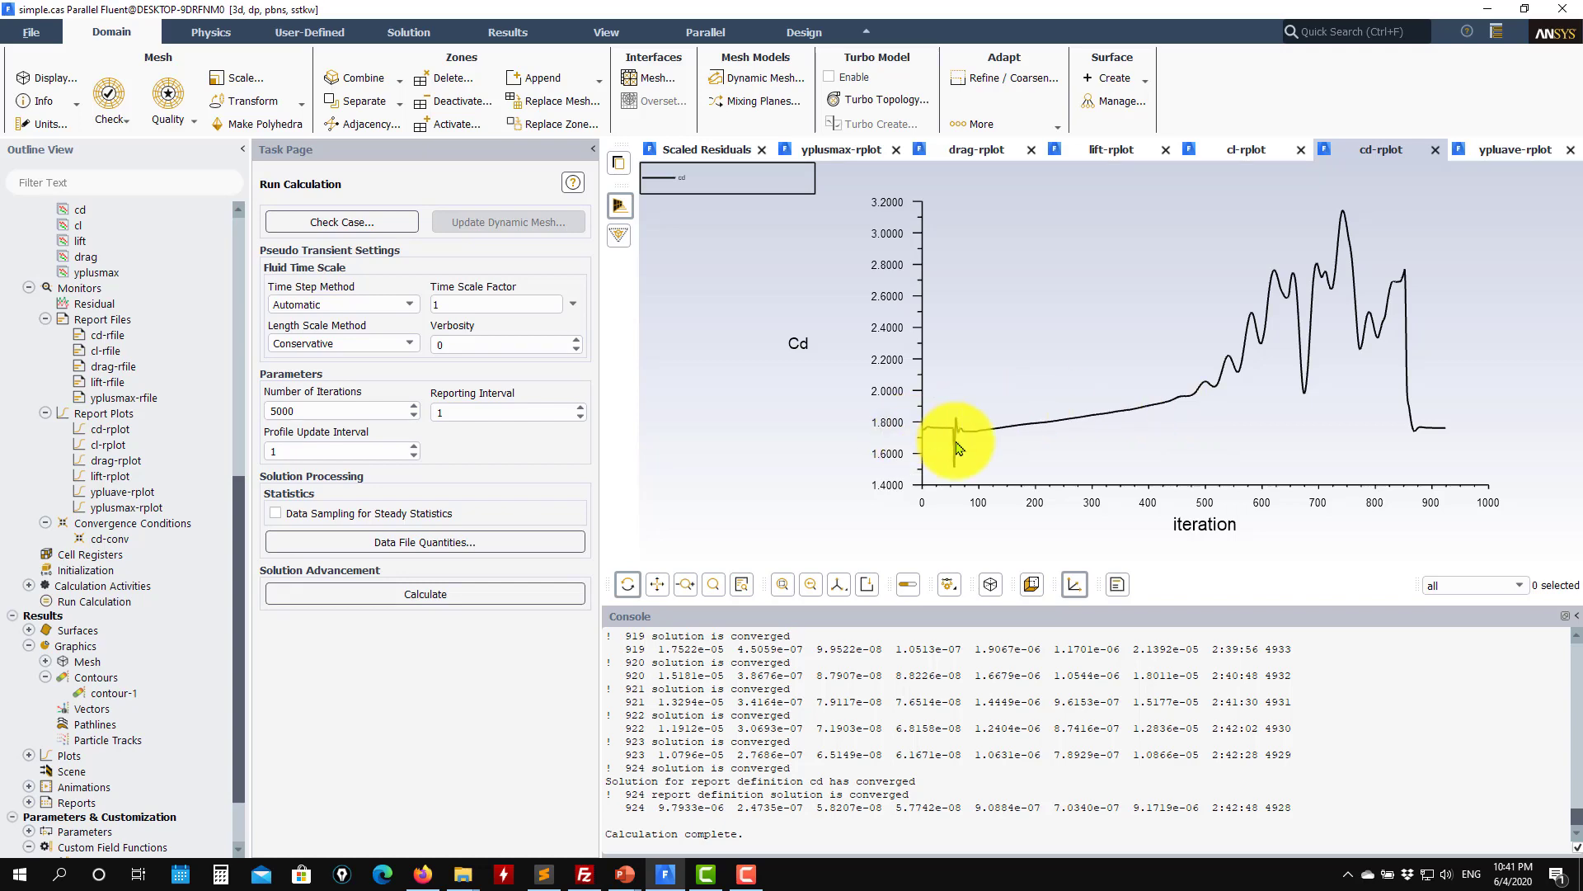
Switch contour-1 to the custom field function l0 and display it on the three sweep surfaces.
scroll(165, 586, "down", 2)
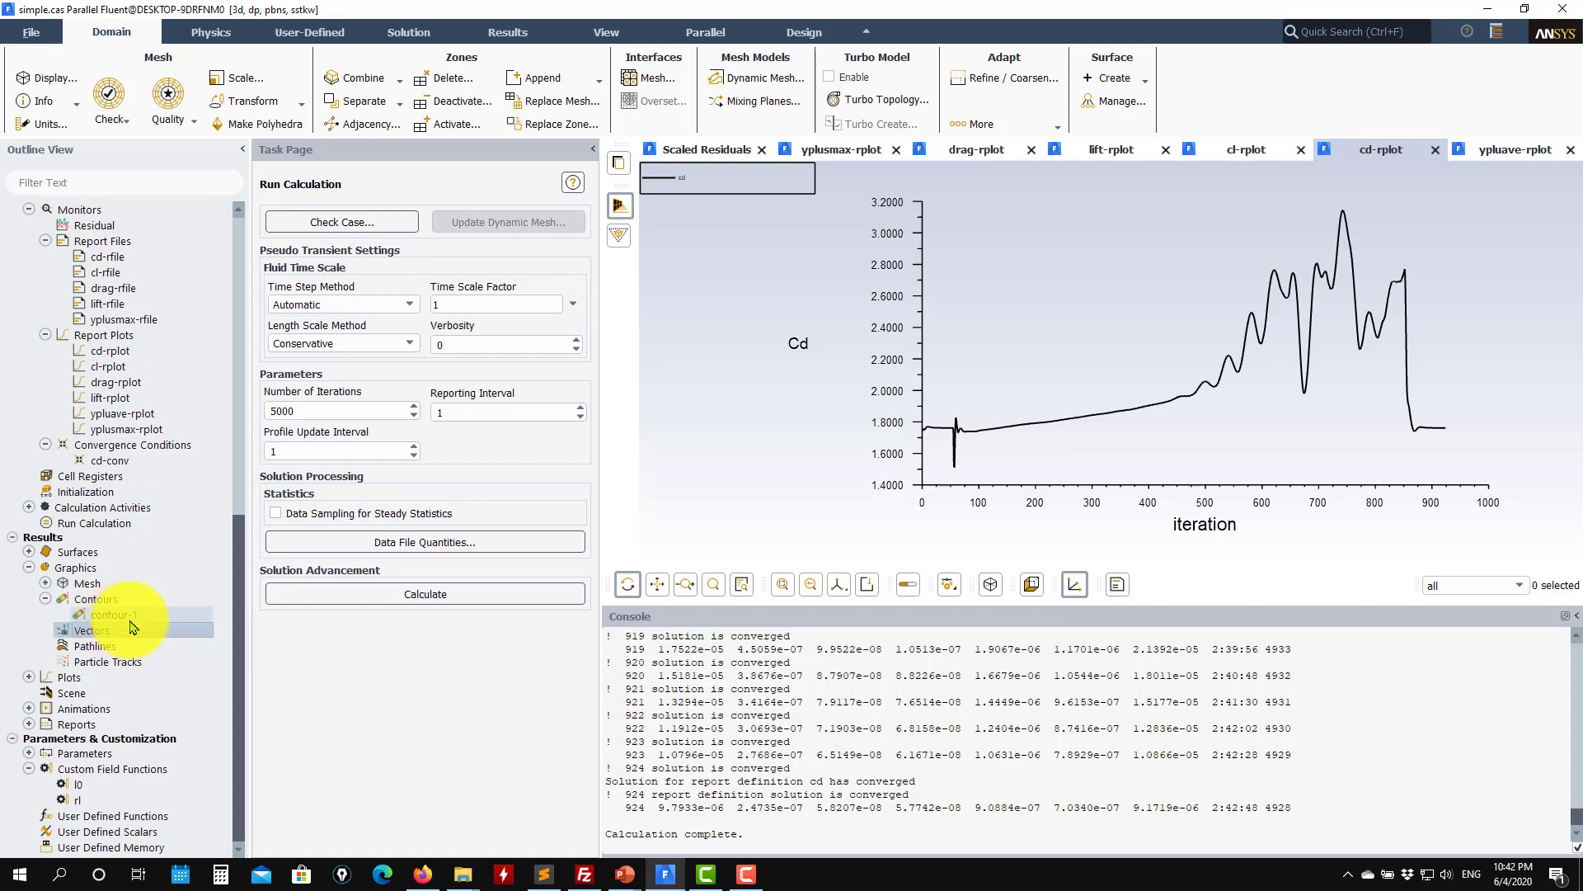
double_click(130, 620)
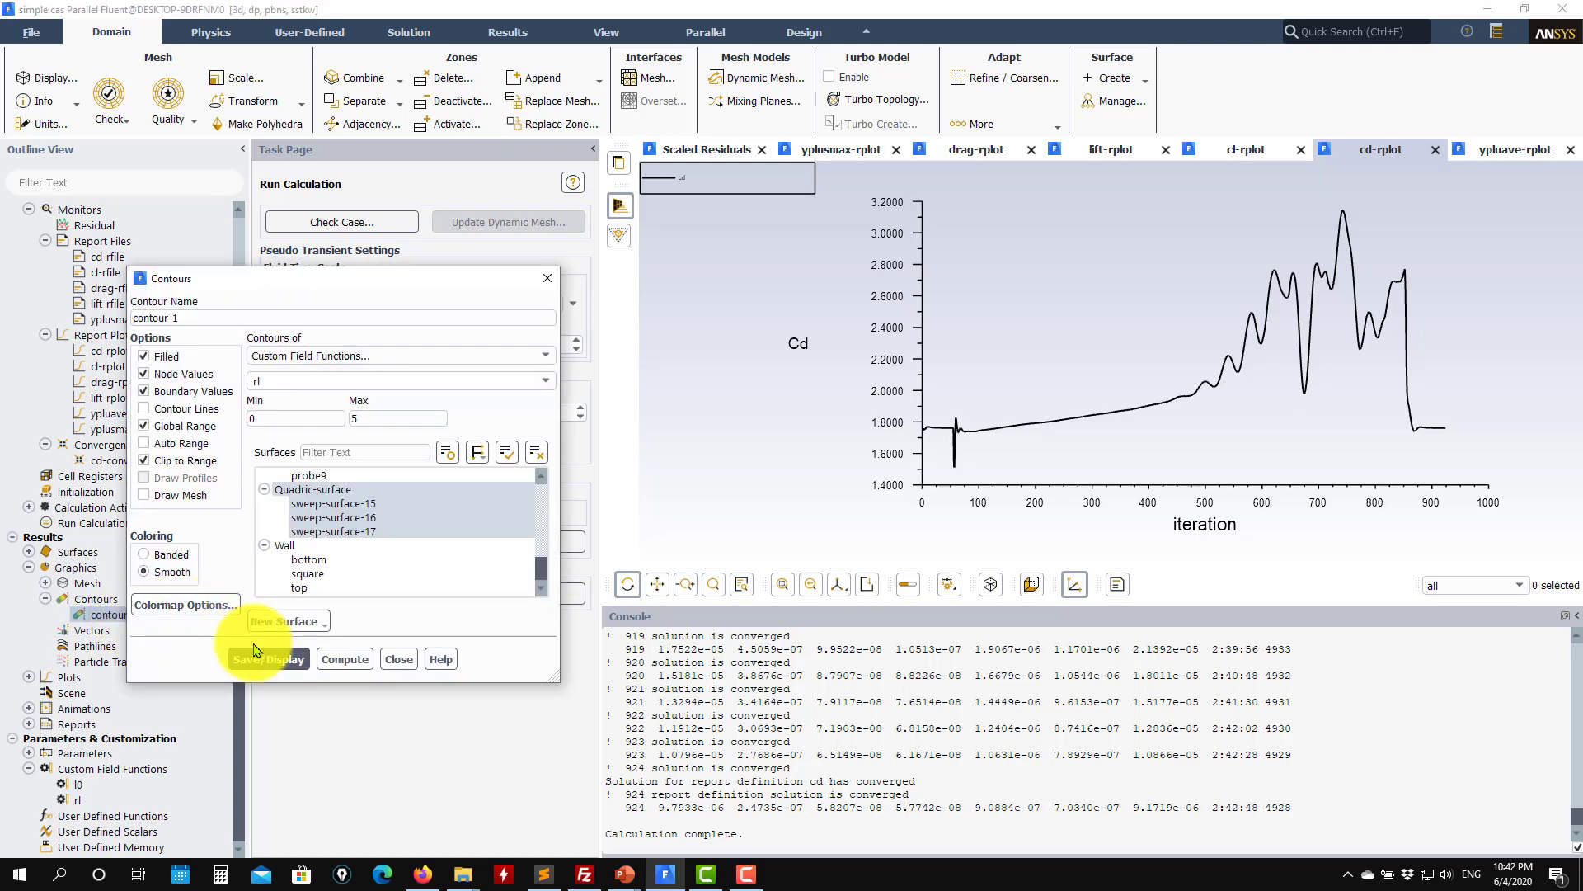
left_click(530, 354)
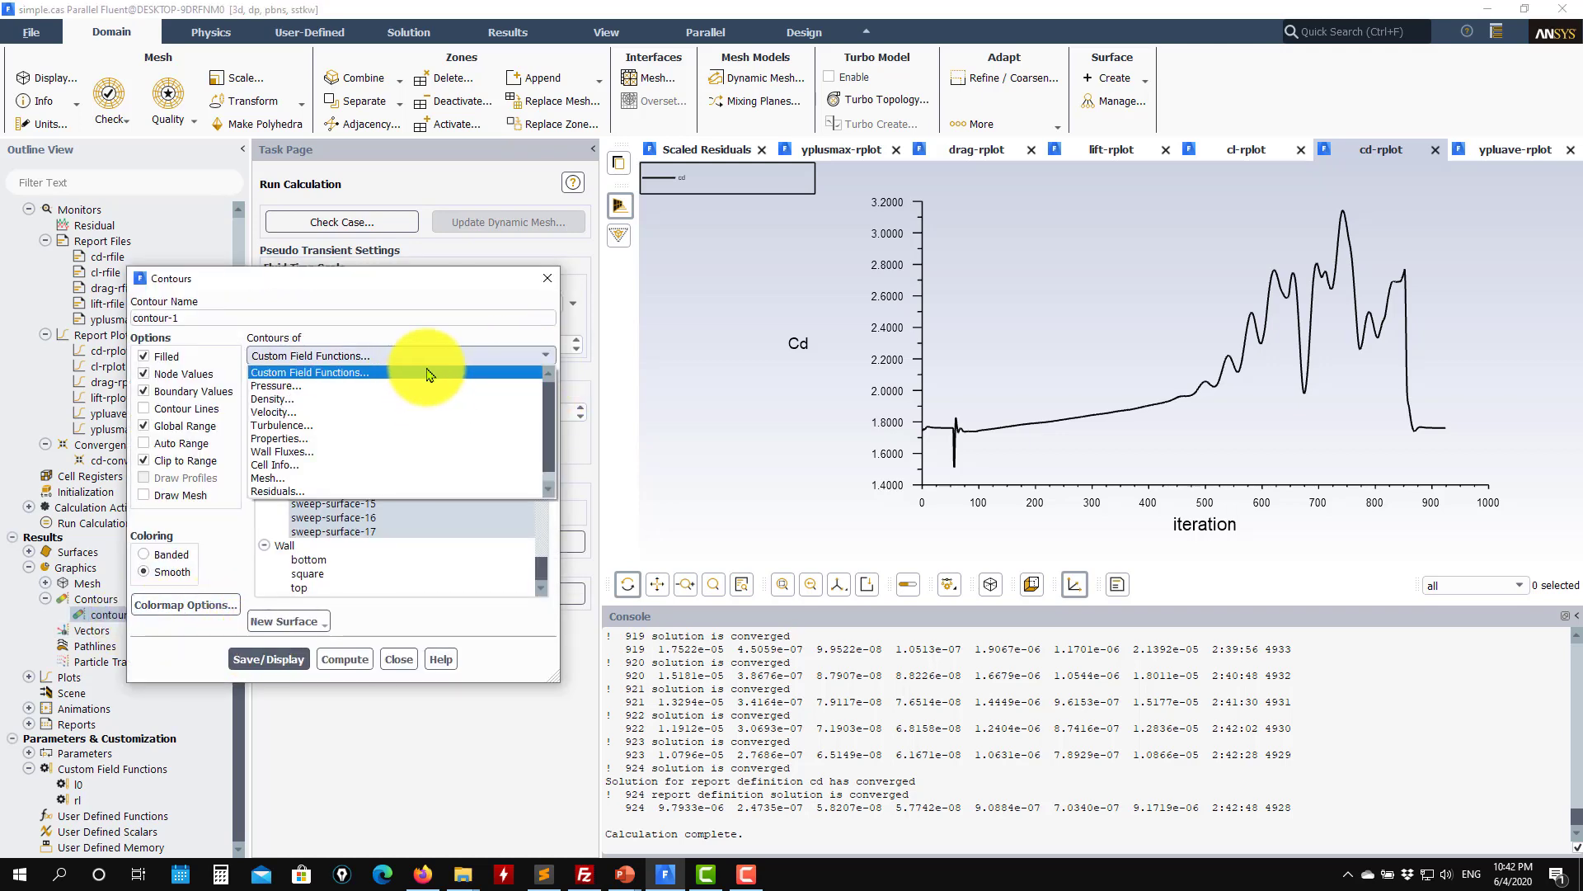
left_click(417, 361)
left_click(542, 381)
left_click(388, 399)
left_click(268, 659)
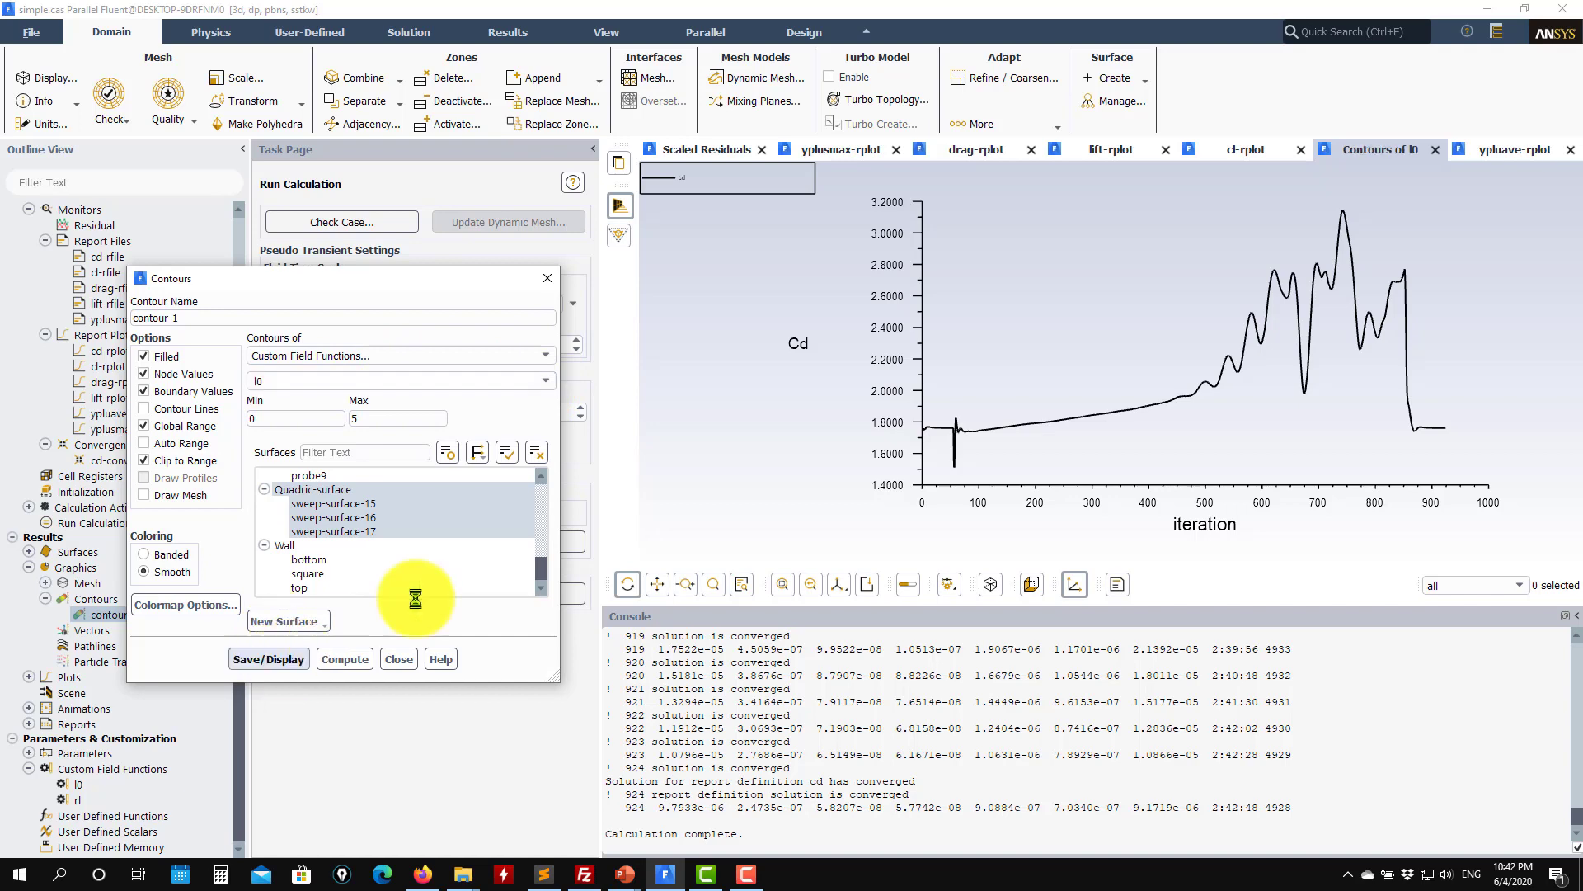
left_click_drag(1103, 283, 1092, 377)
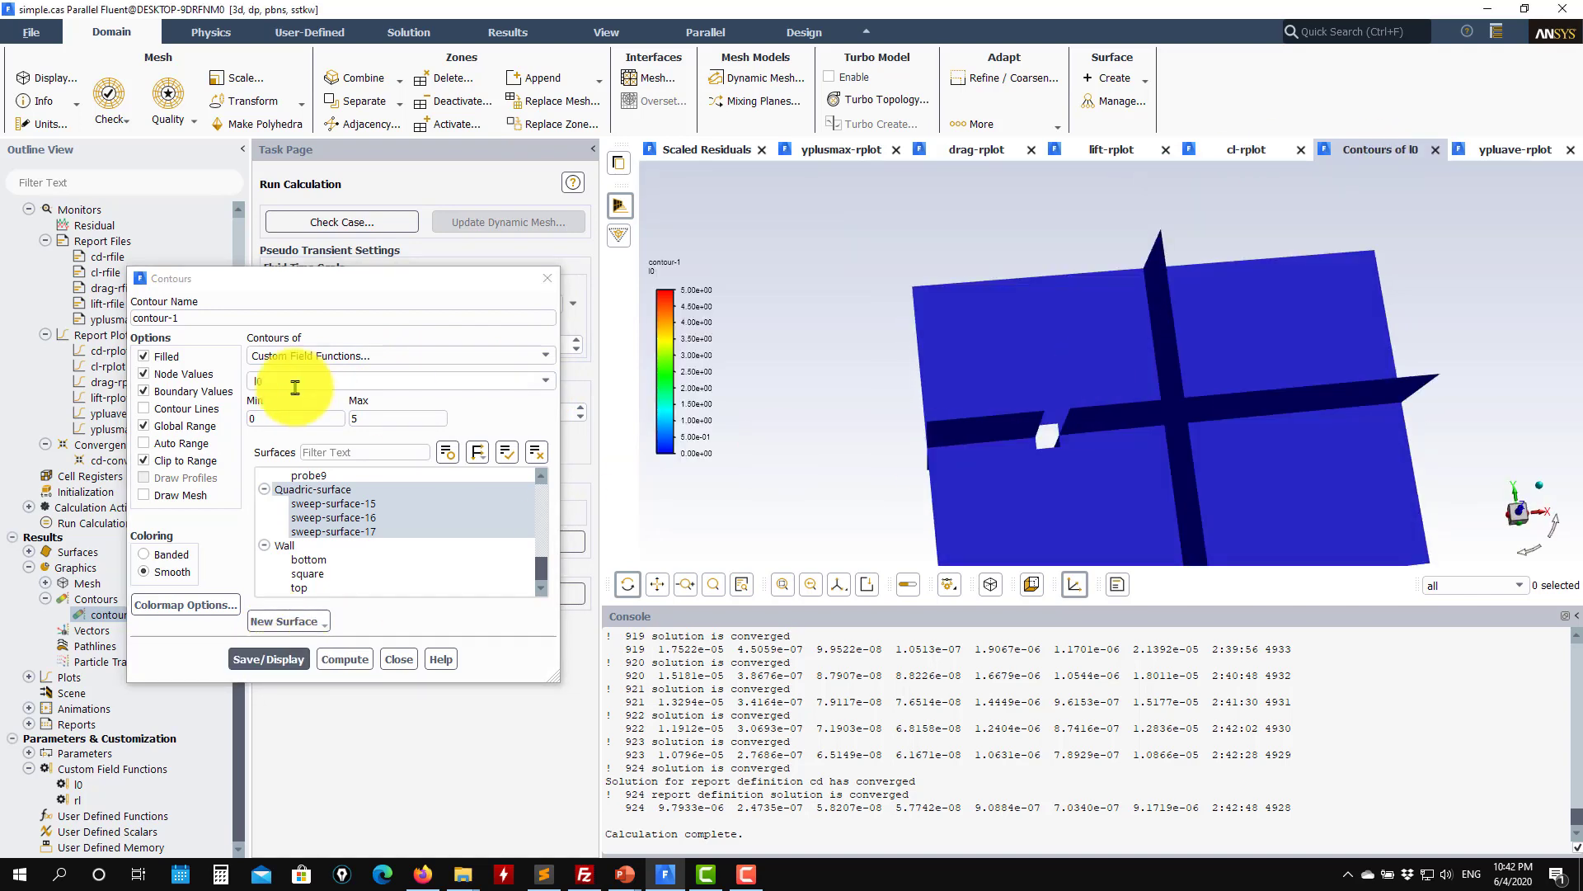
Enable auto range for the l0 contour and inspect the wake behind the cylinder.
left_click(181, 442)
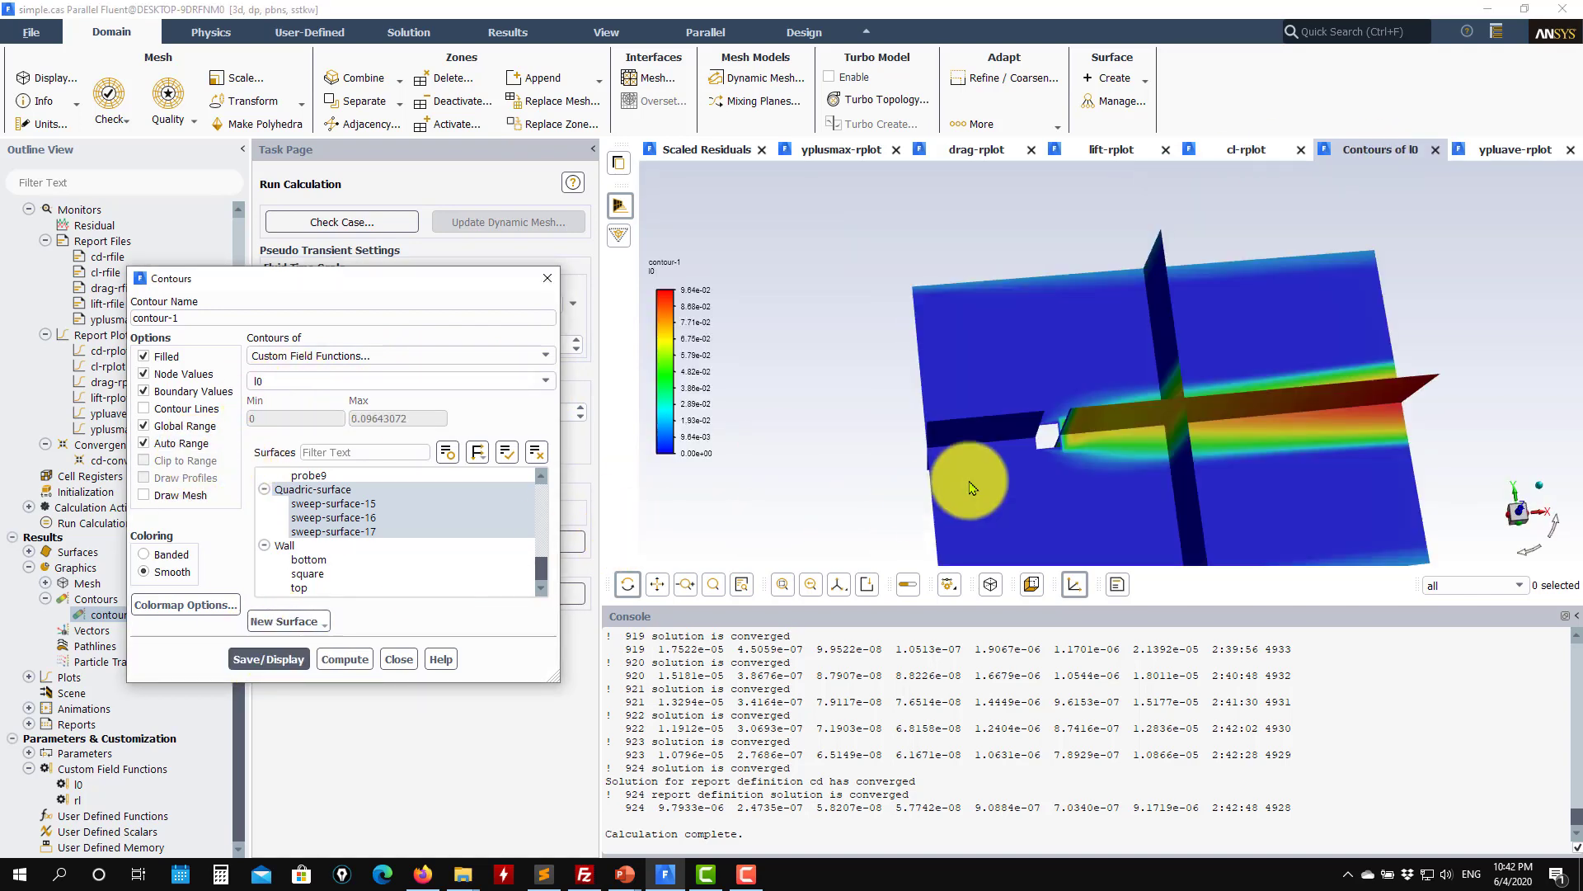
scroll(969, 479, "down", 3)
left_click_drag(1158, 406, 1125, 456)
scroll(1081, 451, "up", 3)
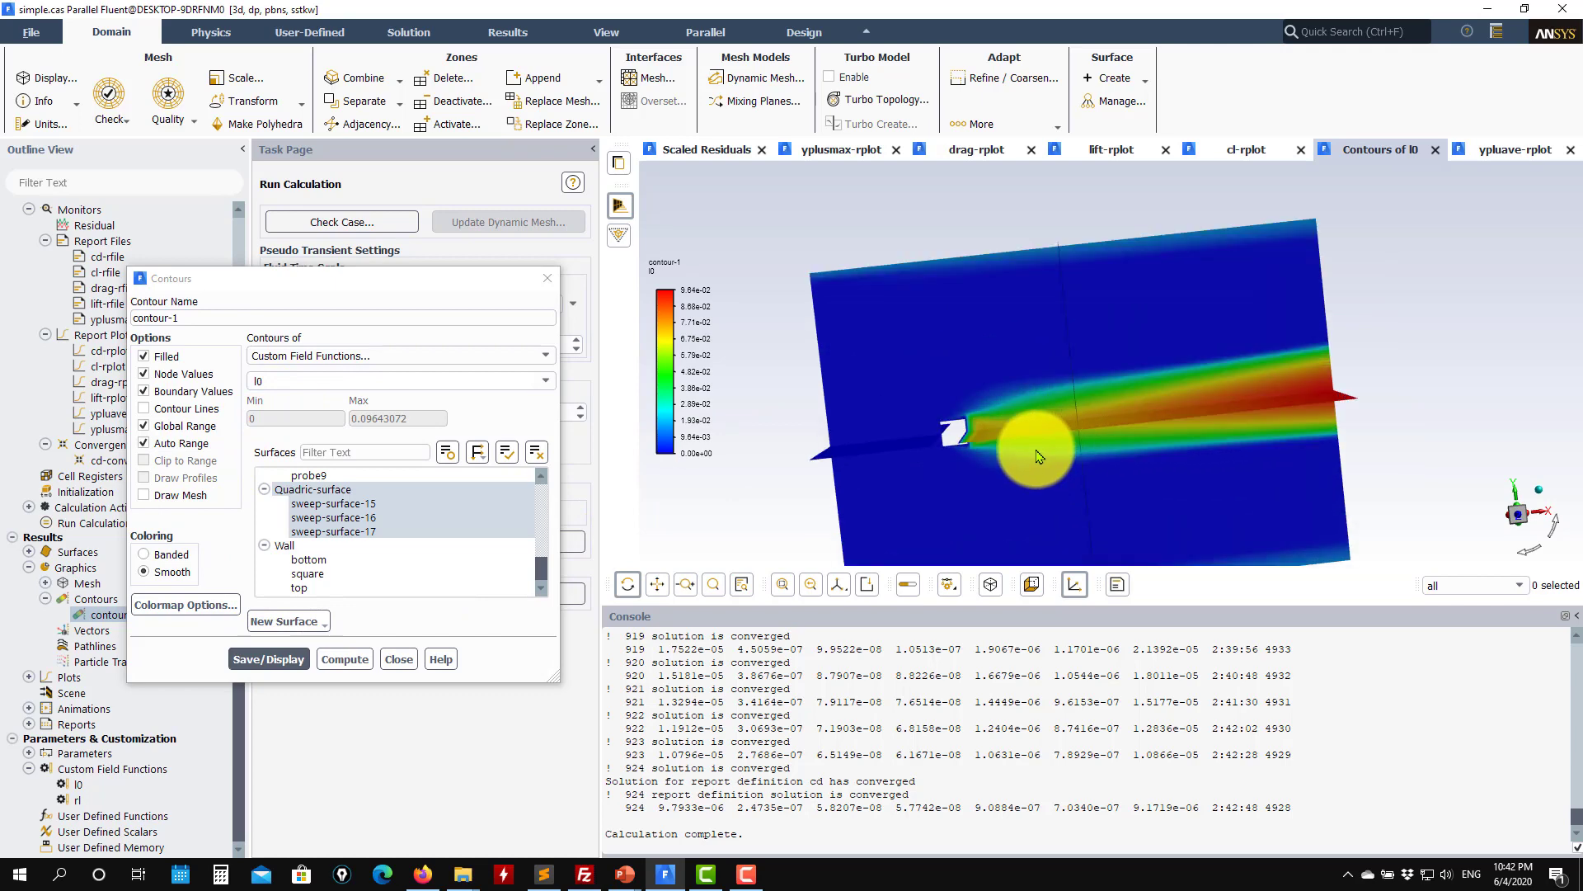
Display contour-1 of velocity magnitude on the sweep surfaces and inspect the flow around the cylinder.
left_click(495, 356)
left_click(431, 392)
left_click(268, 659)
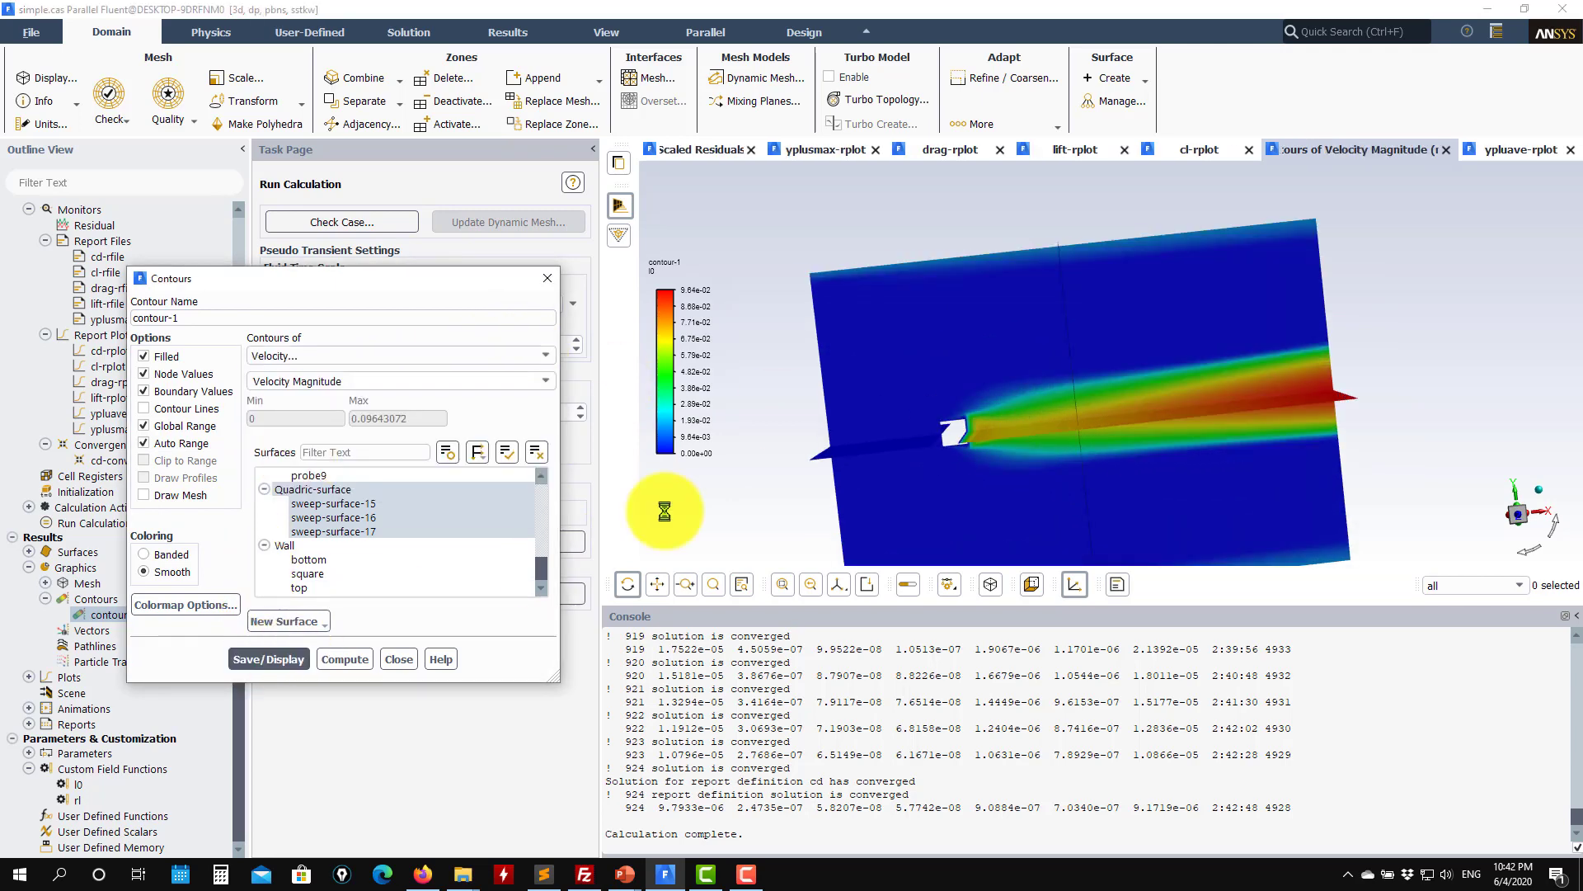
left_click_drag(1096, 504, 895, 400)
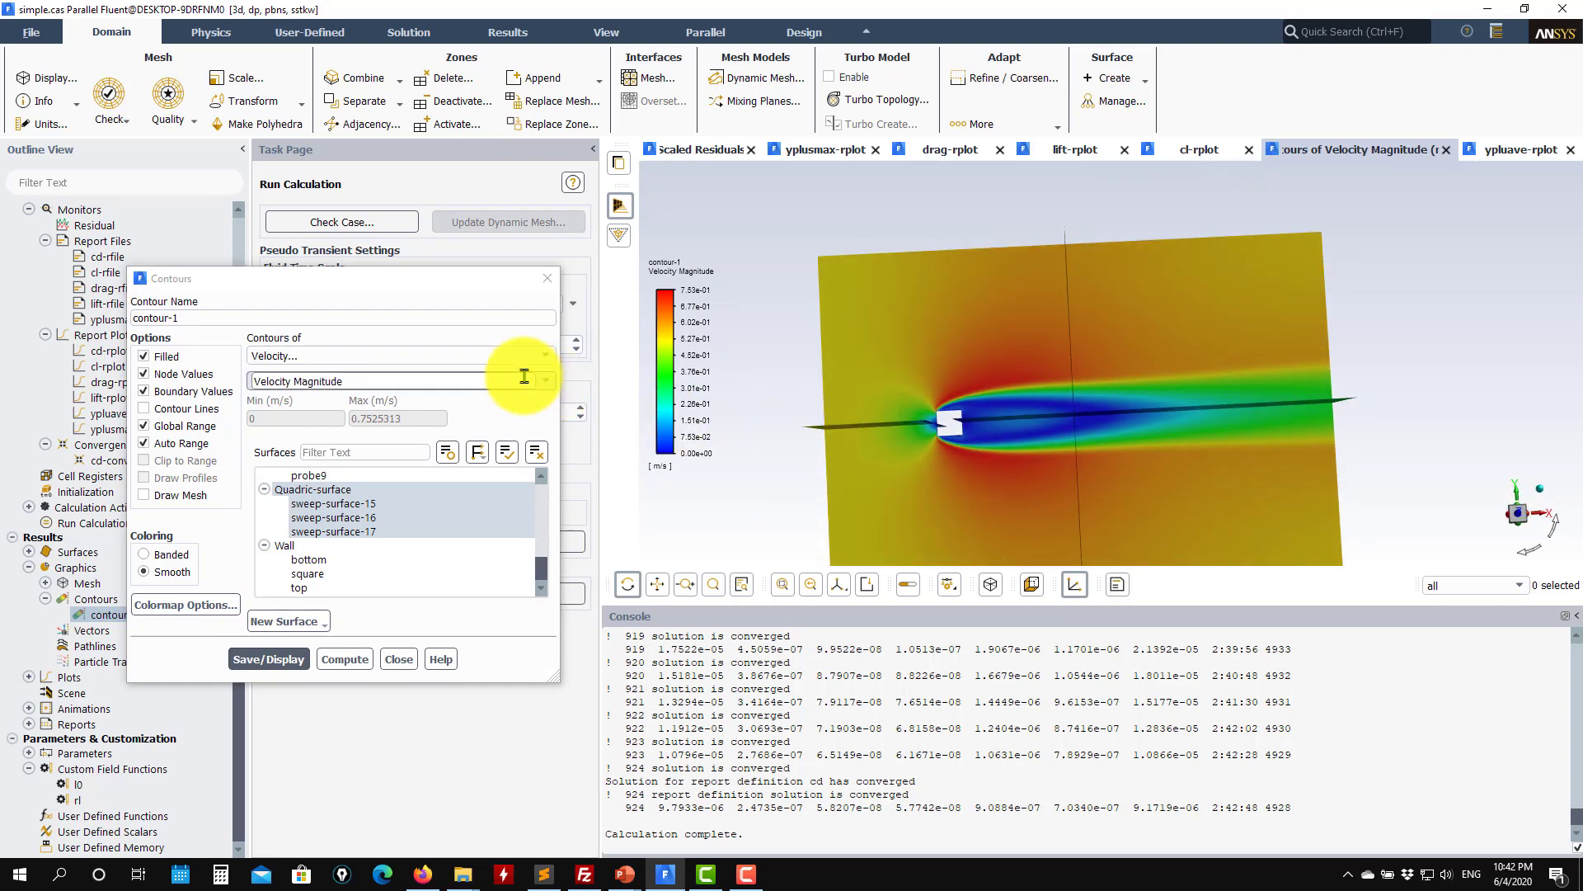
Set contour-1 back to the custom field function l0, redisplay it and inspect the wake.
left_click(532, 358)
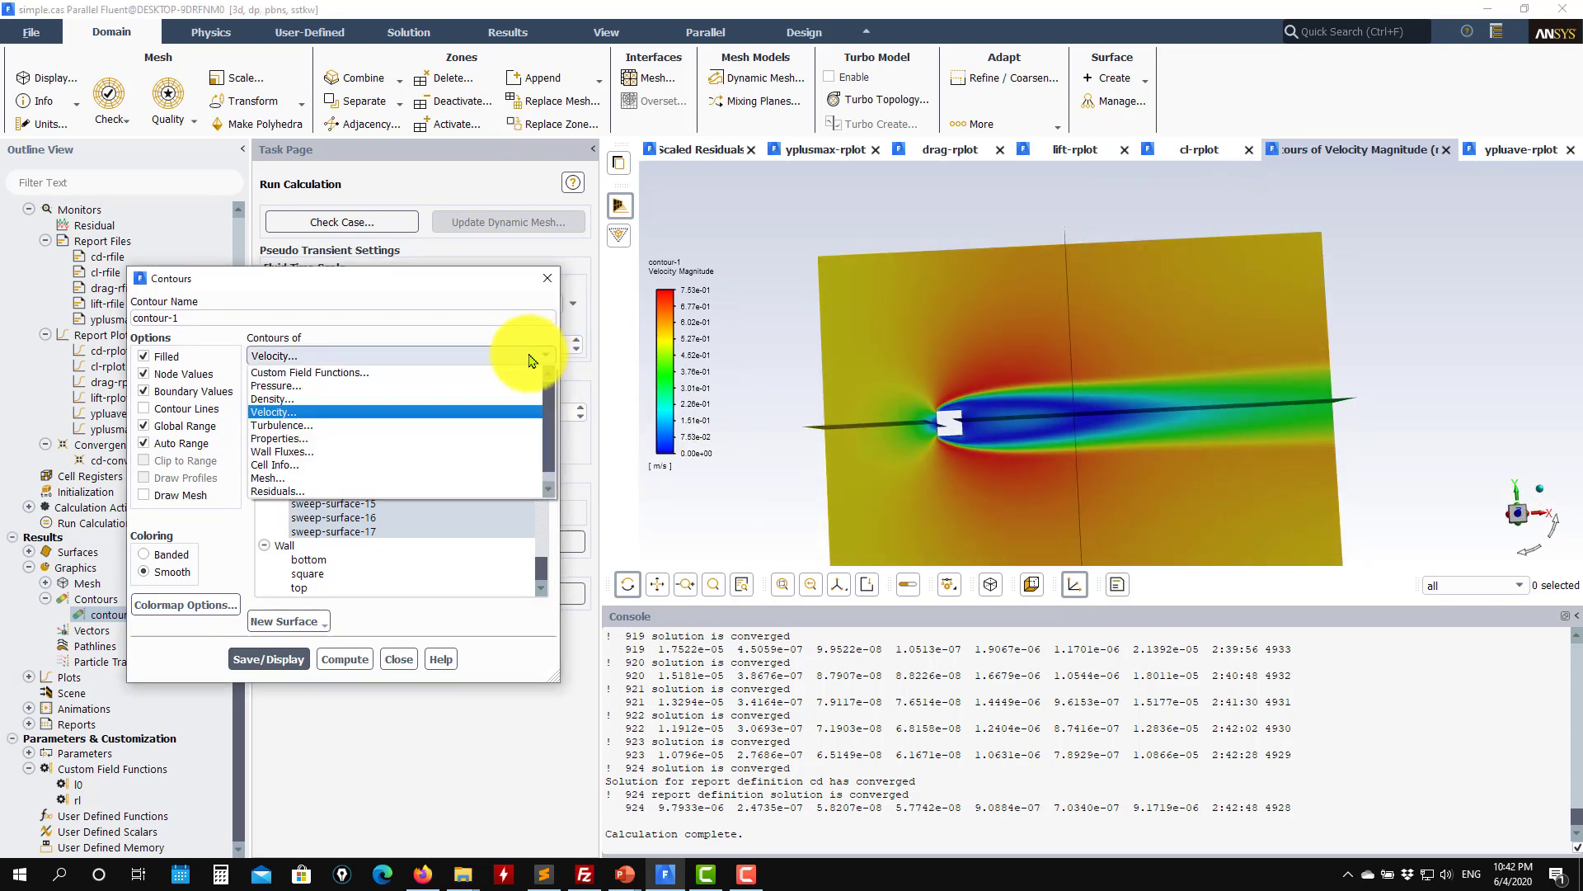
left_click(379, 373)
left_click(268, 659)
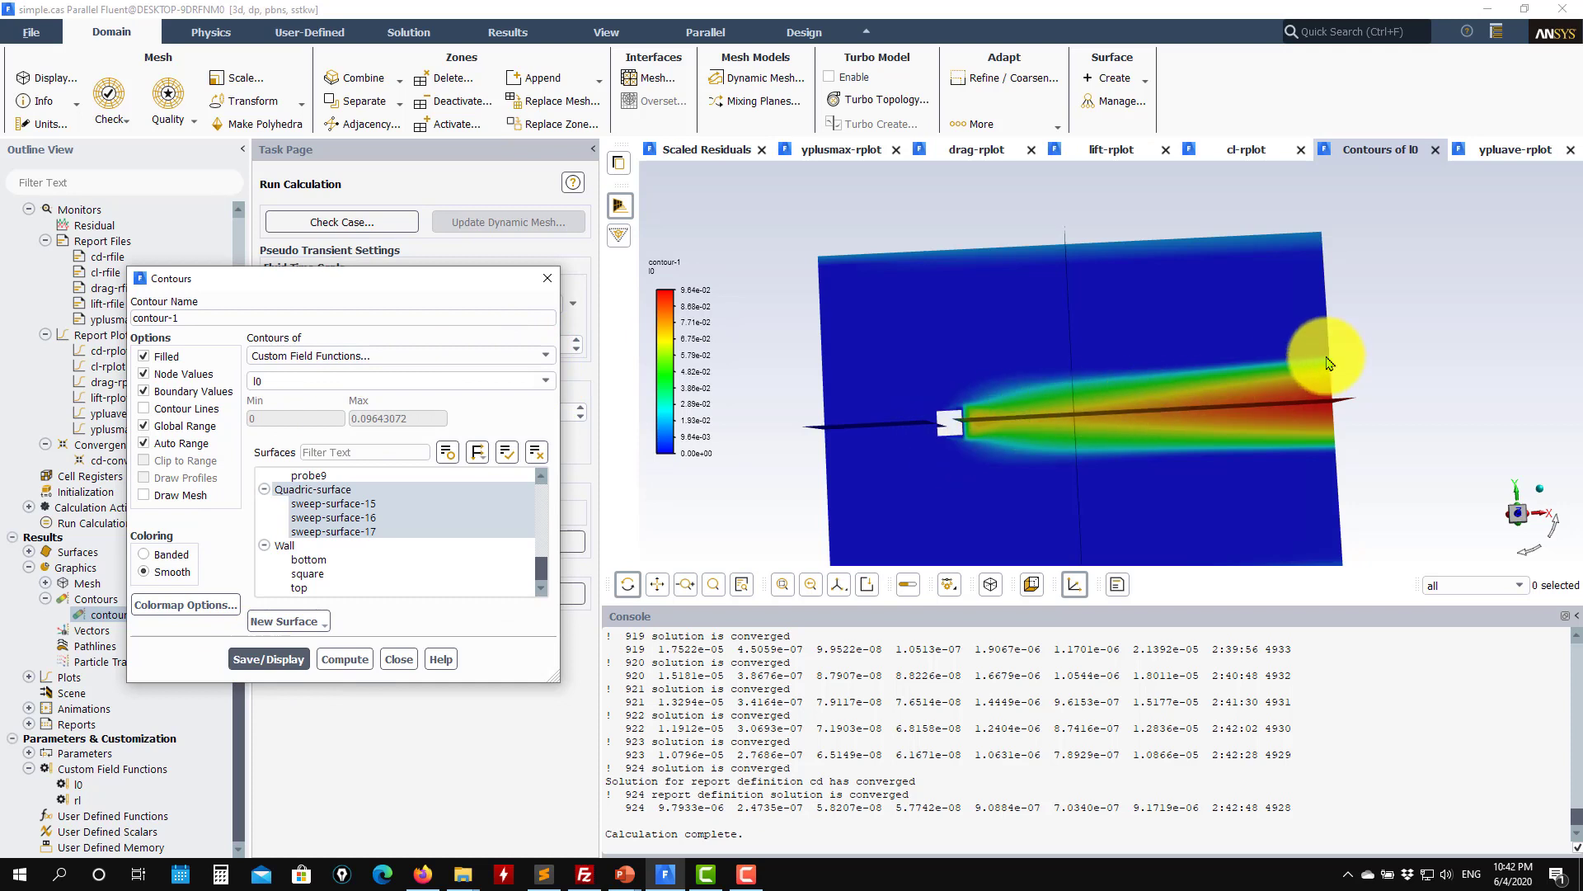
left_click_drag(1205, 412, 1122, 405)
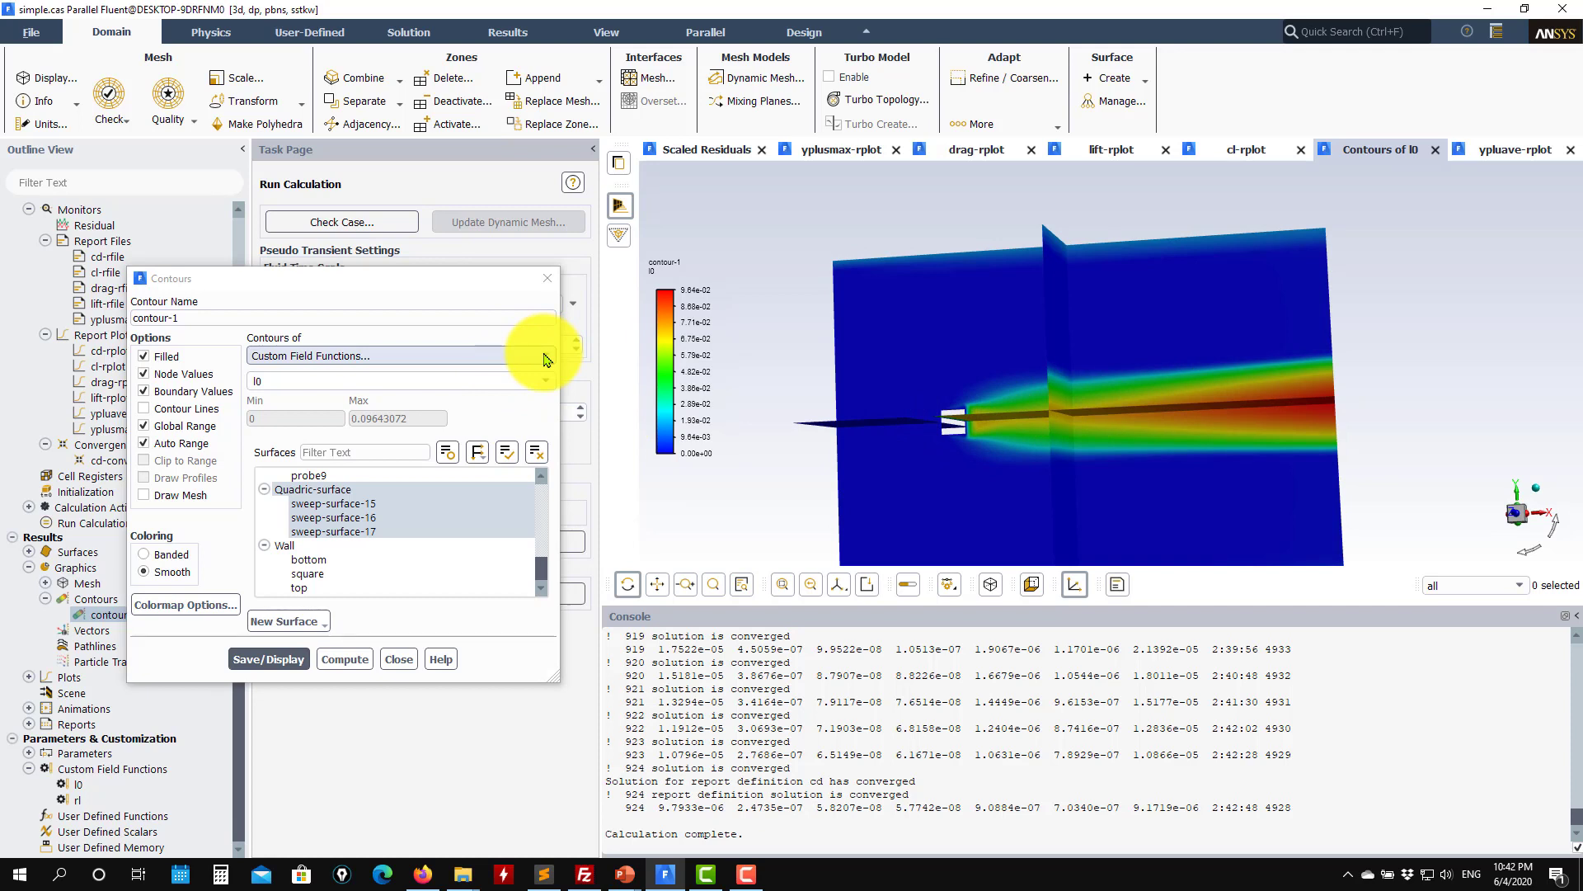
Display contour-1 of the custom field function rl with auto range off and maximum 5, and inspect the region around the cylinder.
left_click(546, 384)
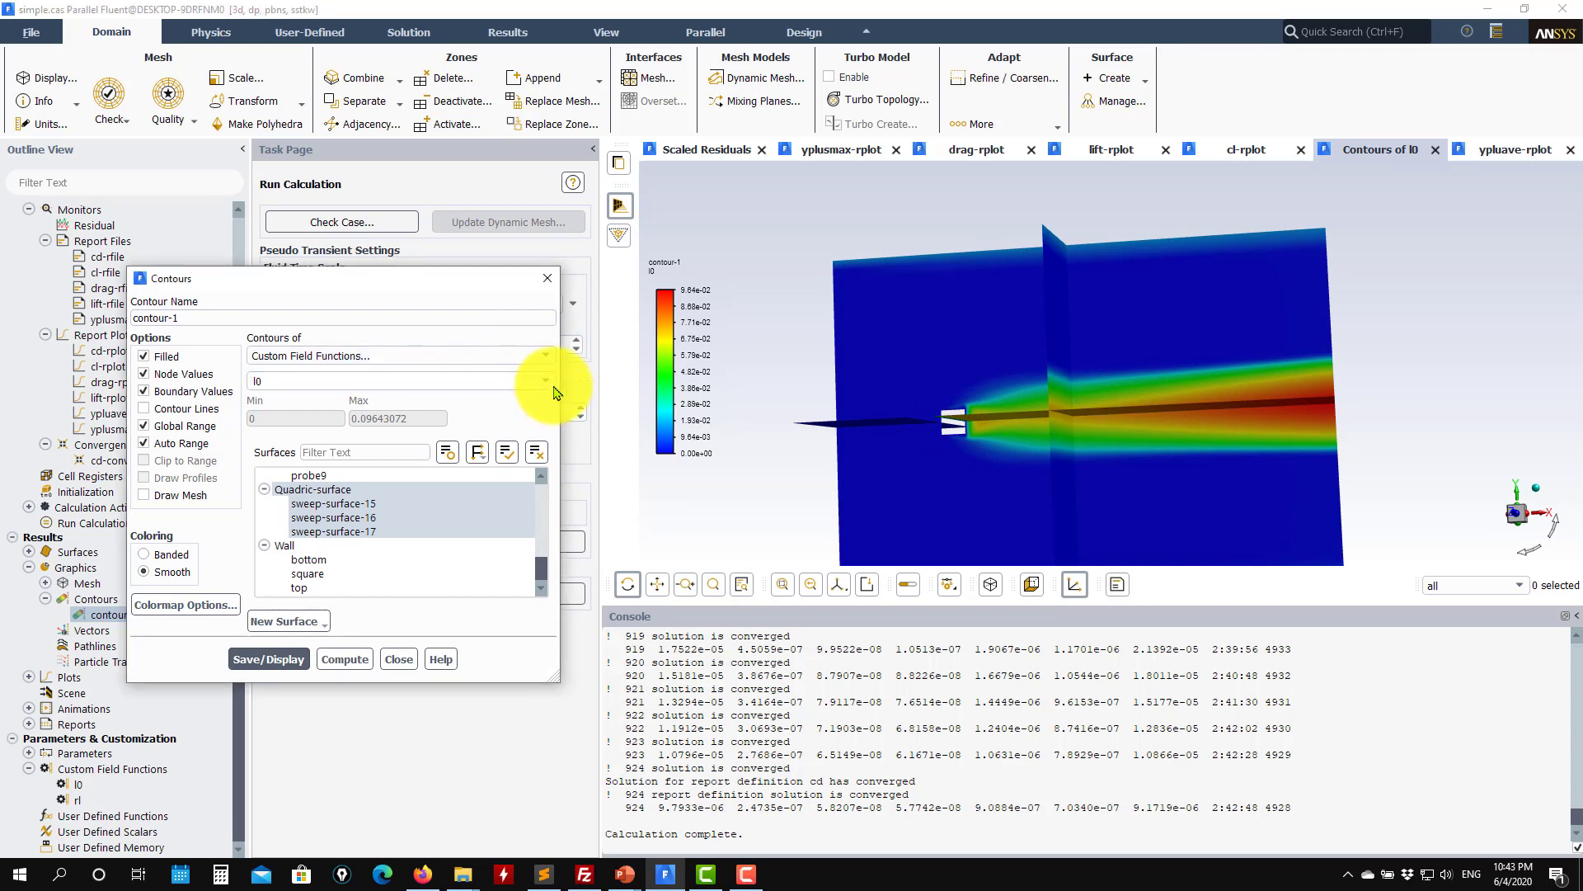
left_click(548, 381)
left_click(388, 412)
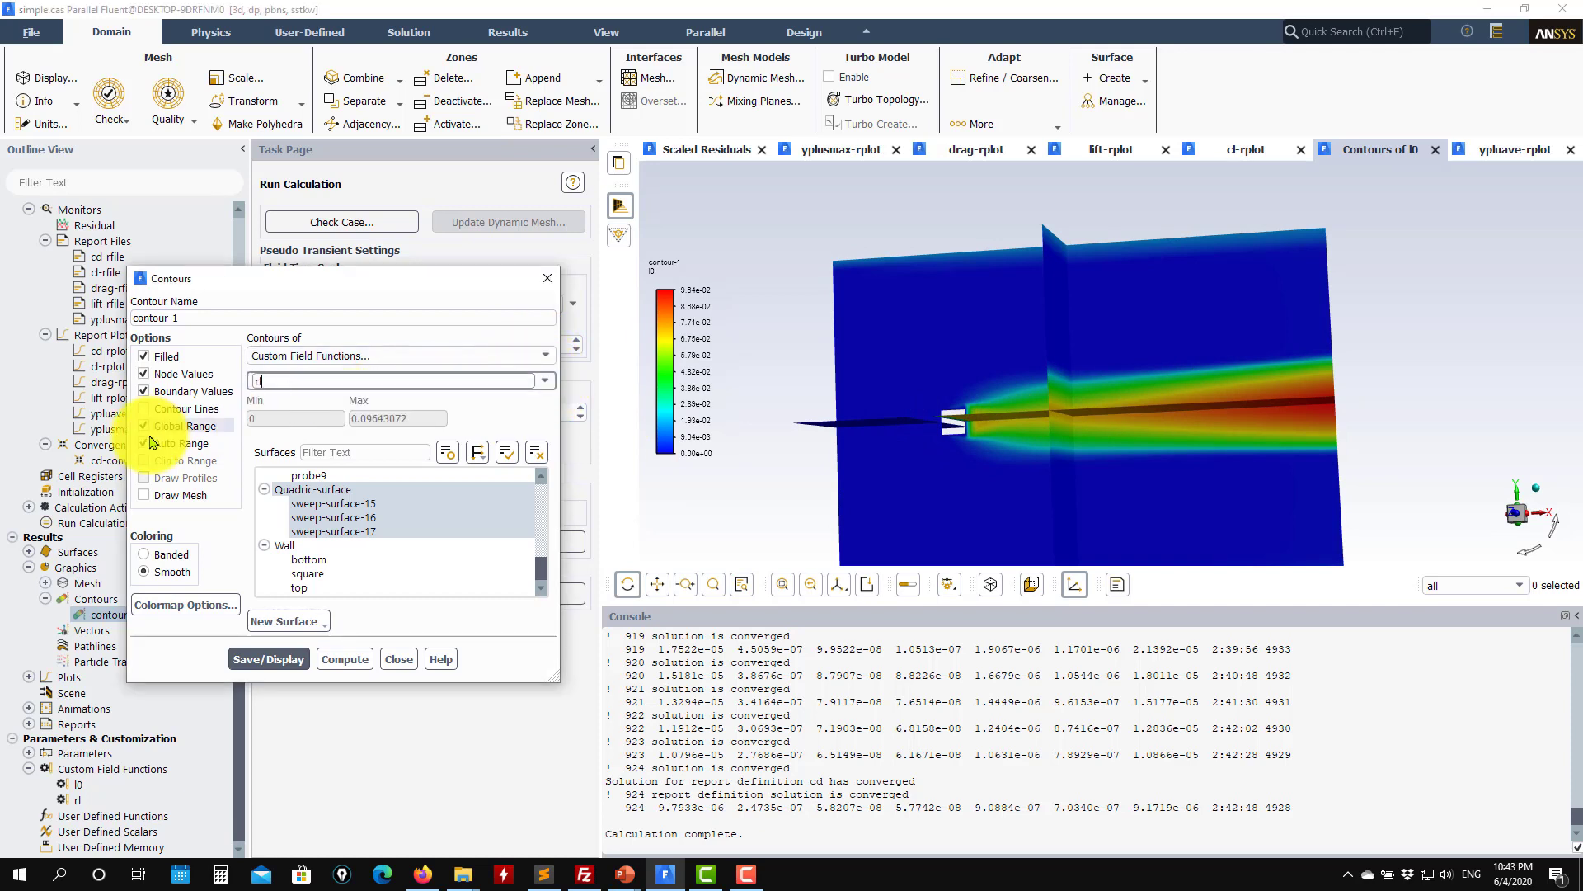
left_click(186, 444)
double_click(416, 418)
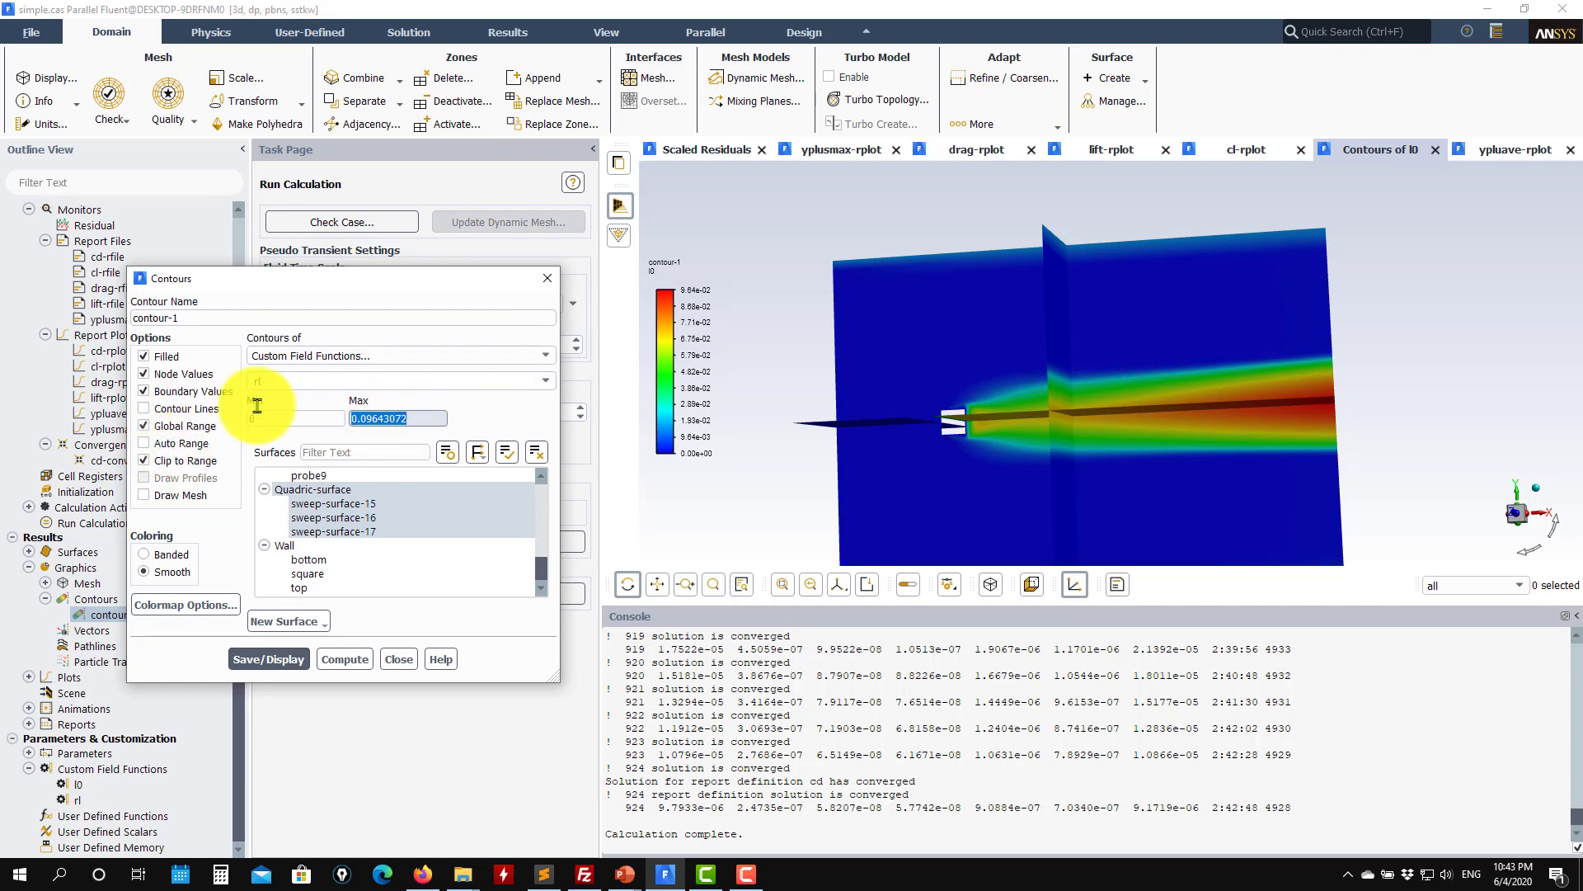
type("5")
left_click(268, 659)
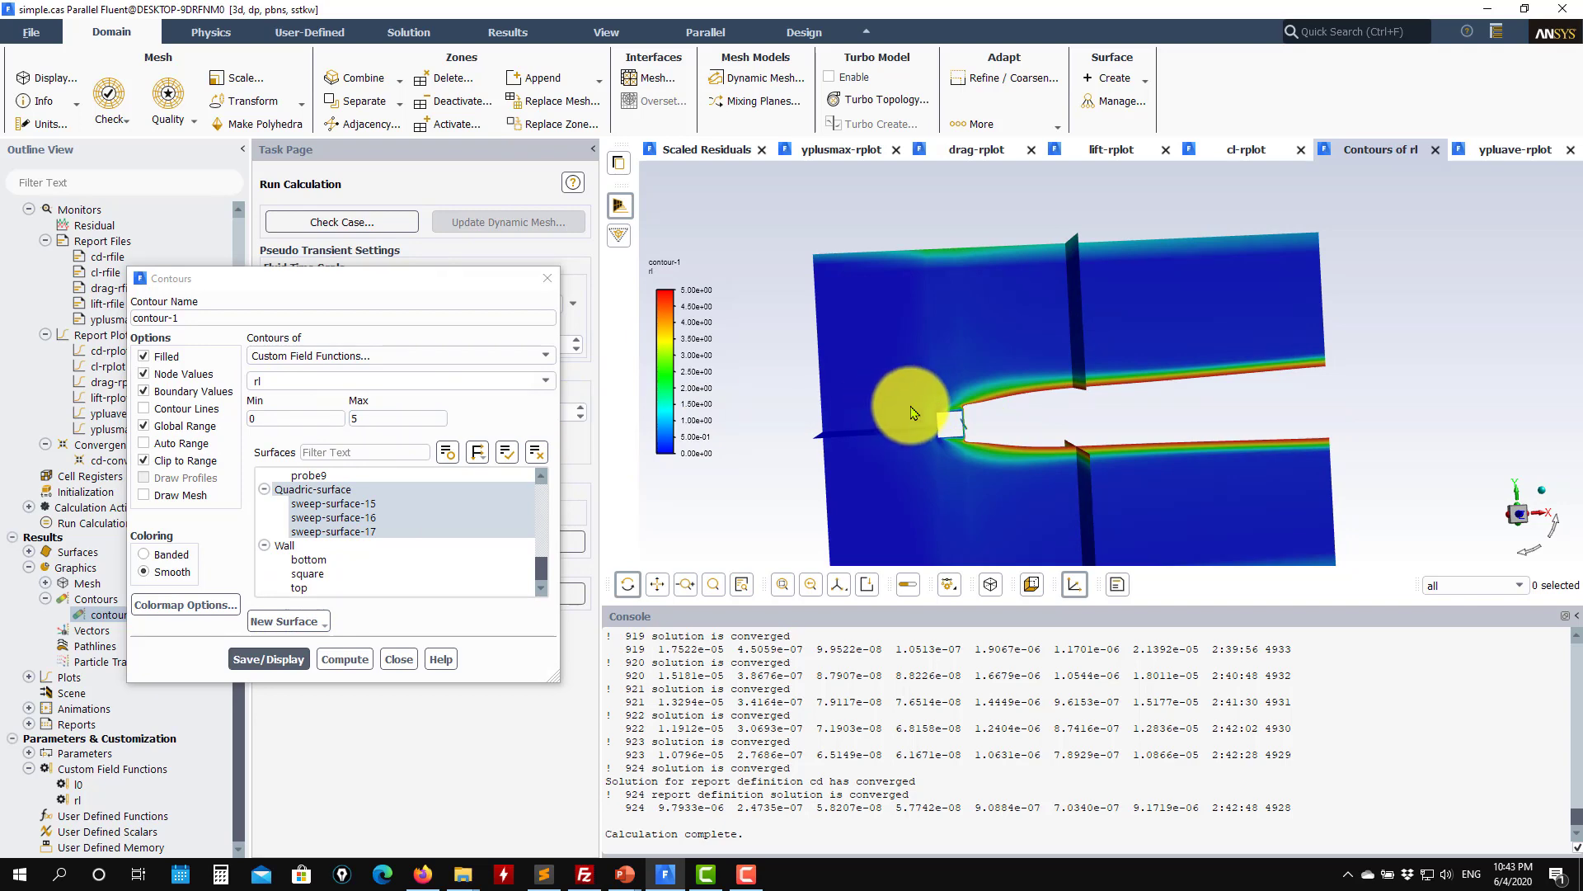
left_click_drag(1086, 398, 1141, 460)
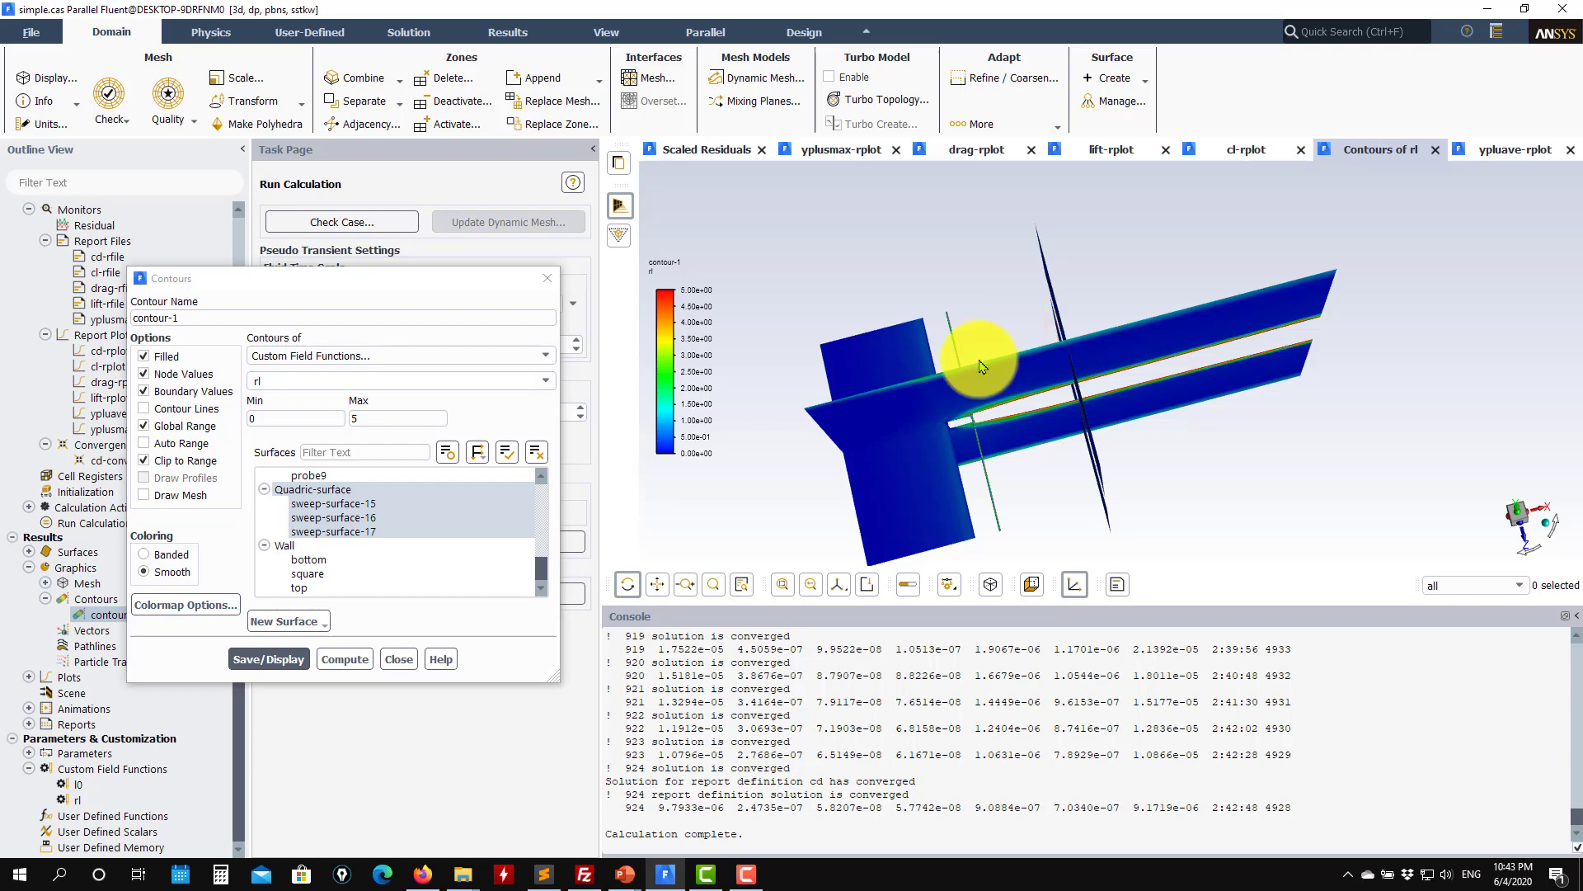
left_click_drag(981, 314, 759, 255)
Switch contour-1 to velocity magnitude and display it with auto range enabled.
left_click(495, 356)
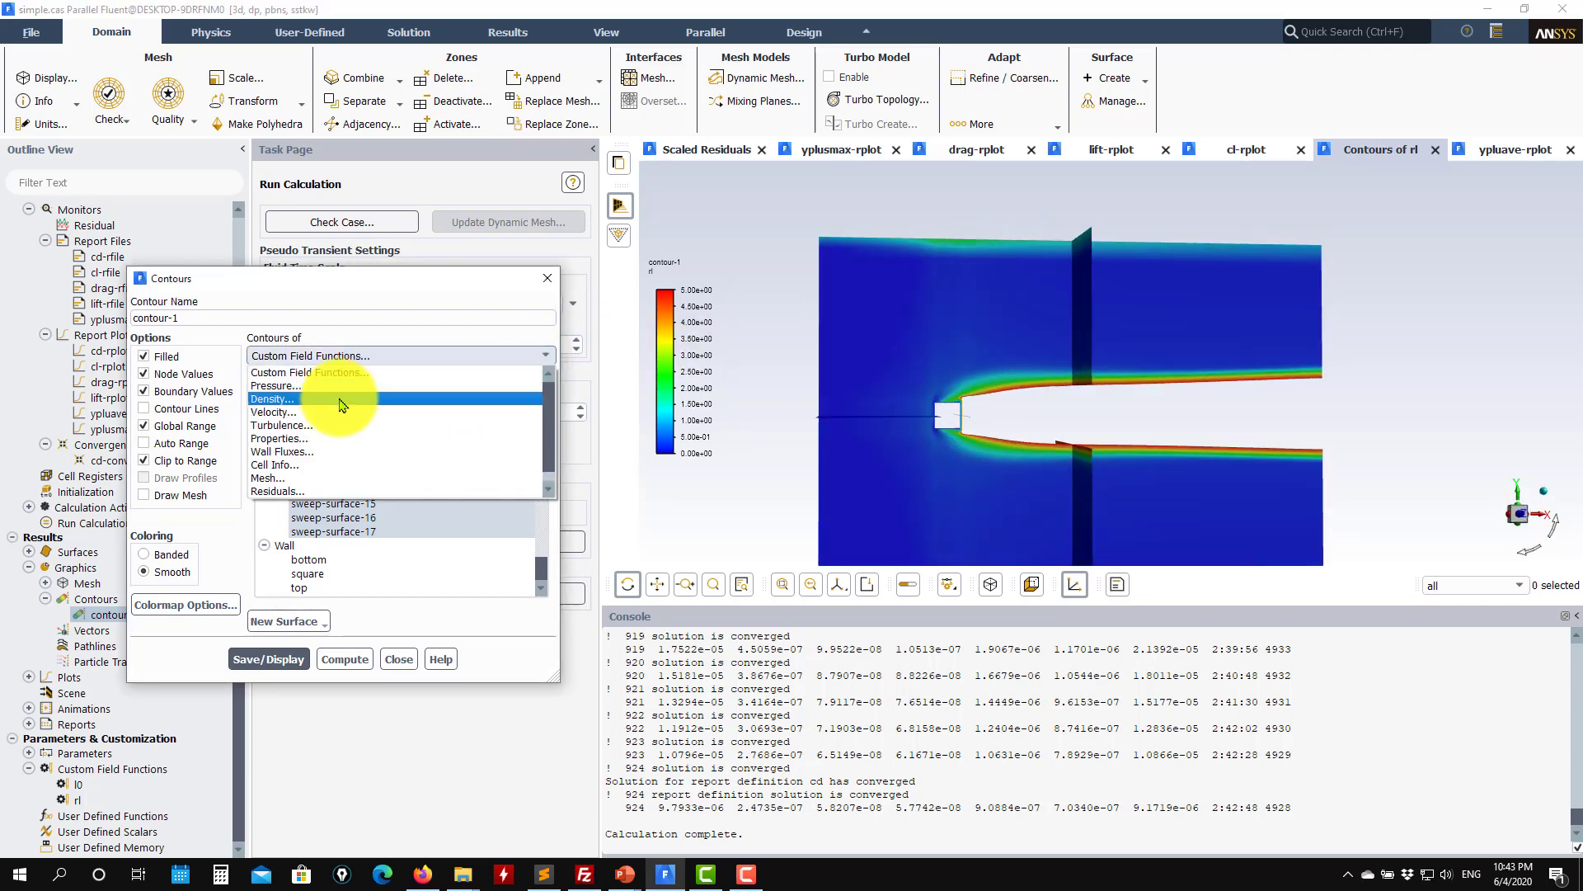
left_click(417, 412)
left_click(265, 660)
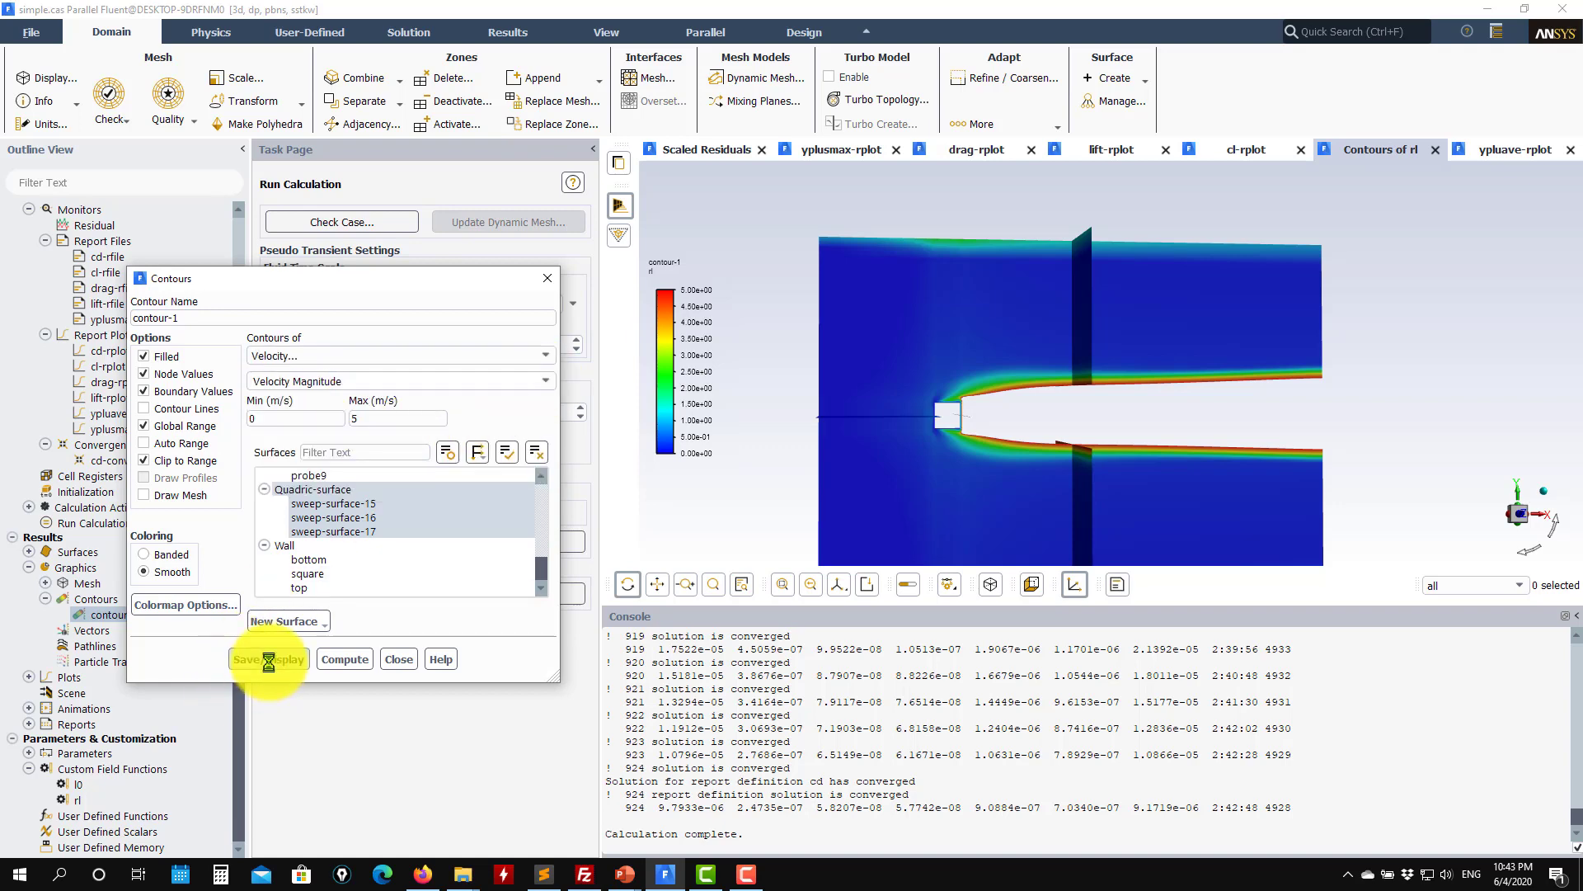
left_click(169, 443)
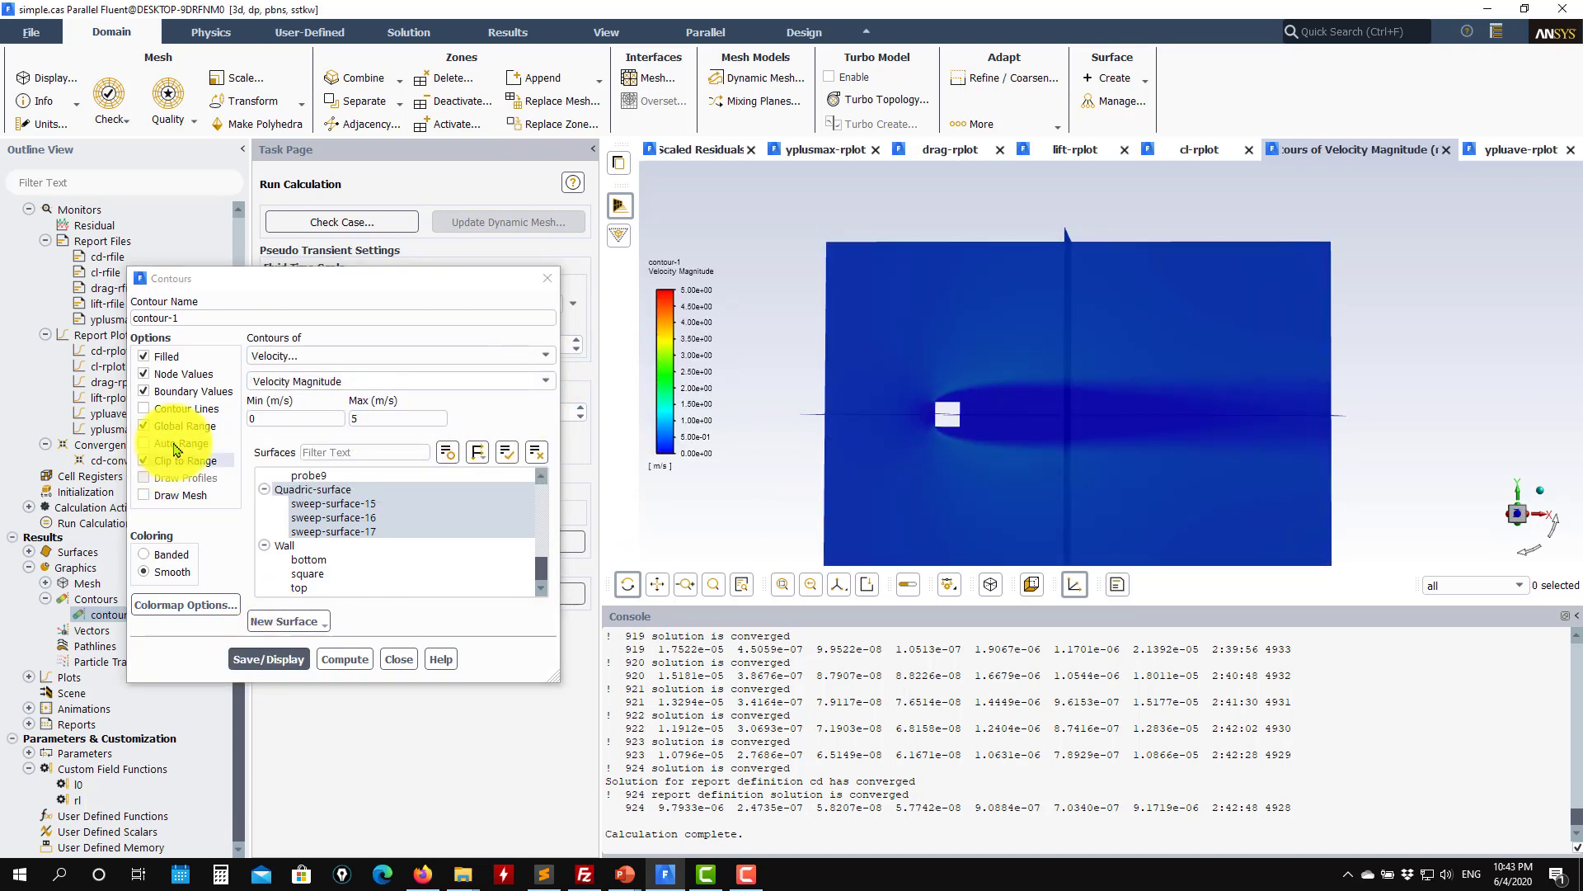
left_click(266, 660)
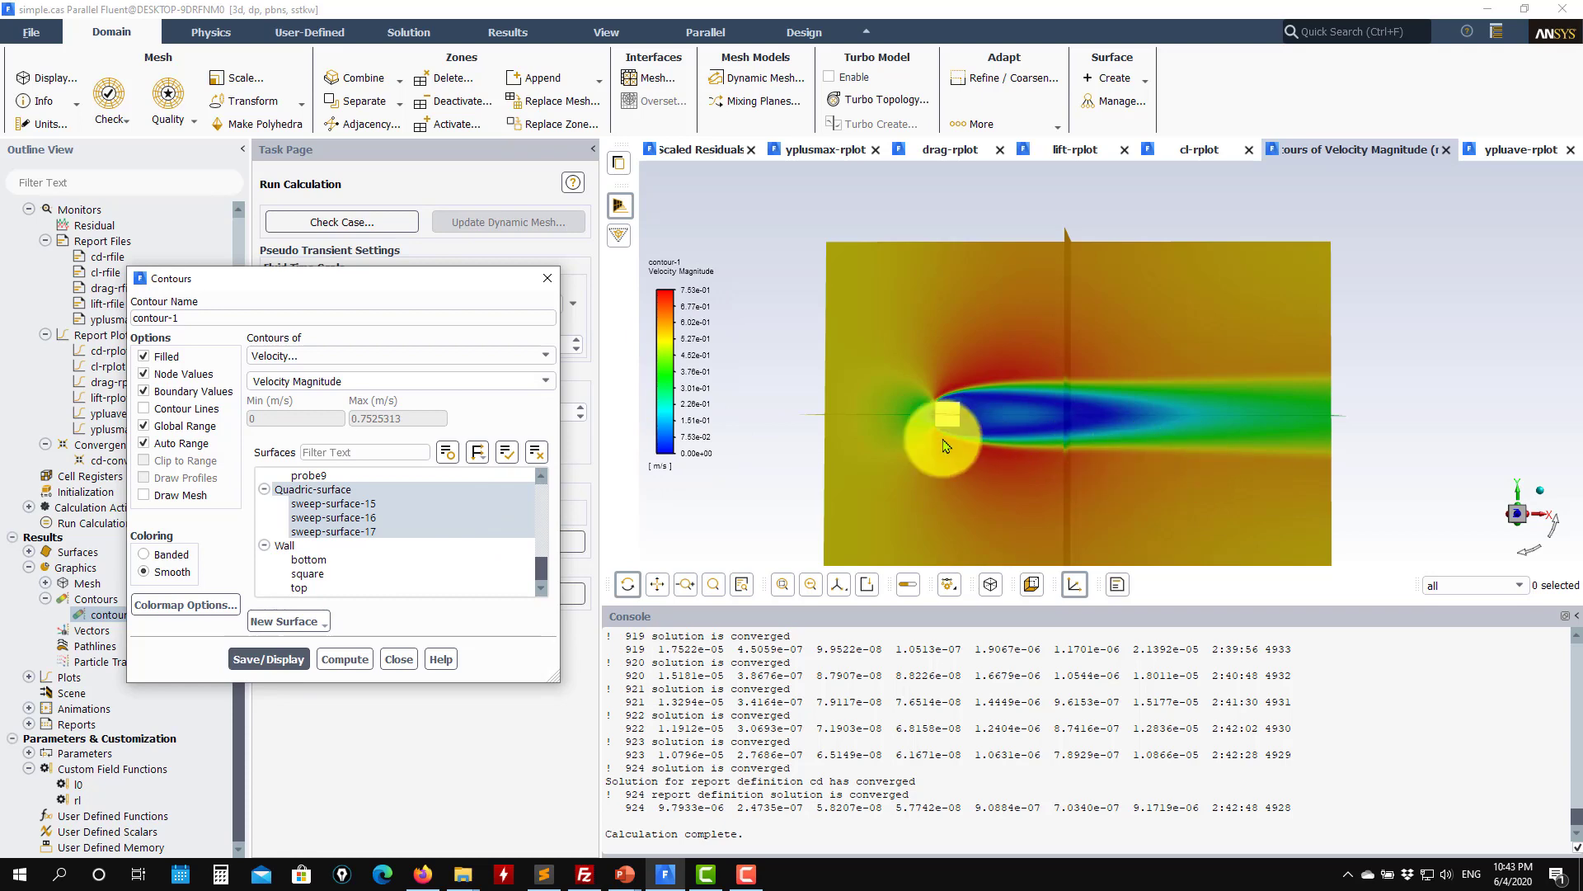
Display contour-1 of Y Velocity, inspect the flow around the cylinder, and close the contour settings.
left_click(546, 381)
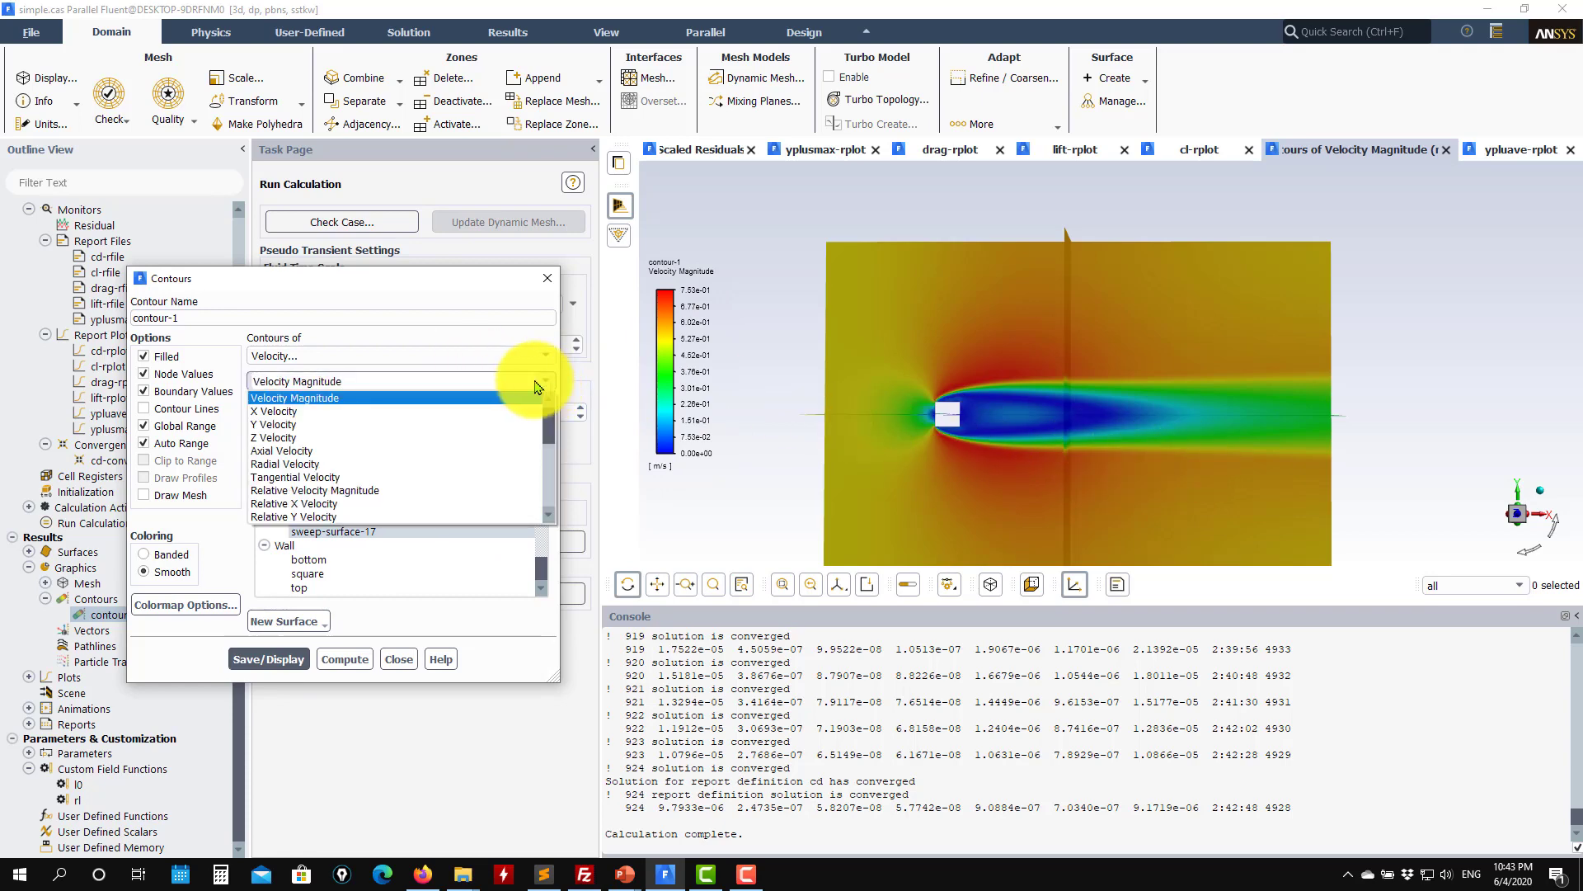
left_click(503, 419)
left_click(266, 659)
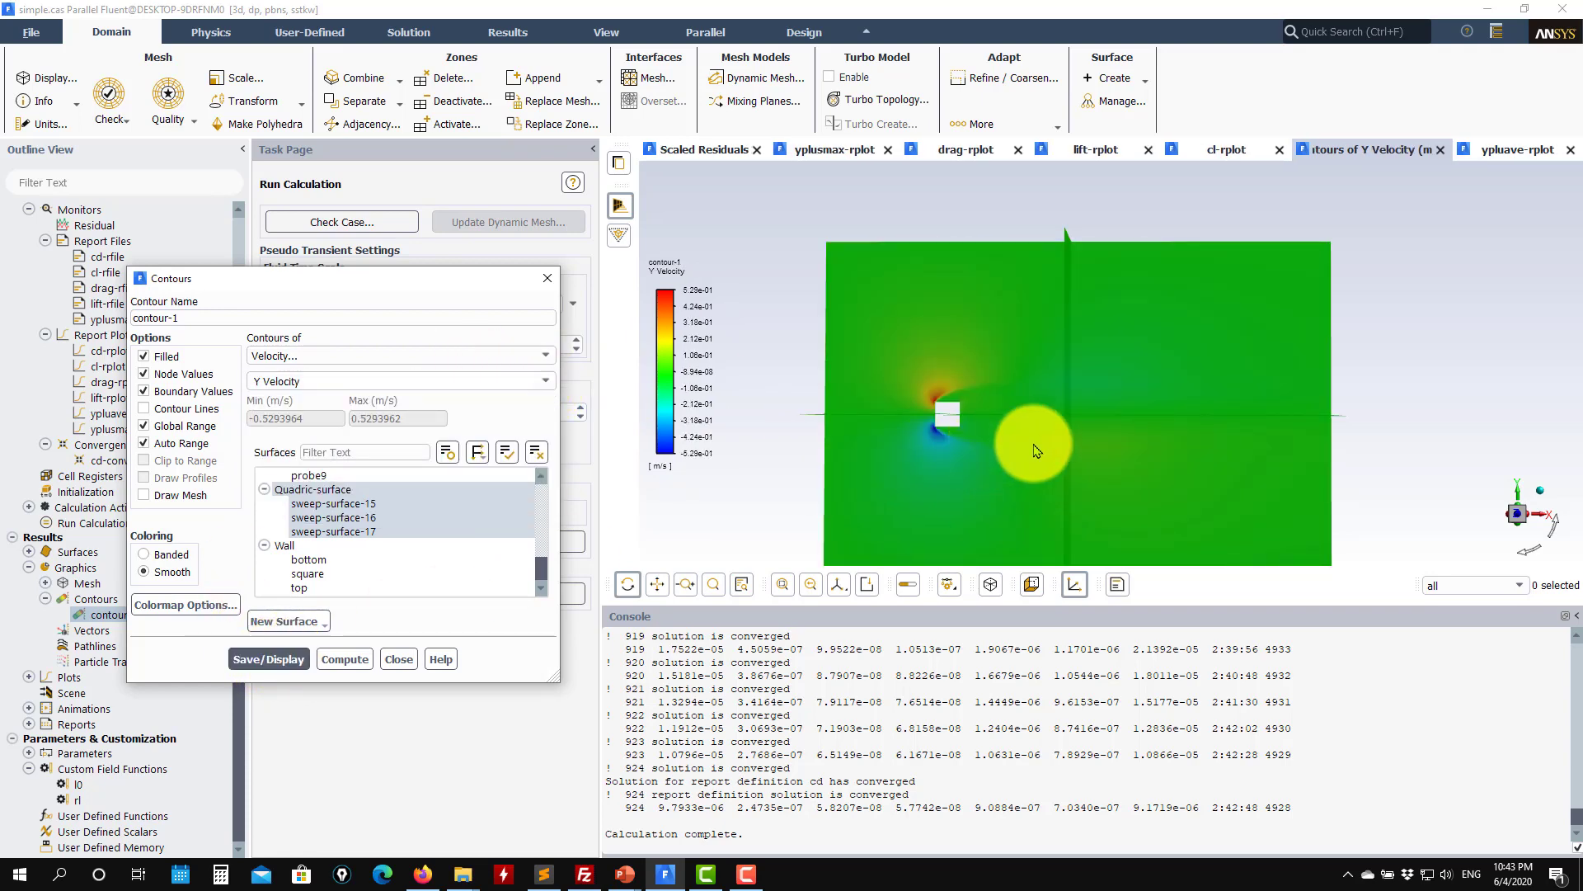
scroll(1025, 429, "up", 3)
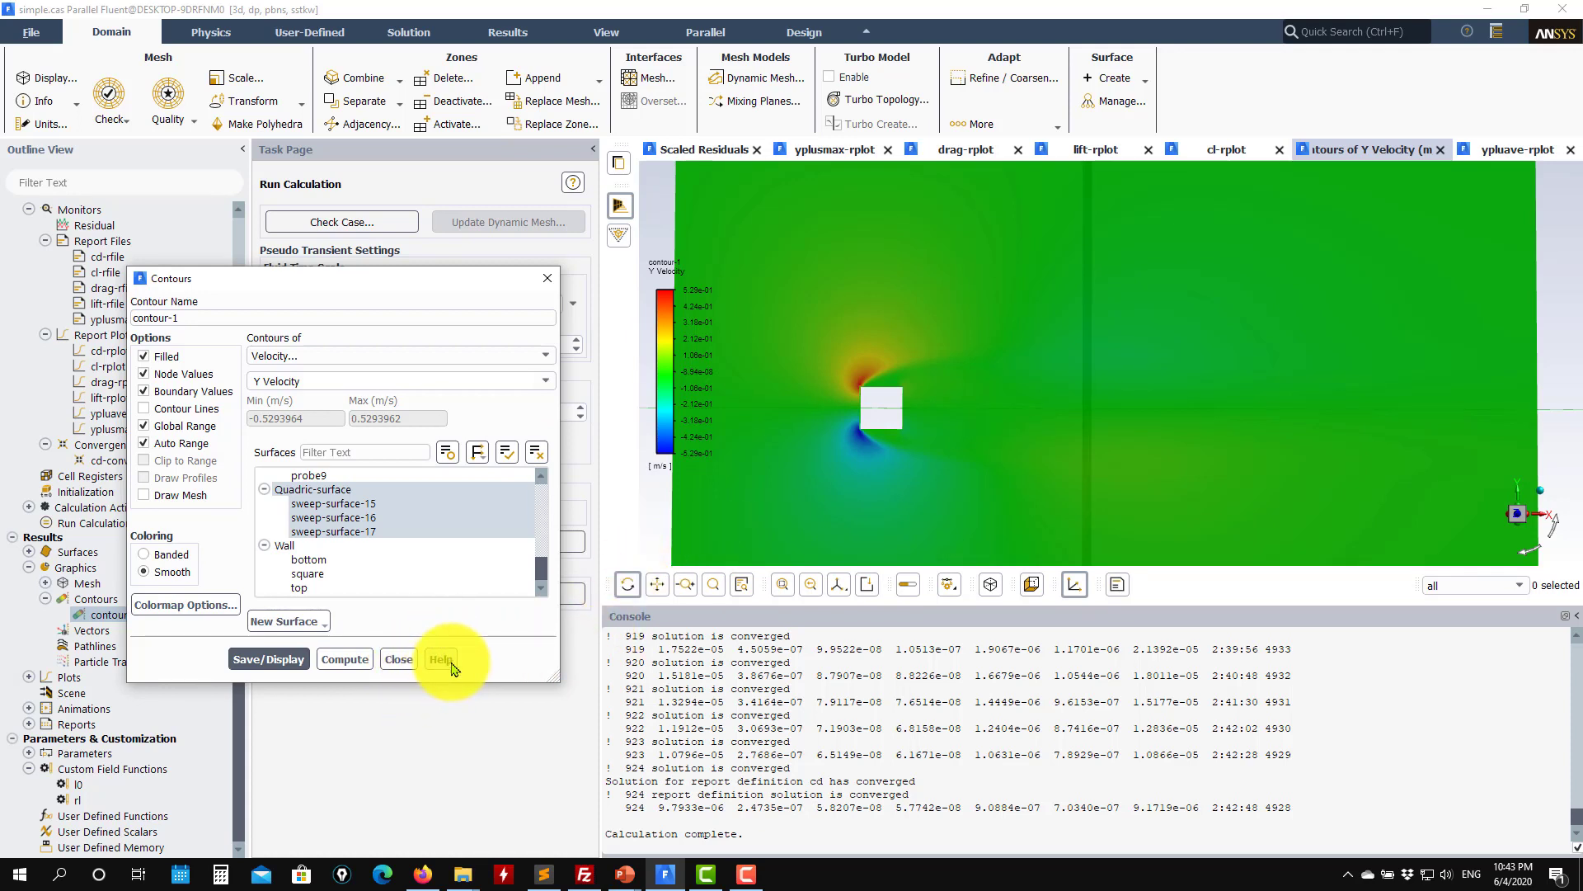
left_click(398, 659)
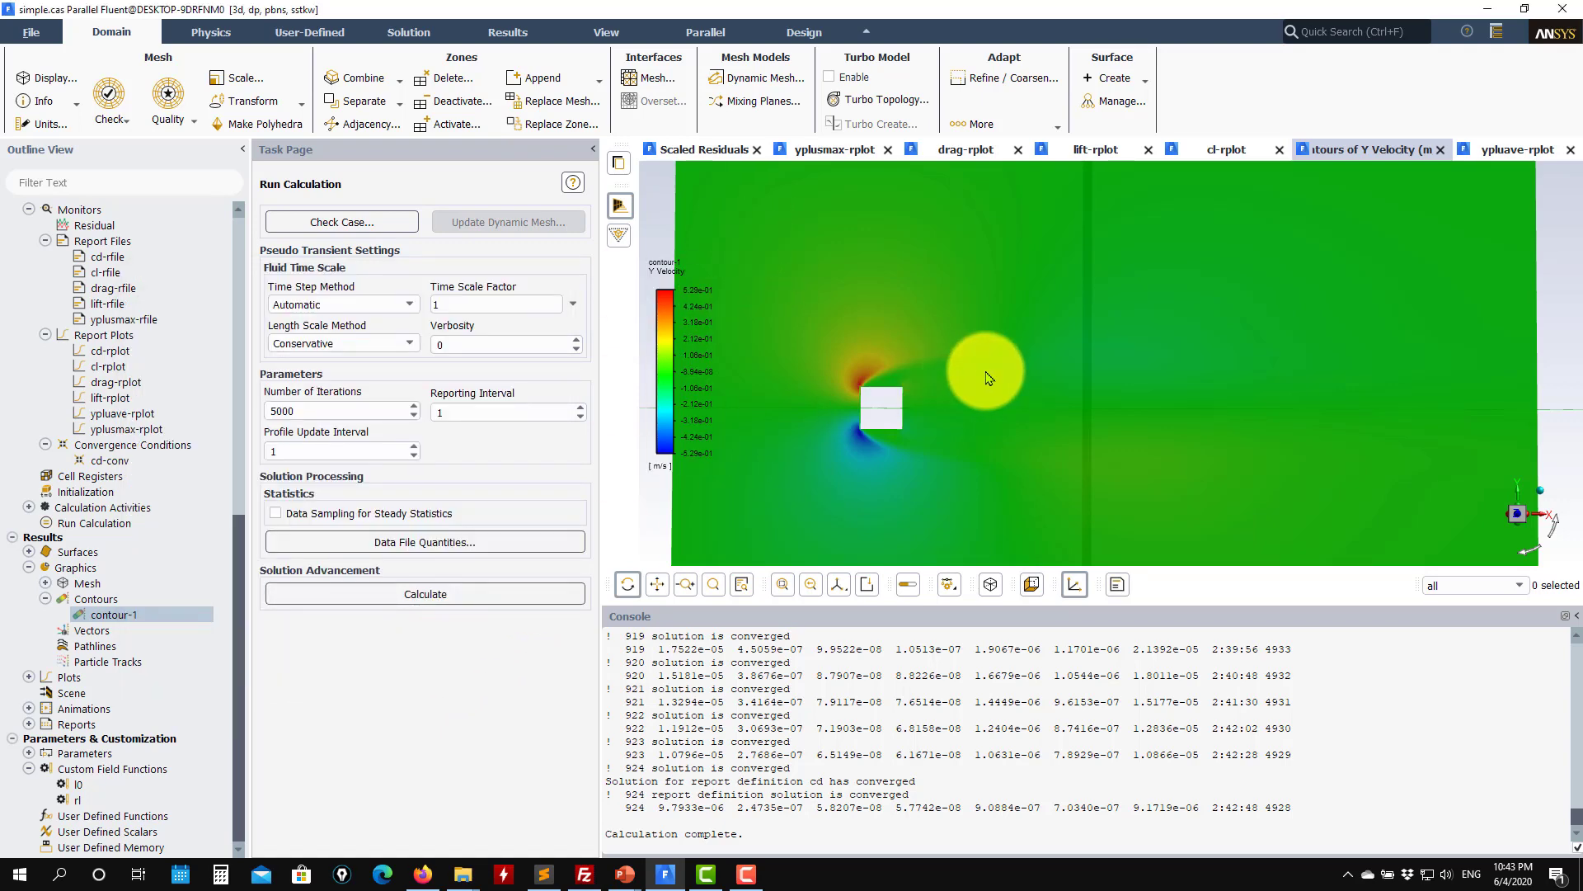
scroll(878, 523, "down", 3)
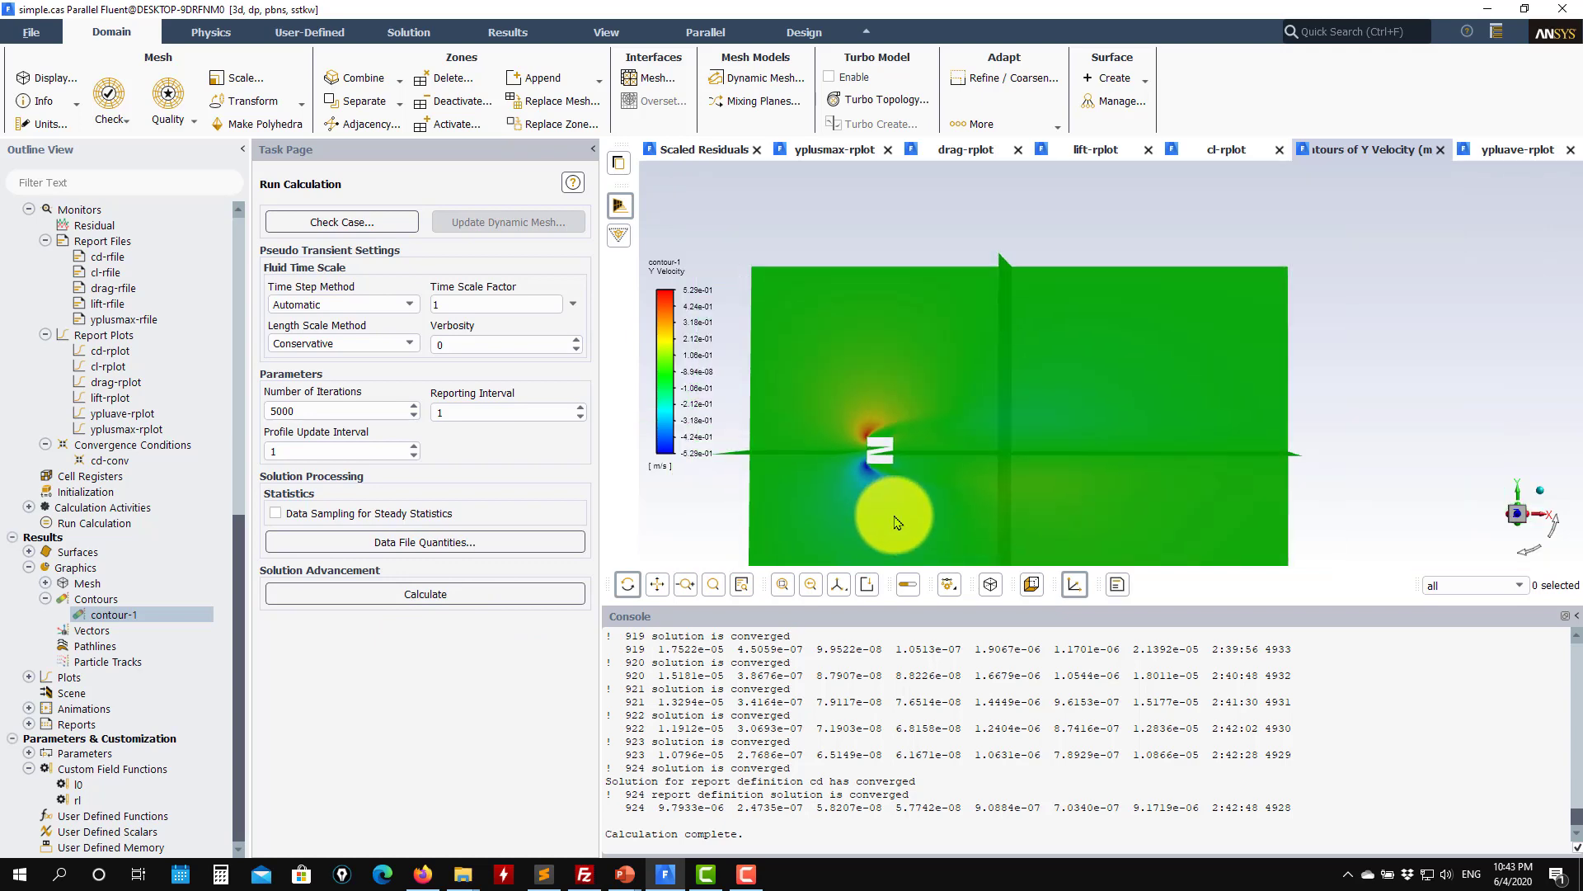
left_click_drag(1181, 399, 901, 417)
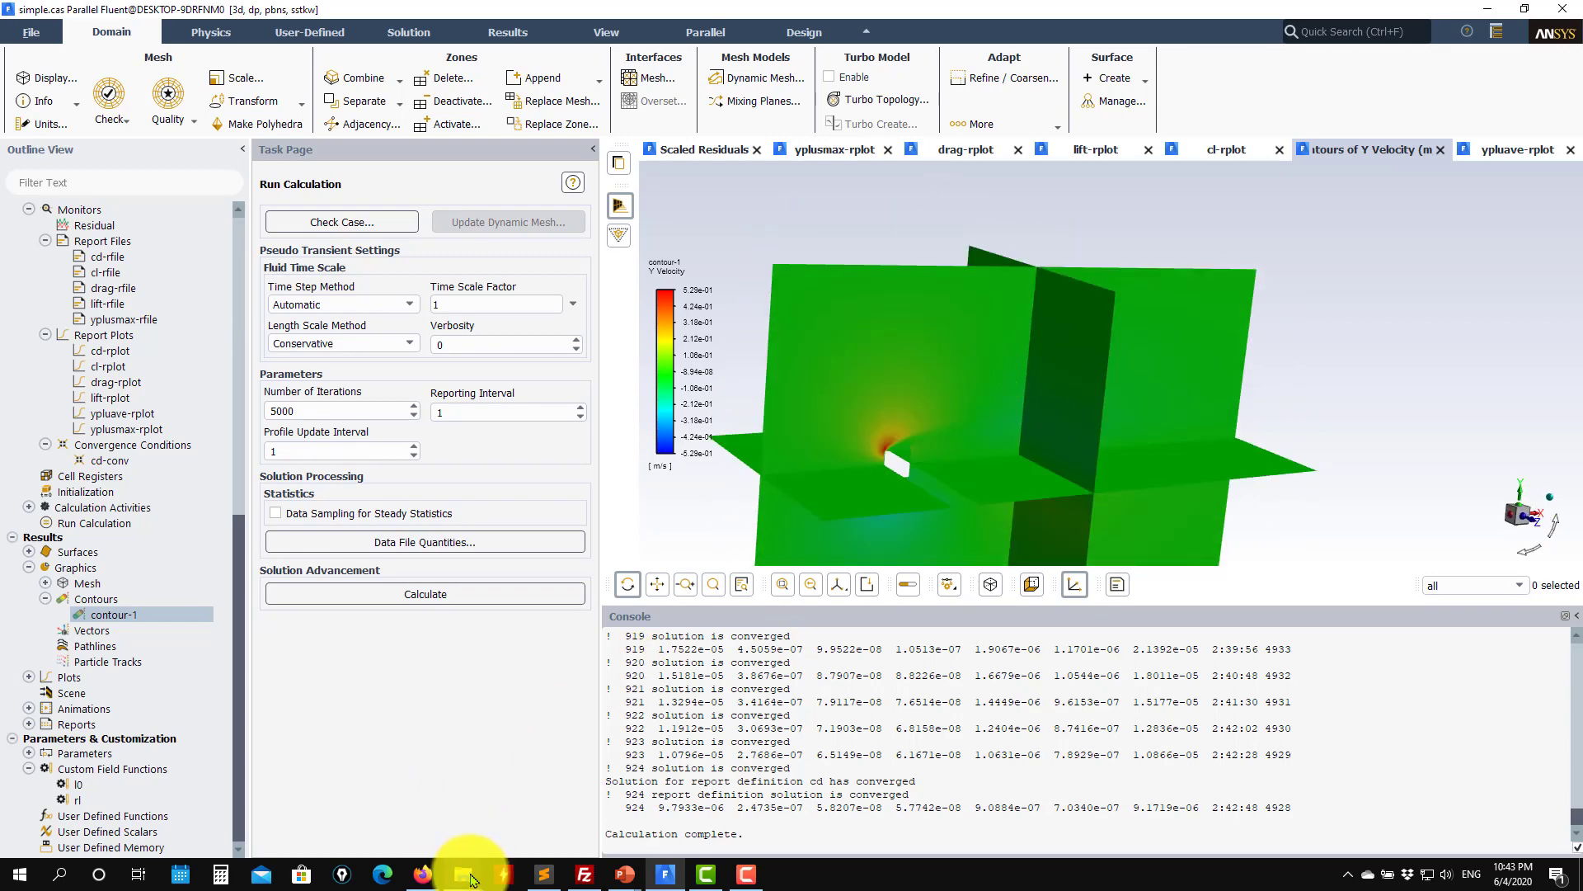
Switch to File Explorer and check the saved interpolation files in the coarse RANS folder.
mouse_move(463, 870)
left_click(530, 820)
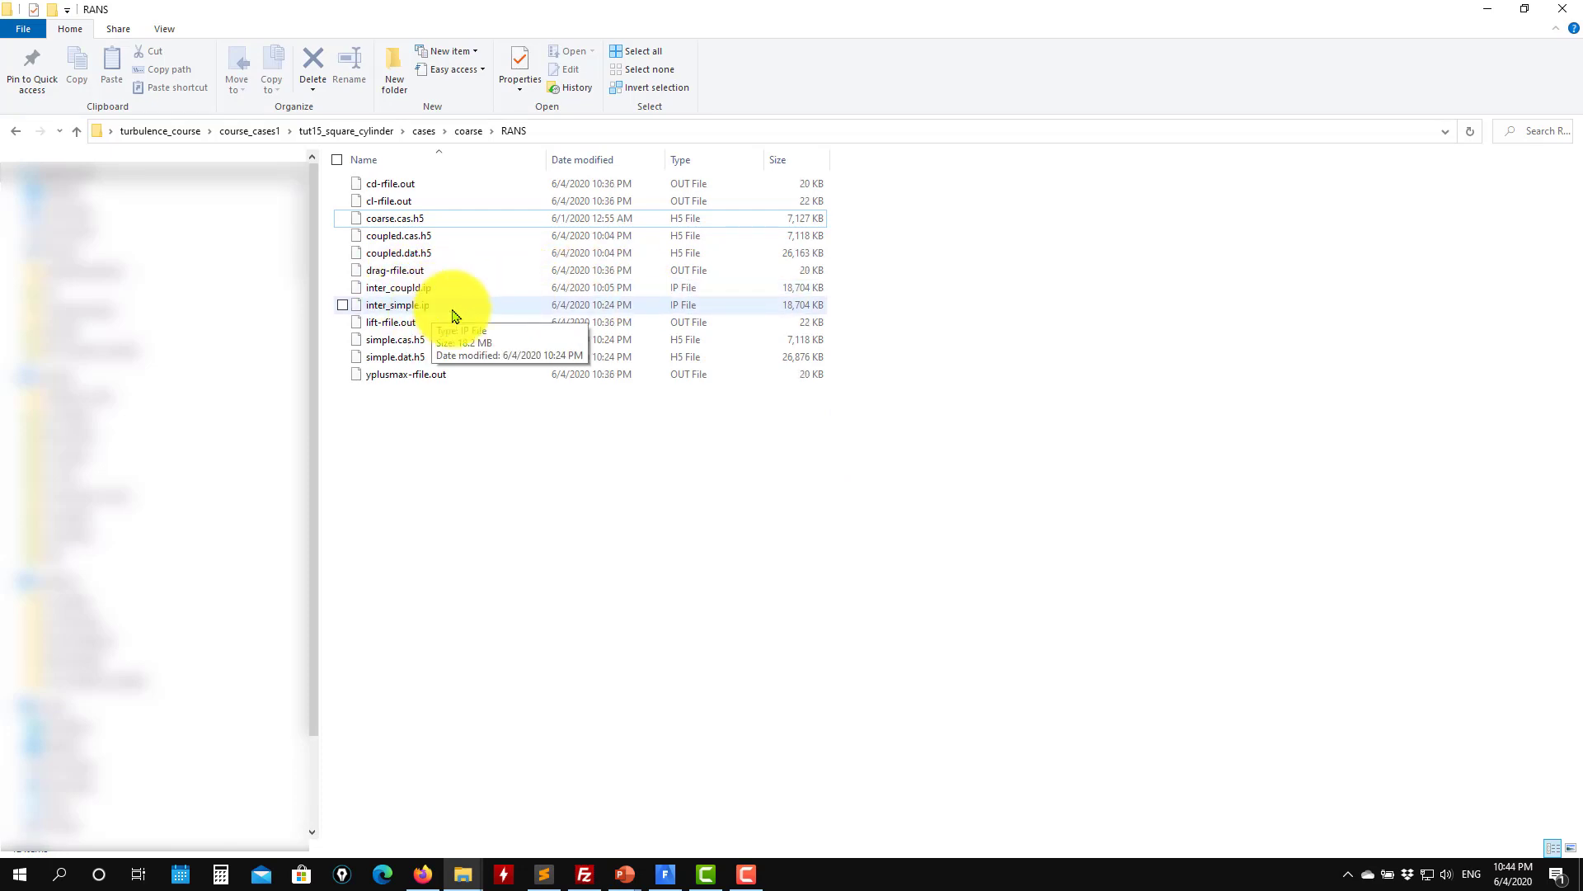
left_click(1487, 15)
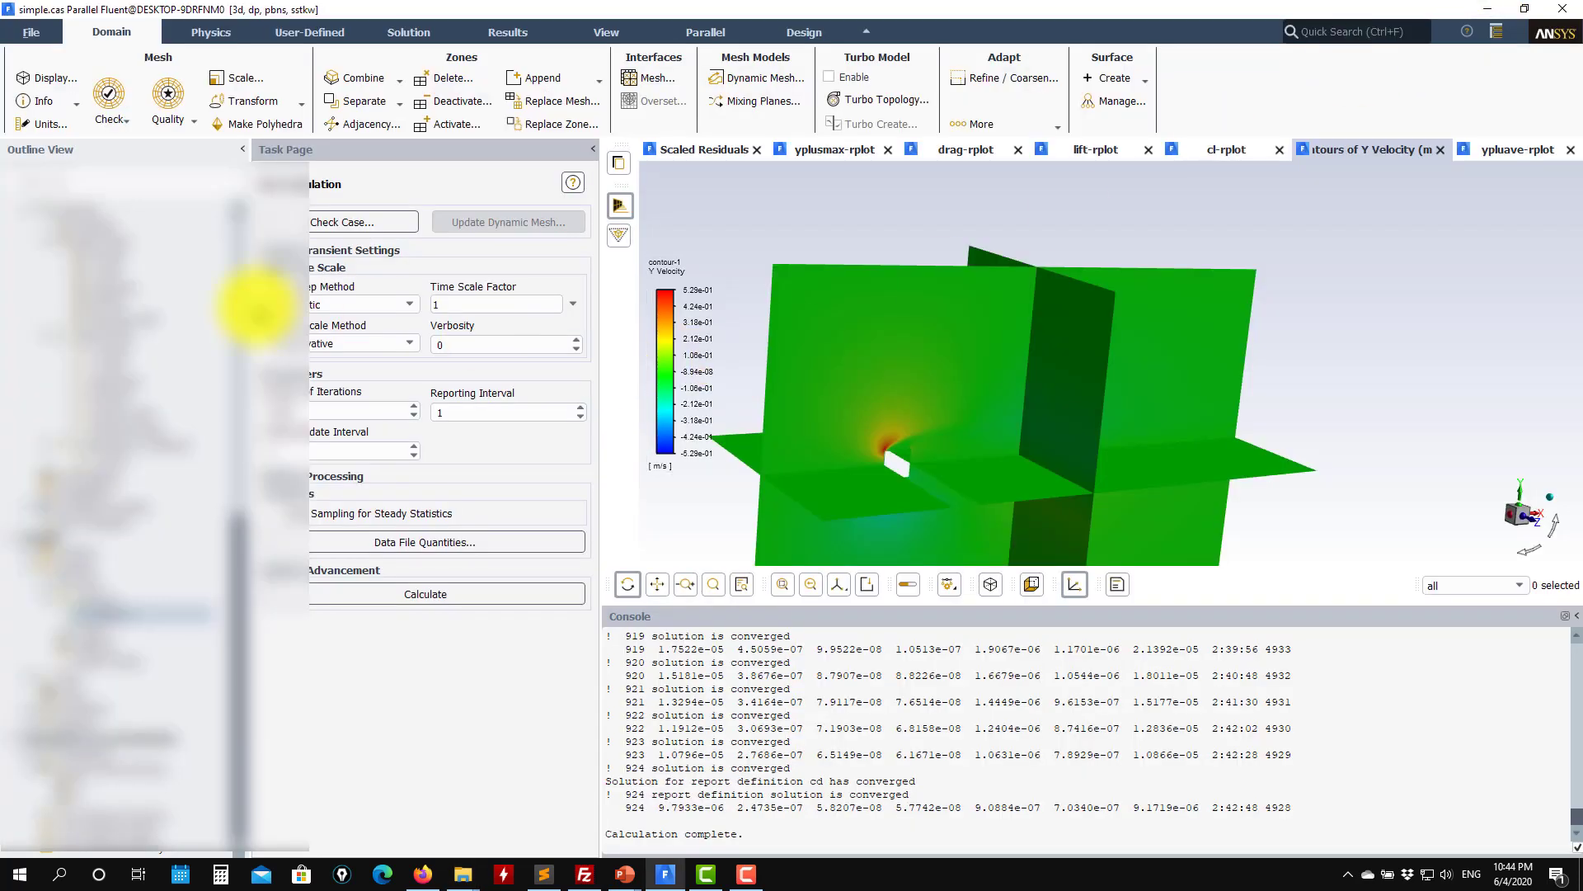
Read the fine case file from the cases/fine/RANS folder, discarding the unsaved current case and data.
left_click(27, 32)
mouse_move(33, 61)
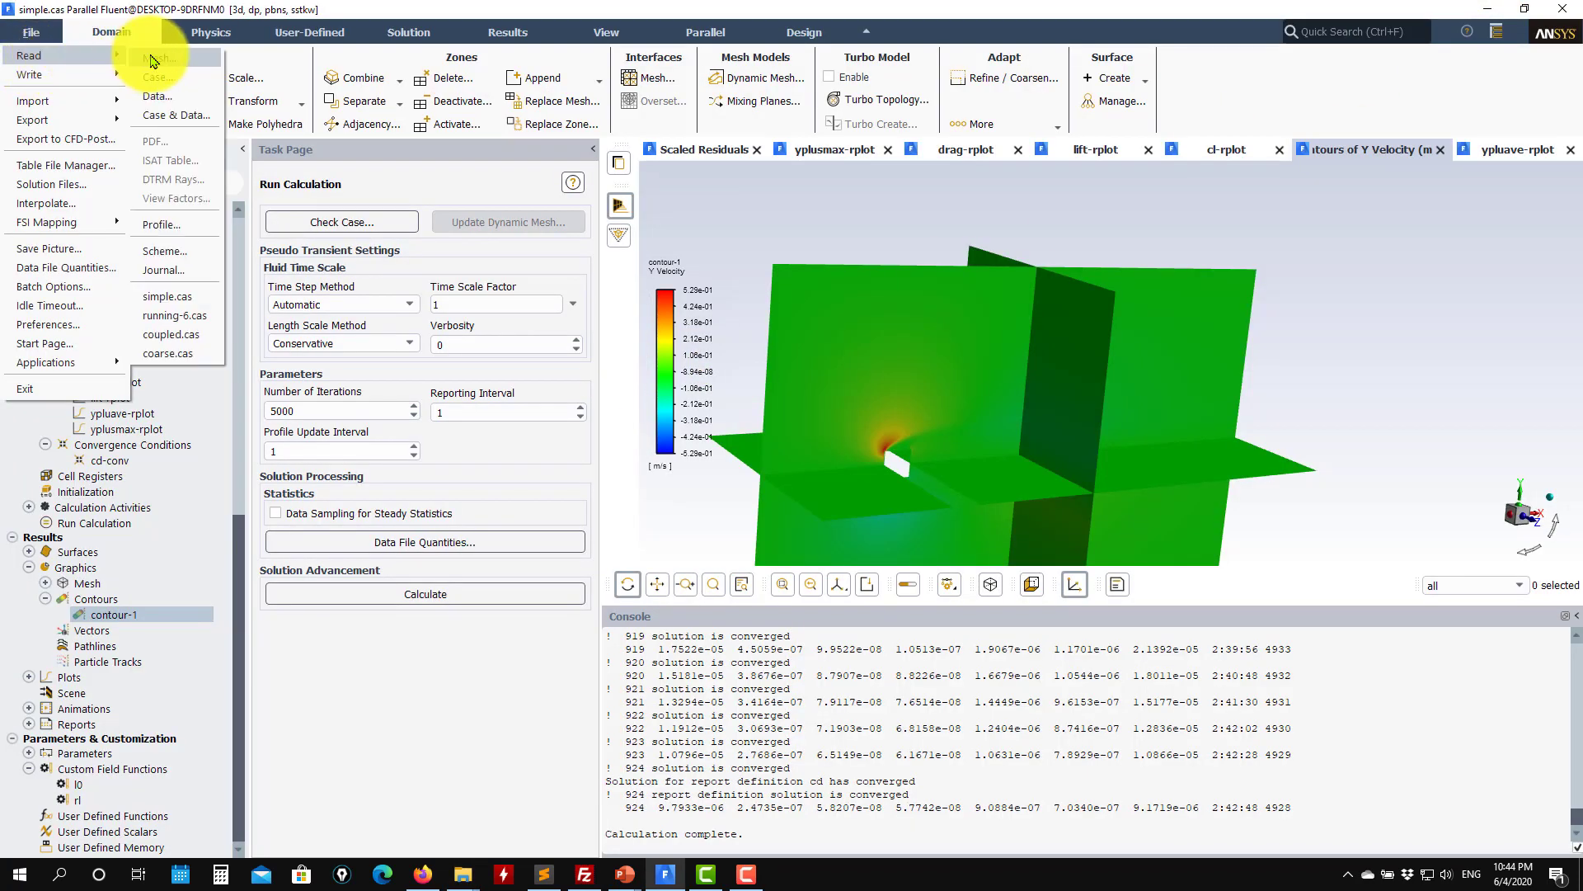
left_click(180, 78)
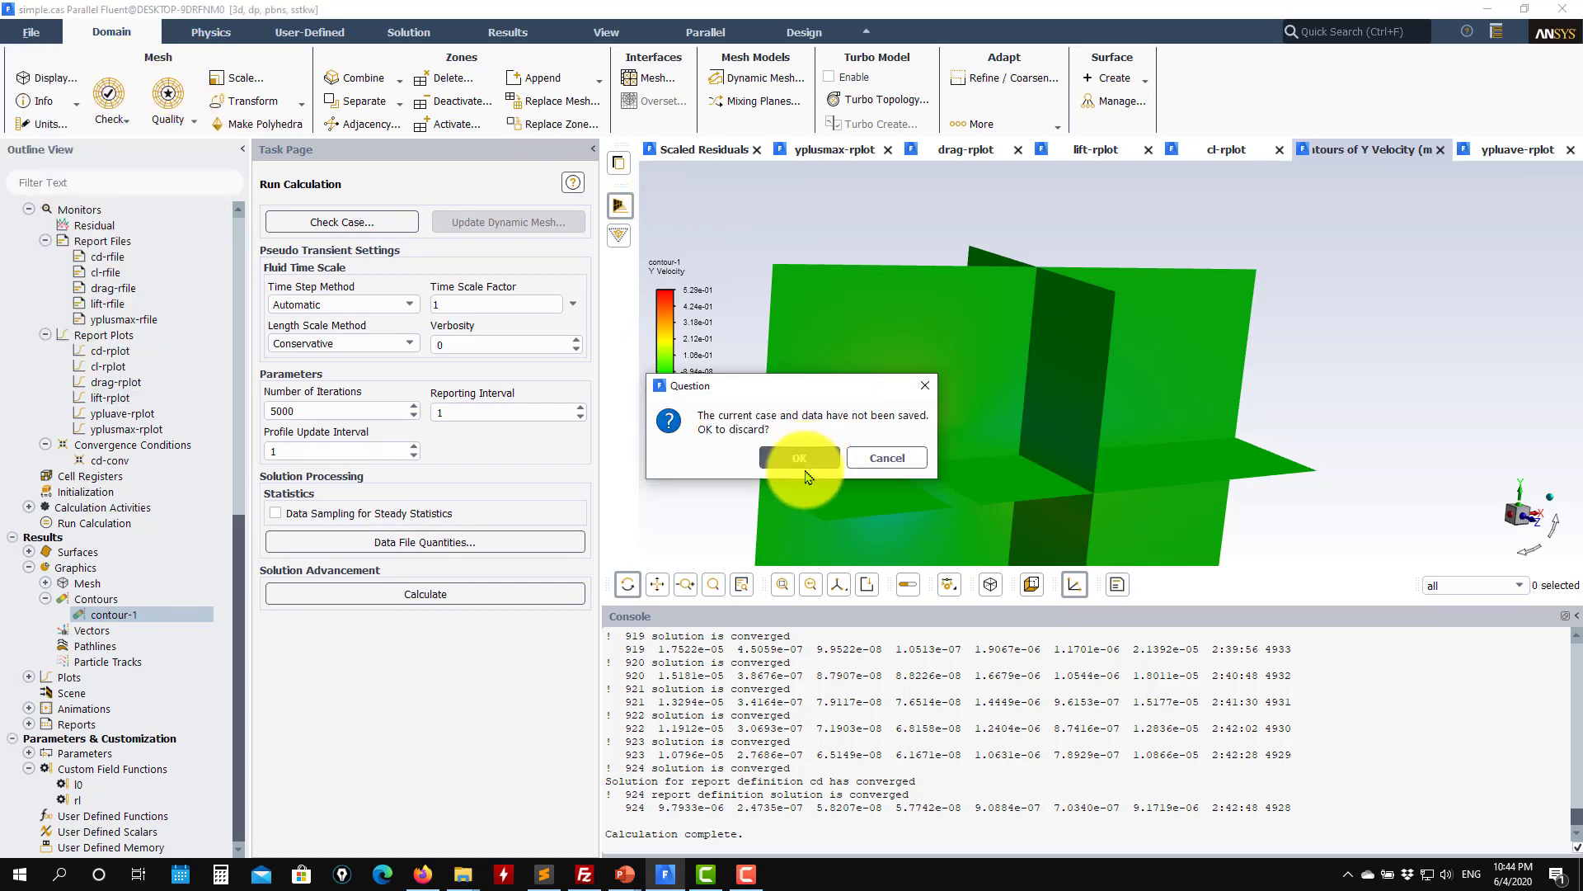
left_click(782, 459)
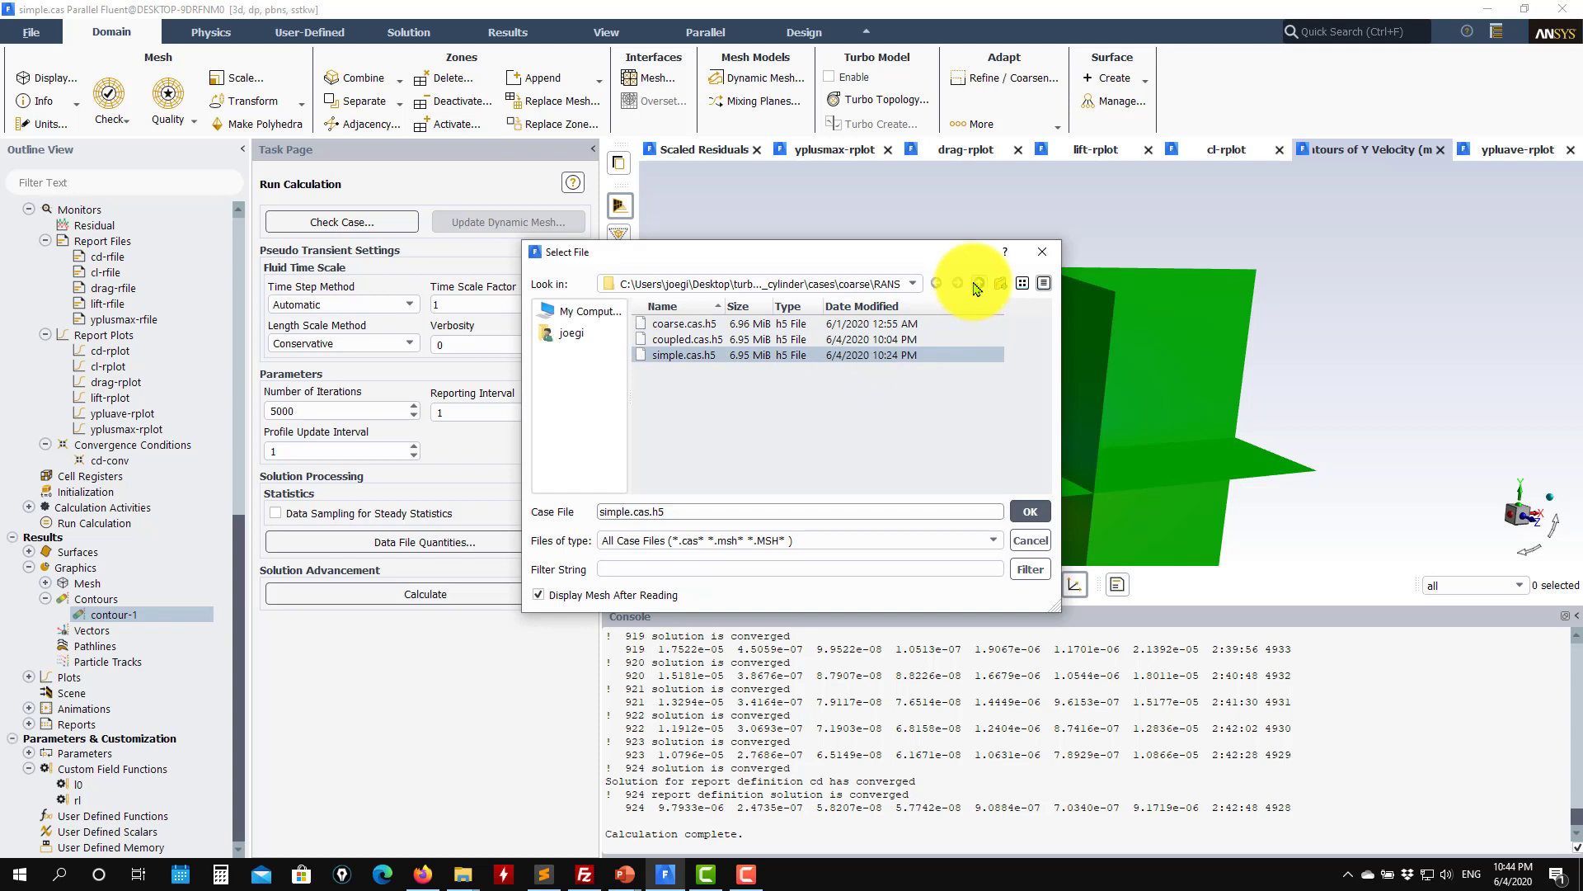
left_click(977, 284)
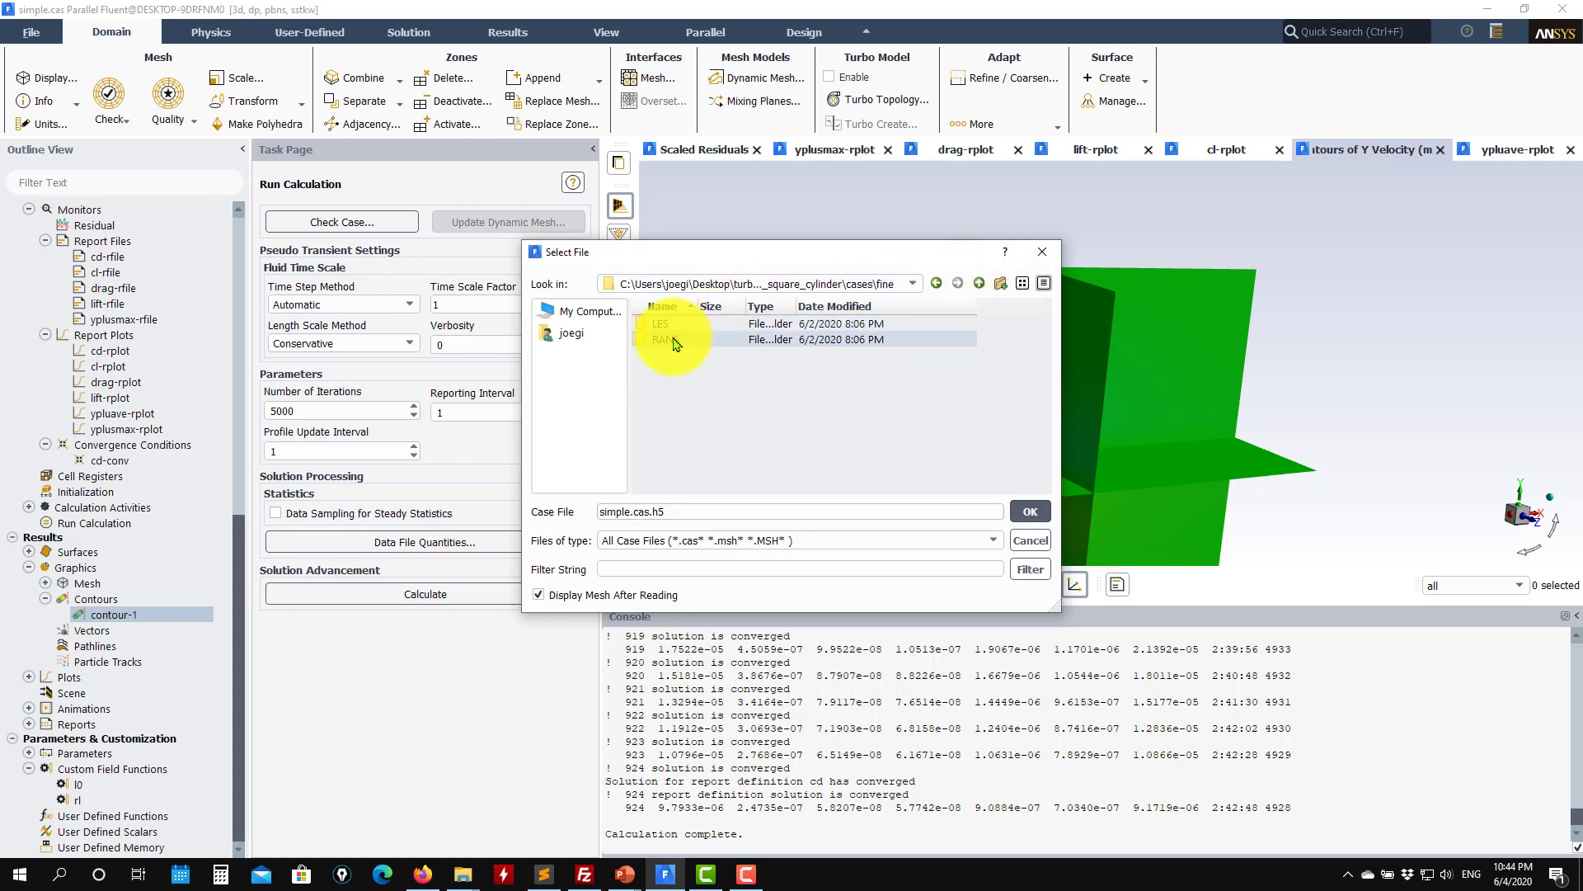
double_click(711, 338)
left_click(676, 323)
left_click(1028, 509)
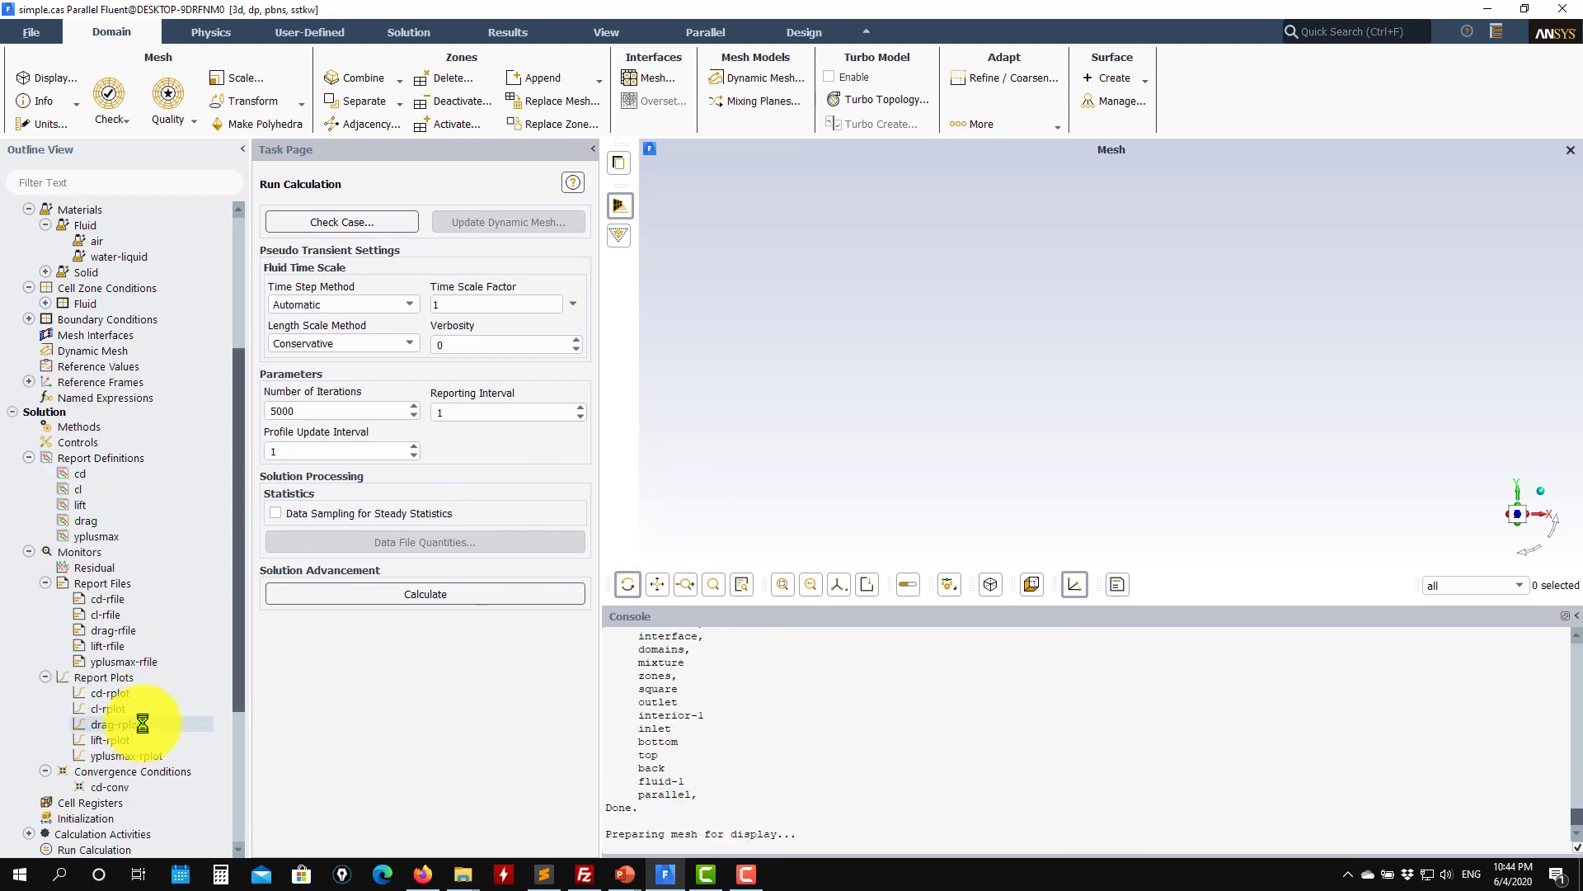
Examine the fine mesh on the domain's outer faces from several angles.
left_click_drag(908, 431, 1188, 309)
scroll(1021, 320, "up", 5)
scroll(1019, 453, "down", 4)
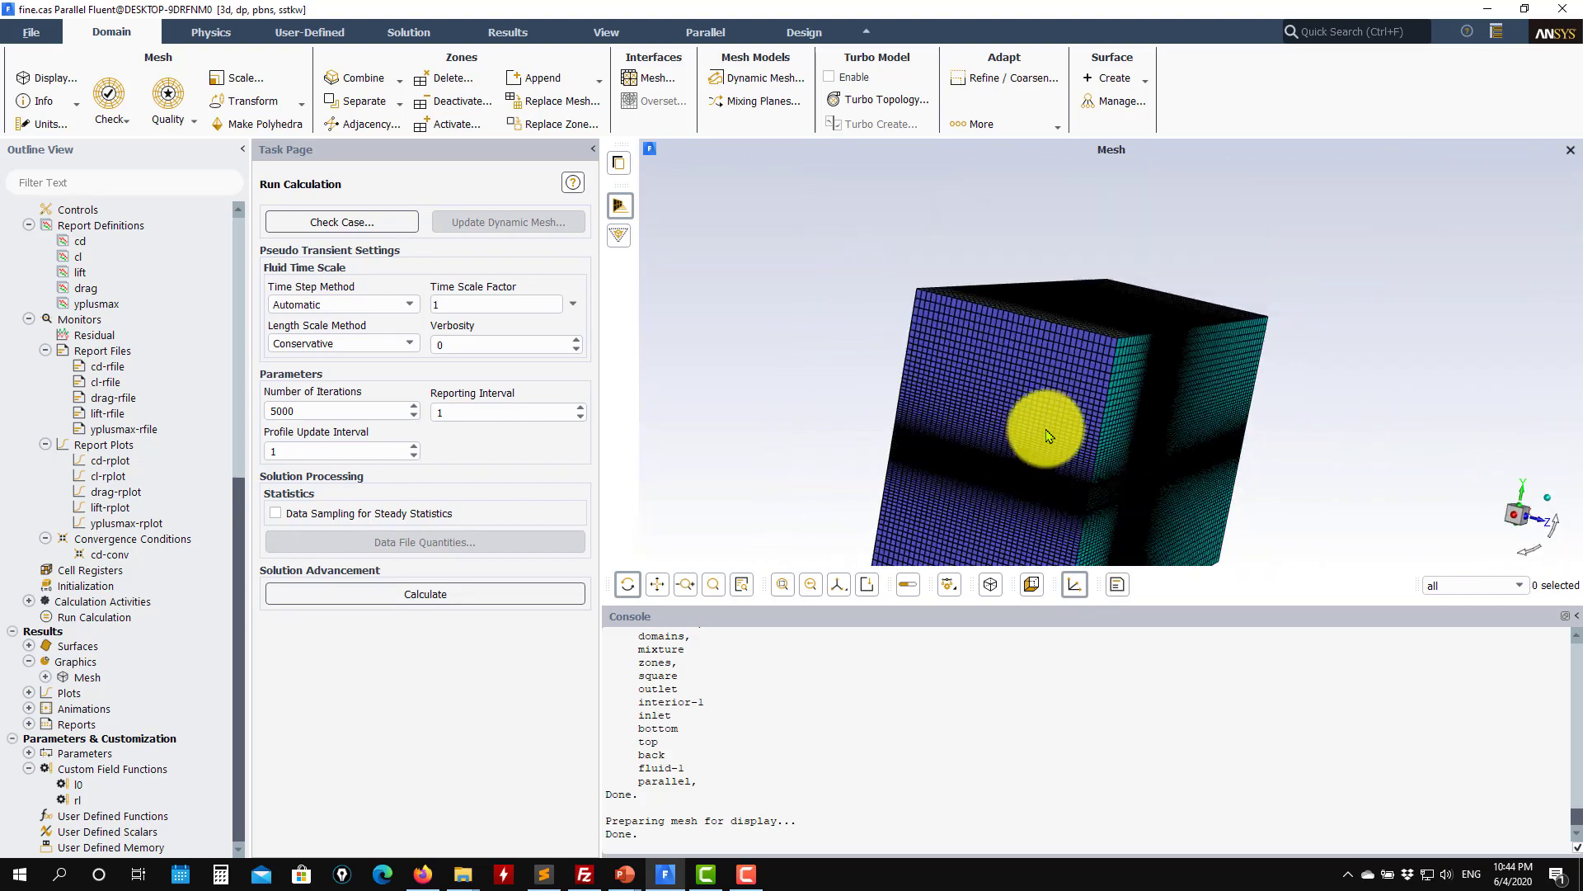
mouse_move(1053, 433)
left_mouse_down()
mouse_move(1110, 424)
mouse_move(1071, 434)
left_mouse_up()
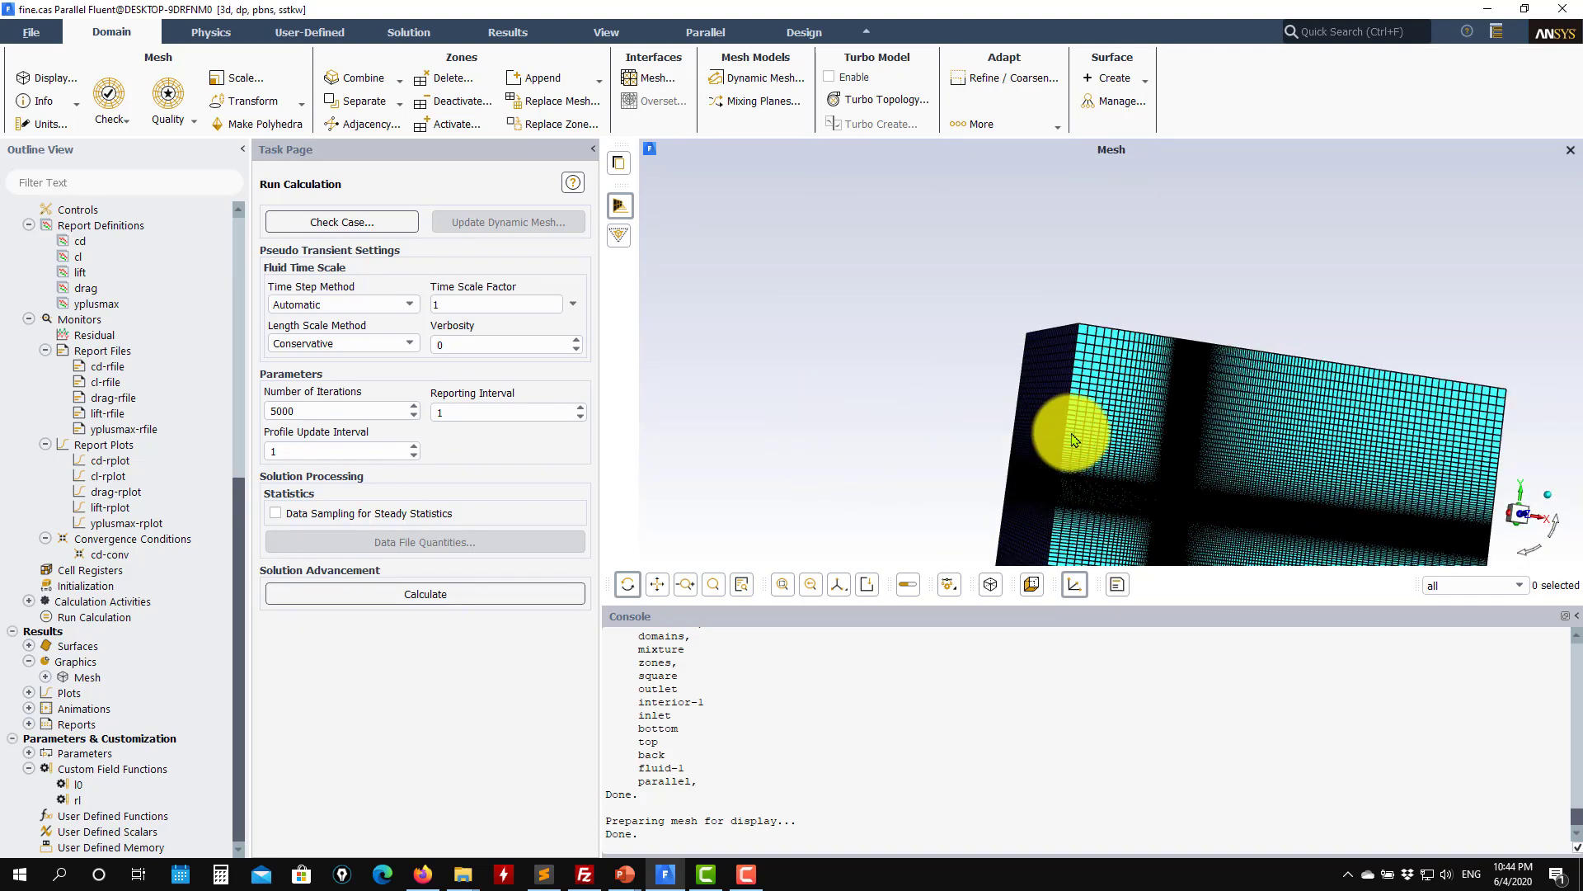
scroll(1114, 466, "up", 3)
left_click_drag(971, 417, 937, 484)
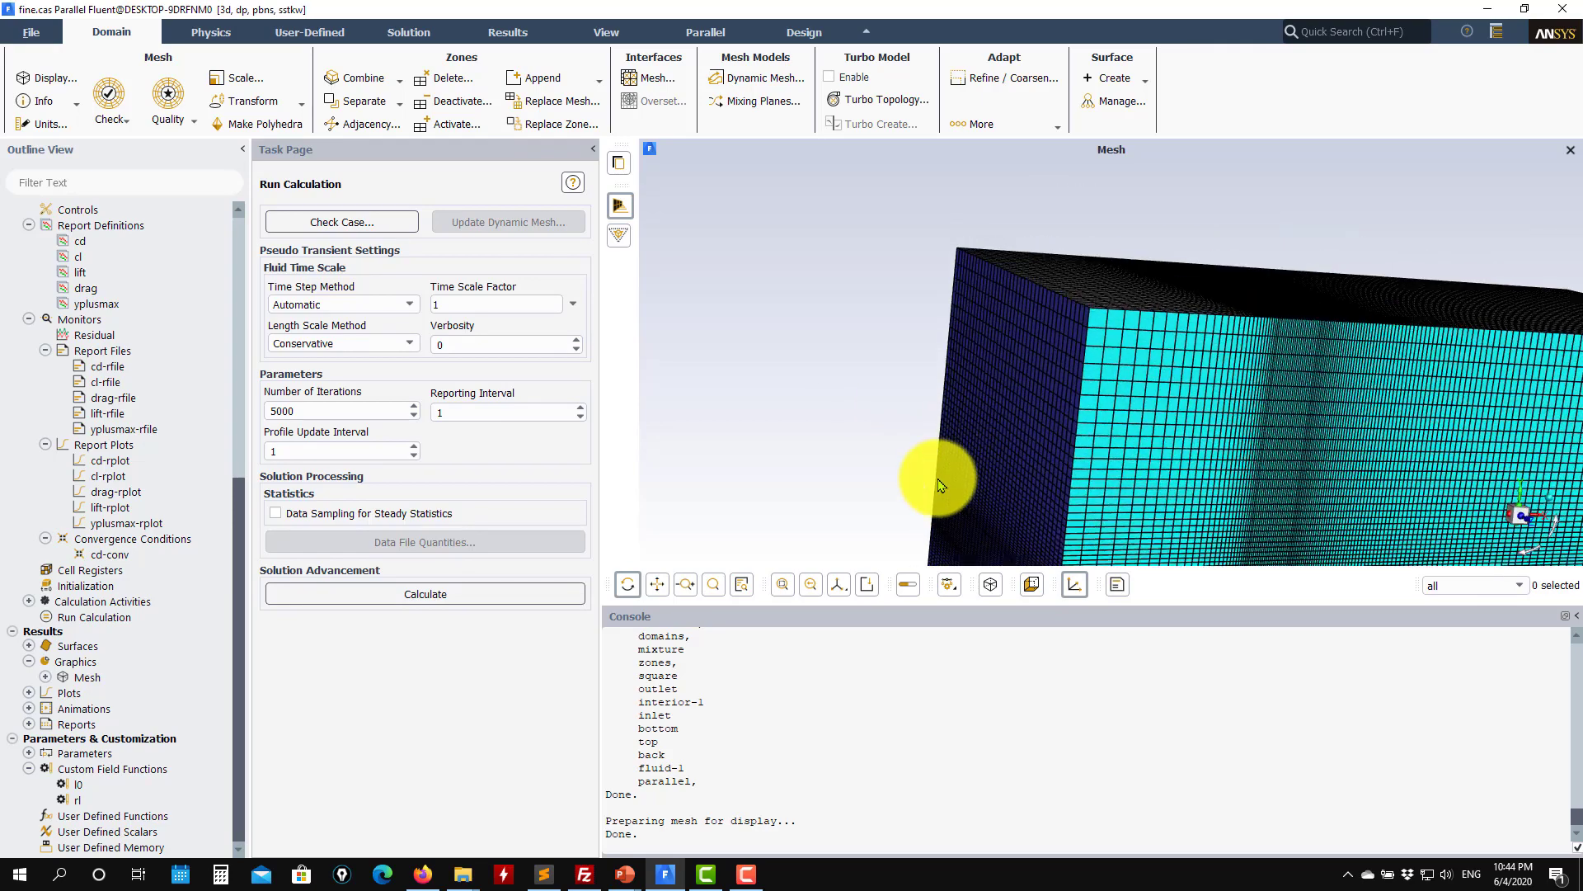
Read and interpolate the coarse RANS solution inter_simple.ip onto the fluid-1 cell zone of the fine mesh.
left_click(31, 32)
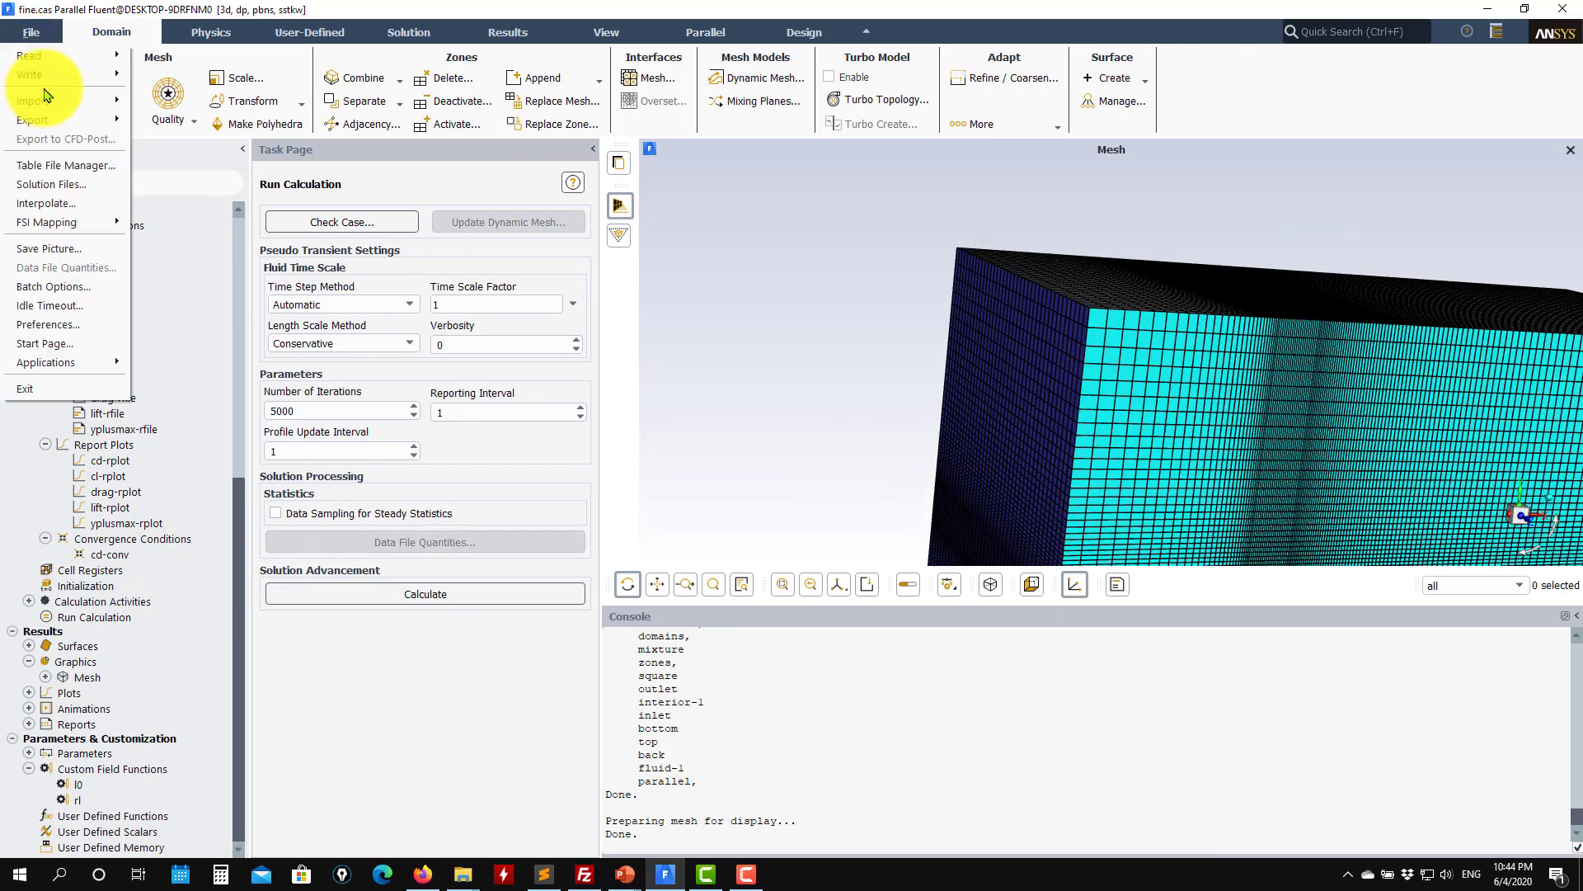
mouse_move(64, 80)
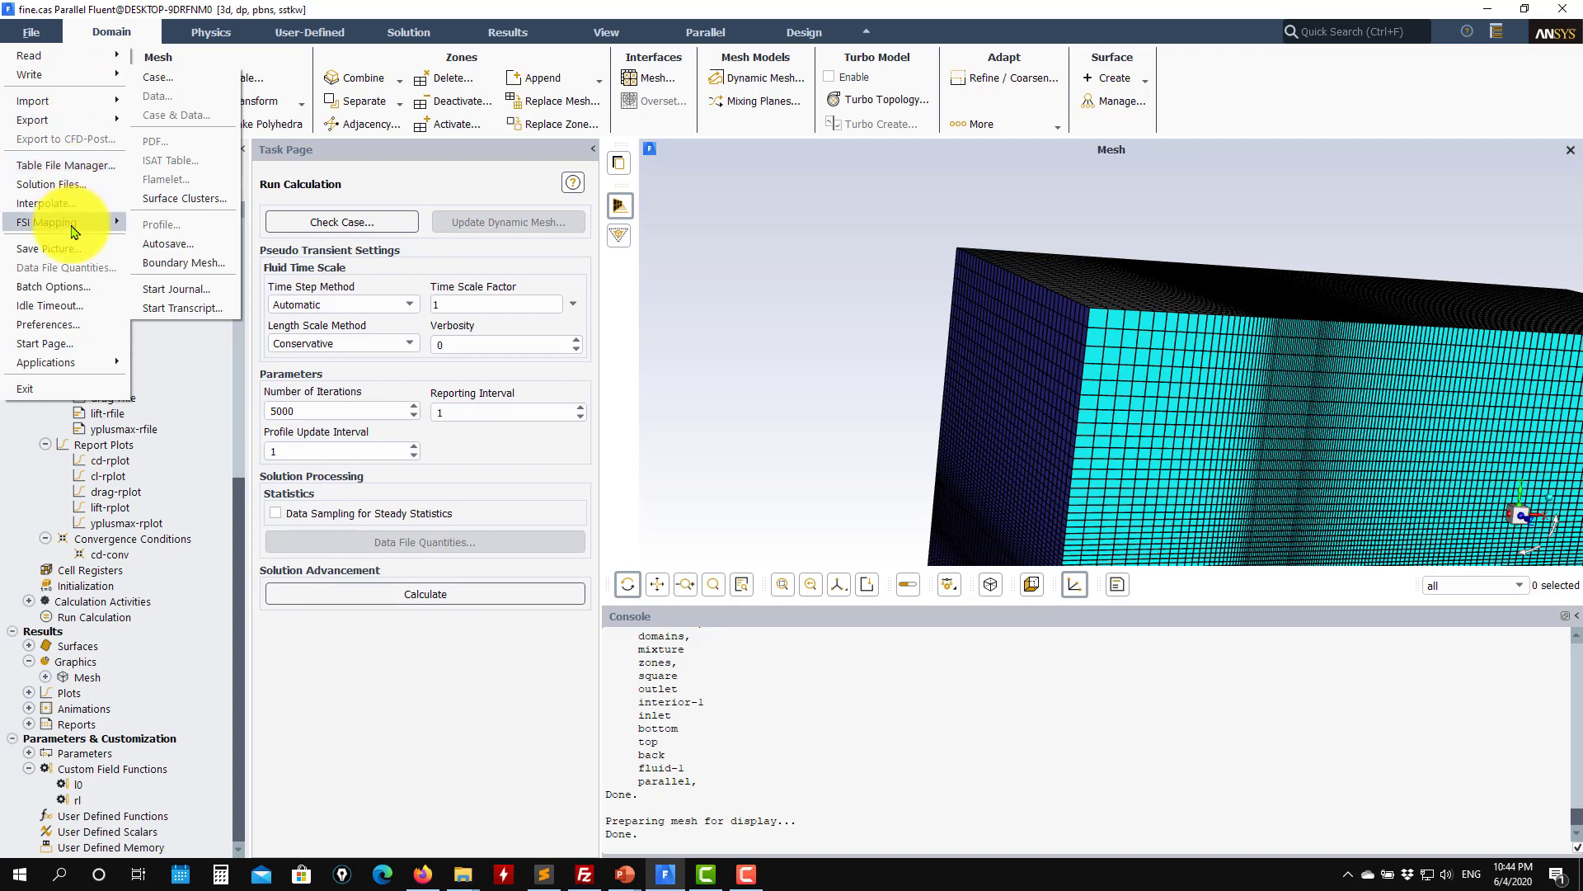
left_click(50, 202)
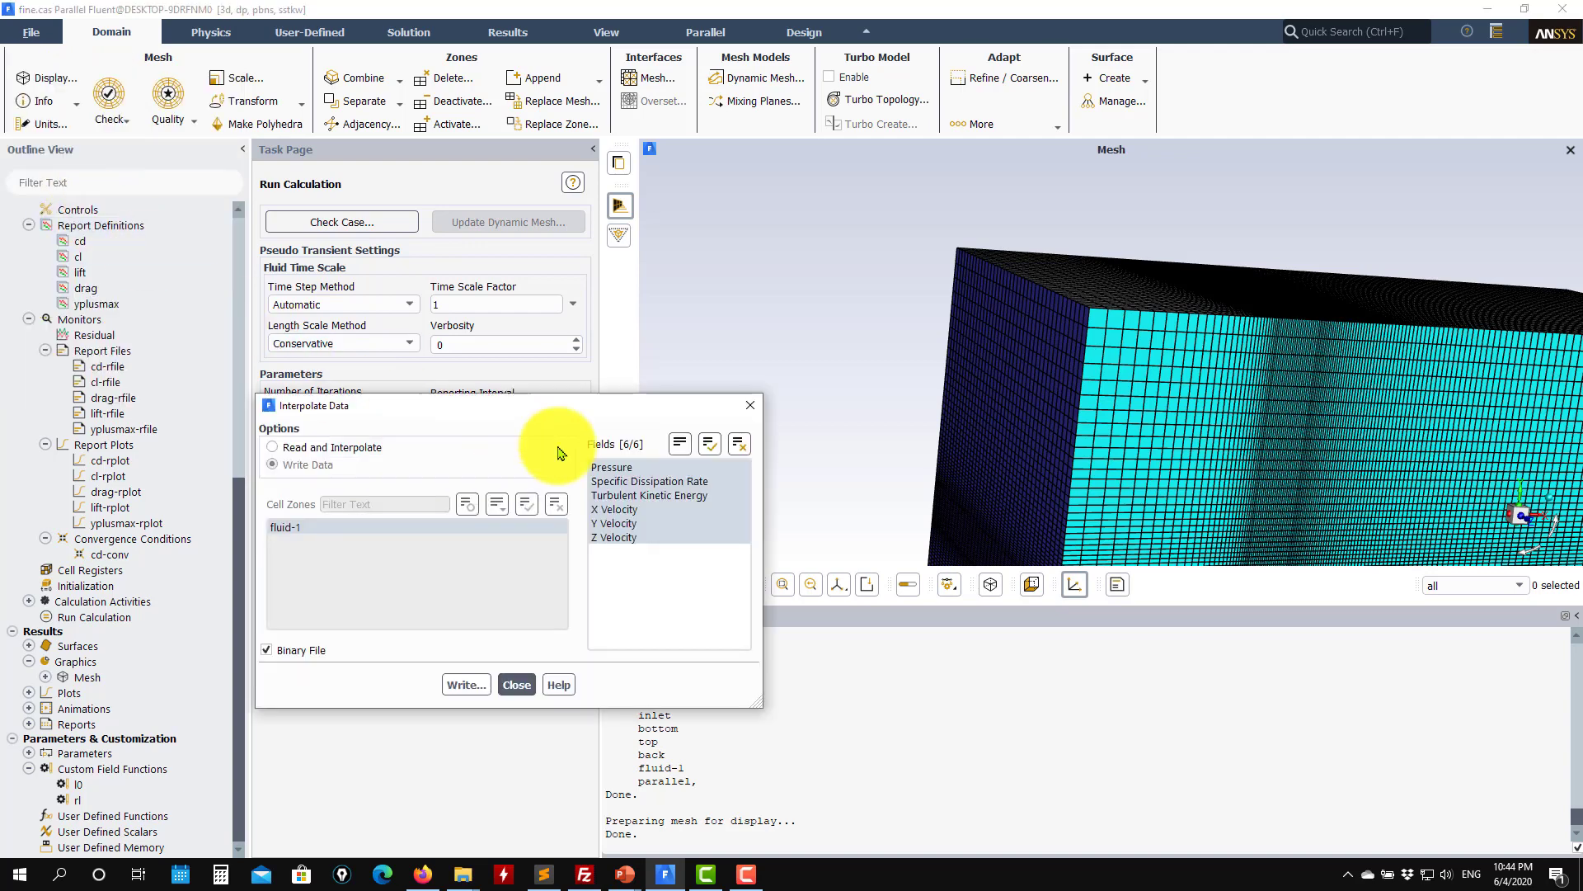
left_click(351, 447)
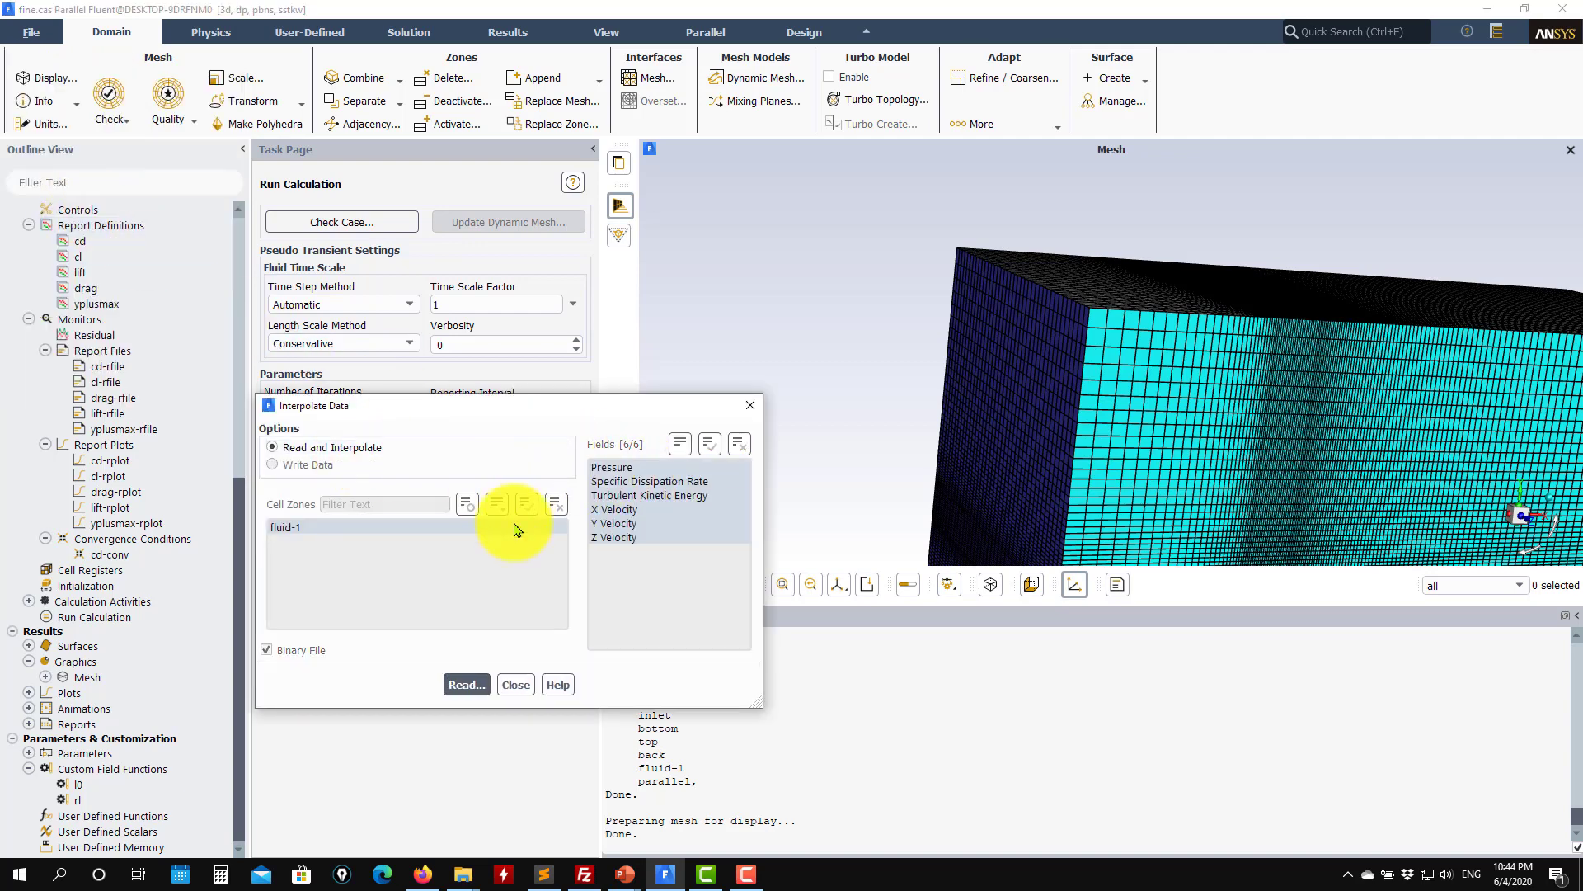
left_click(467, 686)
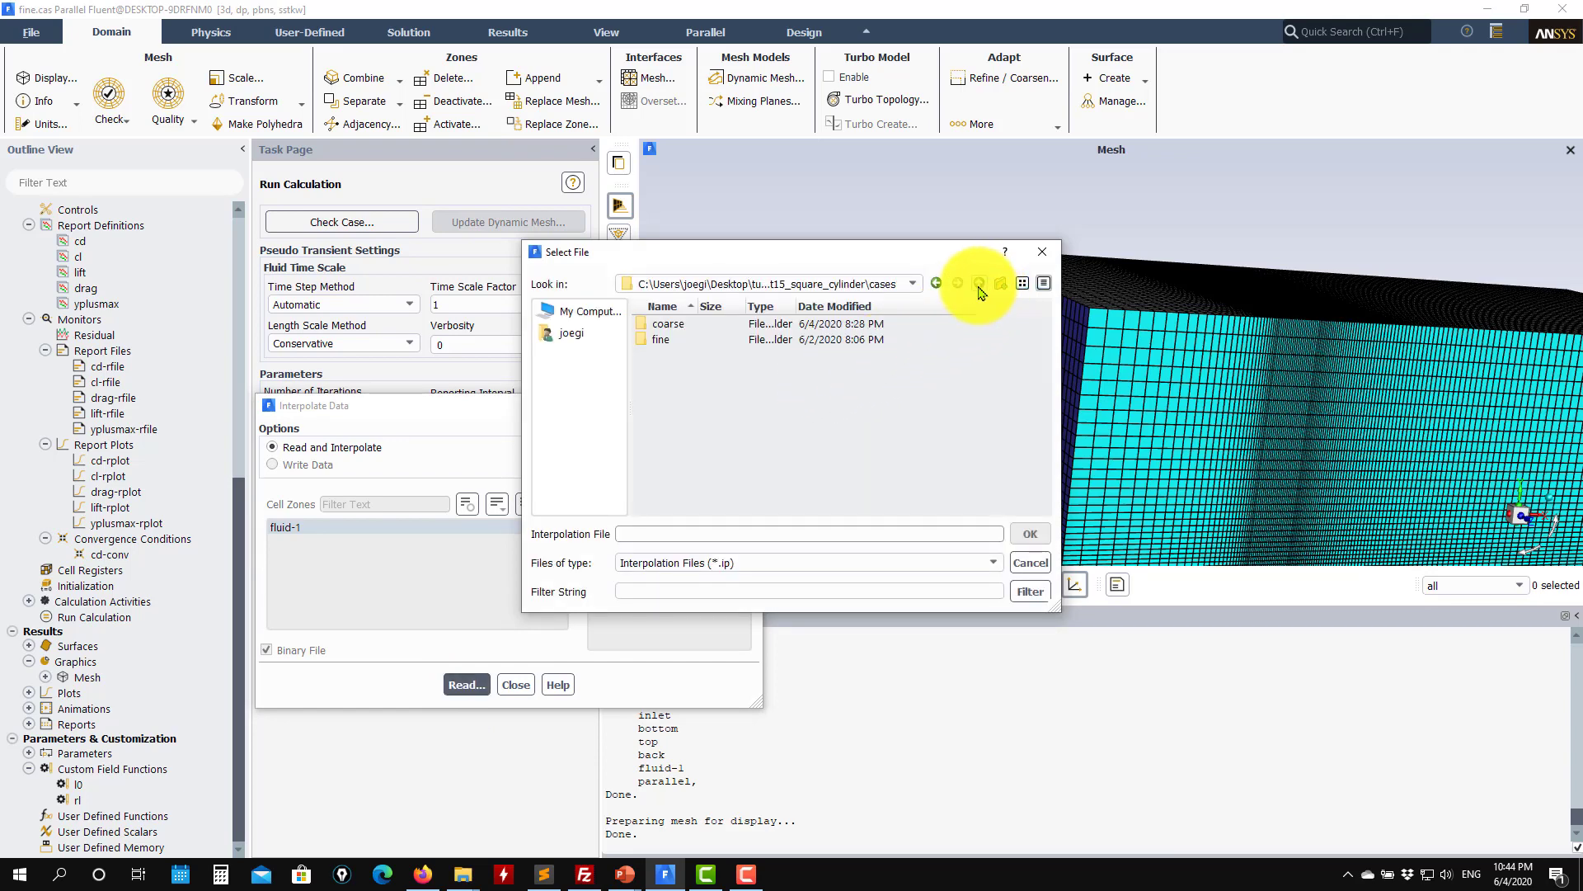
double_click(670, 325)
double_click(687, 343)
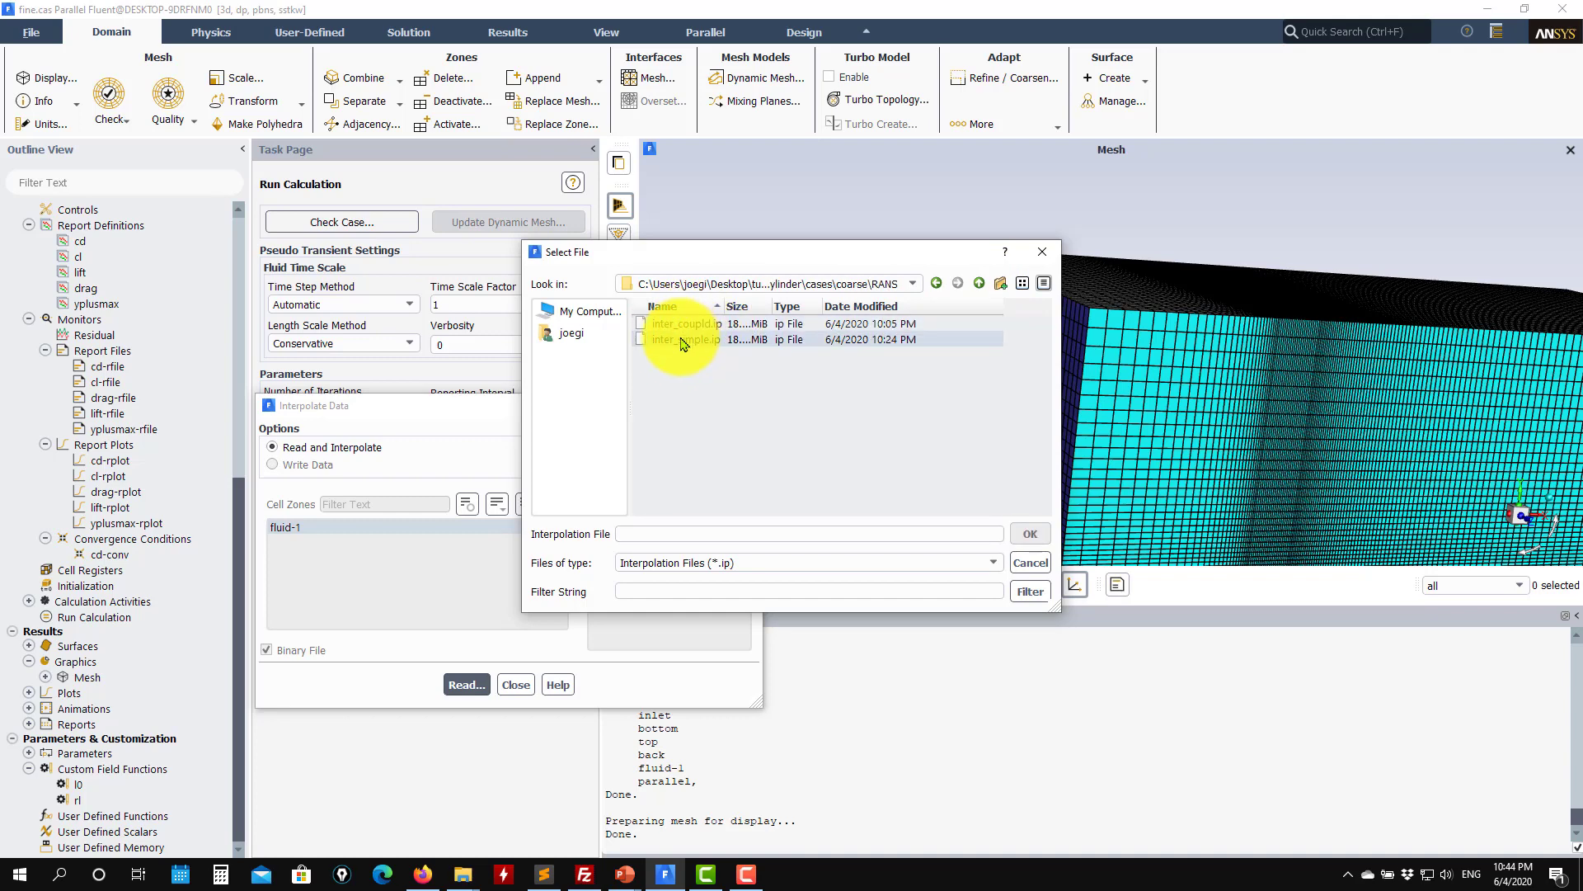
left_click(1030, 534)
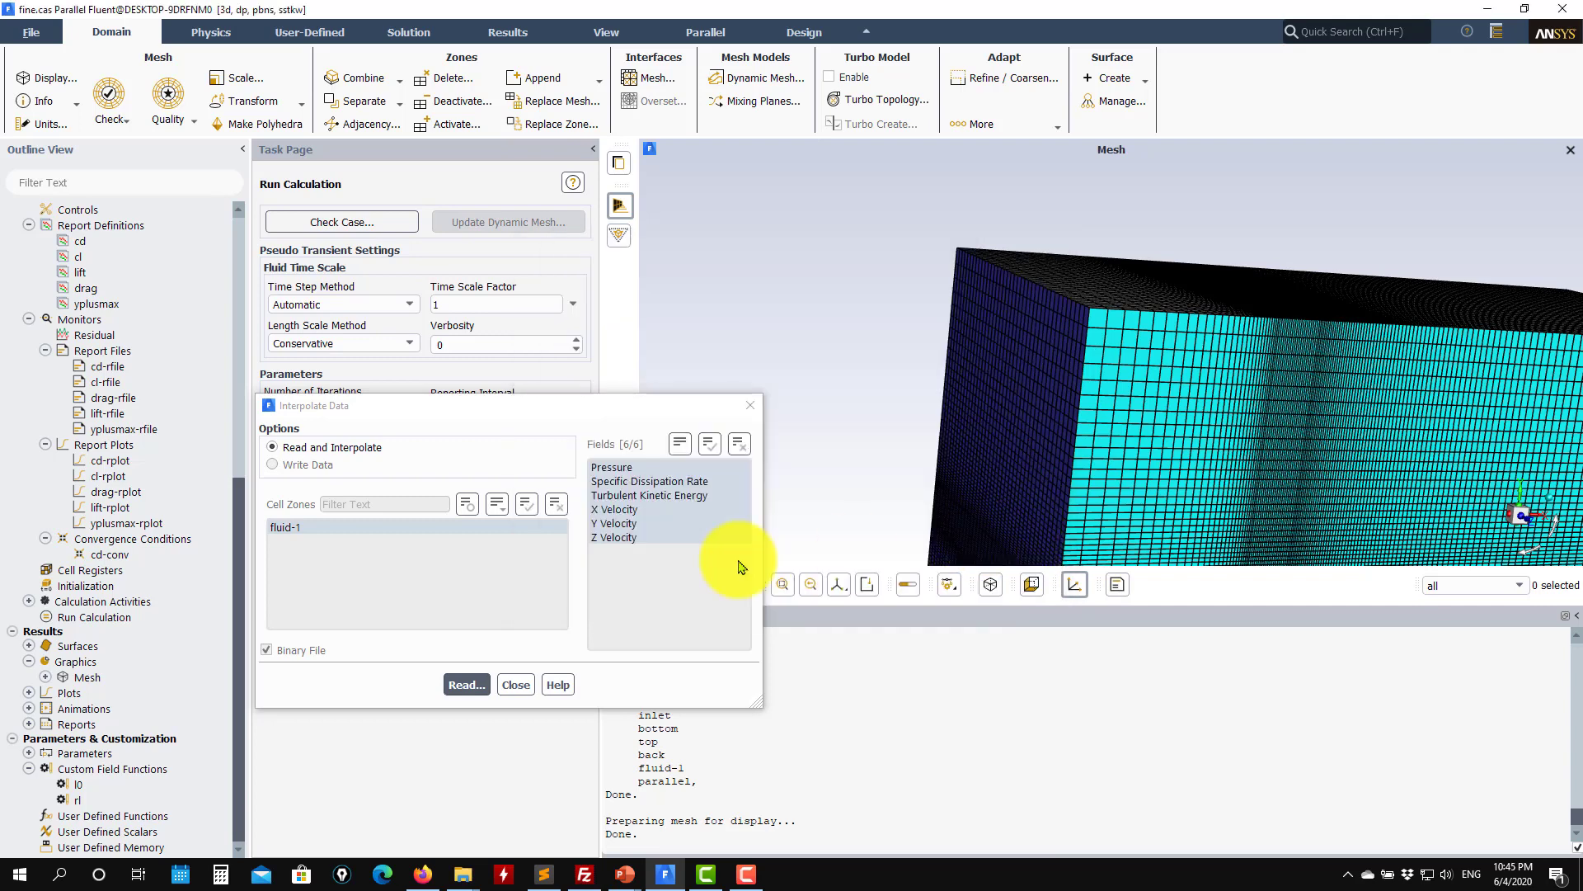
left_click(466, 684)
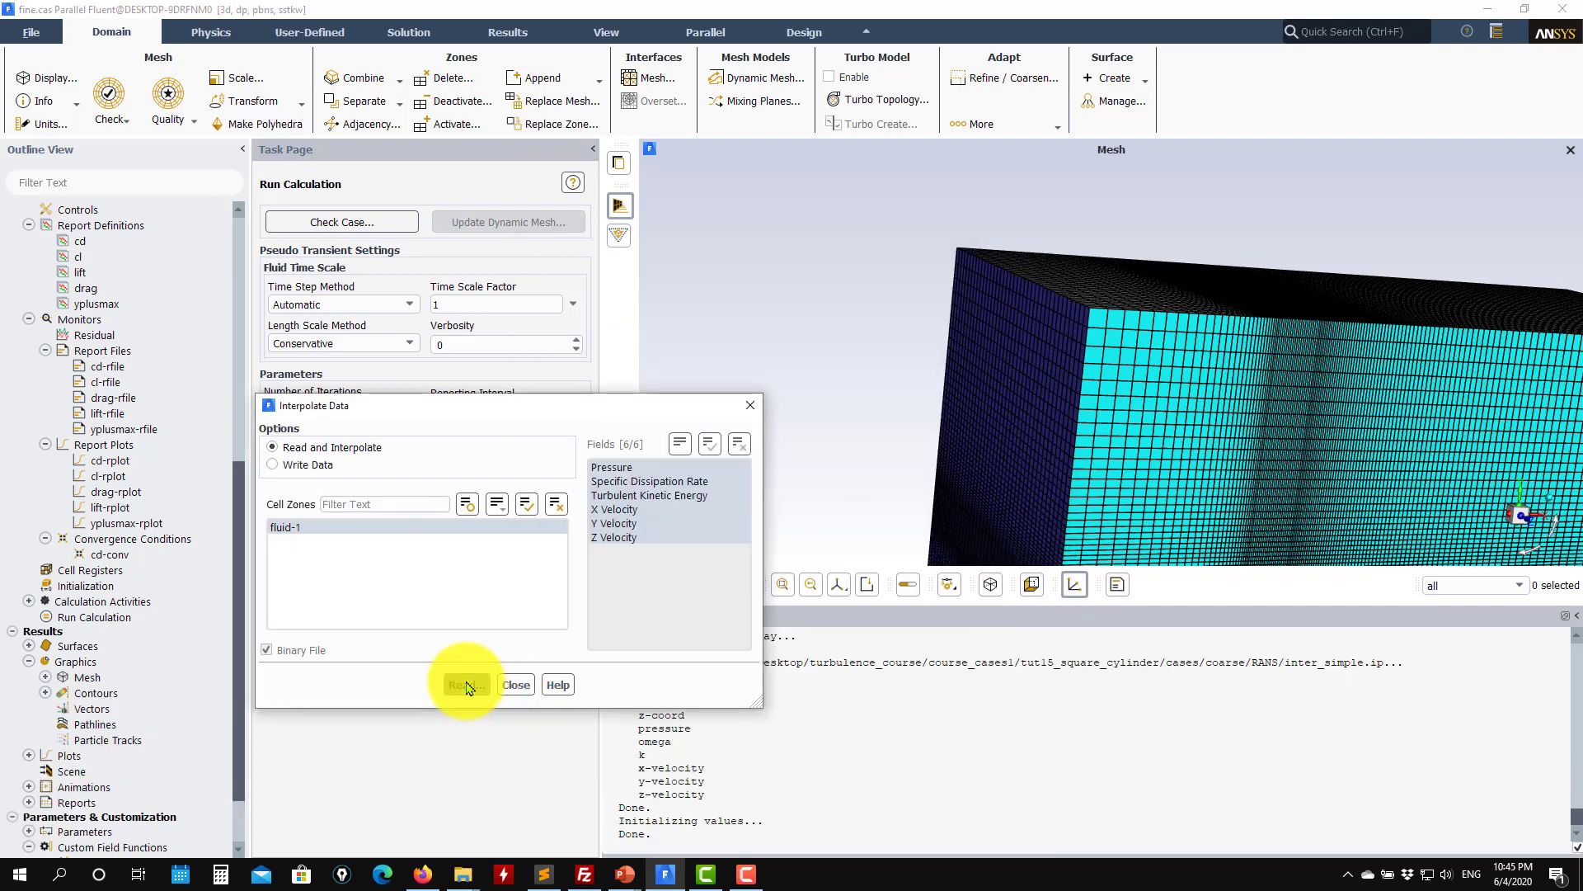
left_click(518, 685)
Display the saved contour-1 plot of rl for the interpolated solution on the fine mesh's sweep surfaces.
scroll(145, 689, "down", 2)
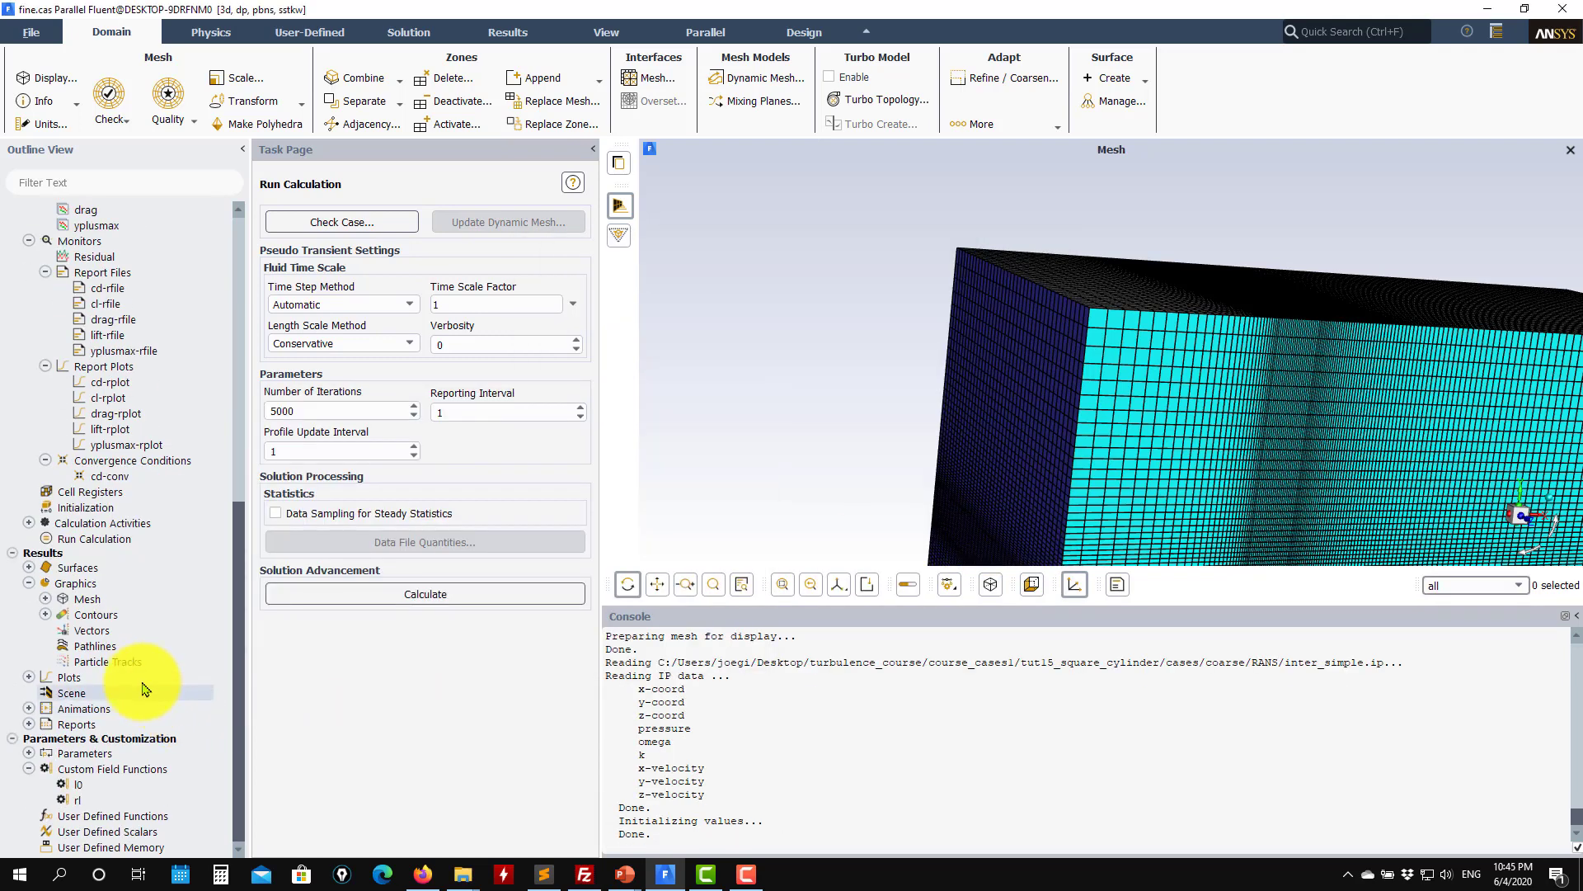
left_click(47, 614)
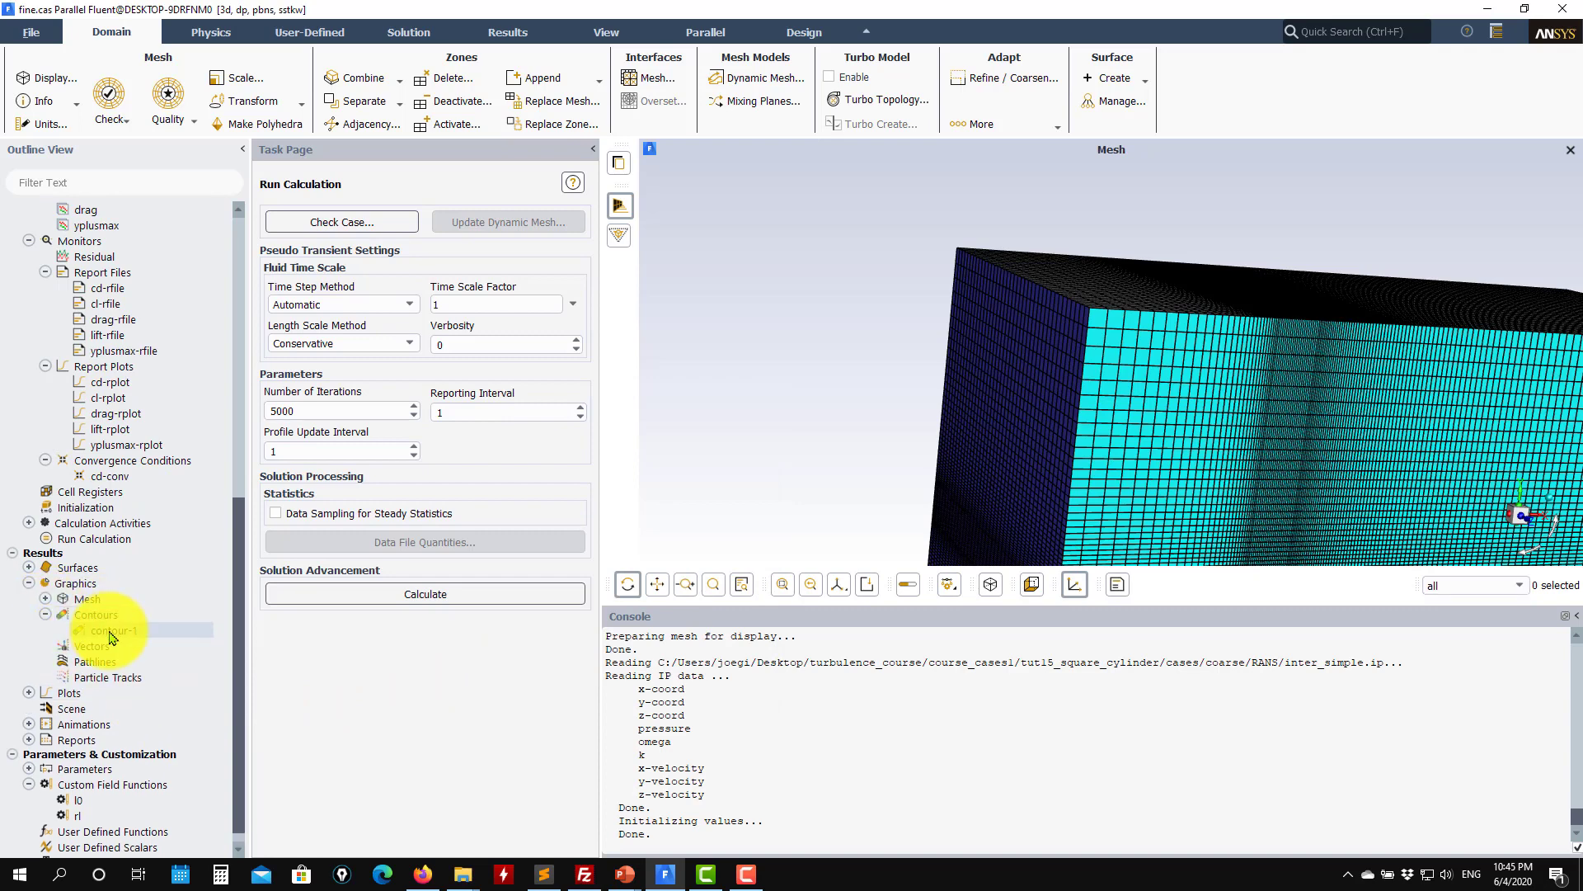
double_click(108, 630)
left_click(281, 659)
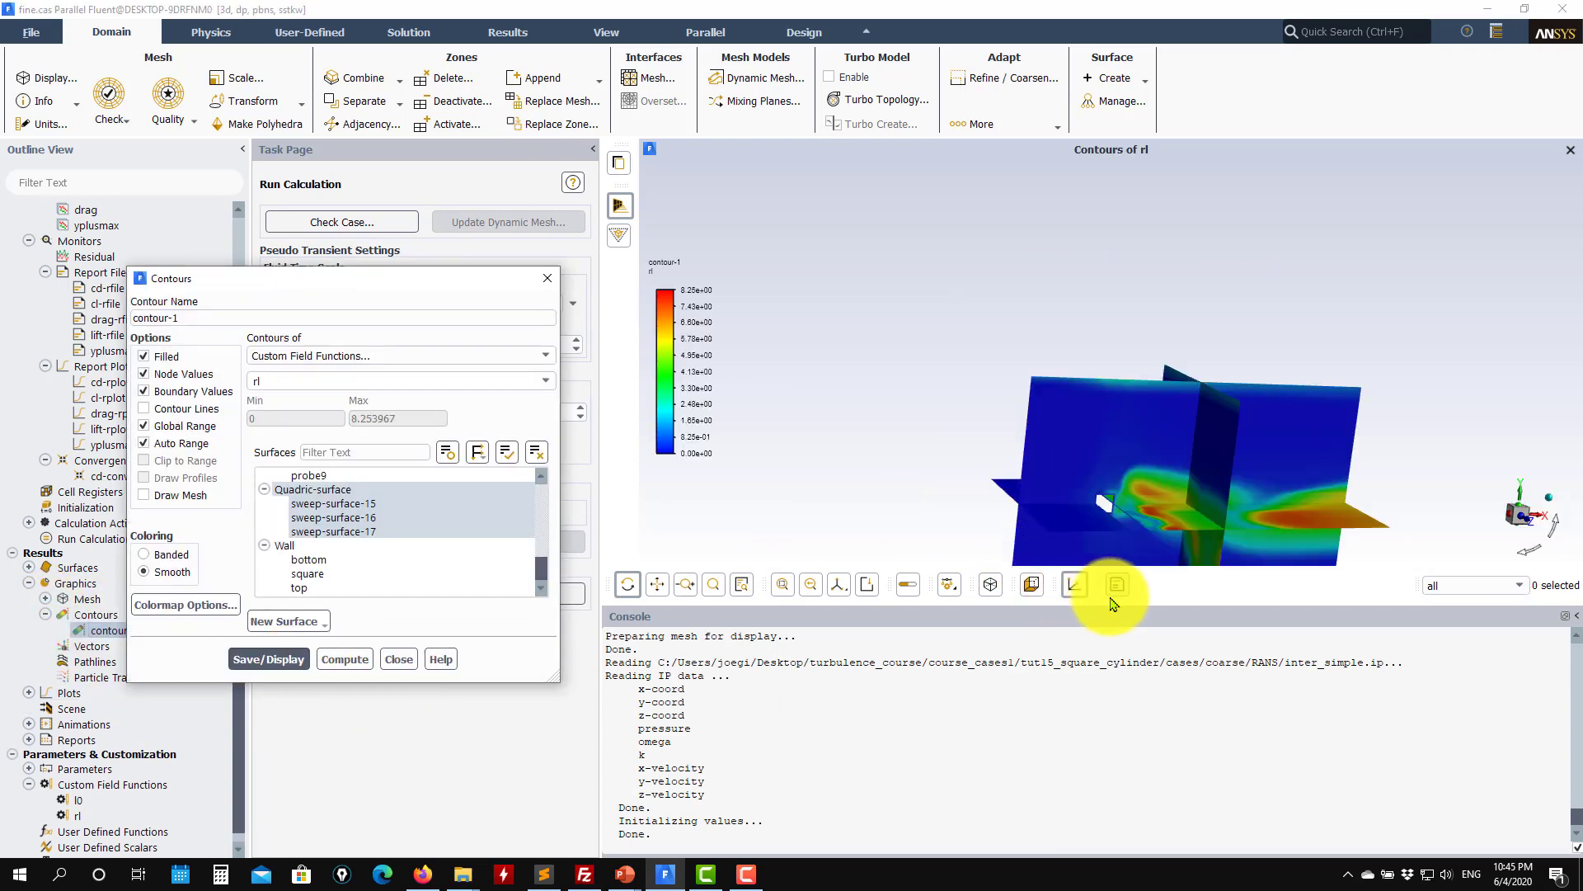
left_click(783, 584)
left_click_drag(1152, 446, 1052, 415)
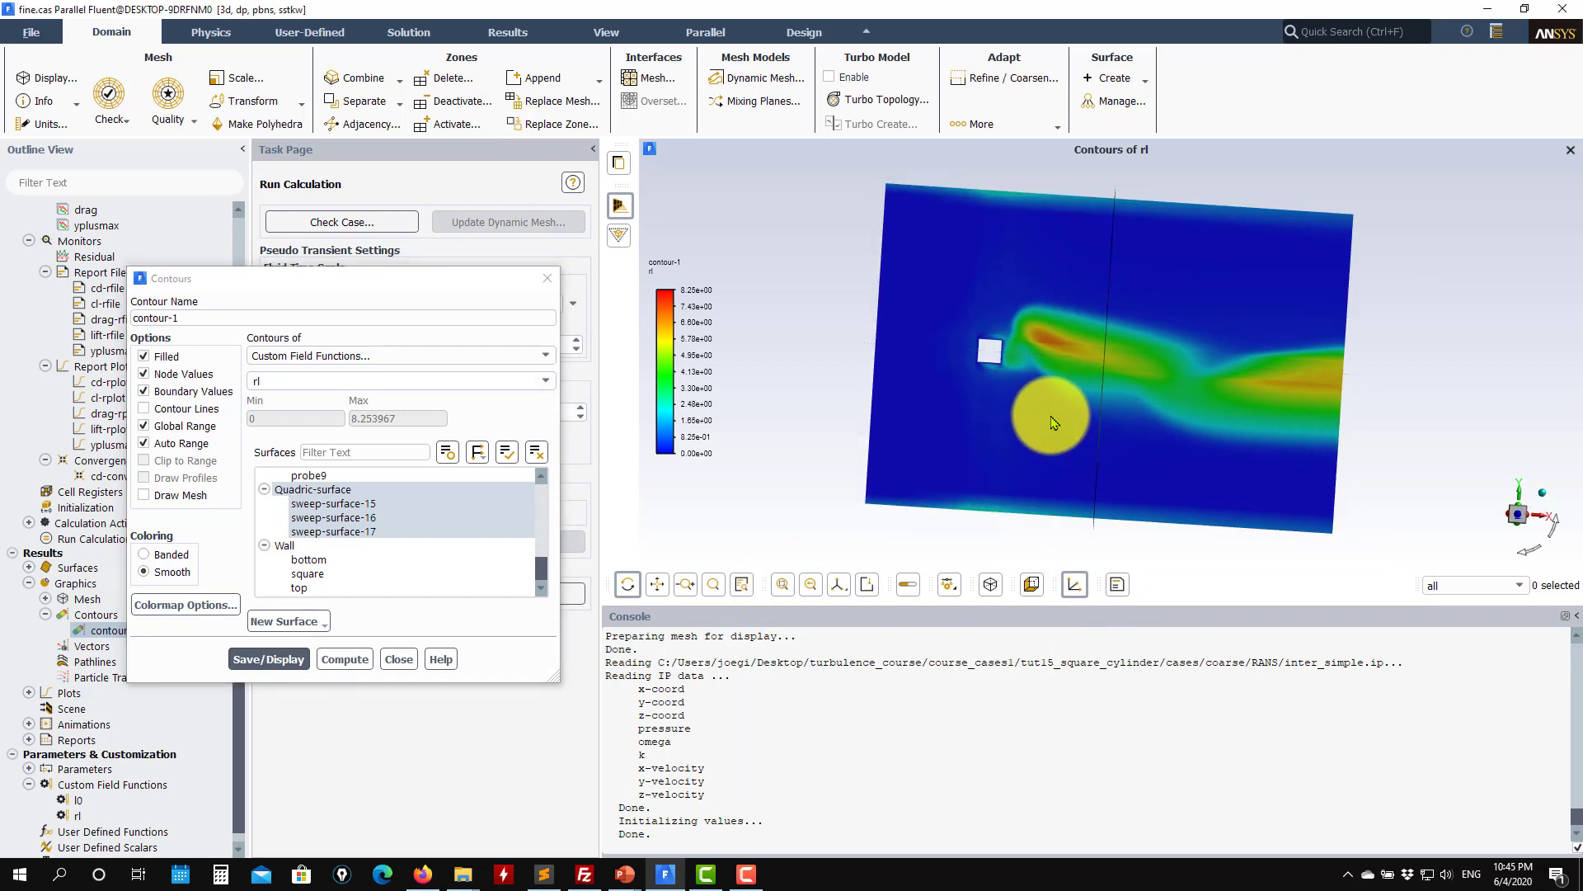
left_click(394, 663)
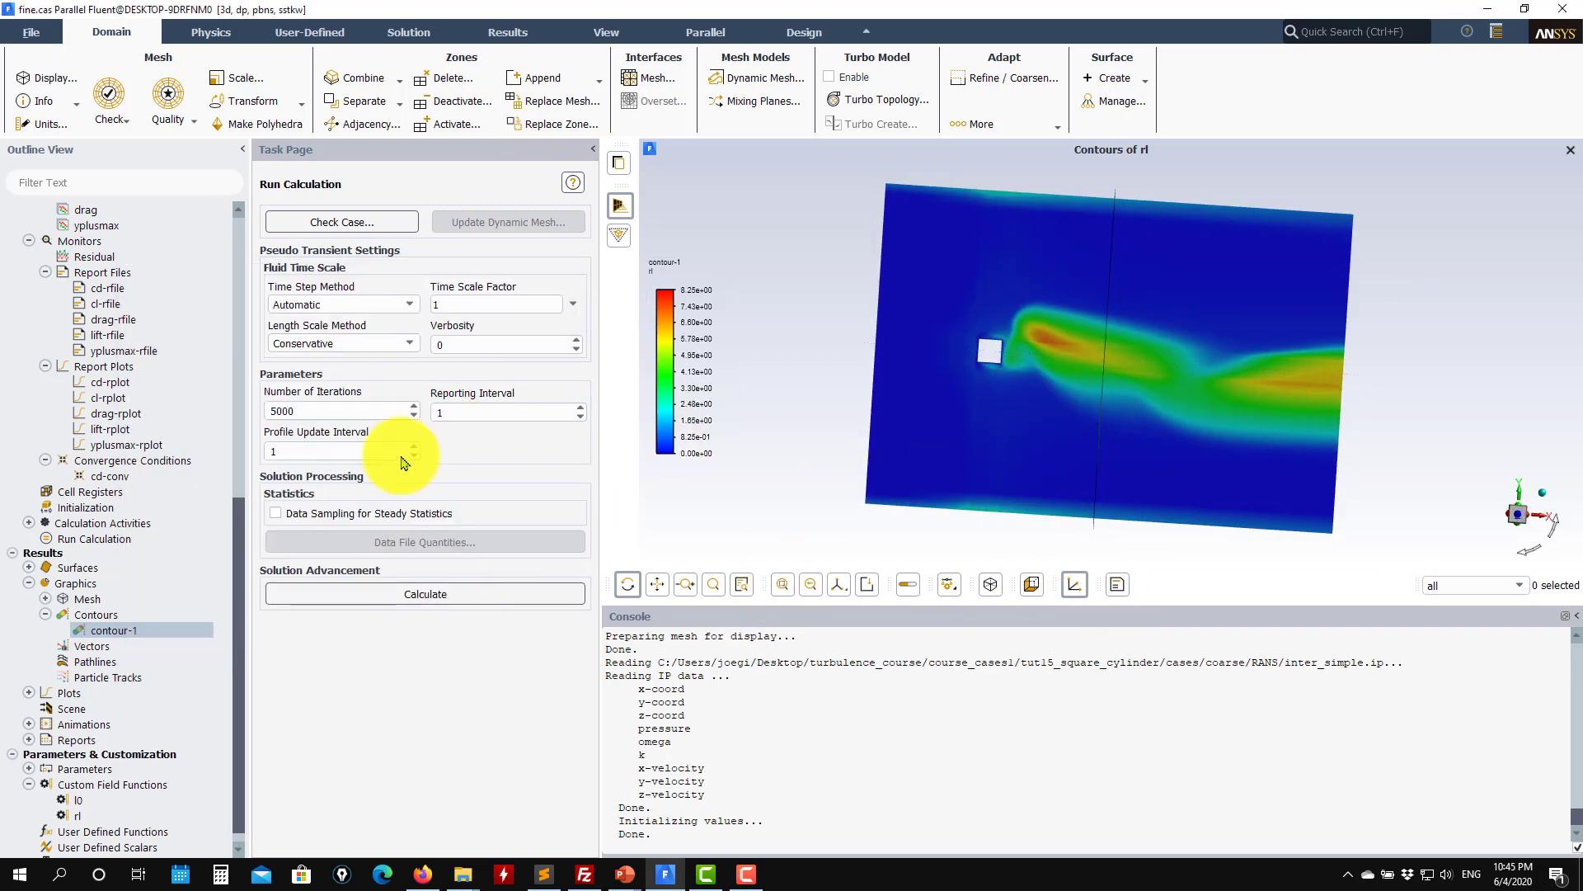
Change the pressure-velocity coupling scheme in the solution methods to SIMPLE.
scroll(73, 575, "up", 4)
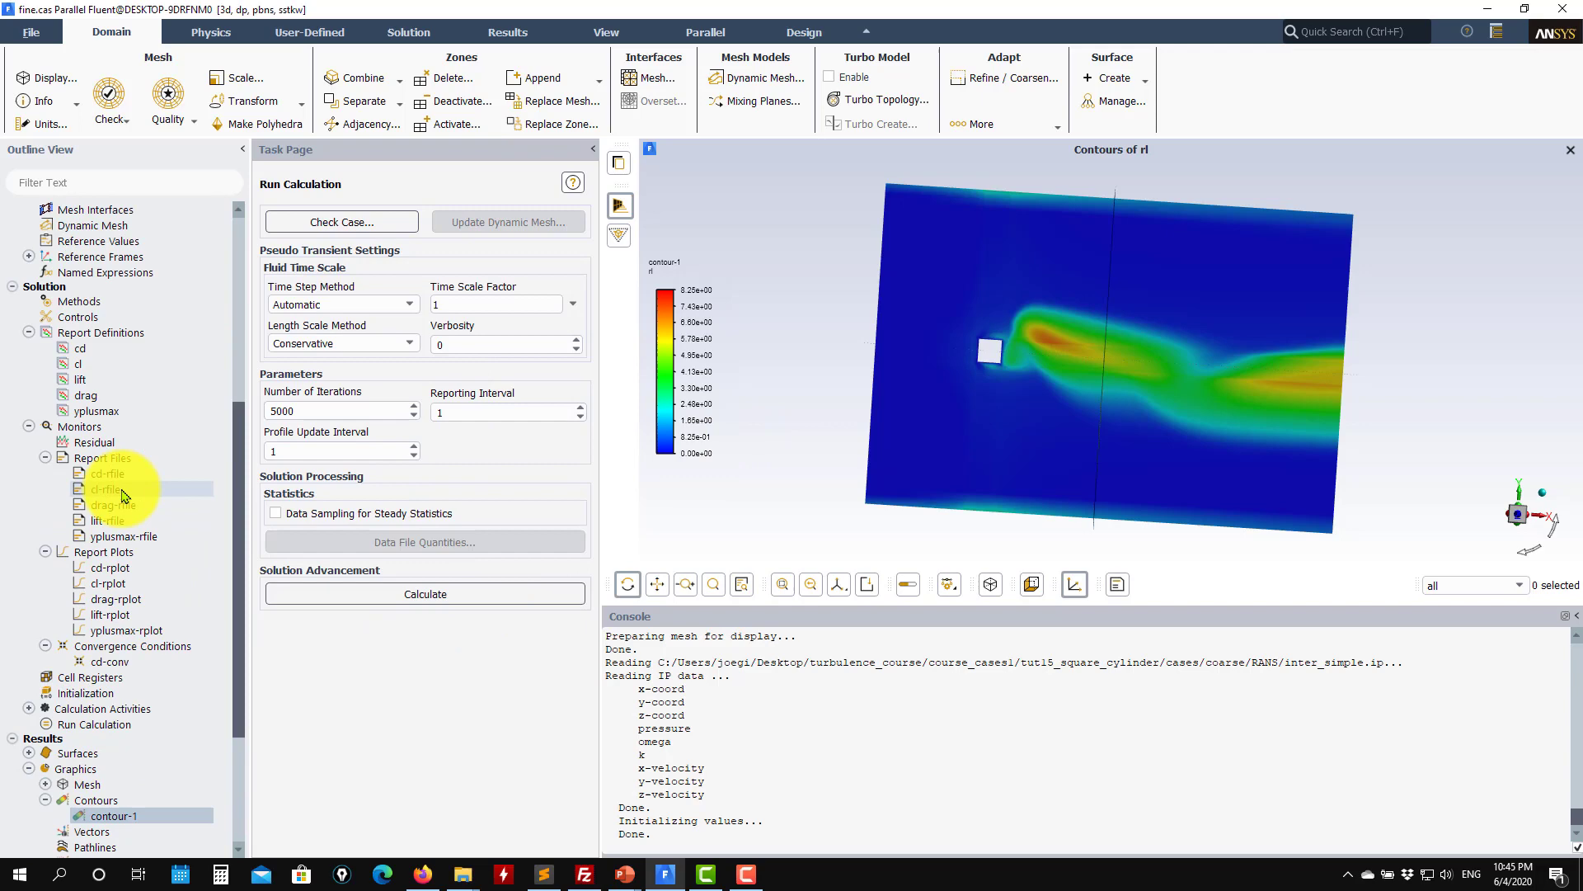
left_click(88, 304)
left_click_drag(927, 325, 1086, 407)
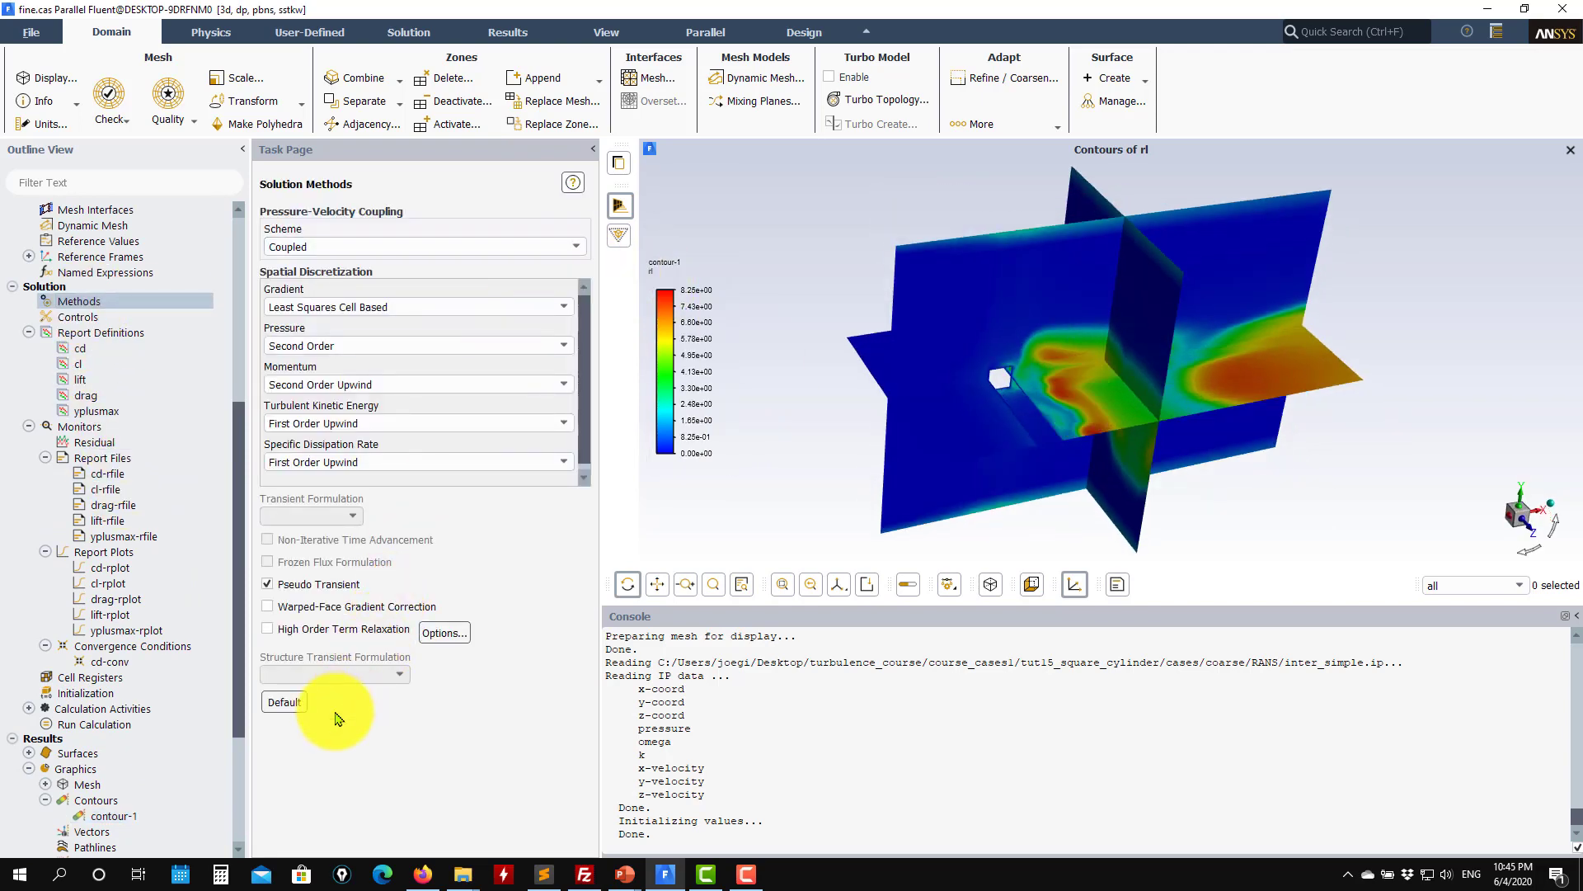
left_click_drag(1001, 334, 966, 263)
left_click(576, 247)
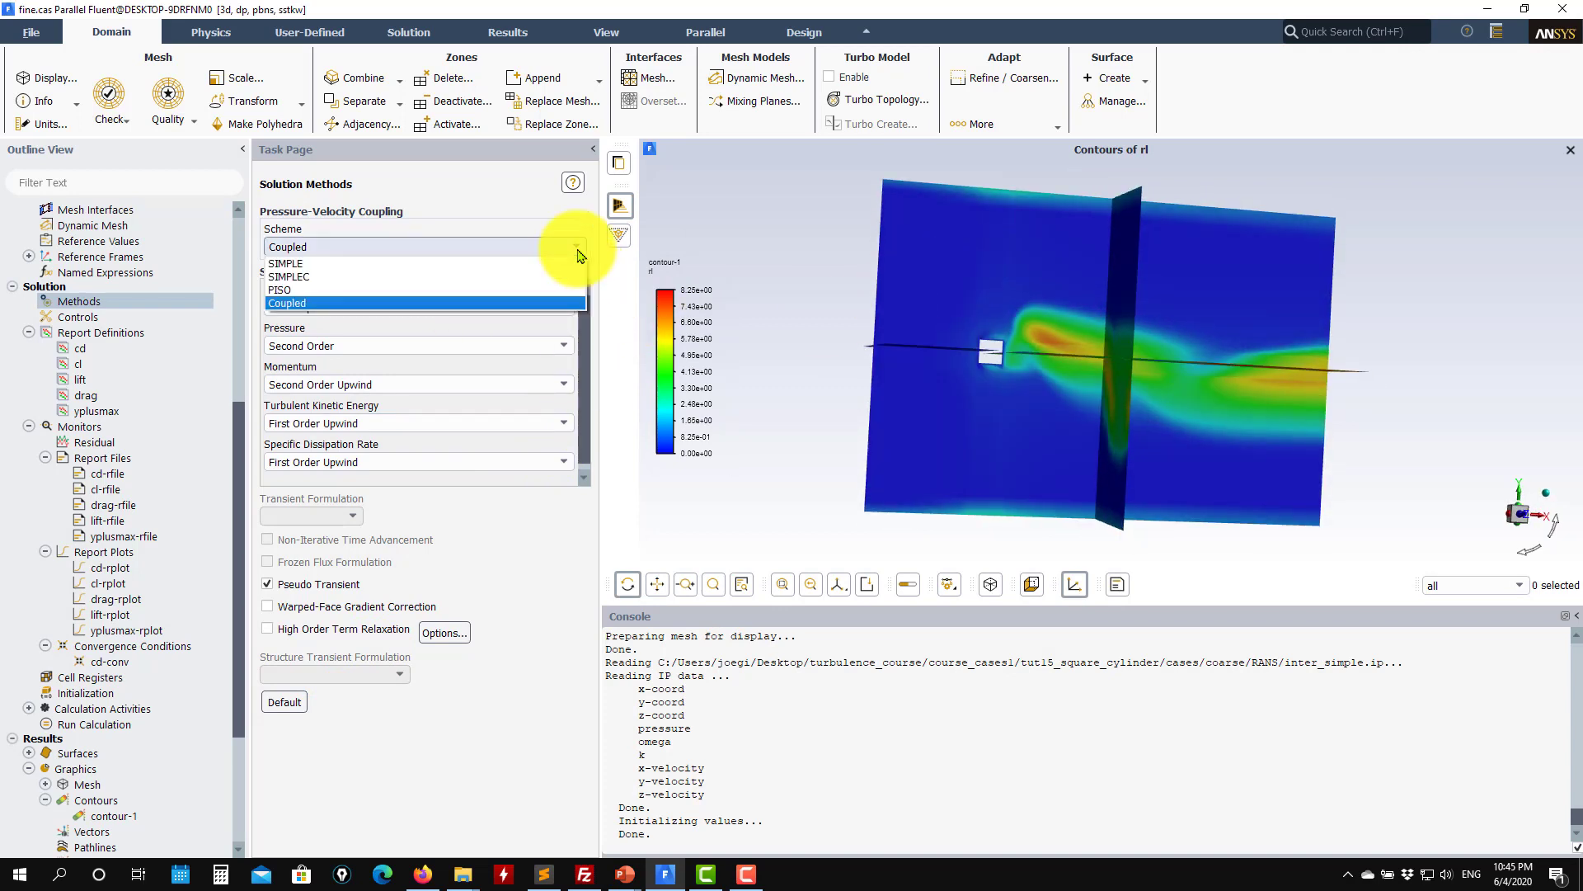
left_click(388, 264)
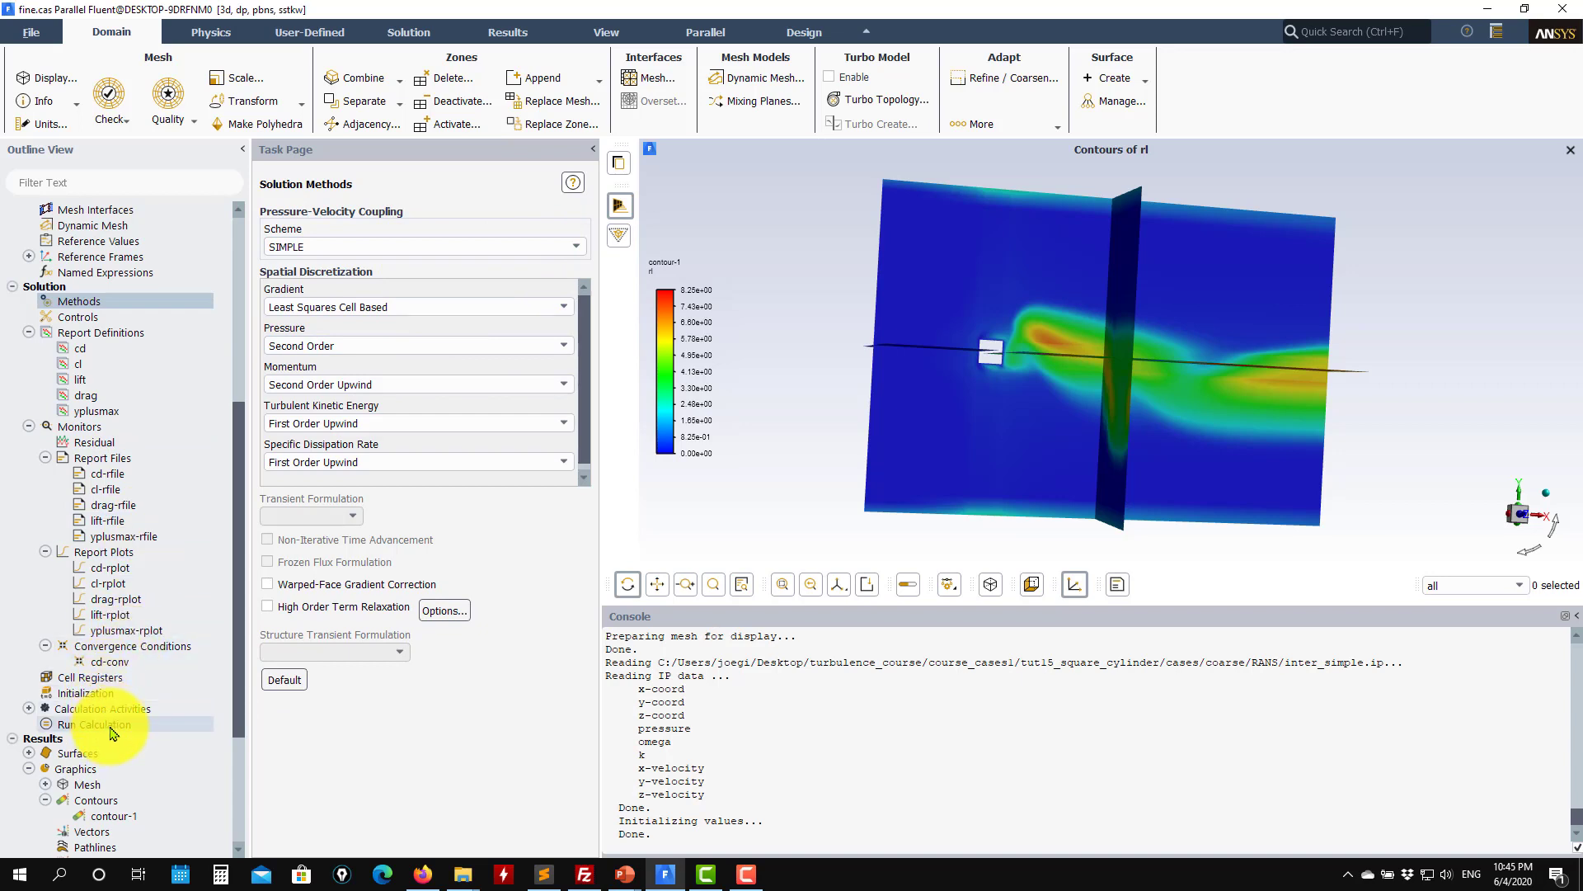
Run the fine mesh calculation from the interpolated solution, declining to create new report files.
left_click(94, 725)
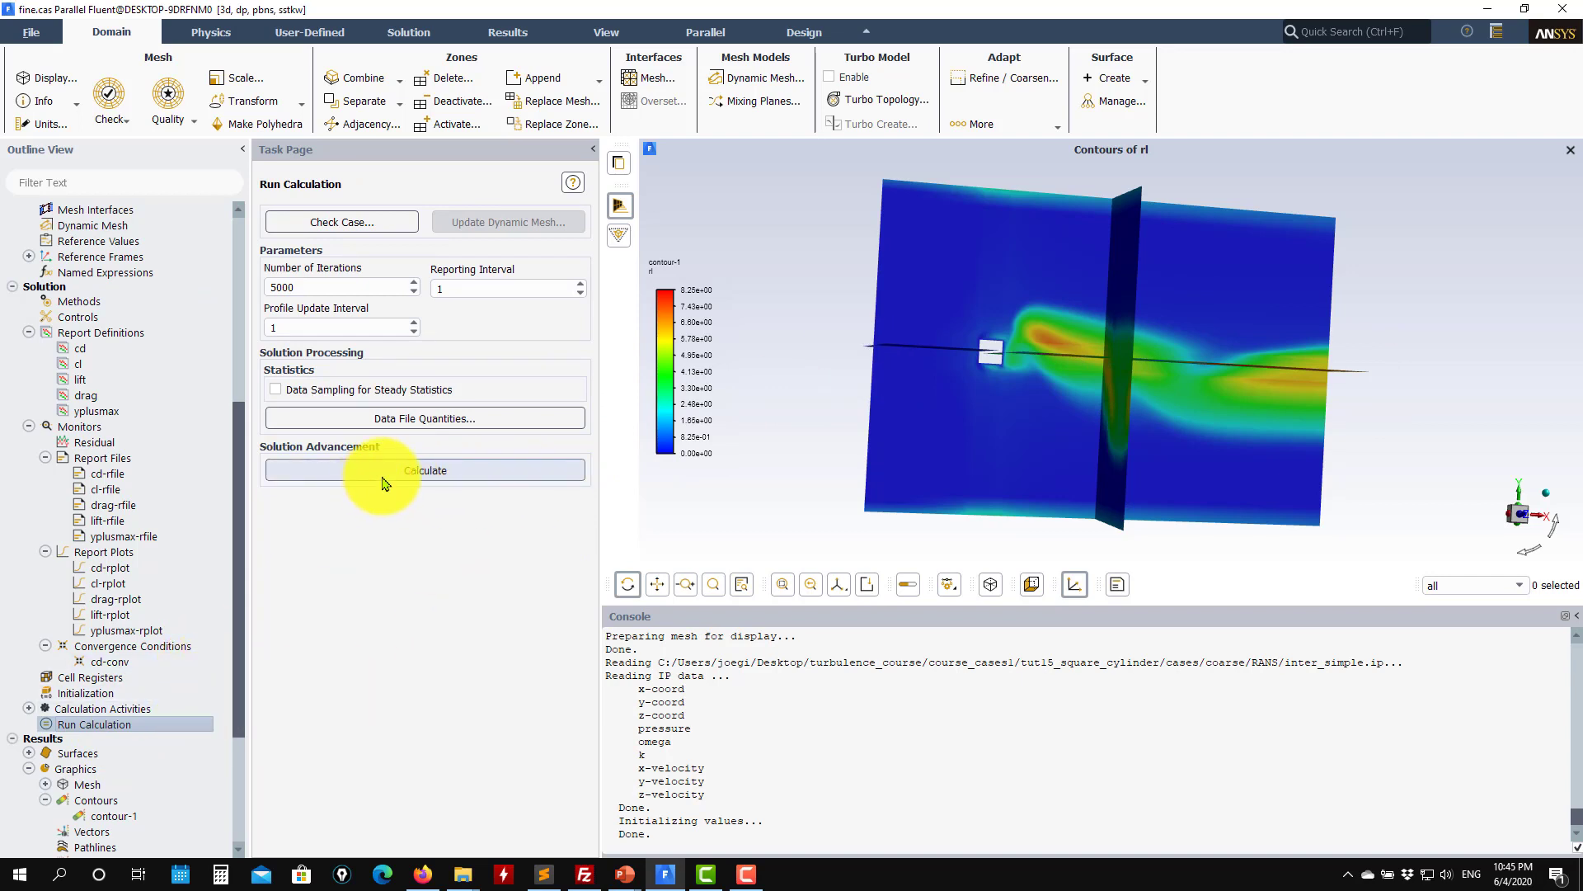
left_click(434, 470)
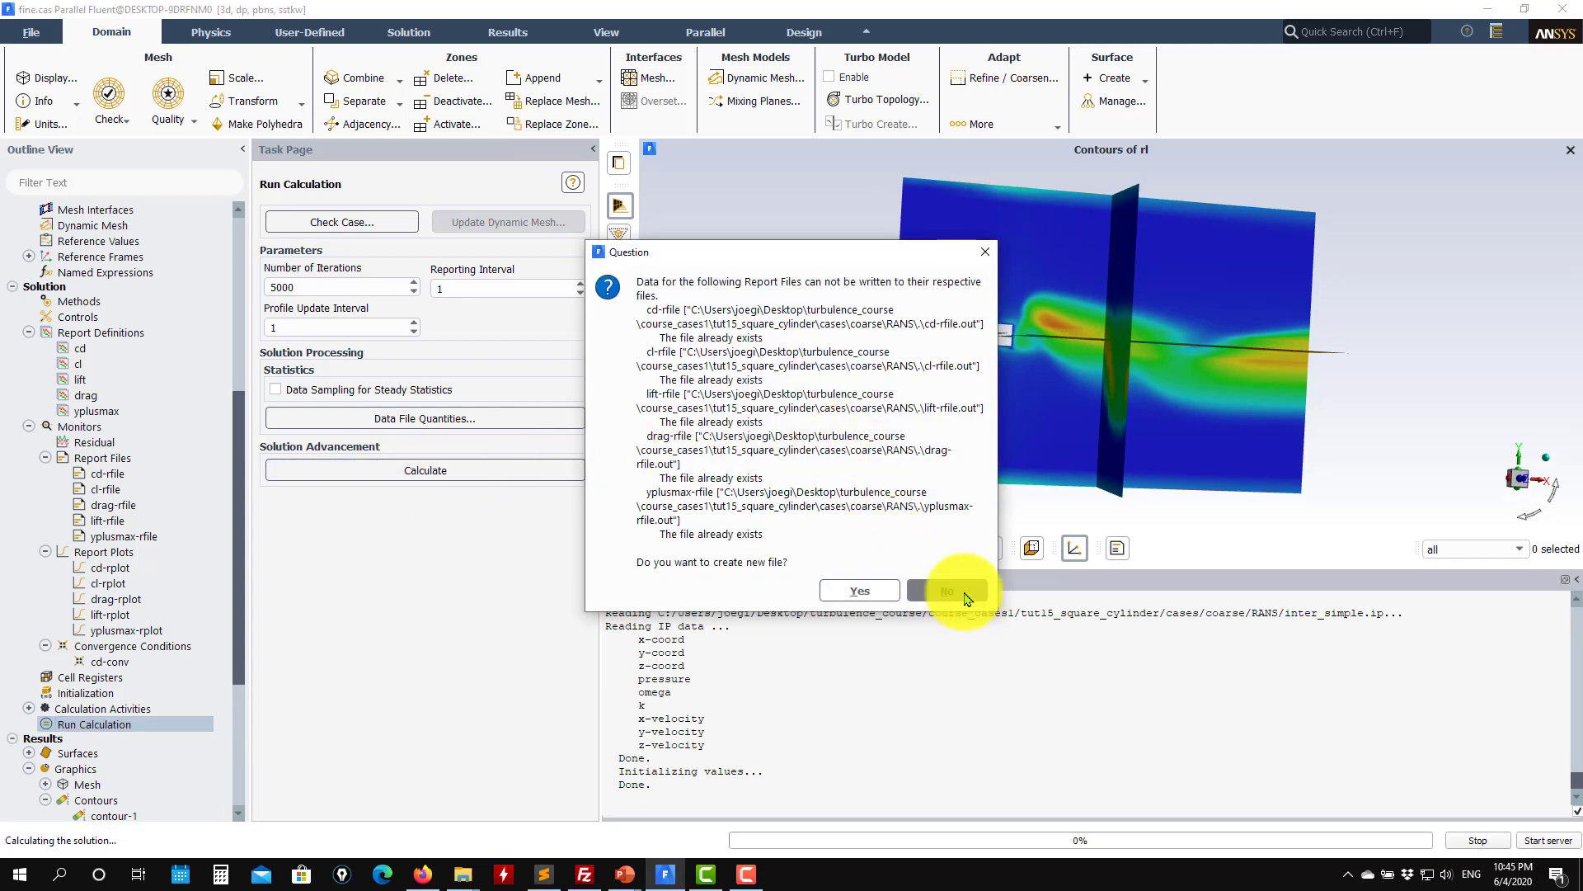
left_click(949, 591)
left_click(770, 358)
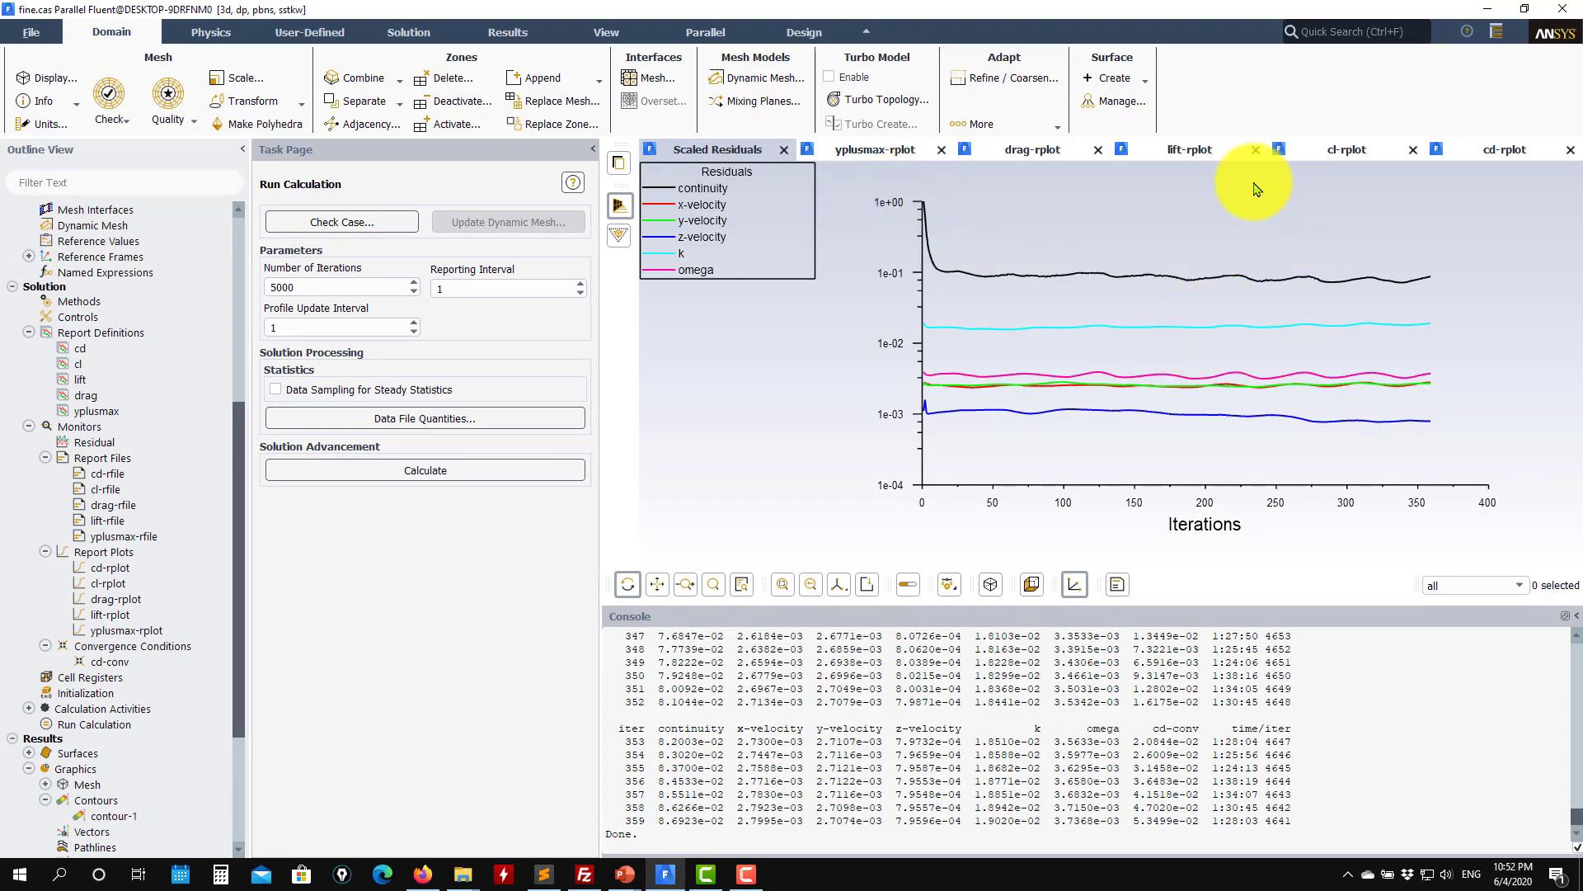
Inspect the drag and lift coefficient histories in the cd-rplot and cl-rplot graphs.
left_click(1502, 150)
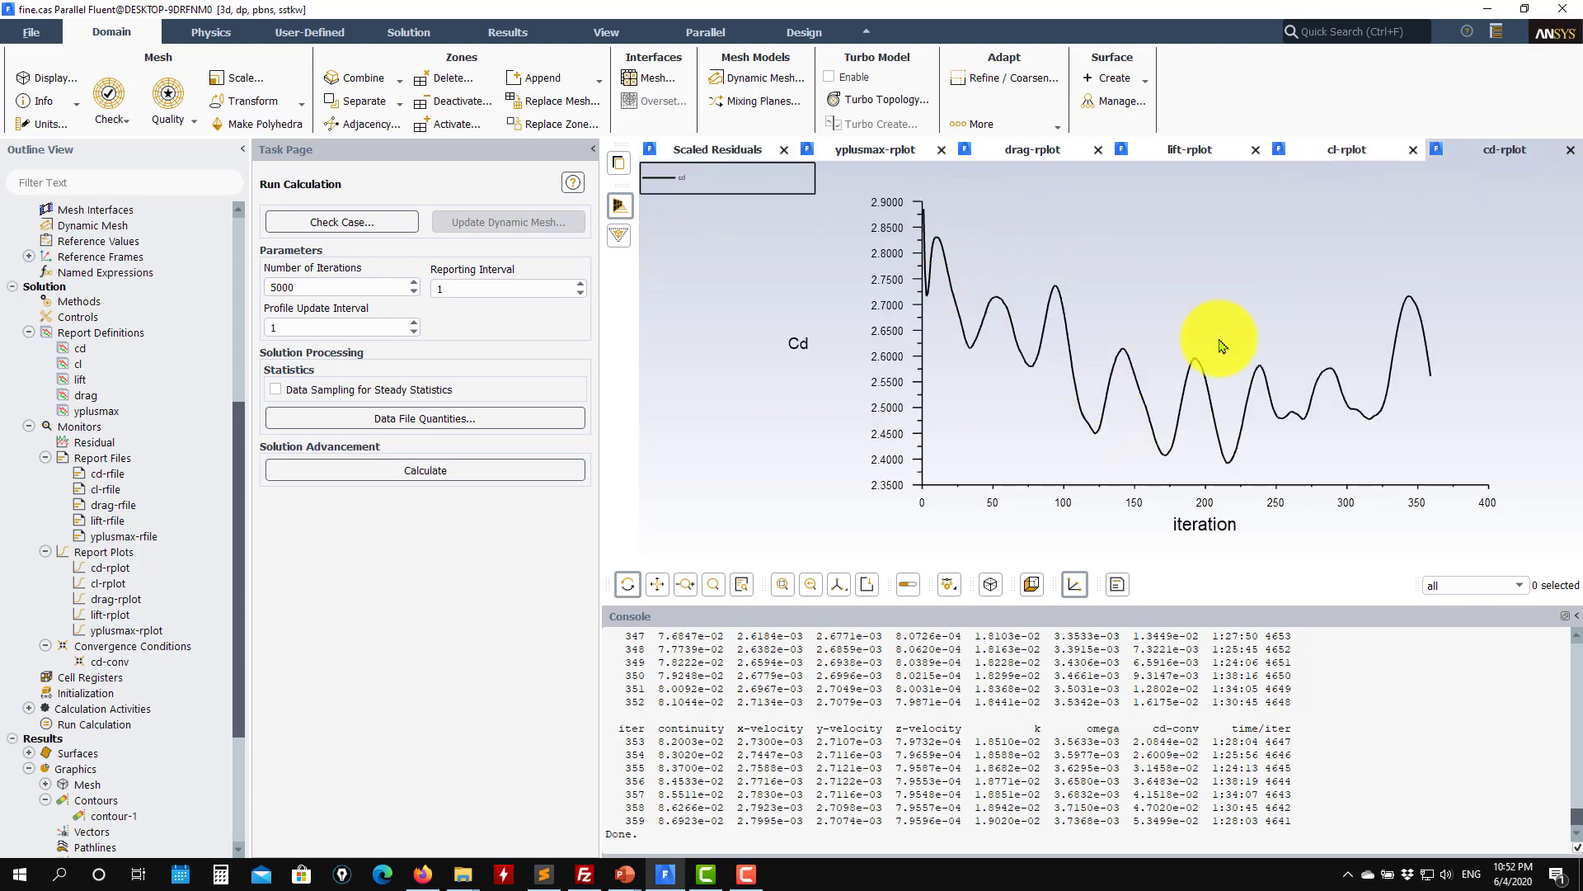
left_click(1349, 157)
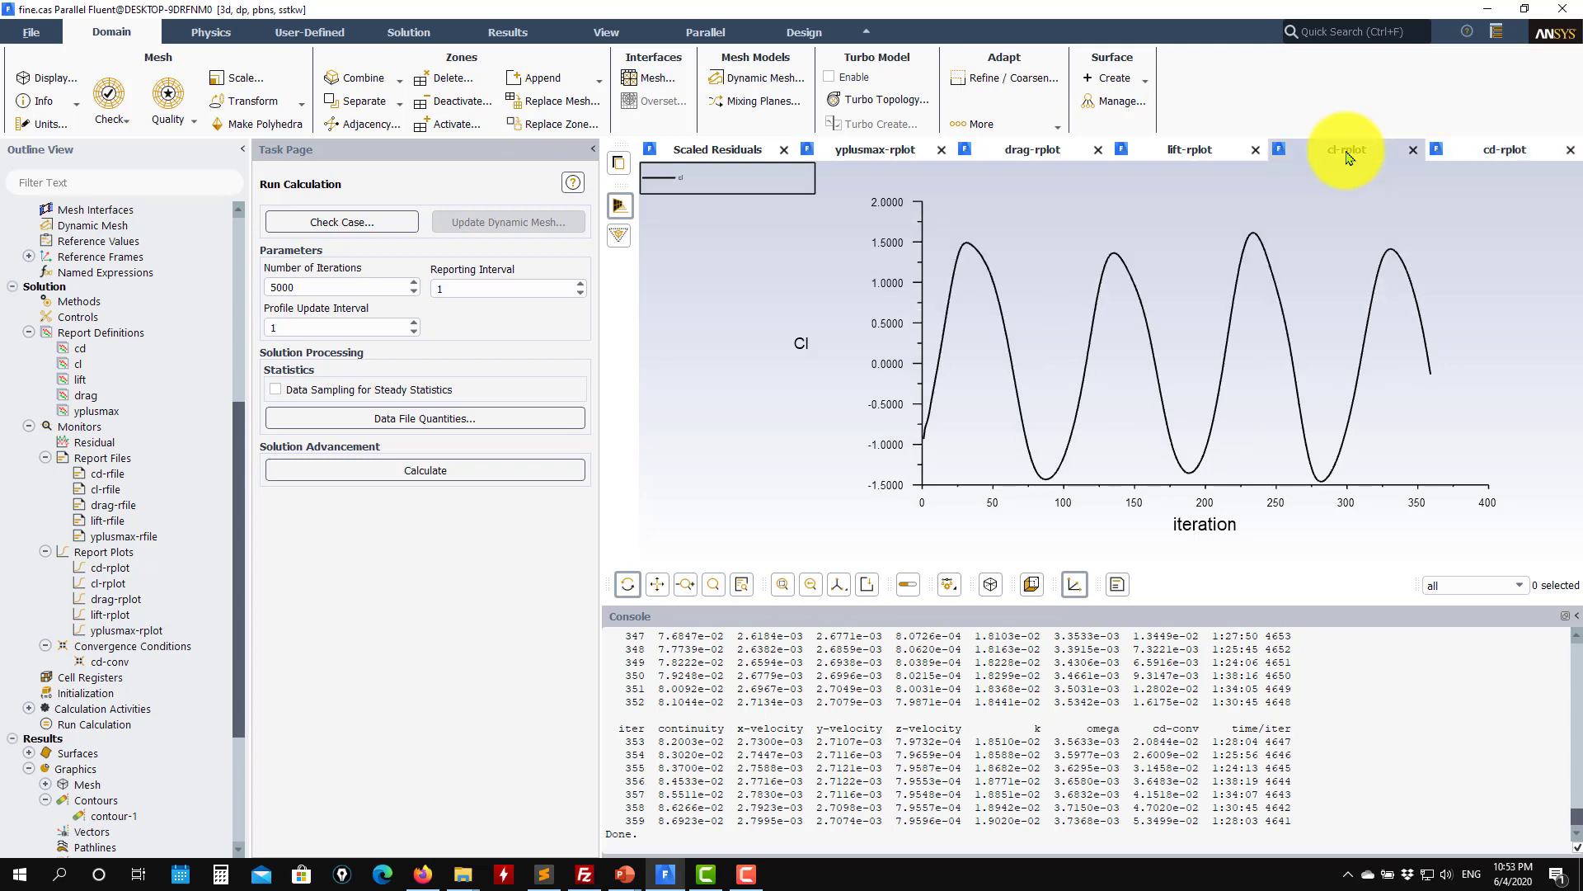
left_click(1464, 153)
Redisplay contour-1 of rl with the calculated fine mesh solution and inspect the cylinder's wake.
scroll(122, 562, "down", 4)
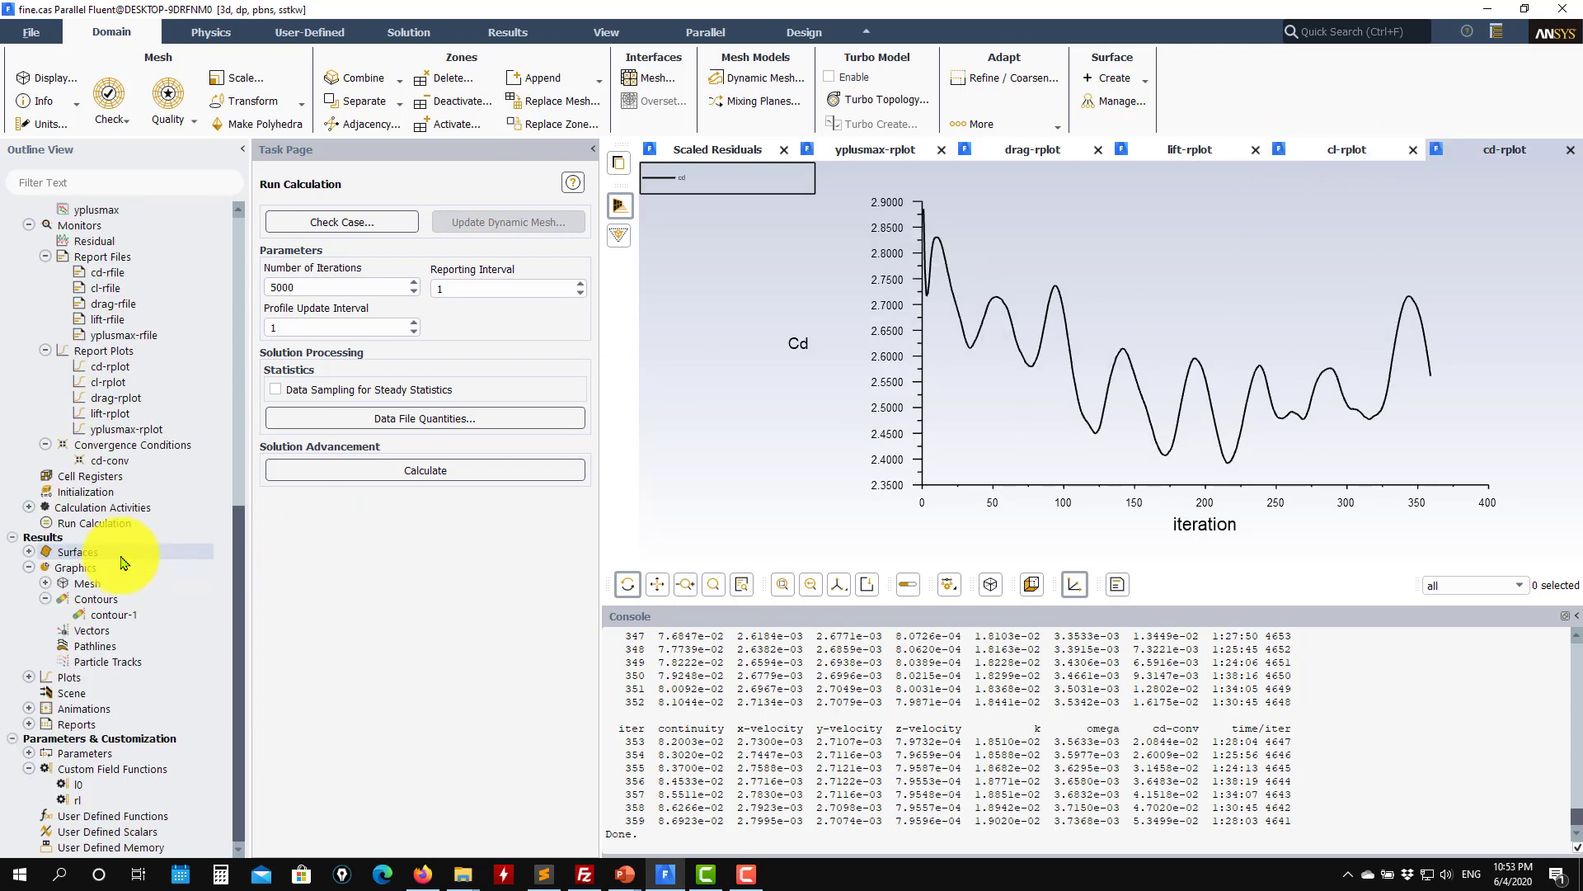
double_click(122, 619)
left_click(269, 659)
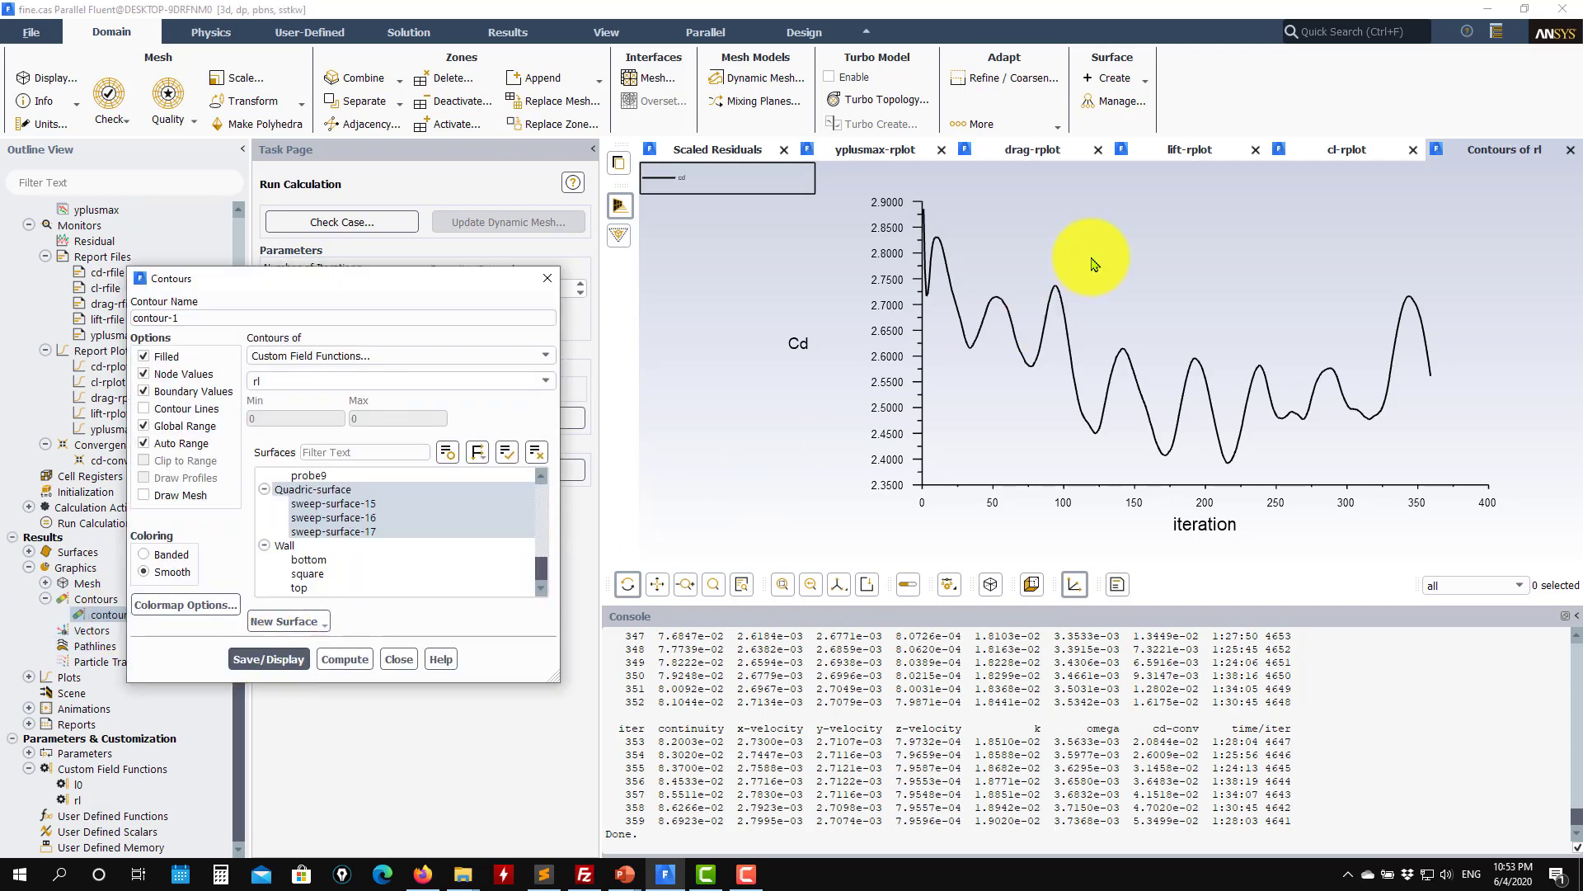
left_click_drag(1132, 371, 1212, 412)
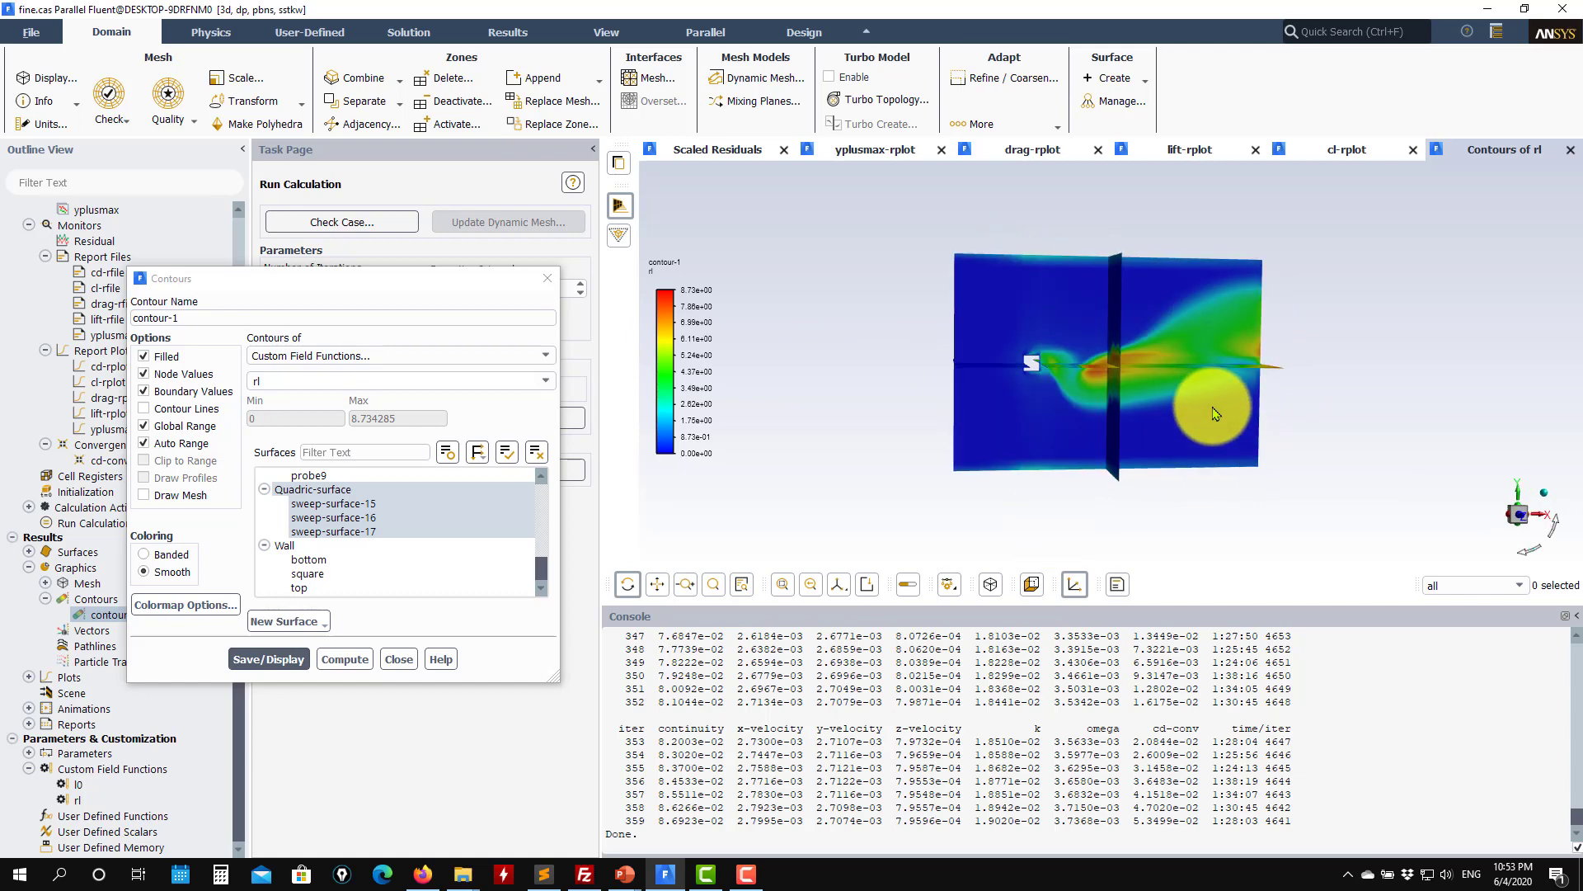
left_click(399, 659)
Write the fine mesh case and data files as simple in the cases/fine/RANS folder.
left_click(25, 42)
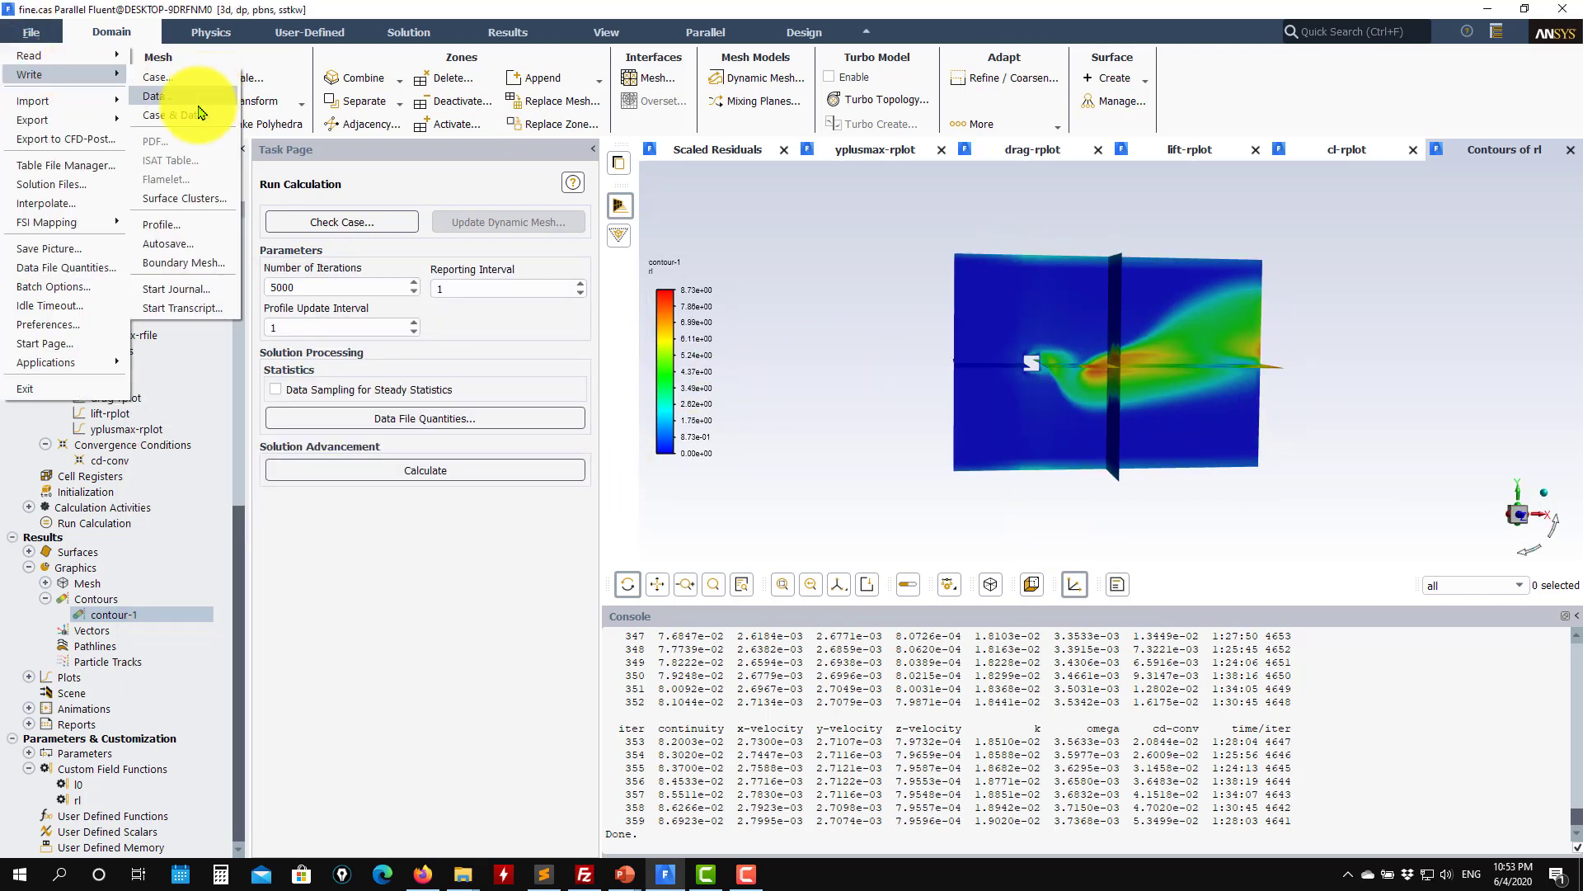
left_click(224, 133)
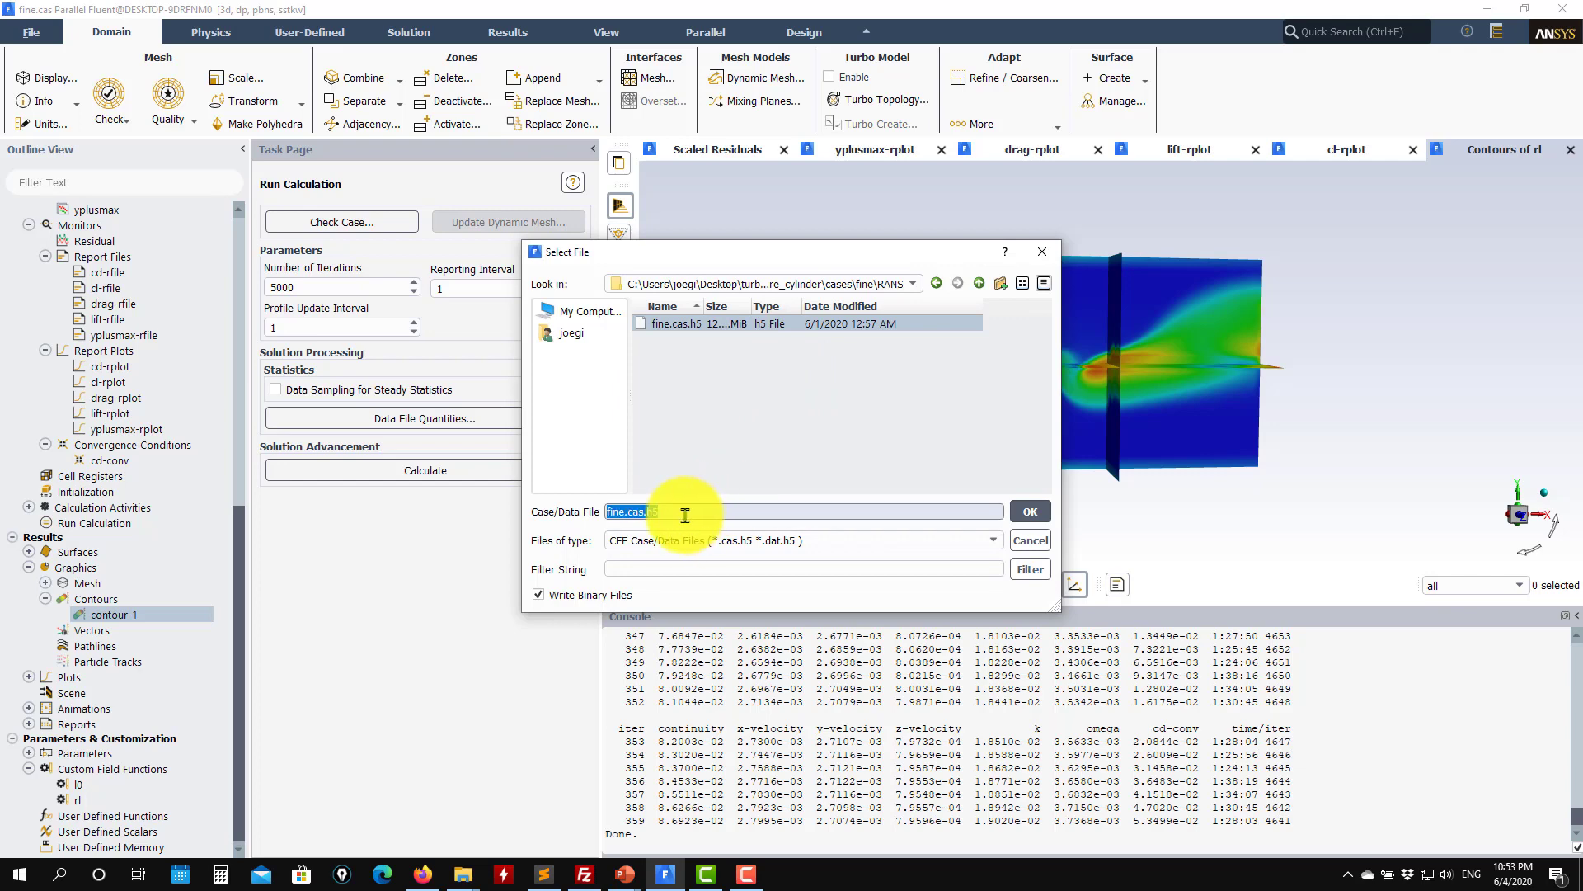
type("sim")
key("Return")
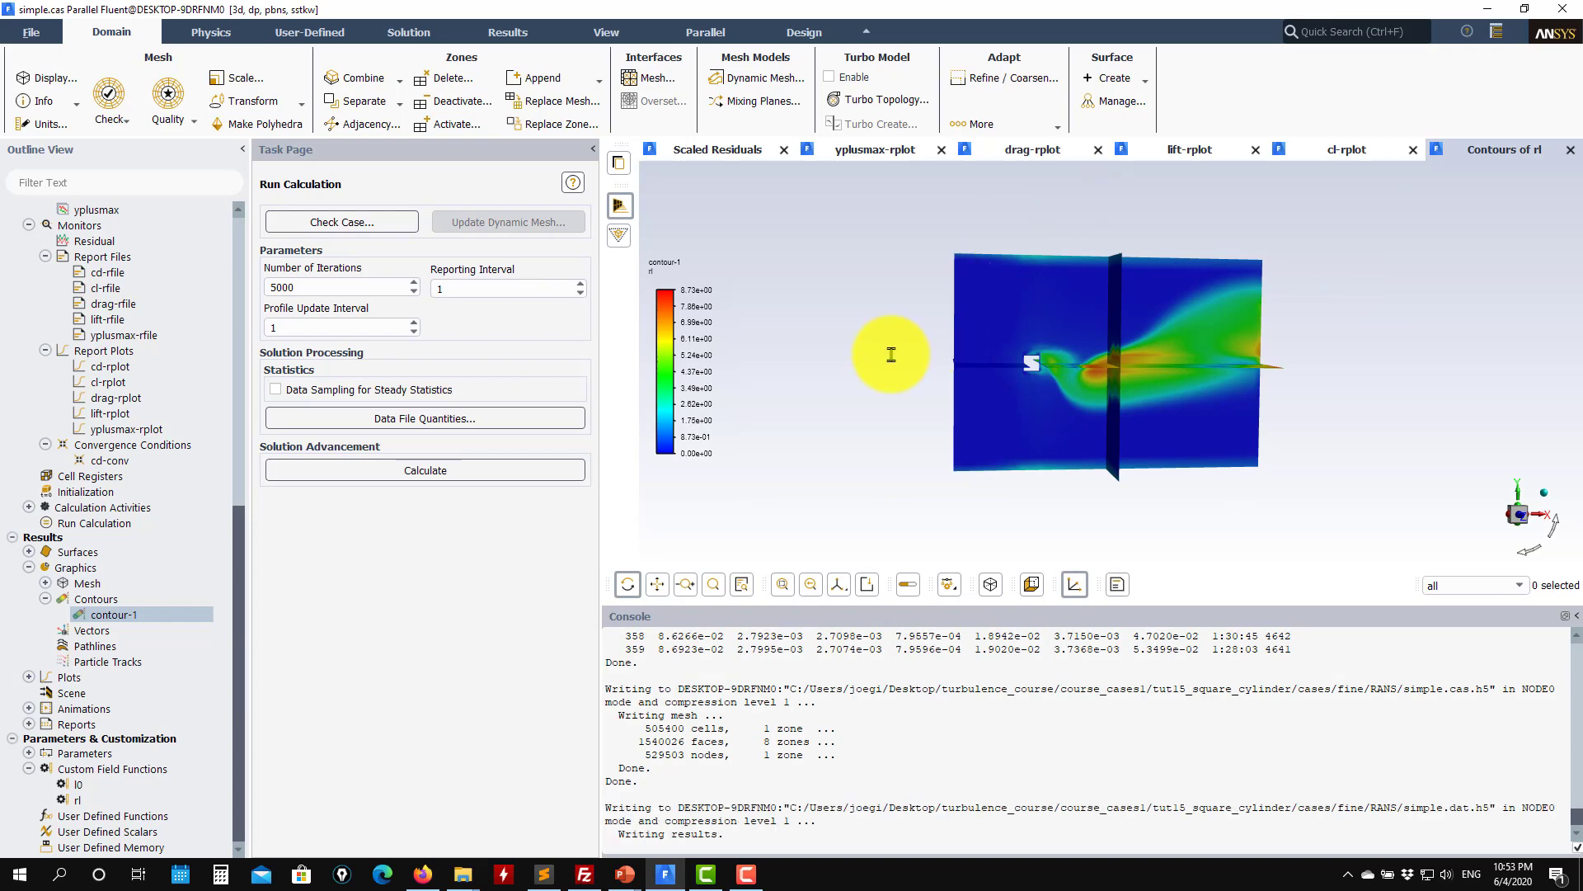
Write the fluid-1 solution fields as the interpolation file inter_simple in the cases/fine/RANS folder.
left_click(37, 39)
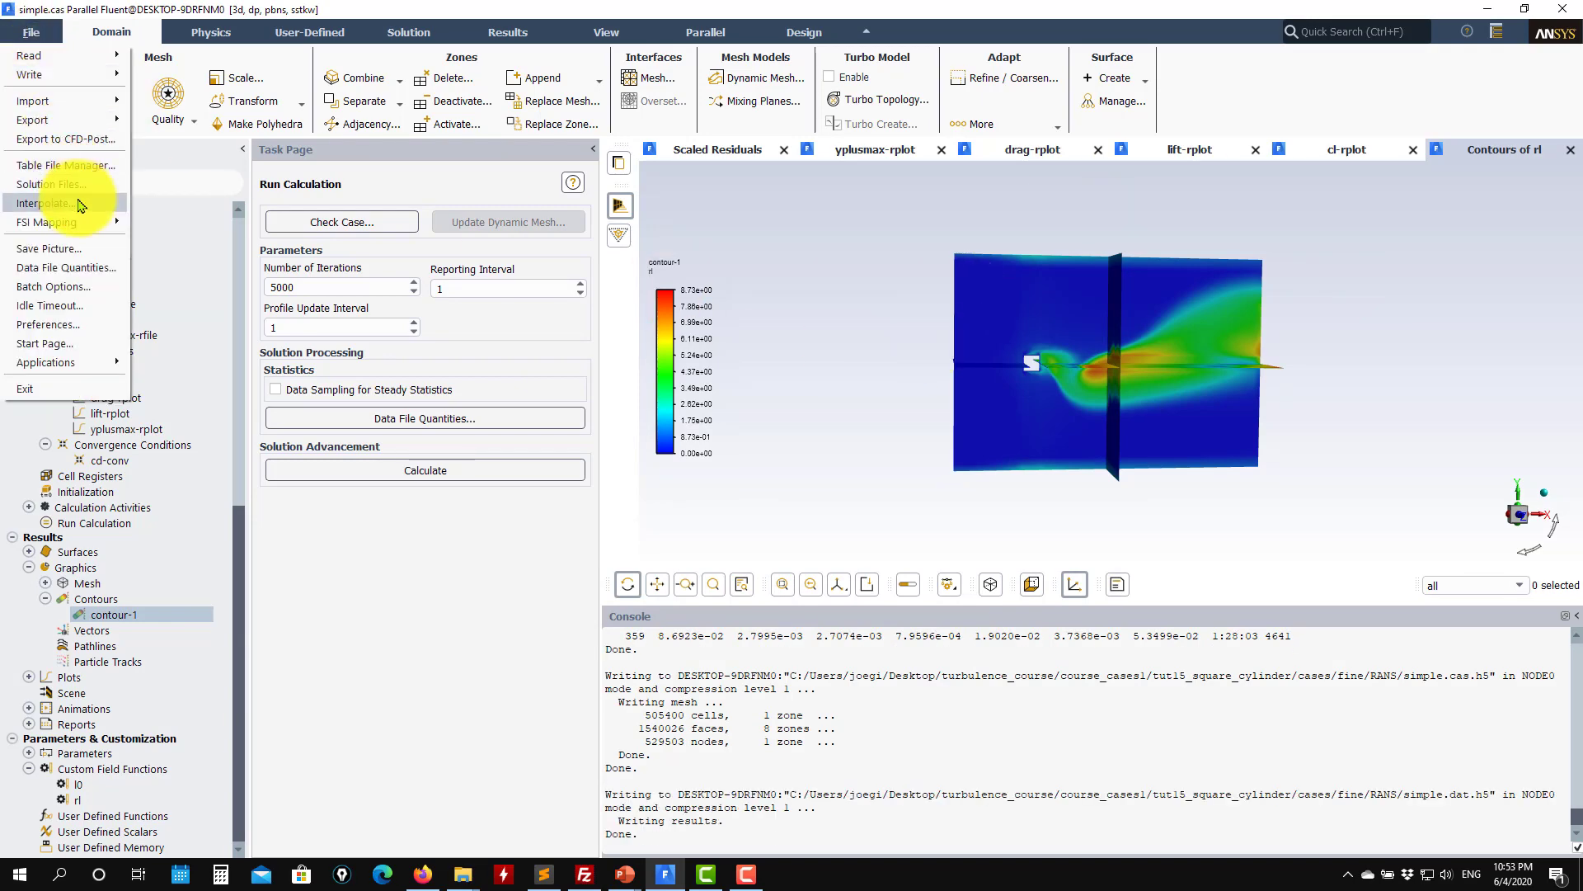
left_click(50, 203)
left_click(307, 464)
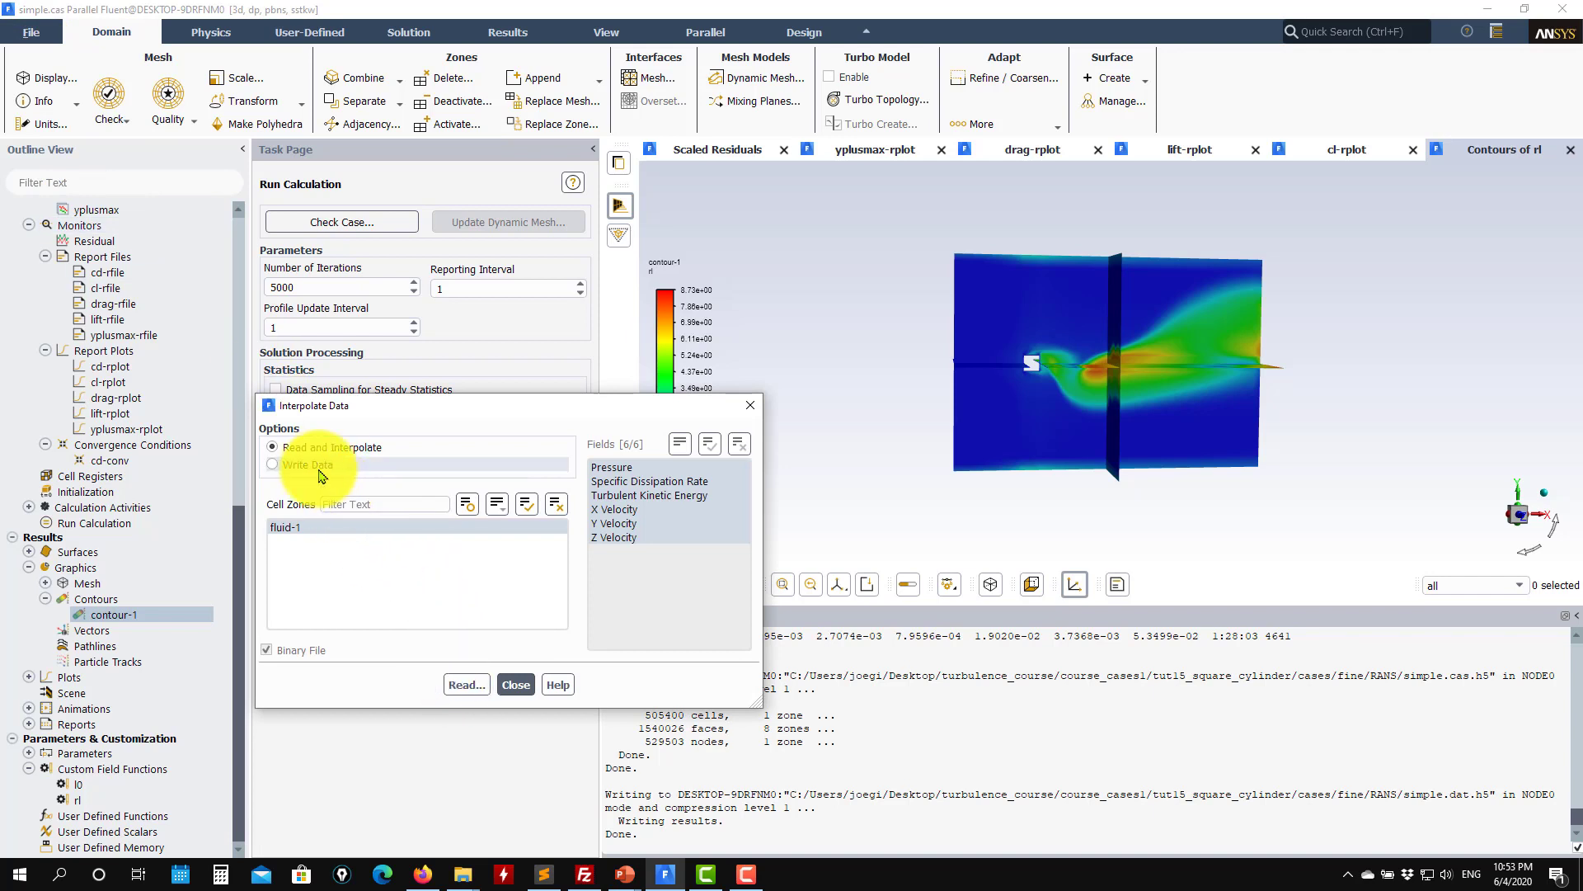
left_click(344, 532)
left_click(461, 684)
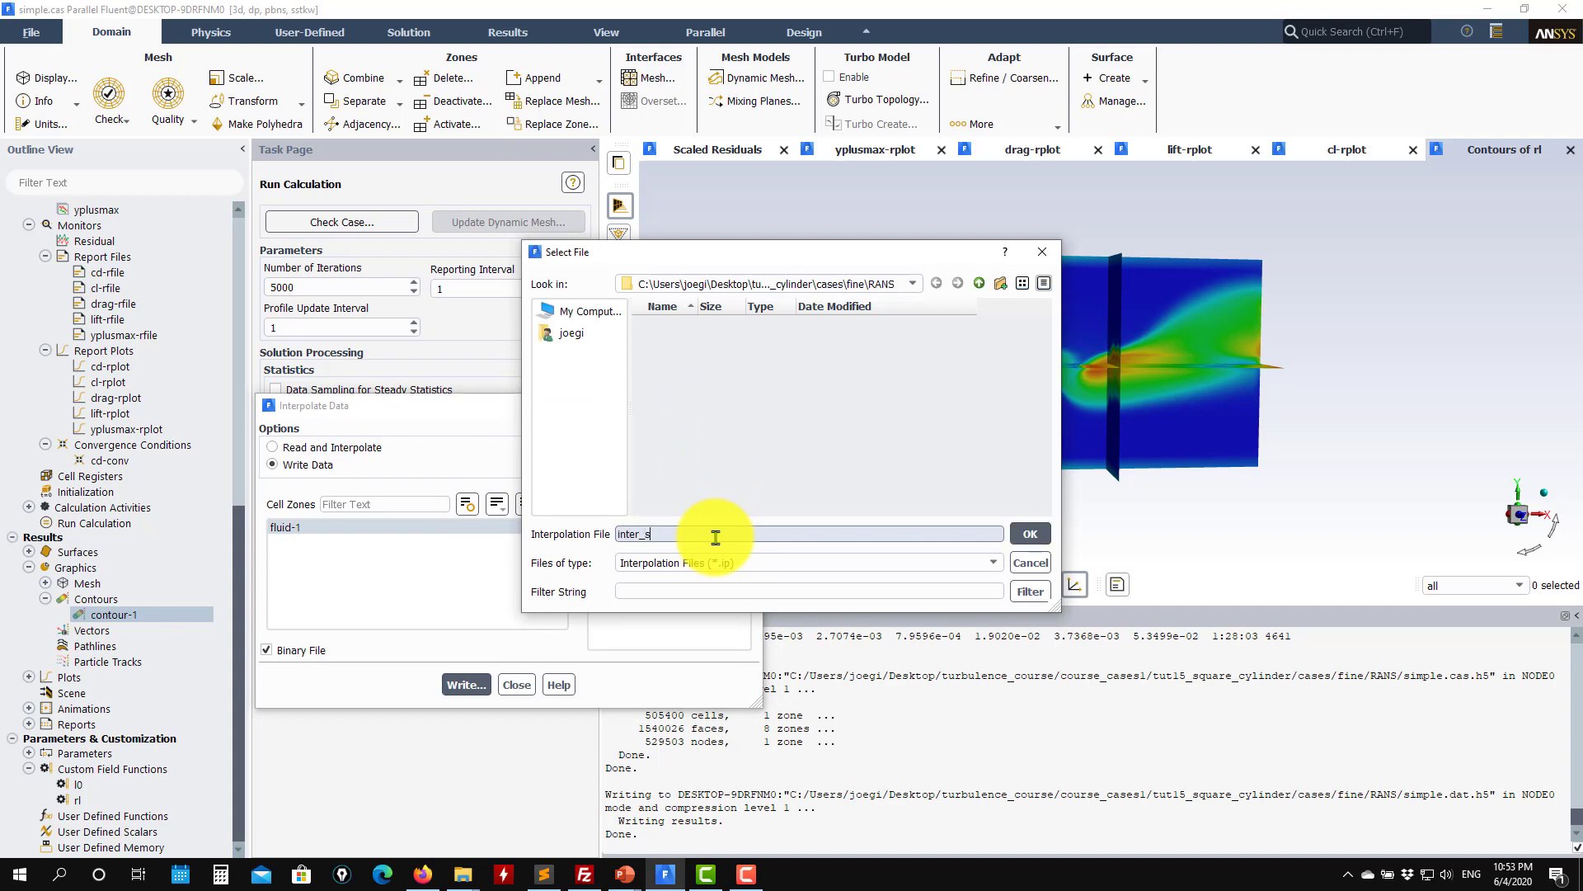
key("Return")
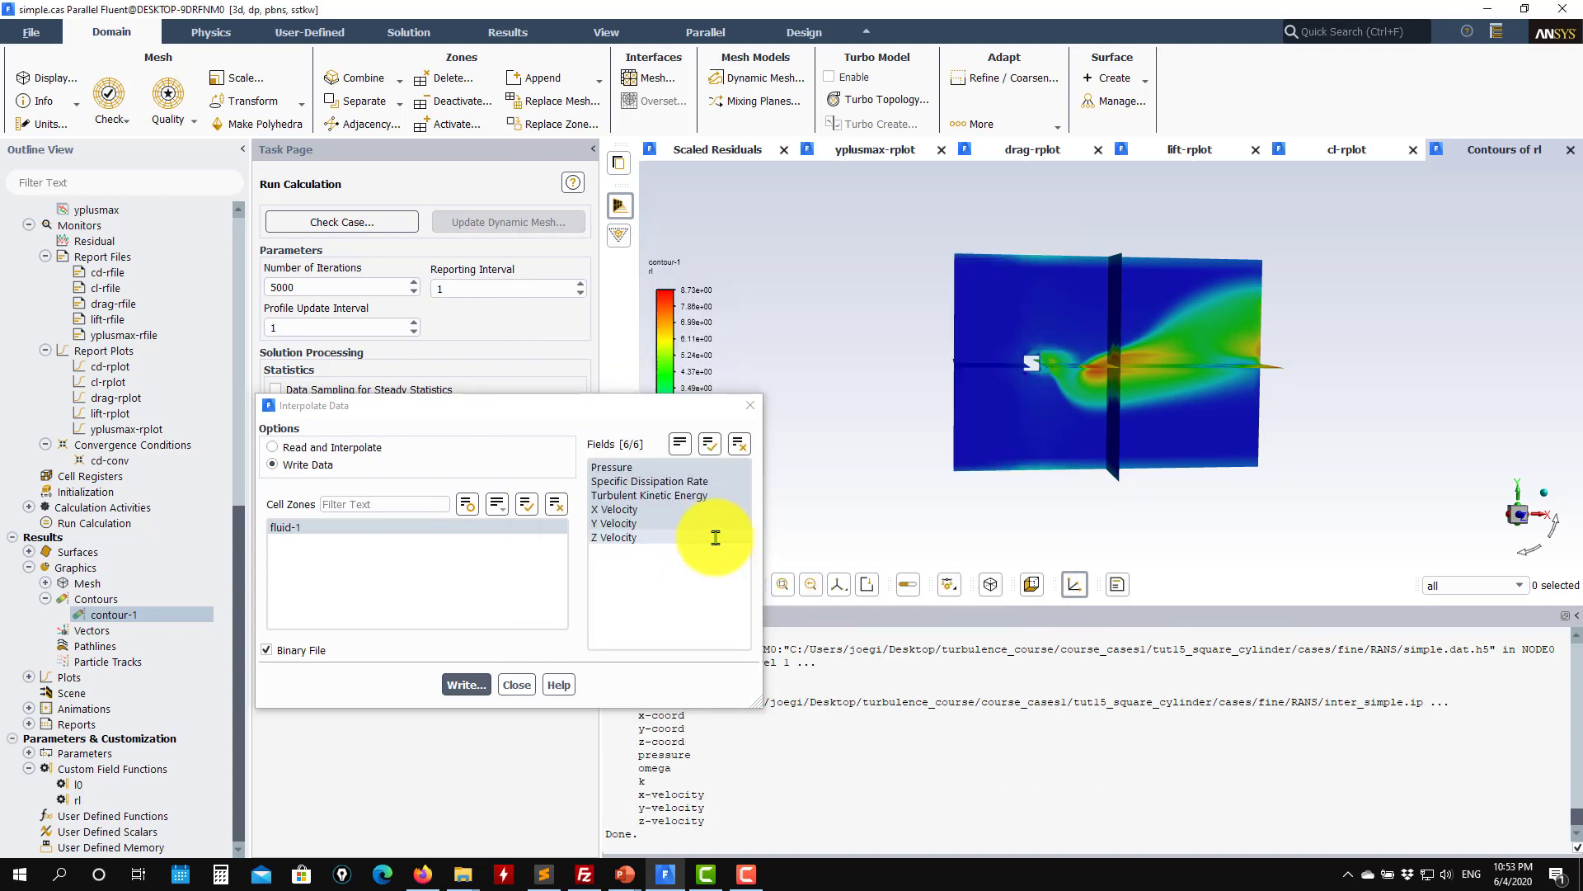
left_click(517, 685)
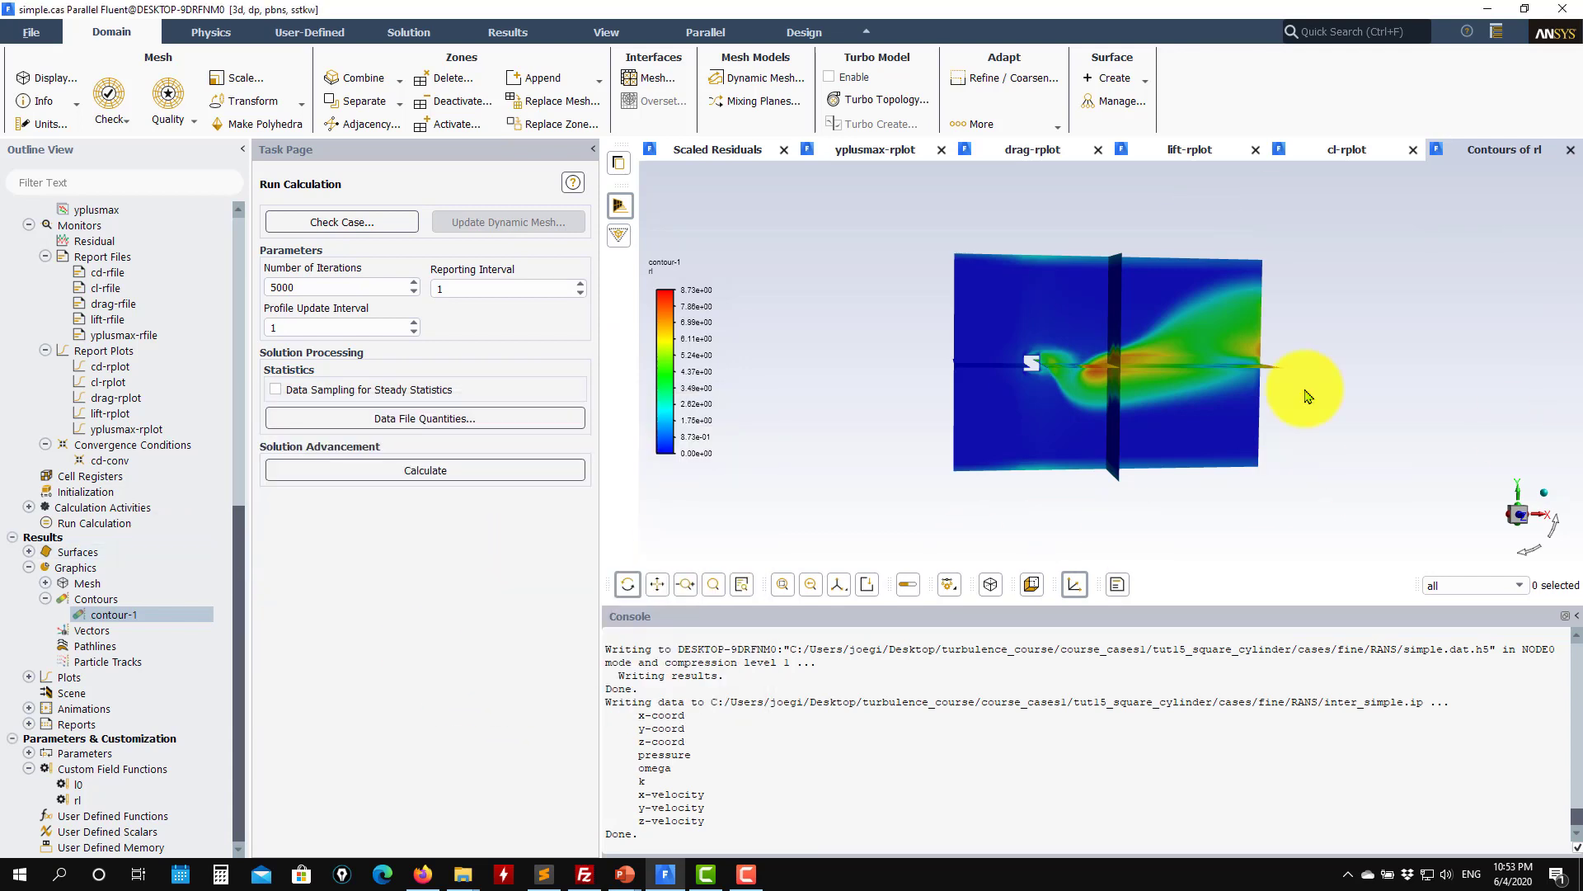
Display contour-1 with the custom field function l0 on the sweep surfaces and examine it from different angles.
left_click_drag(1305, 396, 1034, 470)
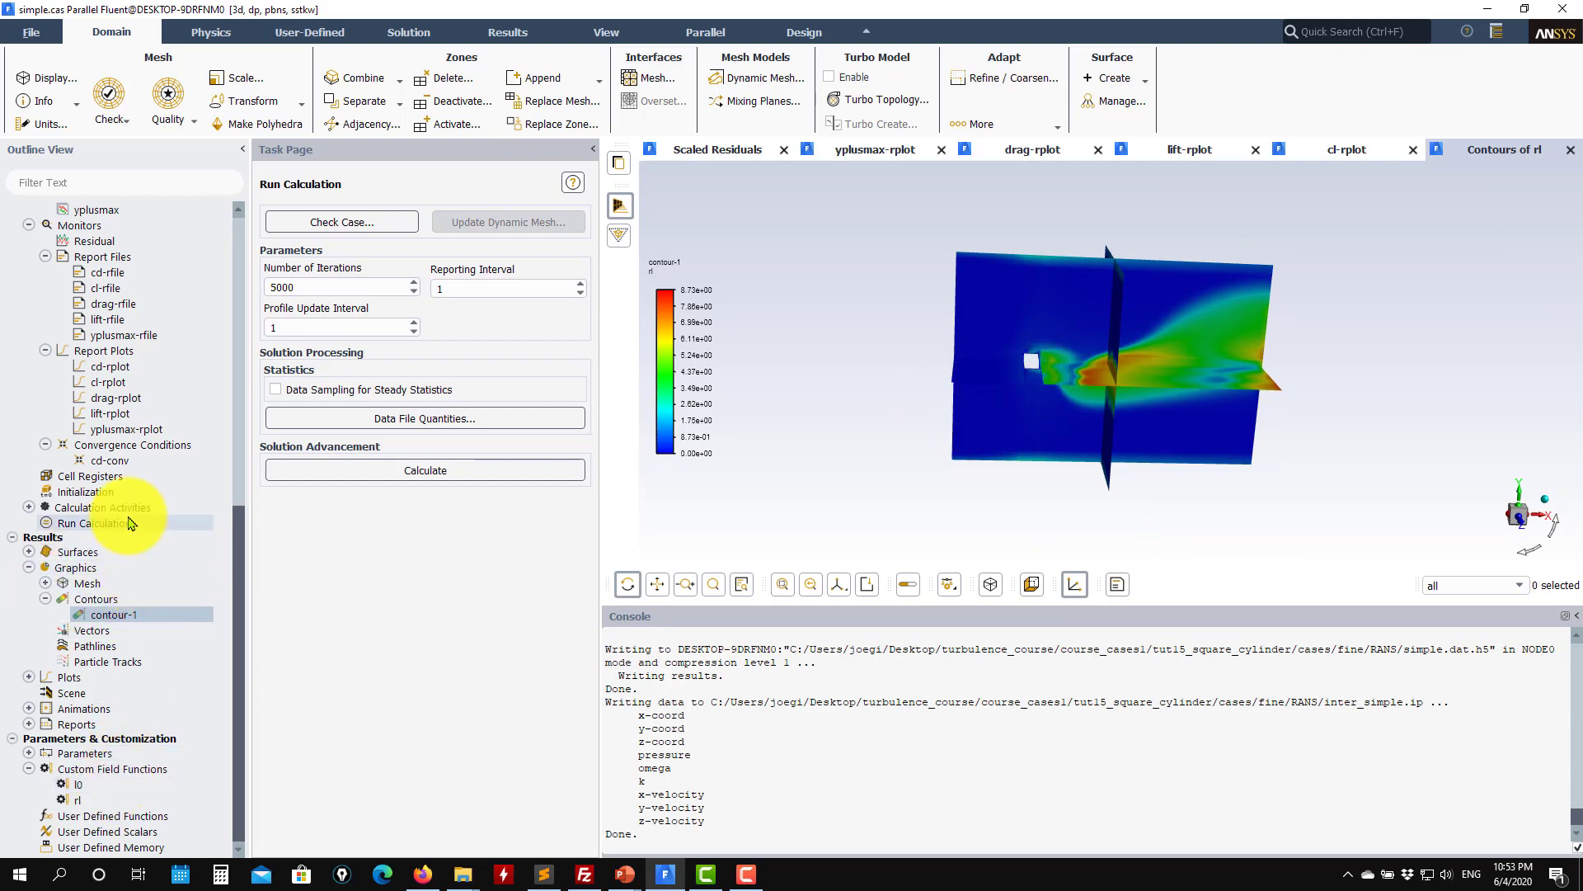
double_click(145, 620)
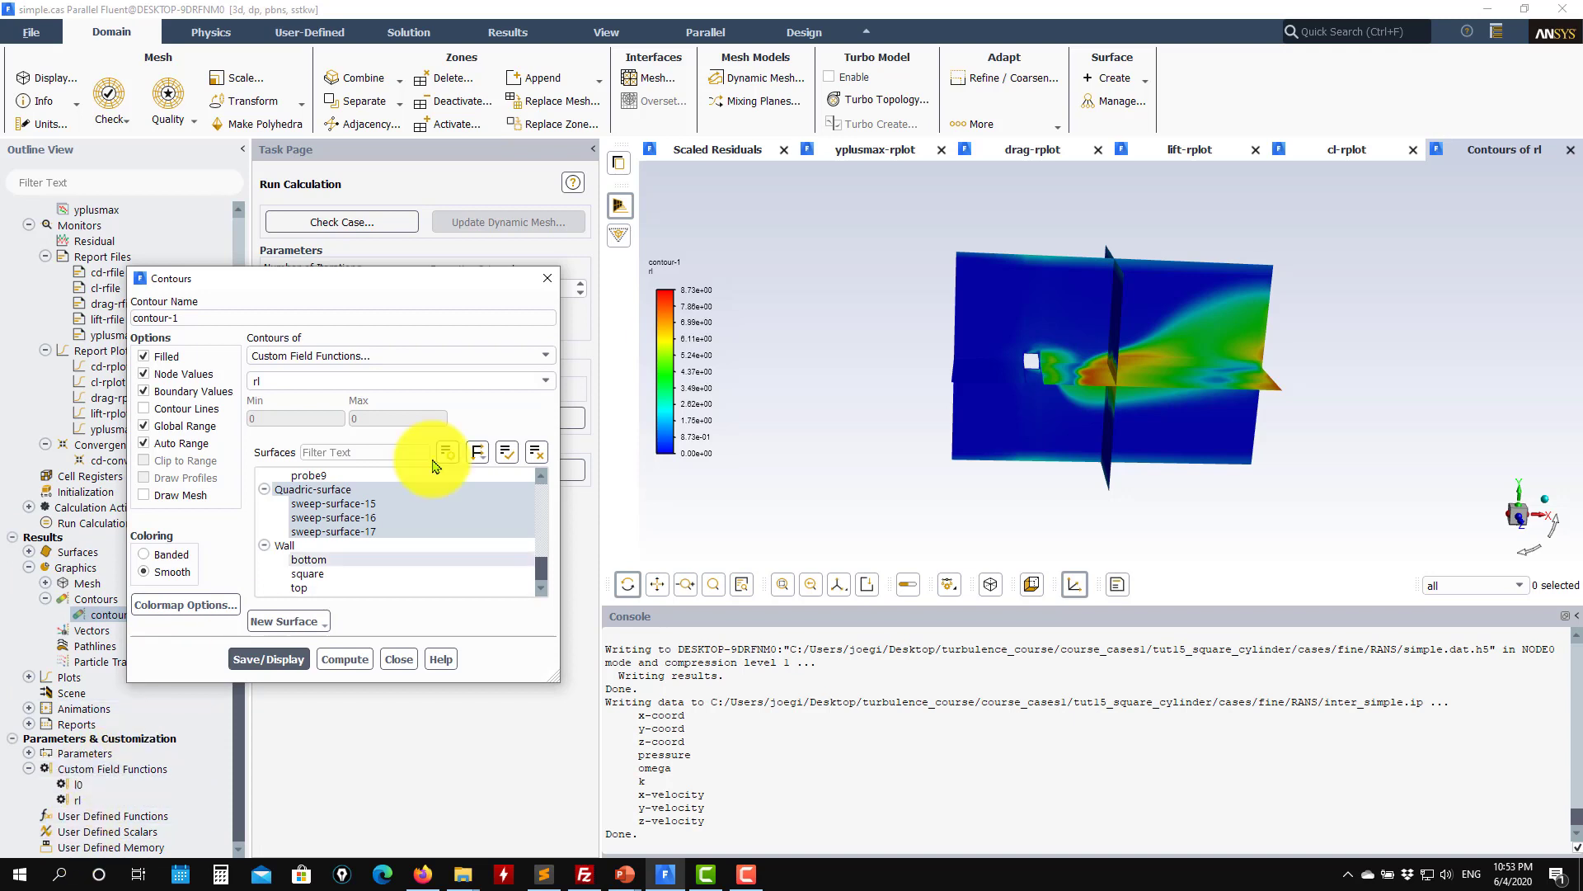
left_click(545, 359)
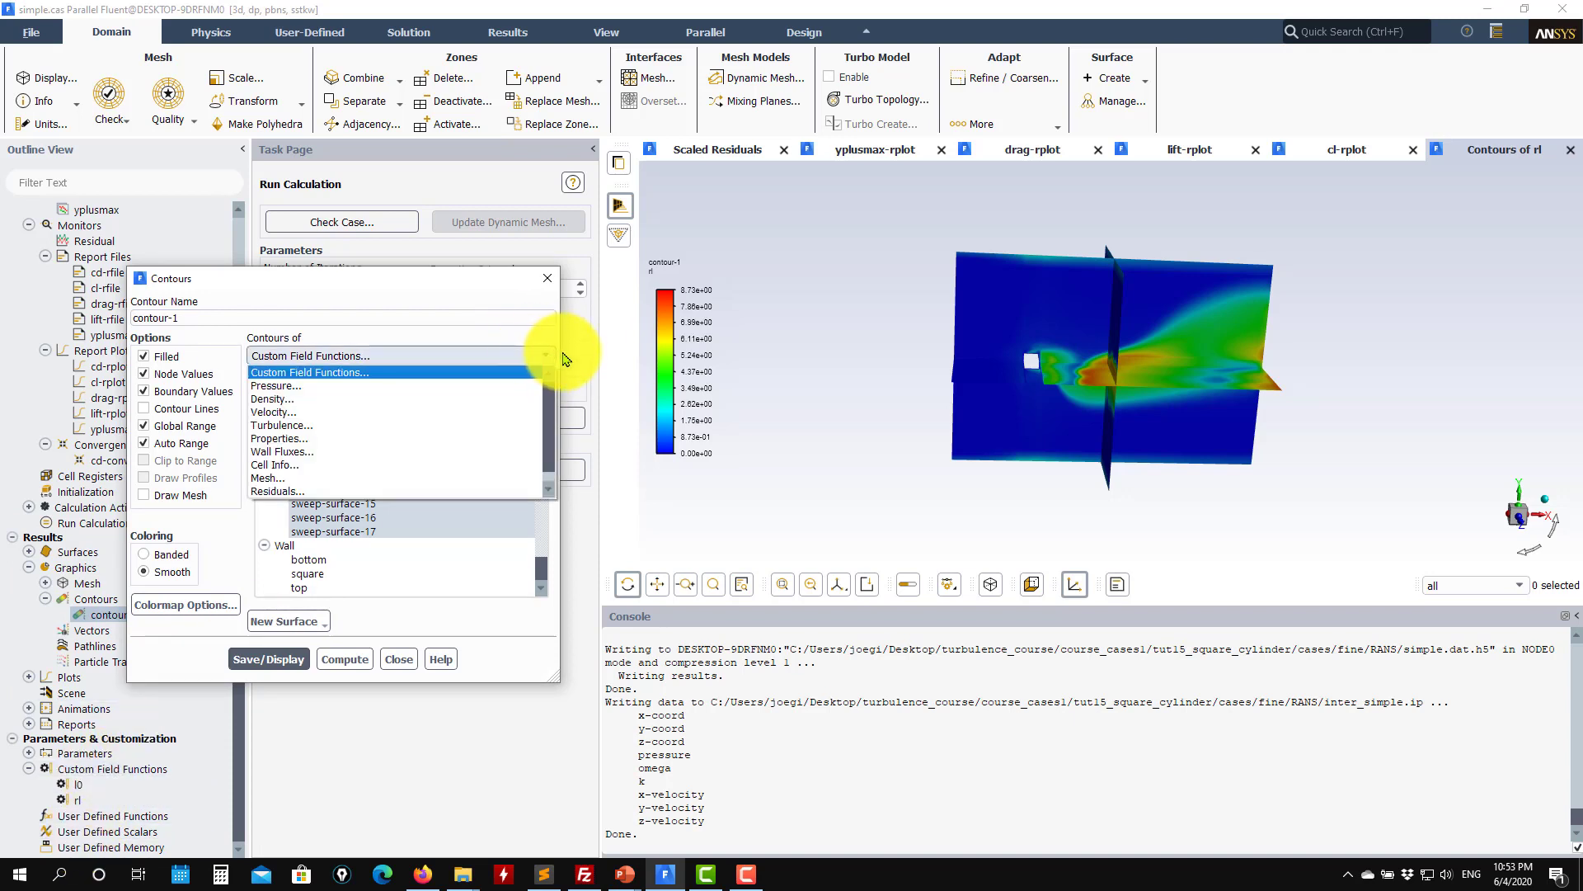
left_click(367, 283)
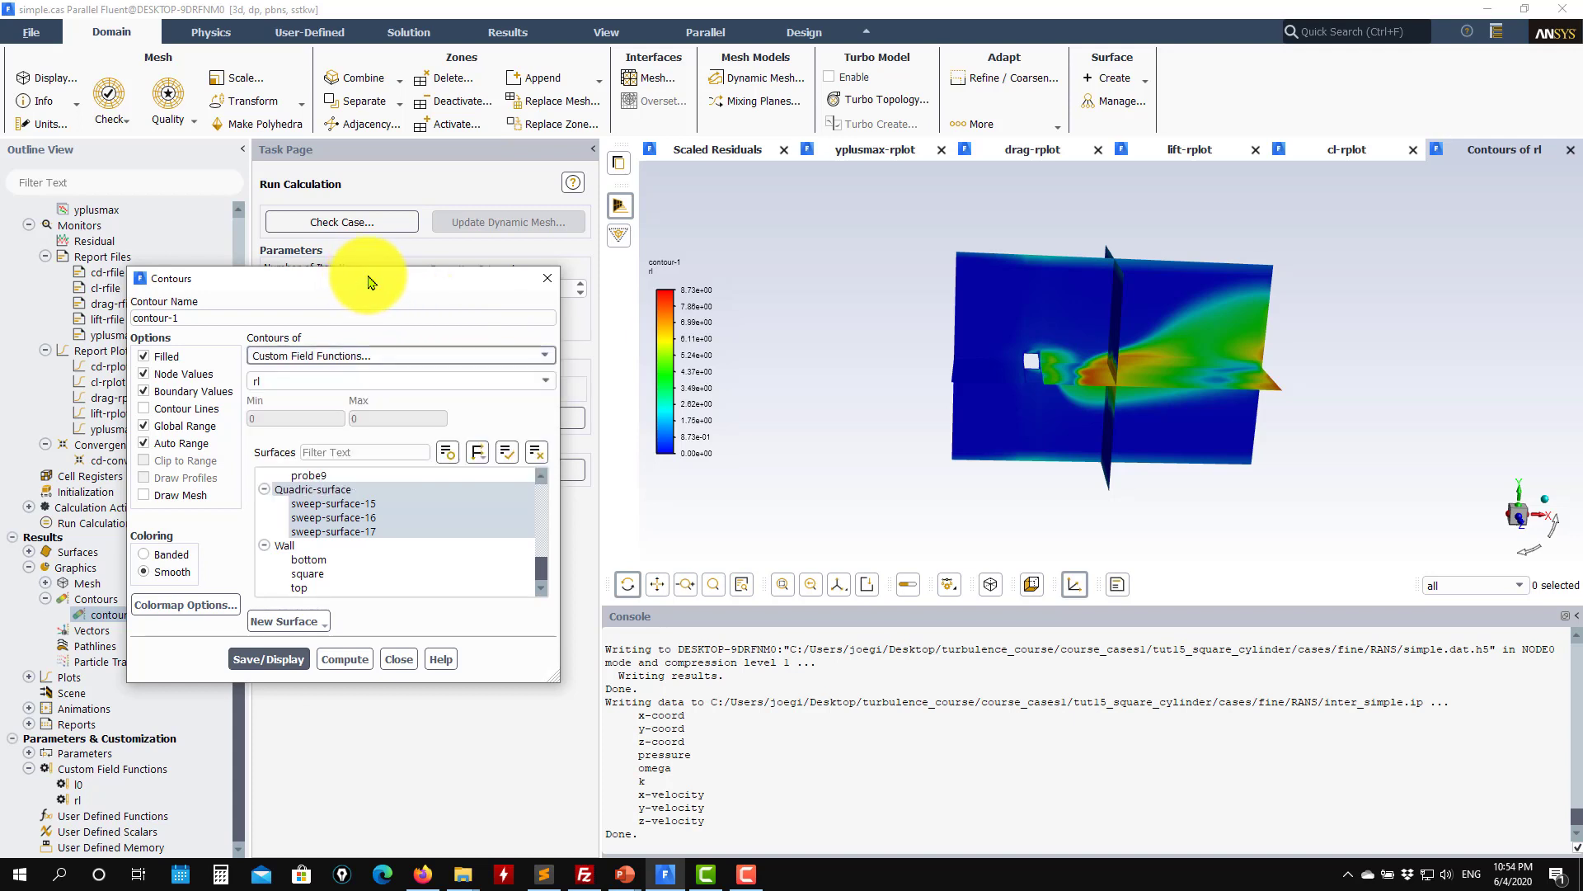
left_click(544, 382)
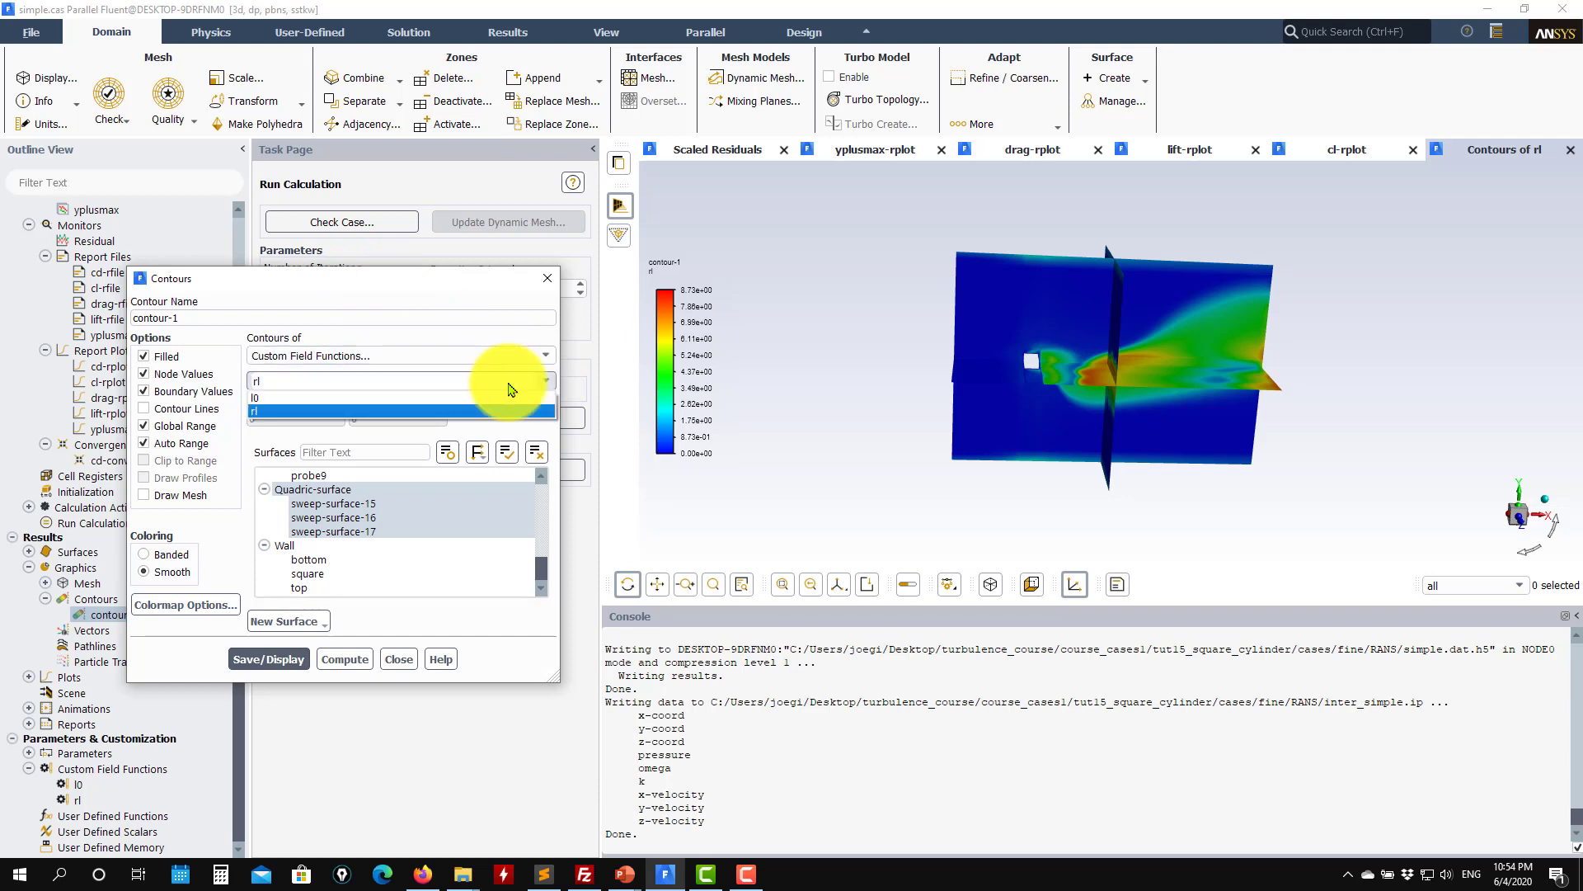
left_click(338, 405)
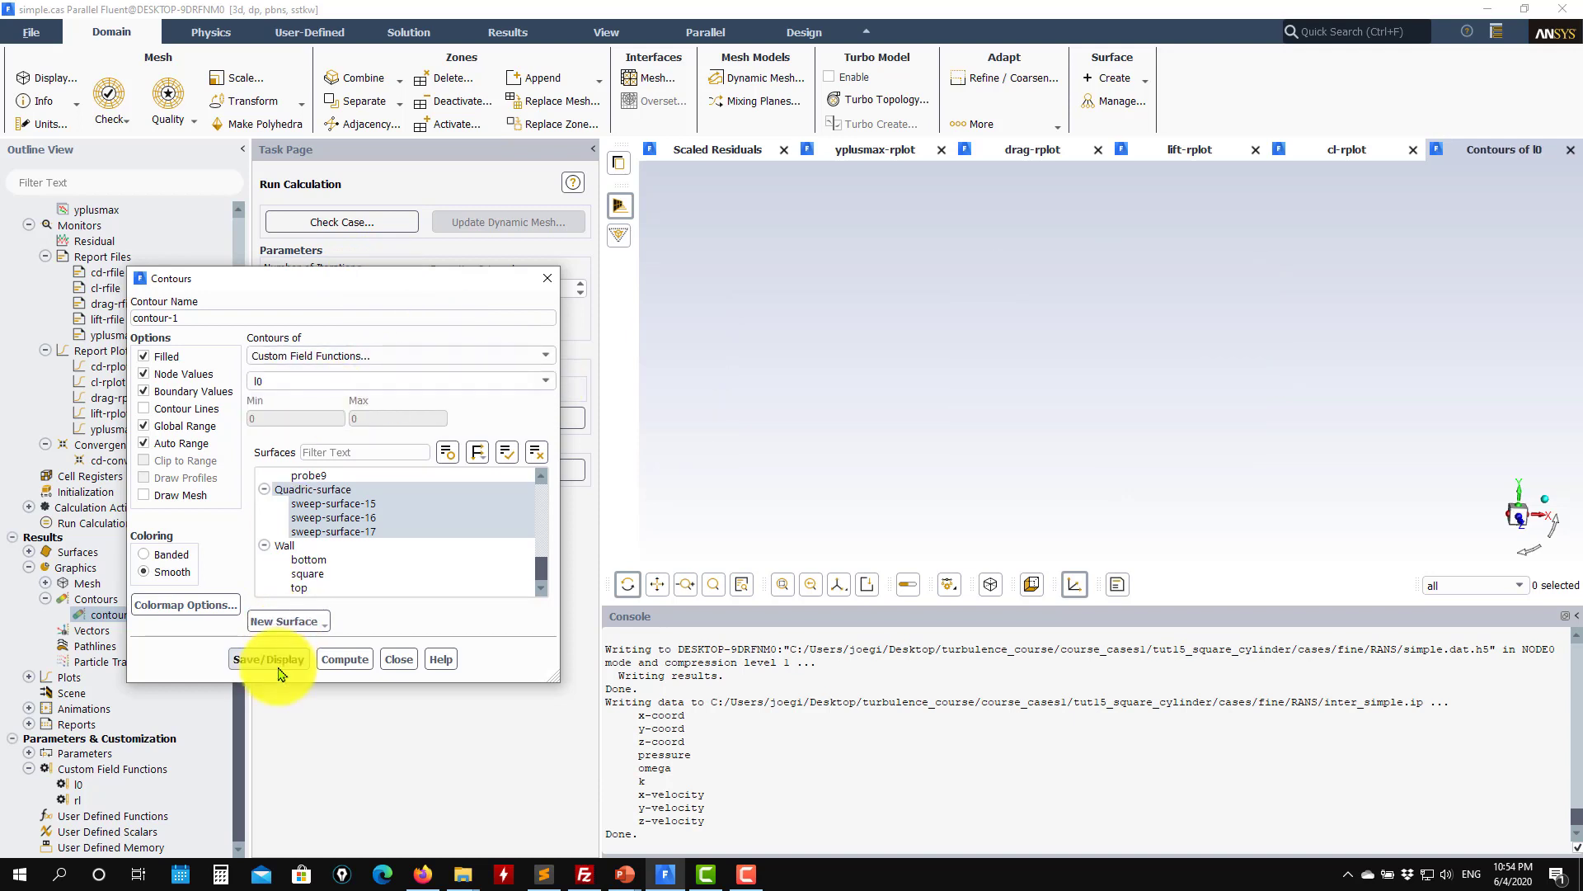
left_click_drag(1012, 430, 1069, 514)
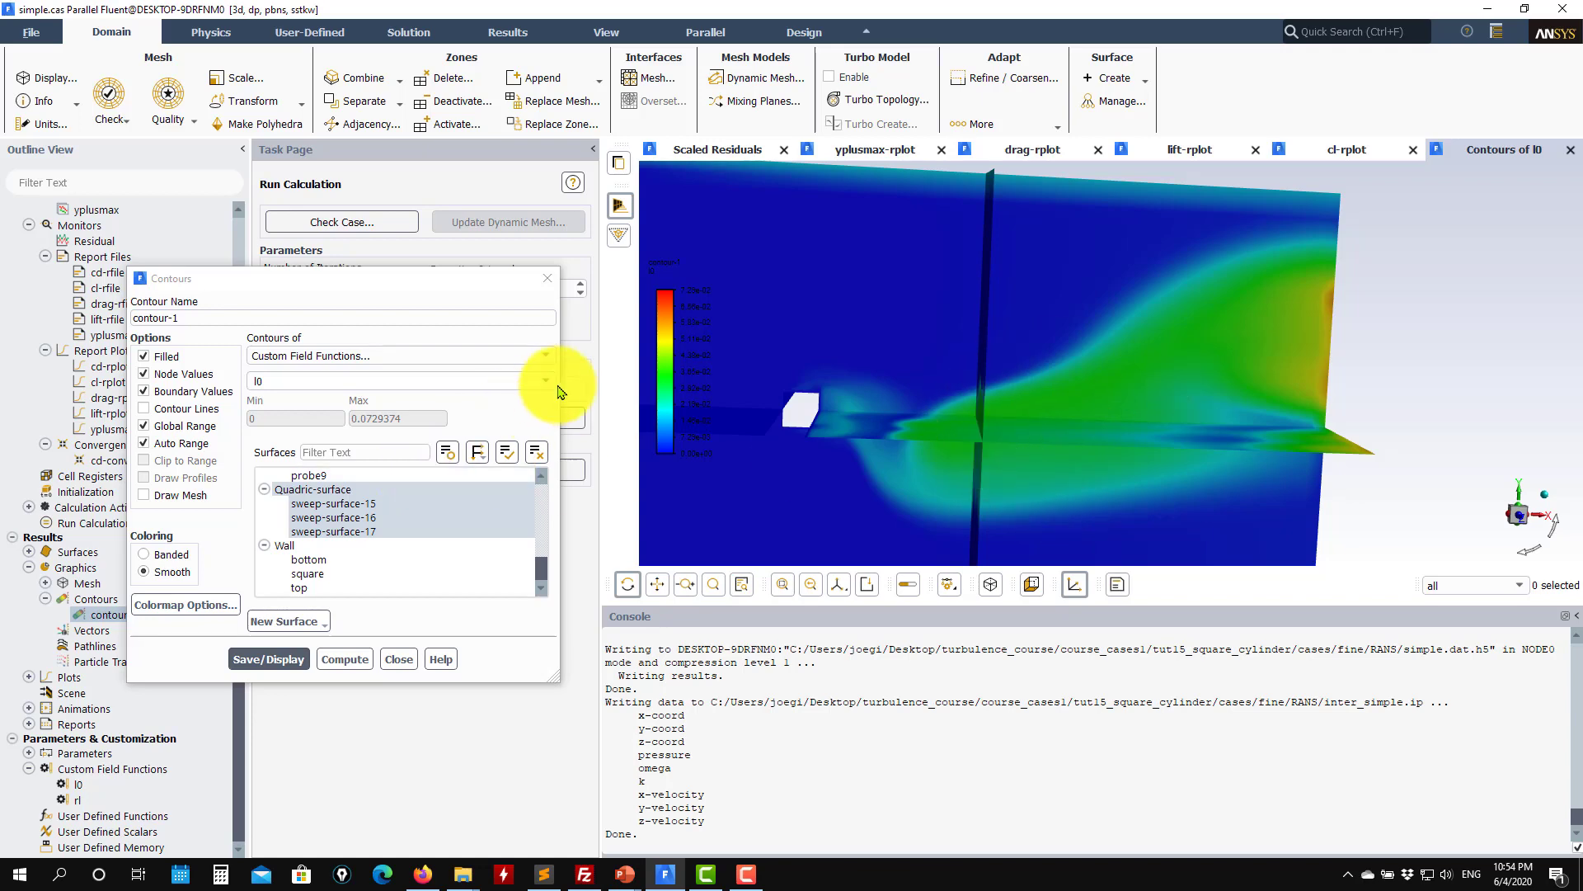
left_click_drag(671, 417, 1049, 454)
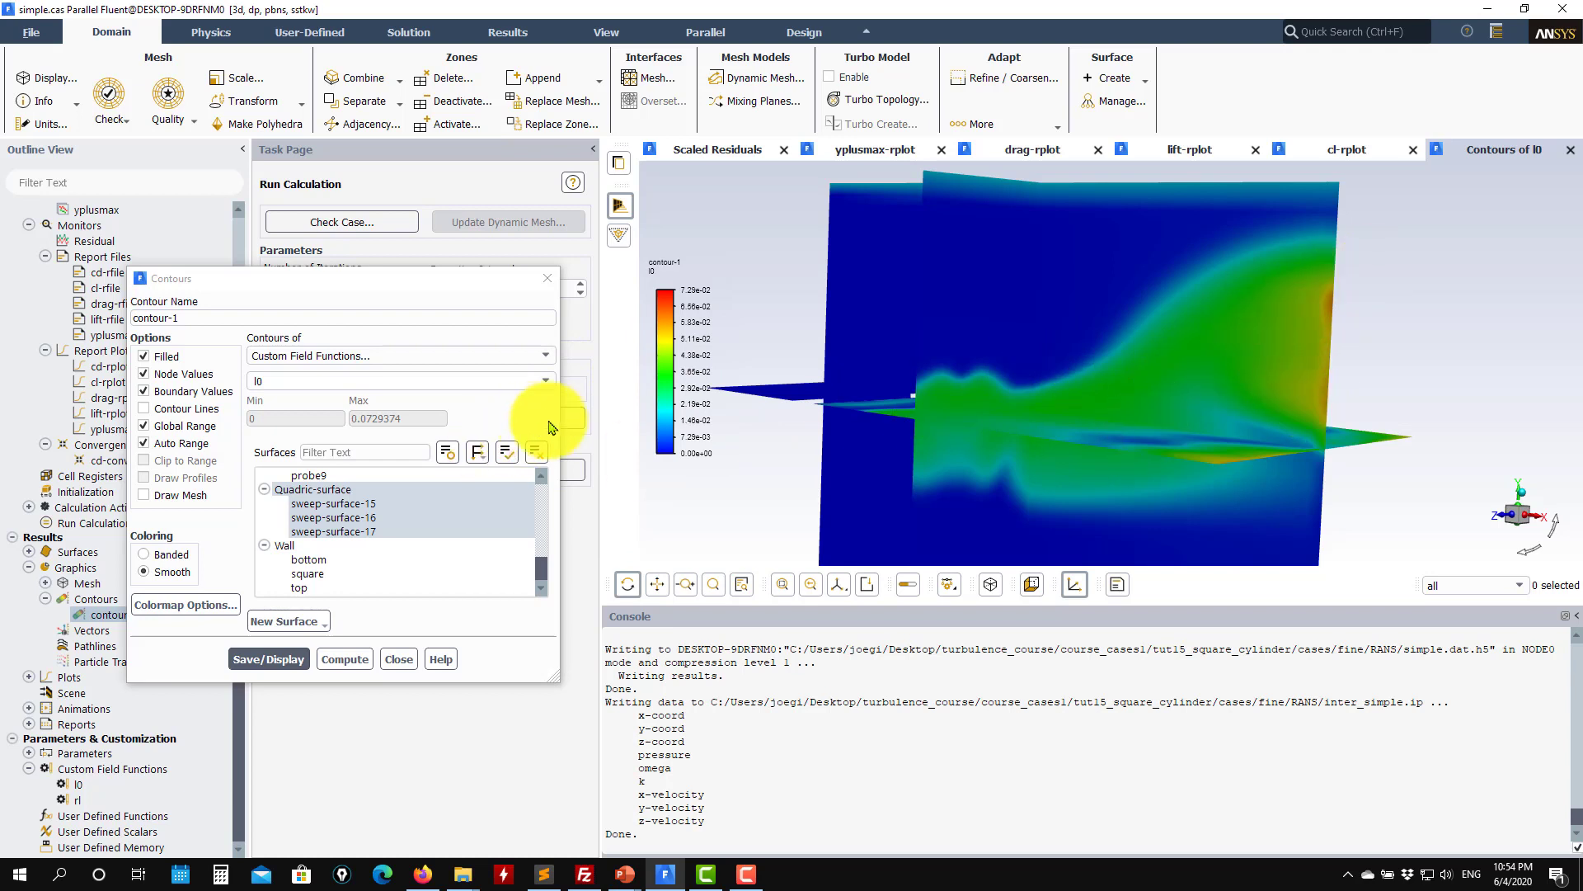
Switch contour-1 back to the custom field function rl and display it on the sweep surfaces.
left_click(545, 381)
left_click(300, 413)
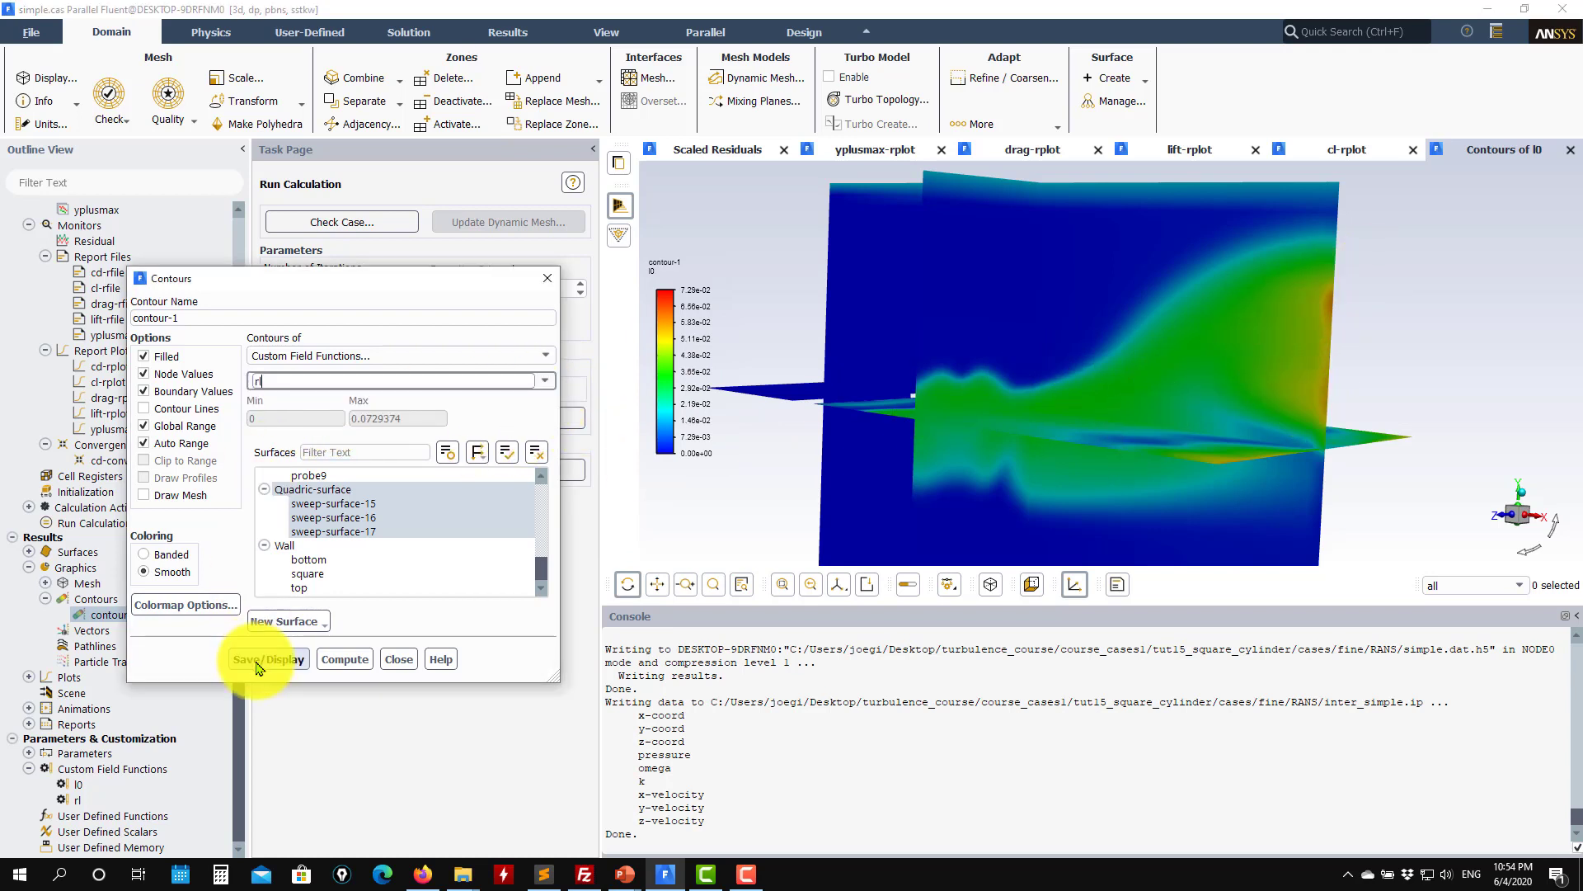
left_click(269, 659)
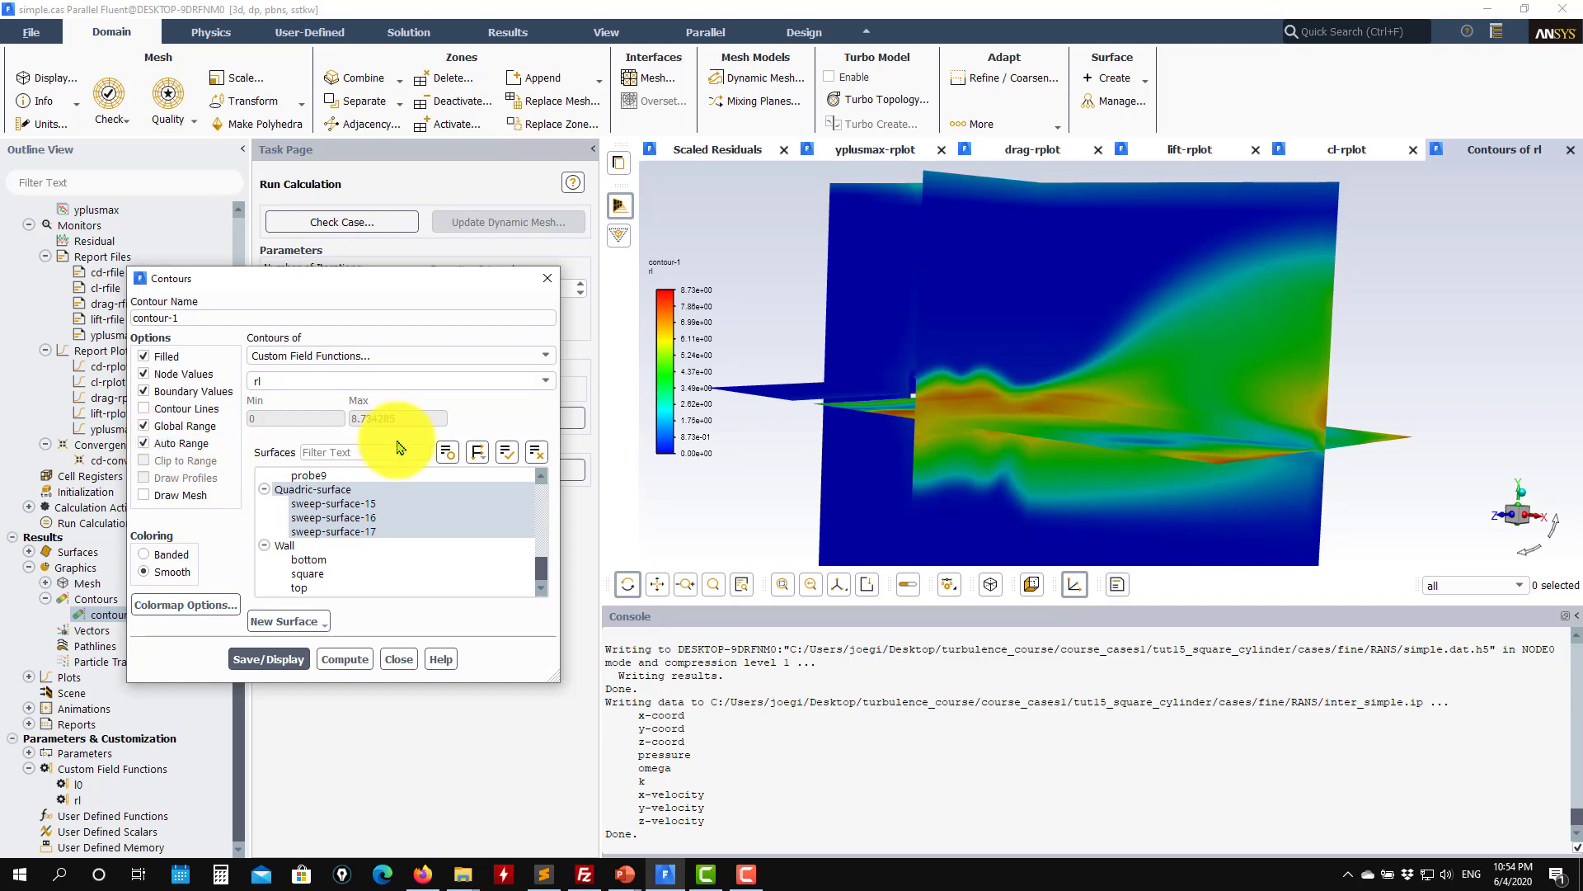
Limit contour-1 of rl to a manual range of 0 to 5, display it clipped to that range and inspect the wake.
left_click(144, 443)
double_click(398, 419)
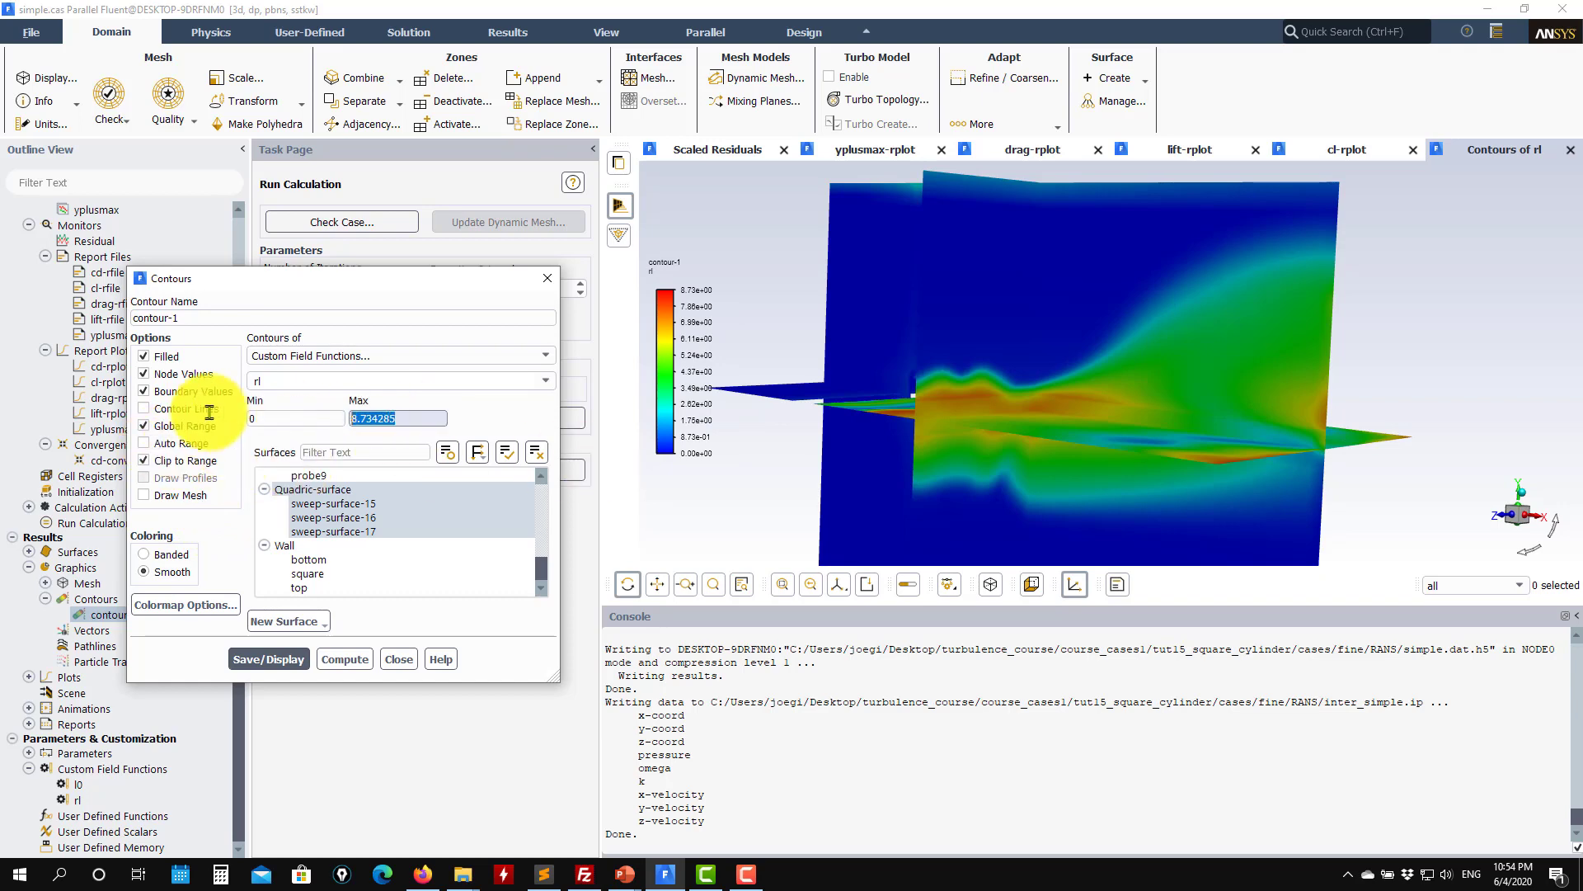
type("5")
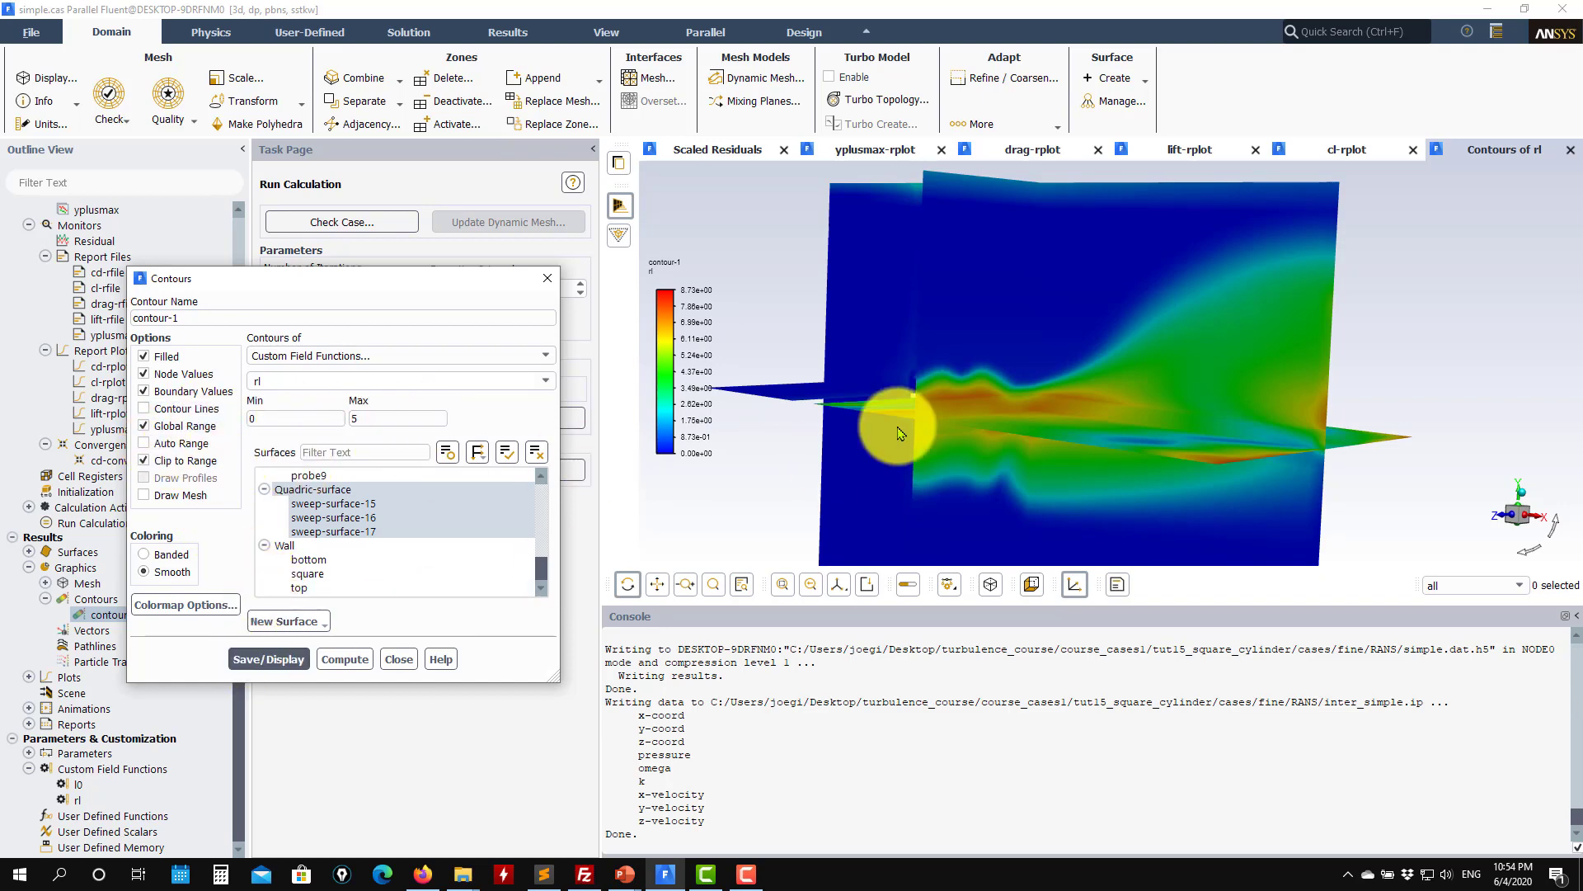
left_click_drag(903, 422, 926, 548)
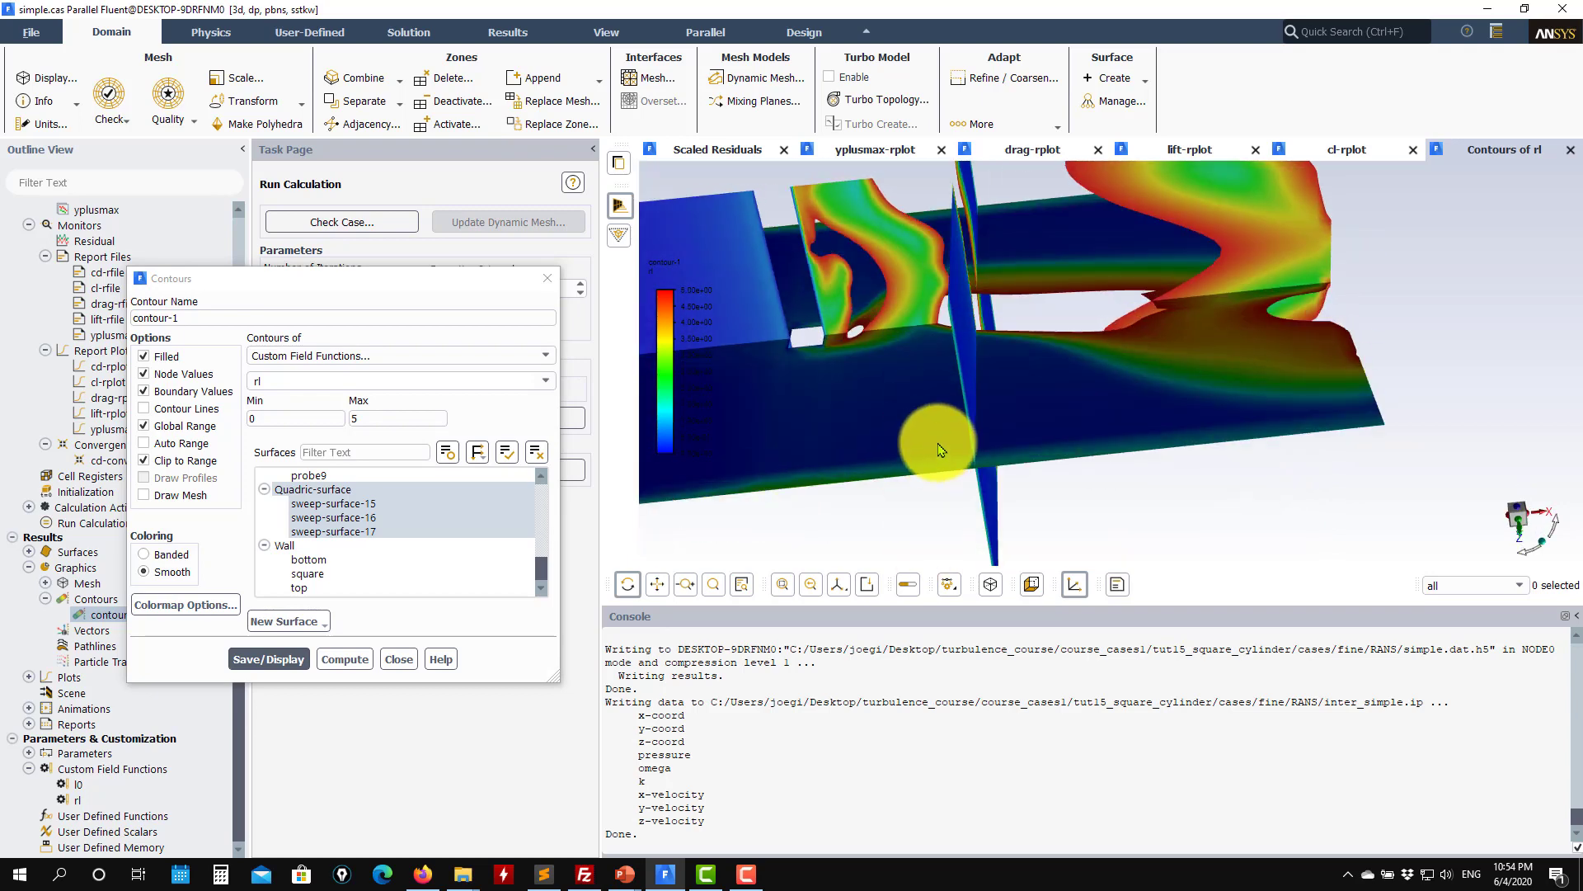
left_click_drag(931, 429, 1040, 403)
left_click_drag(1230, 468, 949, 416)
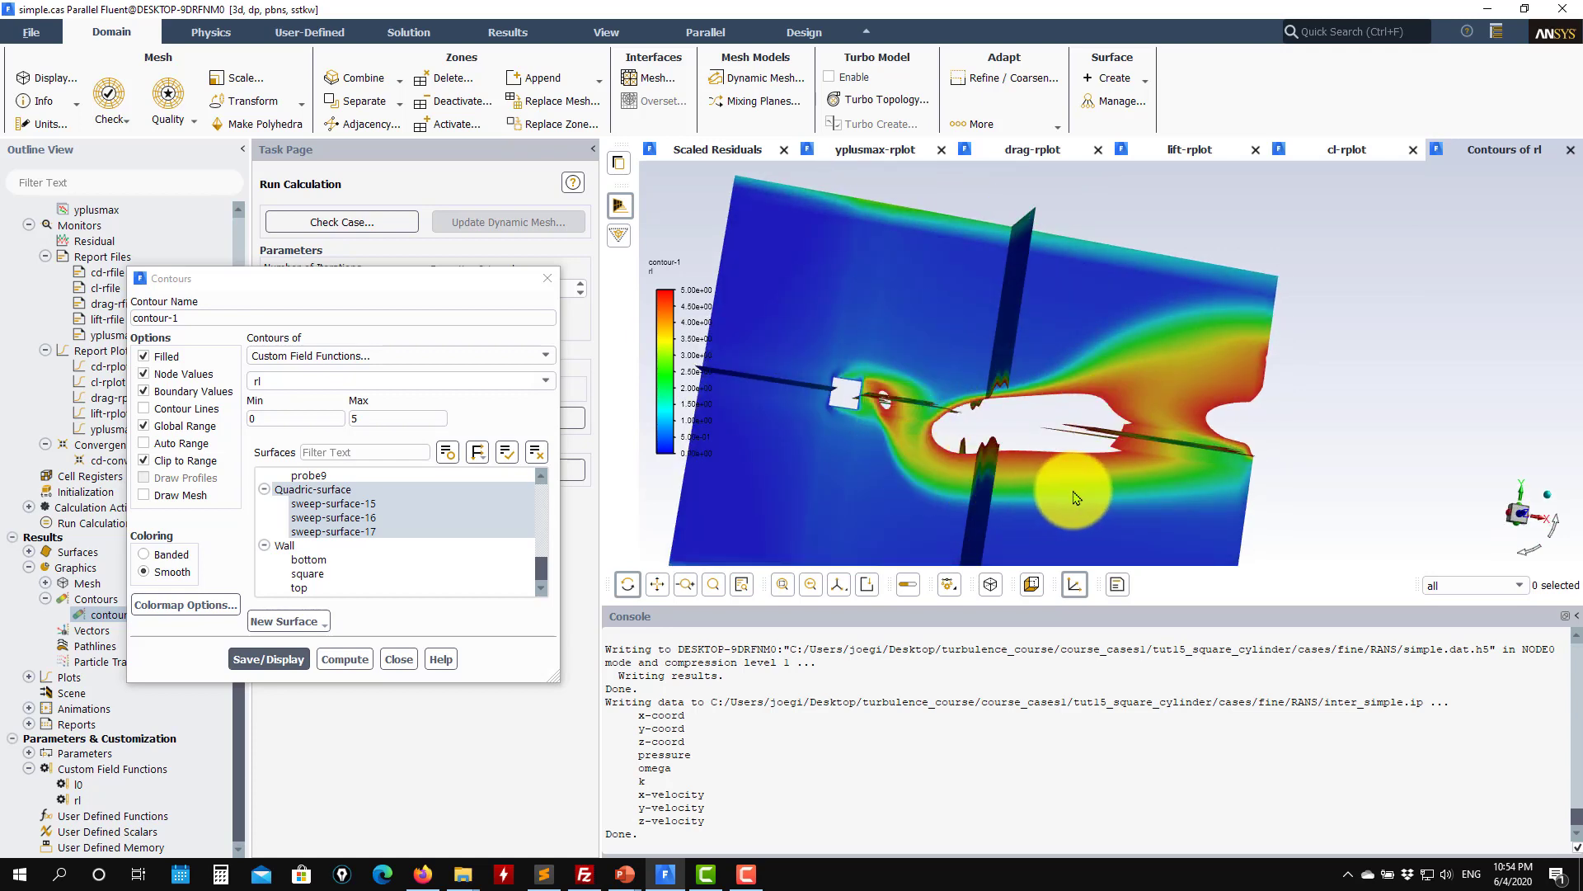
left_click_drag(962, 363, 951, 373)
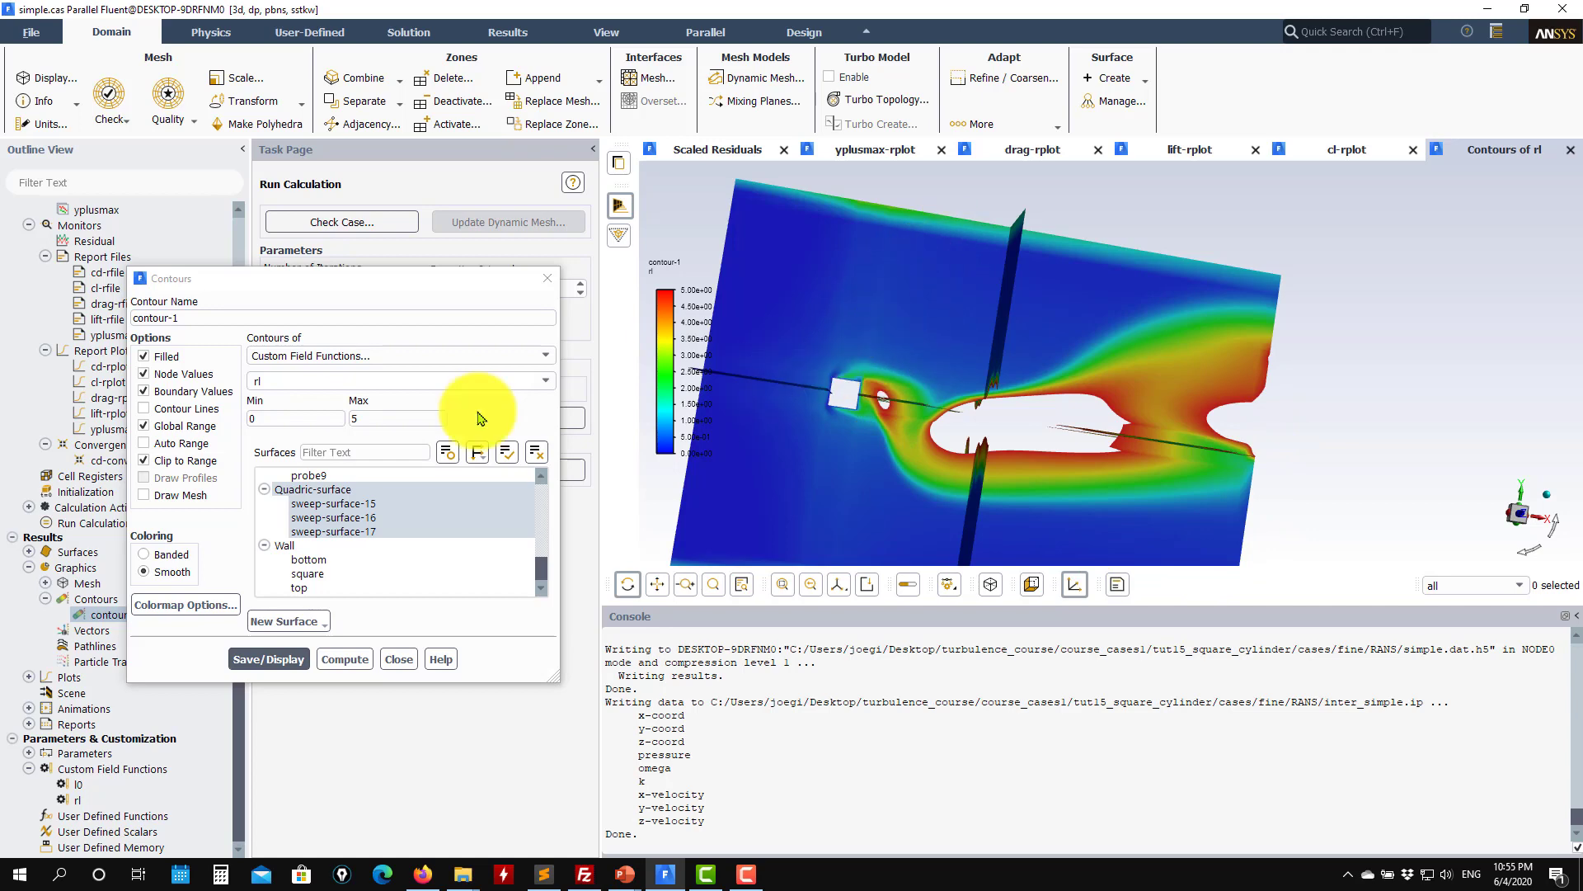
Try to overlay the mesh of the bottom, square and top walls on the rl contours.
left_click(190, 497)
left_click(413, 647)
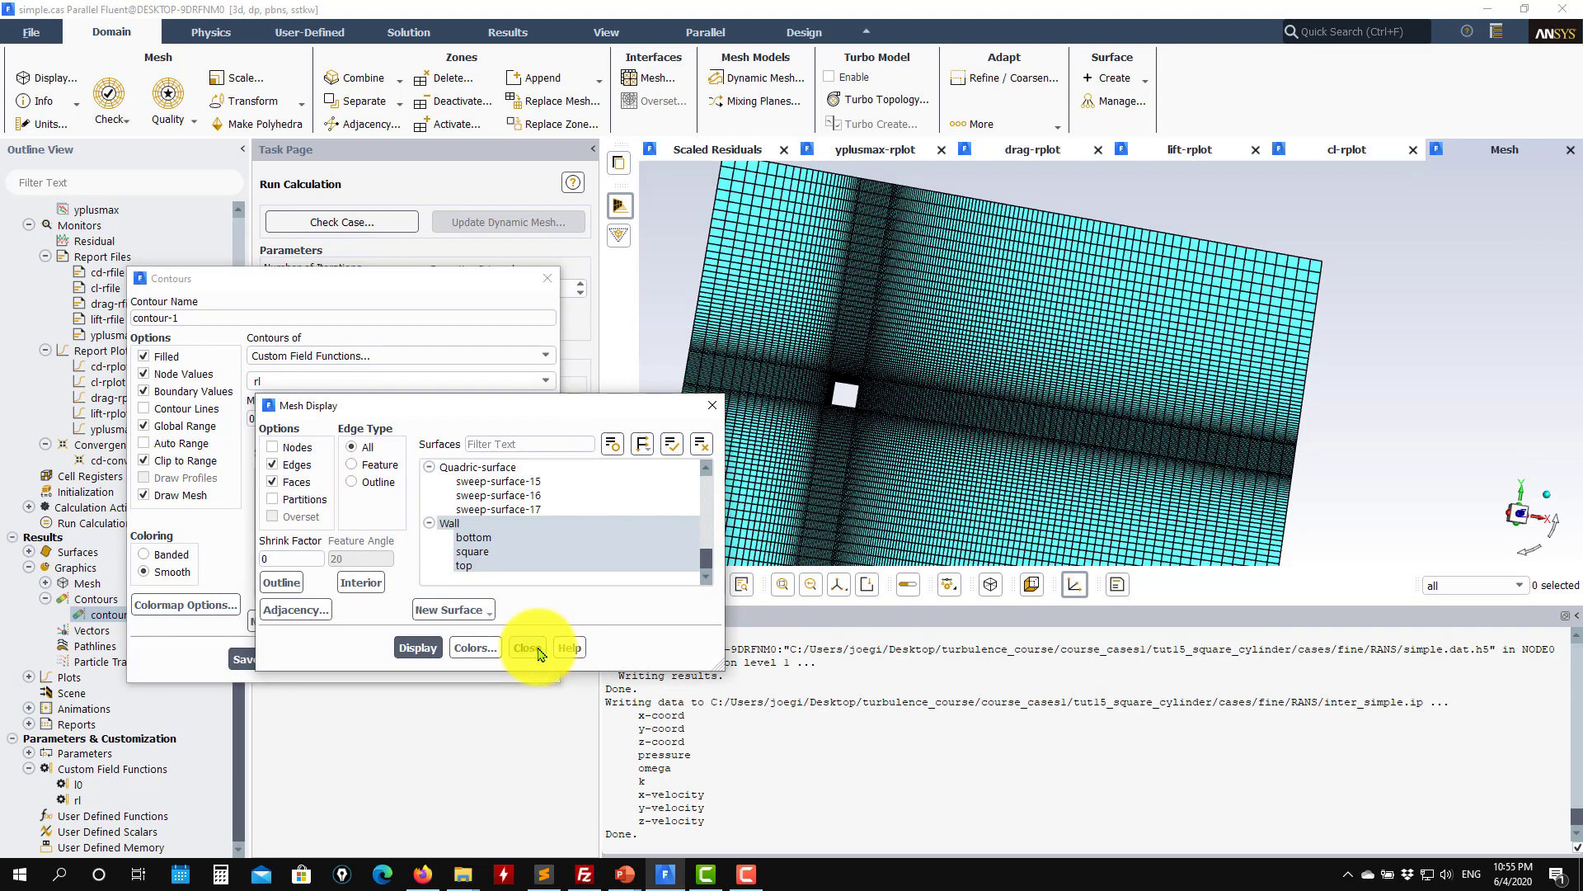
left_click(530, 647)
left_click(272, 660)
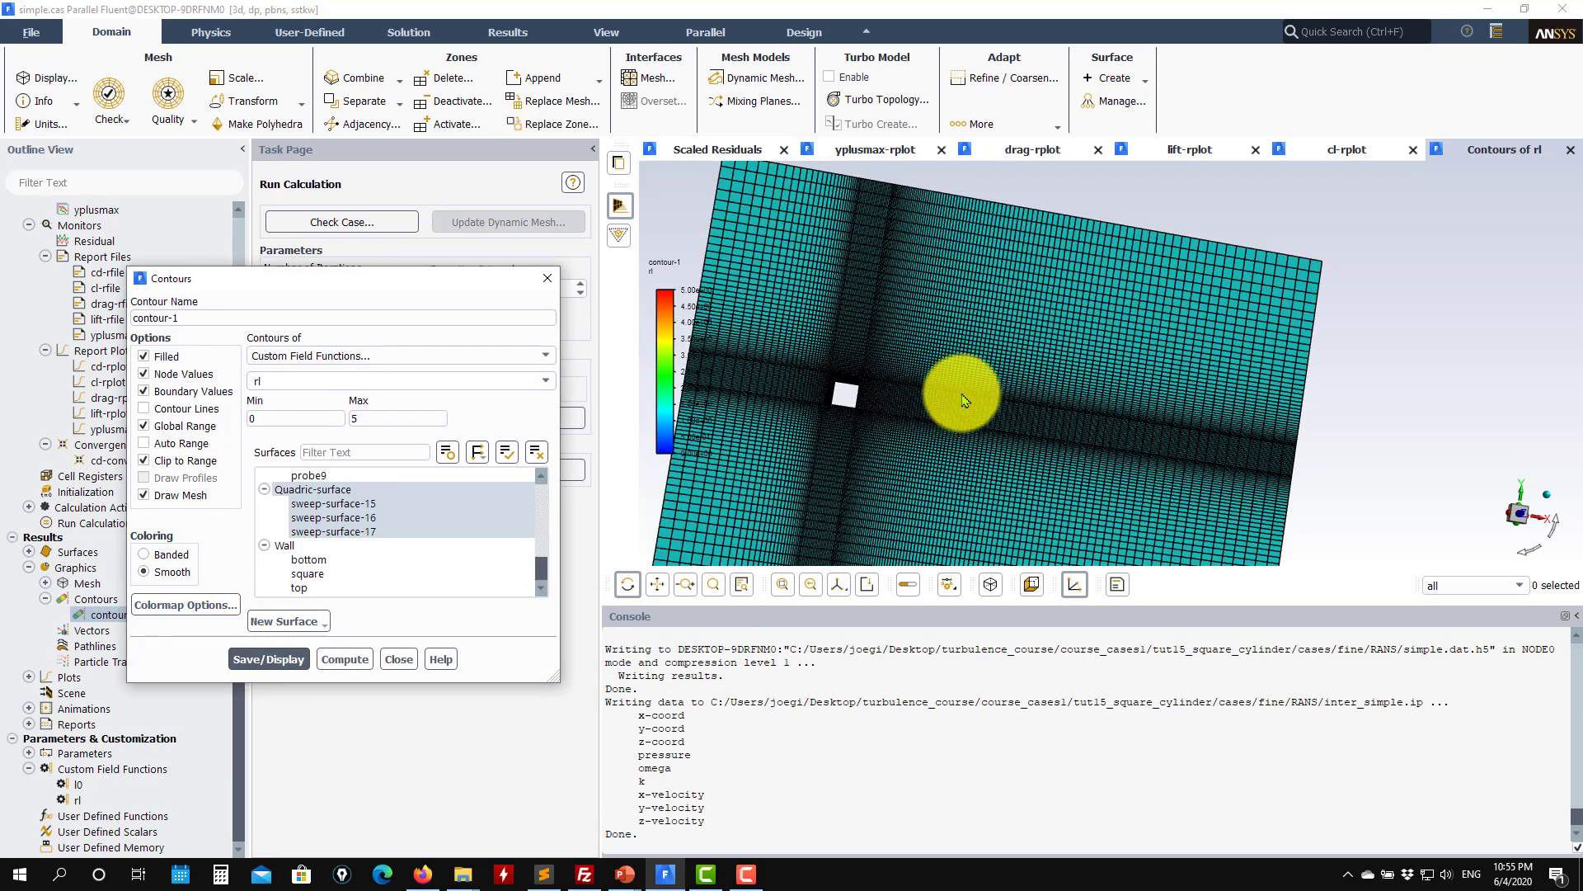
Overlay the mesh of only sweep-surface-15, sweep-surface-16 and sweep-surface-17 on the rl contours.
left_click(145, 495)
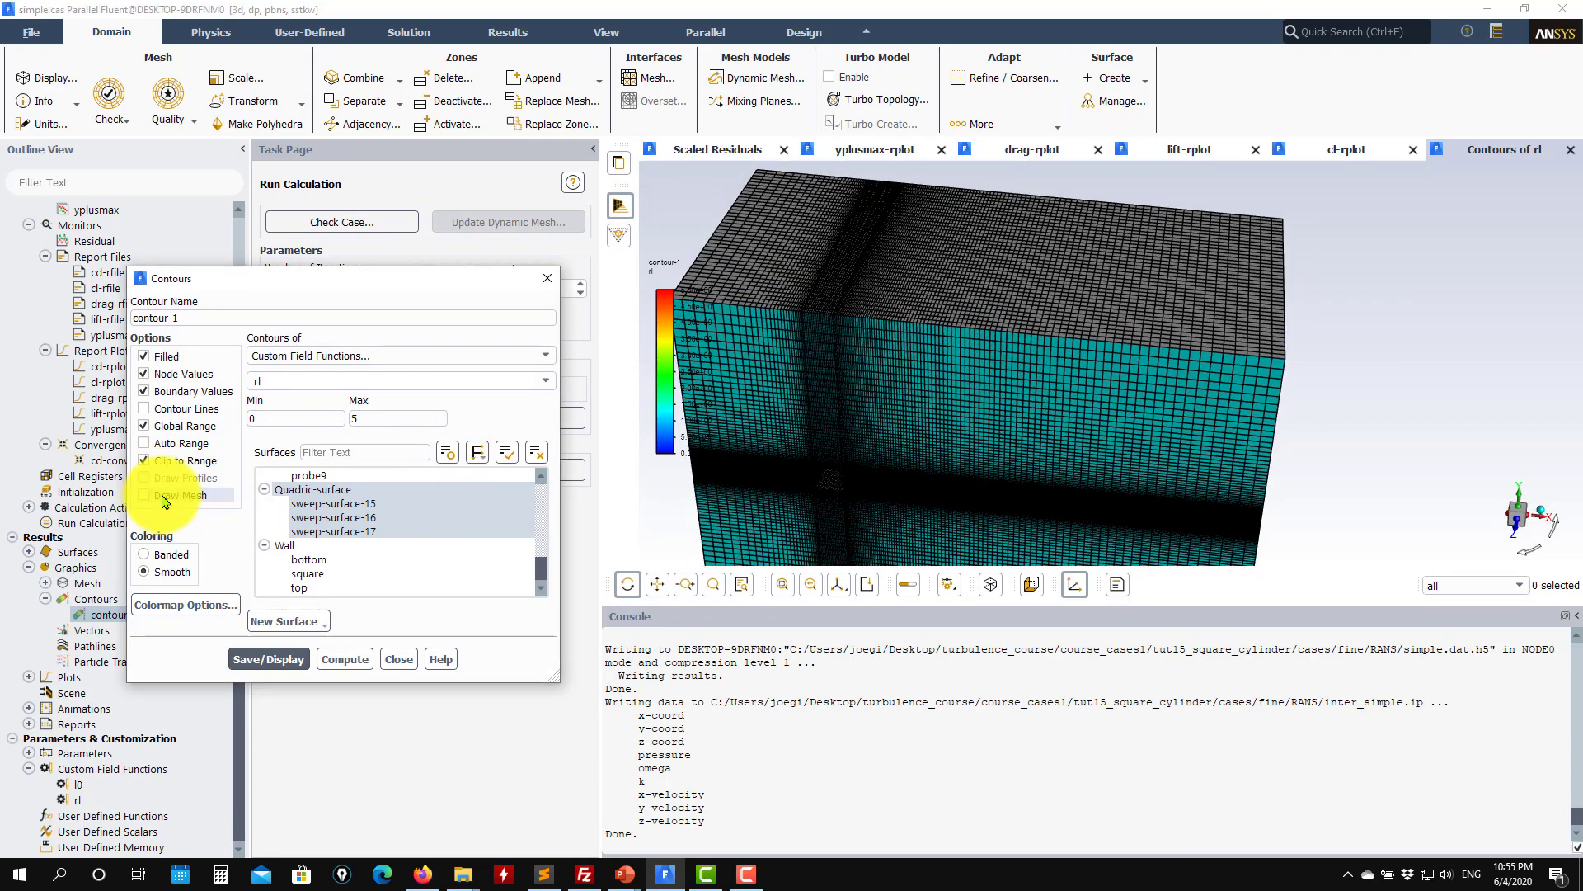
left_click(546, 523)
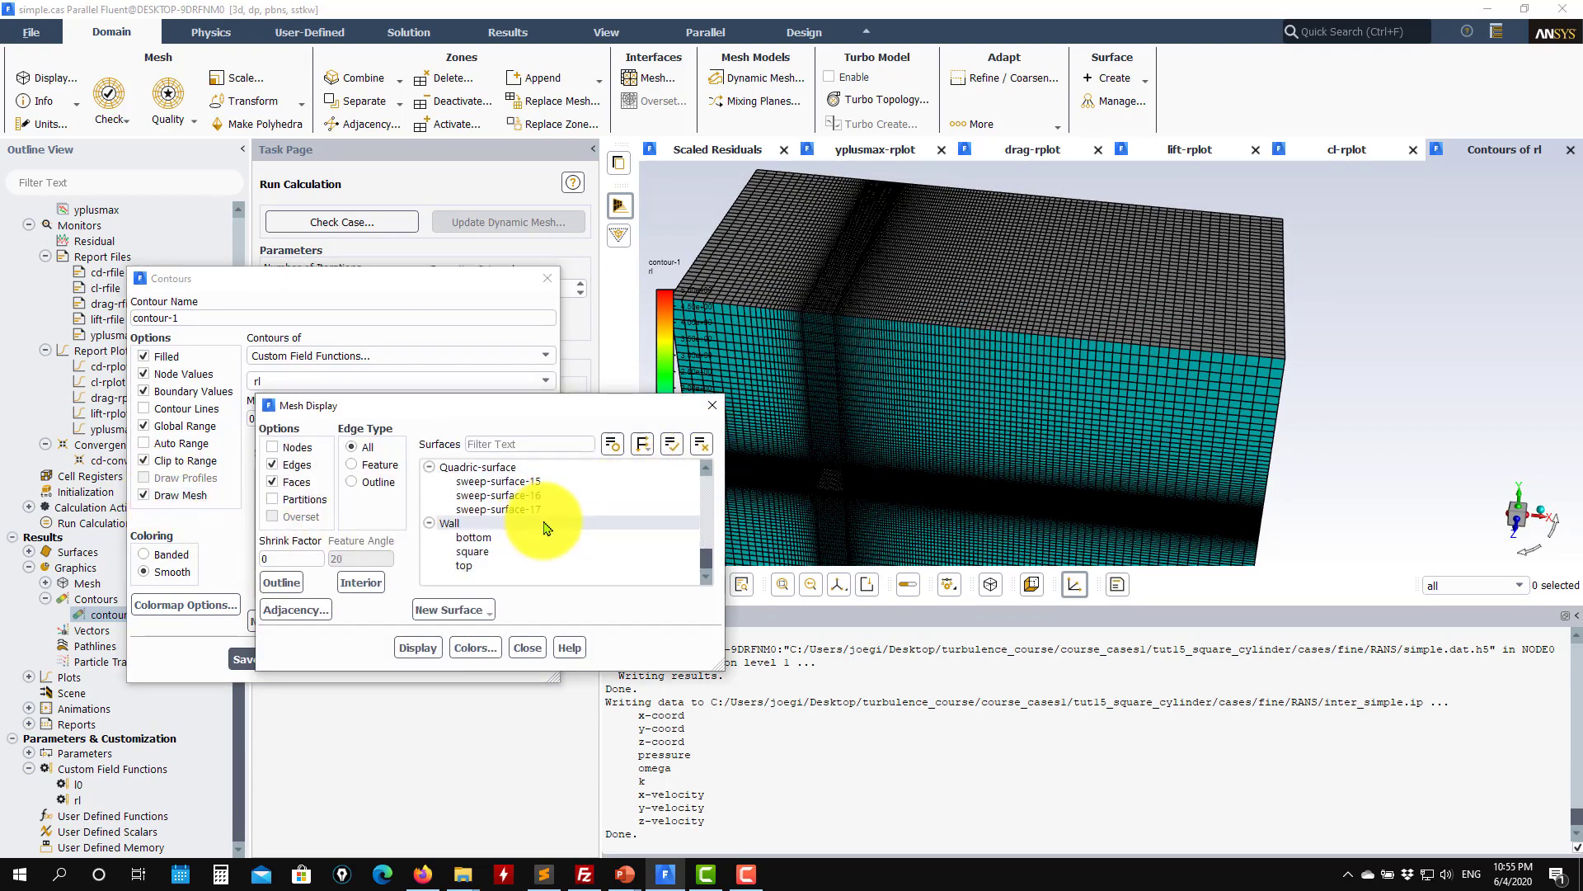
left_click_drag(546, 482, 534, 524)
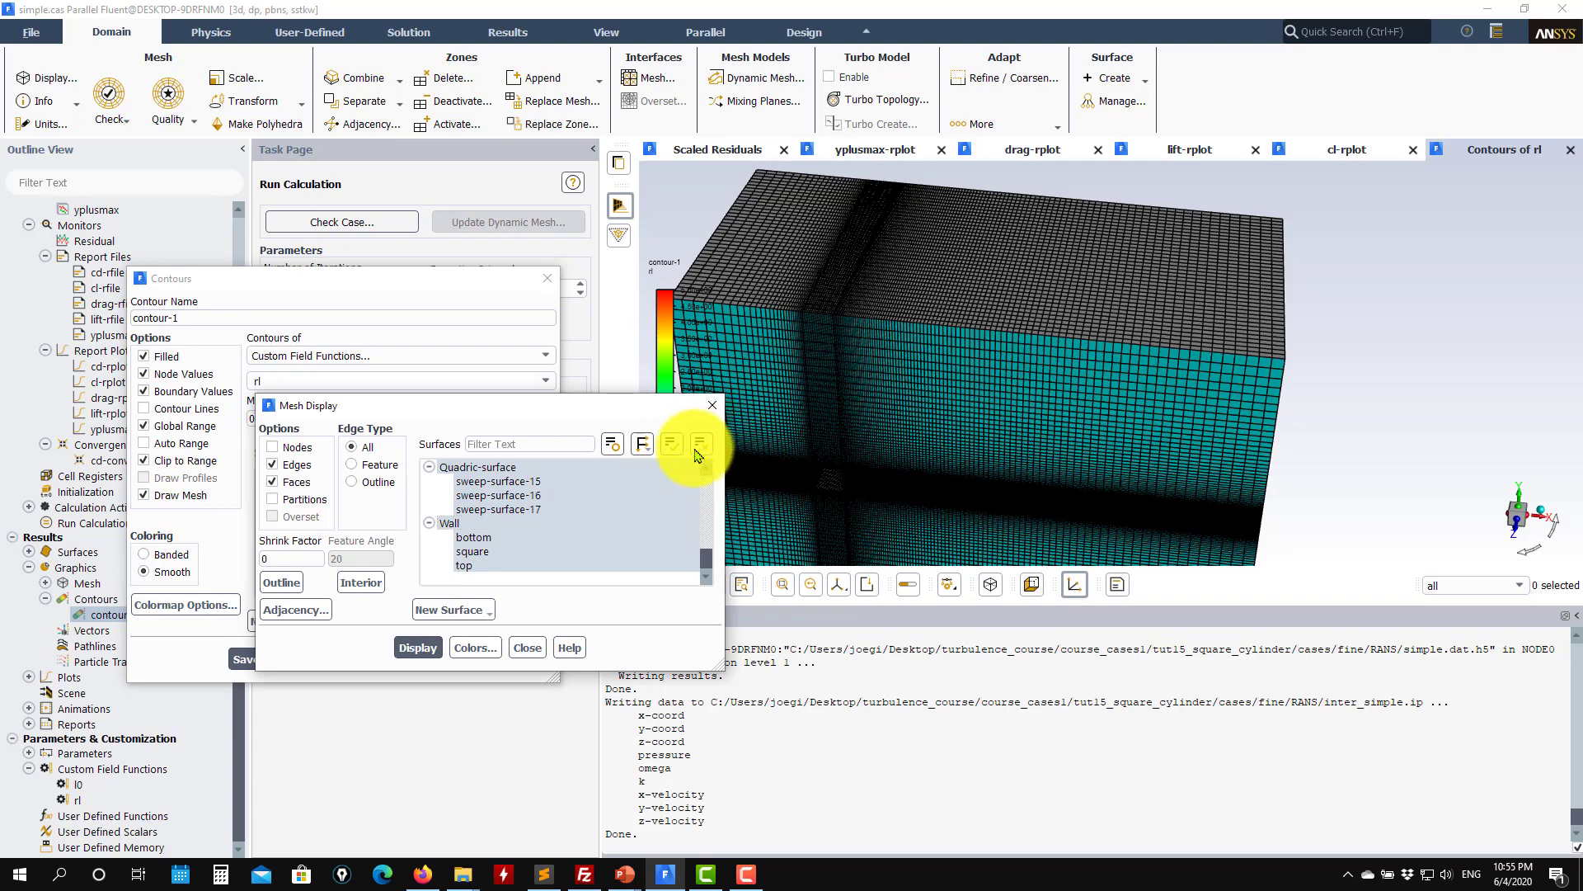
left_click(701, 445)
left_click_drag(498, 480, 498, 509)
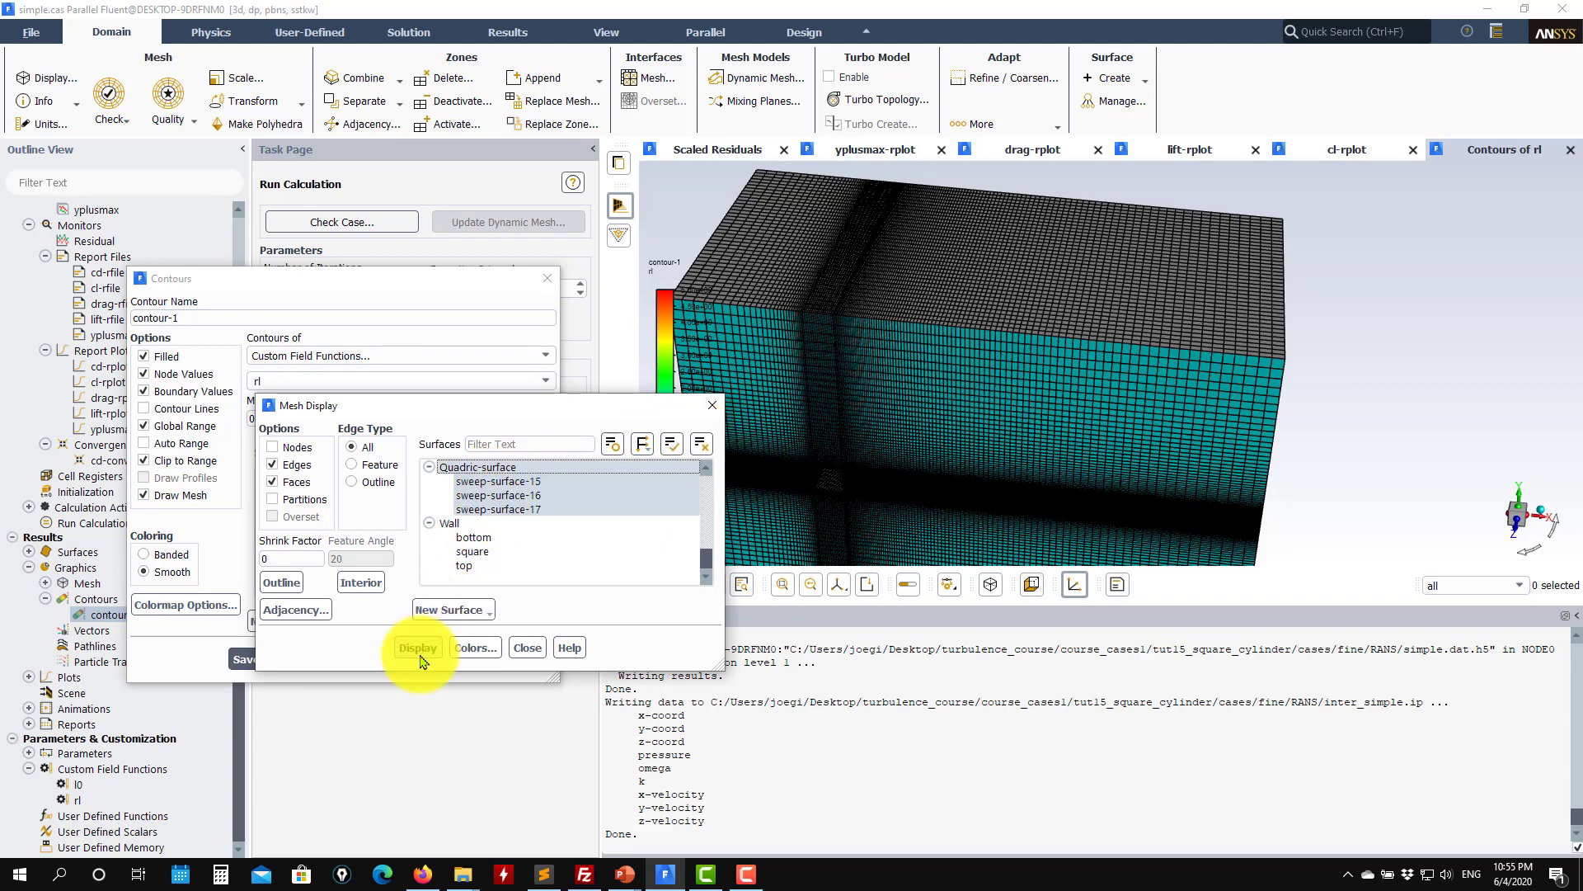
left_click(418, 648)
left_click(528, 648)
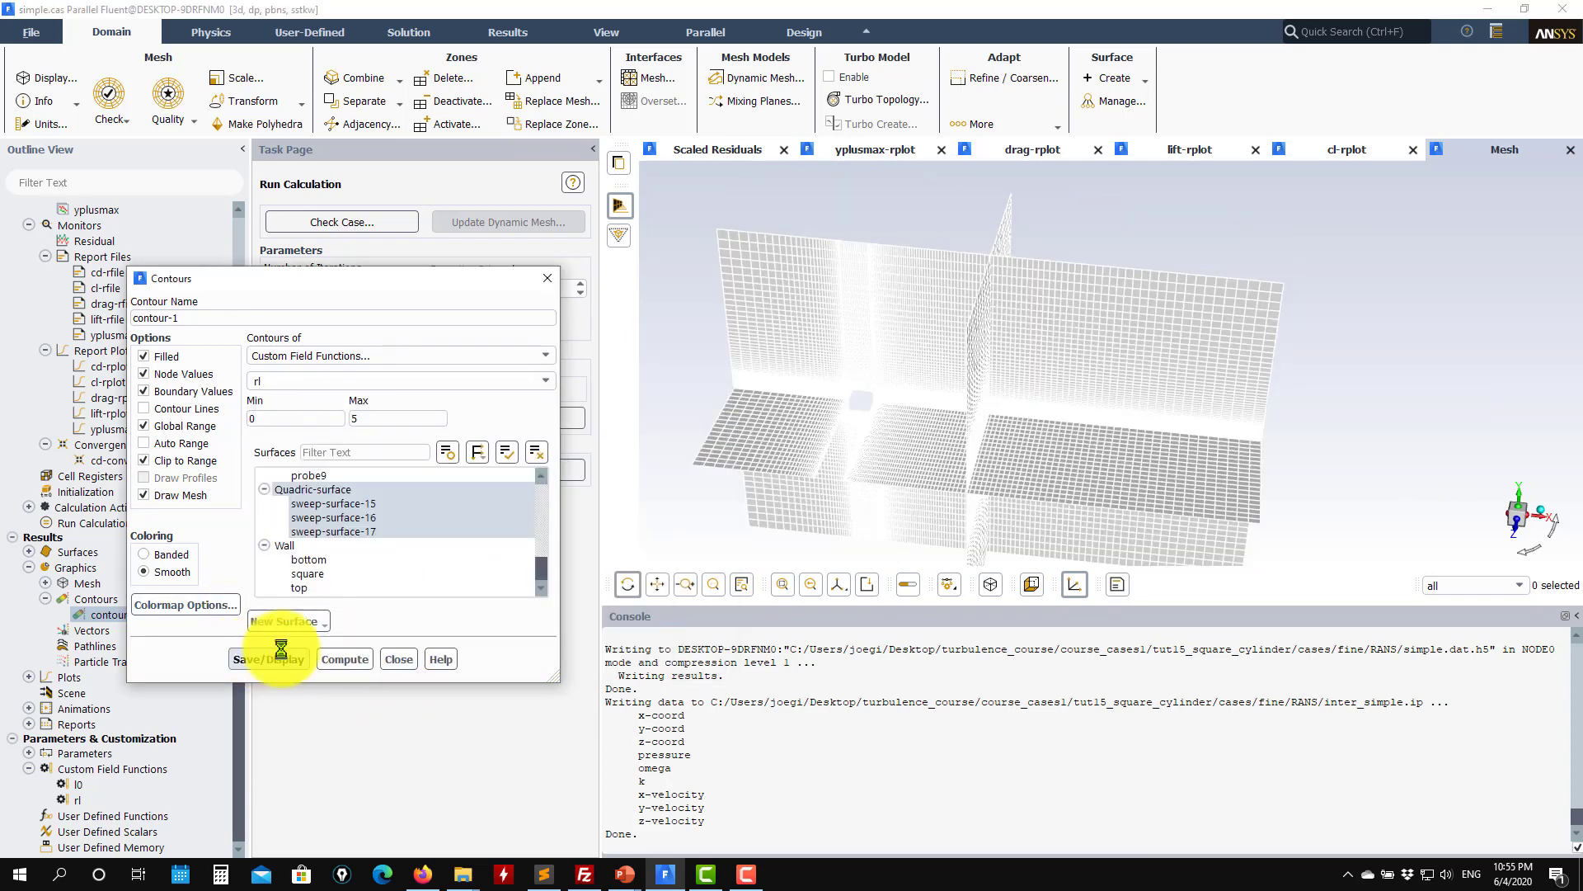
left_click(268, 659)
Examine the mesh resolution against the rl contours around the square cylinder and in its wake.
scroll(988, 408, "up", 4)
left_click_drag(1009, 389, 1089, 404)
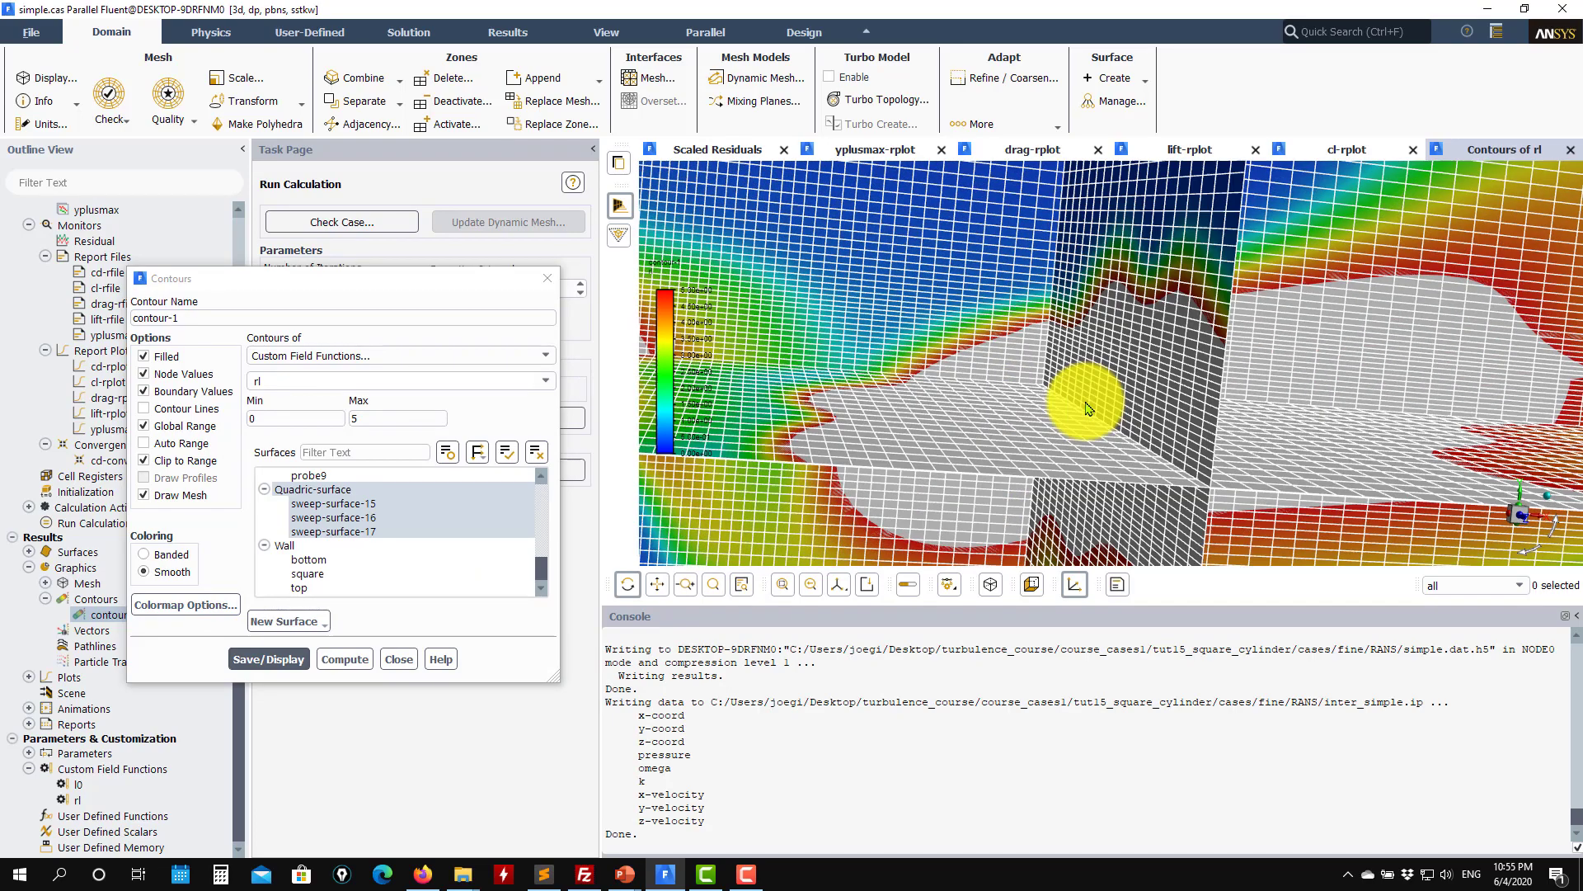
left_click_drag(1383, 307, 1177, 329)
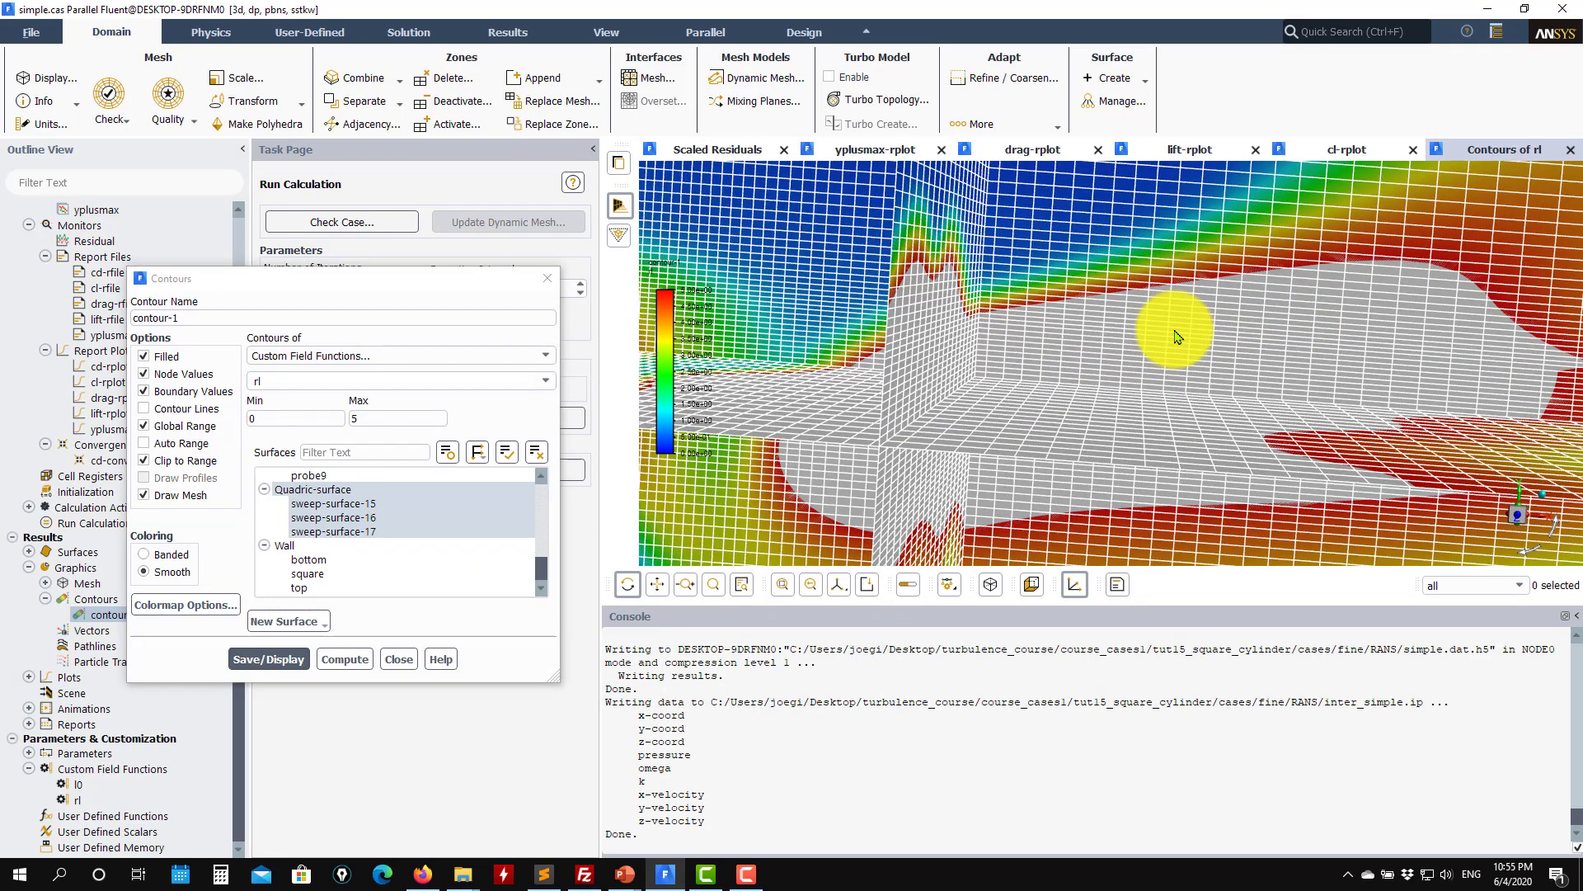
left_click_drag(1314, 251, 1300, 329)
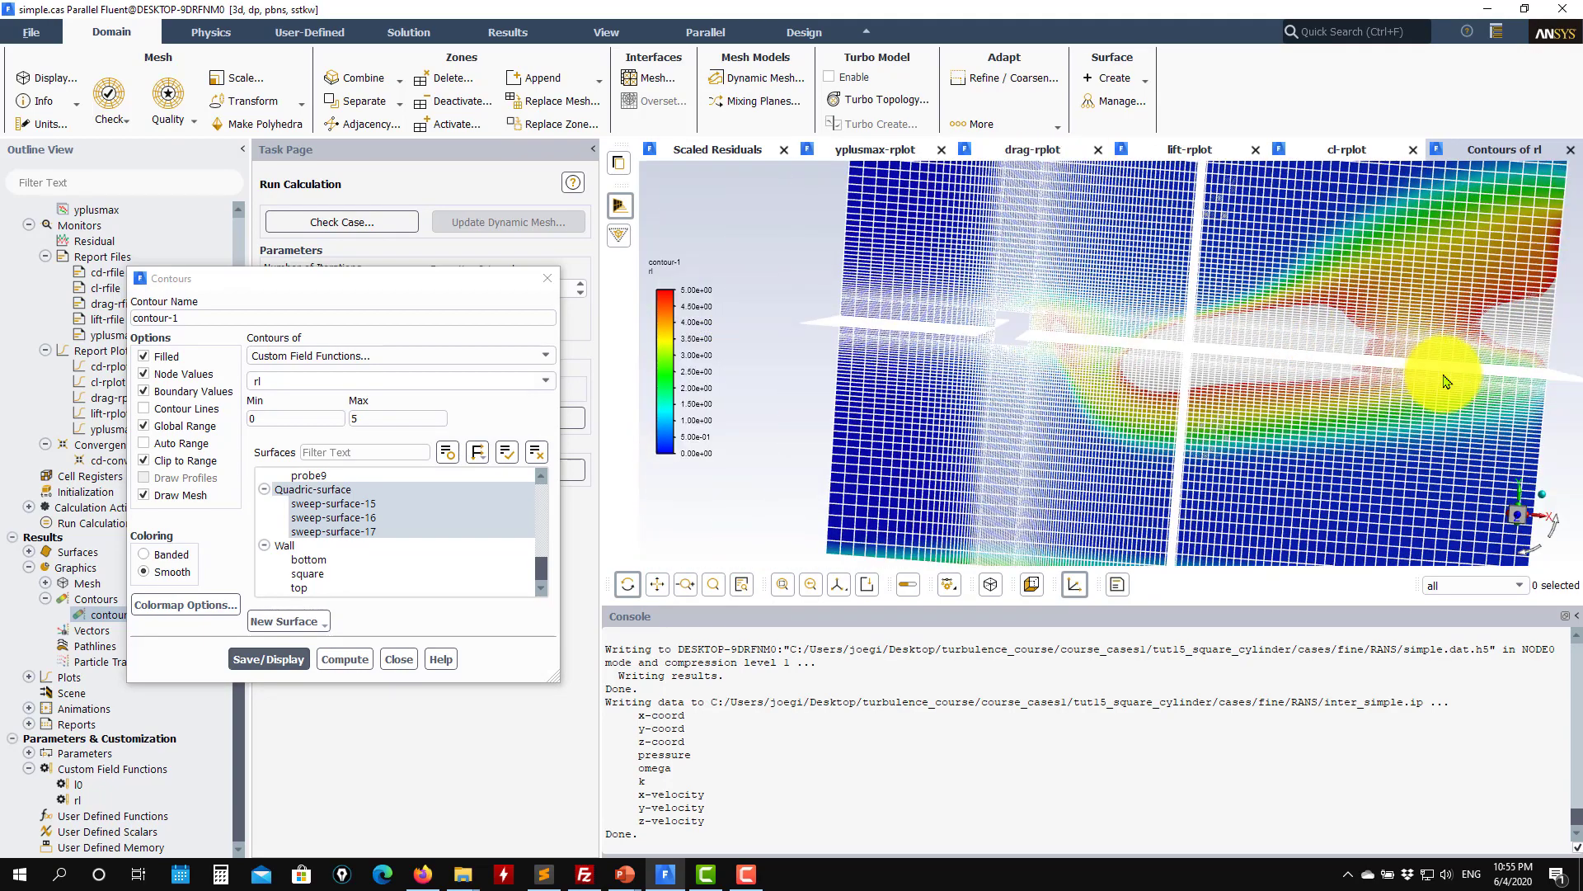
left_click_drag(1286, 293, 1261, 273)
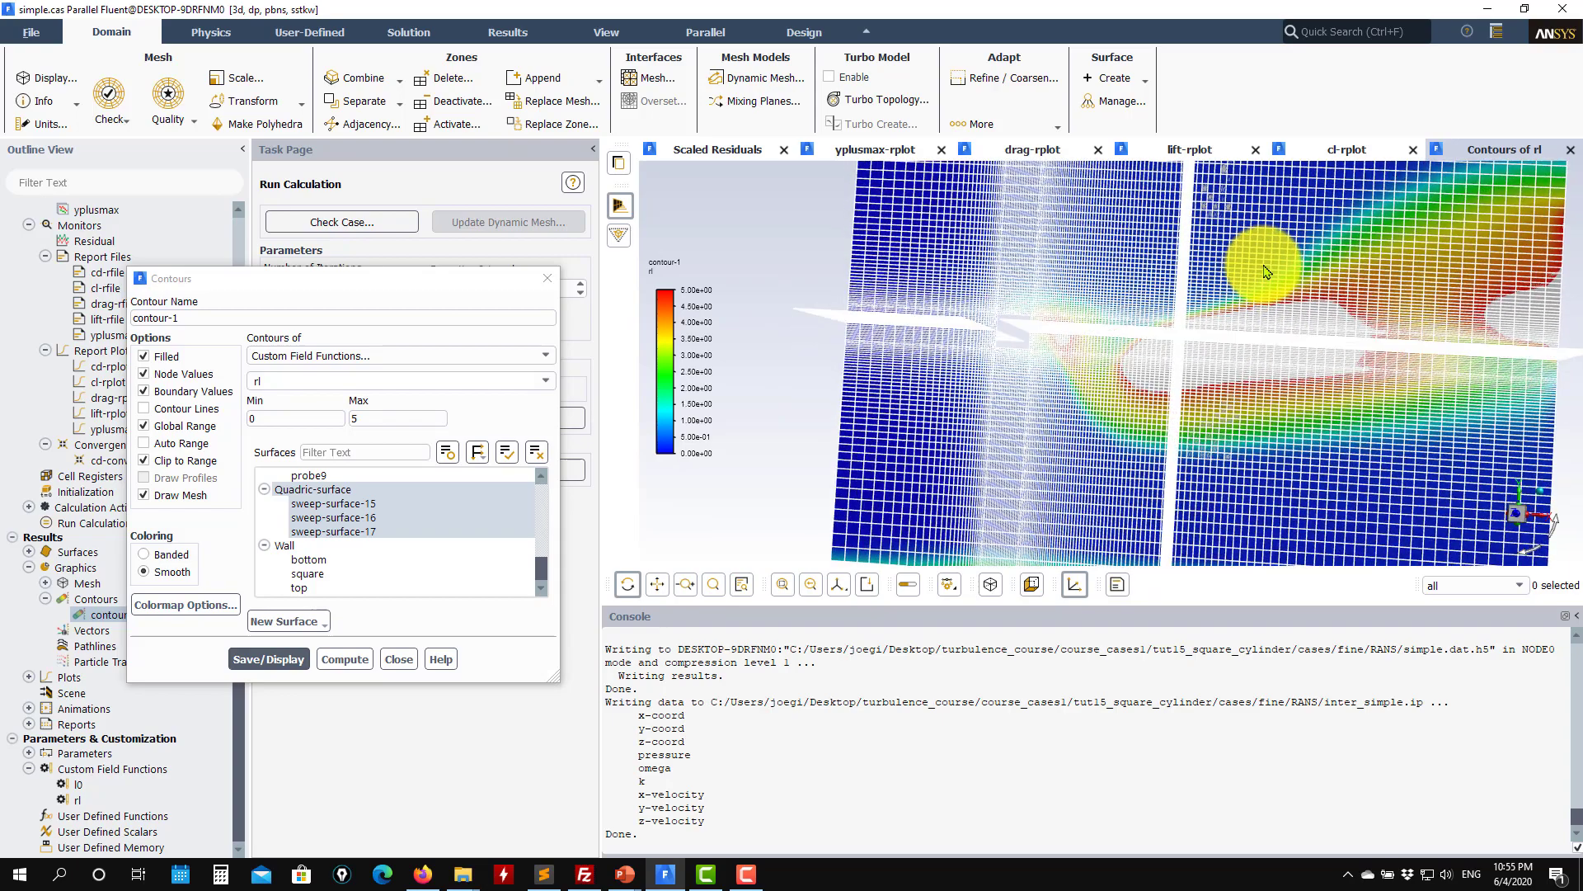
scroll(1290, 269, "up", 5)
scroll(1202, 348, "down", 5)
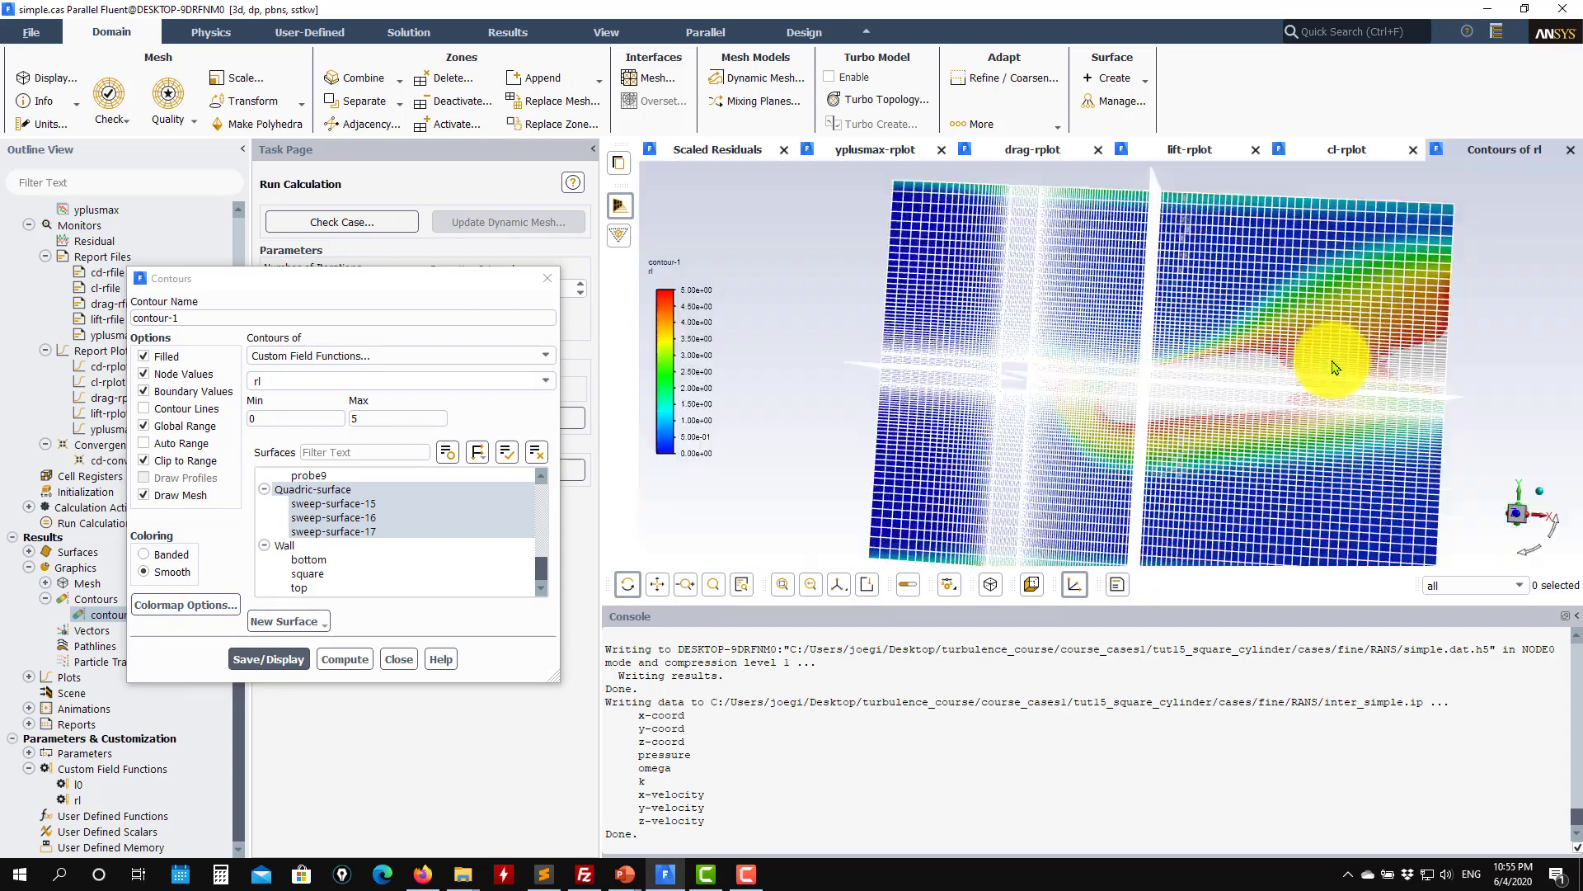
left_click_drag(1333, 368, 980, 382)
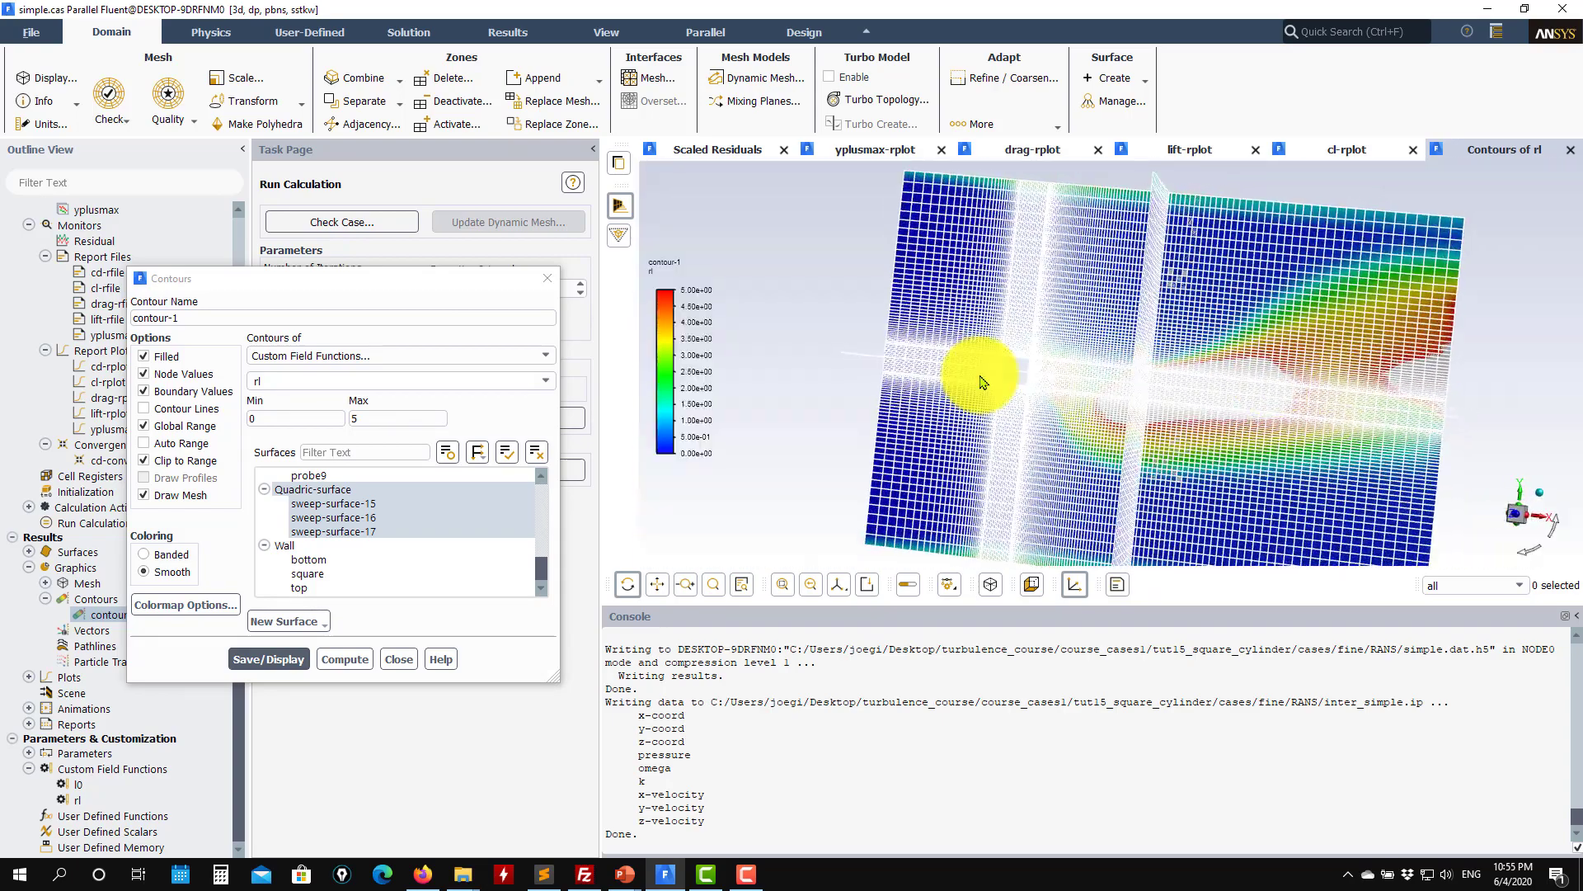
Remove the mesh overlay from contour-1 and redisplay the rl contours.
left_click(178, 495)
left_click(262, 665)
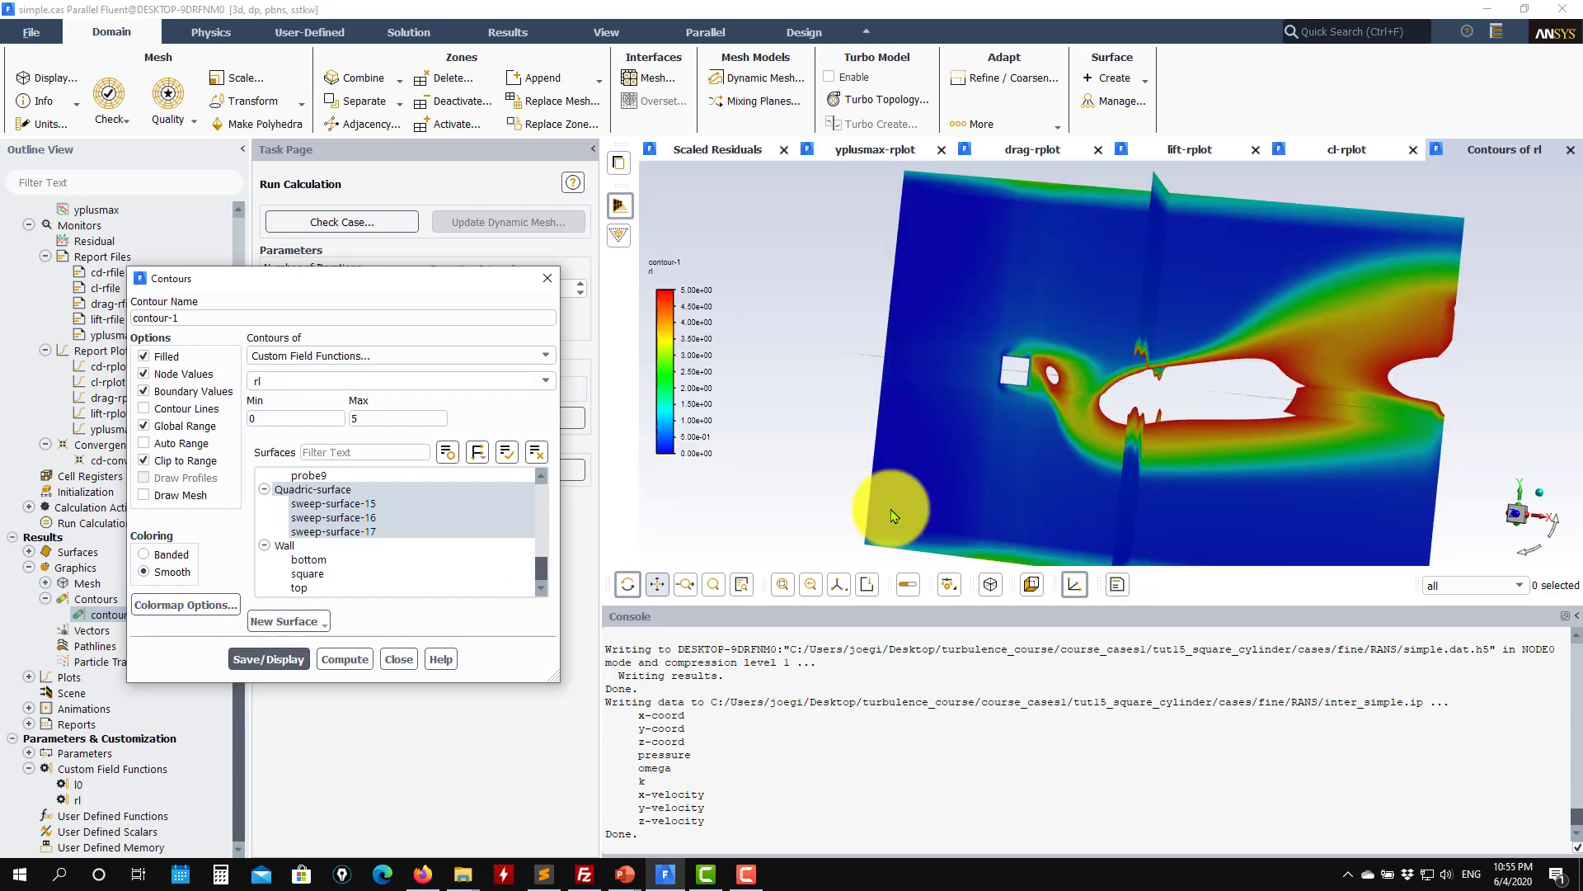
left_click(401, 657)
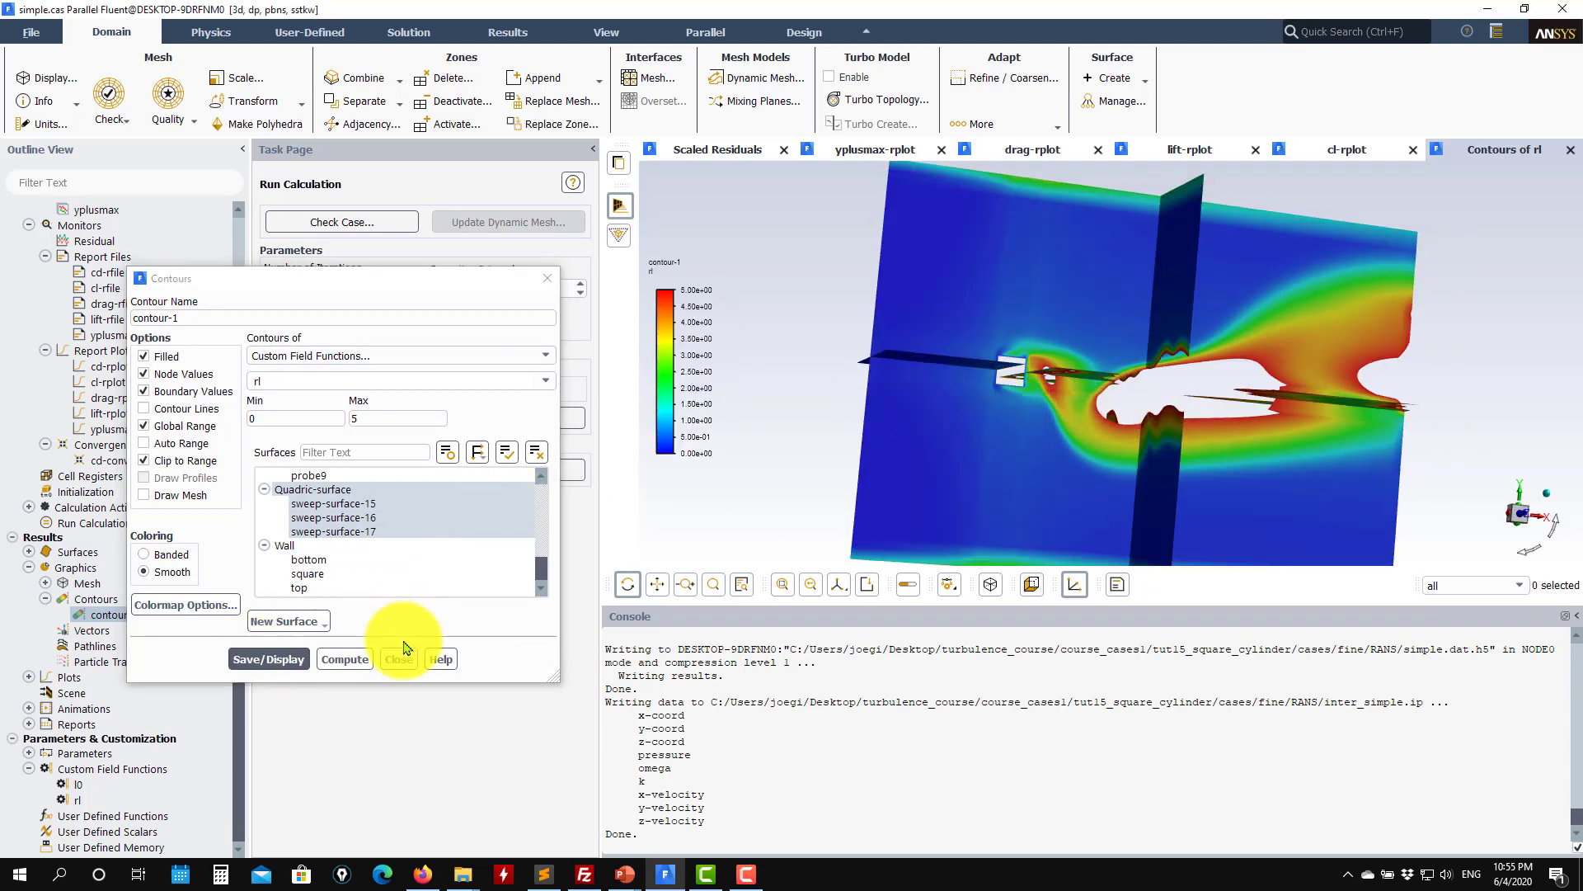
Display contour-1 as Static Pressure with automatic range on the sweep surfaces, inspect the field and close the contour settings.
left_click(523, 354)
left_click(417, 399)
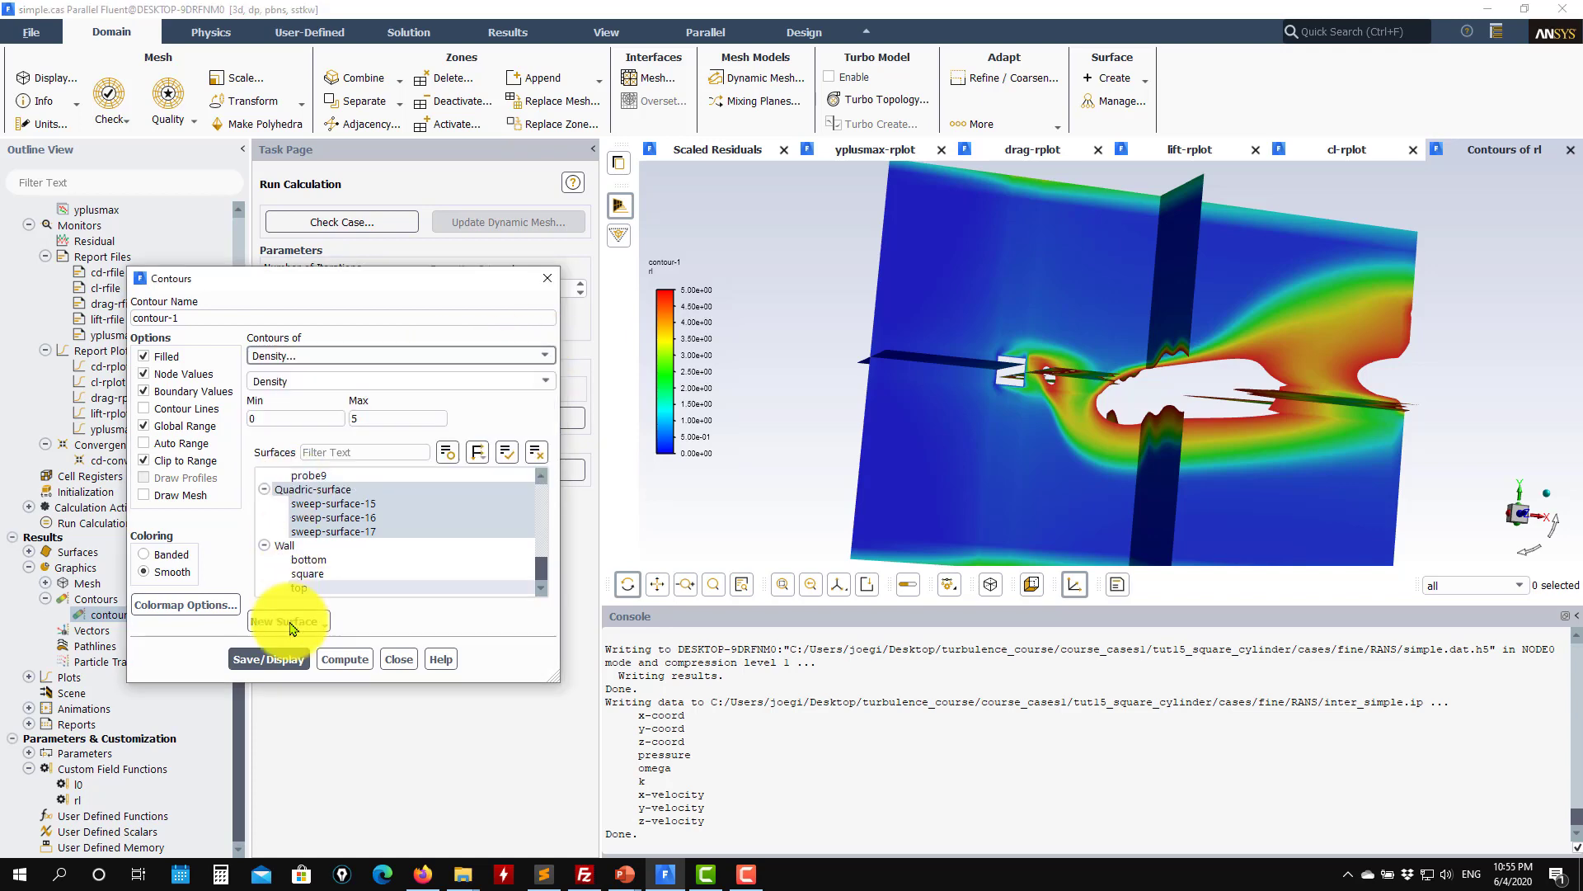
left_click(522, 355)
left_click(368, 370)
left_click(266, 659)
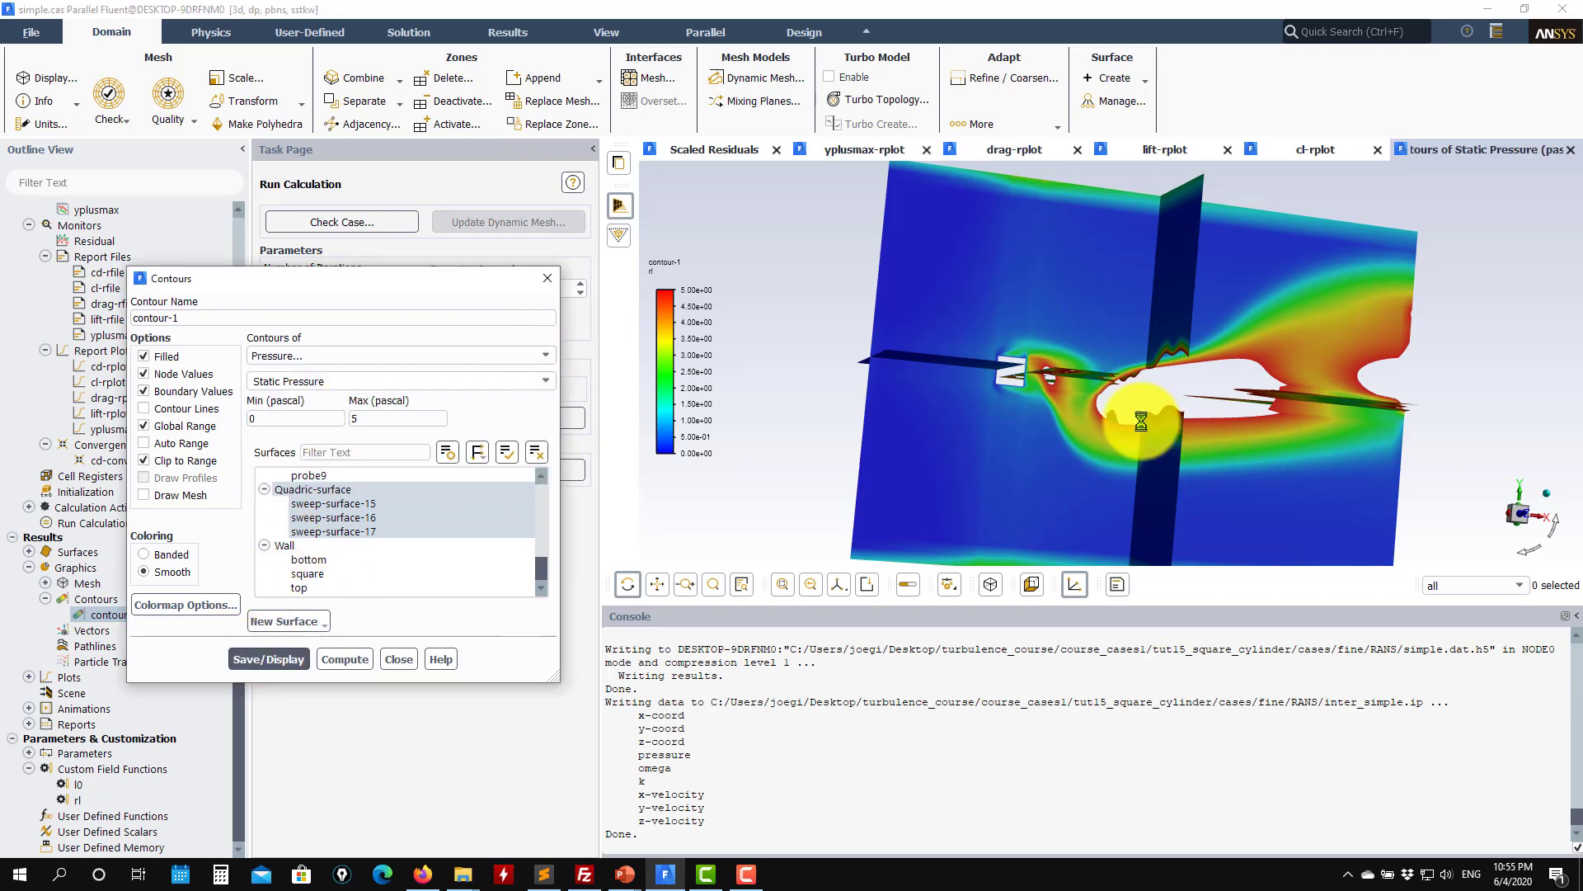
left_click(189, 445)
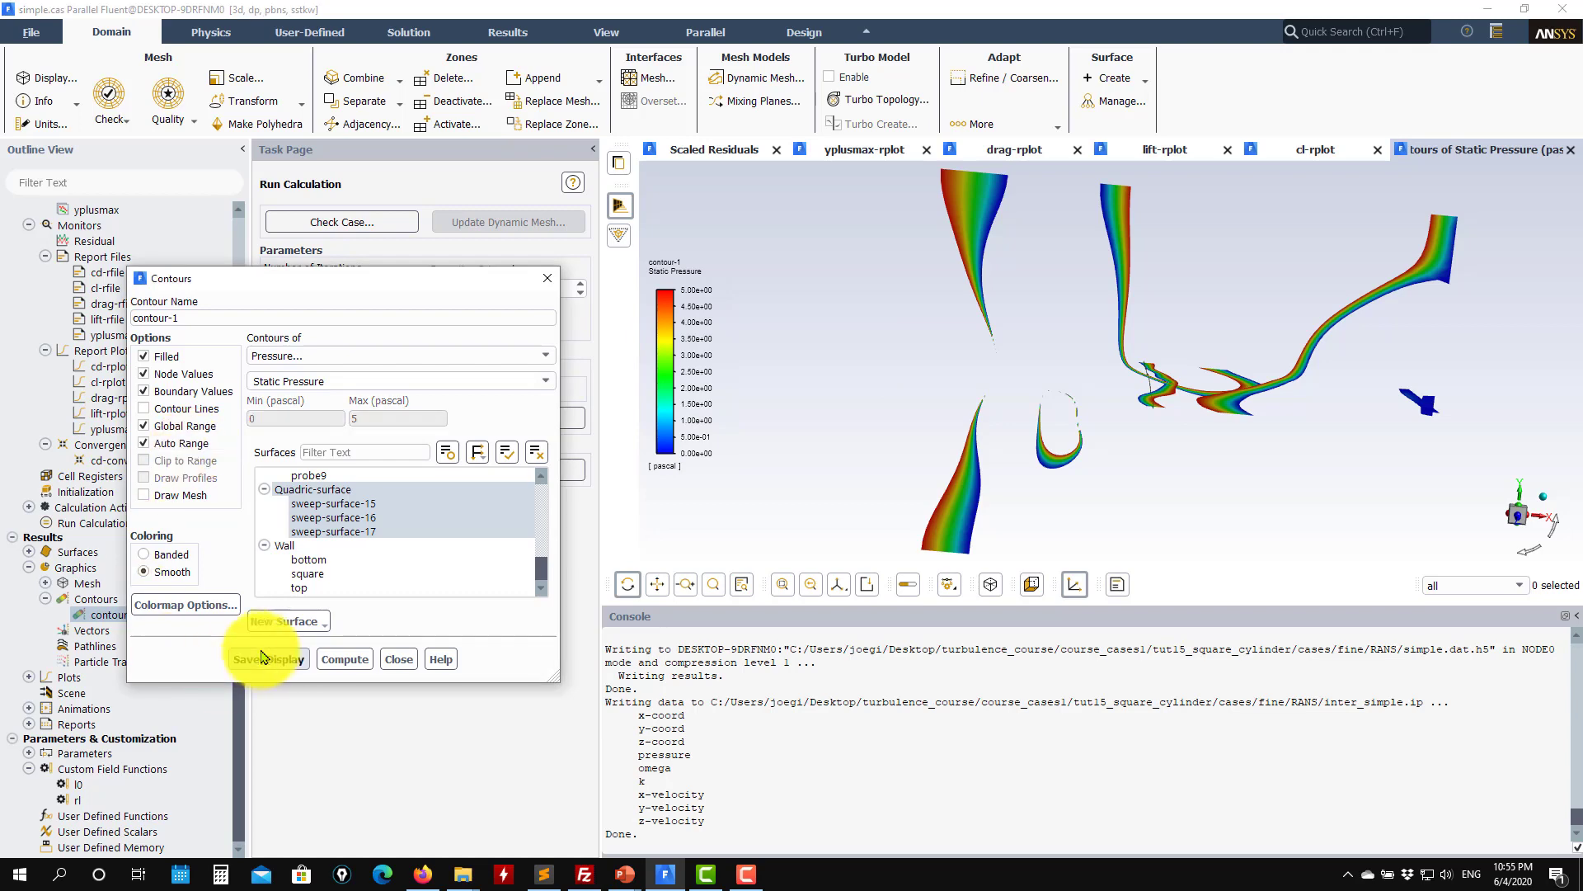
left_click(269, 659)
mouse_move(1016, 489)
left_mouse_down()
mouse_move(1064, 373)
mouse_move(1102, 433)
mouse_move(1181, 459)
mouse_move(1059, 389)
left_mouse_up()
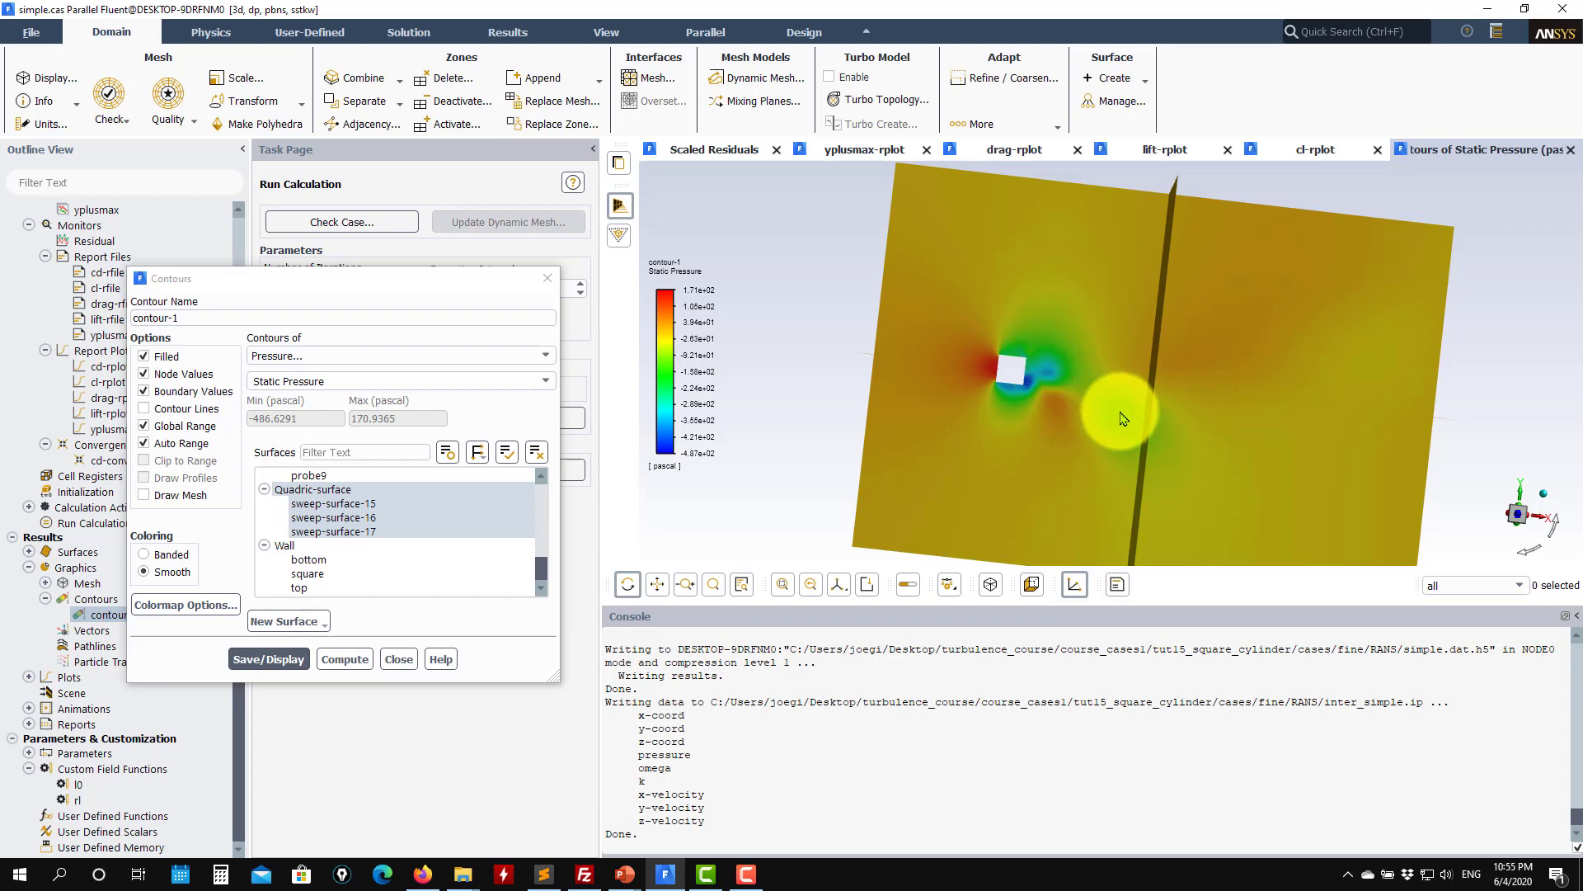
left_click(397, 659)
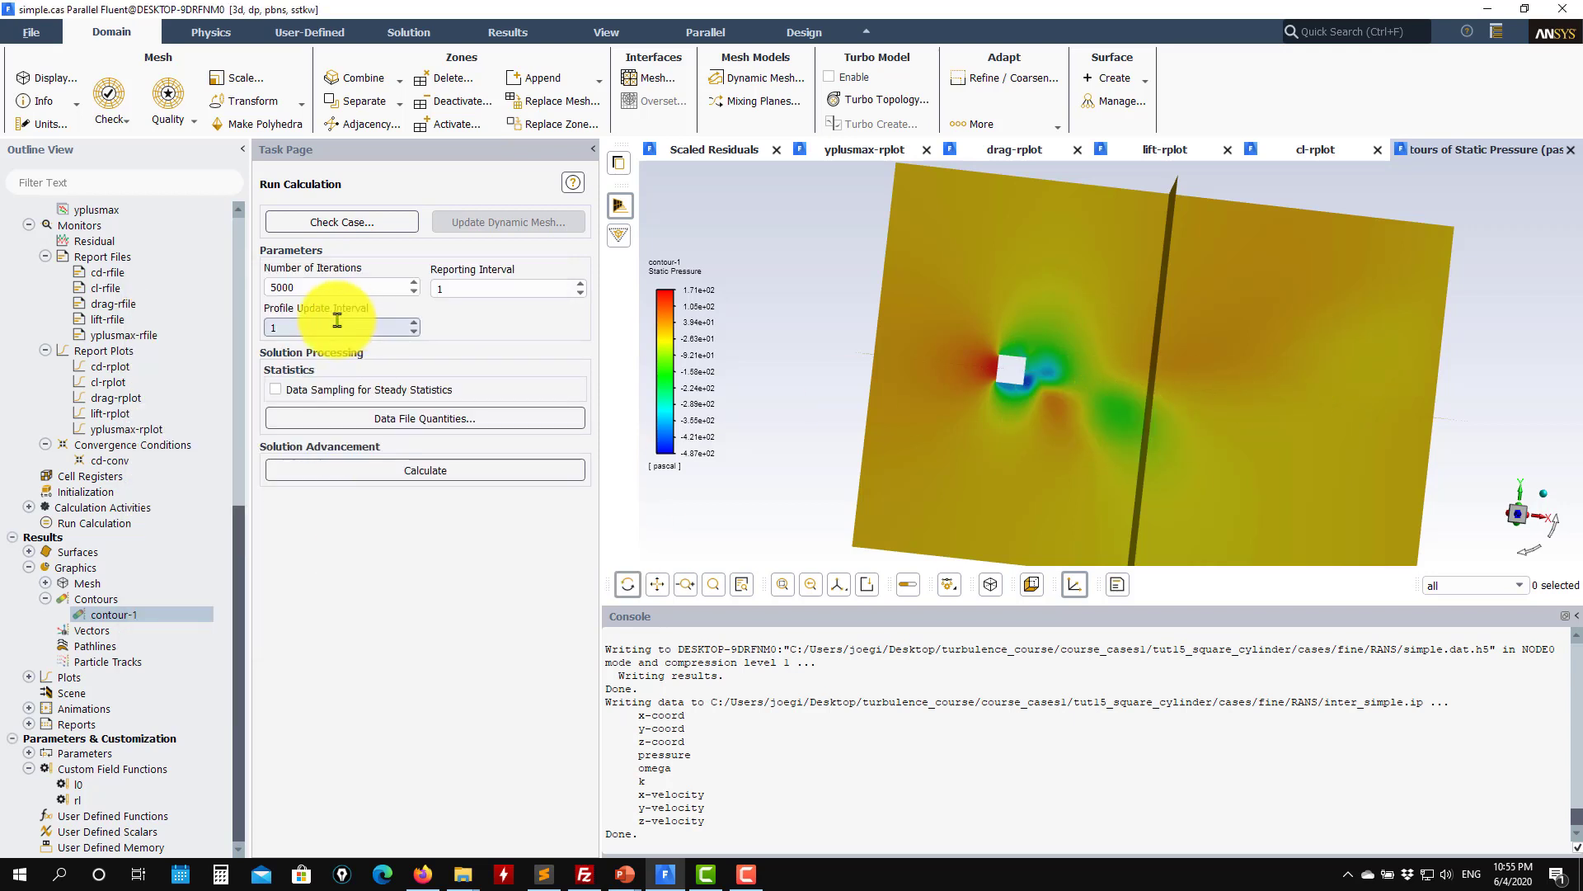
left_click_drag(979, 354, 660, 351)
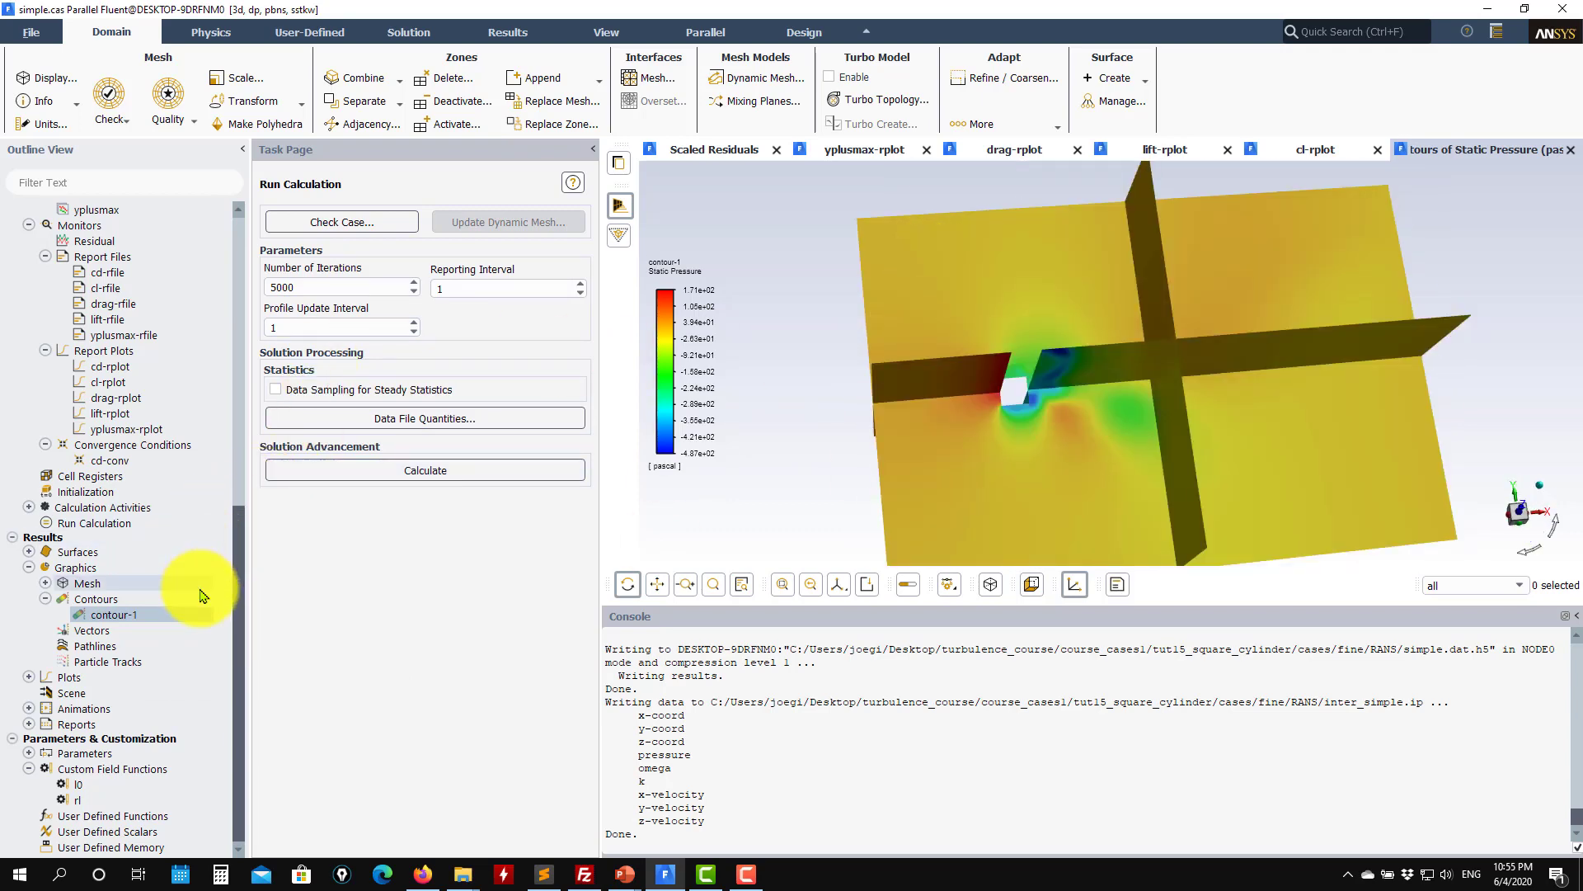
Create an iso-surface of velocity Q Criterion in the fluid-1 zone with an iso-value of 0.
scroll(206, 586, "up", 10)
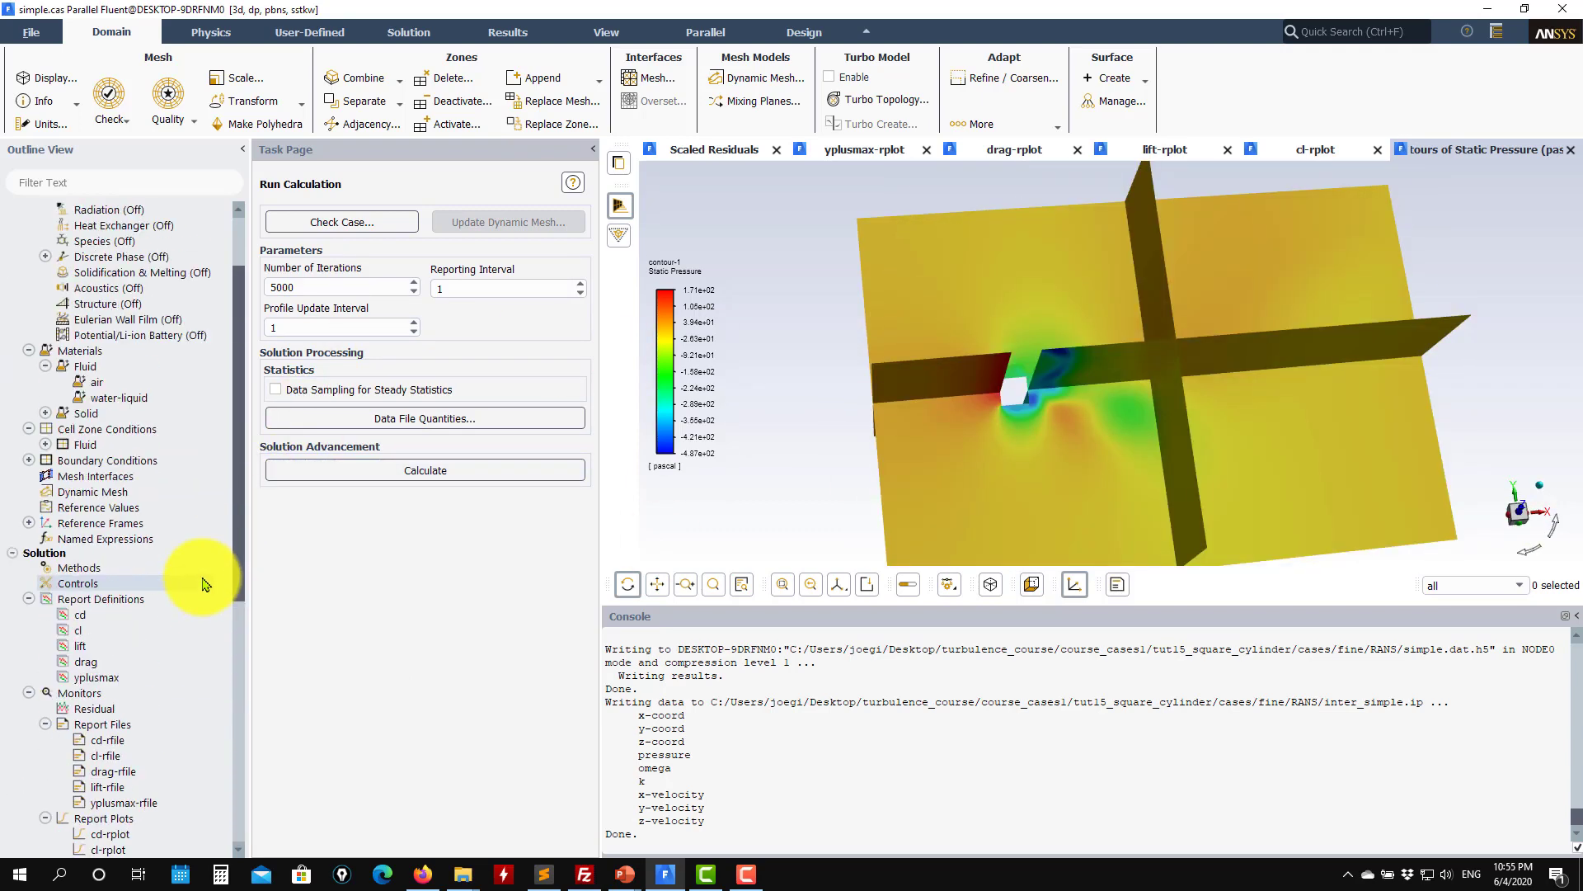
left_click(507, 33)
left_click(66, 79)
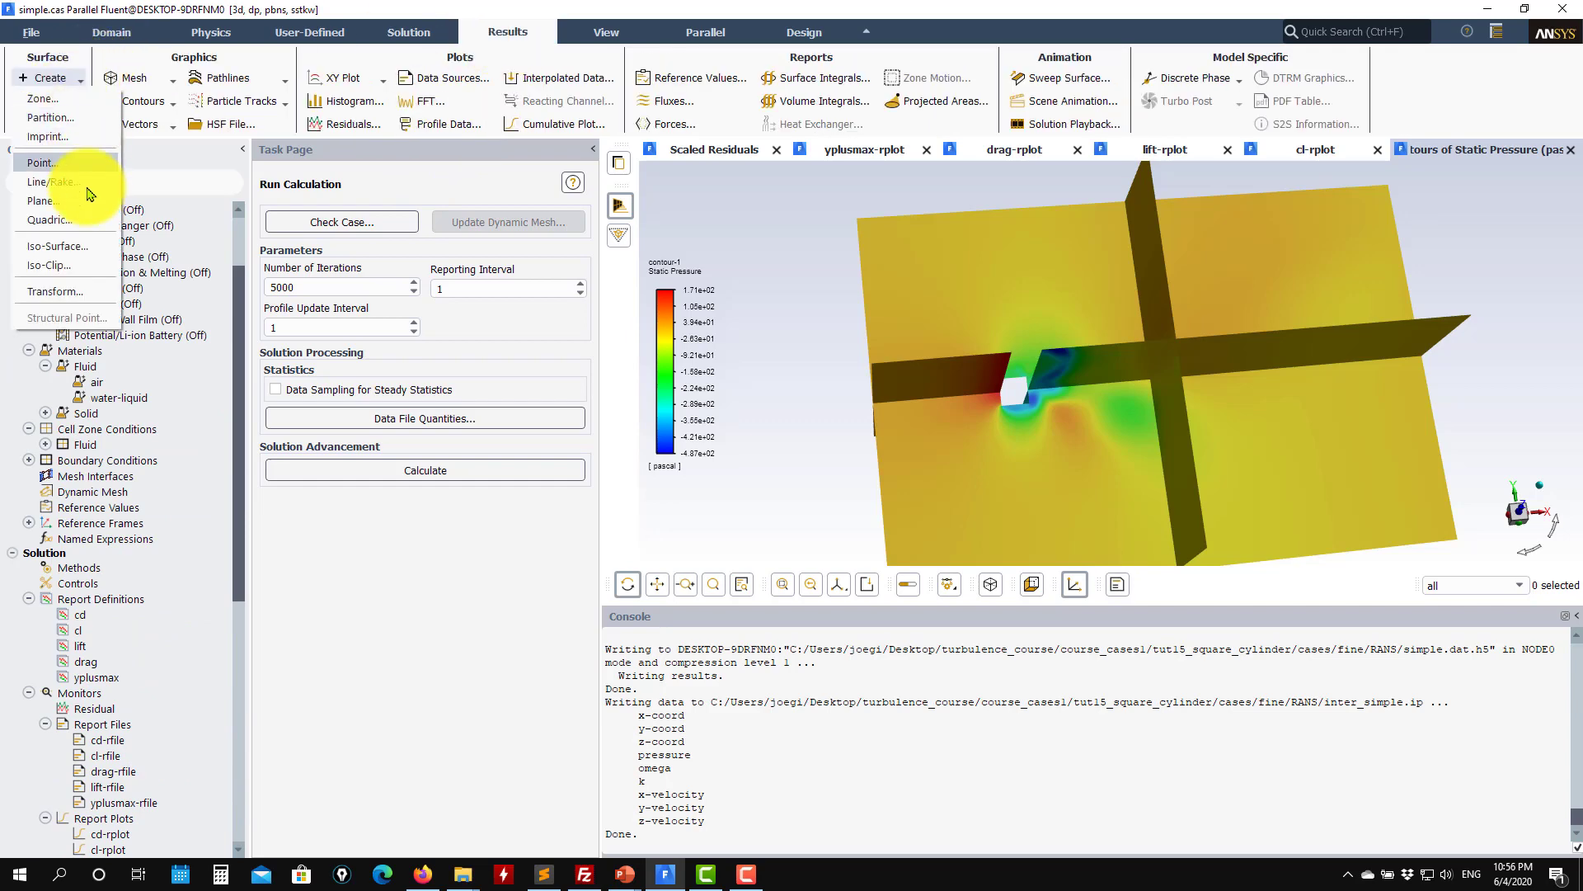
left_click(57, 246)
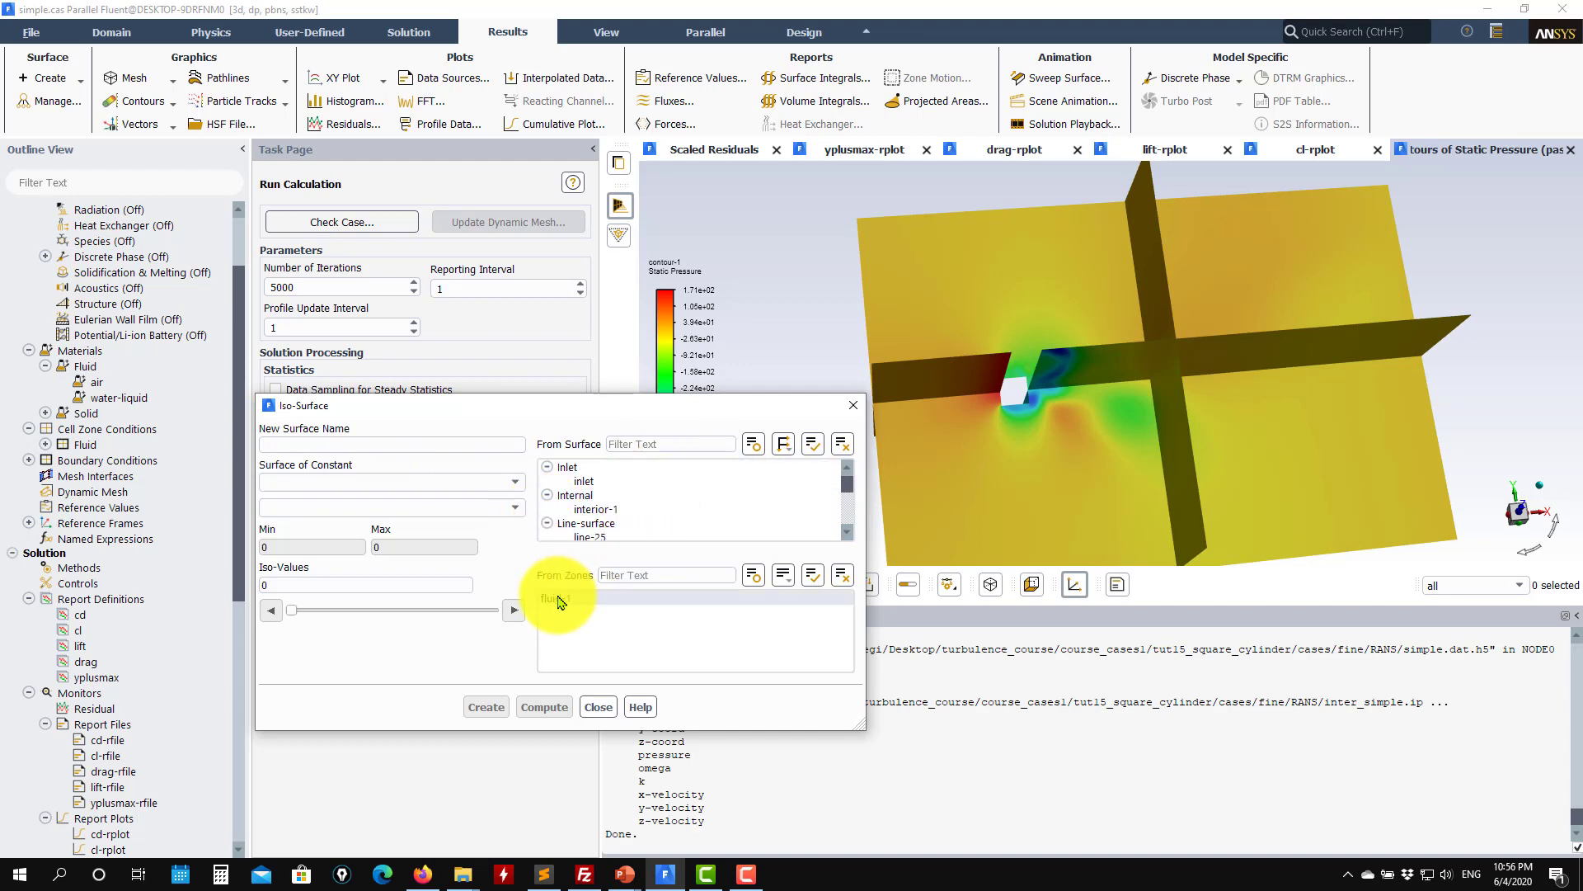
left_click(507, 485)
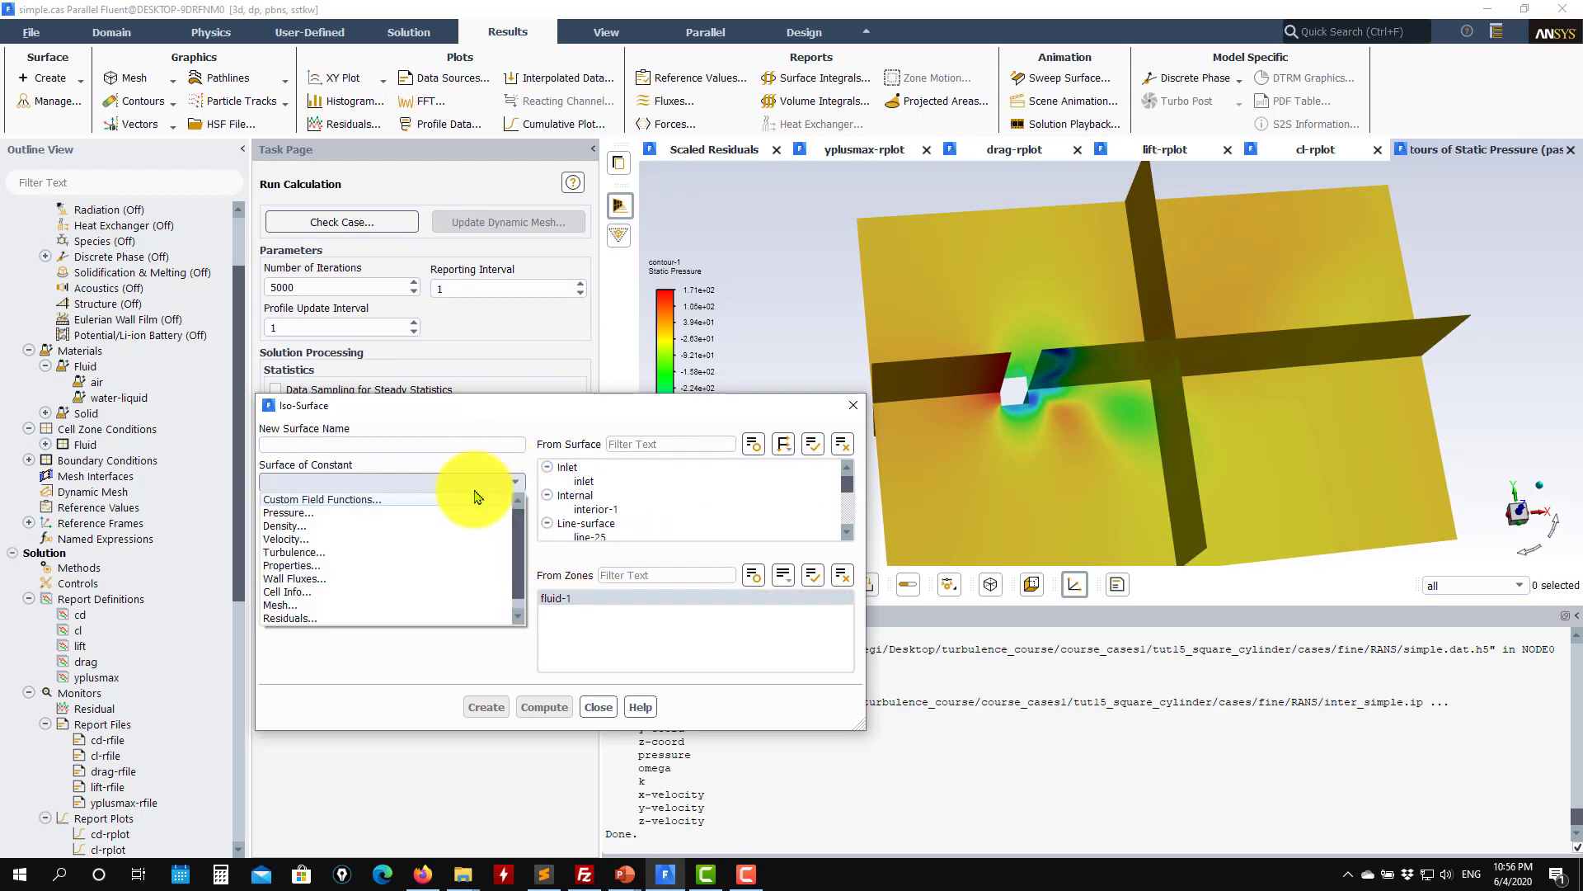
left_click(314, 426)
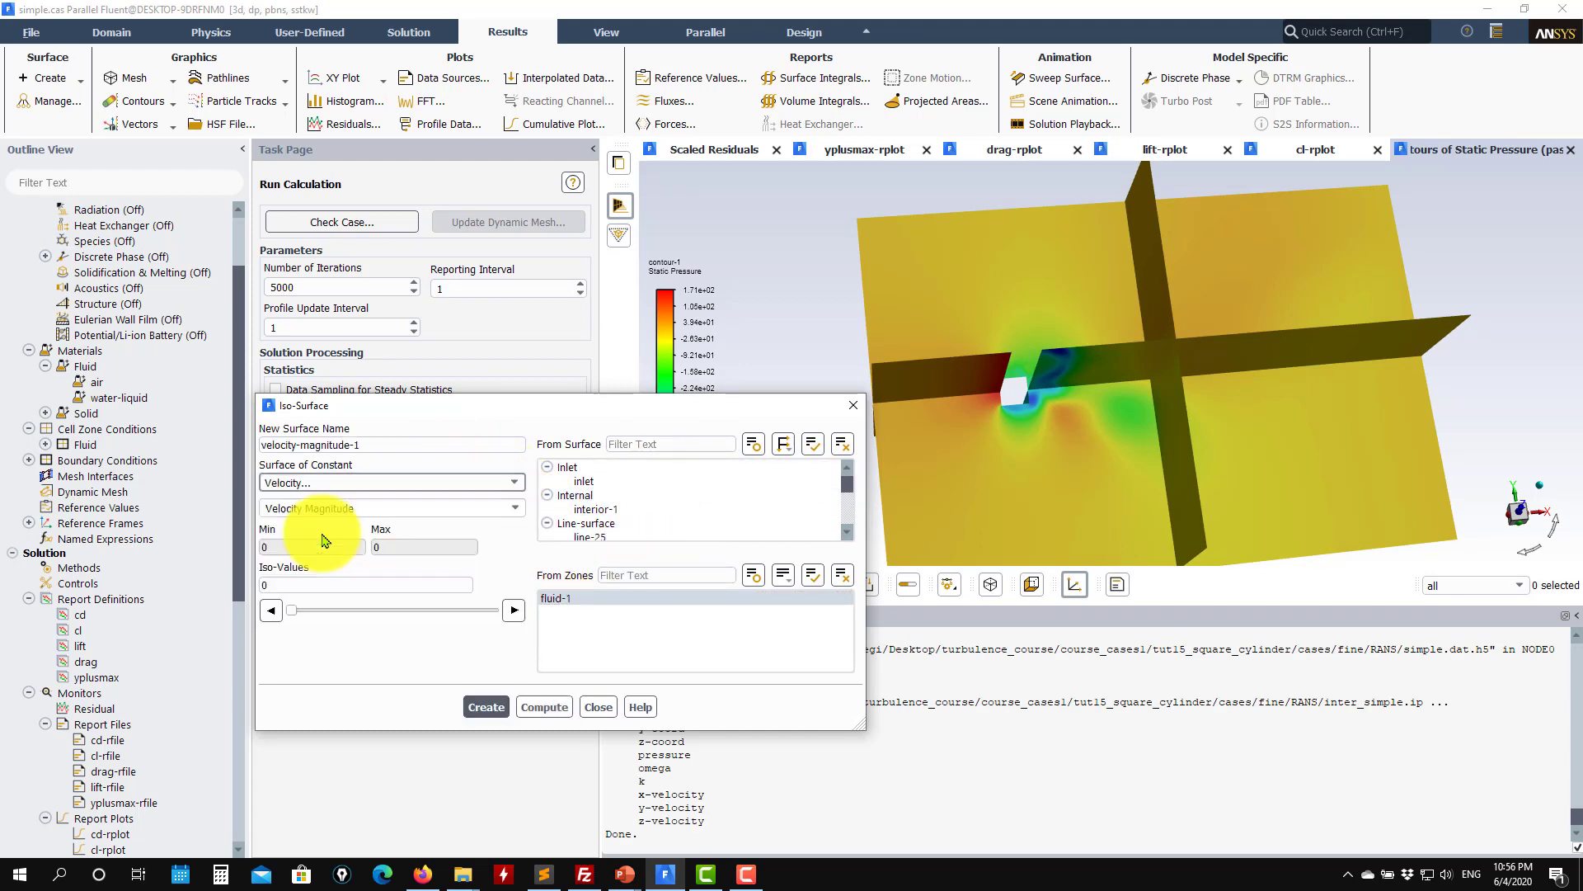
left_click(512, 509)
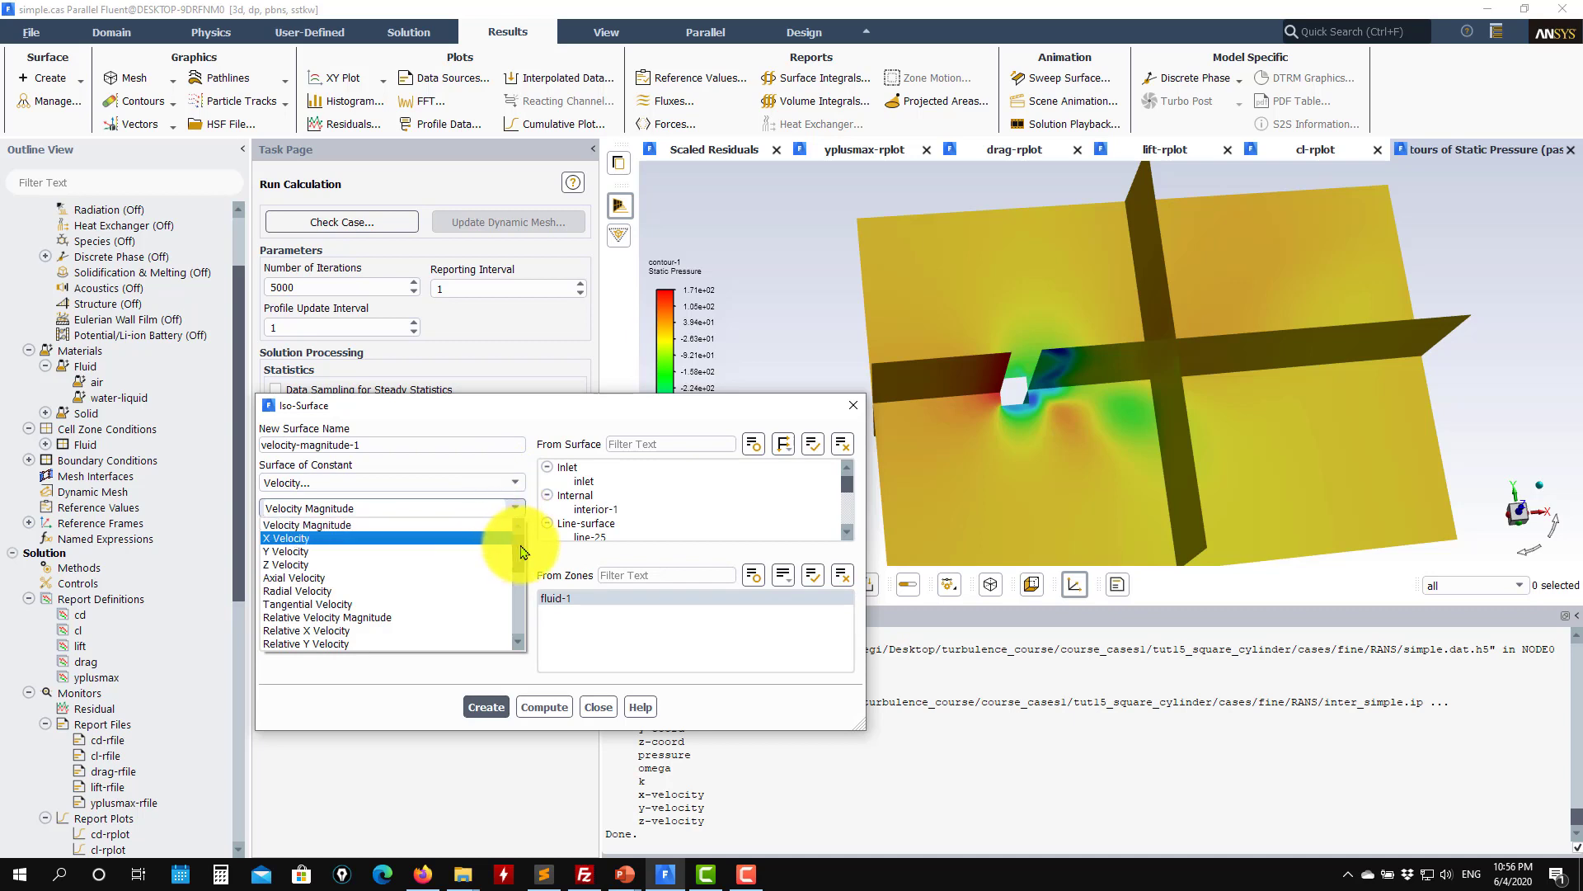
left_click_drag(522, 551, 523, 643)
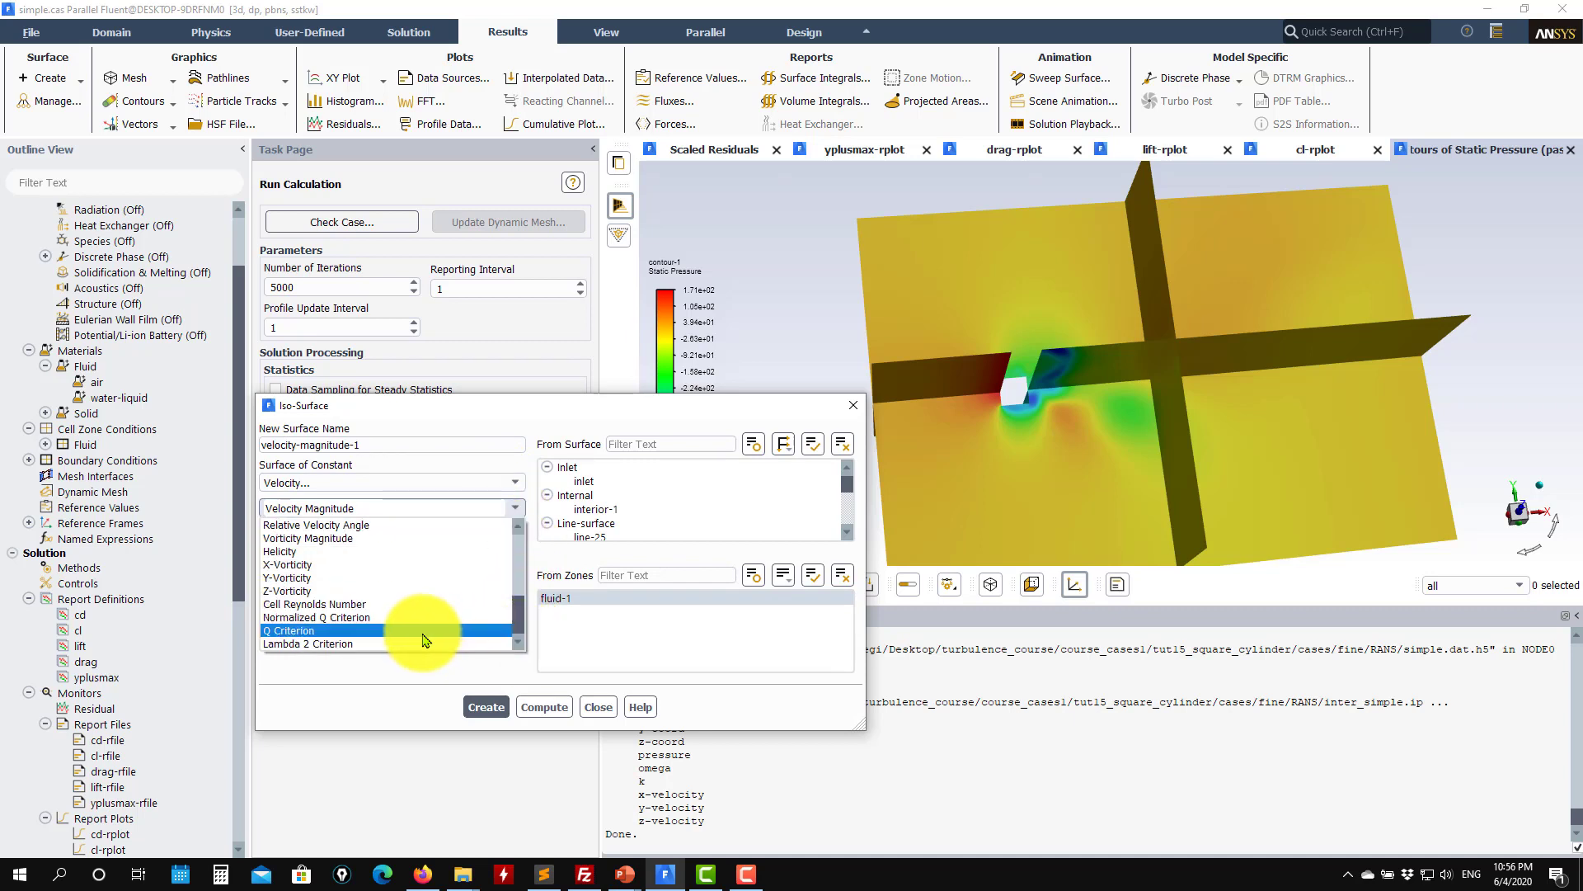
left_click(290, 631)
left_click(478, 706)
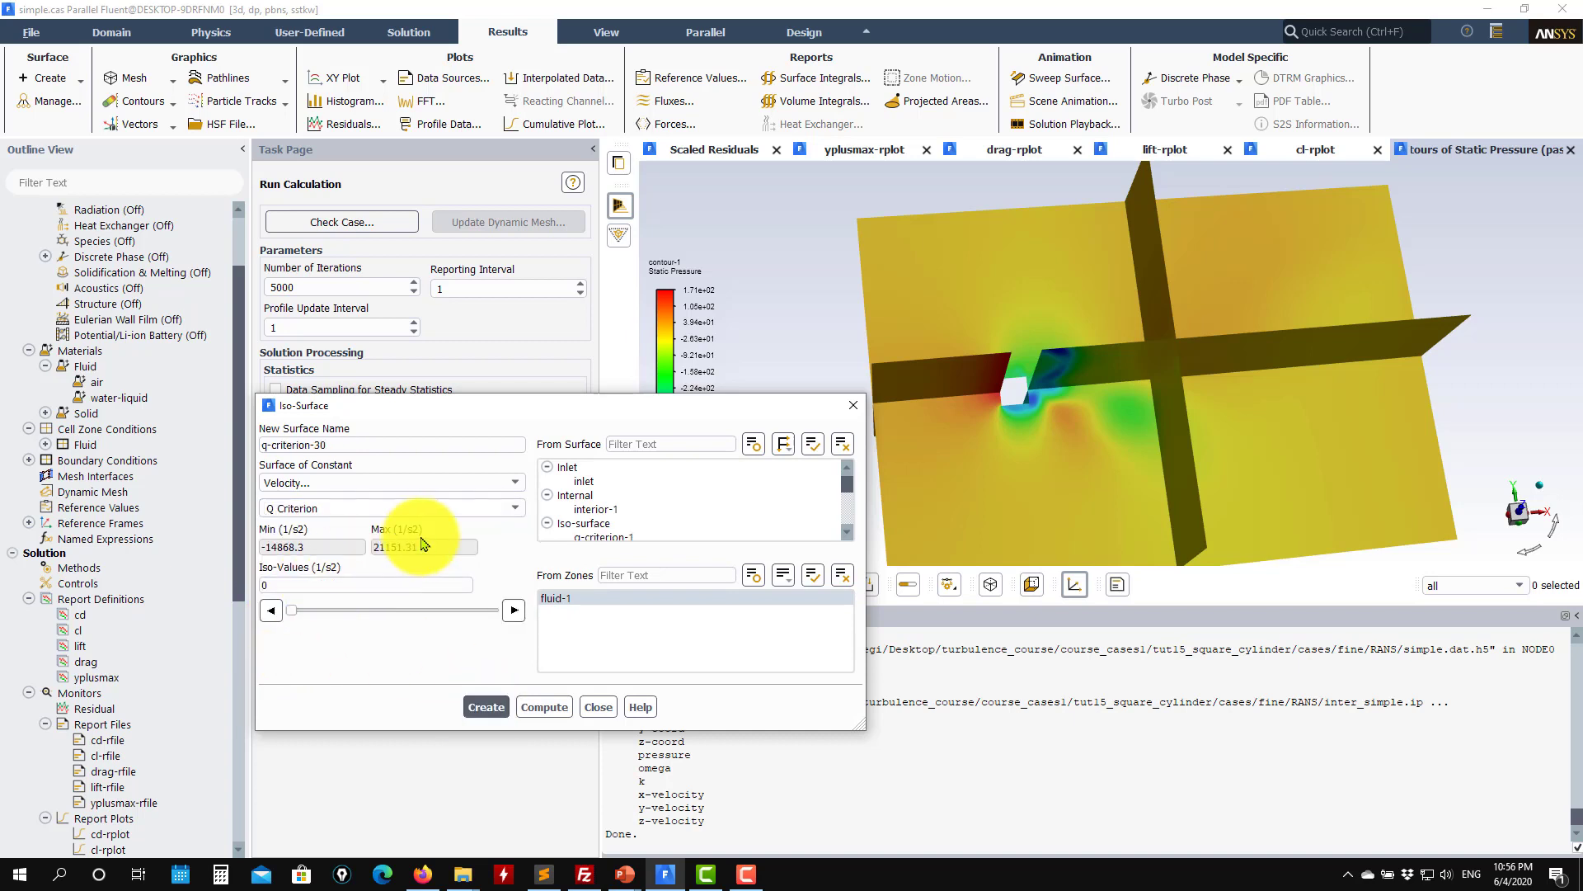
Create another iso-surface of velocity Q Criterion in the fluid-1 zone with an iso-value of 100 and close the iso-surface settings.
left_click(336, 586)
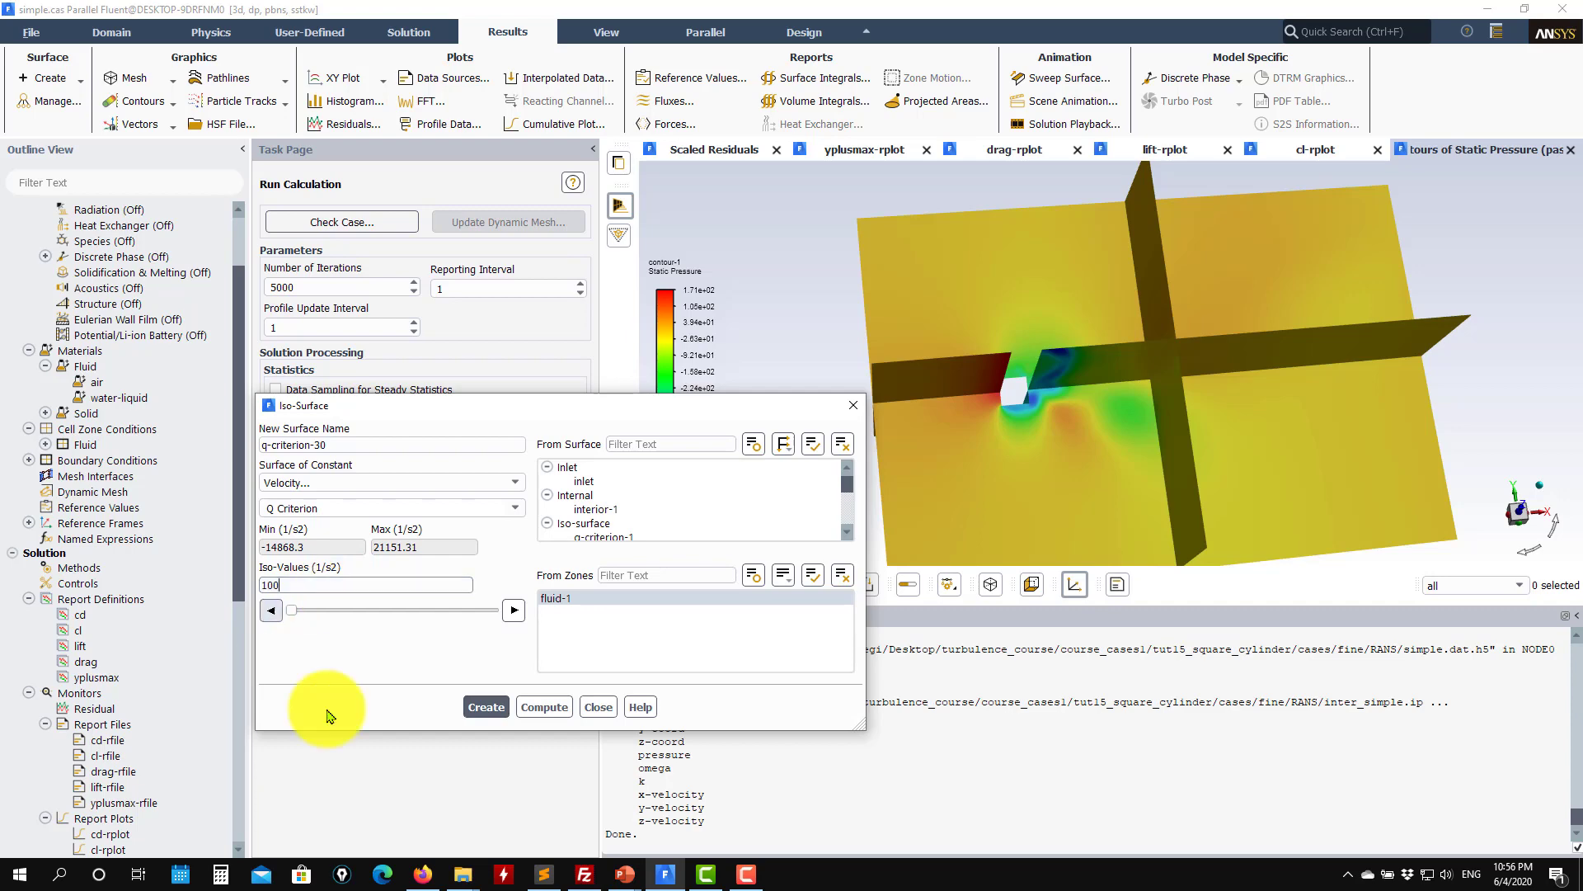
left_click(486, 707)
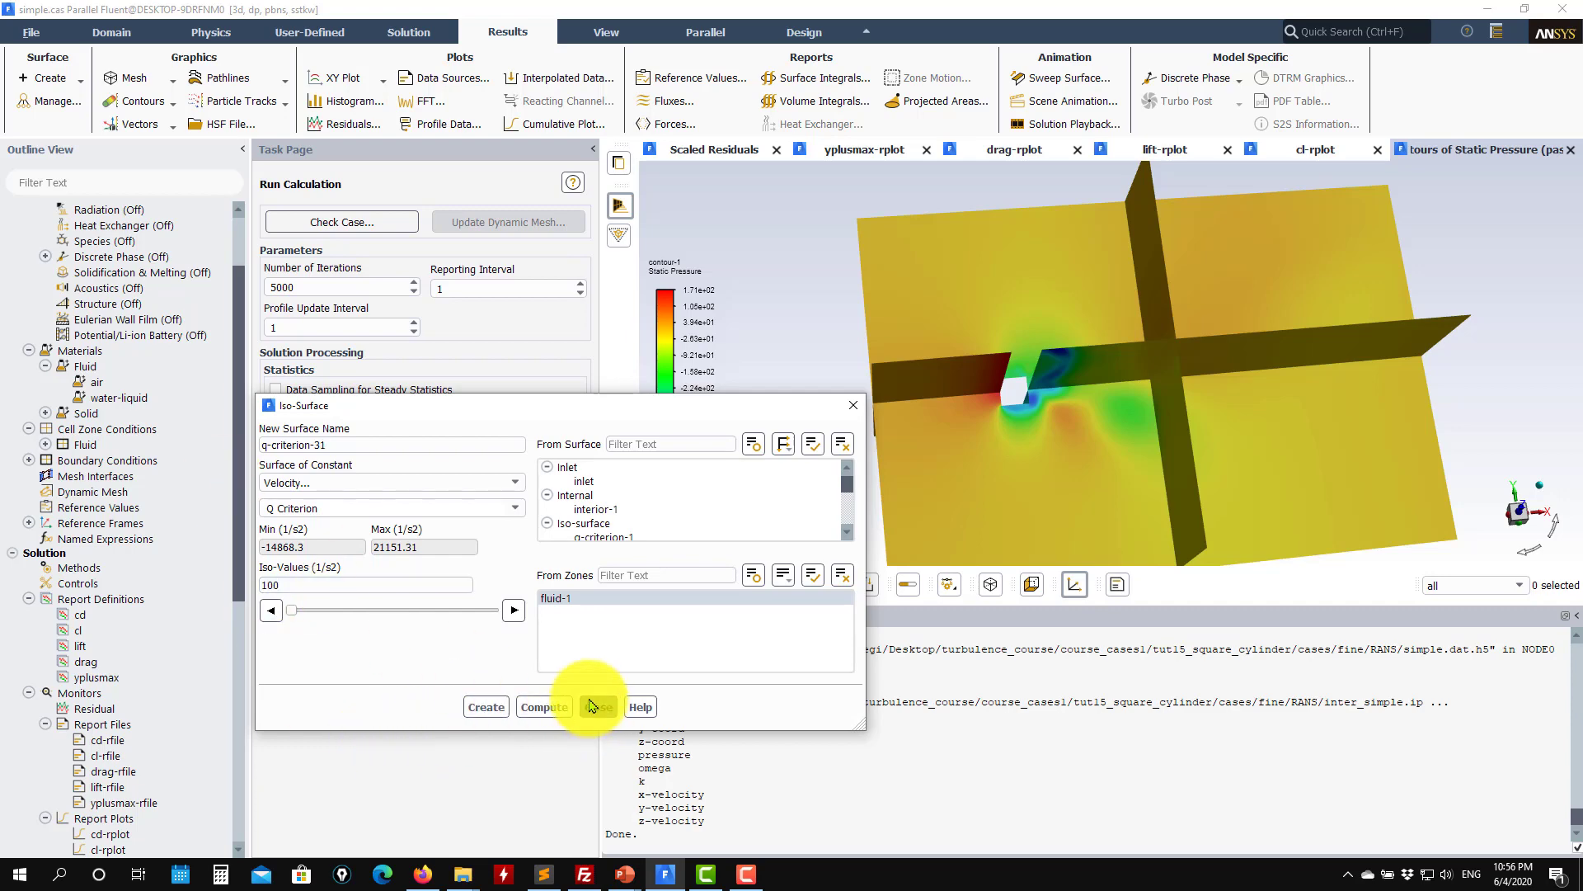
left_click(597, 707)
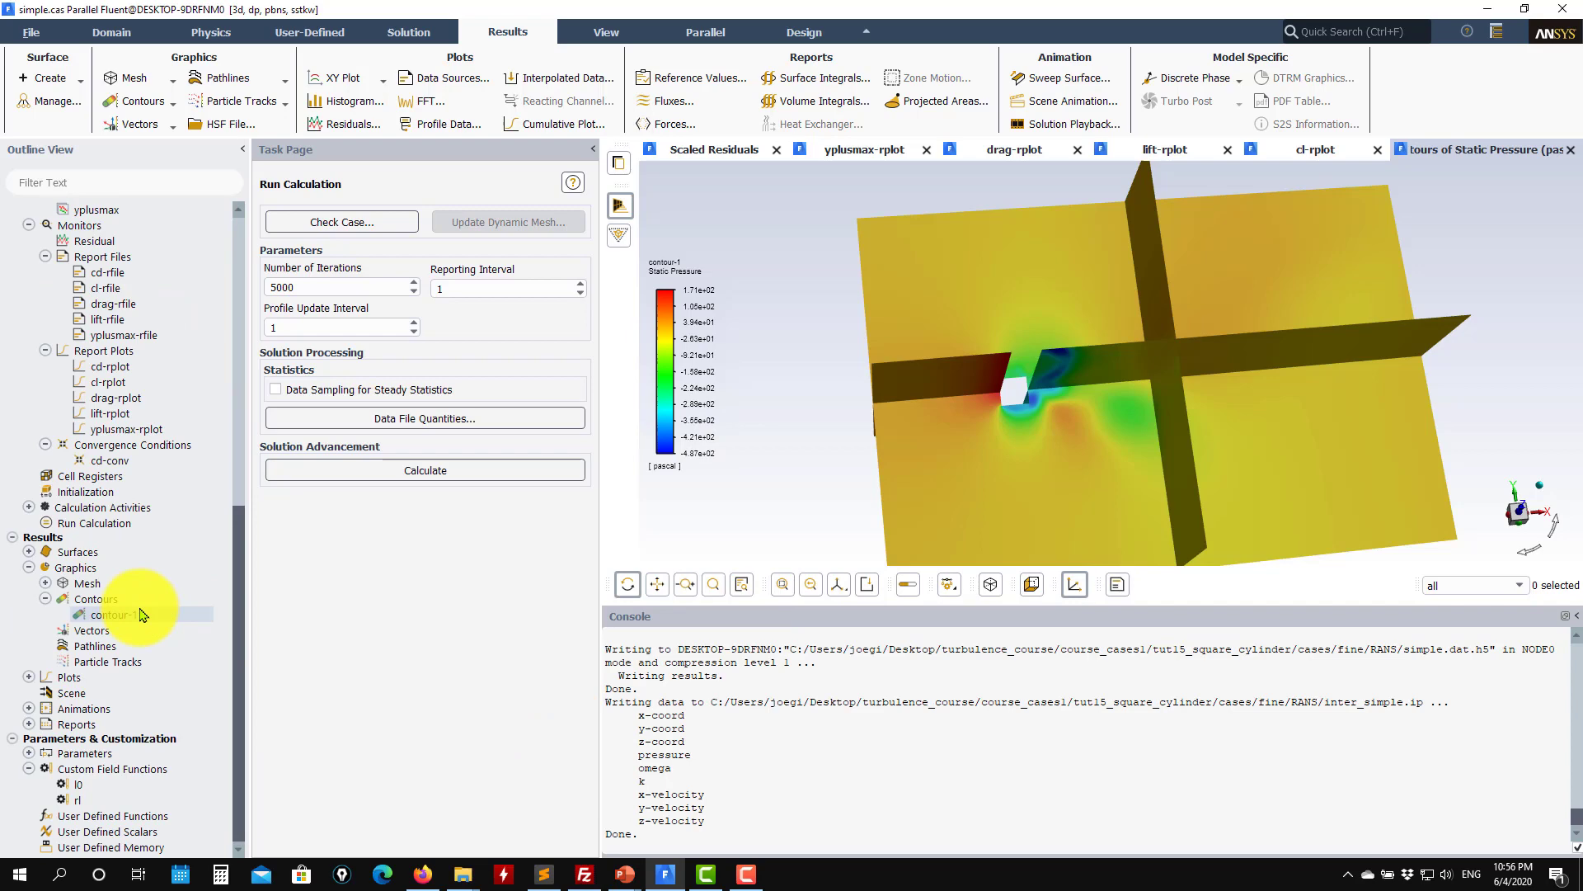
Create and display a new filled Static Pressure contour on the q-criterion-30 iso-surface and inspect it from another angle.
double_click(52, 552)
double_click(53, 555)
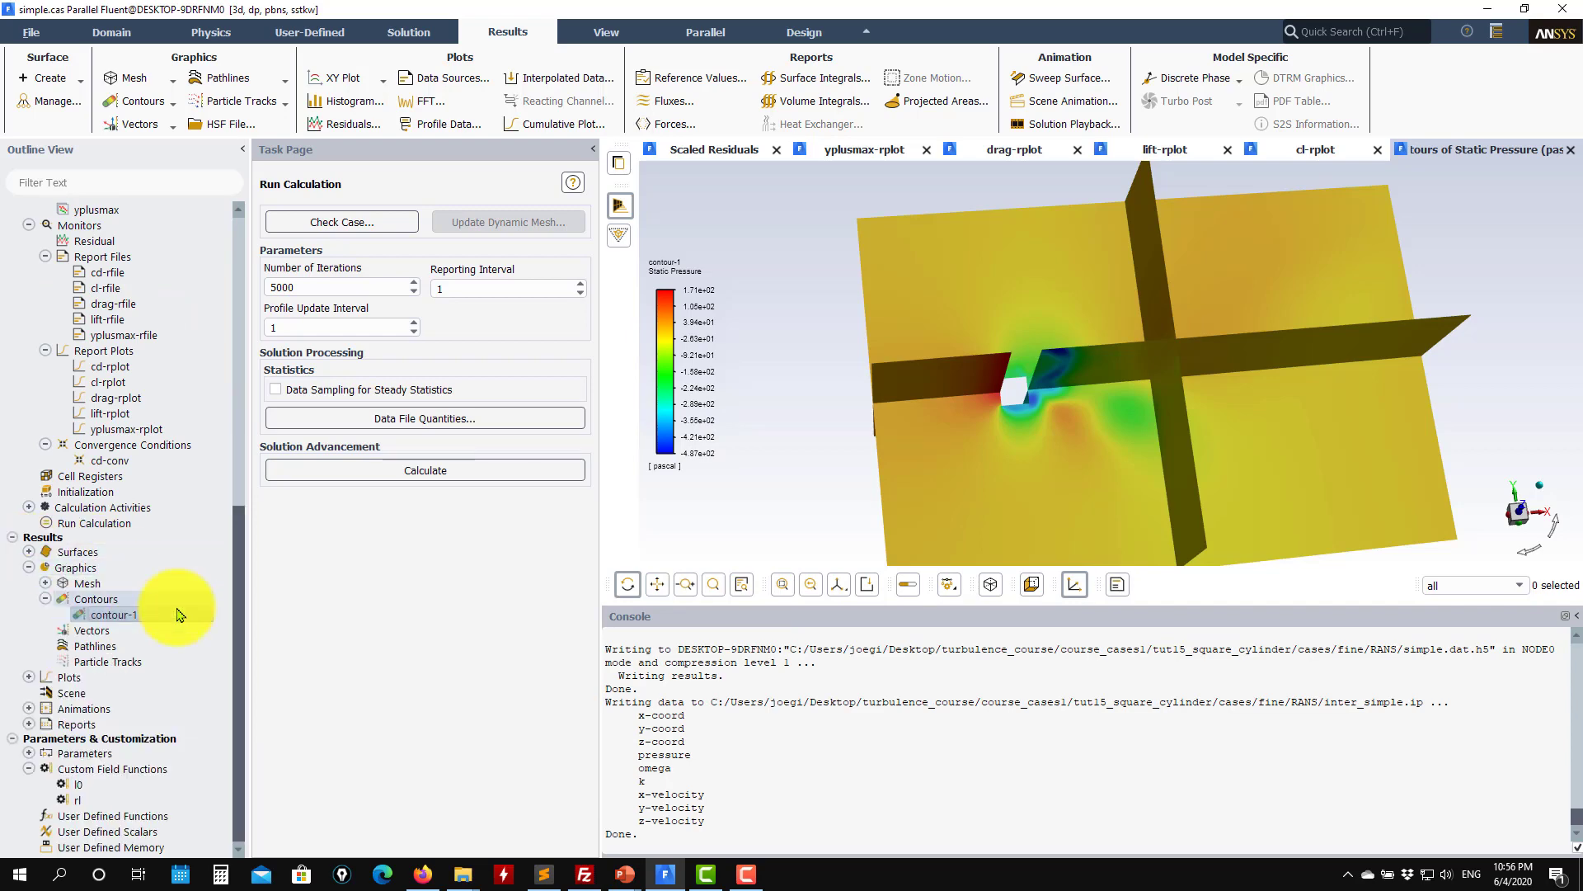
double_click(97, 602)
scroll(440, 533, "up", 5)
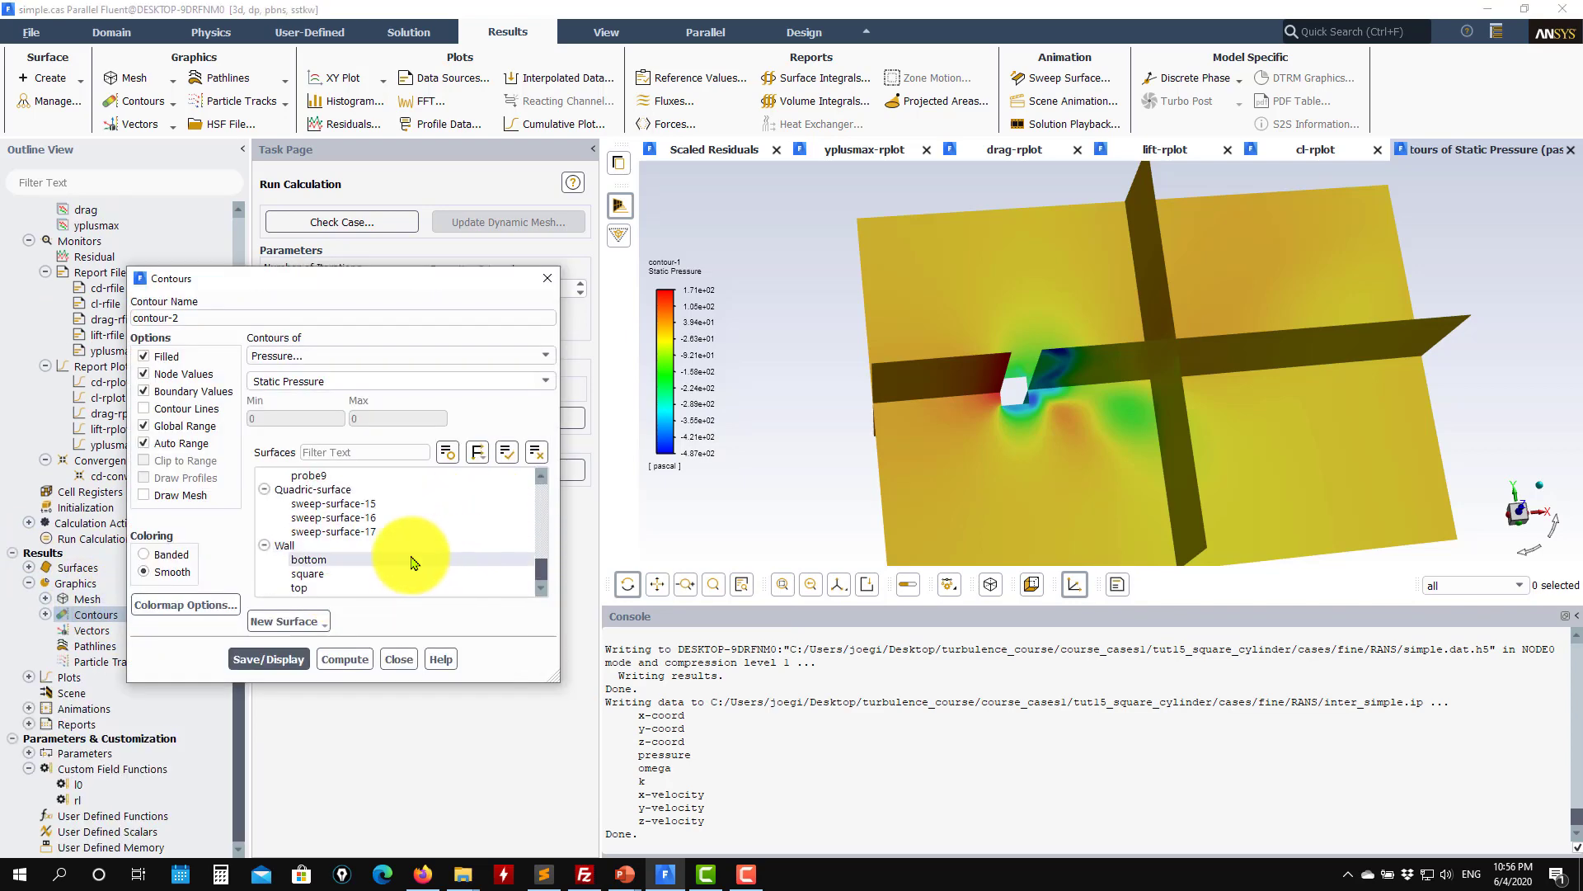
scroll(373, 527, "up", 3)
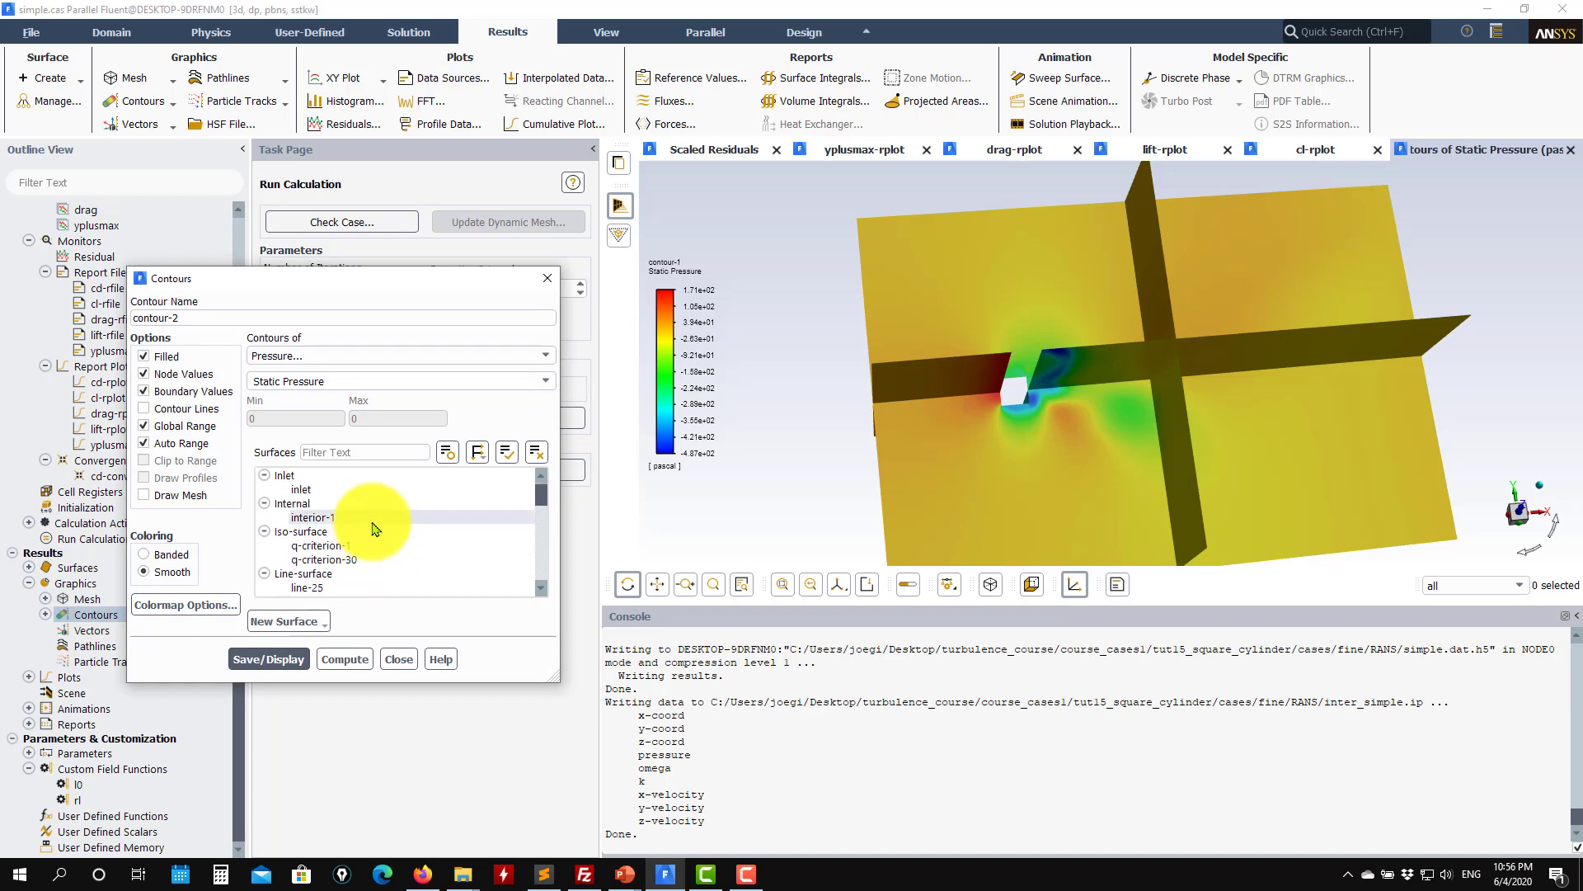
left_click(361, 563)
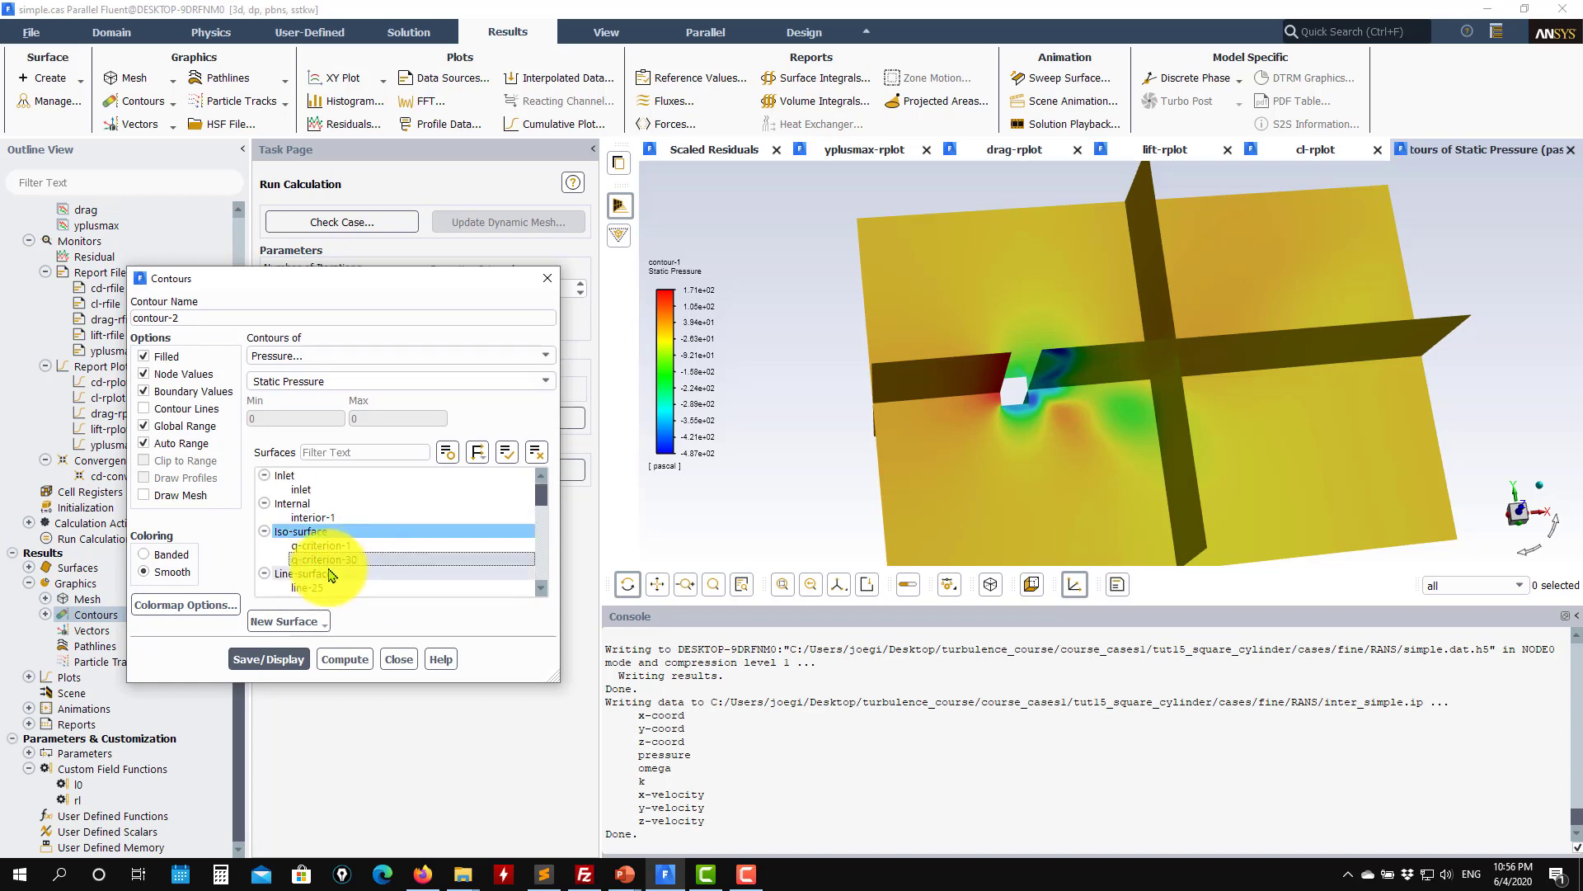
left_click(269, 659)
left_click_drag(960, 478, 1353, 399)
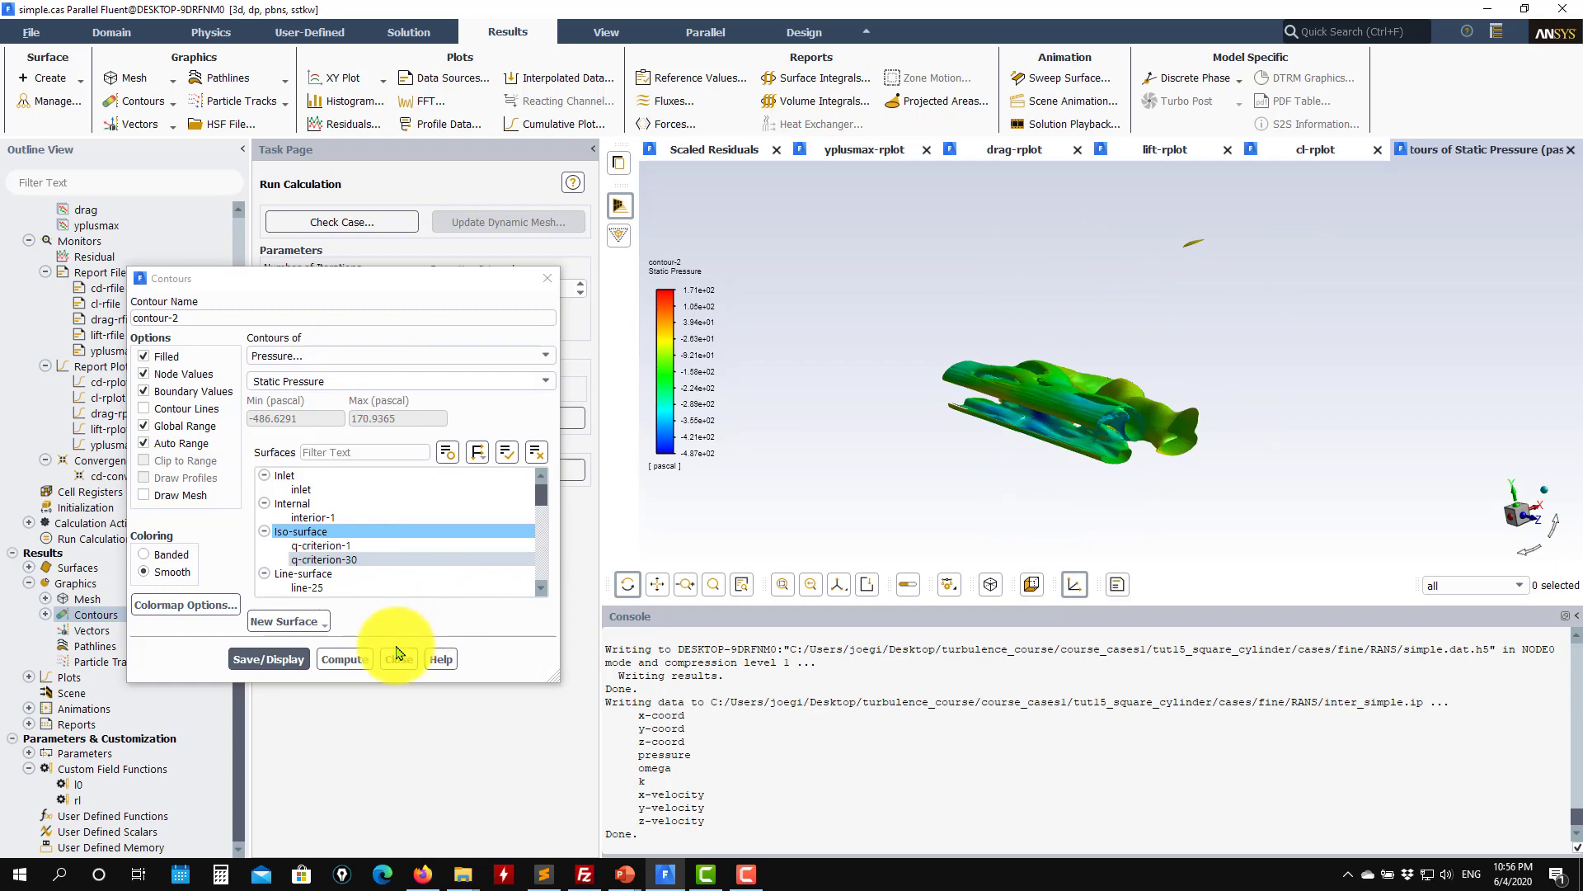
Set the iso-value of q-criterion-30 to 10, redisplay contour-2 and inspect the vortices in the wake.
left_click_drag(295, 289, 475, 391)
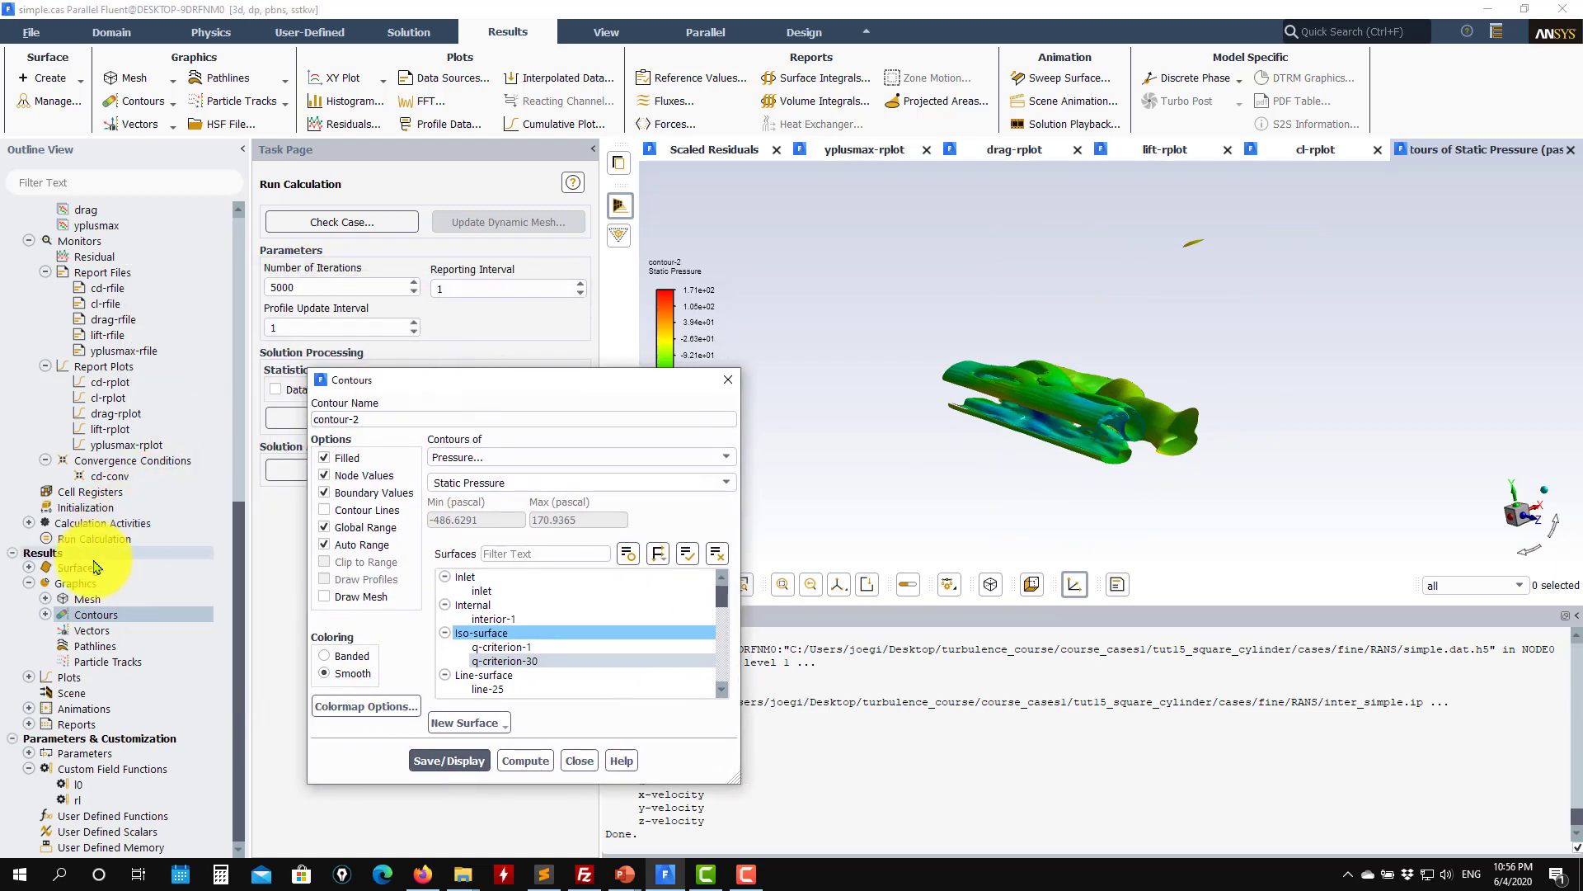
left_click(29, 568)
scroll(120, 608, "down", 7)
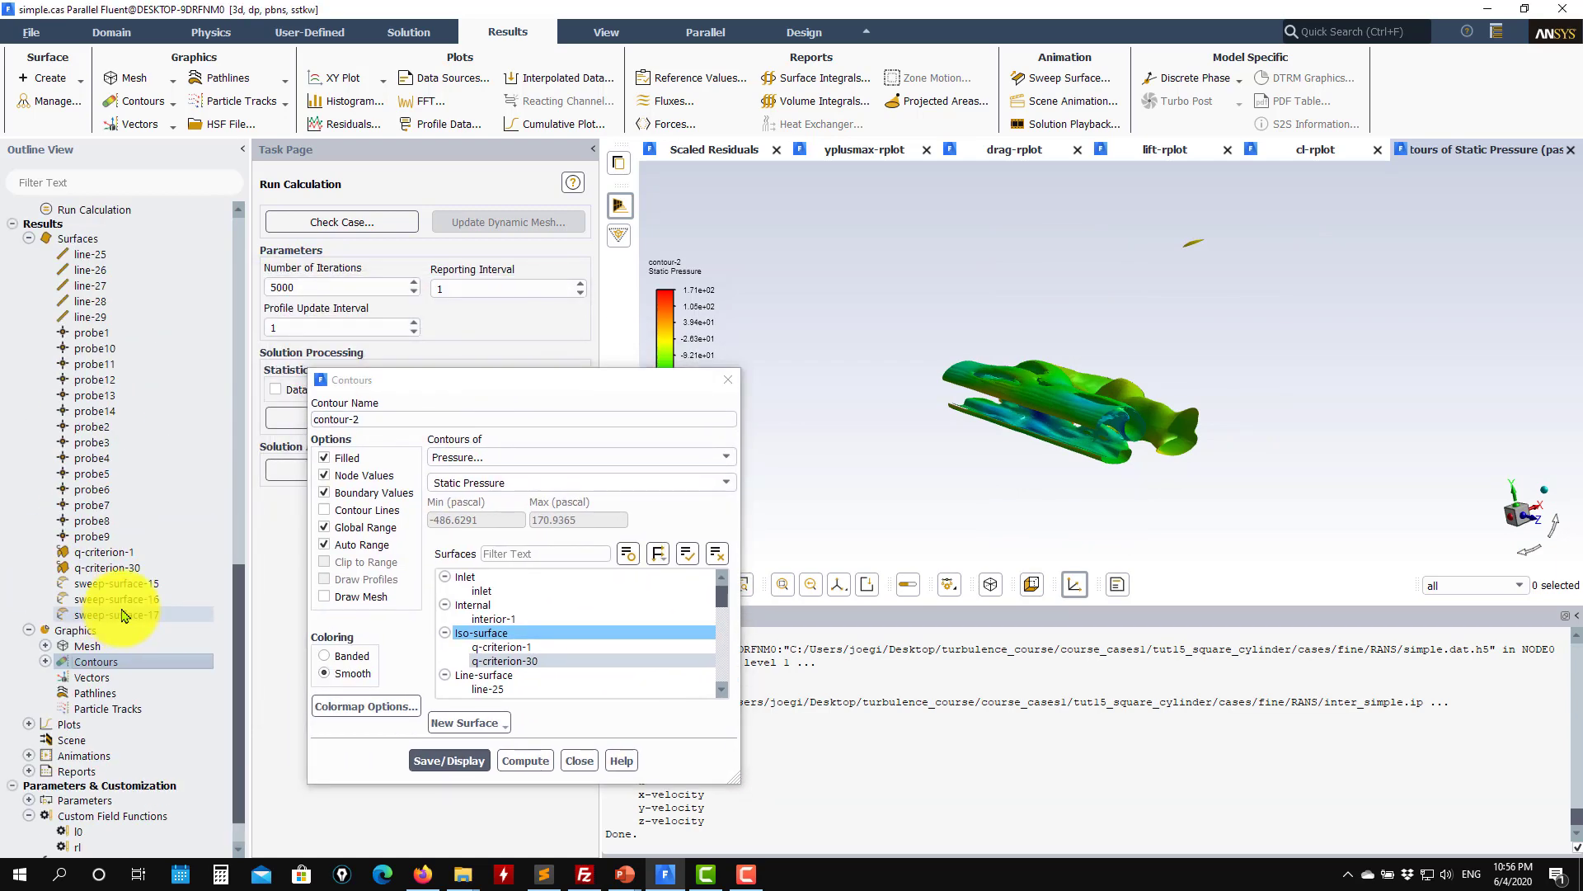
double_click(115, 567)
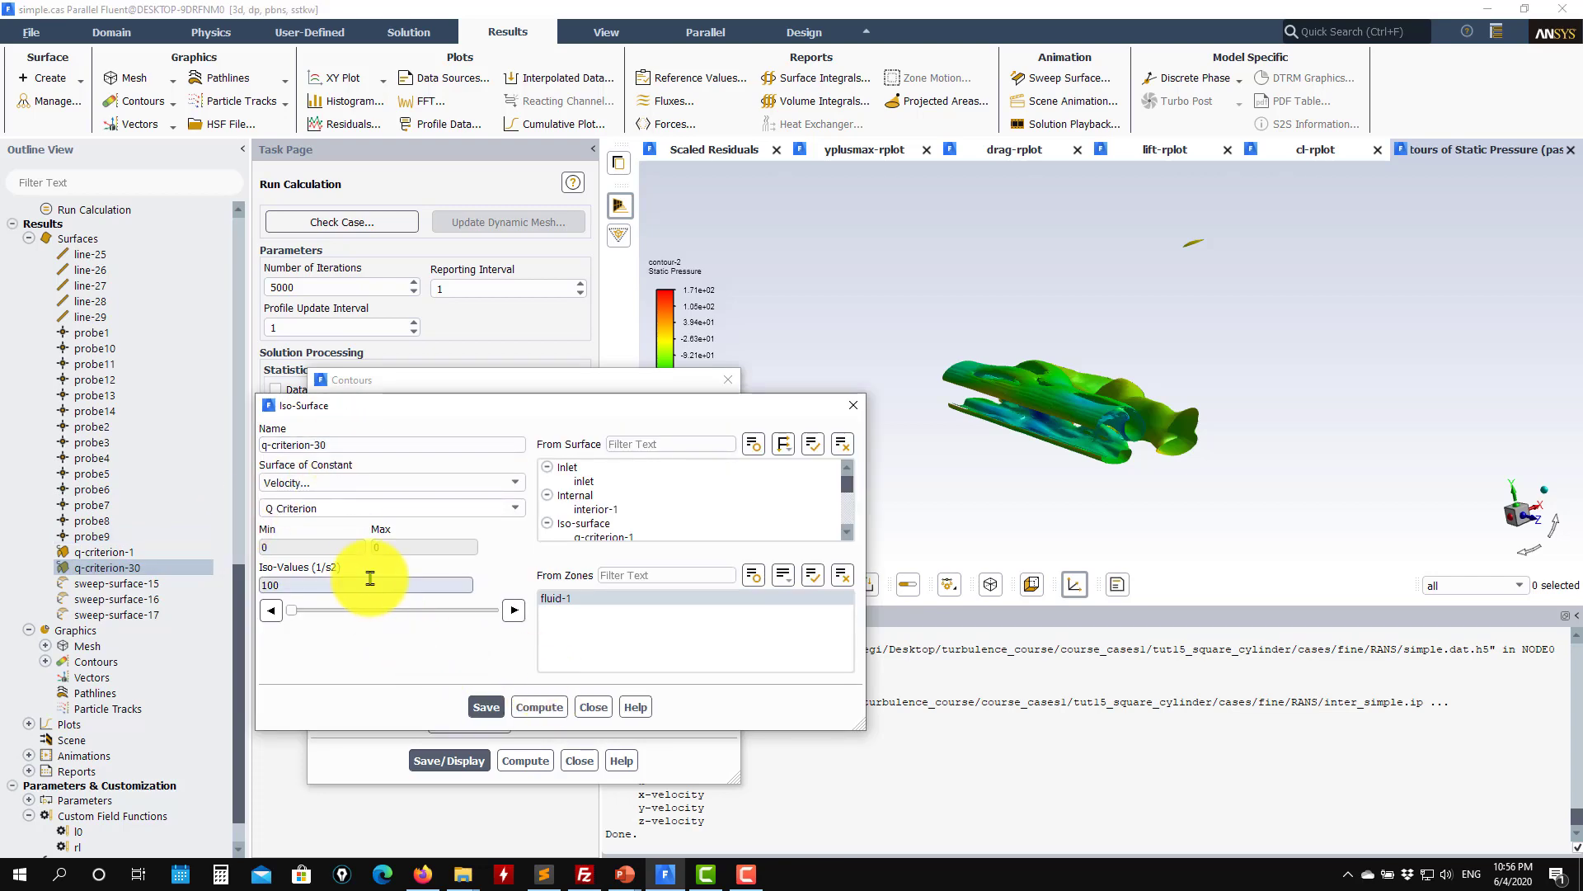
left_click_drag(369, 579, 193, 556)
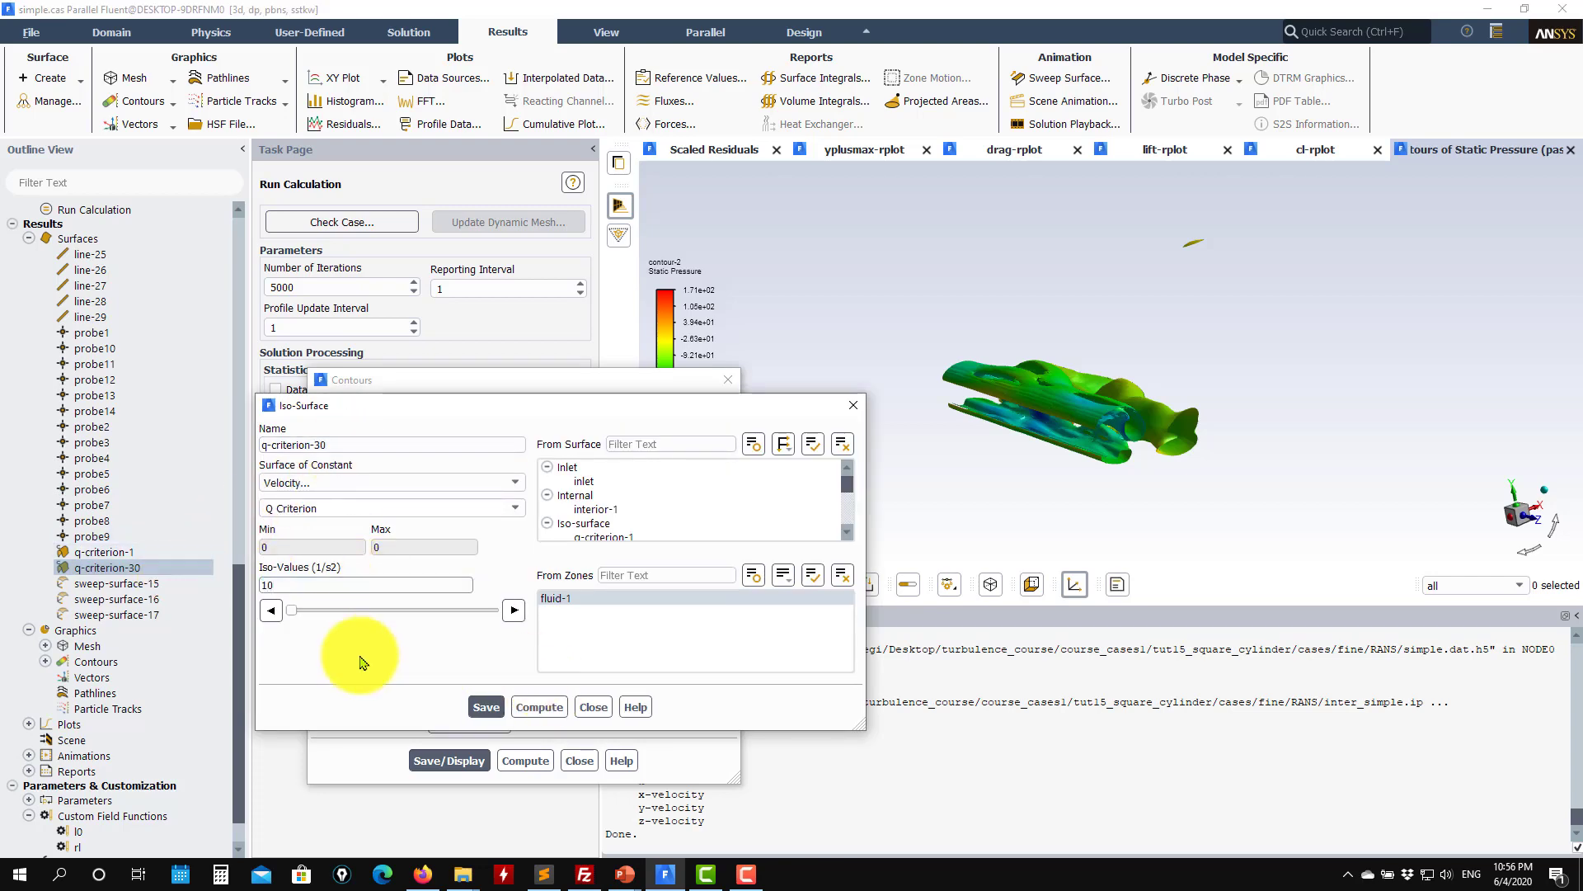
left_click(490, 707)
left_click(592, 707)
left_click(462, 749)
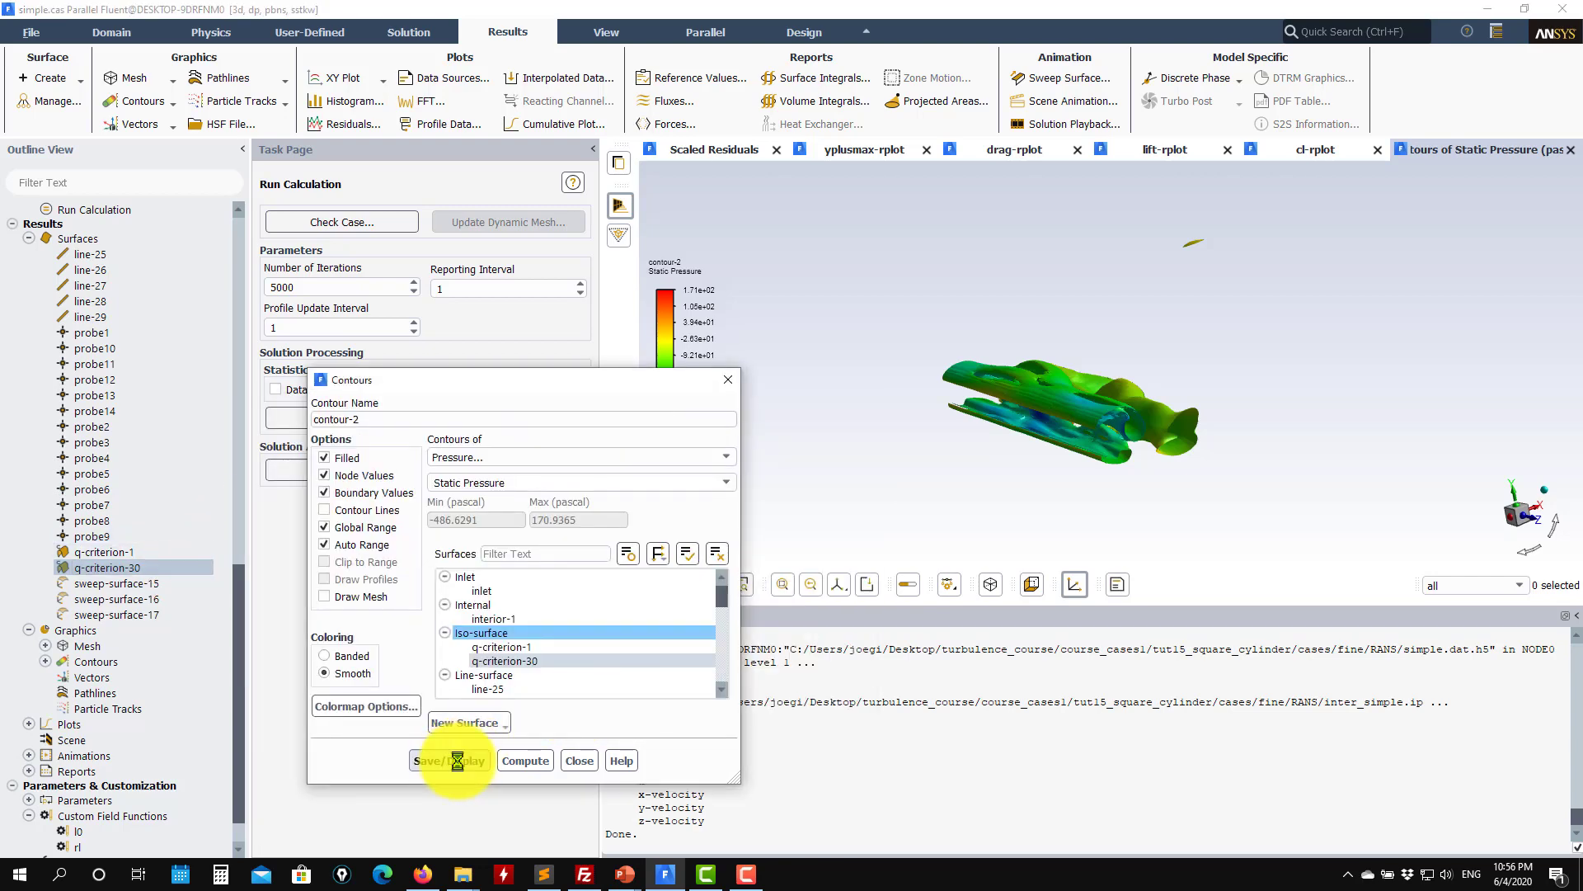
mouse_move(1202, 353)
left_mouse_down()
mouse_move(1227, 277)
mouse_move(1025, 265)
mouse_move(1360, 354)
mouse_move(1287, 388)
mouse_move(1313, 409)
mouse_move(1220, 399)
mouse_move(1212, 363)
mouse_move(1097, 330)
mouse_move(1034, 280)
mouse_move(973, 345)
left_mouse_up()
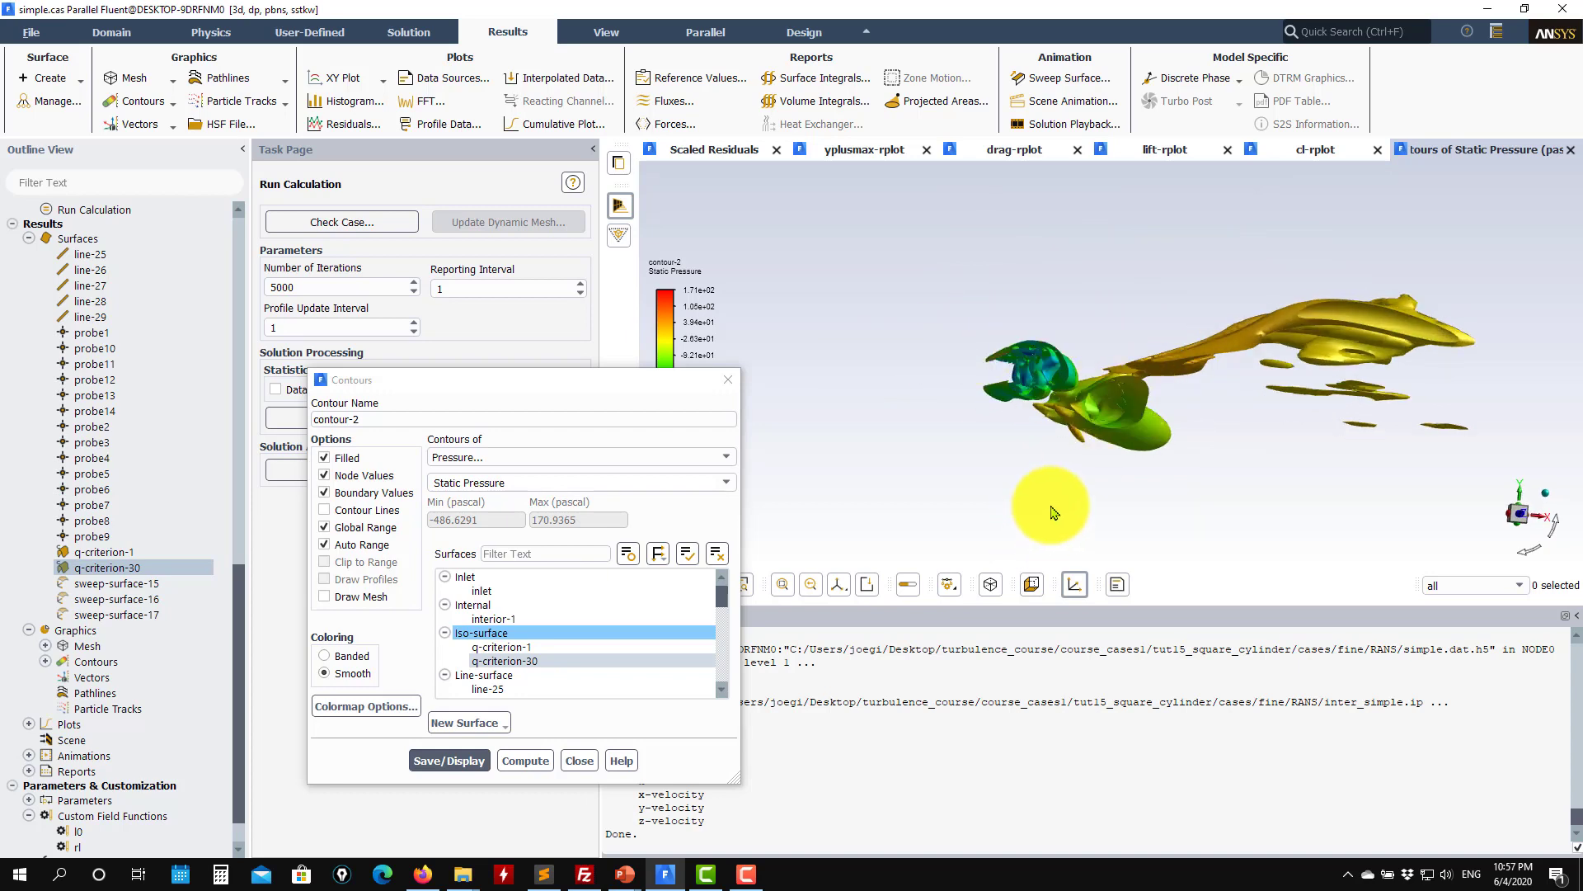
Switch to the PowerPoint slides, compare the DNS, LES, DES and URANS fine-mesh vortex structures, and return to Fluent.
left_click(625, 881)
left_click(499, 816)
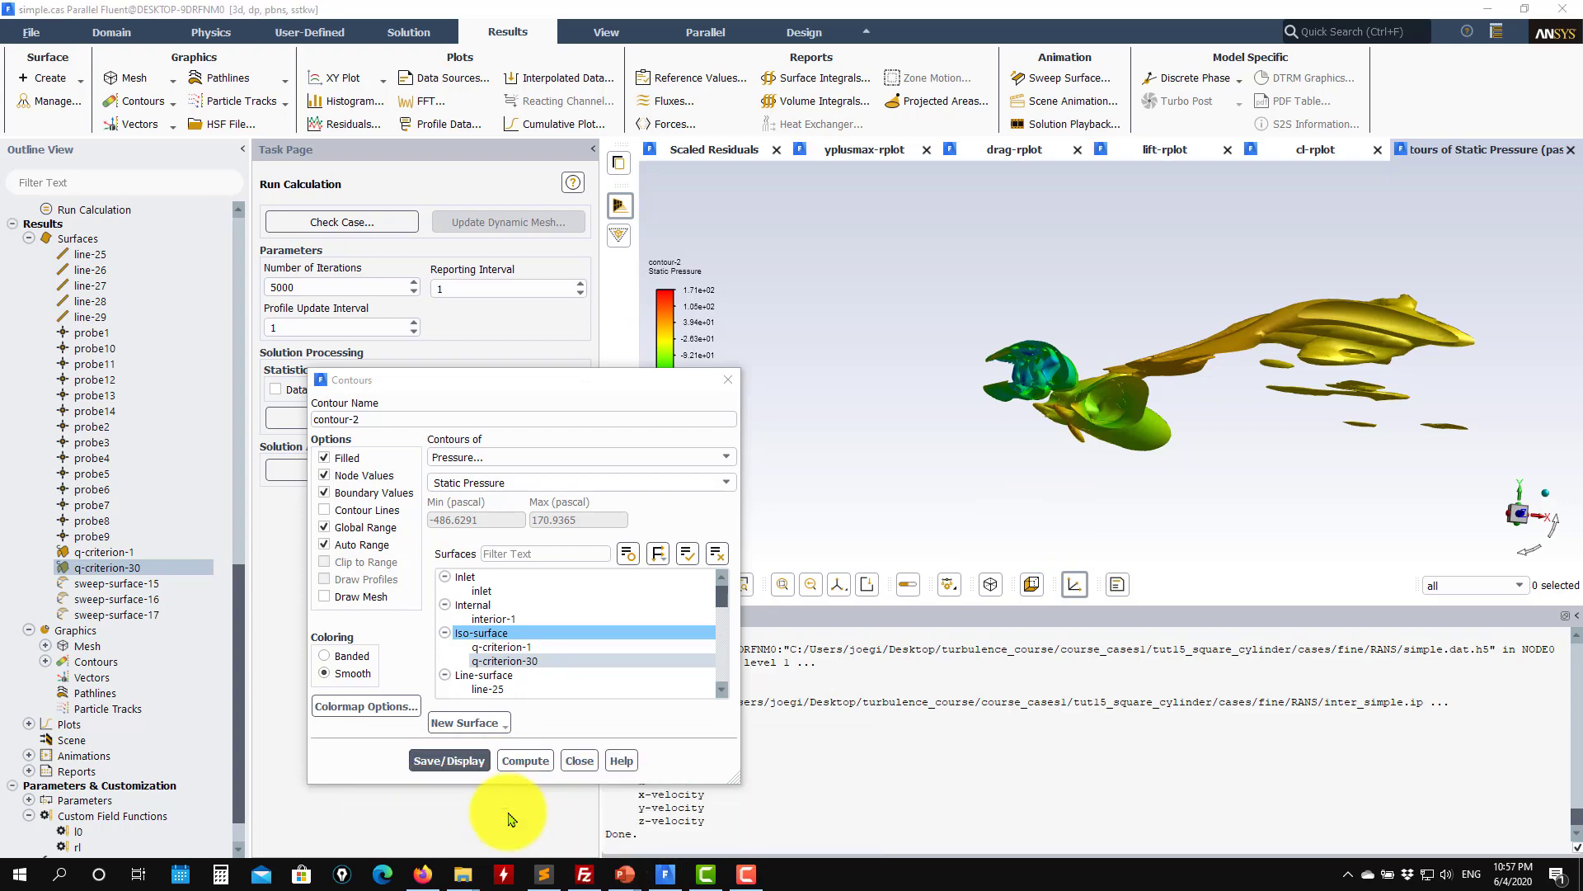
left_click(1400, 848)
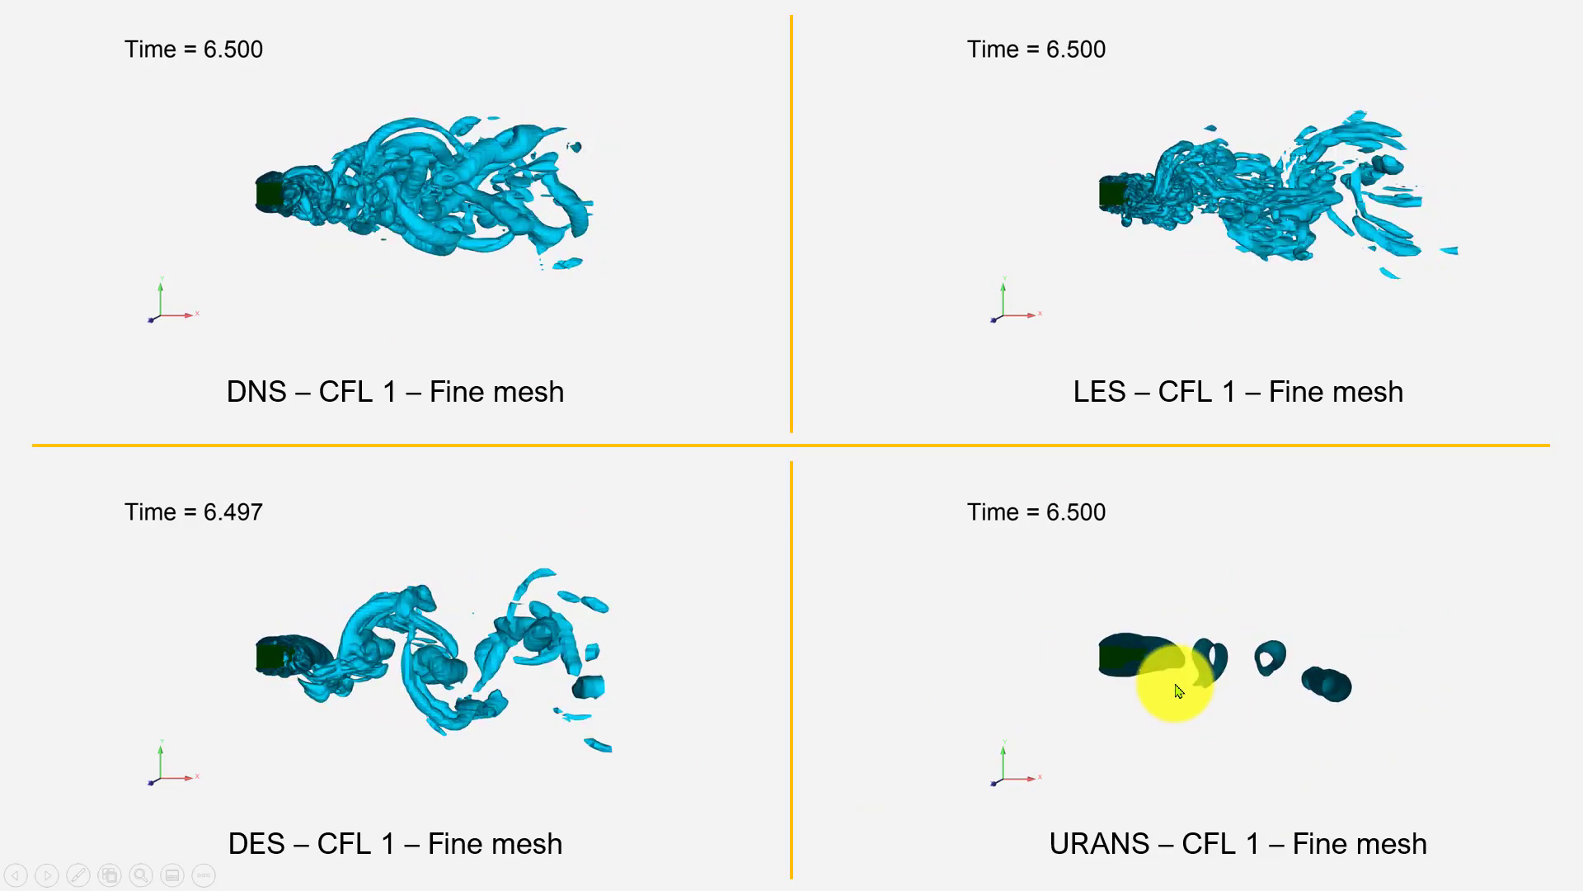
key("Escape")
left_click(1489, 14)
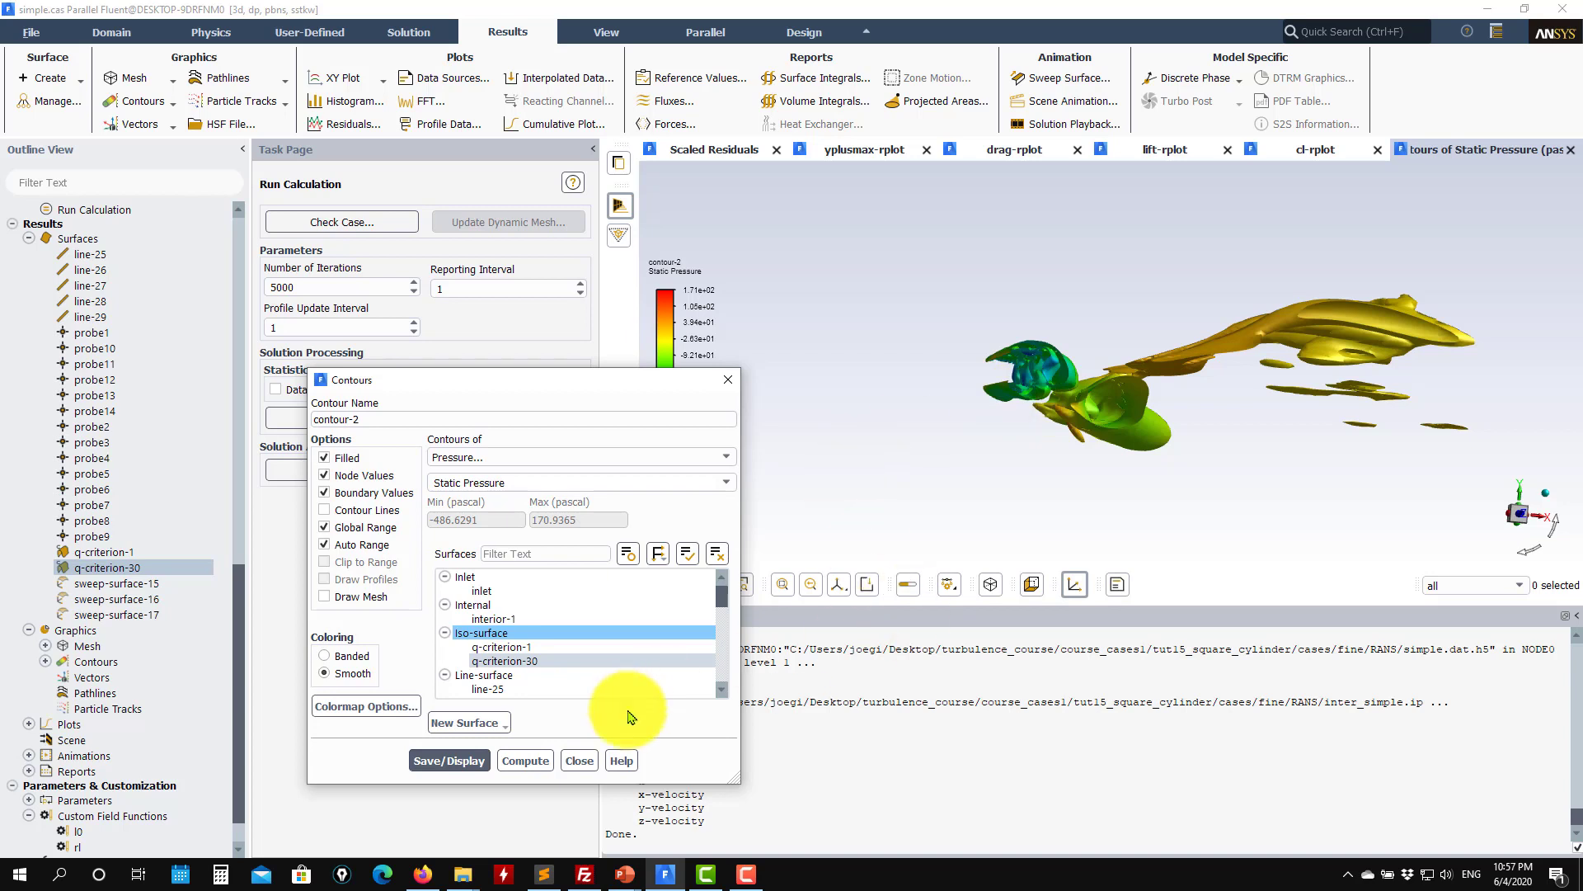
Close the contour settings, switch the pressure-velocity coupling scheme to Coupled and run the calculation with 5000 iterations.
left_click(585, 762)
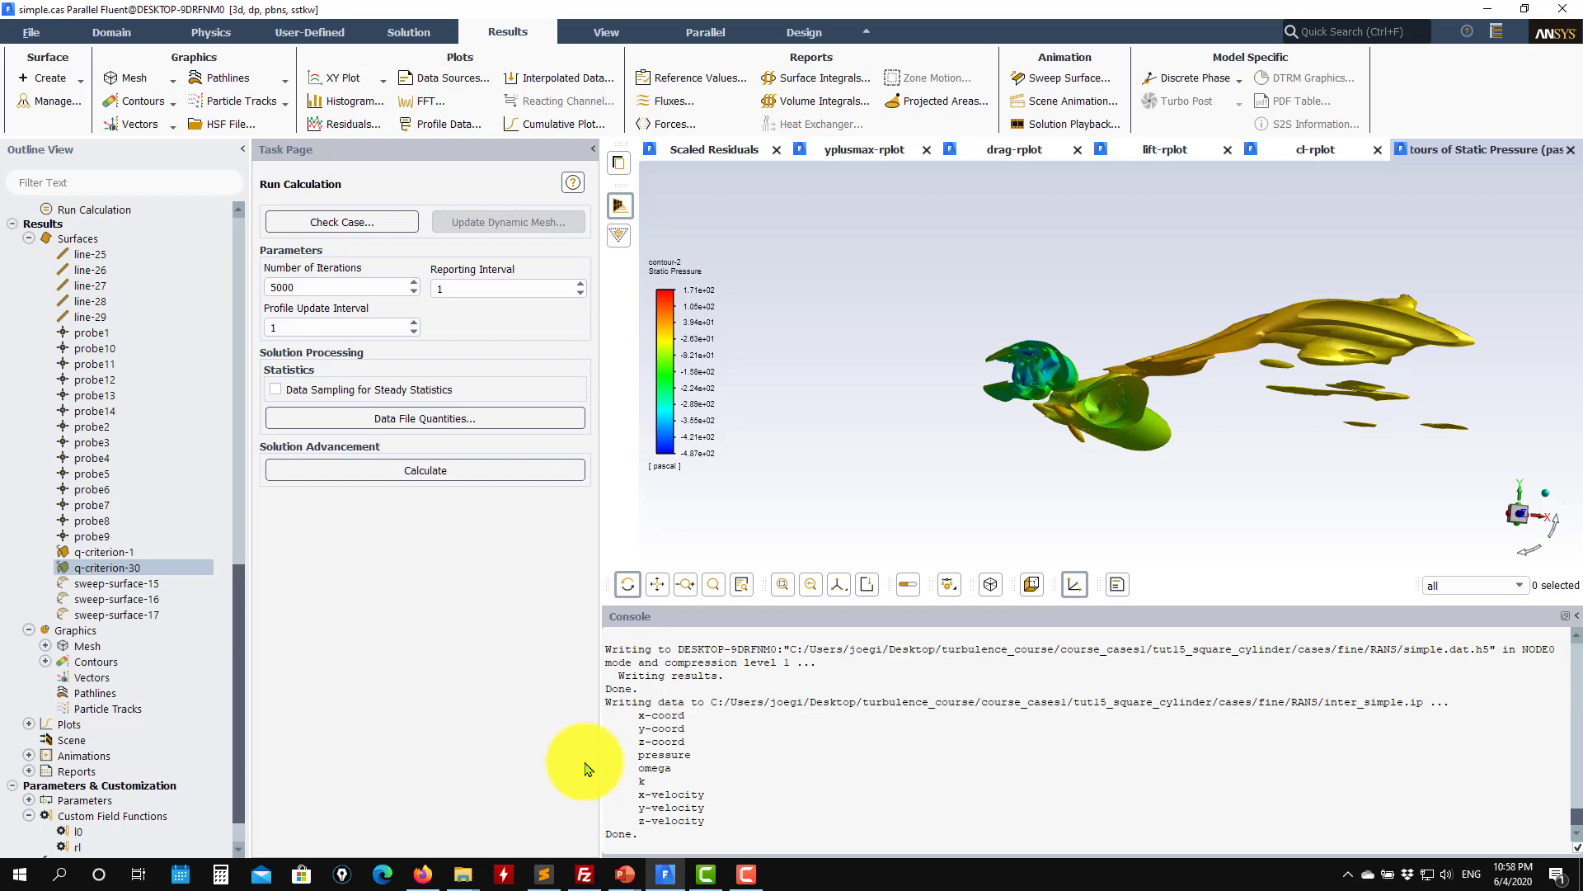
scroll(42, 515, "up", 6)
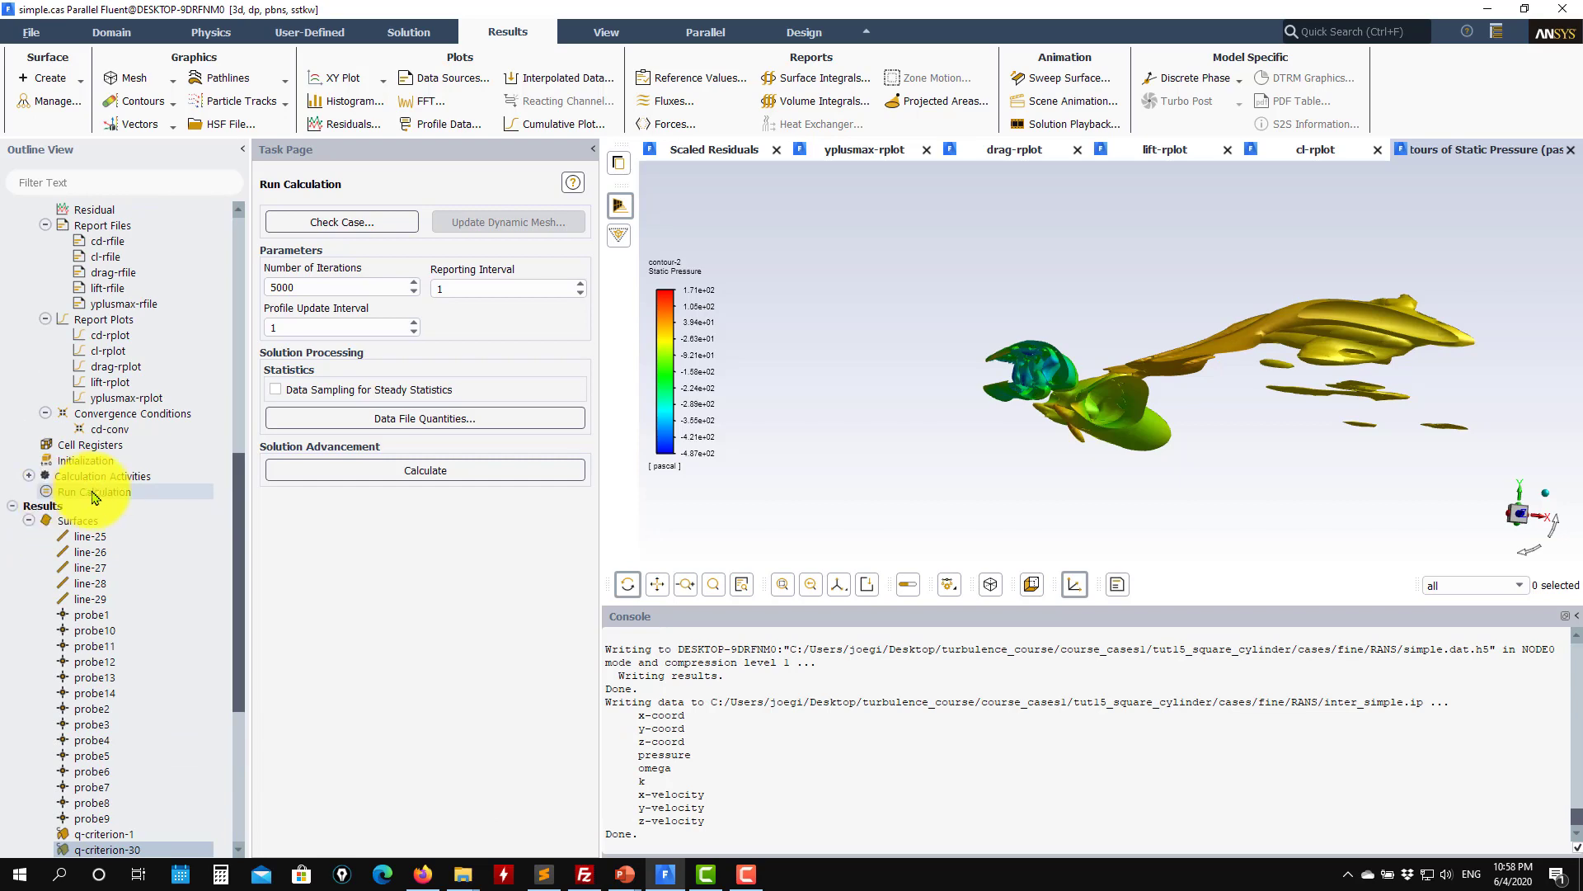
scroll(121, 404, "up", 3)
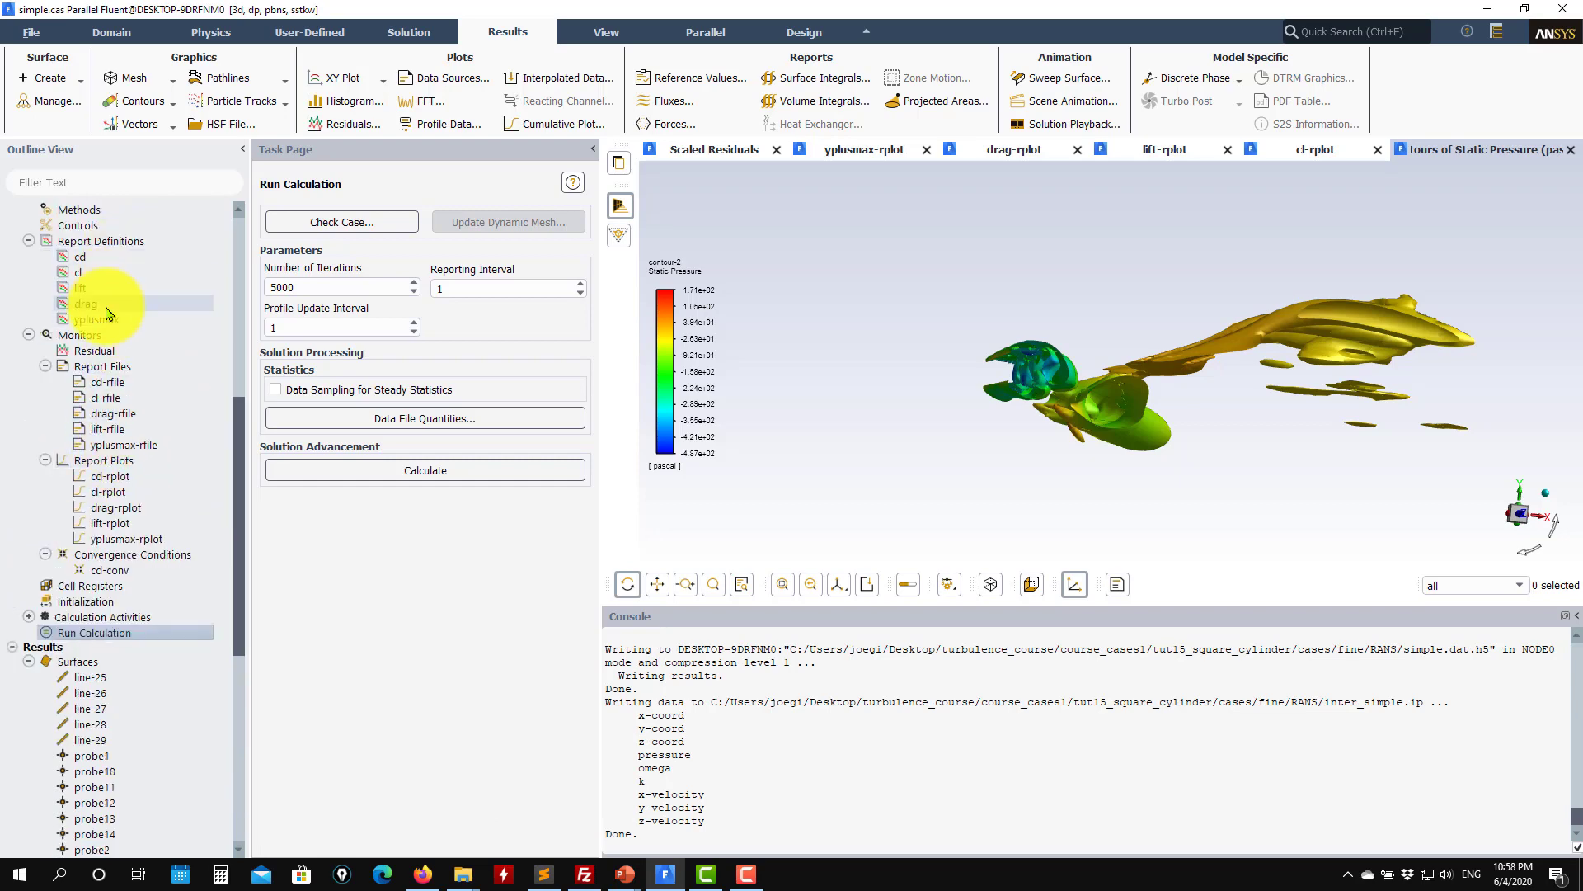
scroll(121, 404, "up", 4)
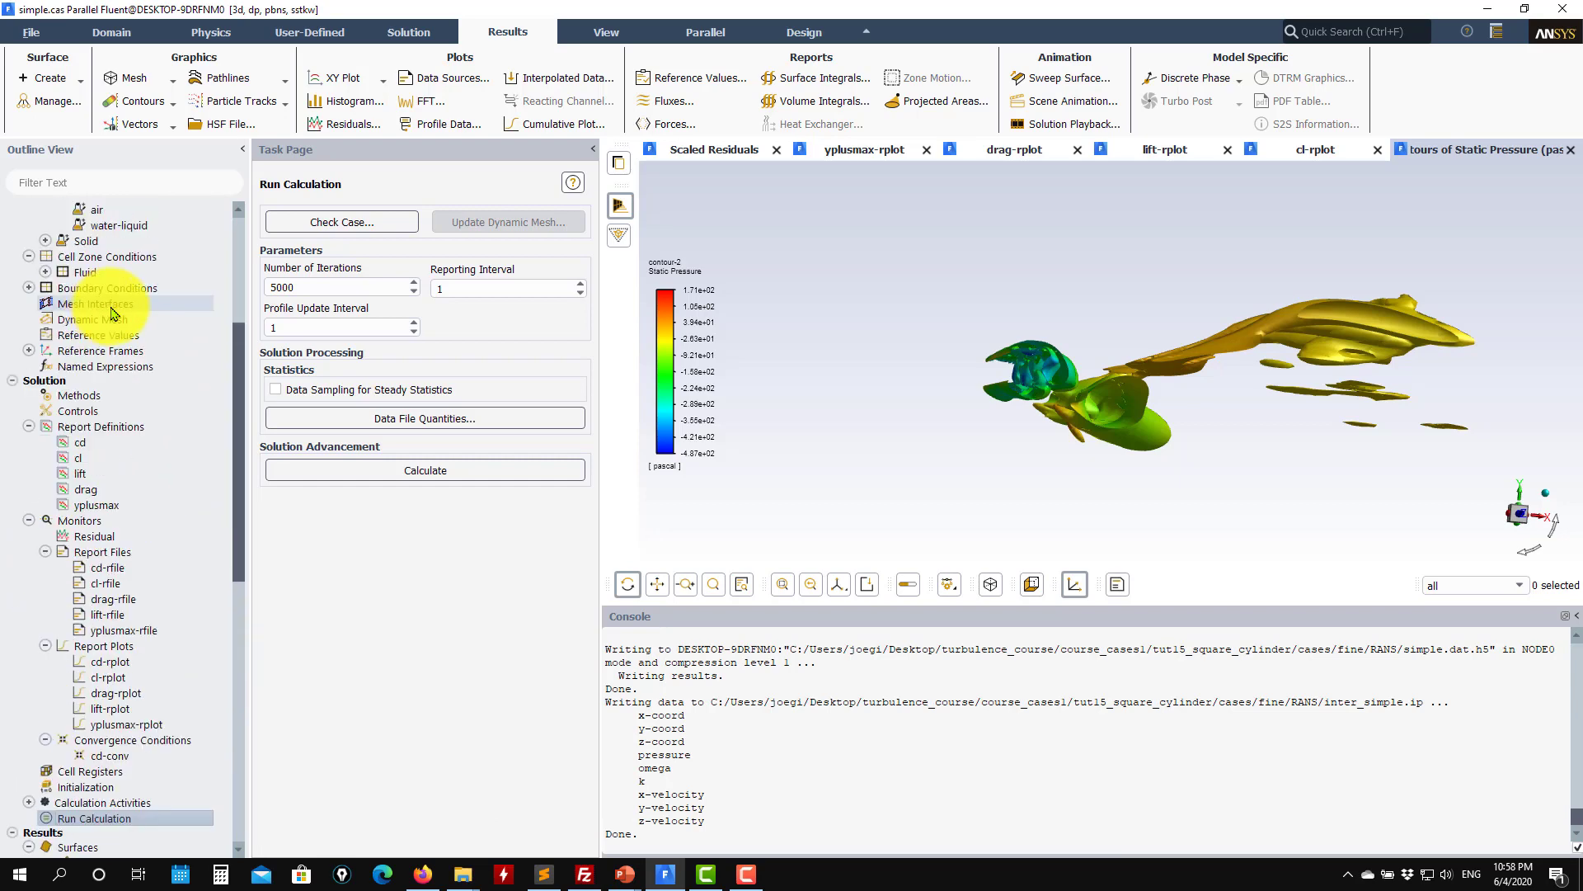
left_click(86, 396)
left_click(566, 244)
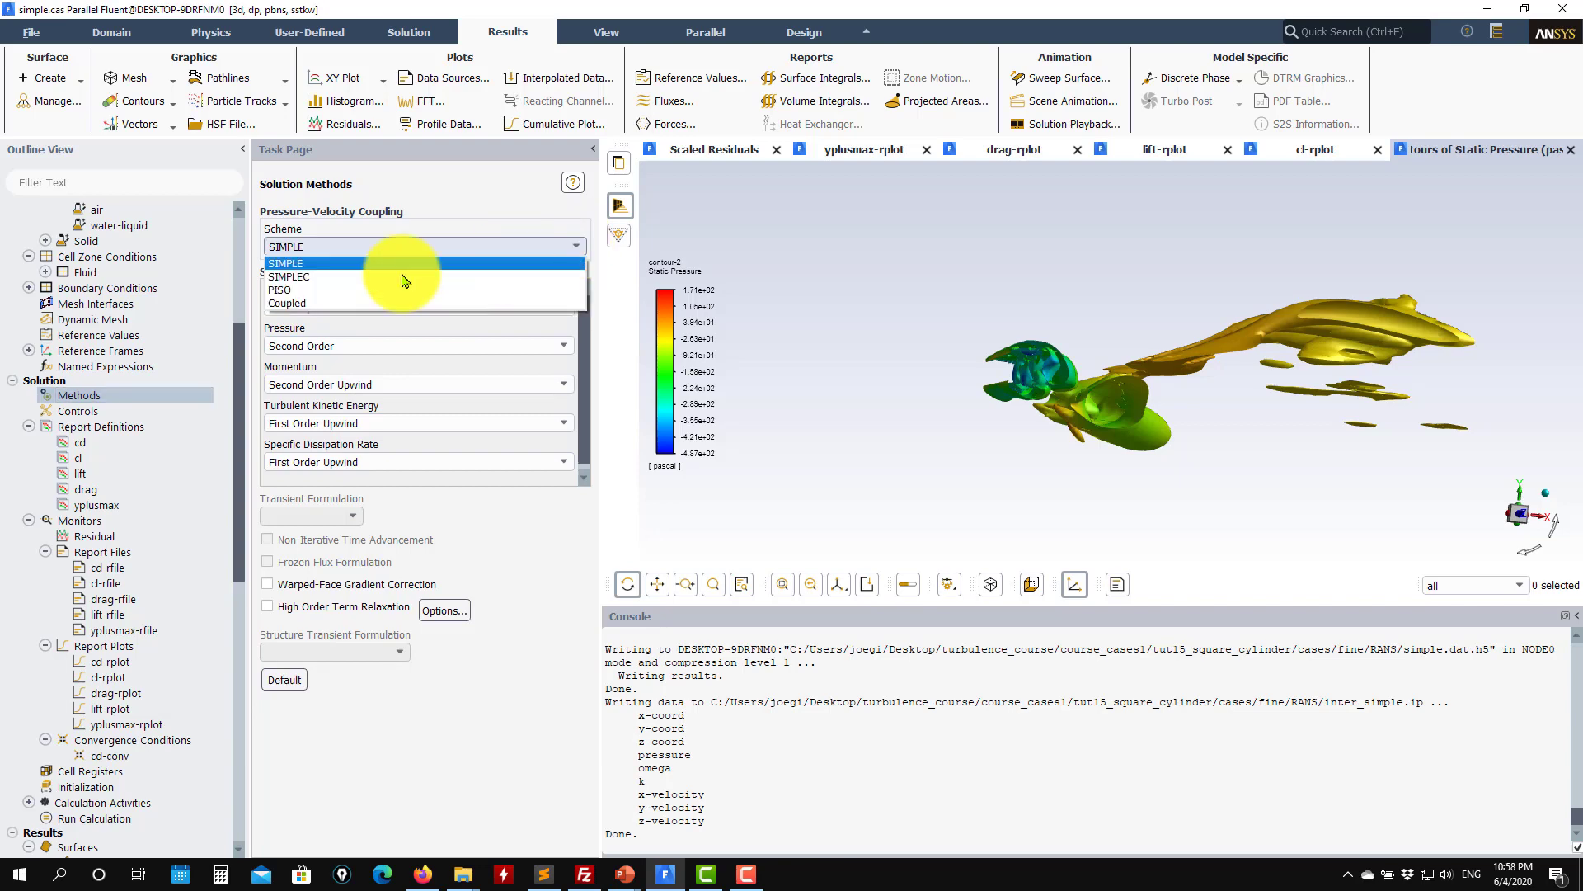
left_click(346, 303)
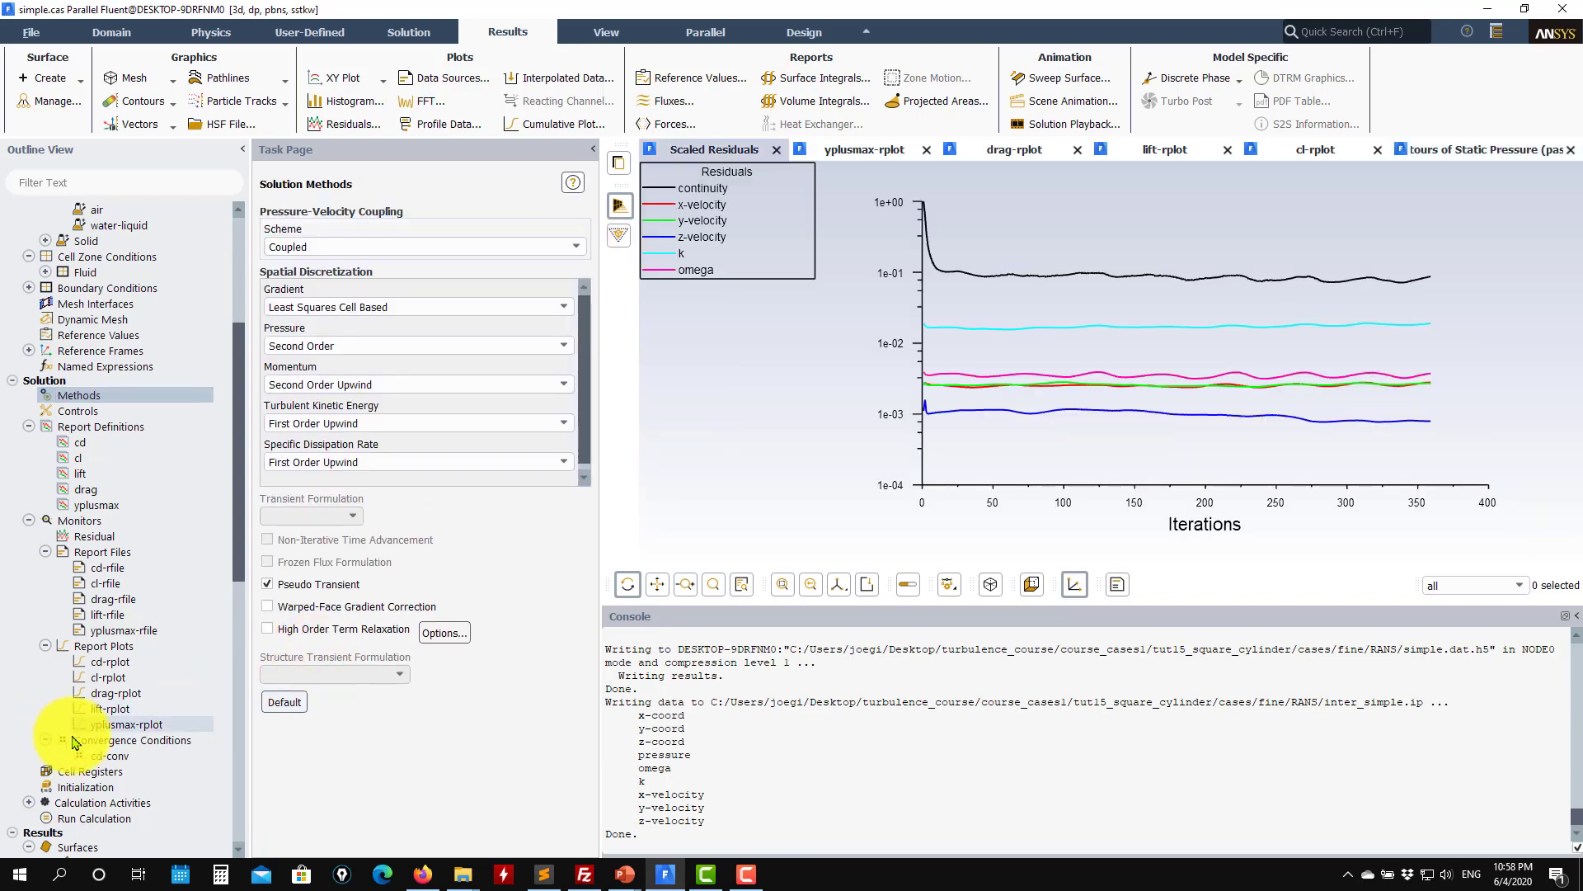
left_click(83, 817)
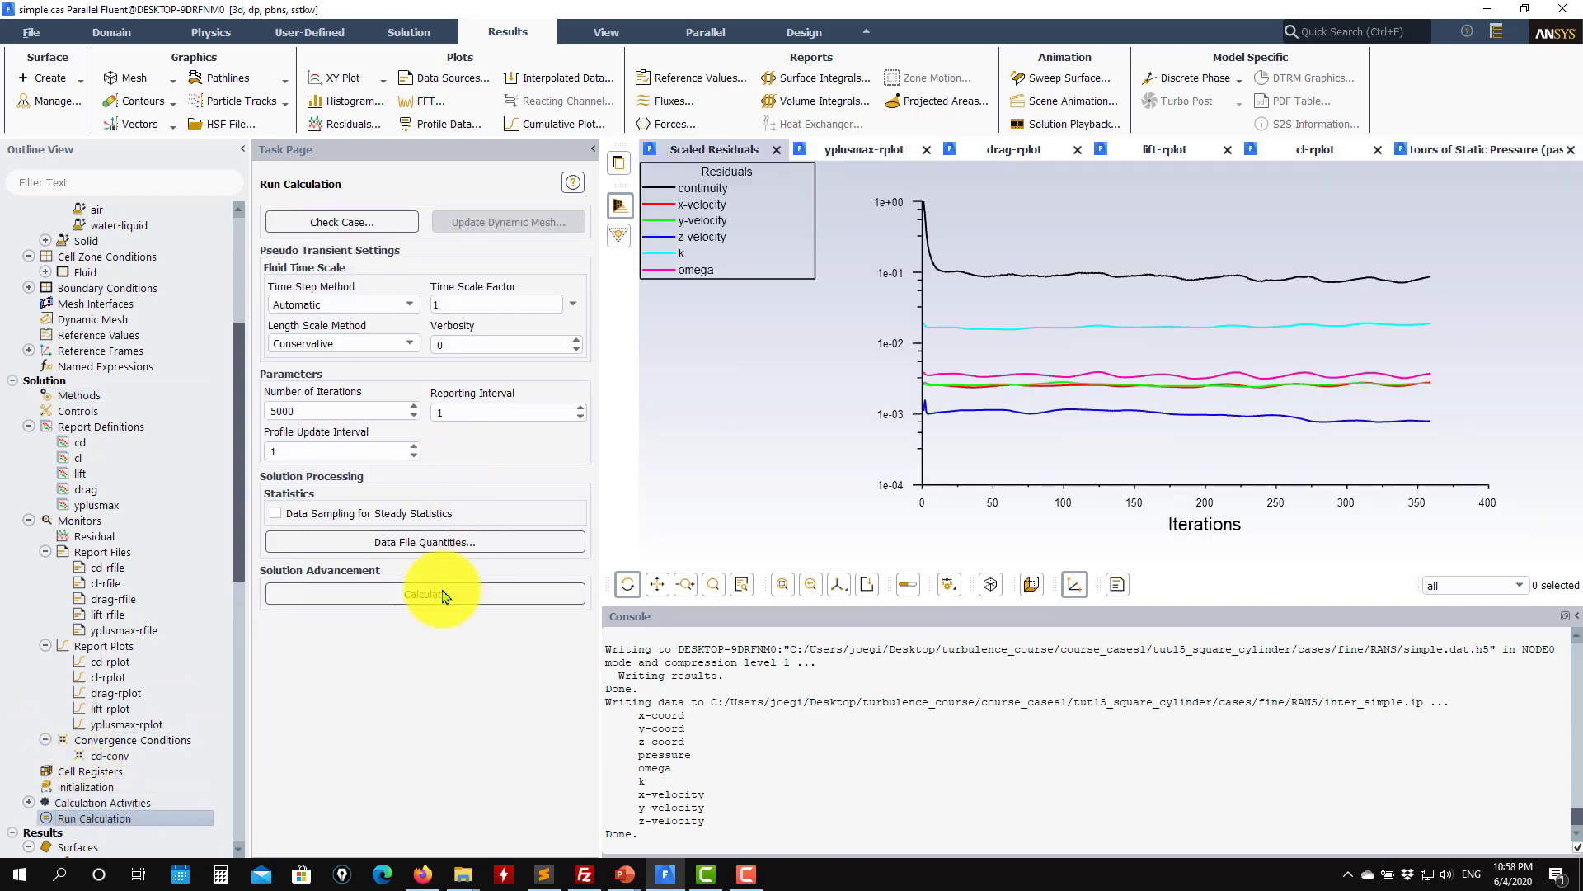
left_click(455, 606)
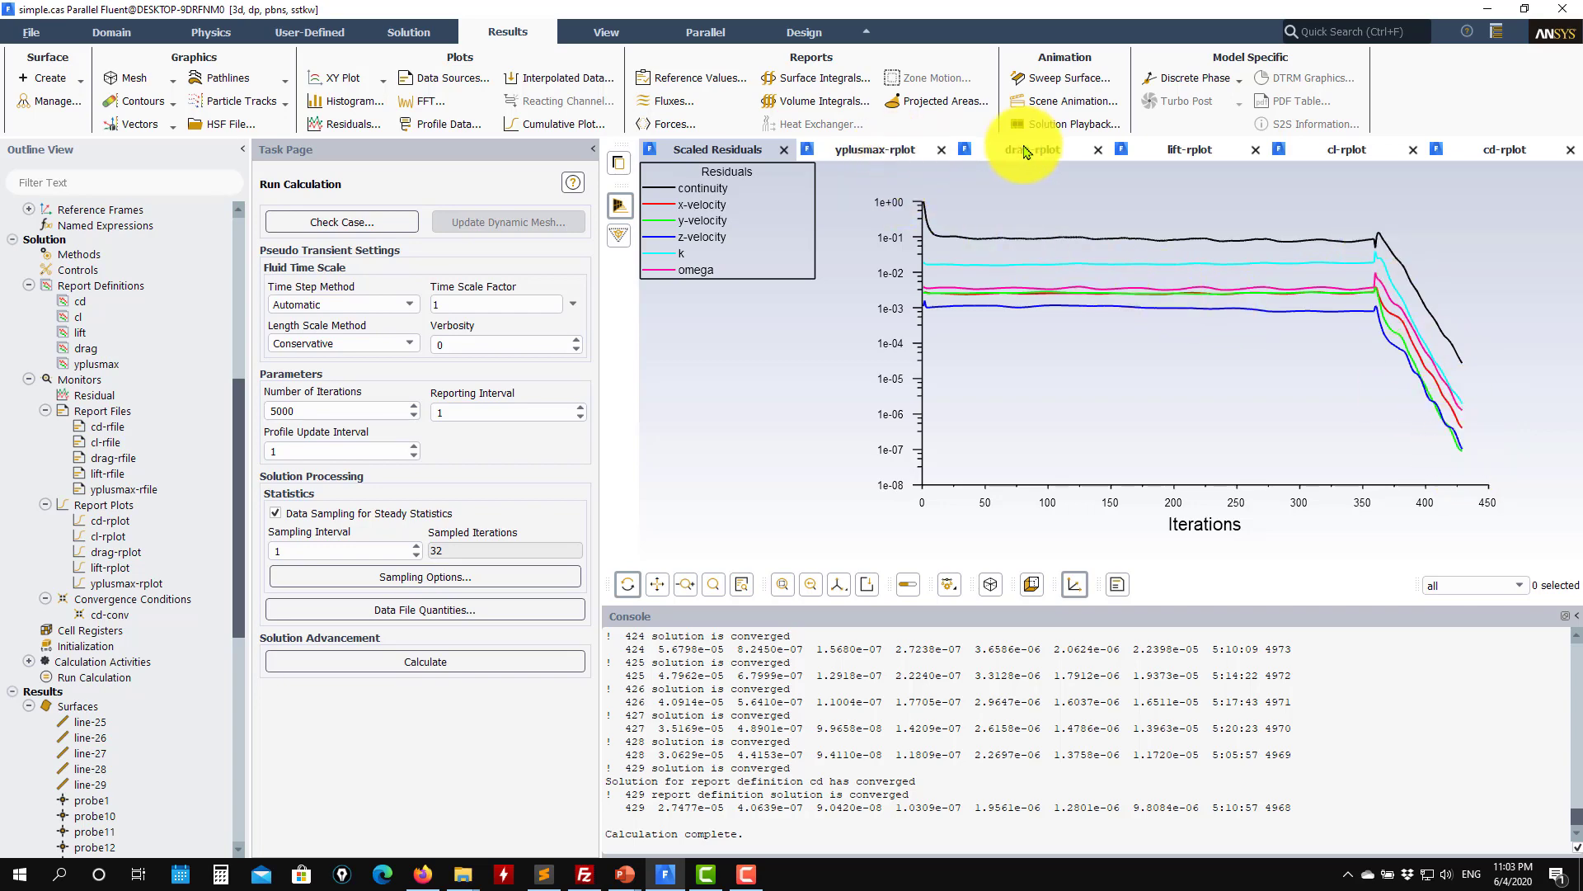
Review the lift, lift coefficient and drag coefficient histories after the coupled run.
left_click(1315, 156)
left_click(1192, 150)
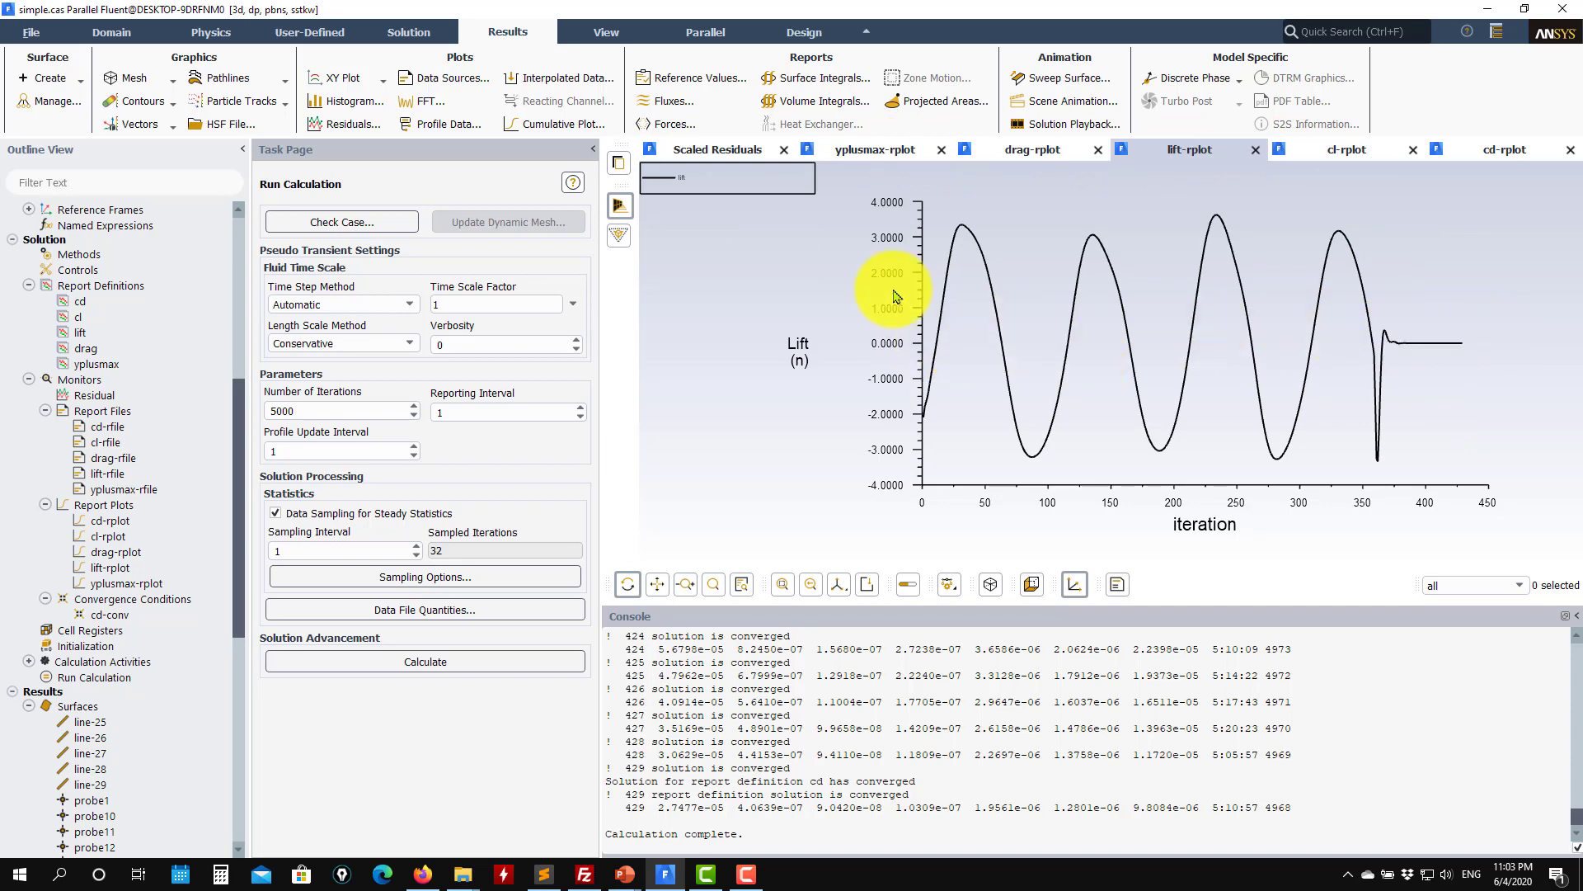
left_click(1316, 149)
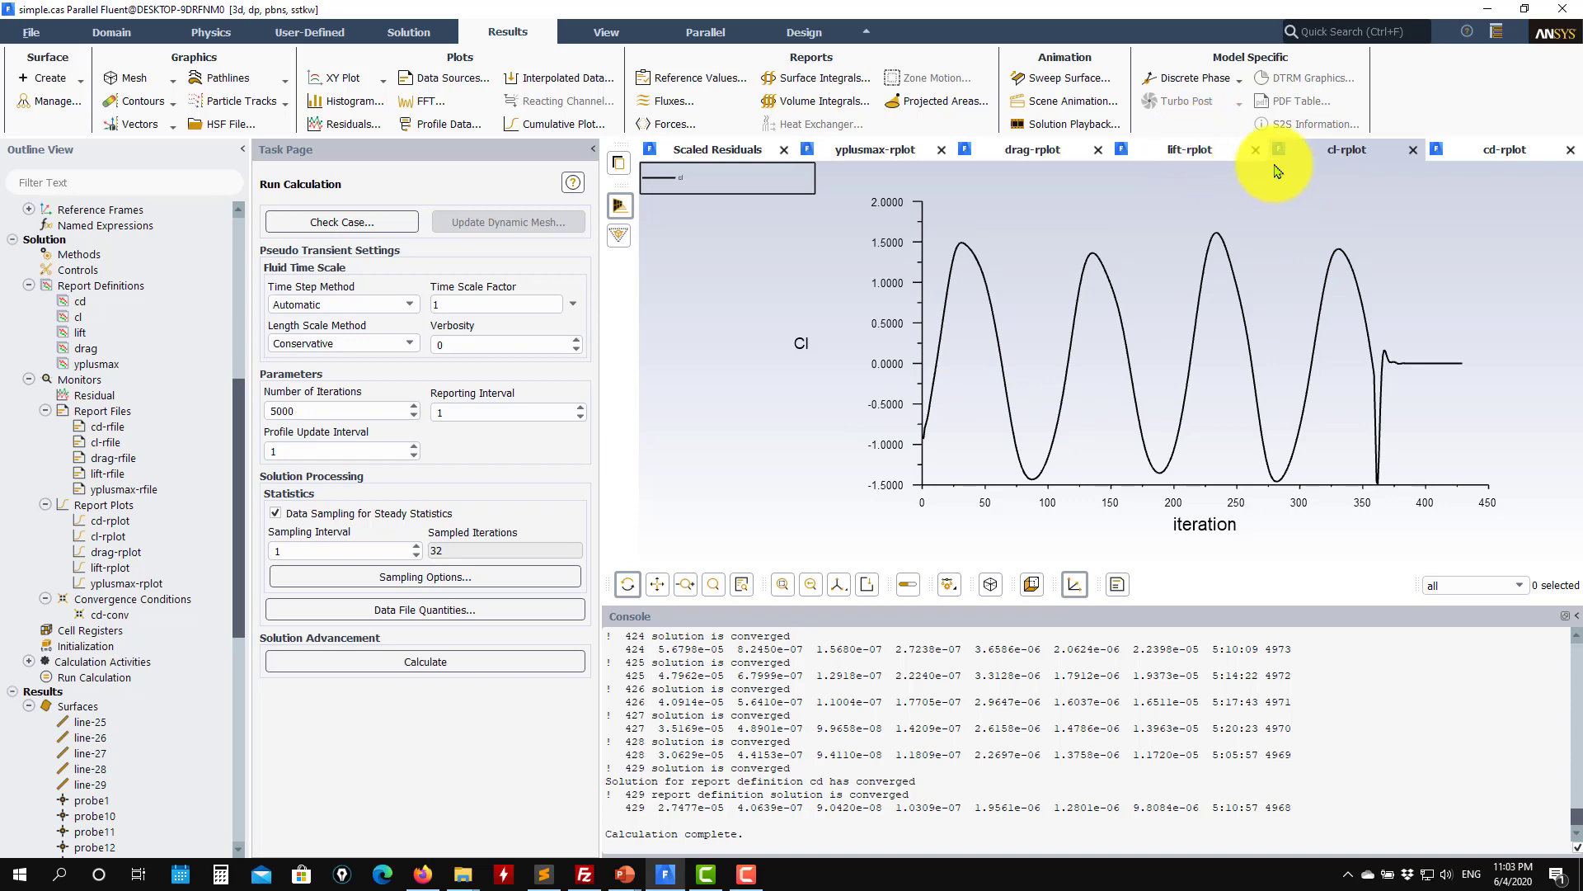
left_click(1489, 149)
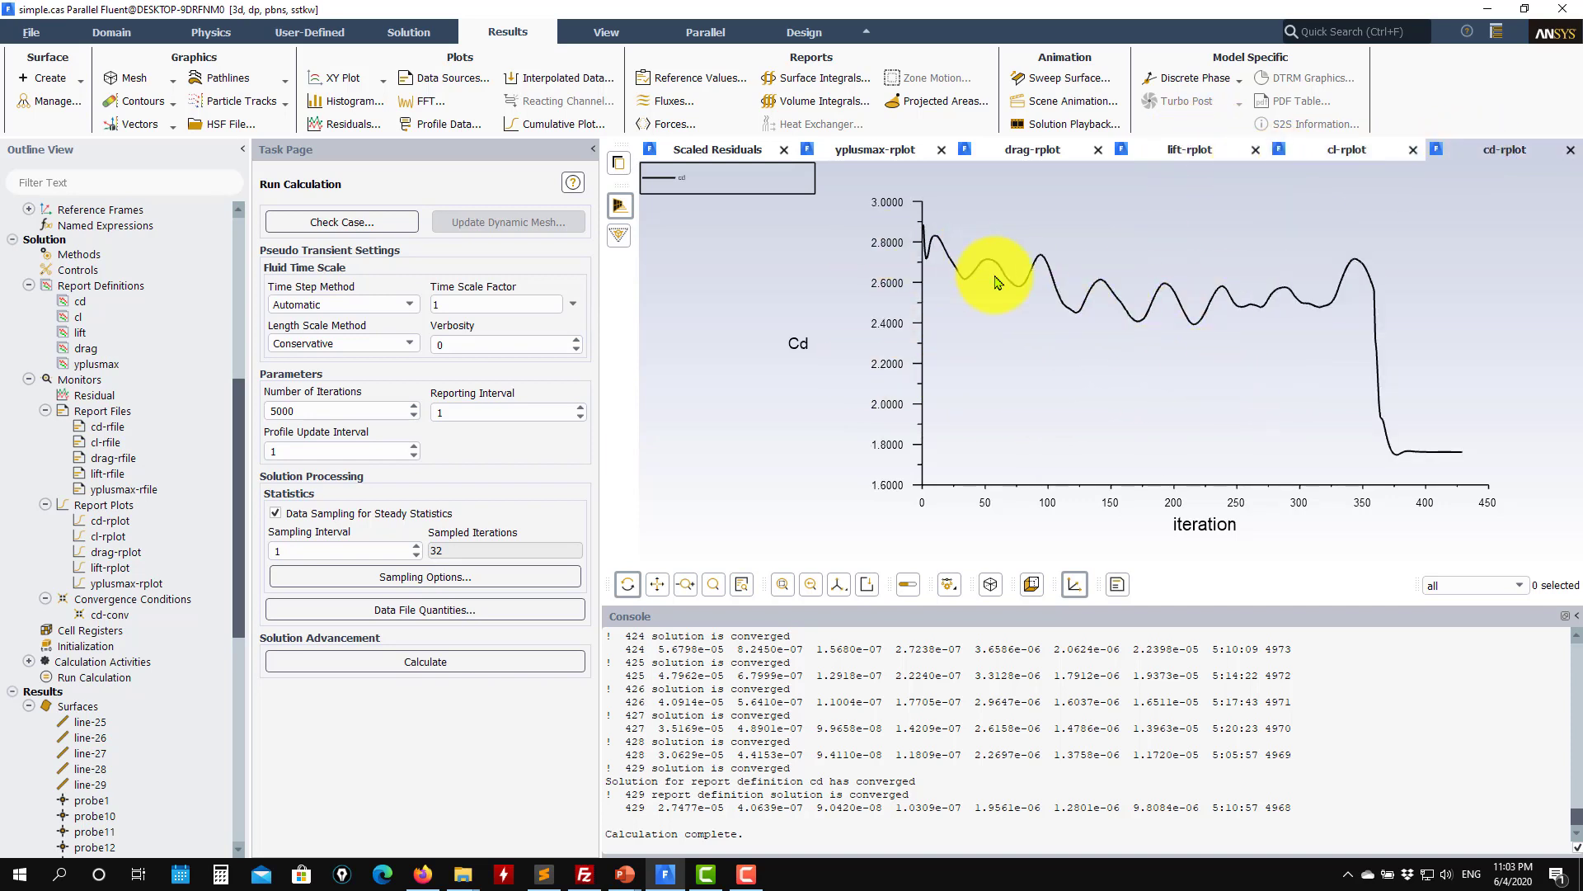
Redisplay contour-1 with Static Pressure for the new solution and inspect the field around the square cylinder.
scroll(99, 635, "down", 9)
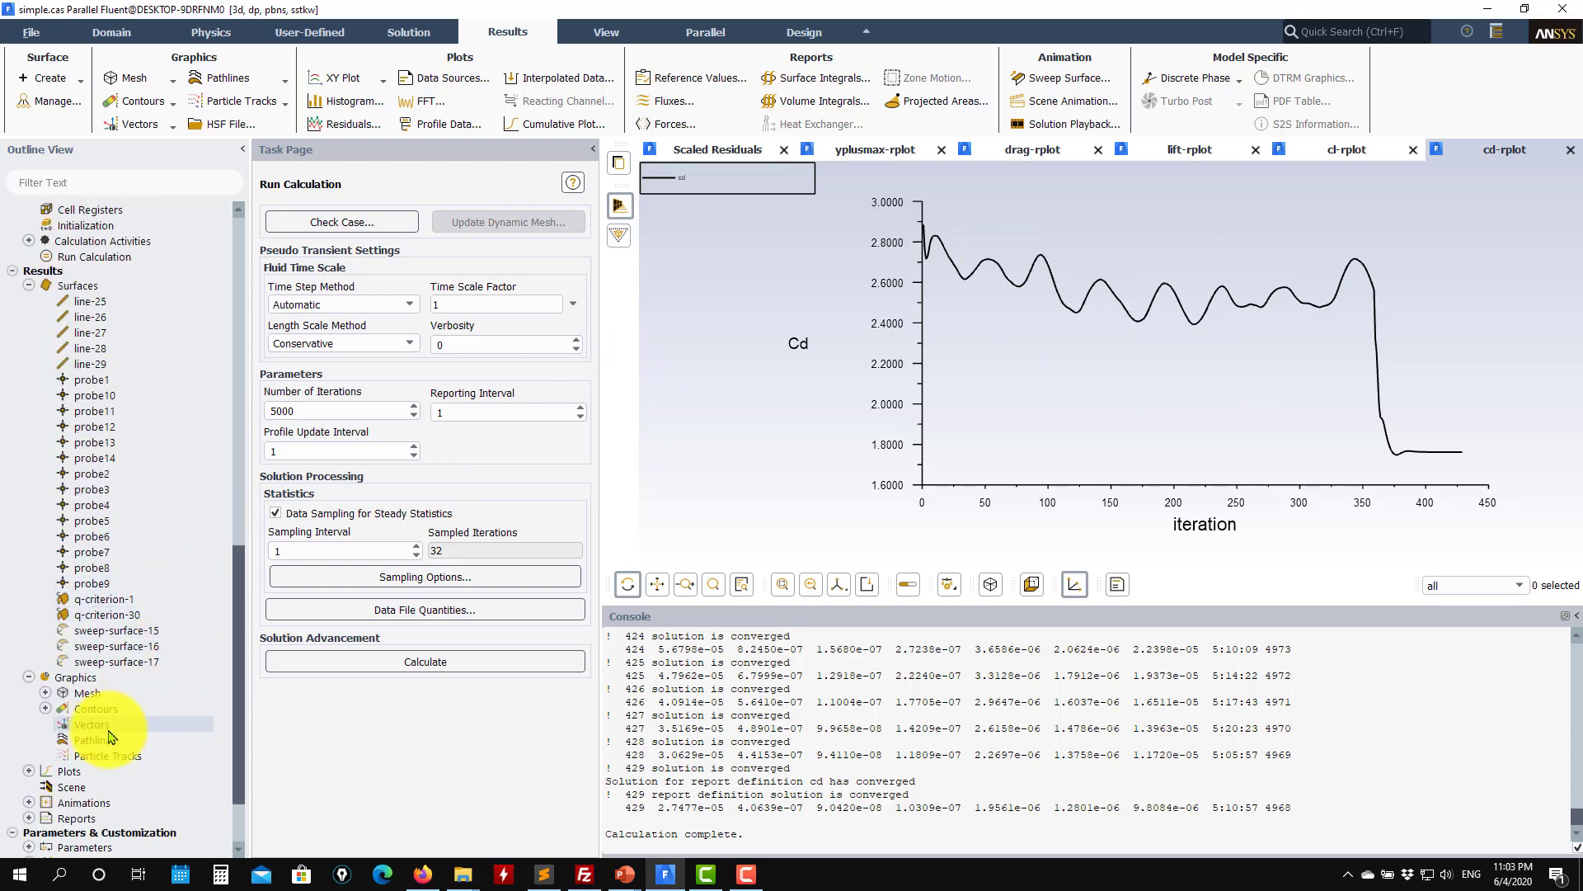
left_click(45, 708)
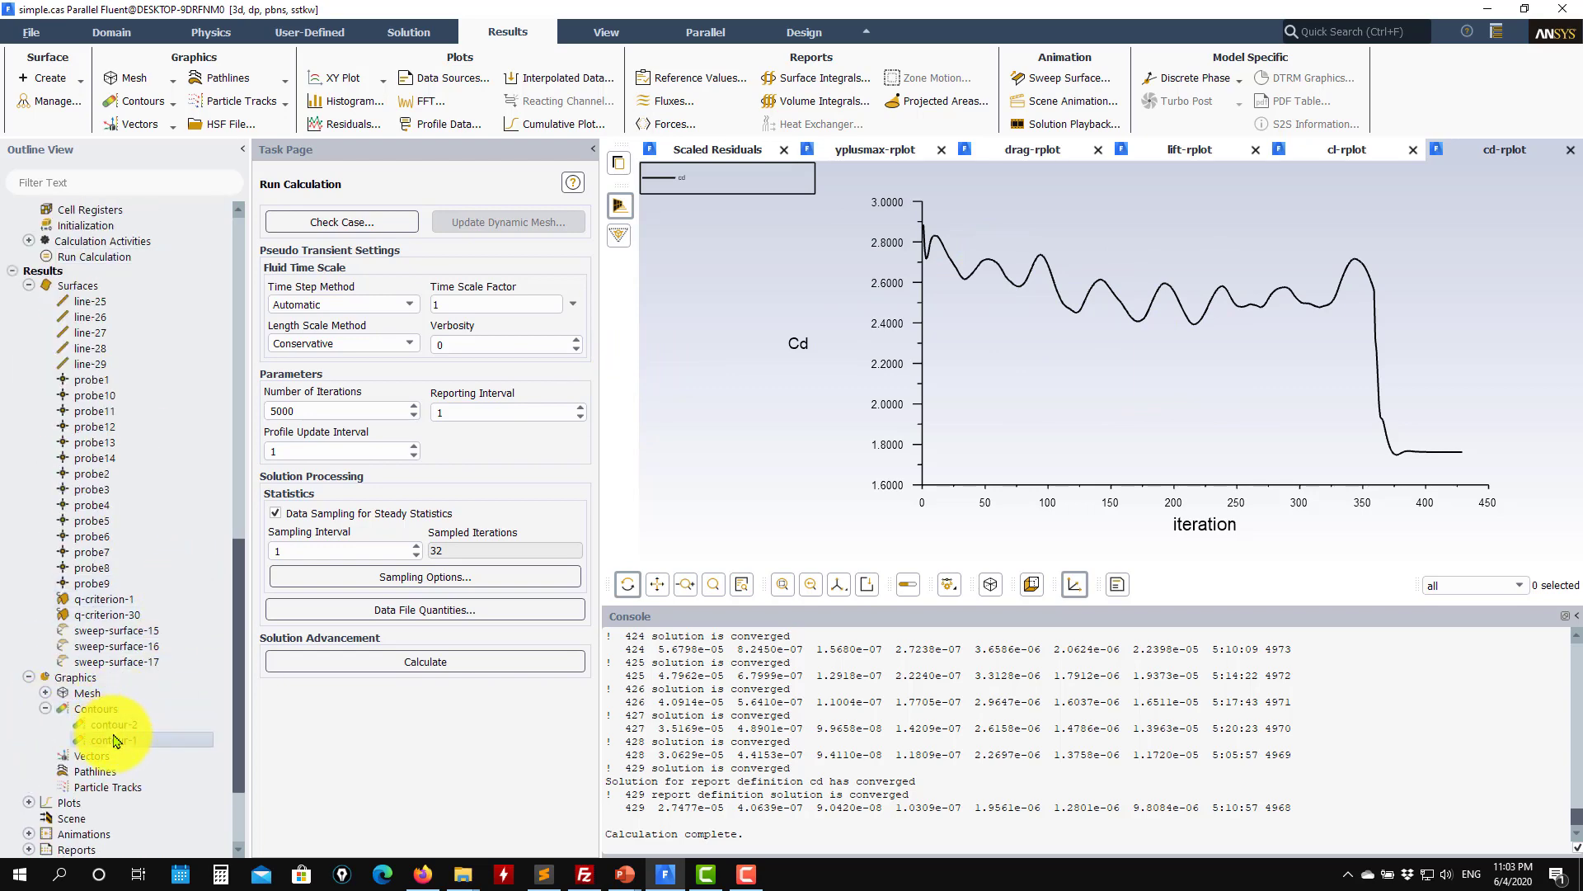
double_click(114, 740)
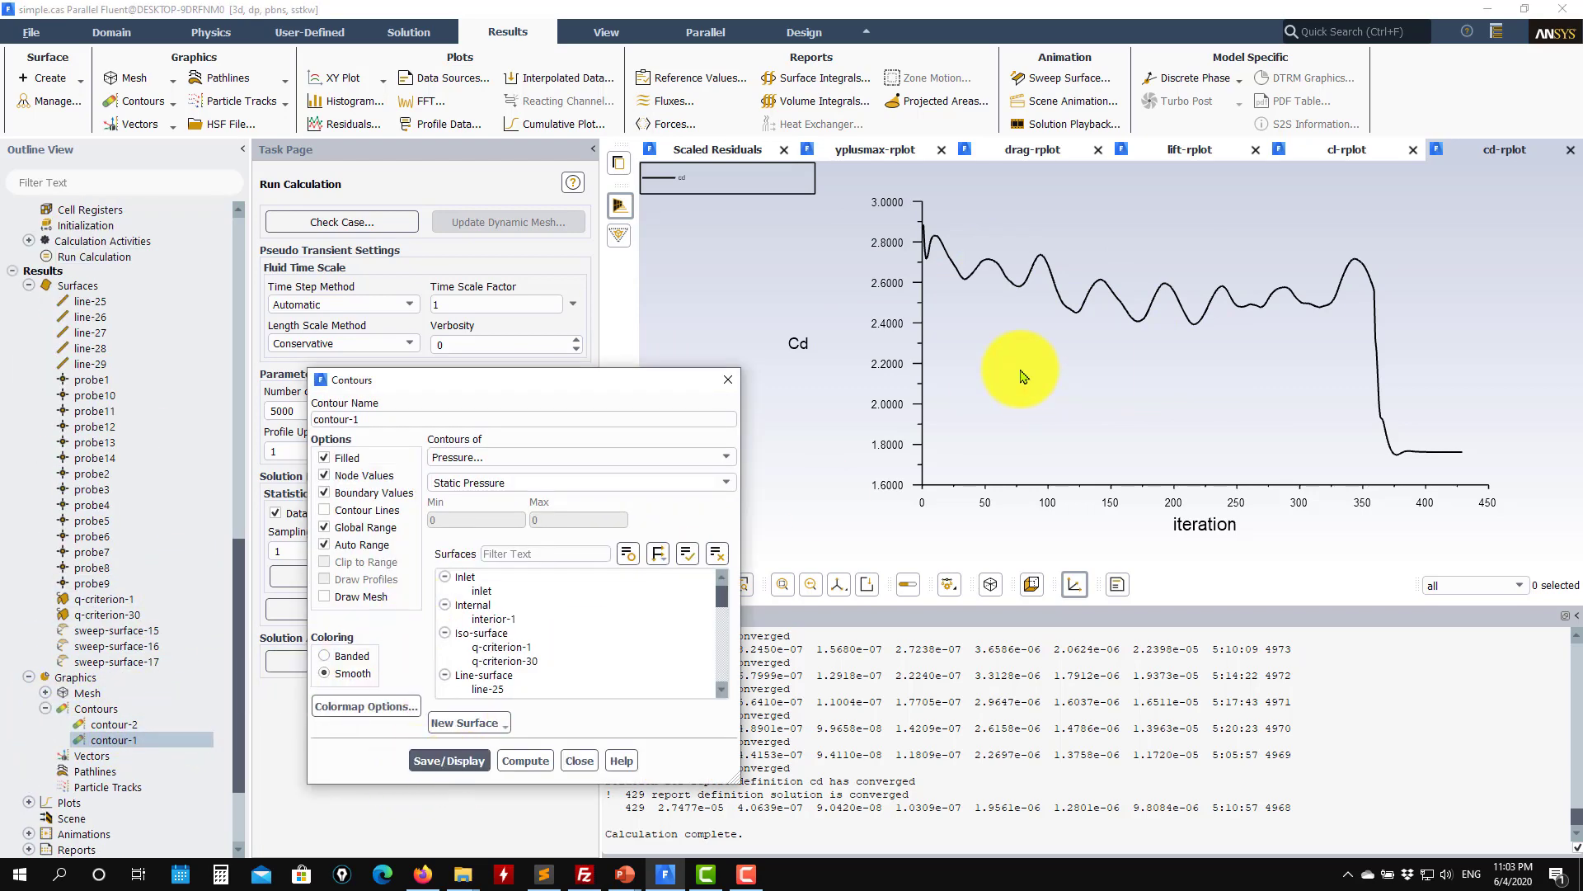
left_click(450, 760)
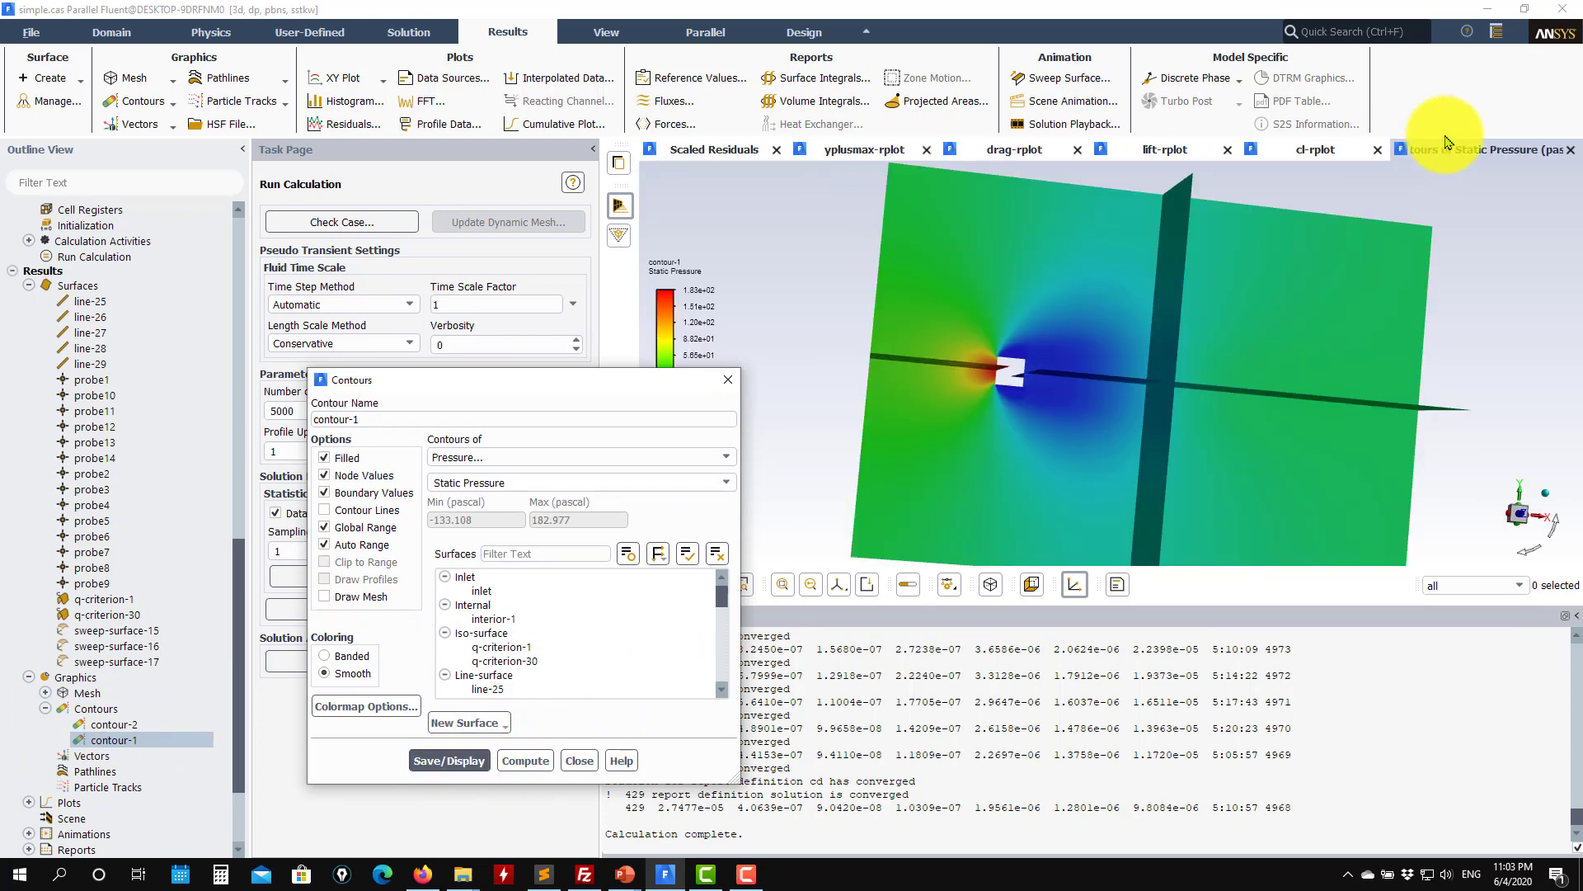
left_click_drag(1065, 372, 1005, 375)
Display contour-1 with the custom field function l0 on the sweep surfaces.
left_click(724, 458)
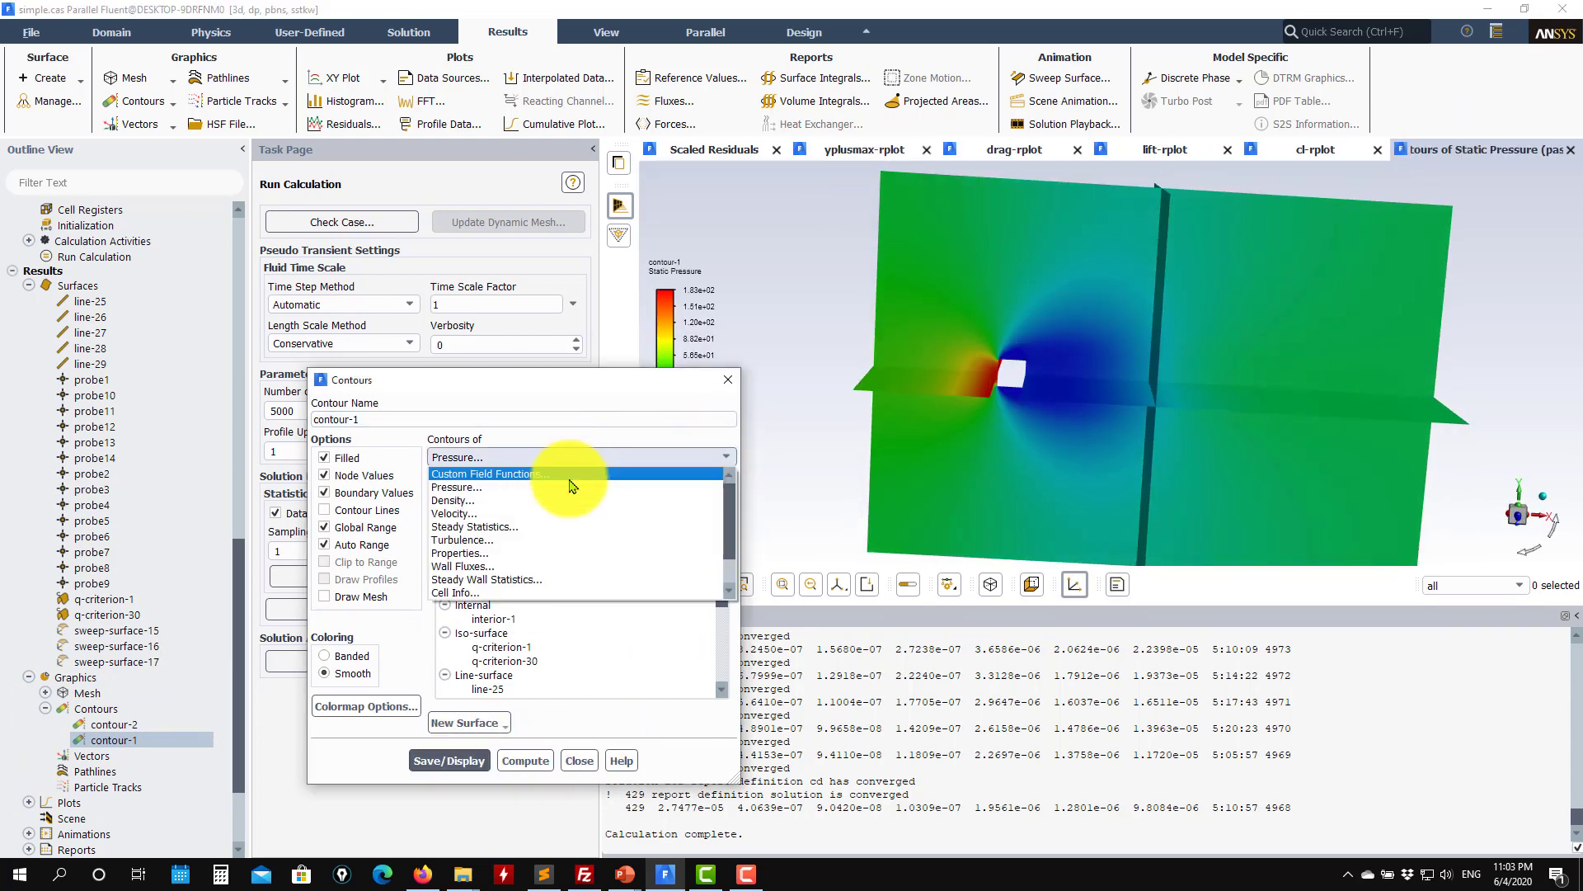
left_click(570, 477)
left_click(449, 760)
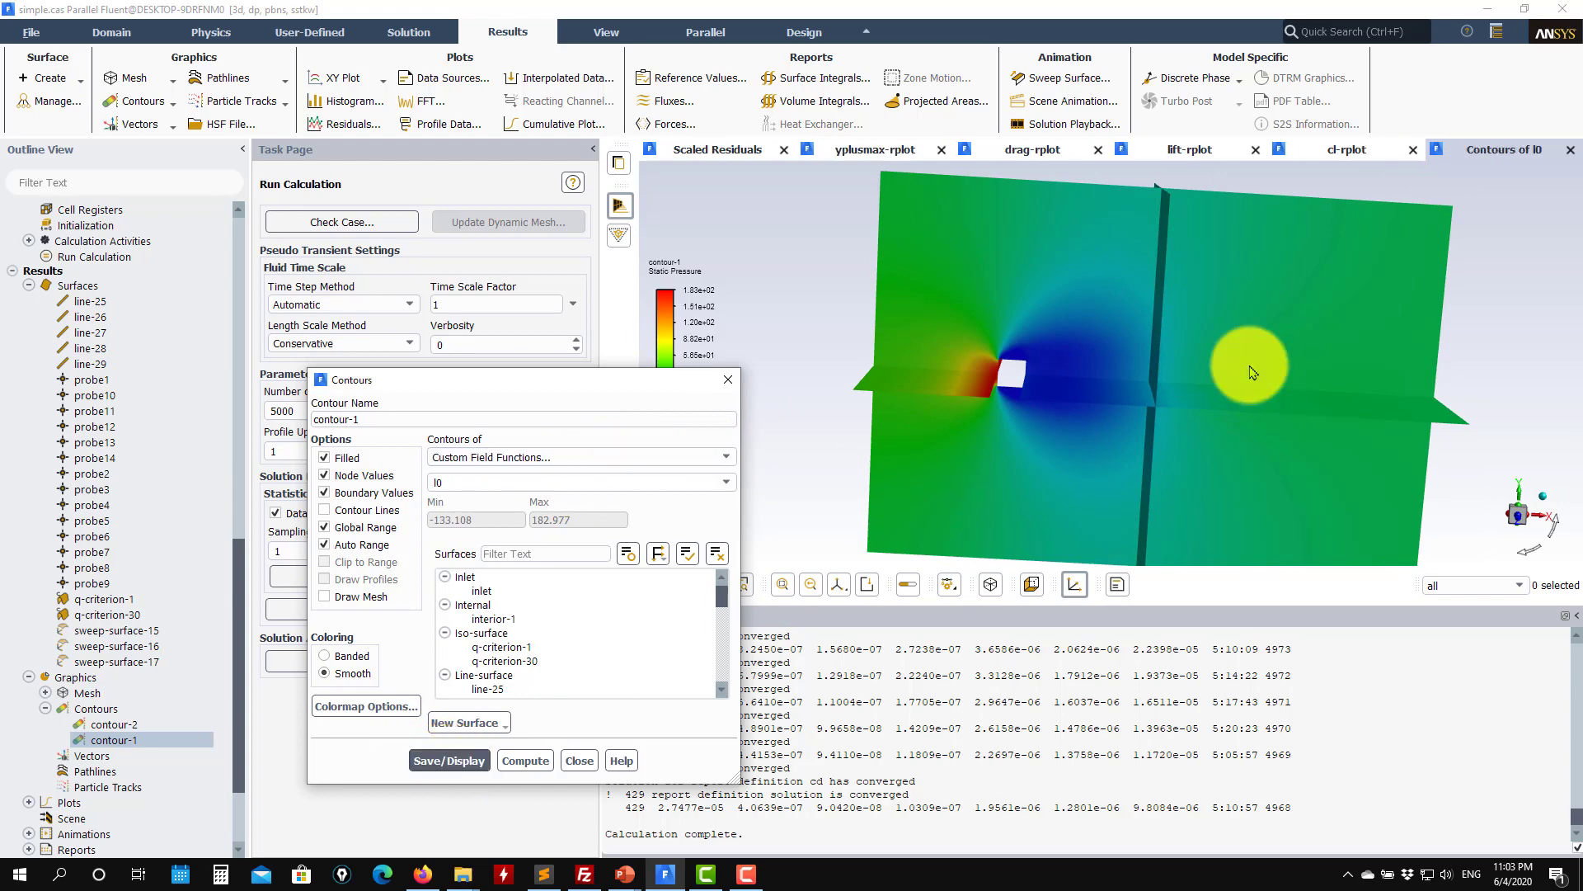
Display contour-1 with the custom field function rl on the sweep surfaces.
left_click(726, 481)
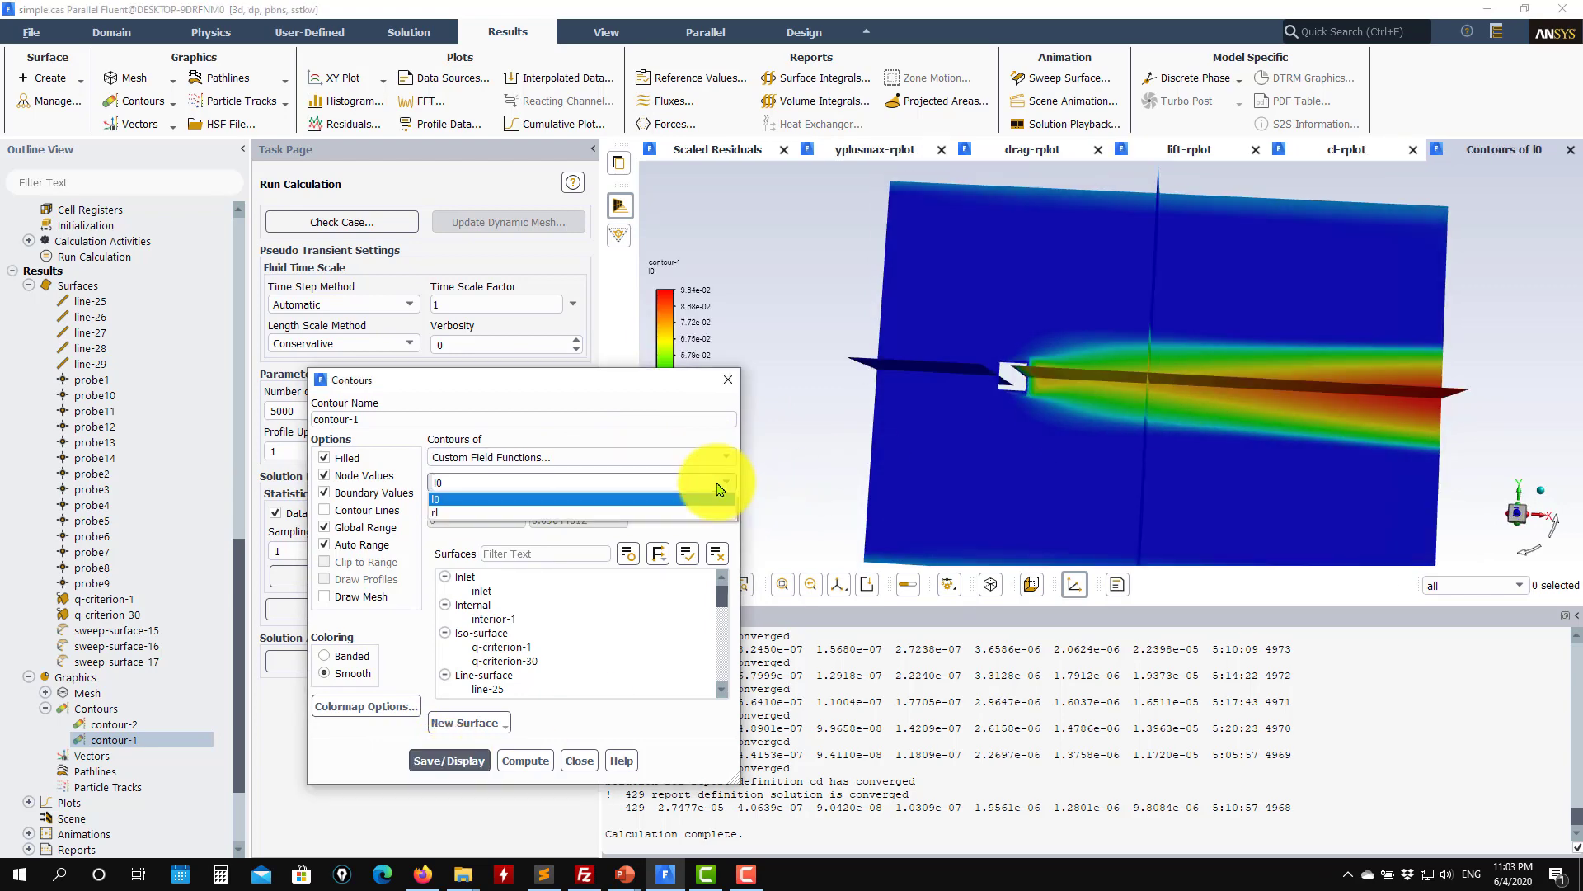
left_click(548, 512)
left_click(449, 760)
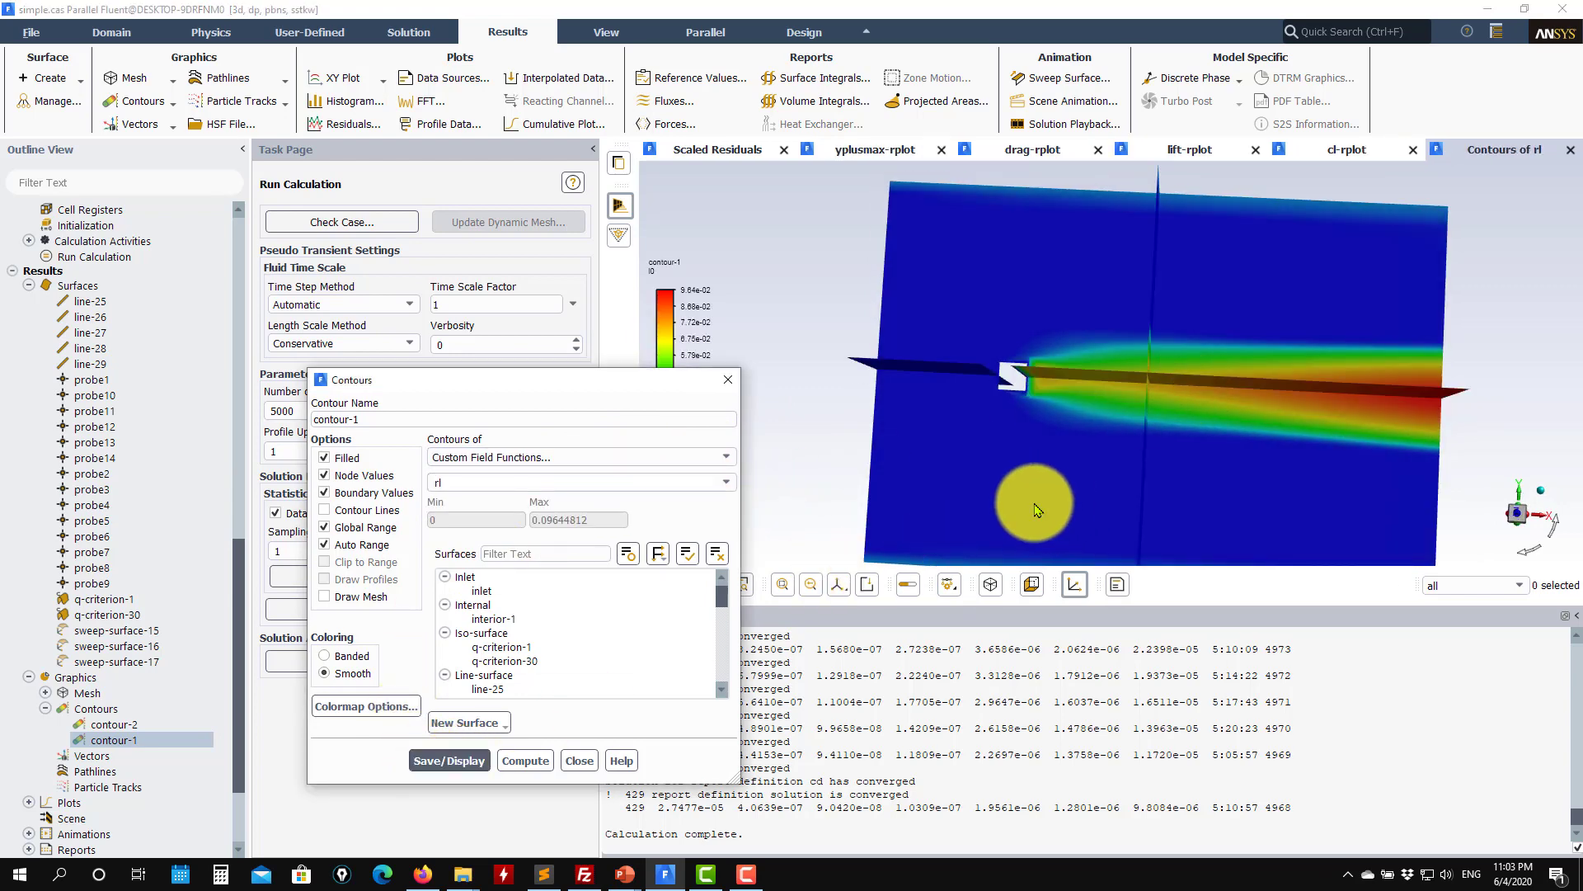
Disable the automatic range of contour-1, set the maximum to 5, redisplay rl and inspect the clipped region behind the cylinder.
left_click(363, 544)
left_click_drag(601, 521, 410, 512)
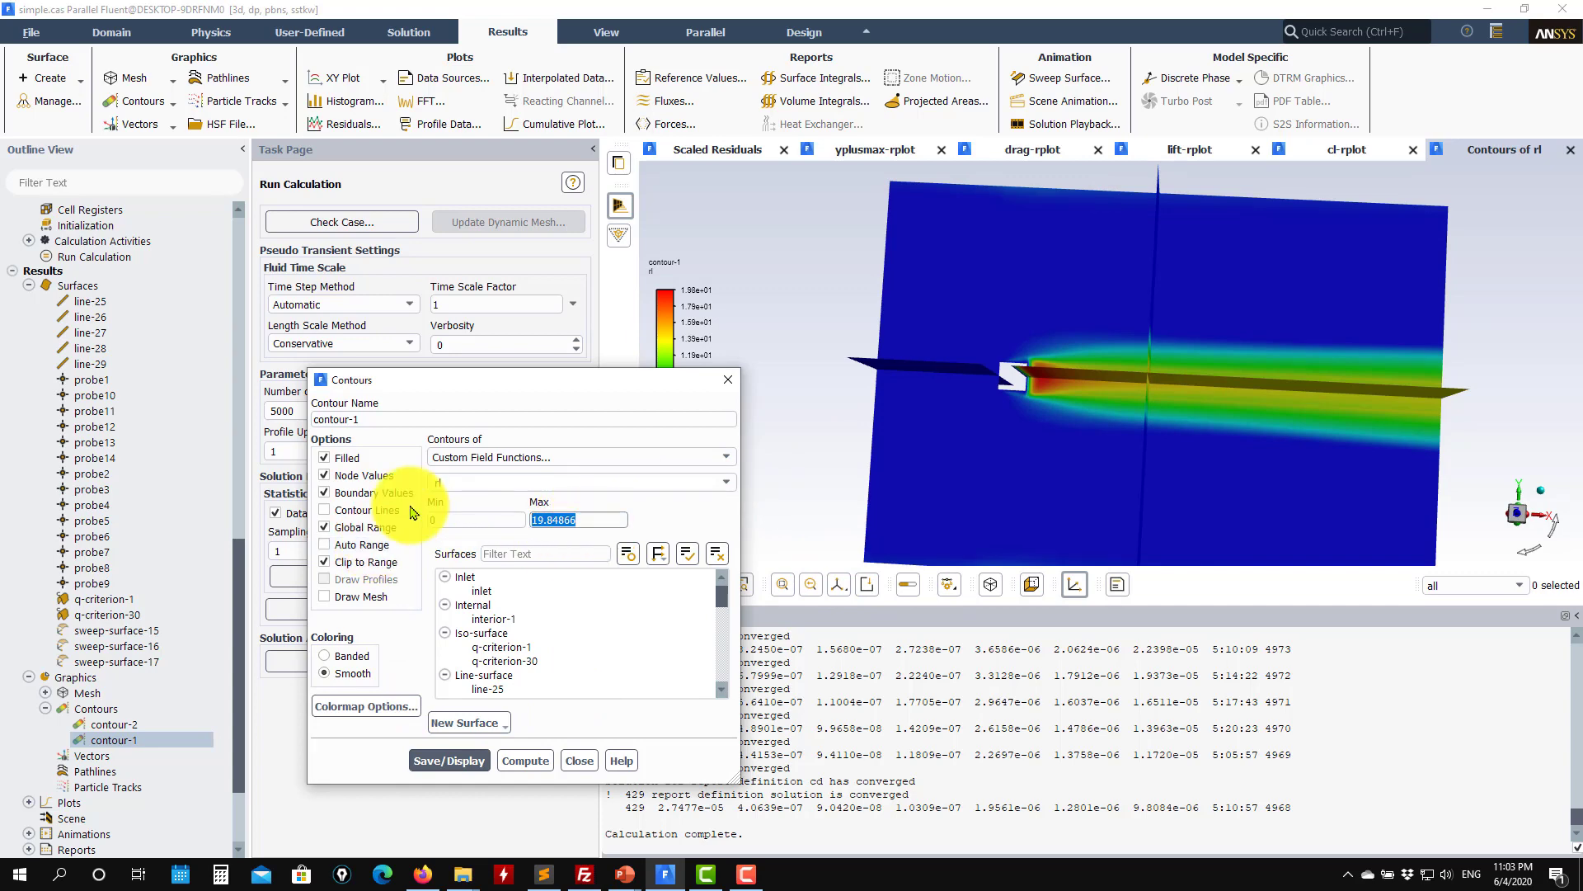
left_click(433, 759)
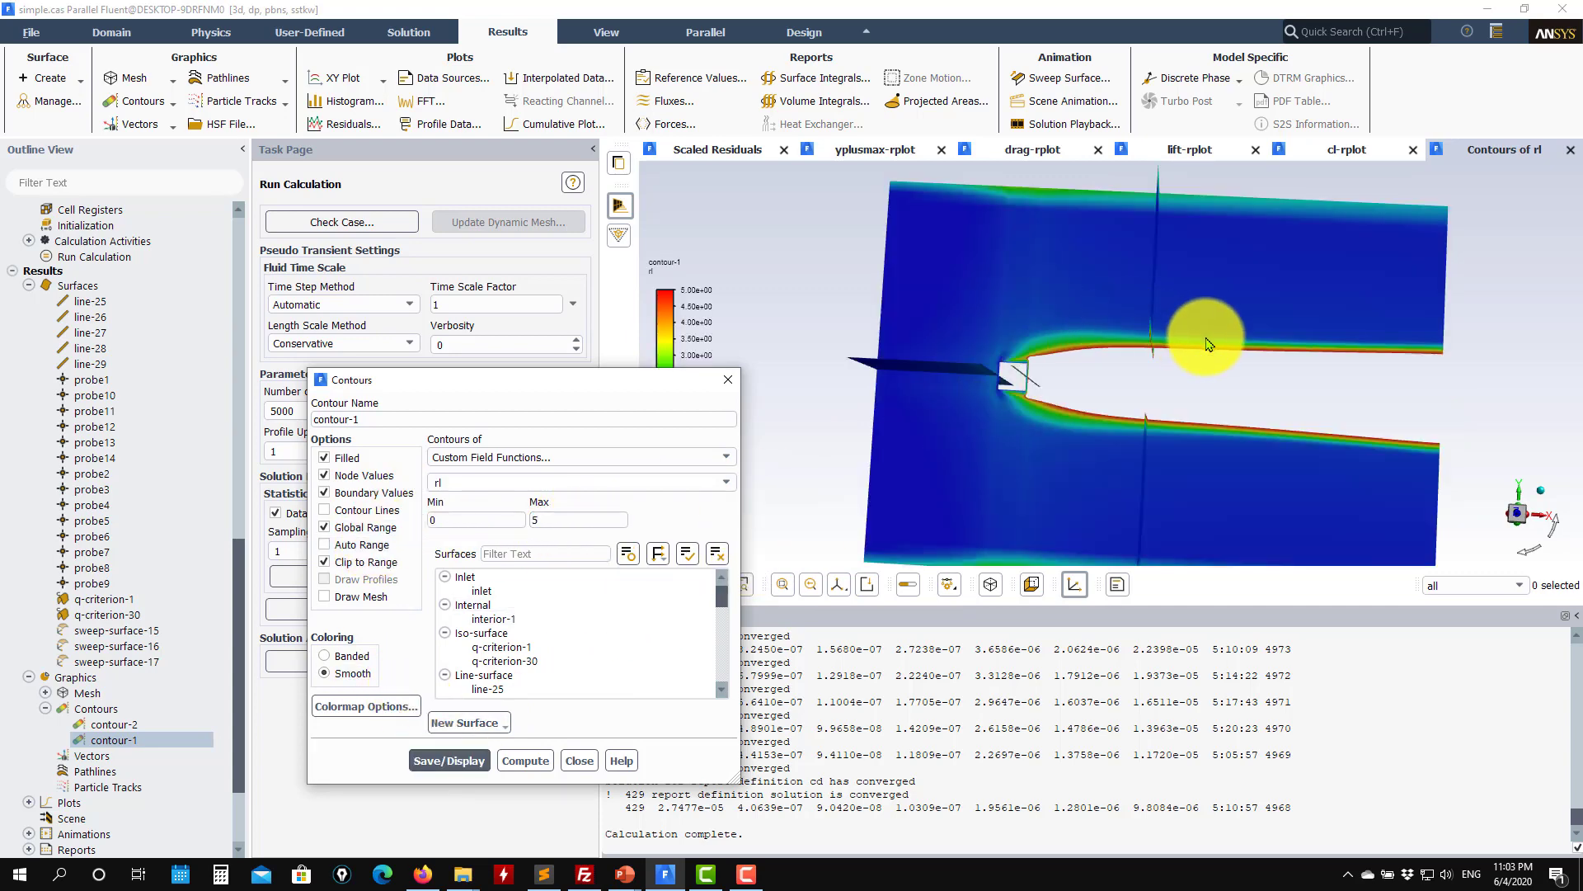
left_click(1146, 386)
left_click_drag(1149, 392, 821, 395)
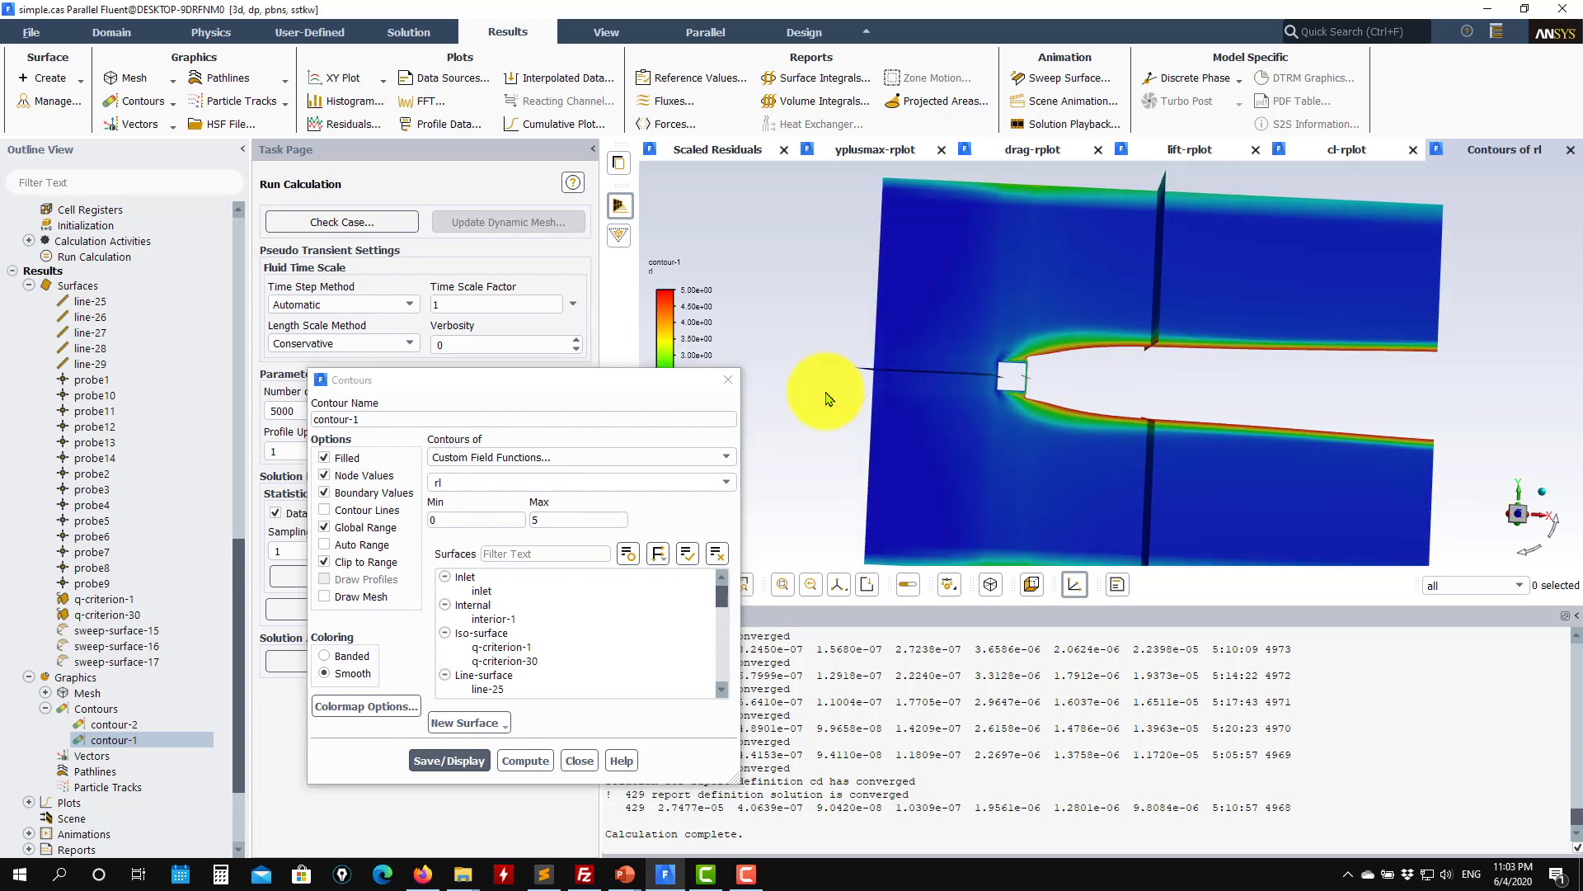
Restore the automatic range of contour-1 and redisplay the rl field.
double_click(584, 518)
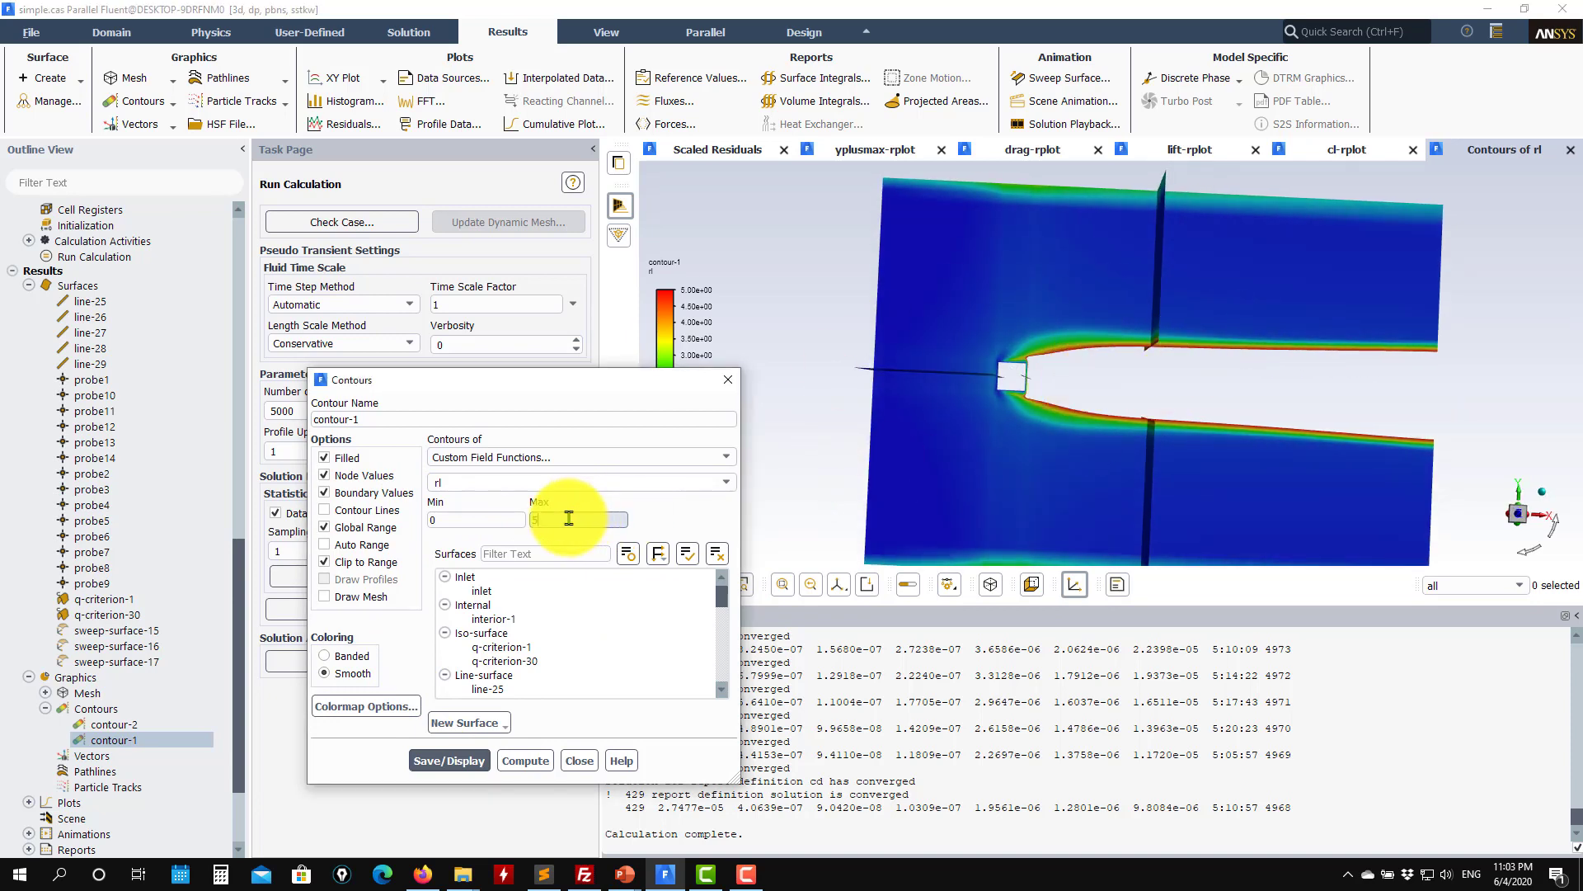
left_click(427, 760)
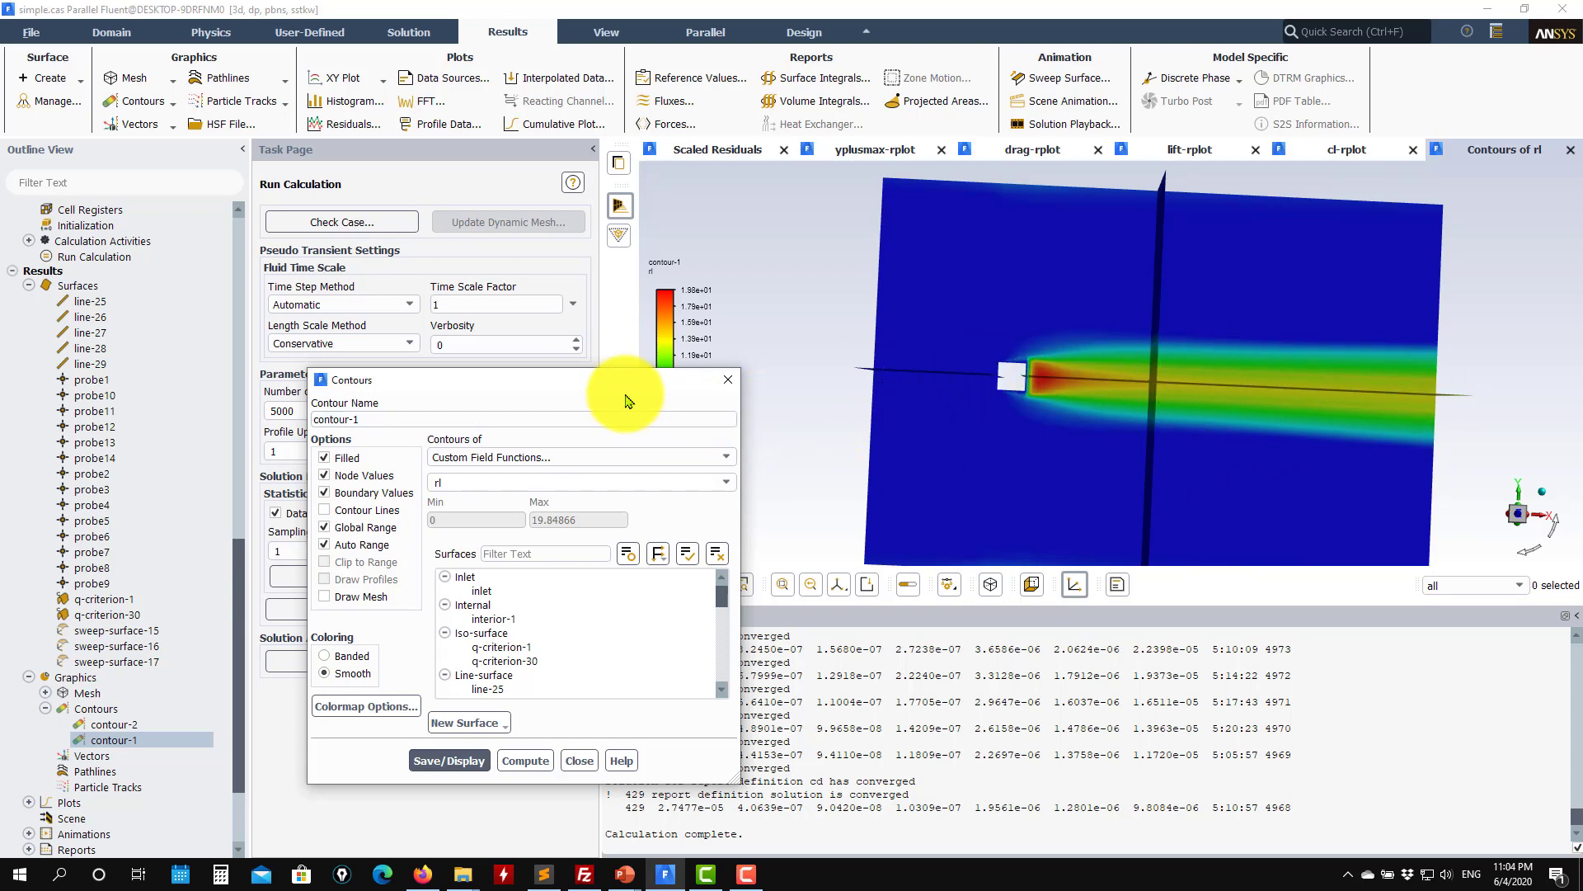
Compare the l0 and rl fields by displaying contour-1 with l0 and again with rl, and close the contour settings.
left_click_drag(544, 379, 515, 262)
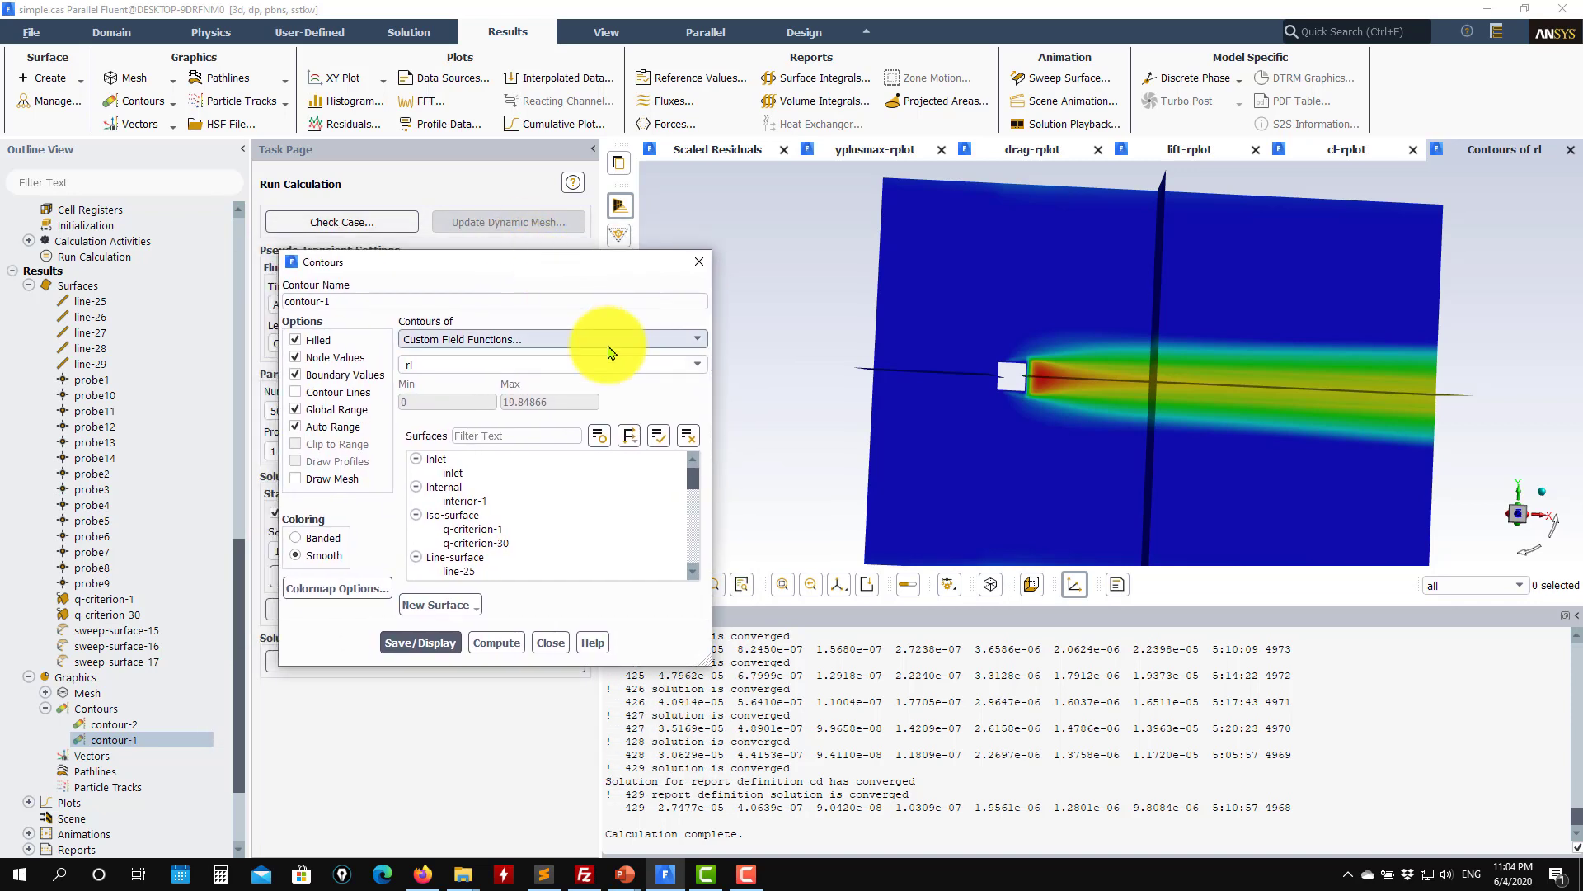
left_click(697, 364)
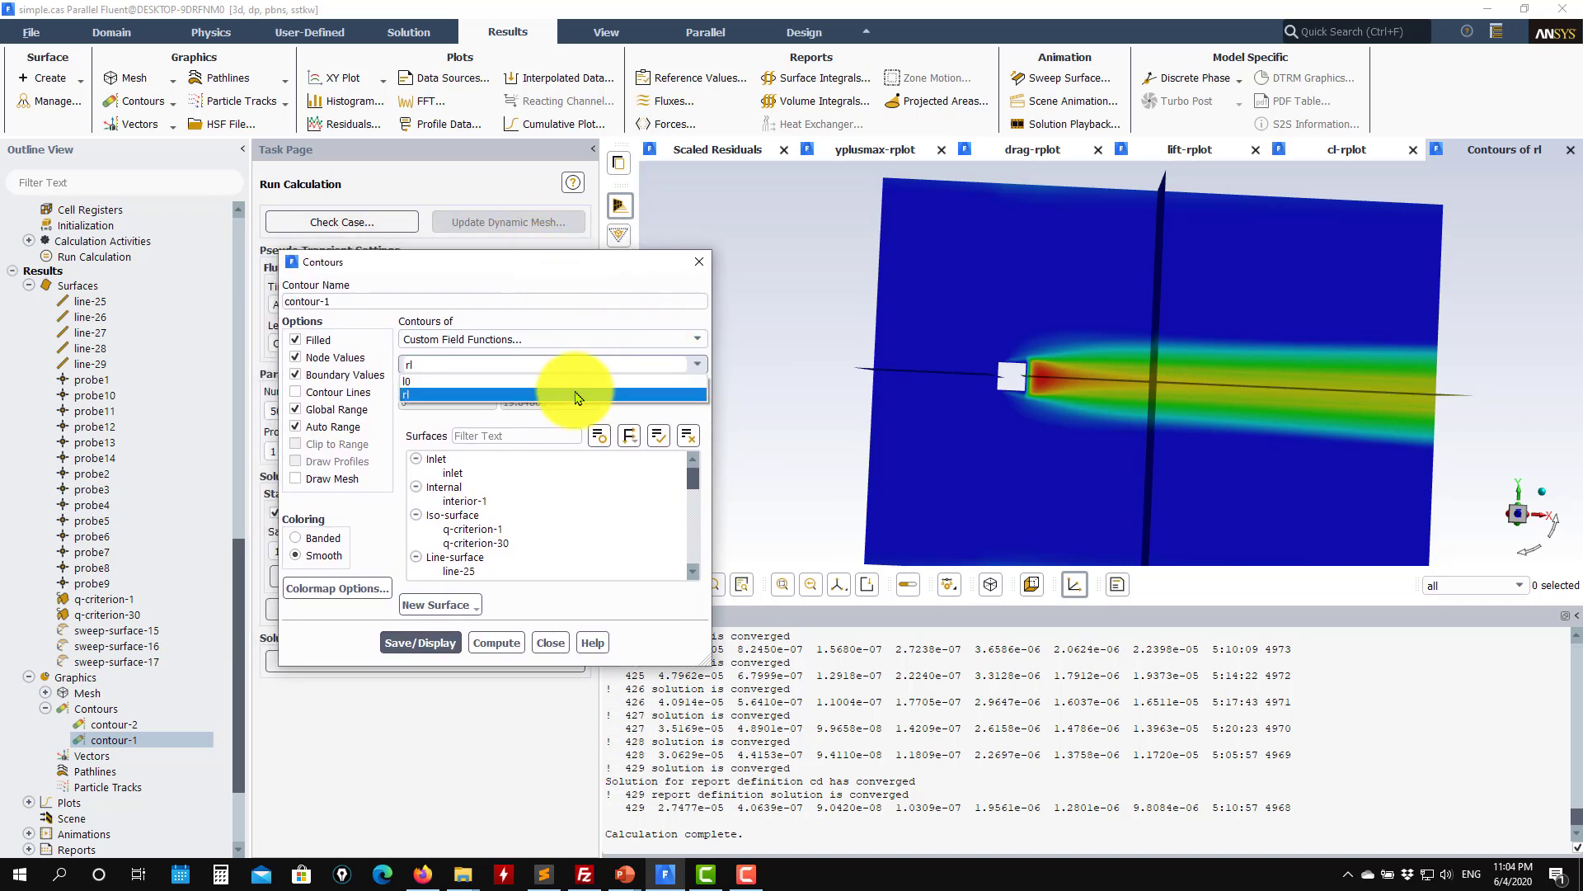
left_click(569, 396)
left_click(425, 643)
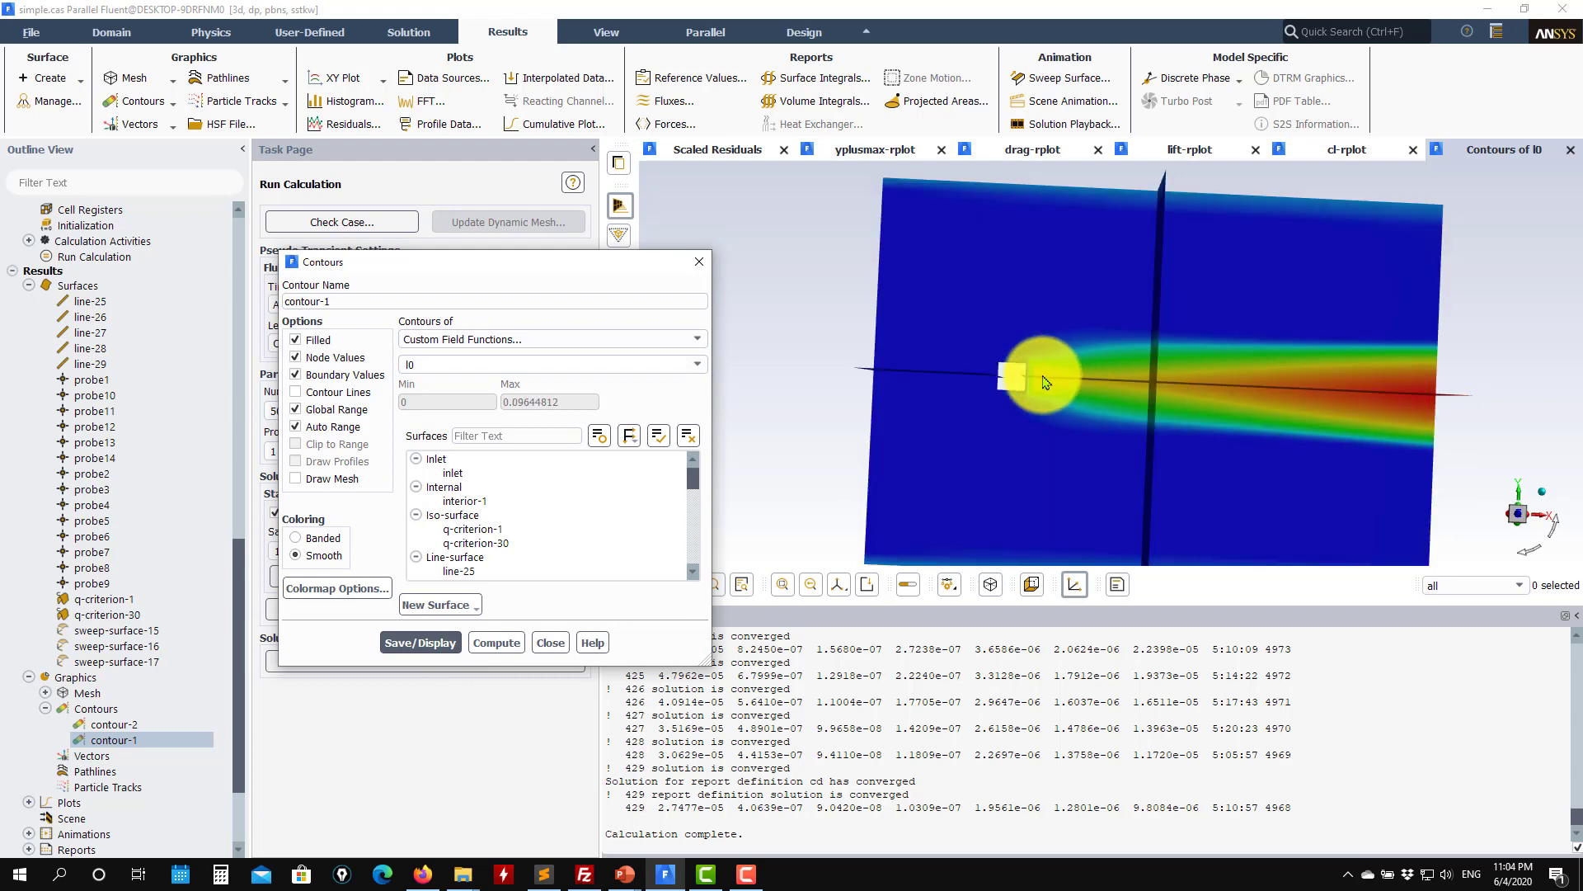
left_click(696, 363)
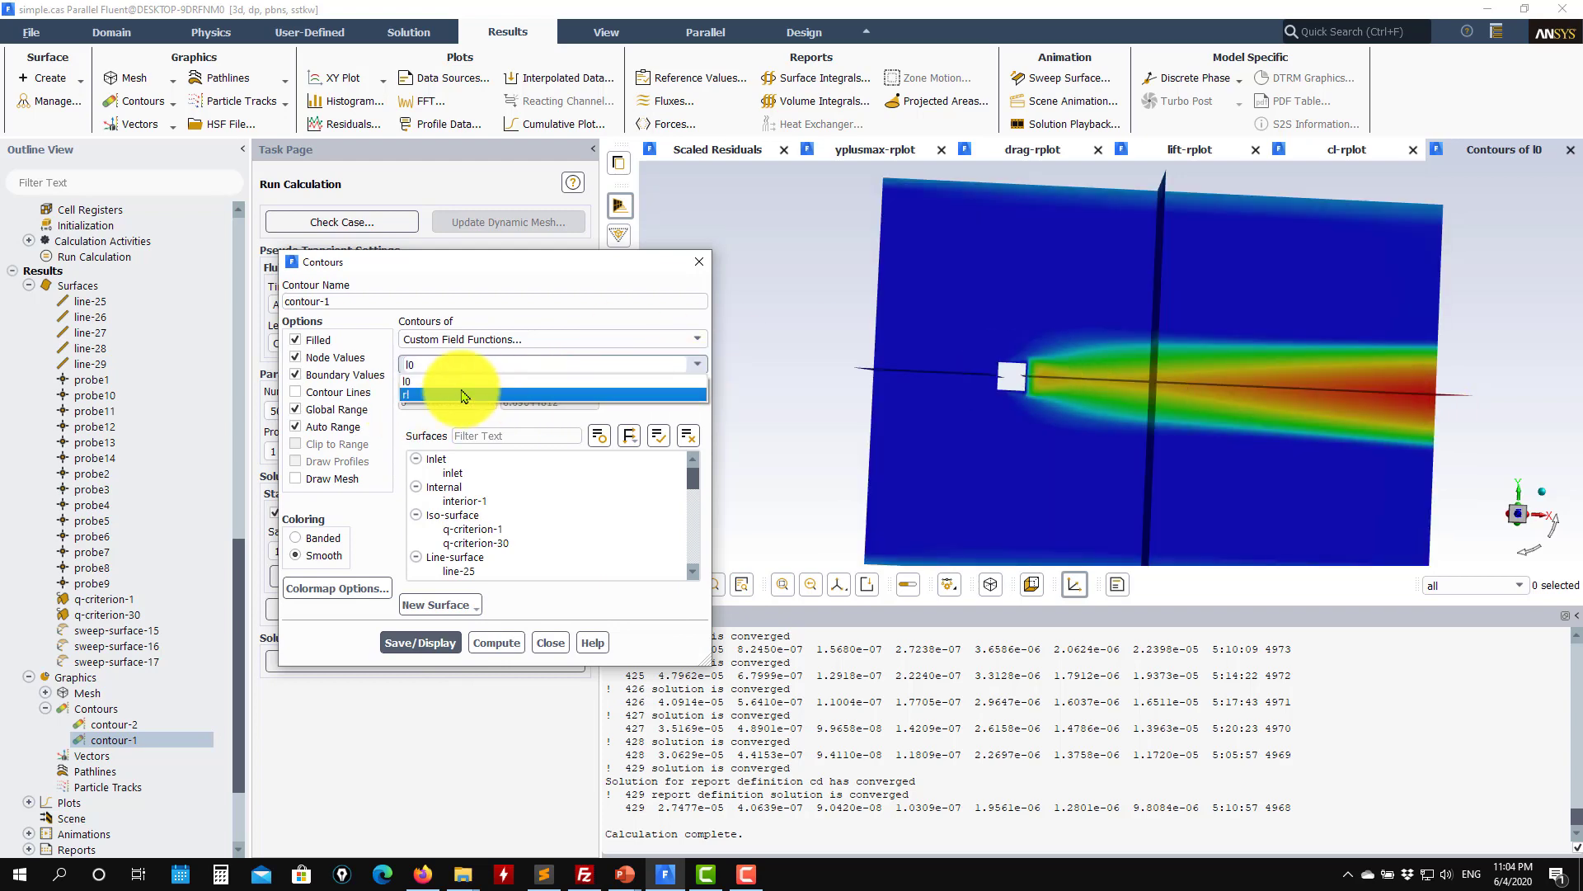
left_click(449, 381)
left_click(425, 643)
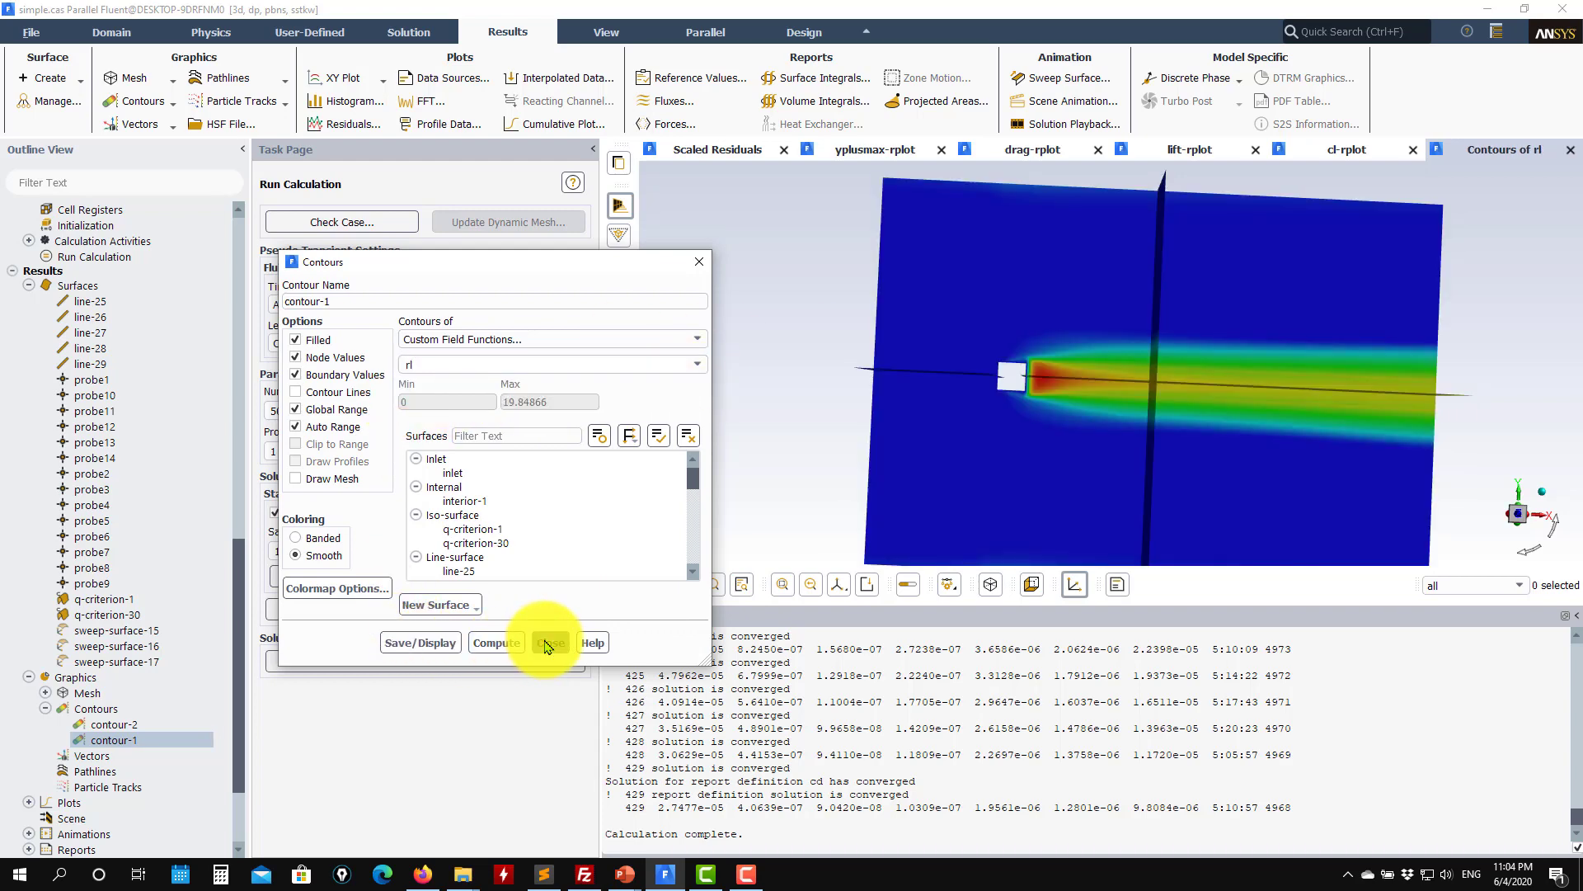
left_click(550, 642)
Write the case and data files of the coupled solution under the name coupled.
left_click(32, 32)
mouse_move(50, 74)
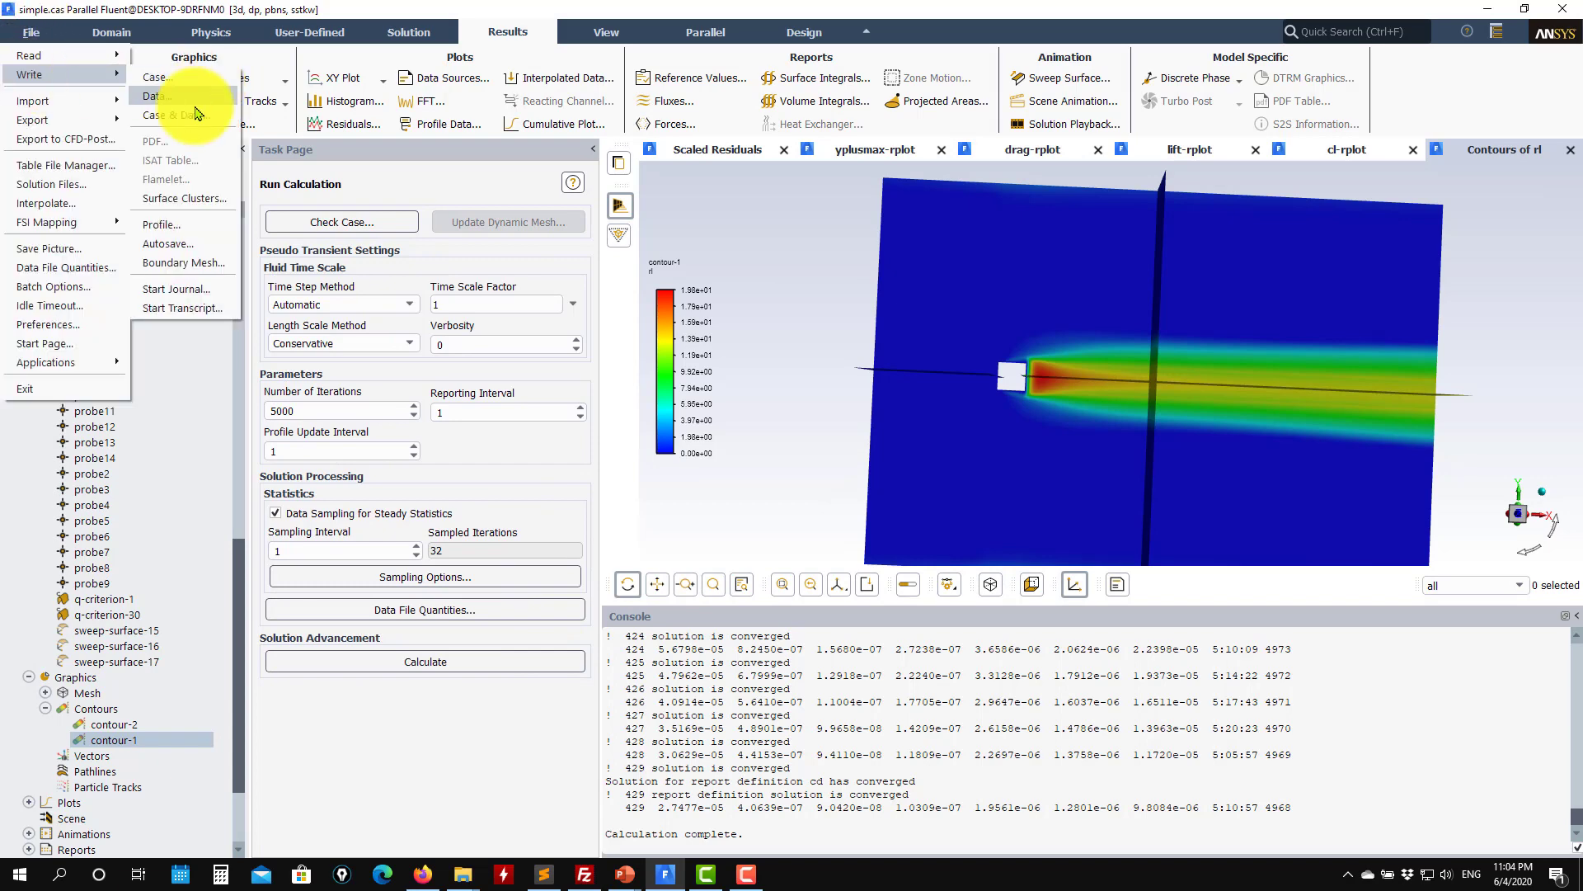
left_click(189, 119)
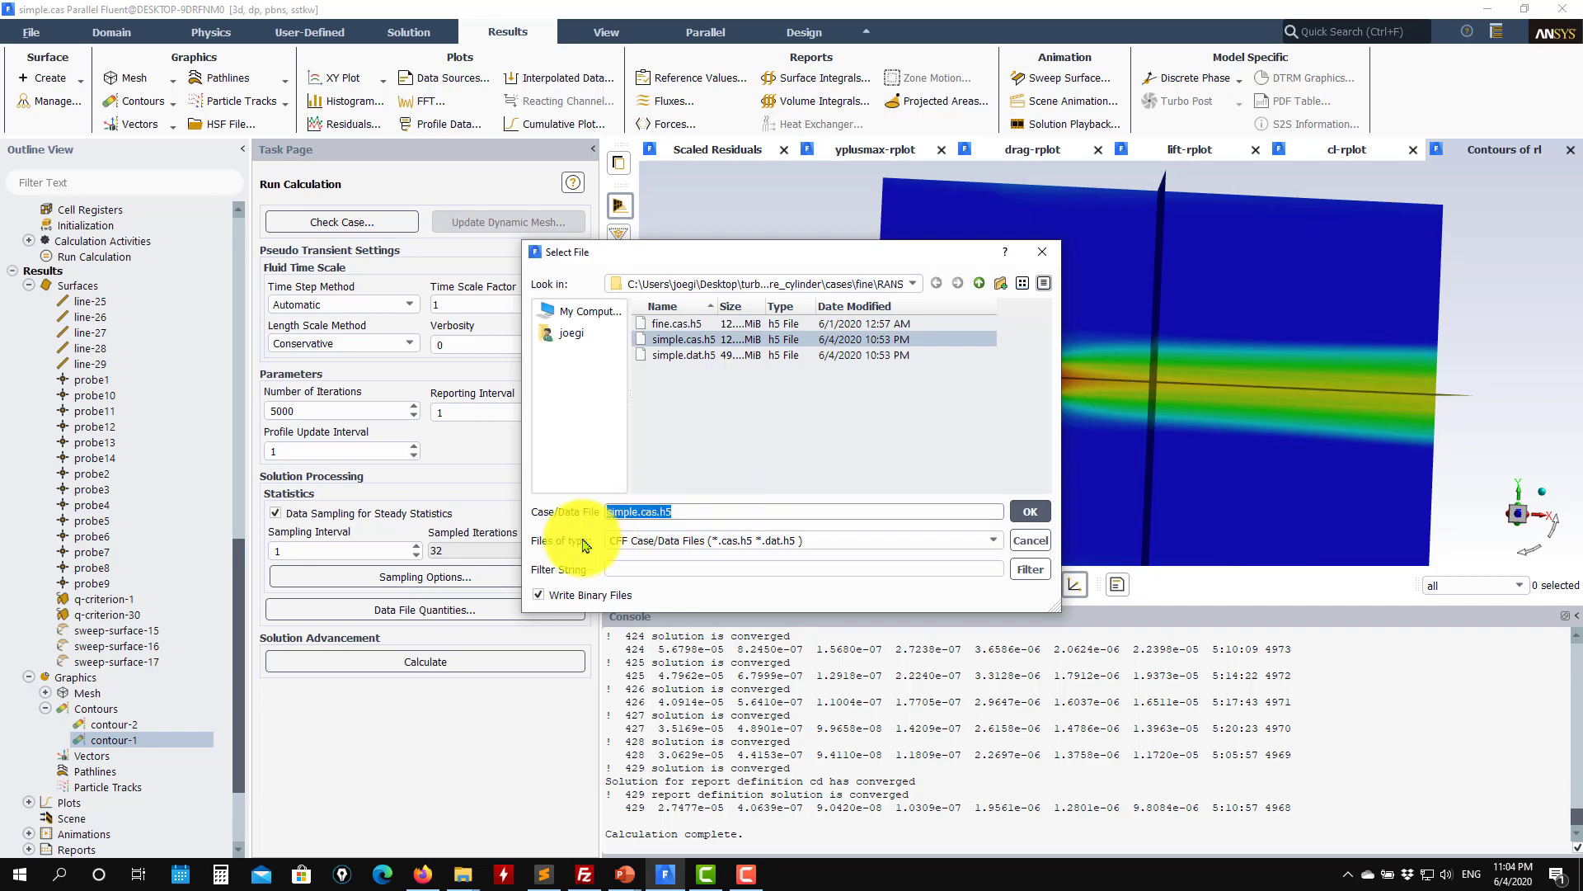
type("coupled")
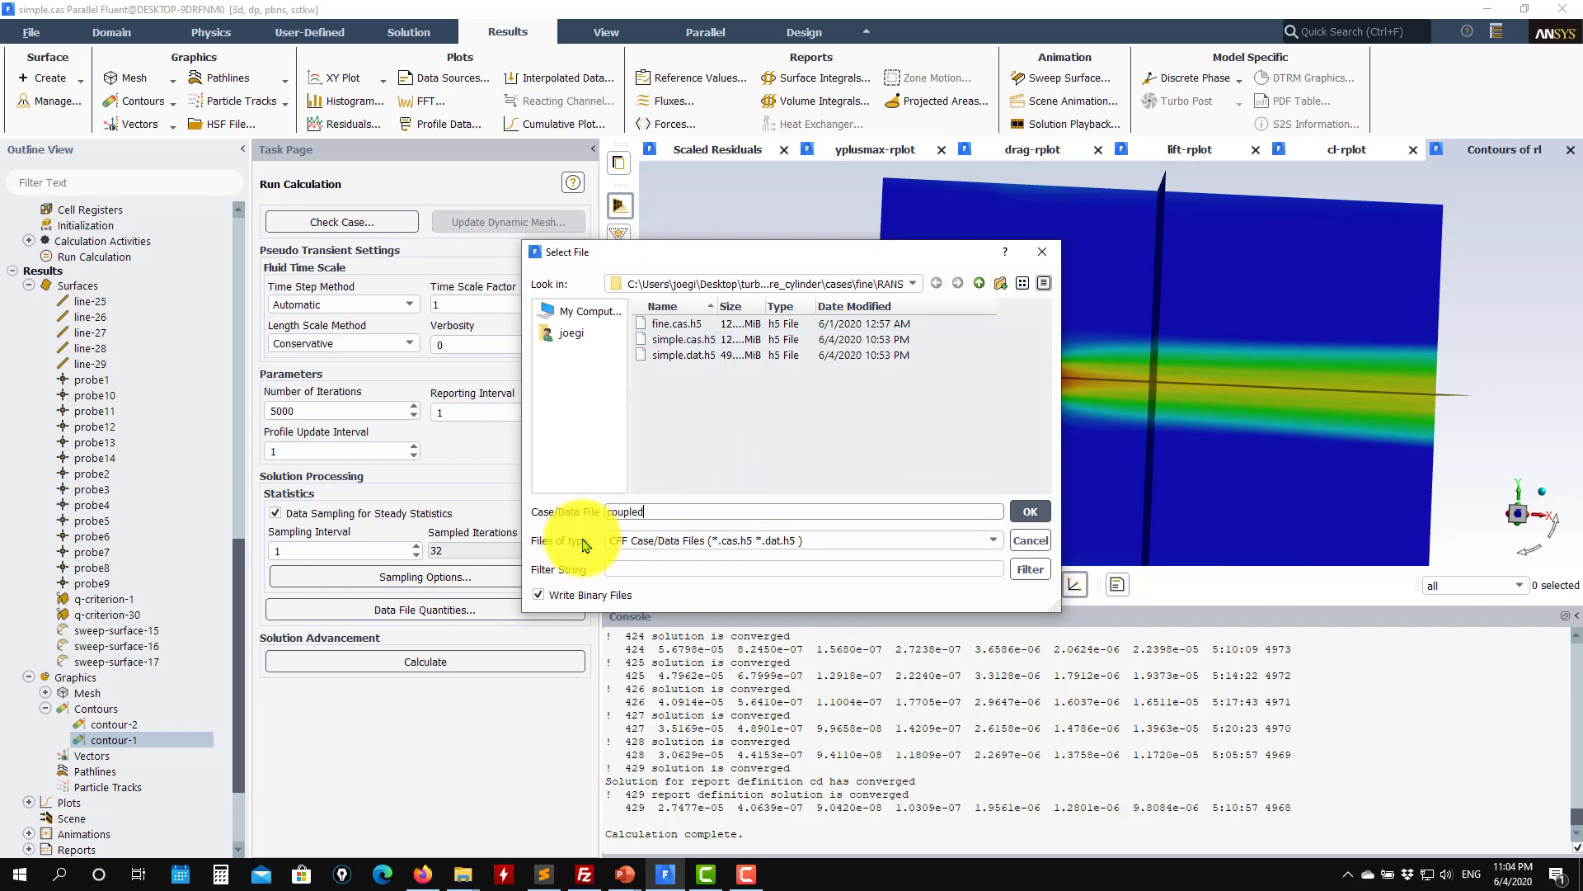
left_click(1030, 511)
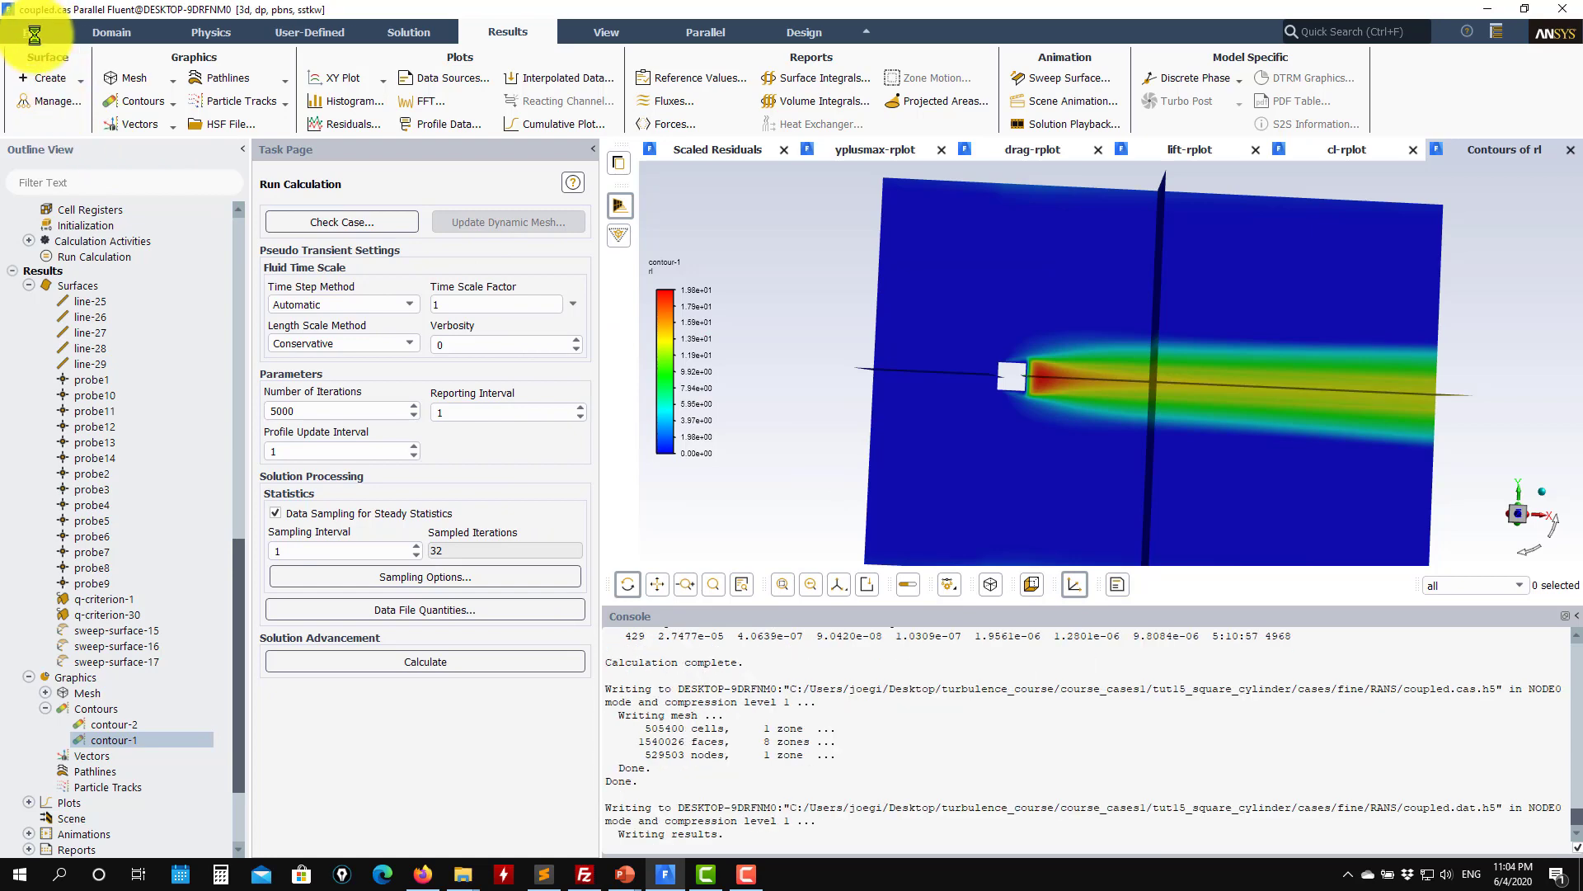
Write the interpolation data of all fields in fluid-1 to a binary file named inter_coupled.
left_click(31, 32)
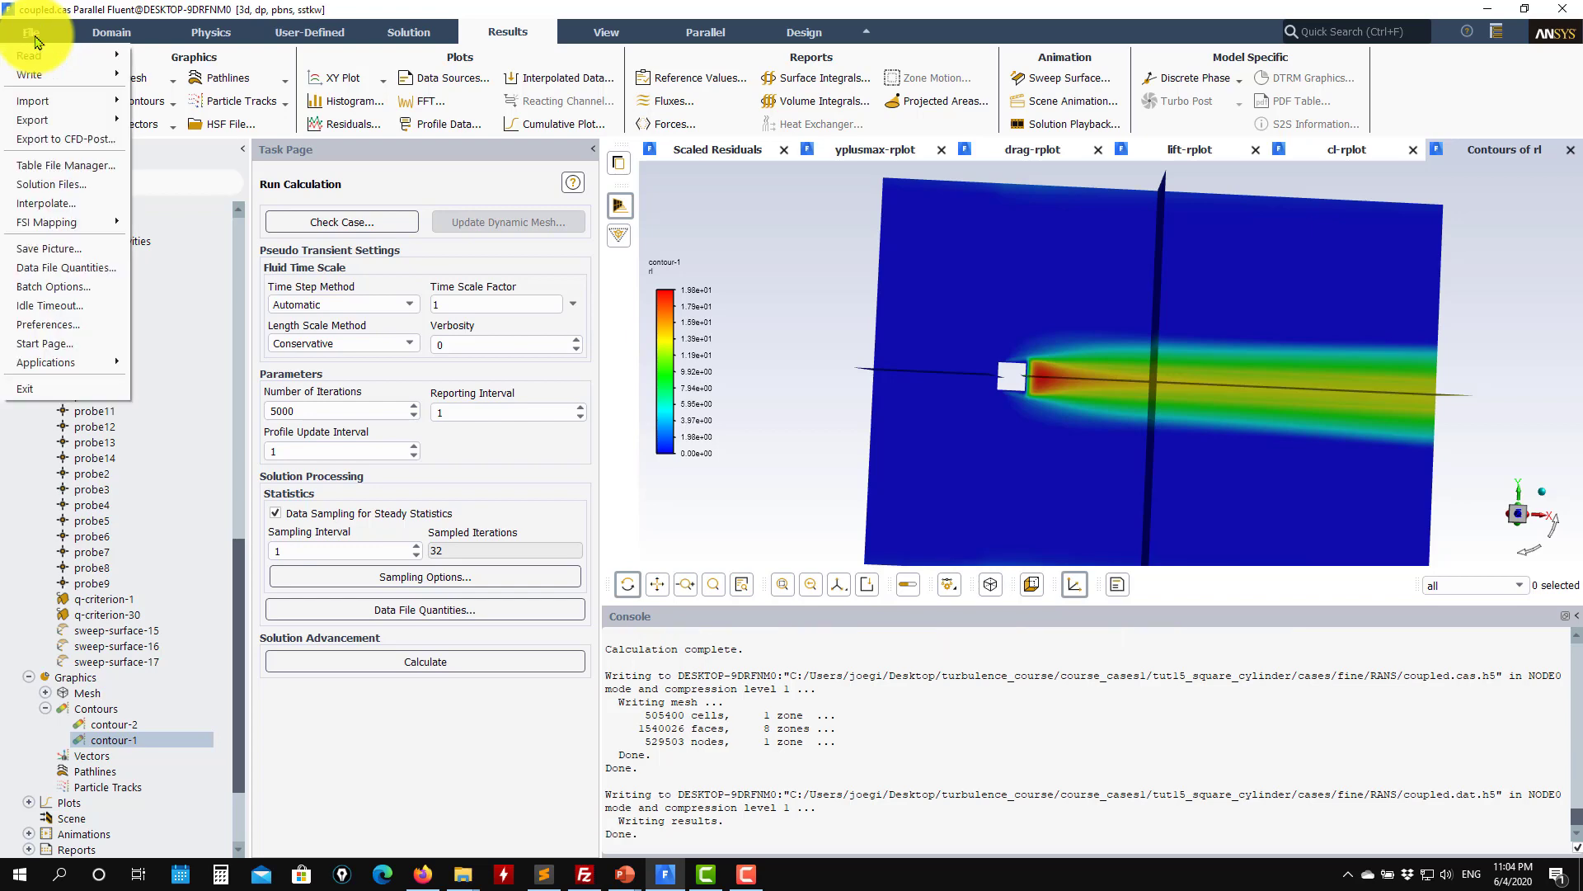
mouse_move(50, 75)
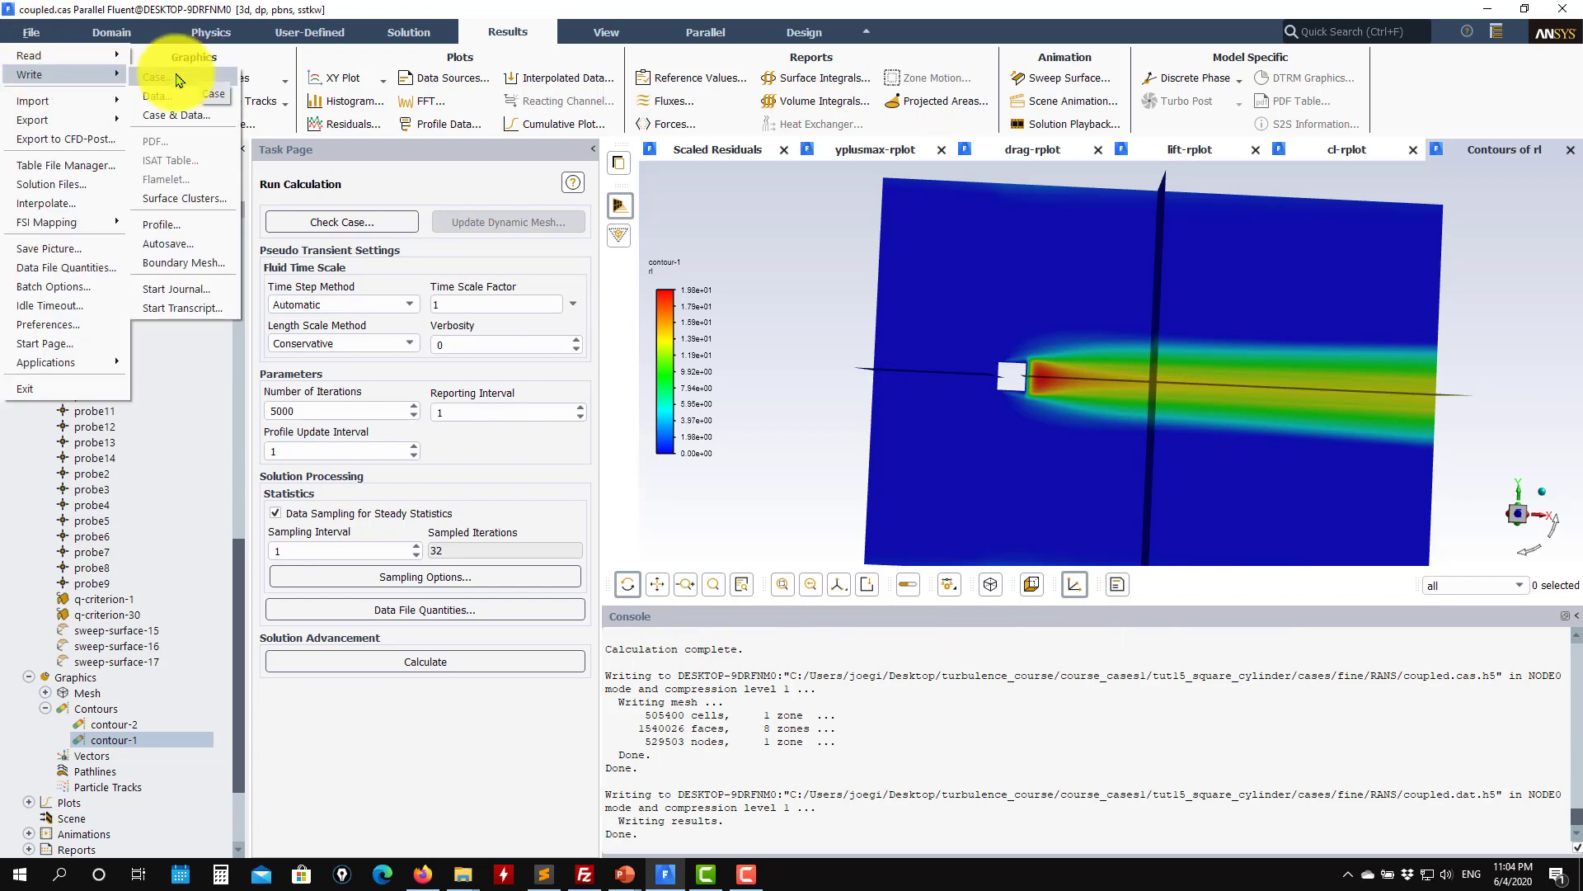
left_click(73, 202)
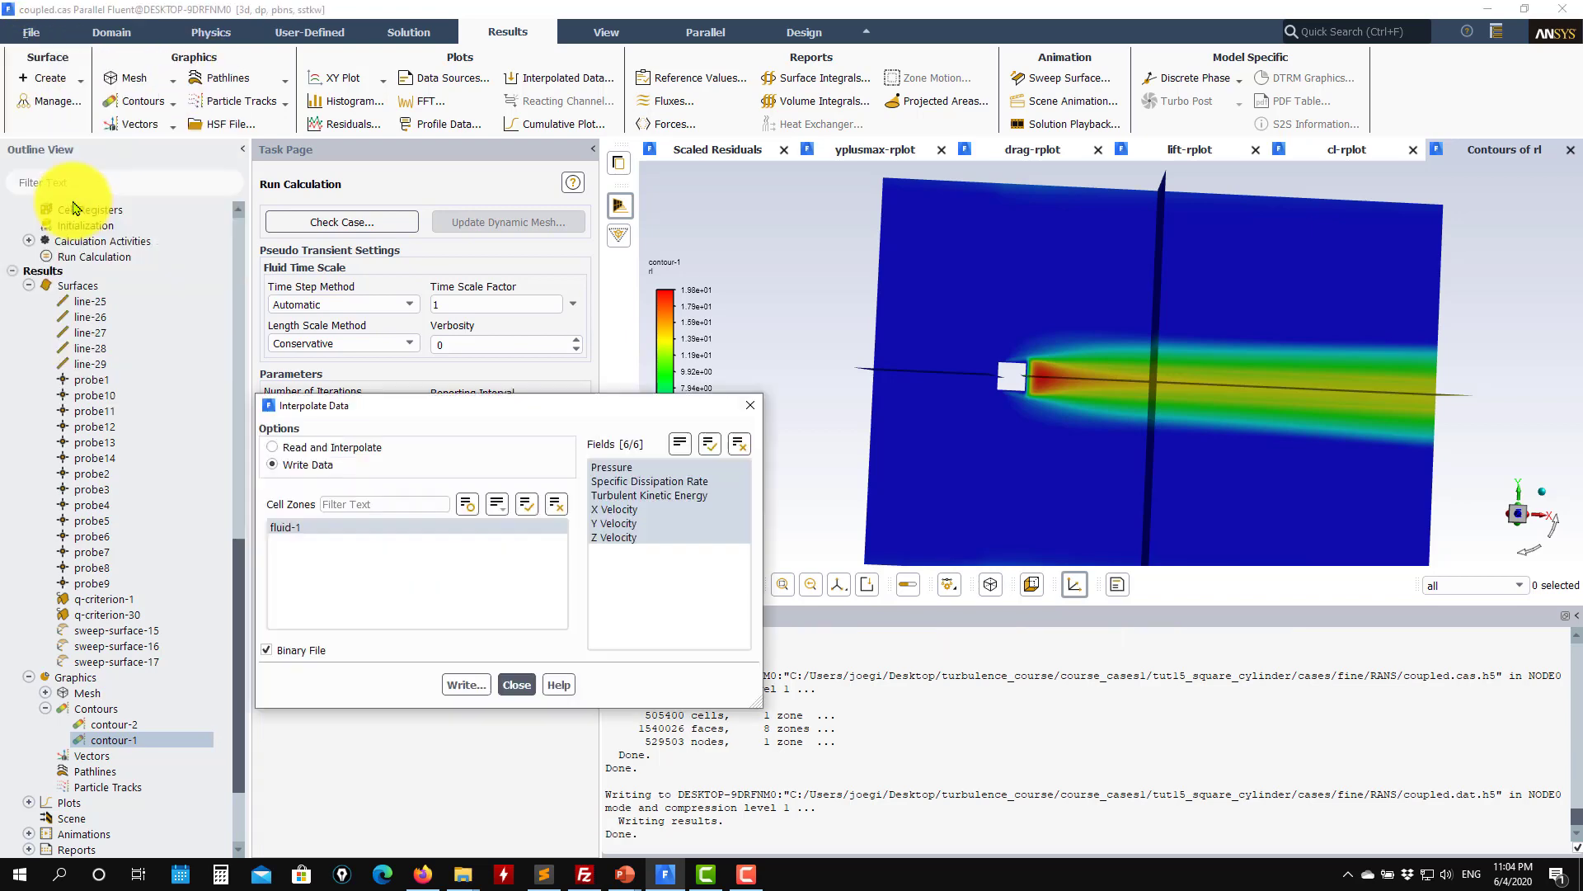
left_click(464, 684)
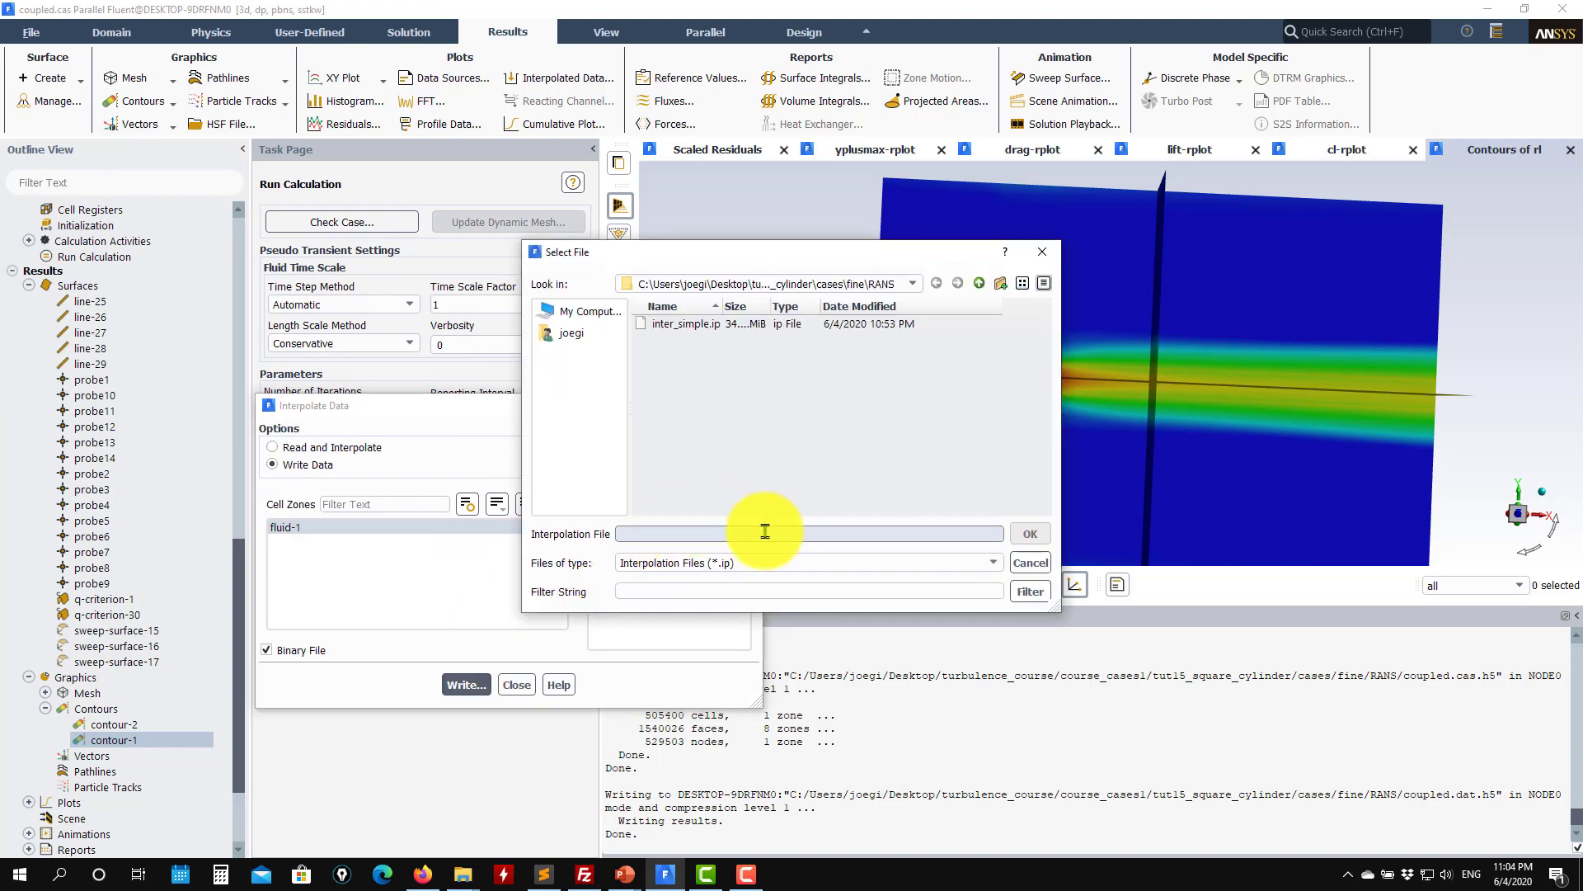
type("inter")
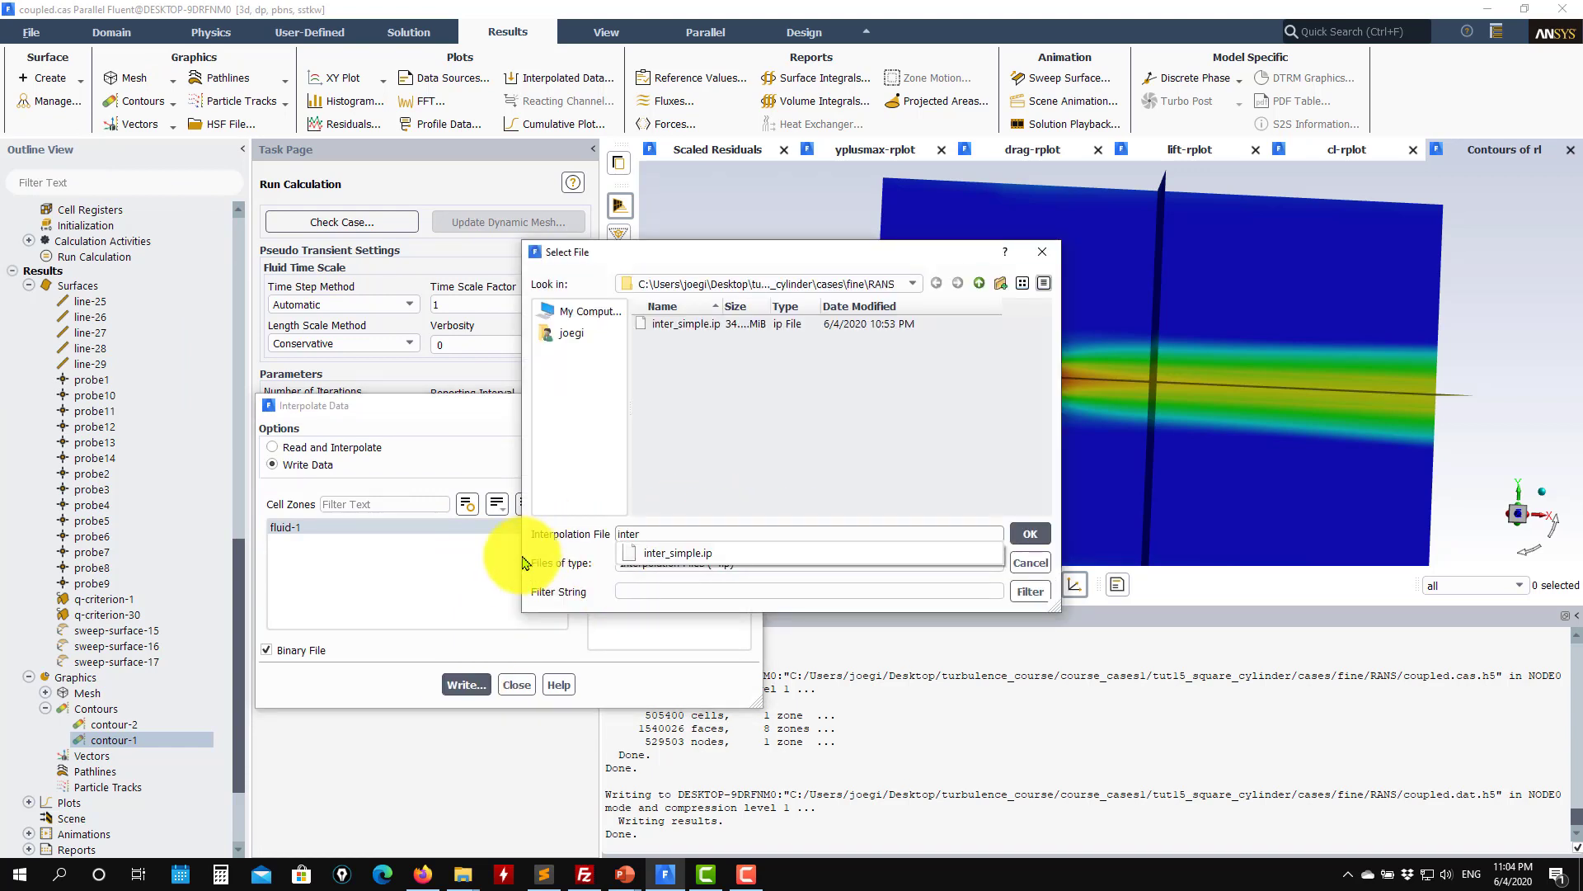
type("_coupled")
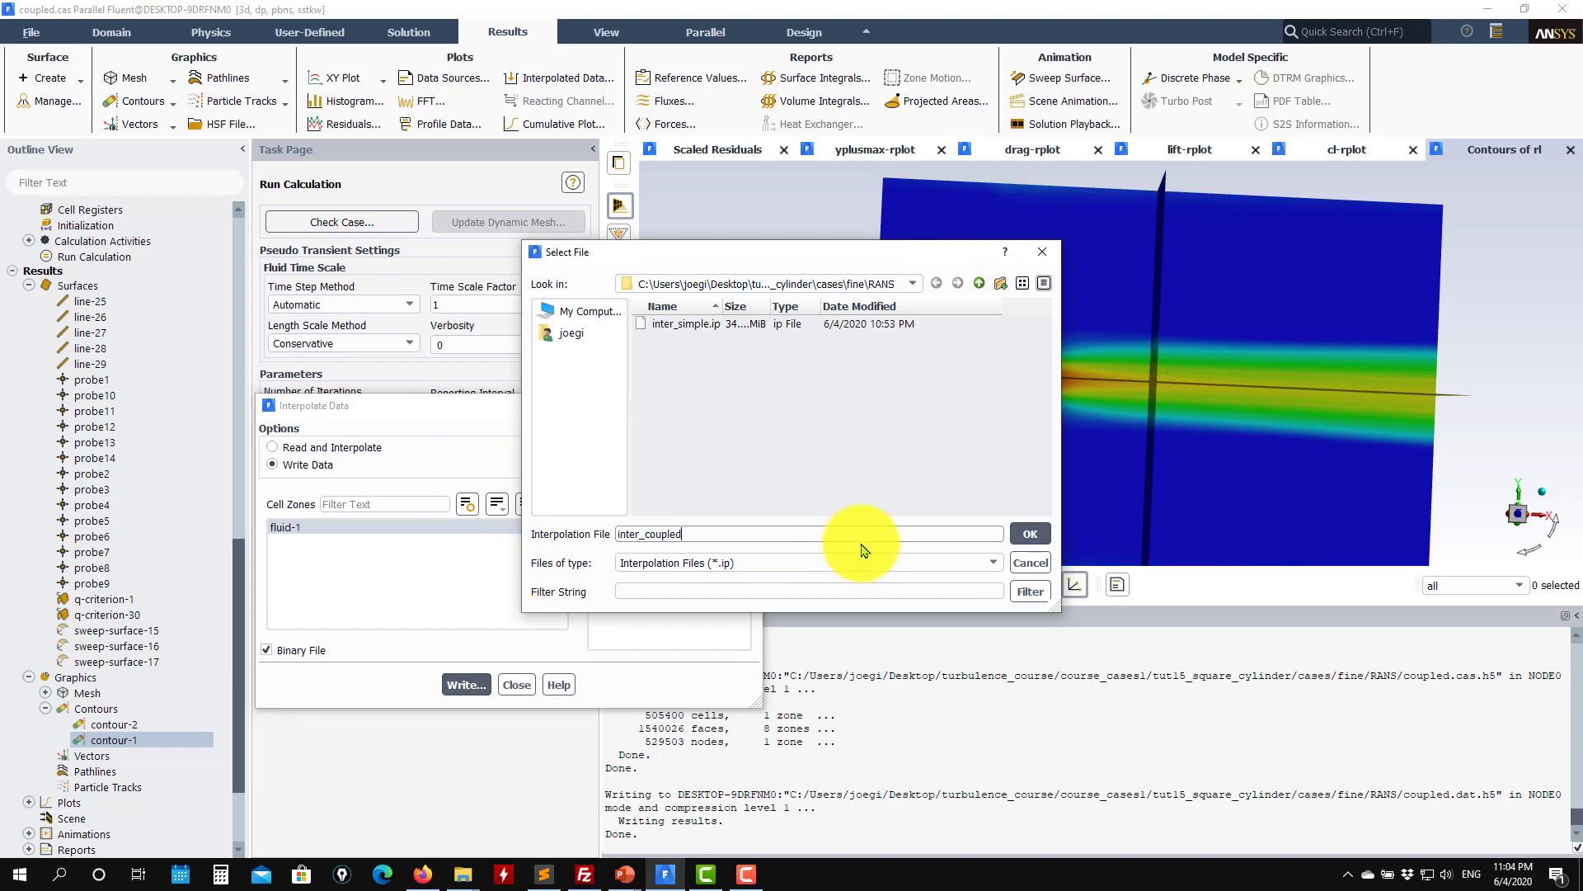
left_click(1030, 534)
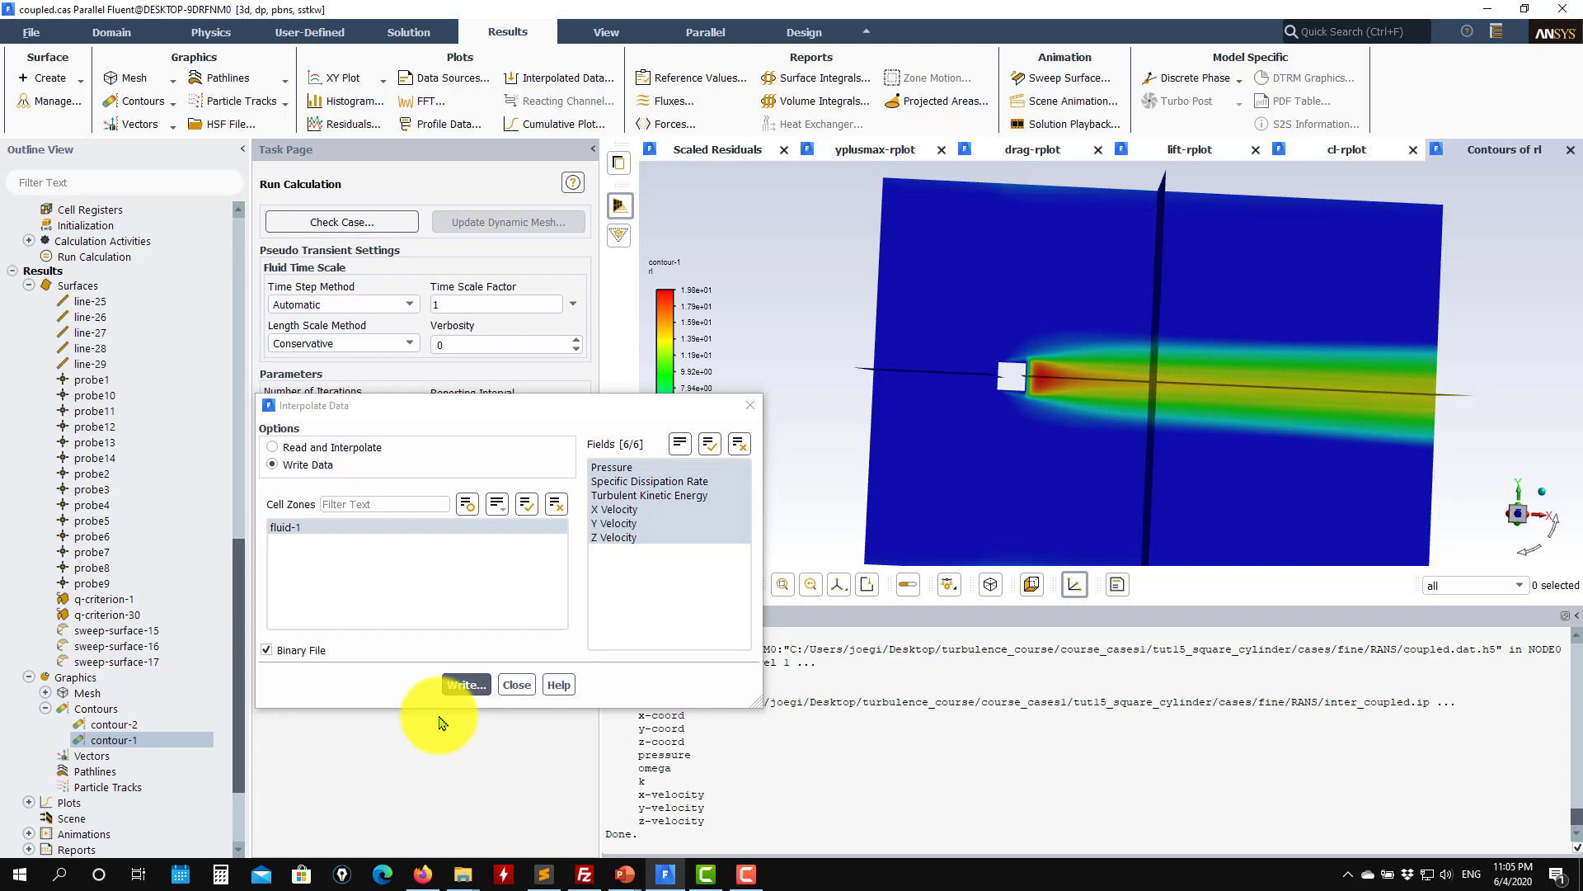
left_click(517, 685)
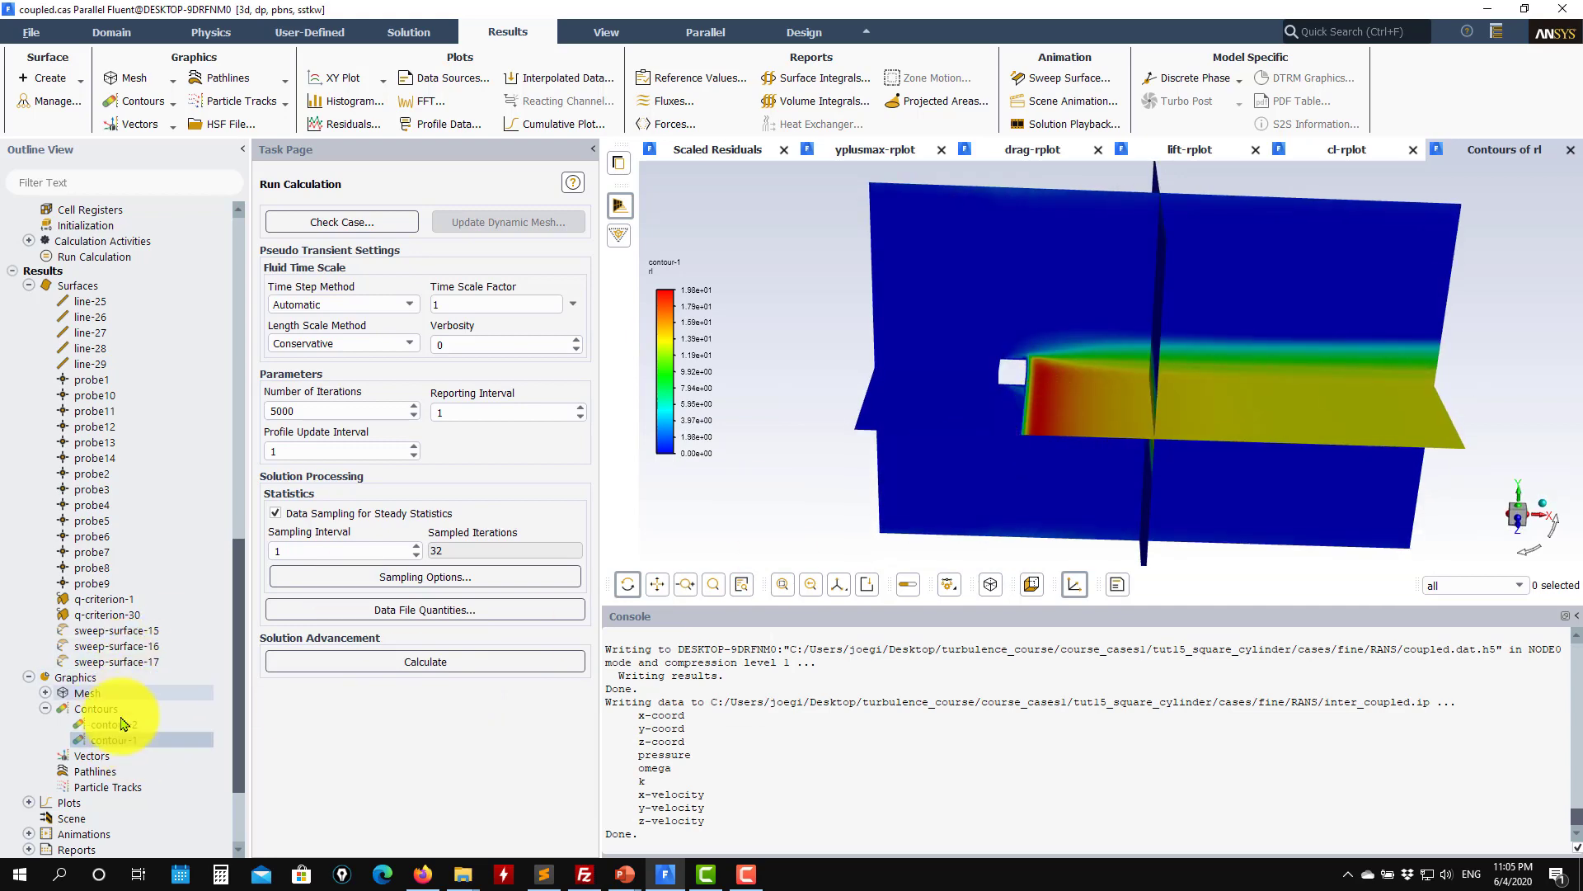
Add the square wall to the surfaces of contour-1 and redisplay the rl field to inspect the cylinder.
double_click(112, 740)
scroll(526, 544, "down", 8)
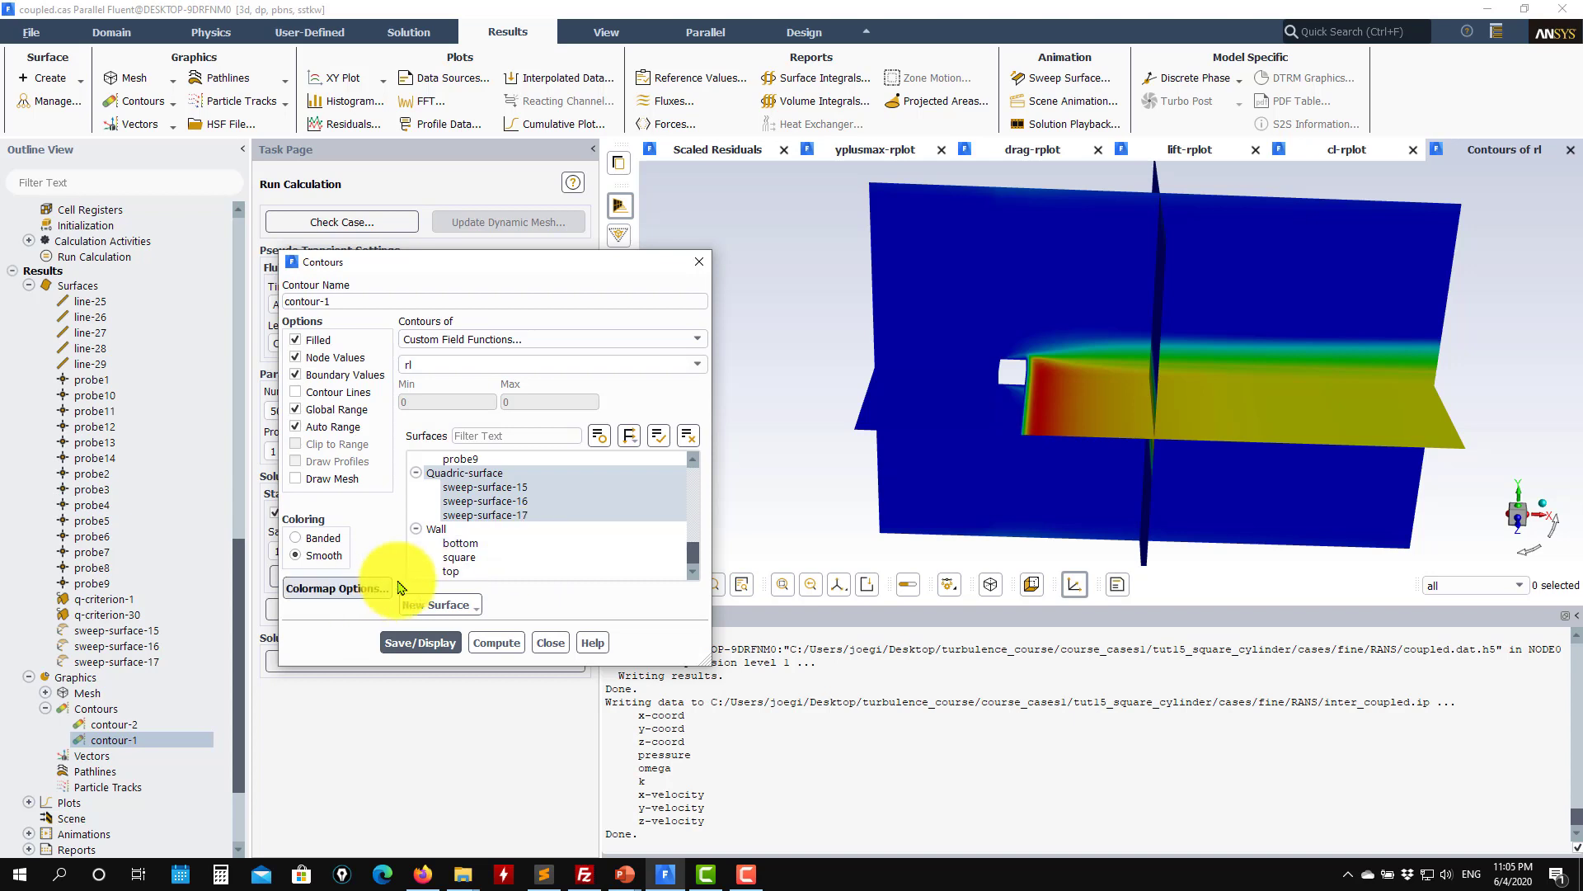
left_click(435, 528)
left_click(420, 642)
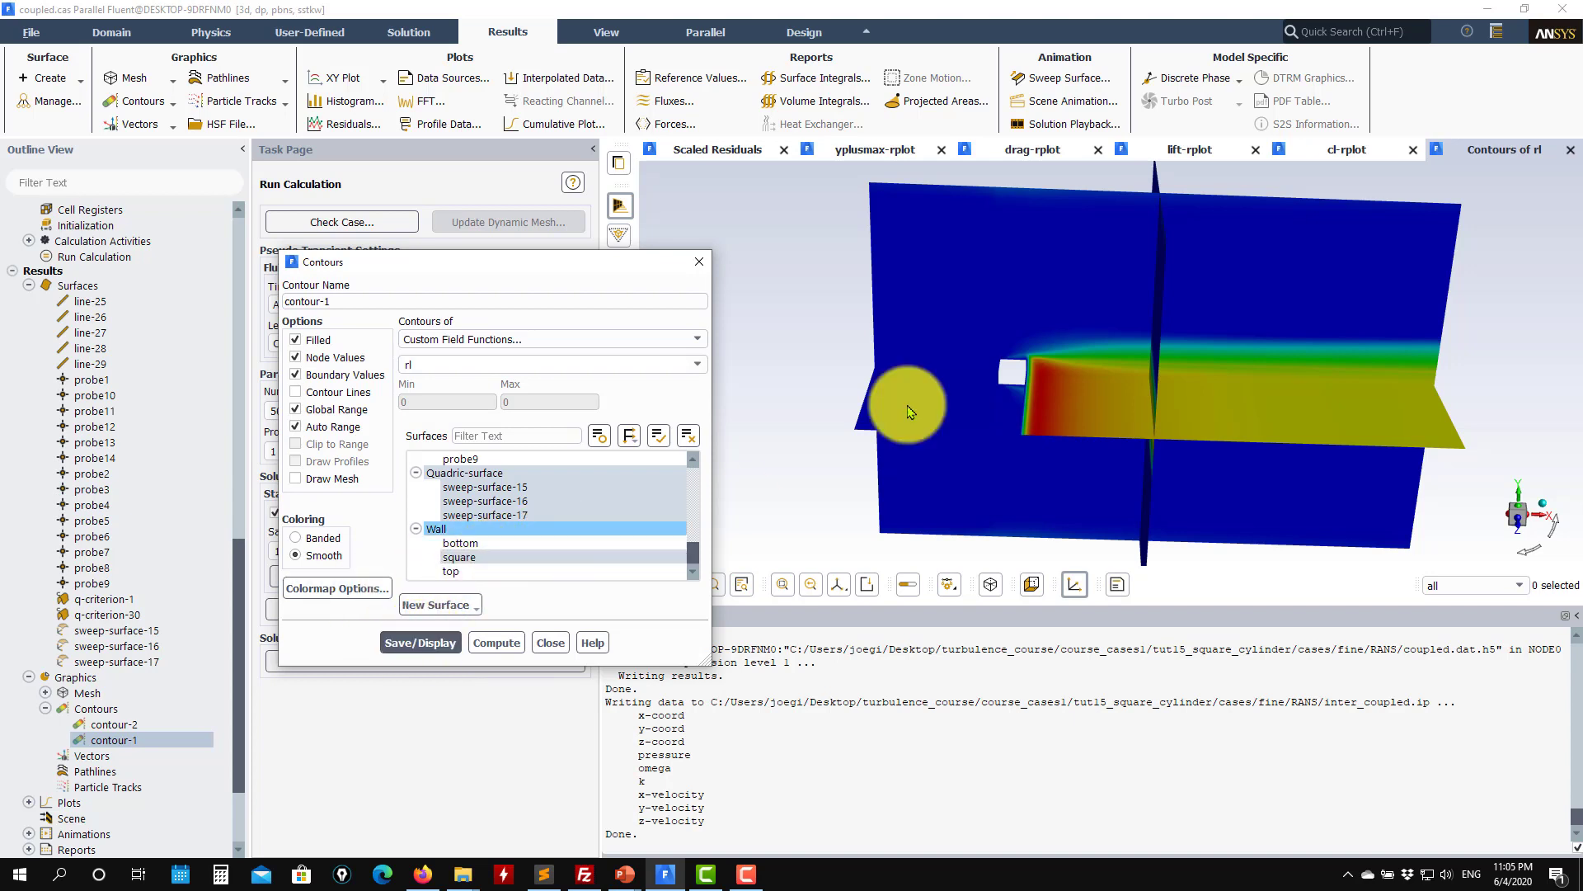
left_click_drag(1031, 287, 764, 368)
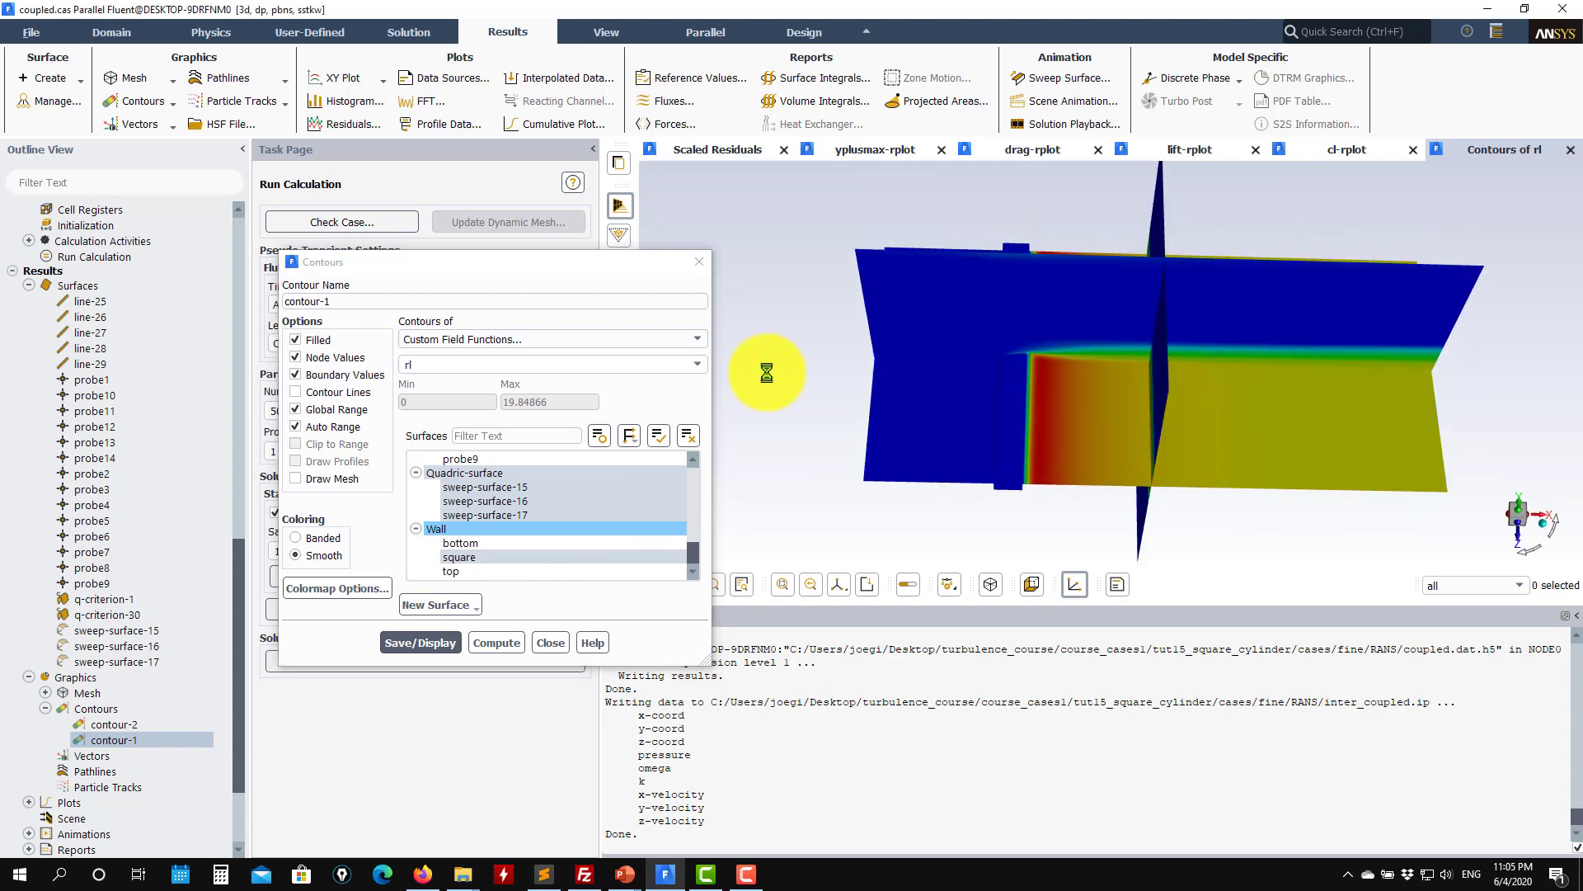
Change the contour-1 variable to Wall Ystar from the Turbulence category and display it.
left_click(697, 339)
left_click(498, 422)
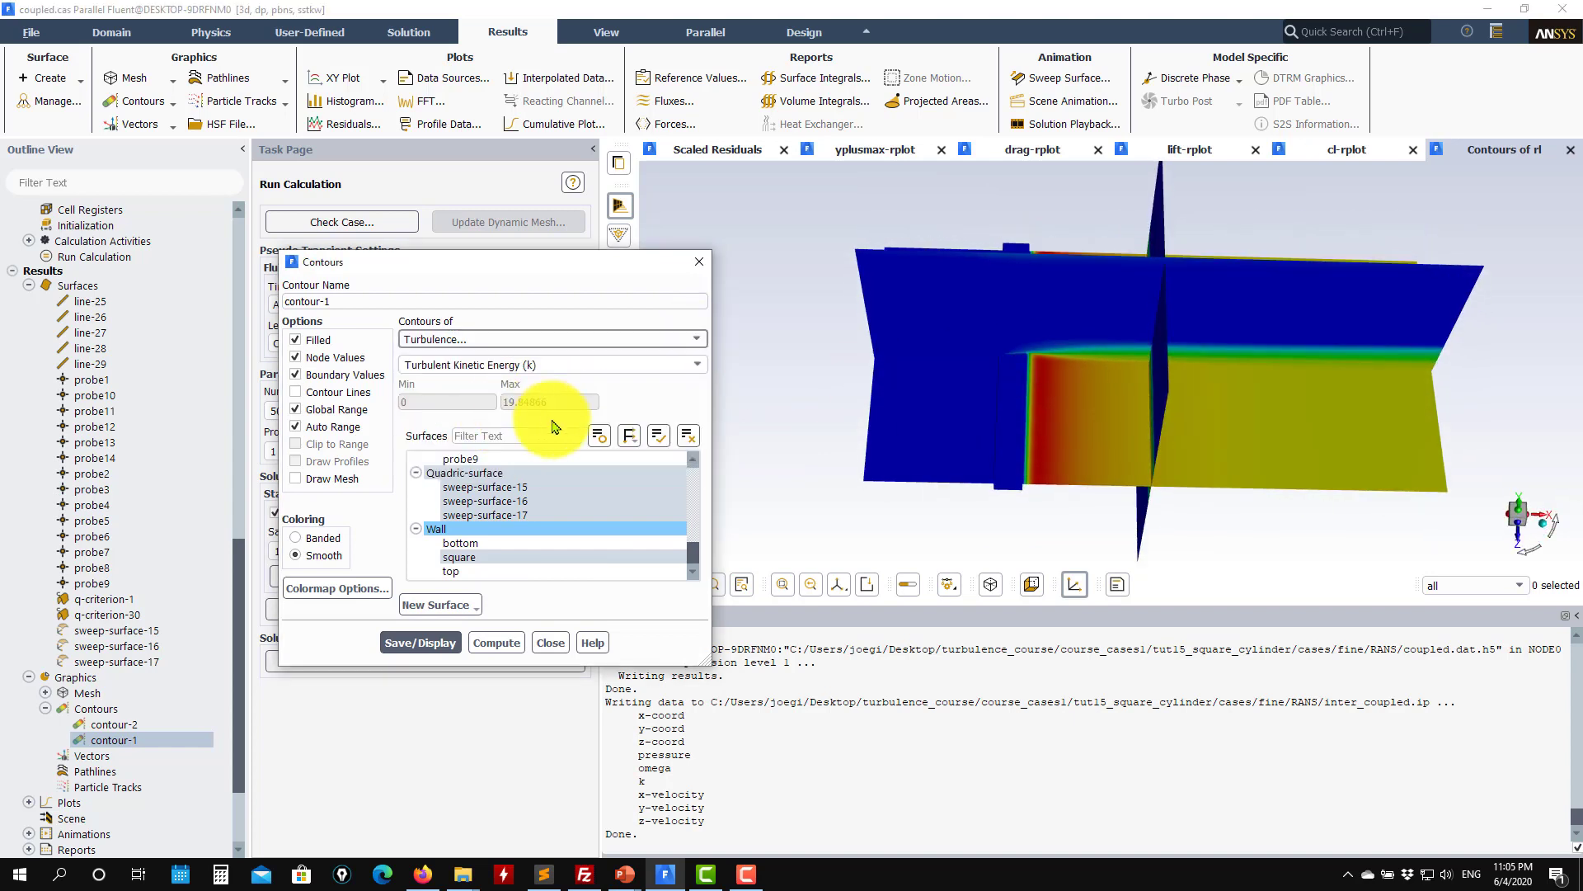
left_click(697, 365)
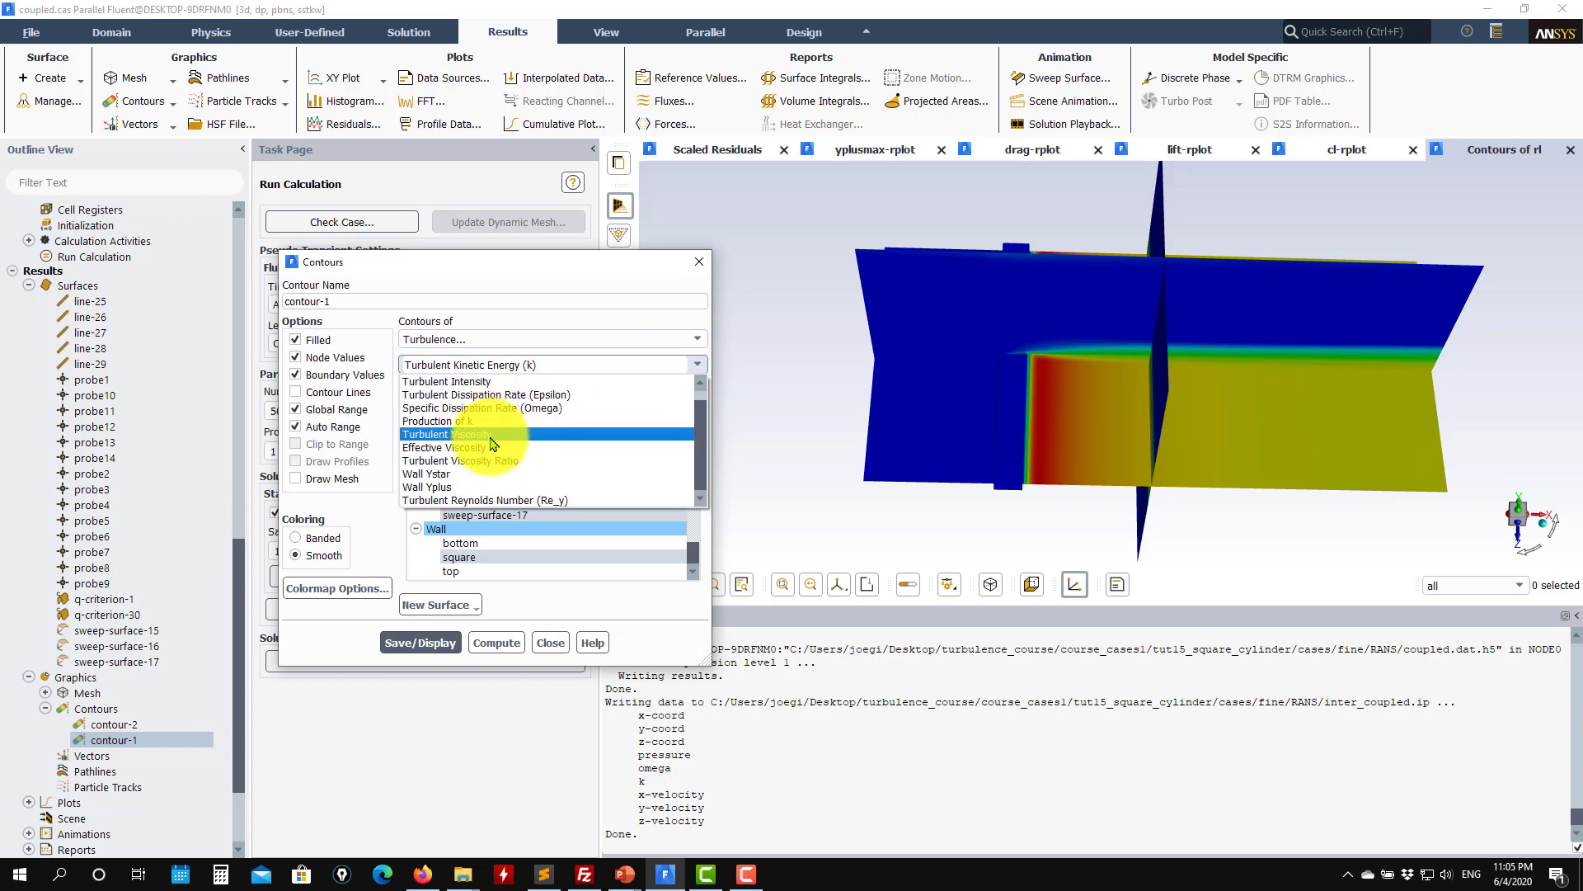
left_click(461, 473)
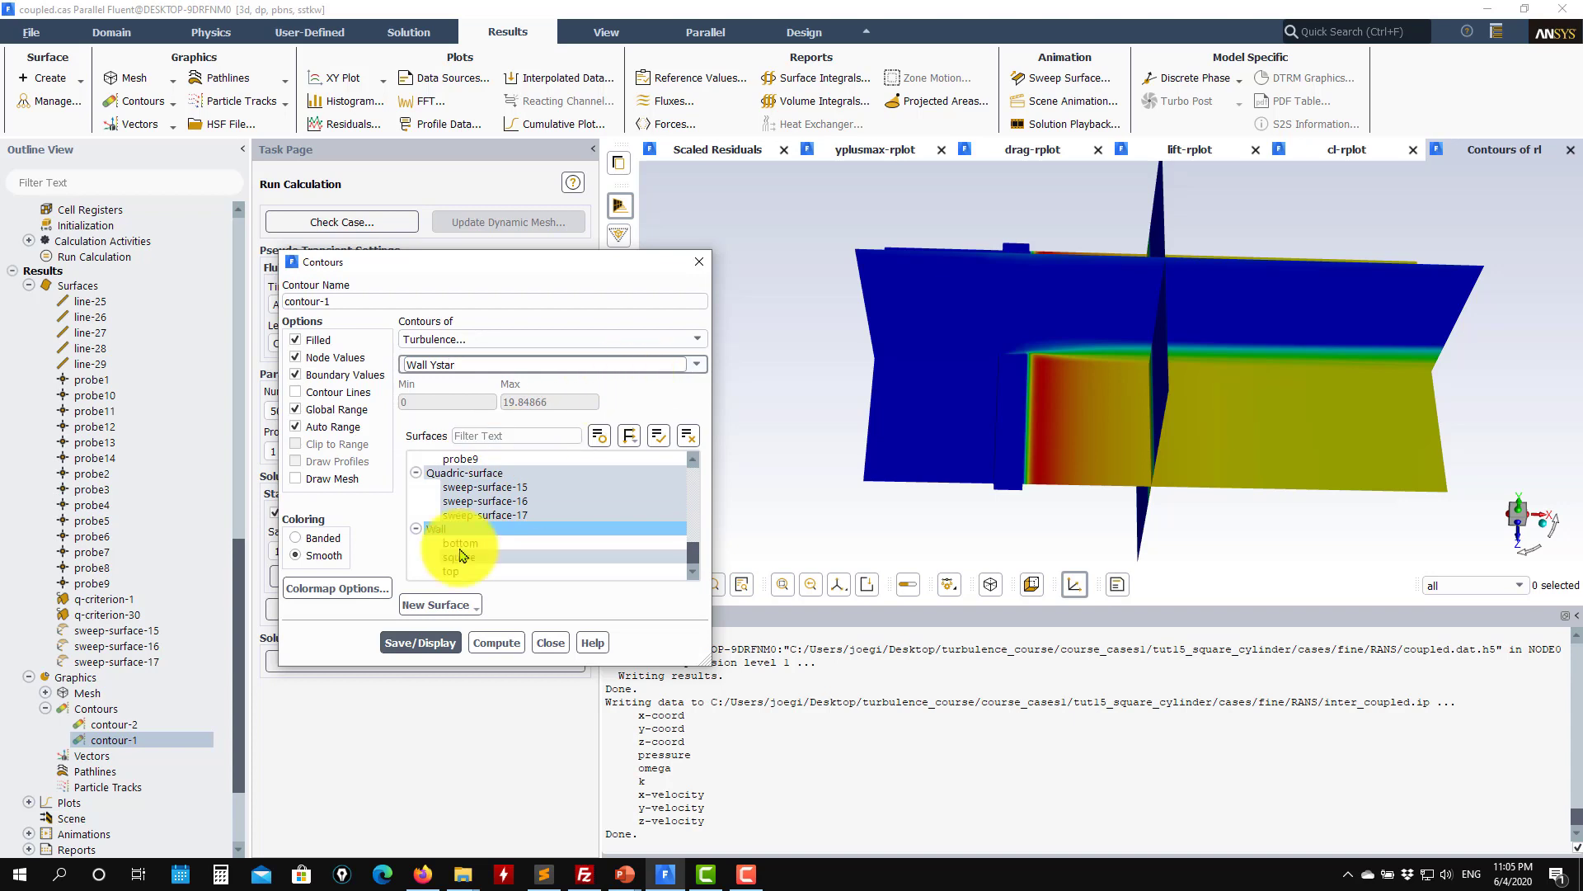
left_click(421, 643)
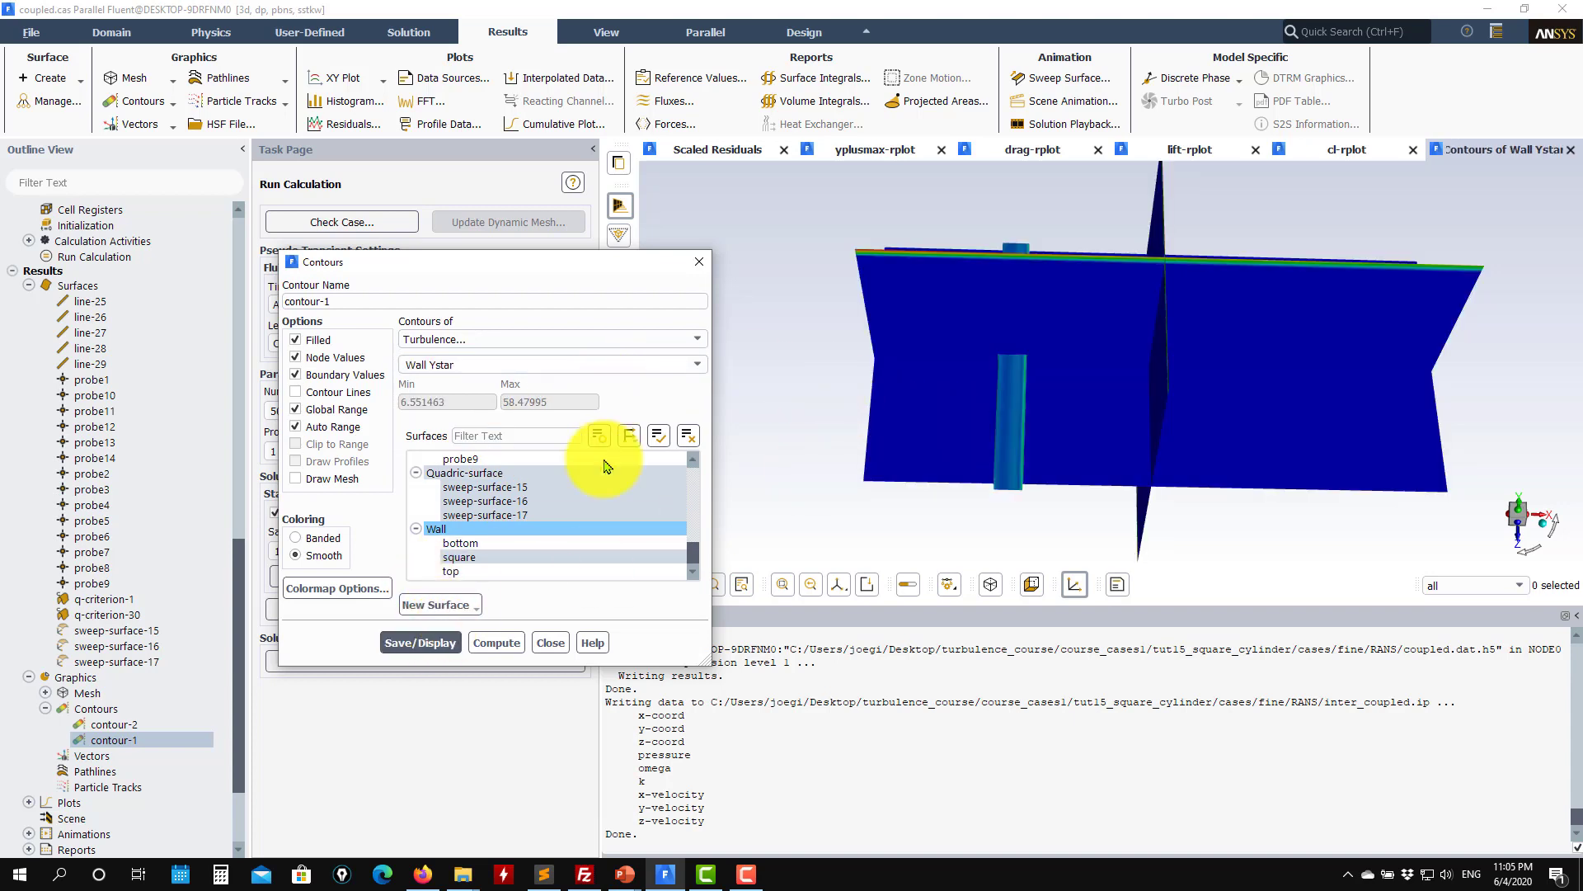
Remove sweep-surface-15, sweep-surface-16 and sweep-surface-17 from contour-1 and display Wall Ystar on the square wall only.
left_click(536, 487)
left_click(522, 500)
left_click(513, 515)
left_click(417, 639)
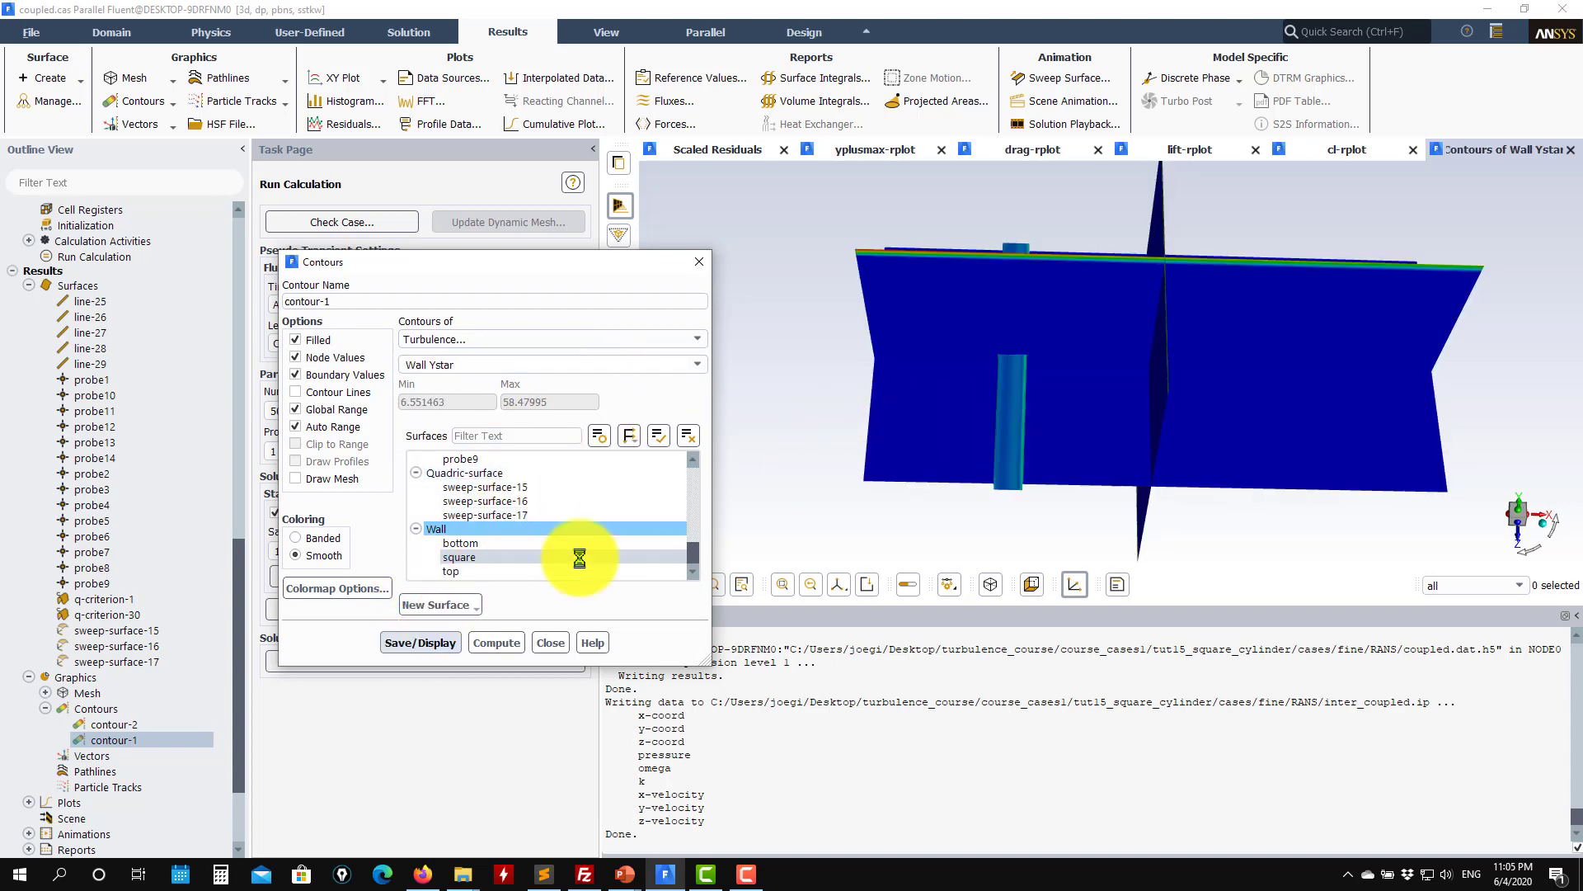
left_click_drag(961, 424, 1047, 407)
scroll(1004, 370, "up", 3)
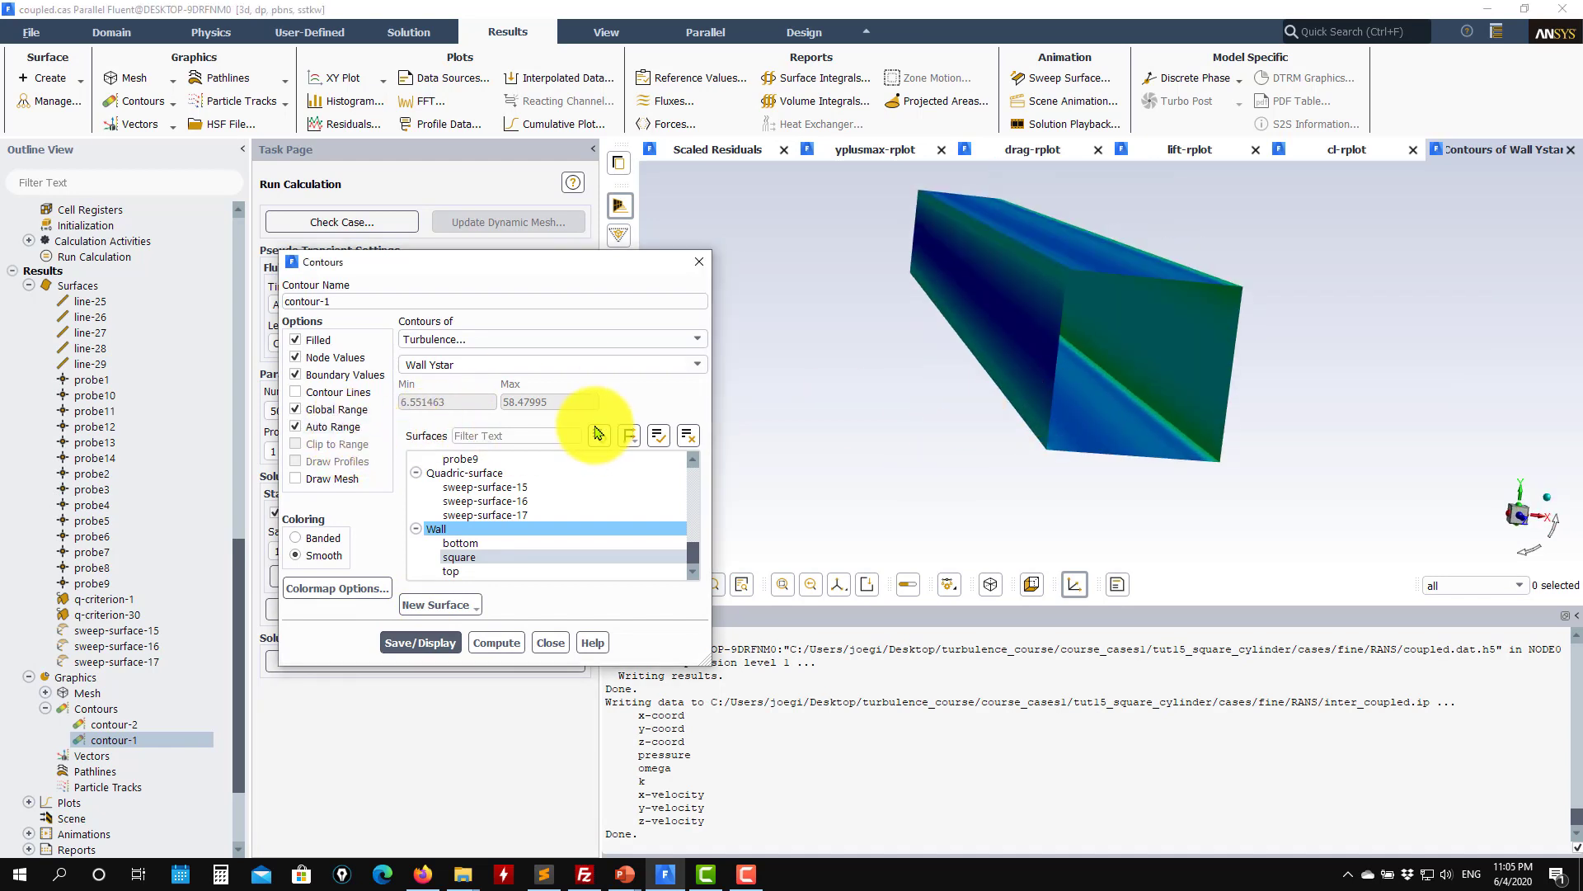
Turn off Auto Range for contour-1, set the Wall Ystar range from 10 to 30 with clipping, and redisplay the square wall.
left_click(296, 426)
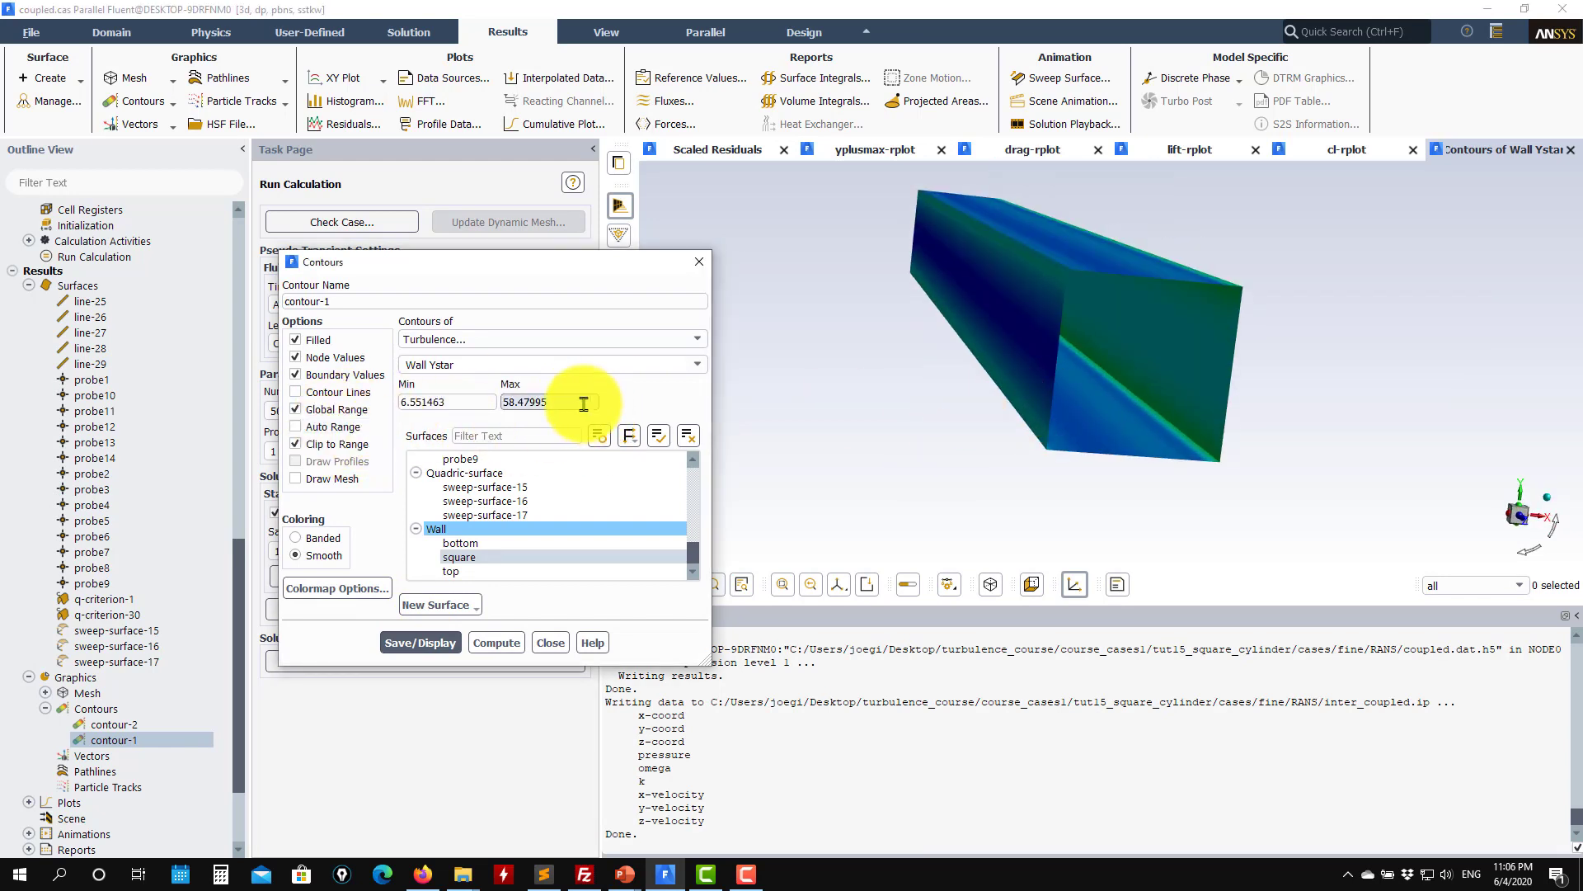
double_click(583, 404)
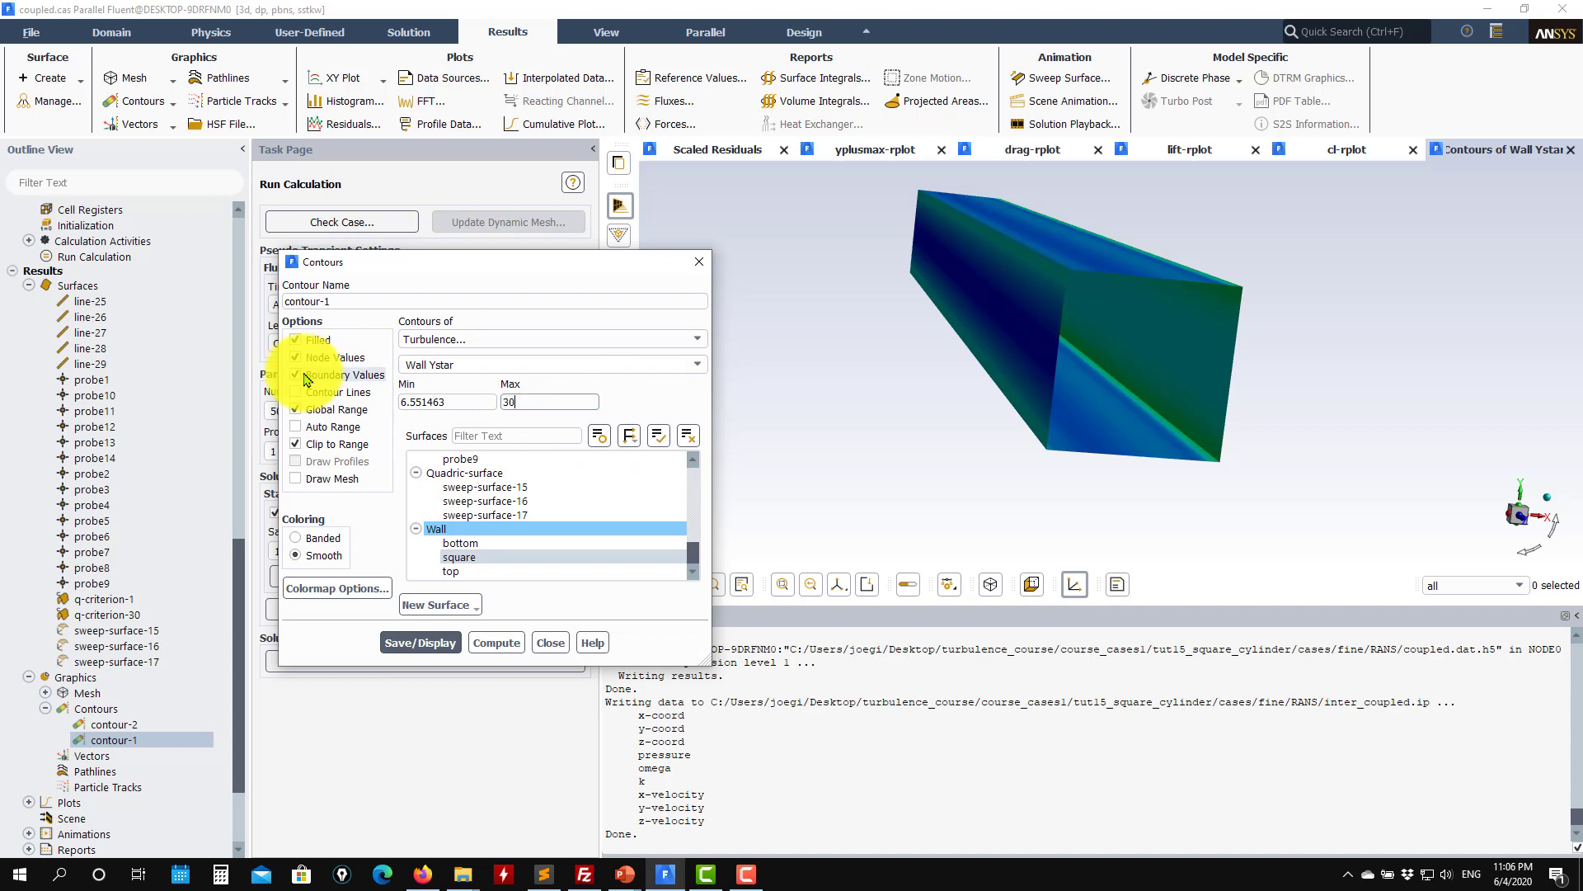
type("30")
key("shift+Tab")
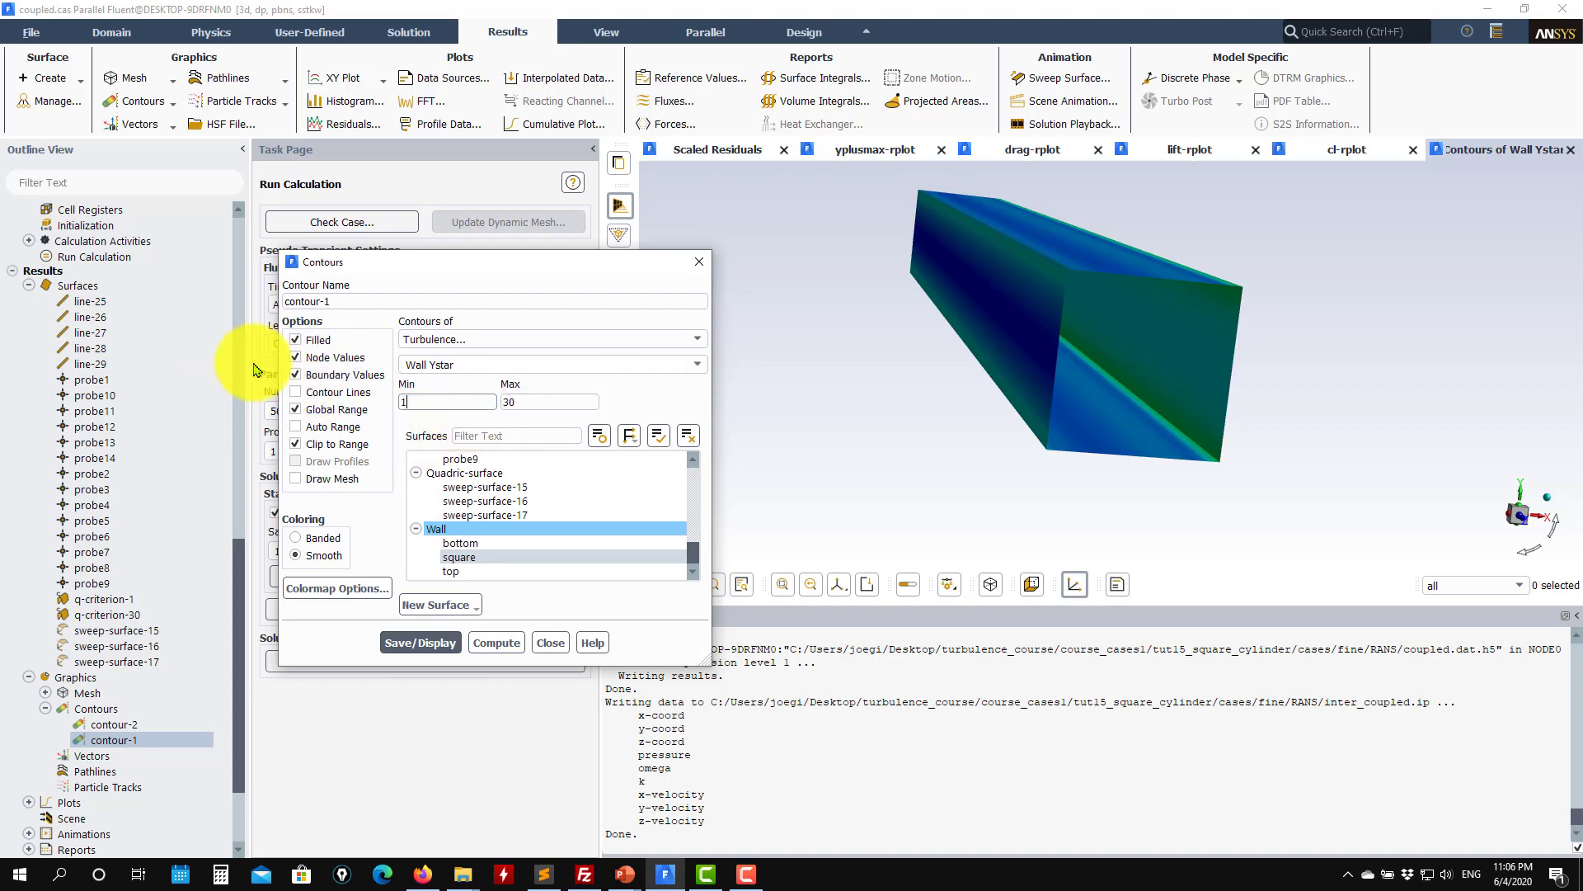
left_click(430, 642)
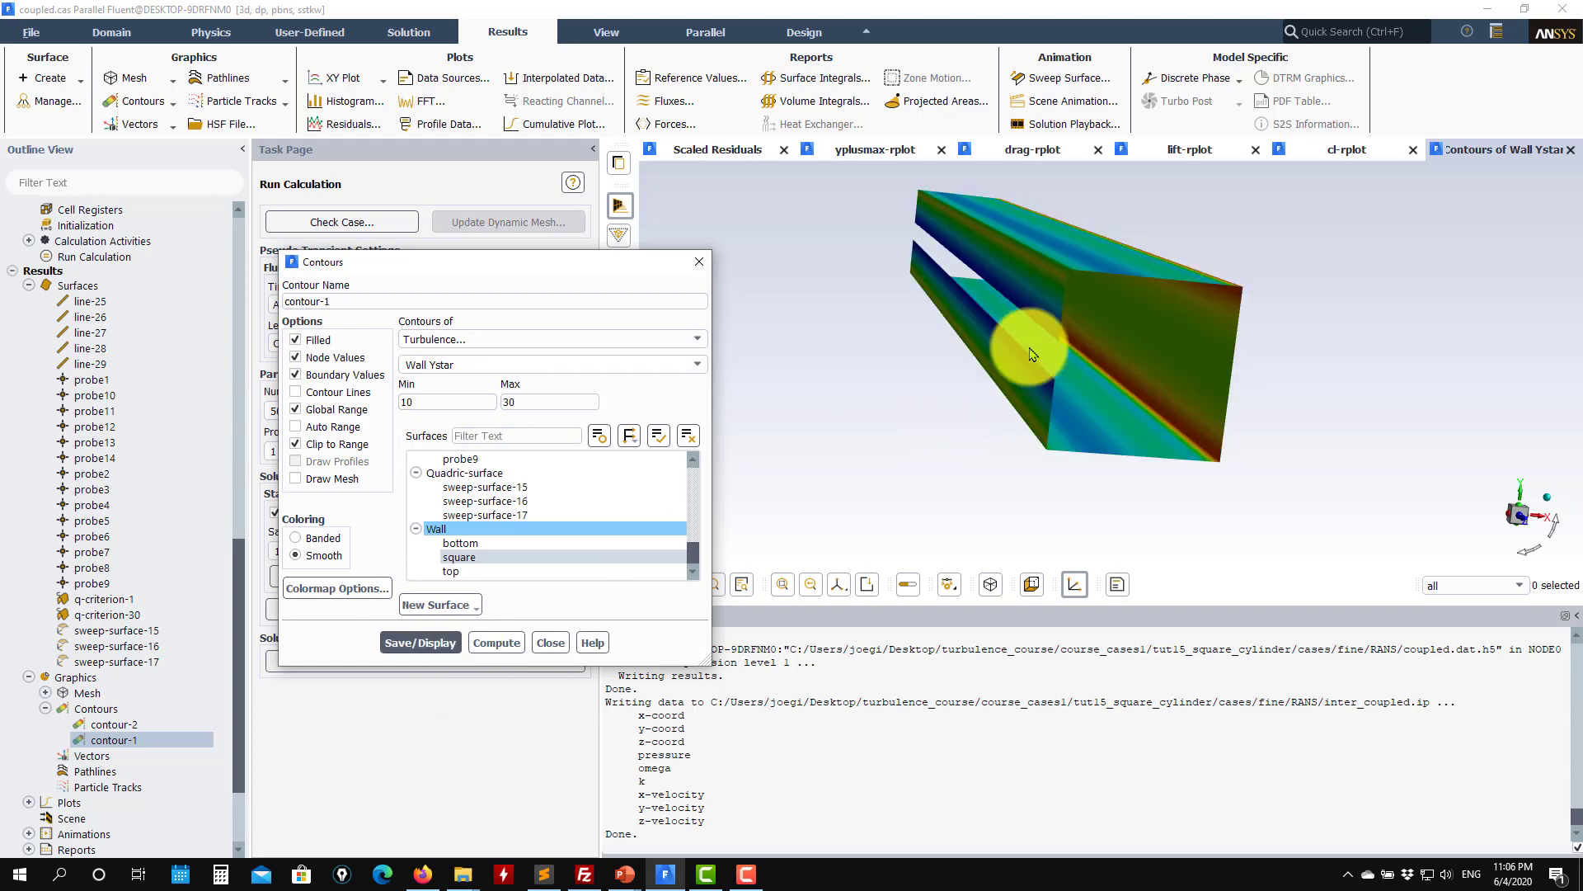
left_click_drag(1026, 357, 1336, 265)
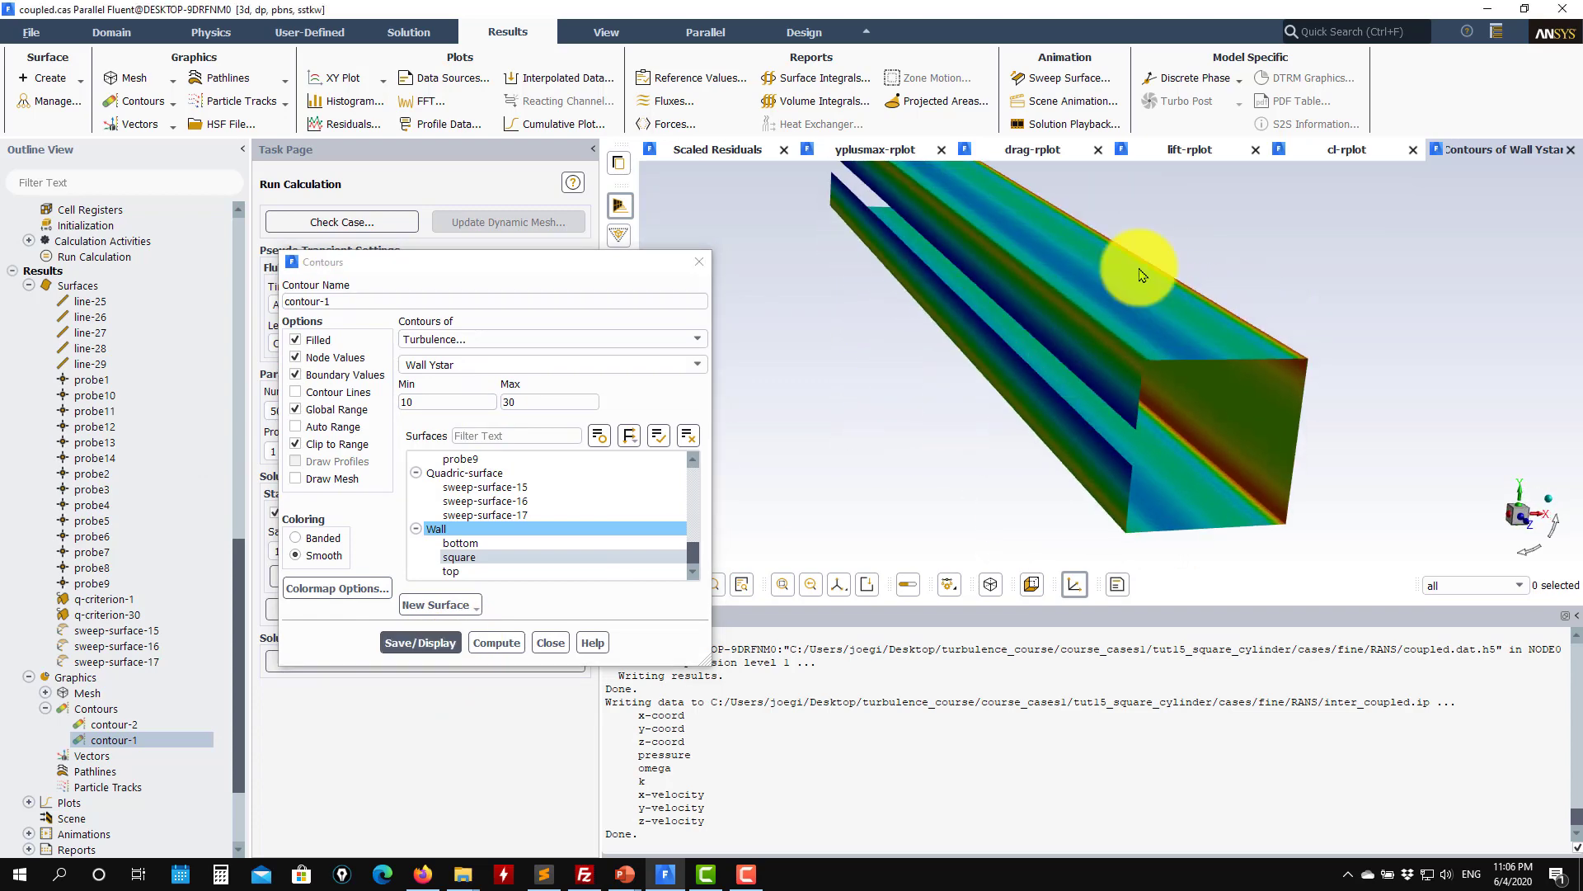
left_click_drag(1096, 354, 1291, 391)
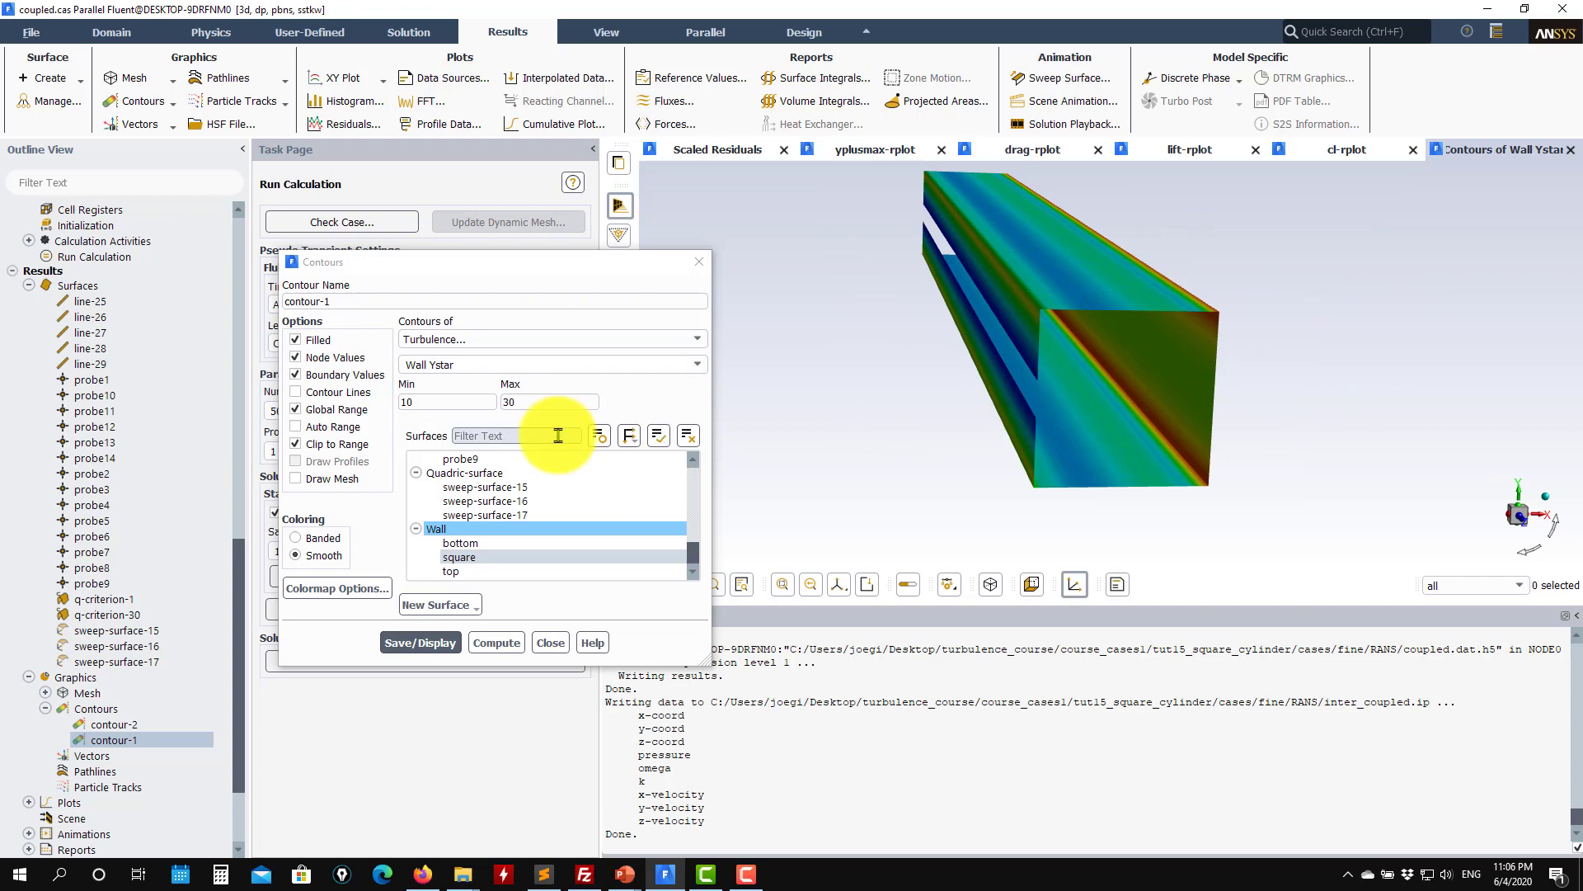
Lower the maximum of contour-1's clipped range to 20, redisplay Wall Ystar to examine the cylinder faces, and close the contour settings.
double_click(506, 400)
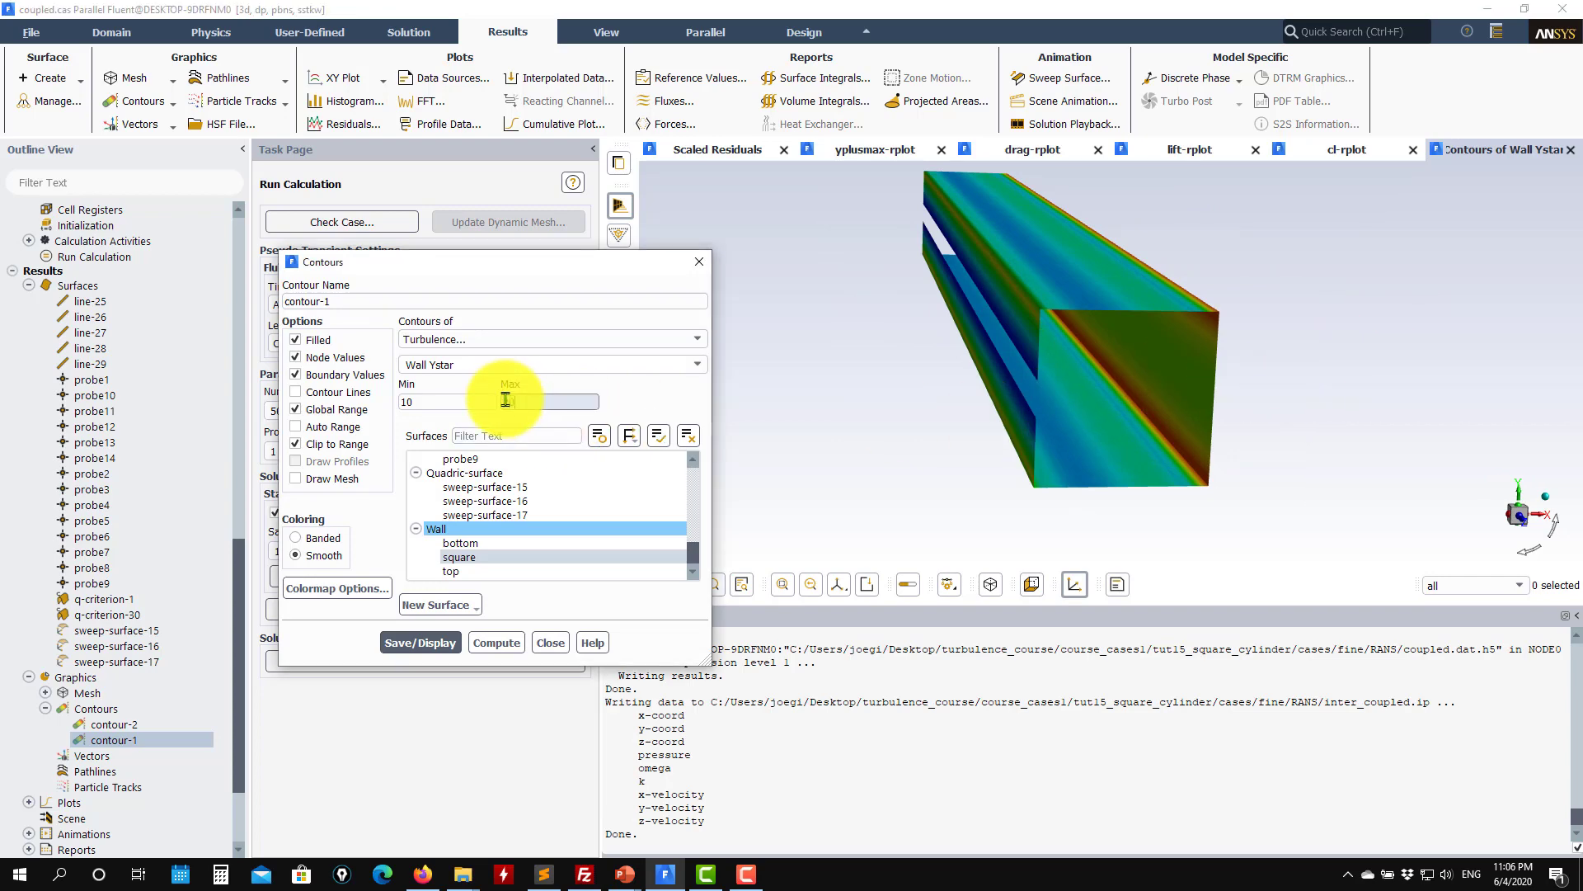
type("20")
left_click(388, 642)
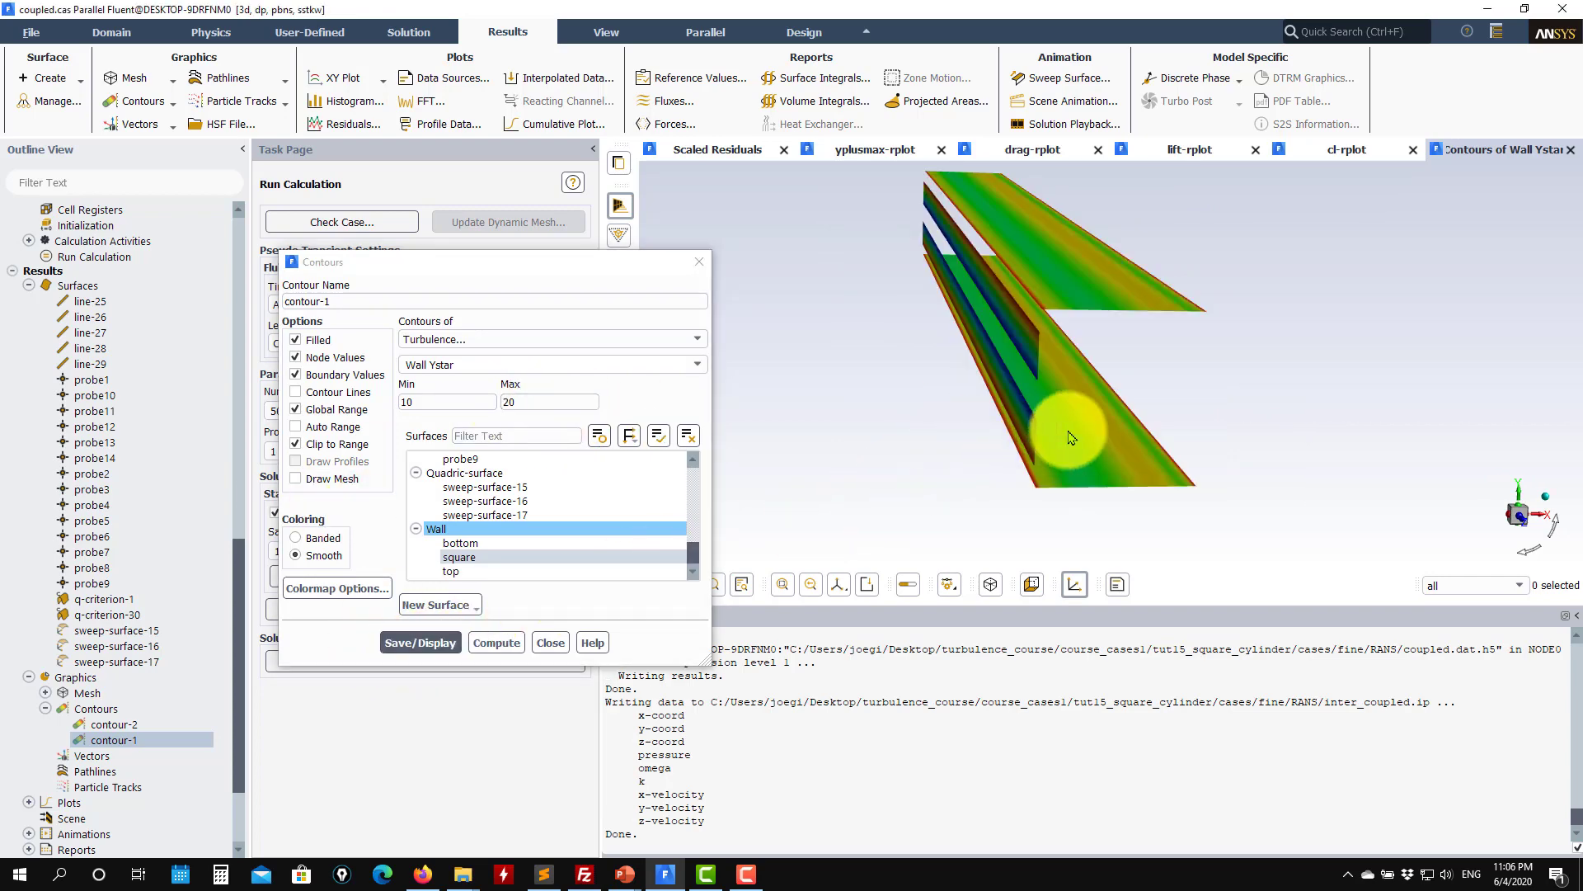
left_click_drag(1070, 437, 902, 434)
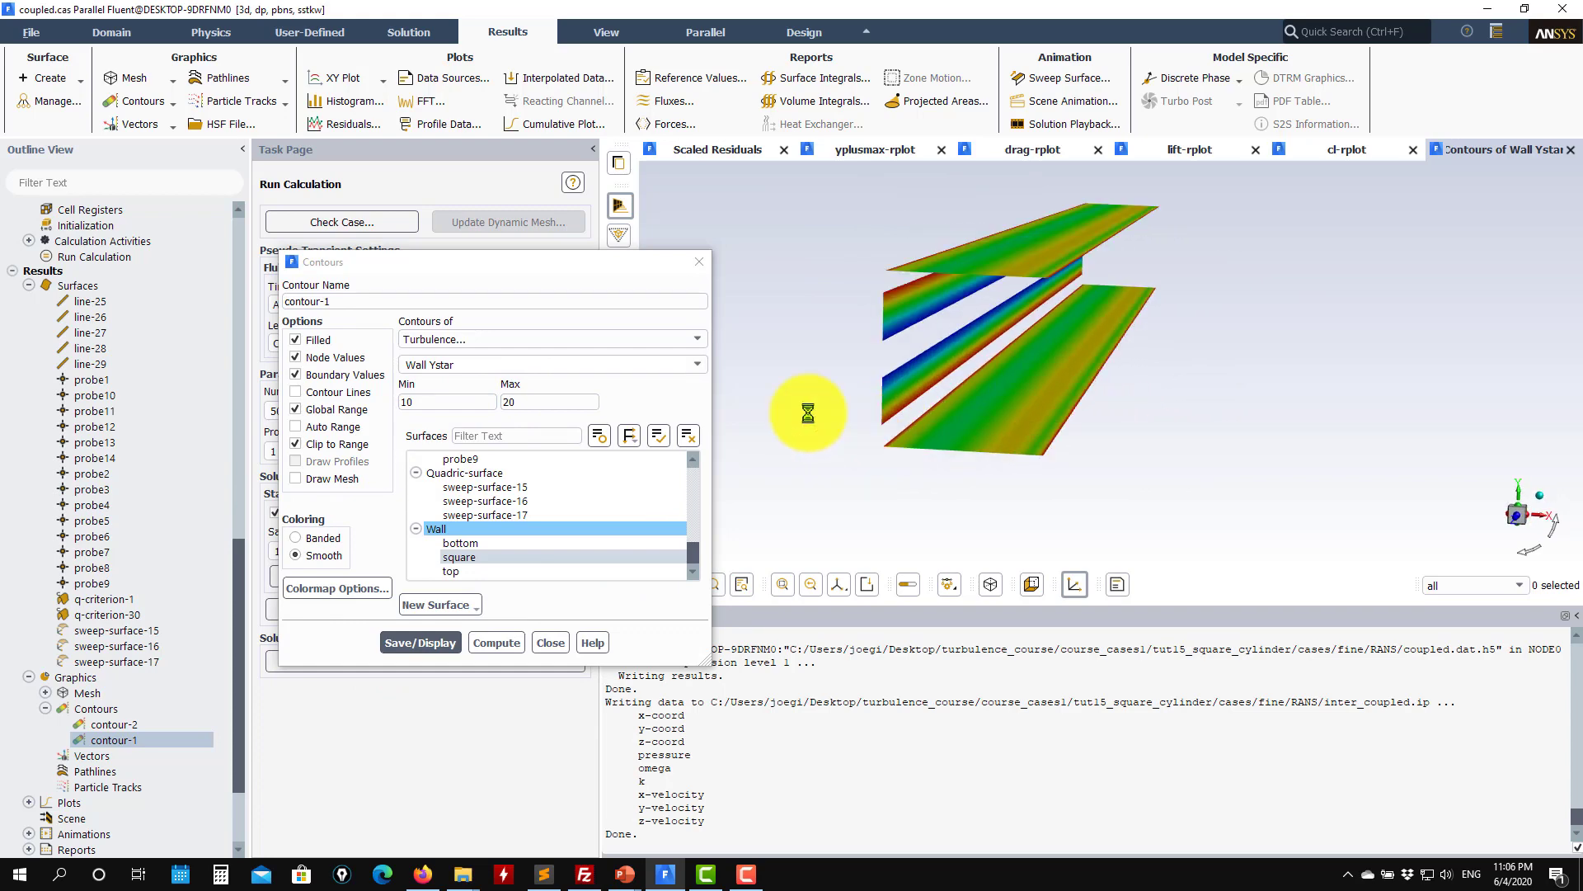
left_click_drag(601, 264, 403, 259)
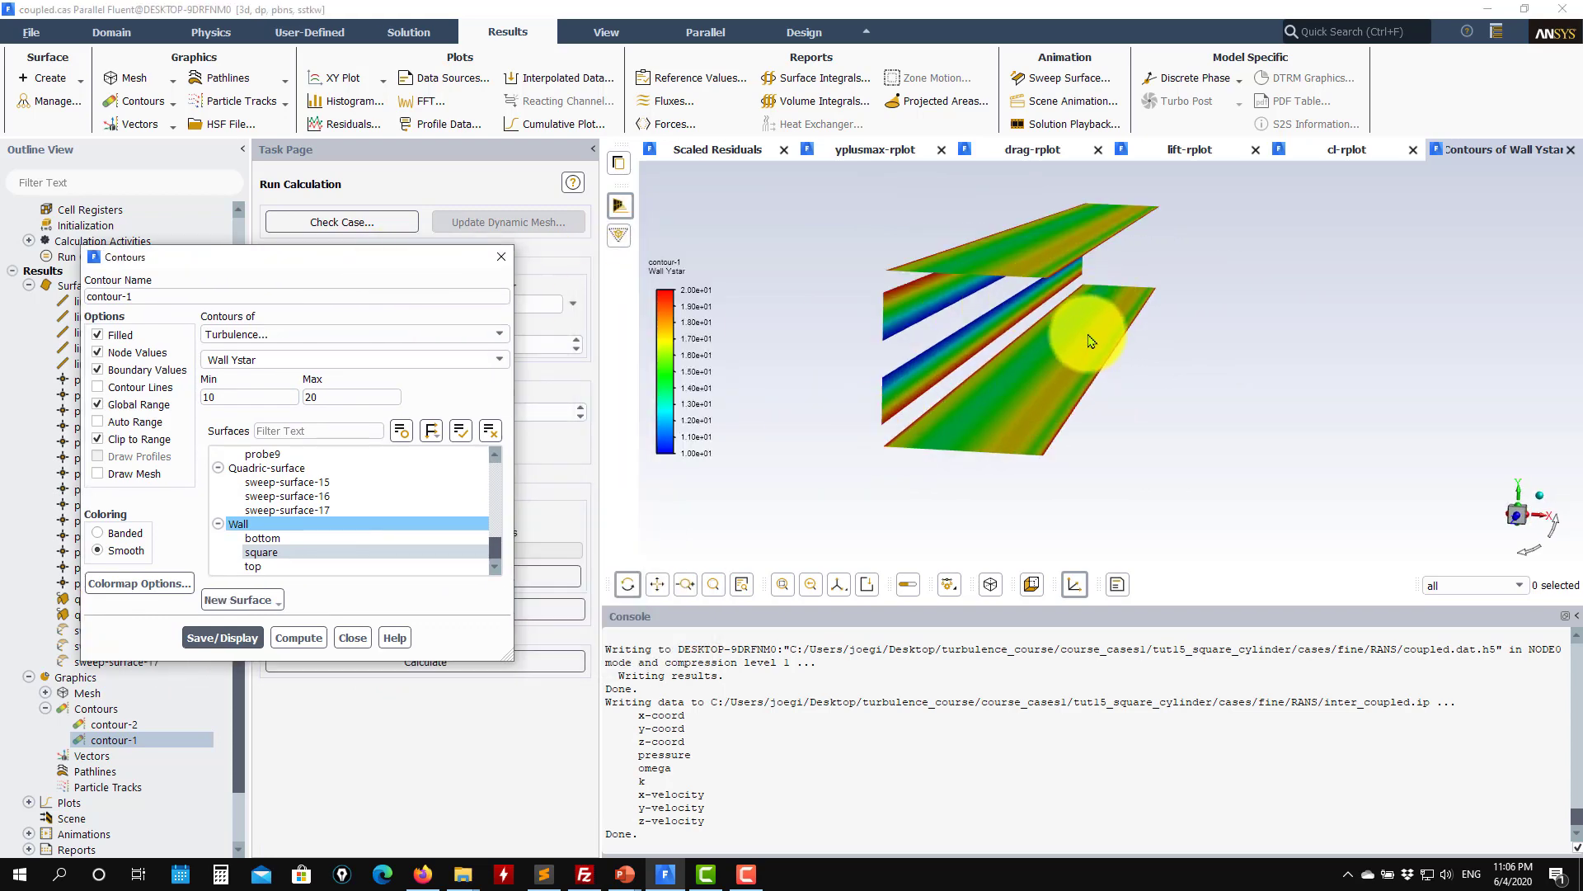
left_click_drag(1050, 329, 1093, 364)
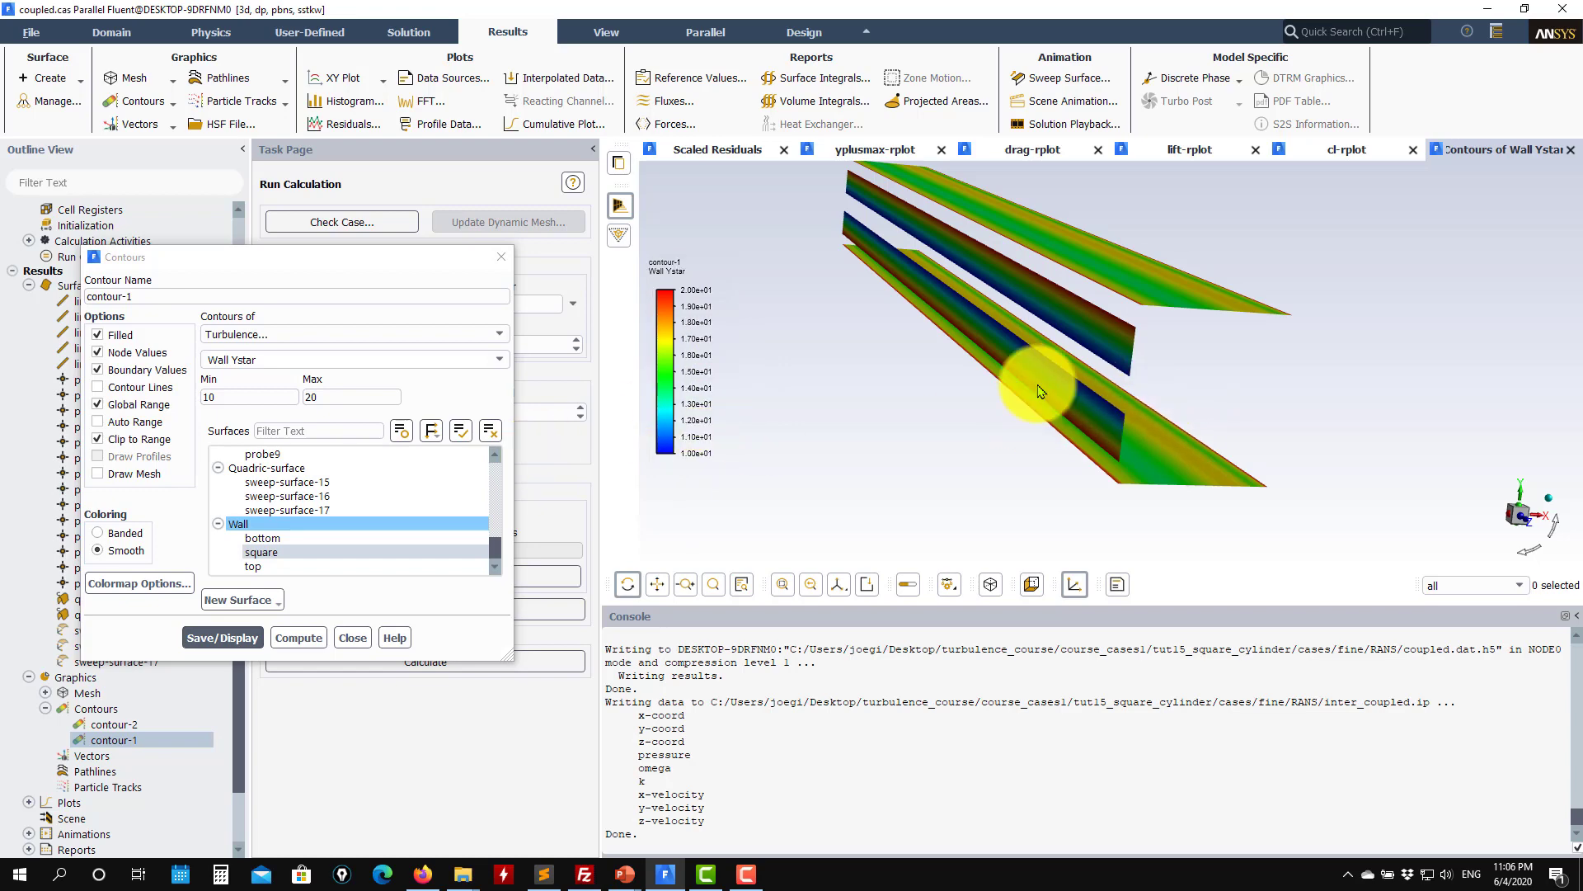
left_click_drag(1032, 375, 784, 410)
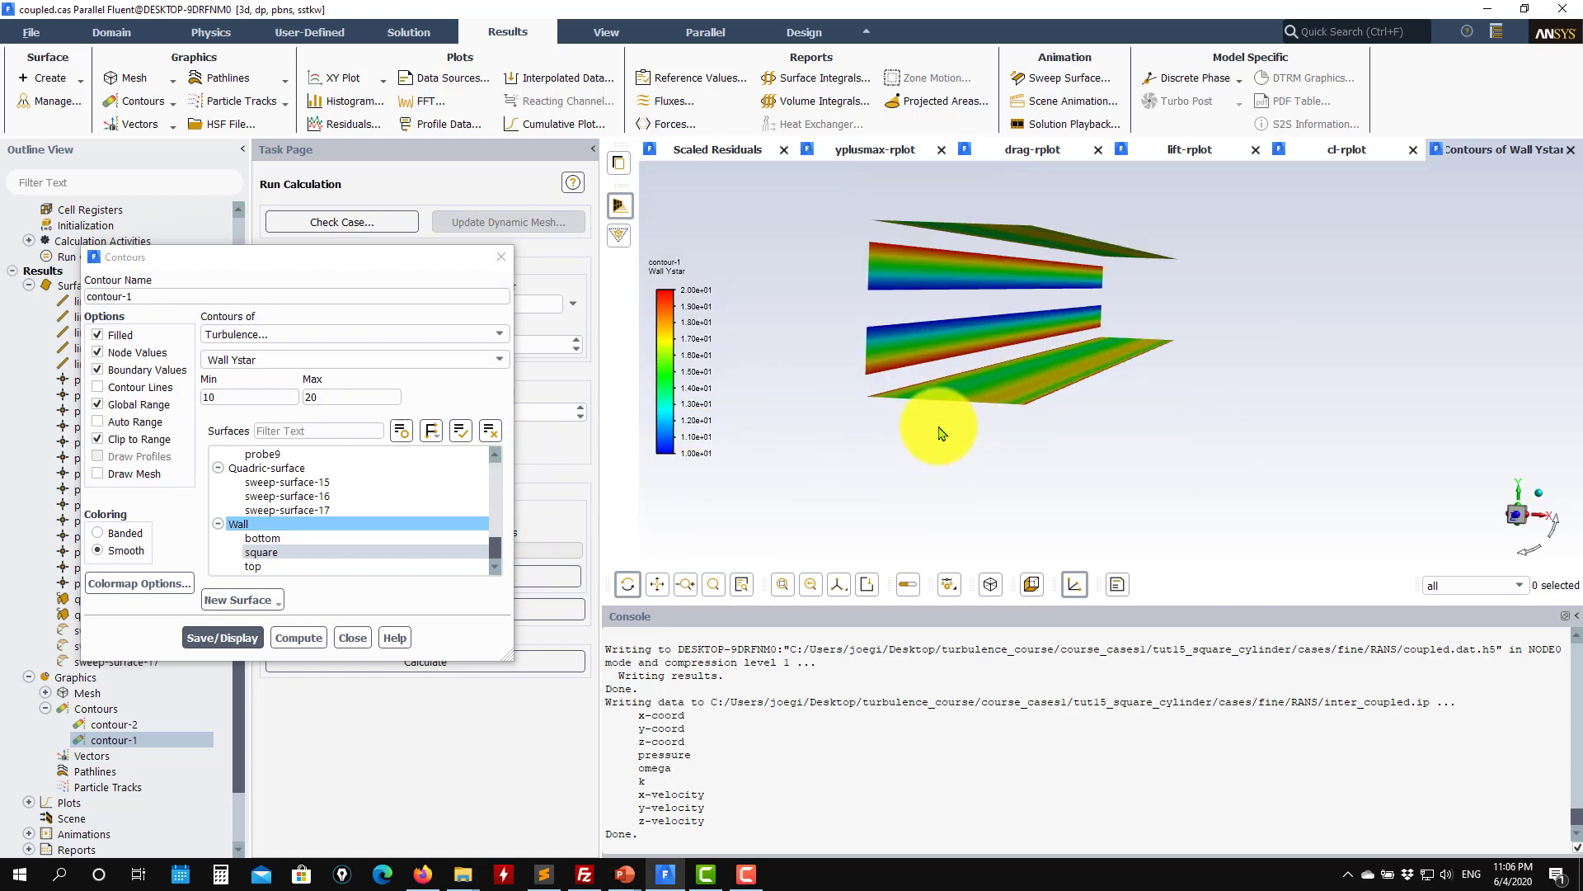
left_click(353, 638)
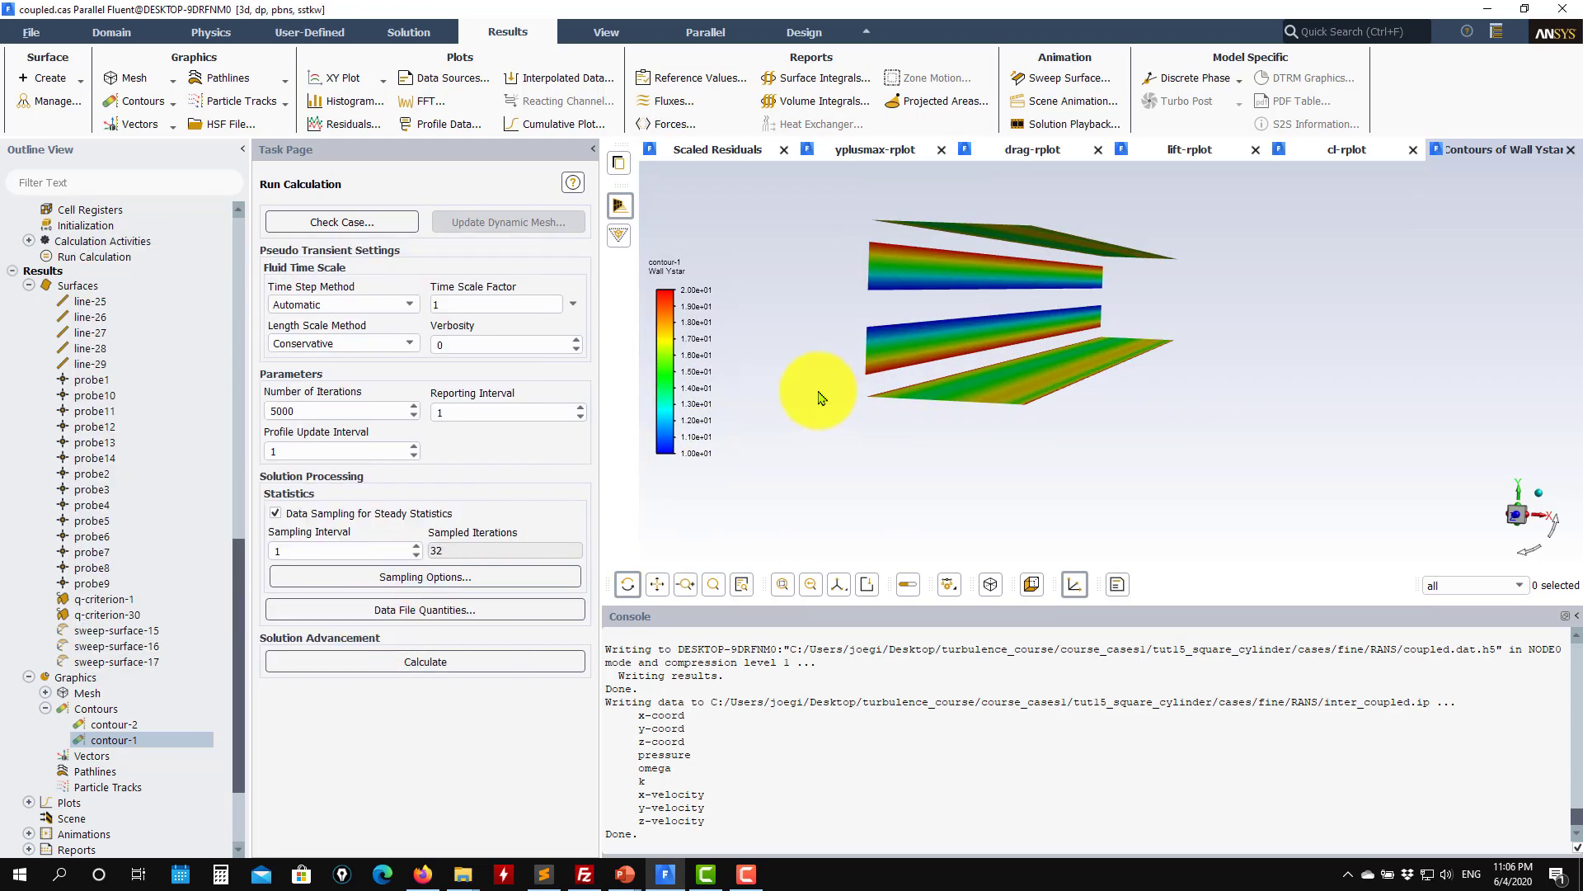
left_click_drag(820, 396, 962, 417)
scroll(1102, 412, "down", 2)
left_click_drag(1115, 314, 929, 347)
left_click_drag(236, 731, 239, 788)
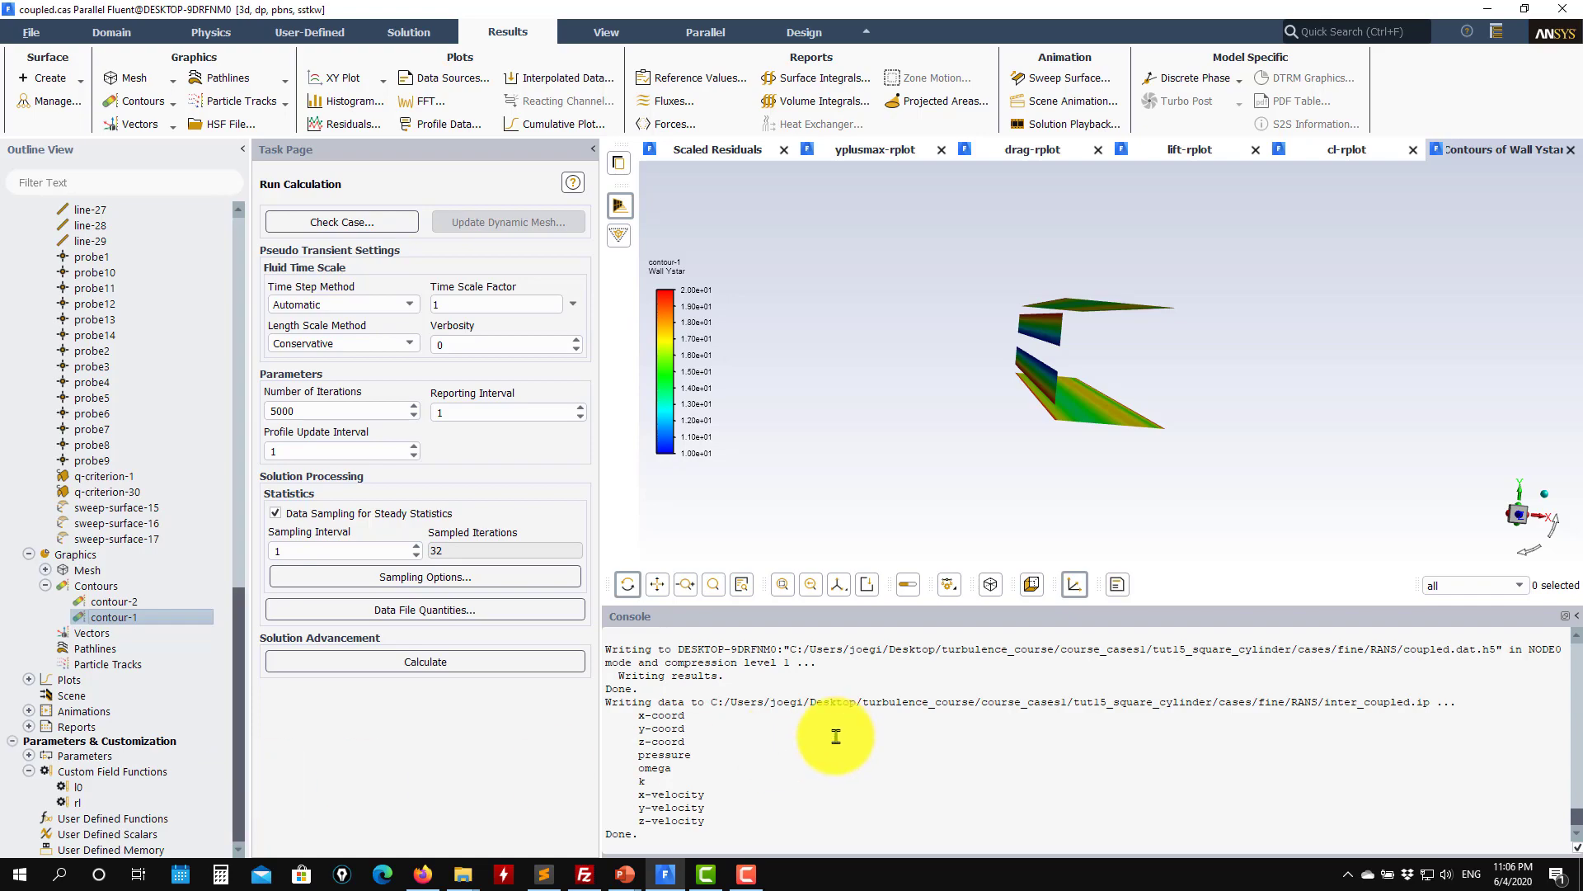
left_click(745, 886)
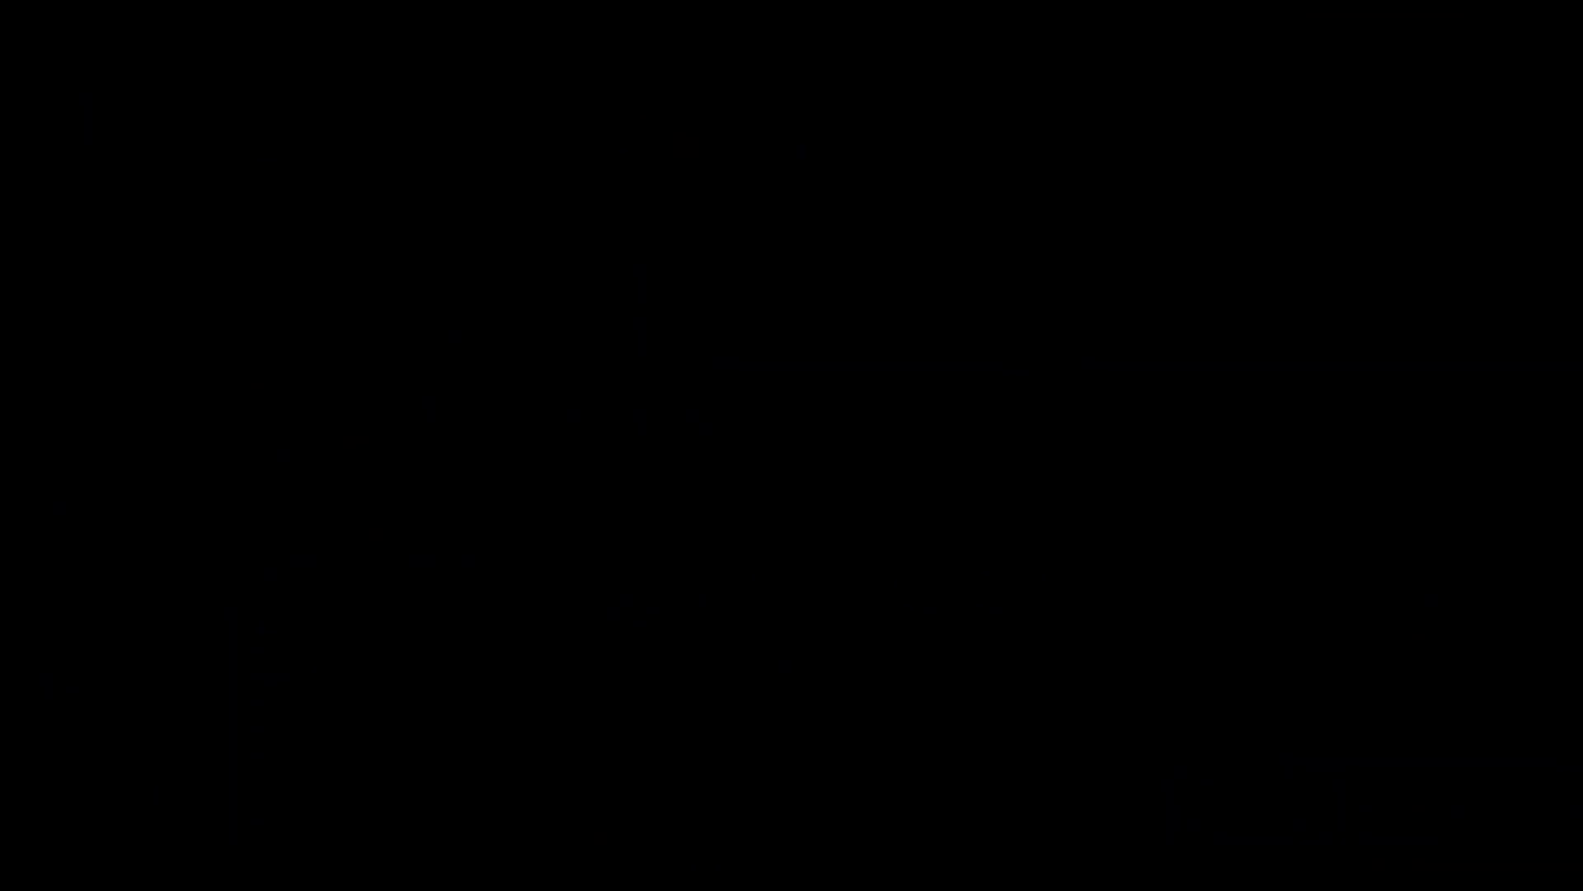